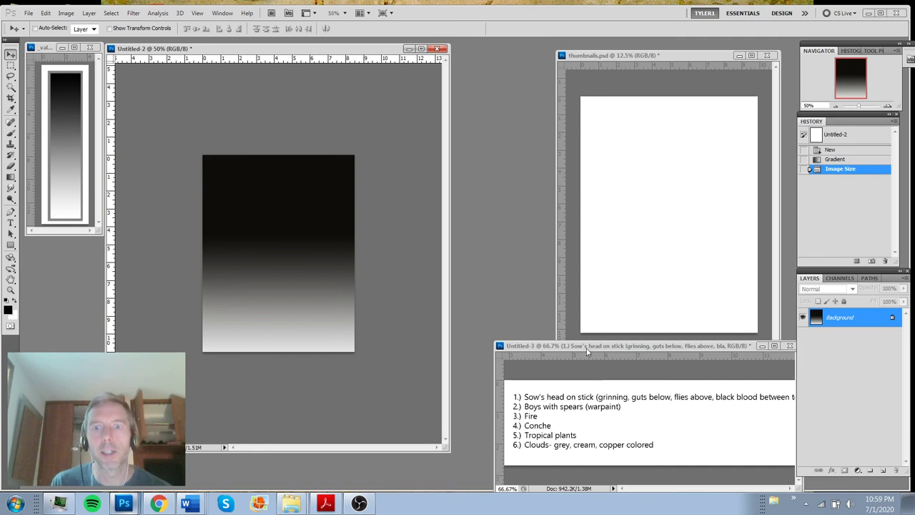
Move the ideas list document window clear of the side panels and widen it slightly
drag(588, 347, 548, 337)
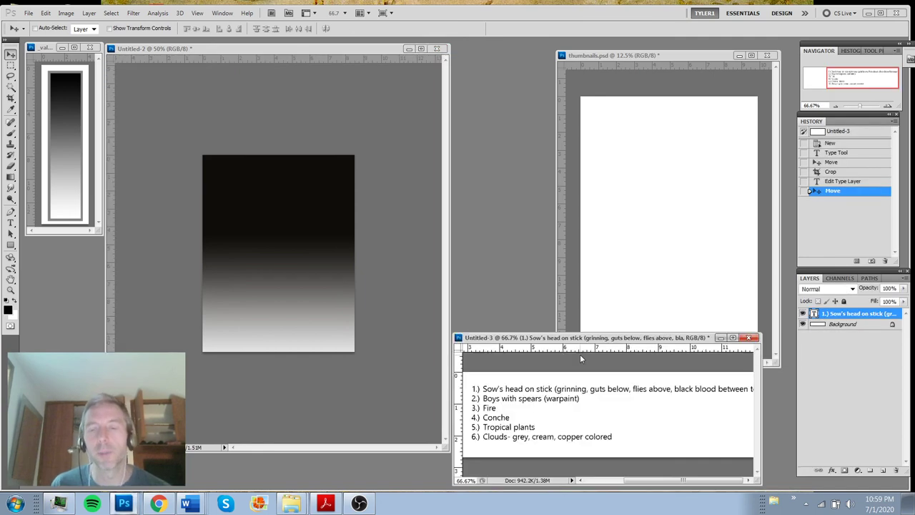
drag(758, 483, 789, 488)
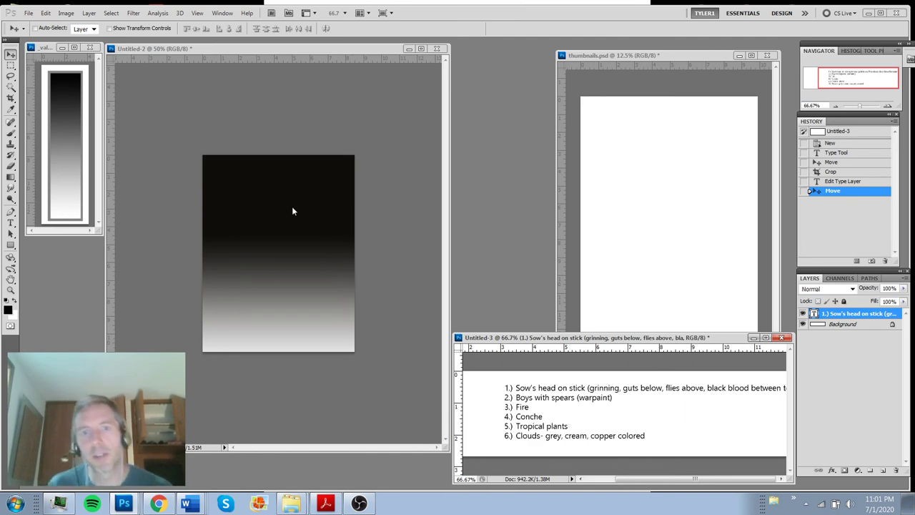
Undo the image resize in the gradient document and redo it
click(697, 236)
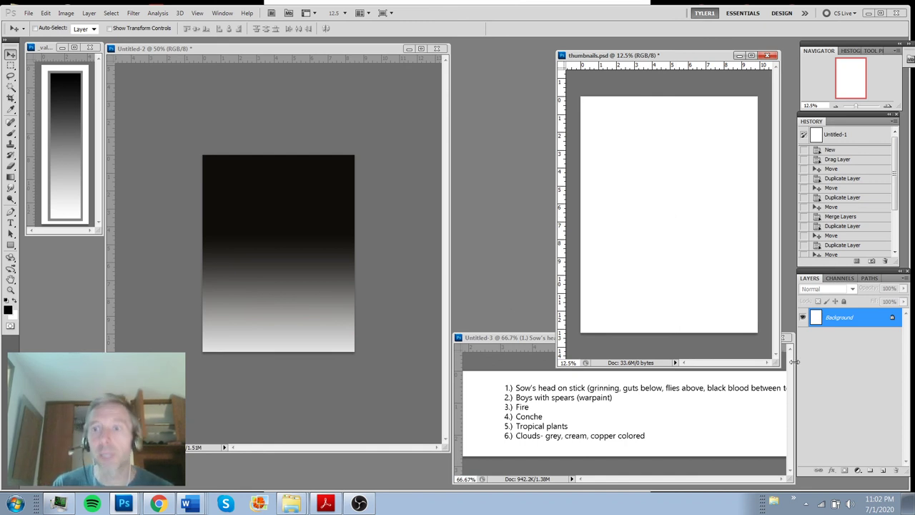
click(319, 123)
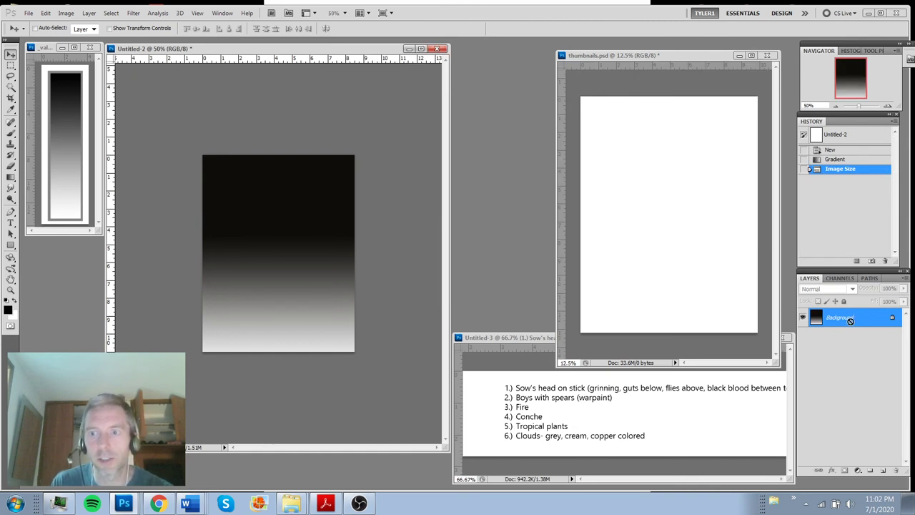
key(ctrl+alt+z)
key(ctrl+alt+z)
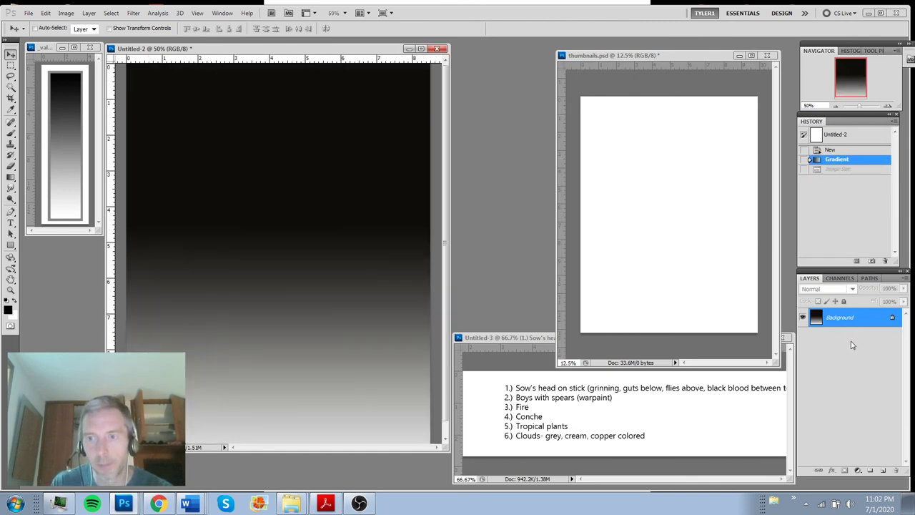
key(ctrl+shift+z)
key(ctrl+shift+z)
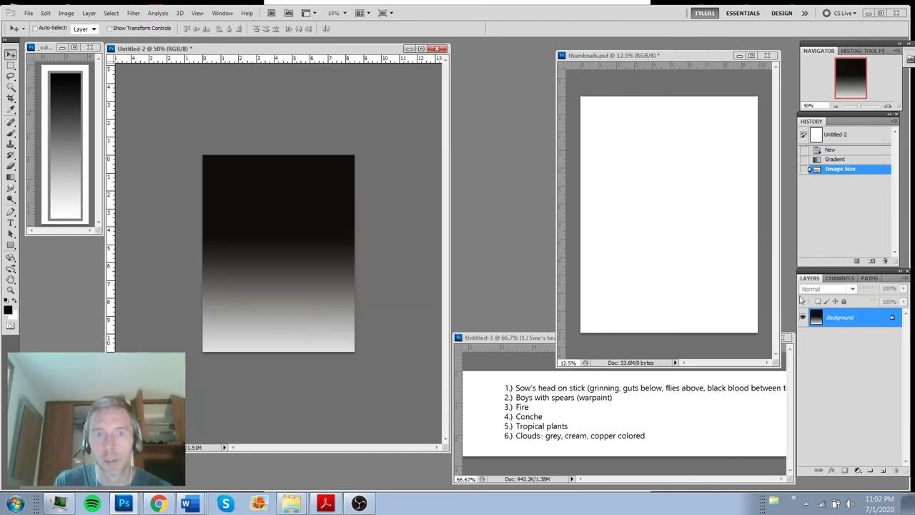
Check the pixel dimensions, document size and resolution of the gradient document in Image Size
key(ctrl+1)
click(284, 264)
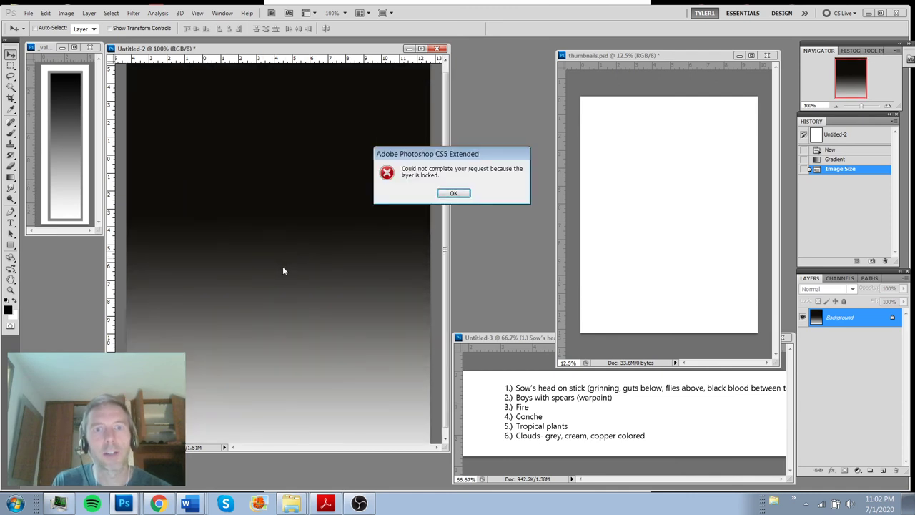
key(Return)
key(ctrl+minus)
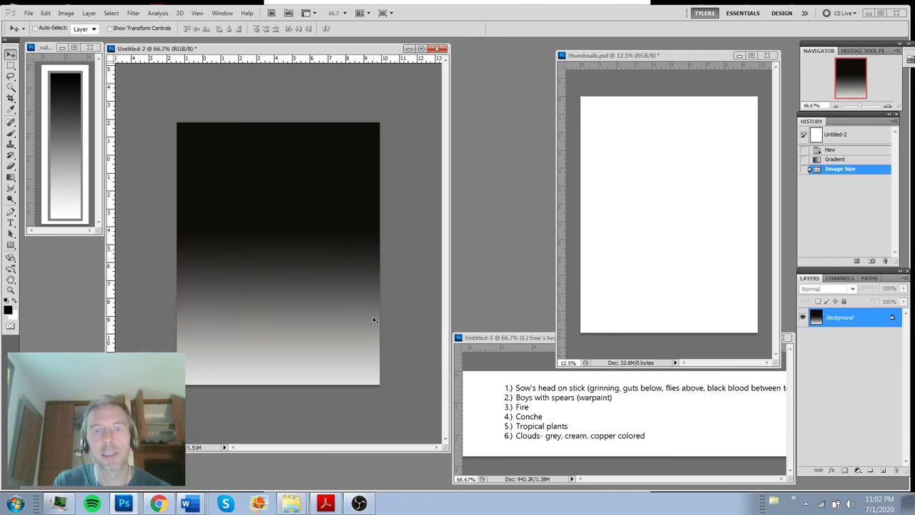
click(66, 13)
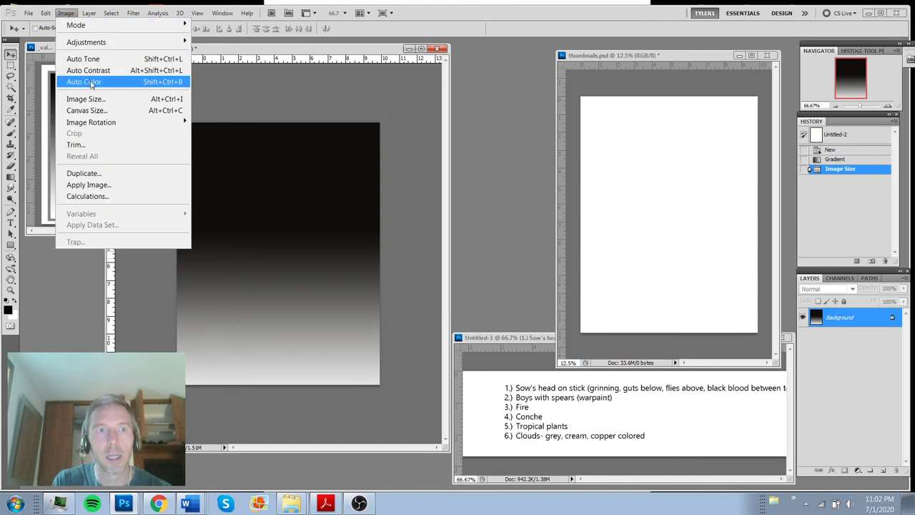
click(94, 101)
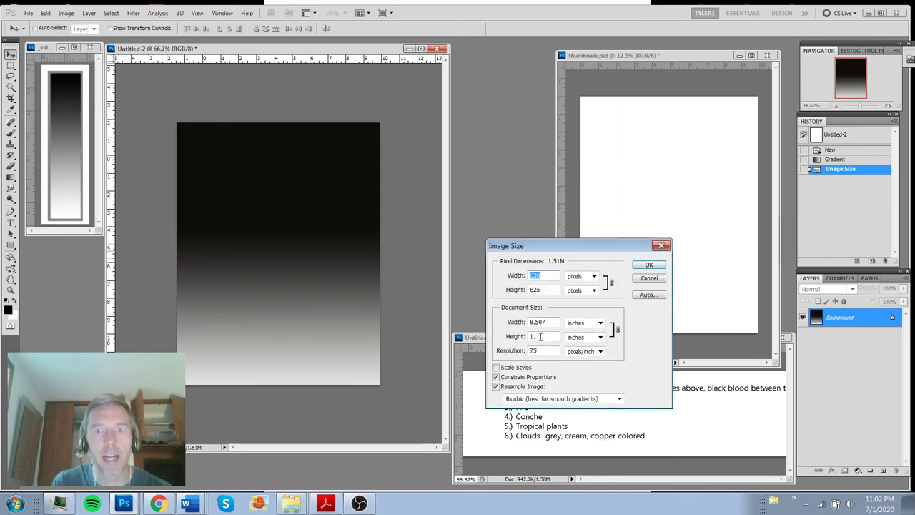
click(650, 279)
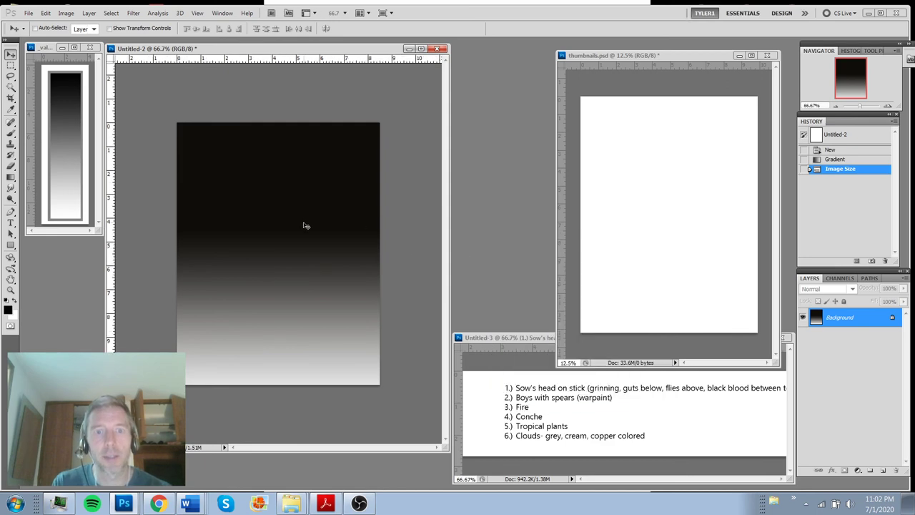
Copy the gradient into the upper-left corner of the thumbnails.psd page and delete the copied layer
drag(308, 226, 606, 135)
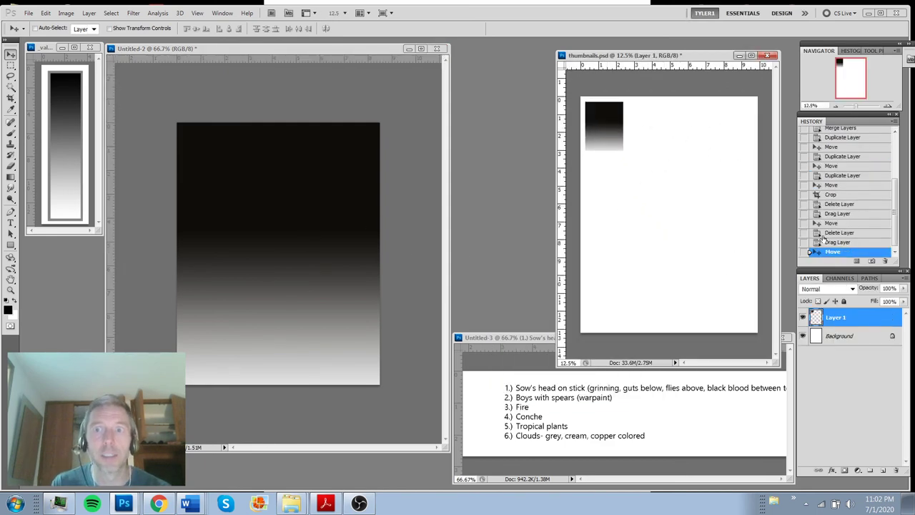
drag(854, 317, 897, 469)
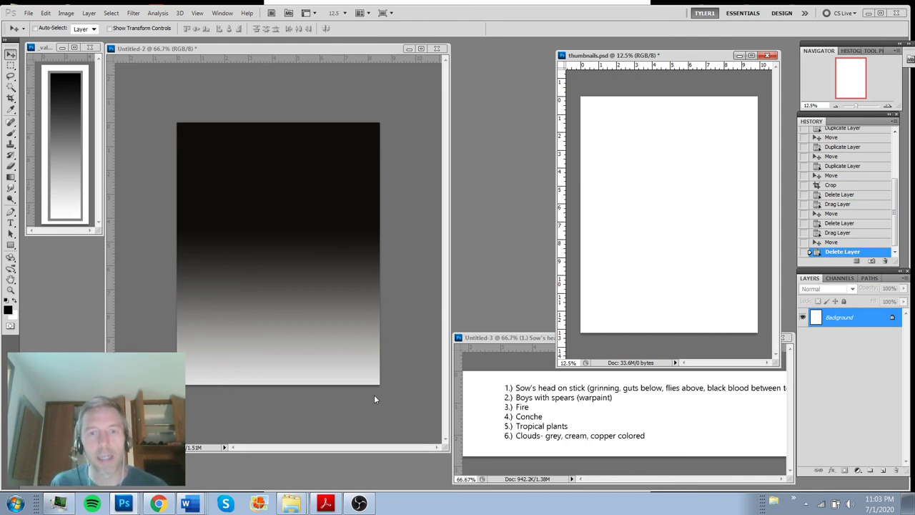
Return to the gradient document, undo its image resize once more and reapply it
click(357, 99)
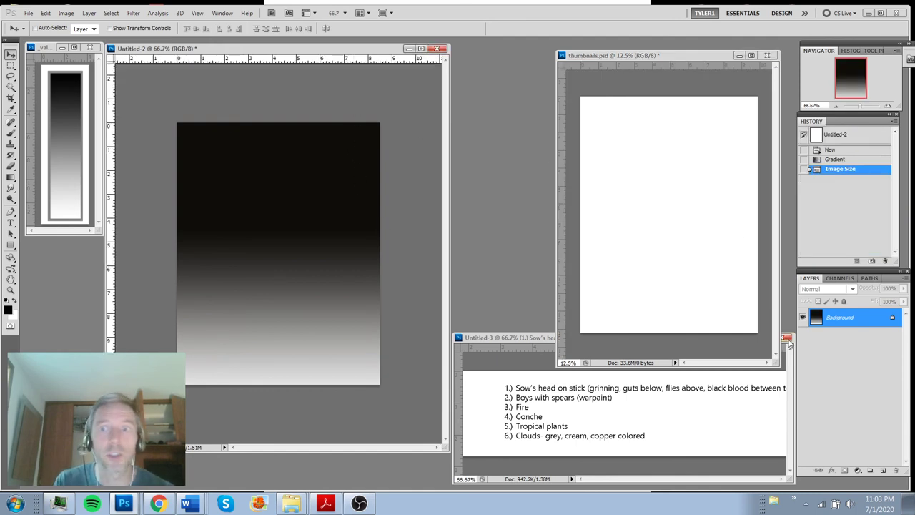
key(ctrl+z)
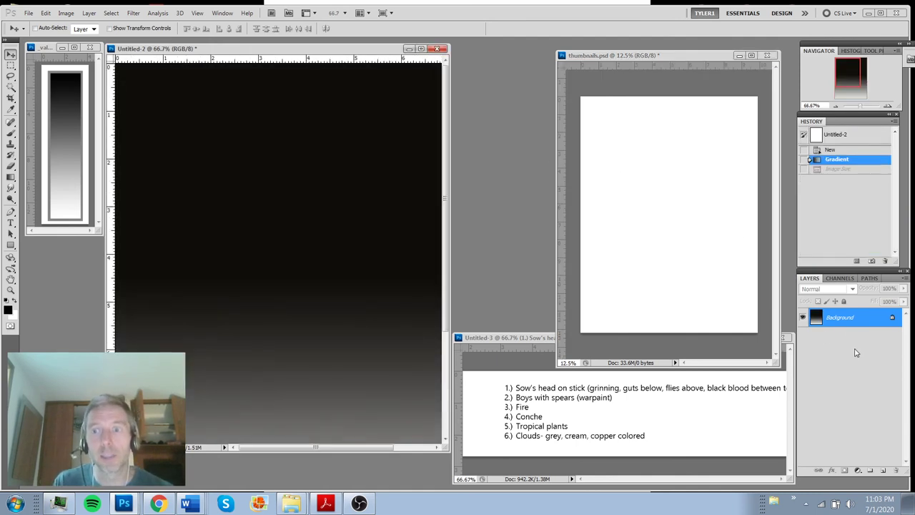
key(ctrl+z)
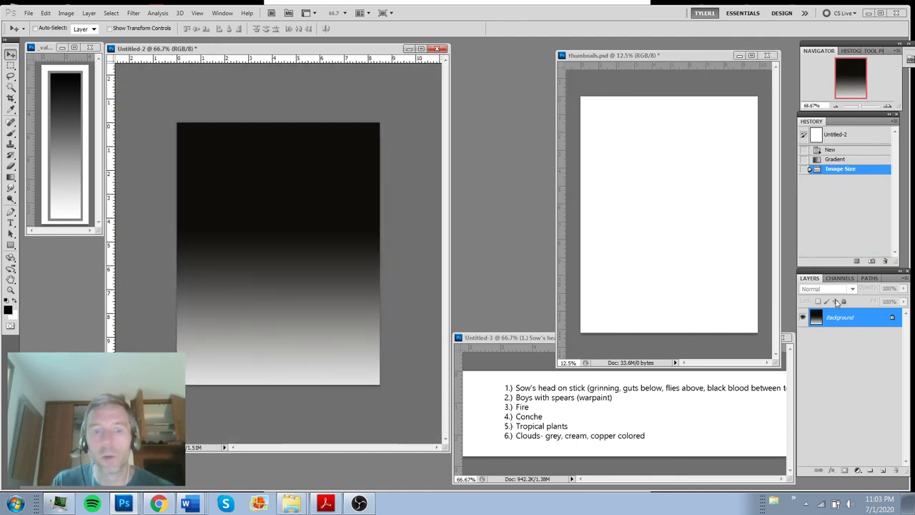
Sample a dark grey from the canvas gradient and cover the background with it using the Gradient tool
key(g)
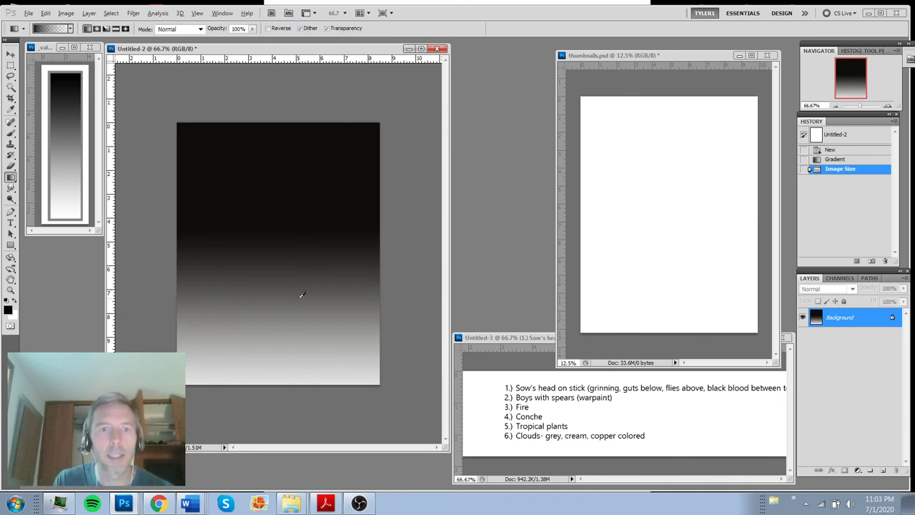
alt+click(301, 294)
drag(315, 337, 315, 412)
drag(330, 359, 332, 418)
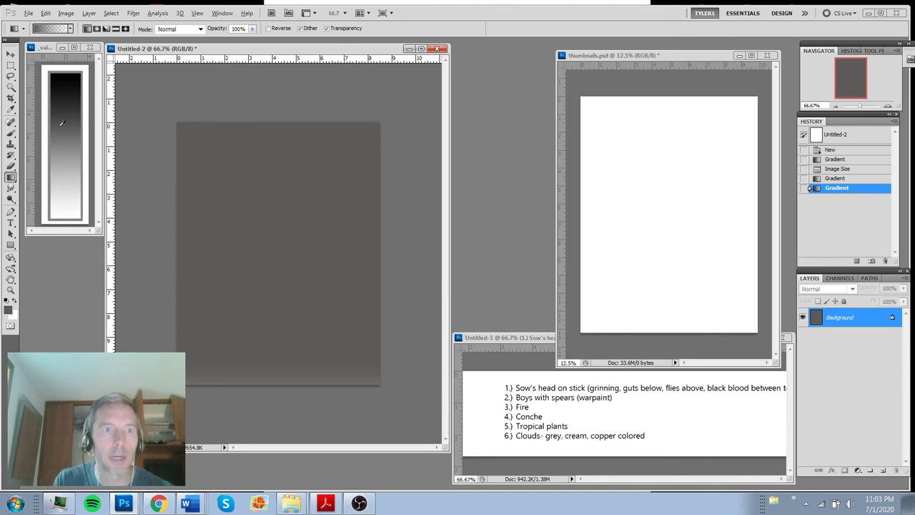
Sample a light grey from the value scale and fill the background evenly with it using the Gradient tool
key(alt)
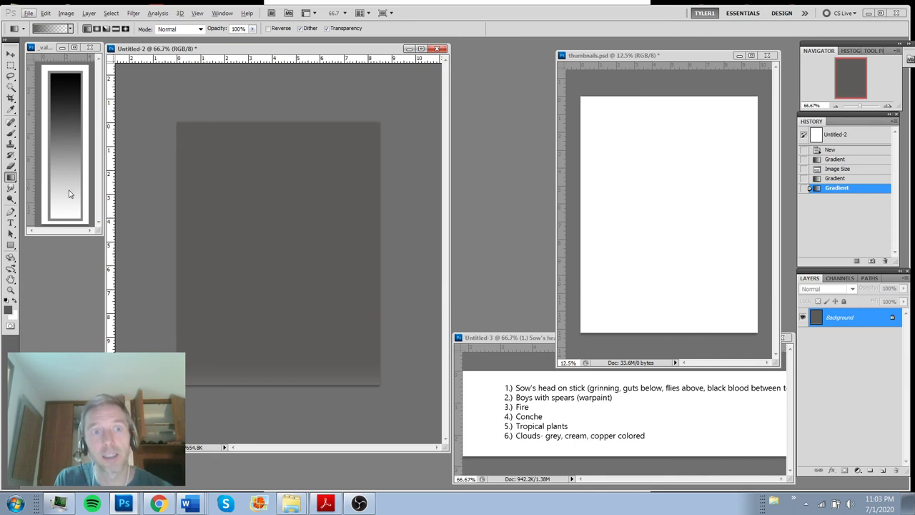
key(i)
click(70, 197)
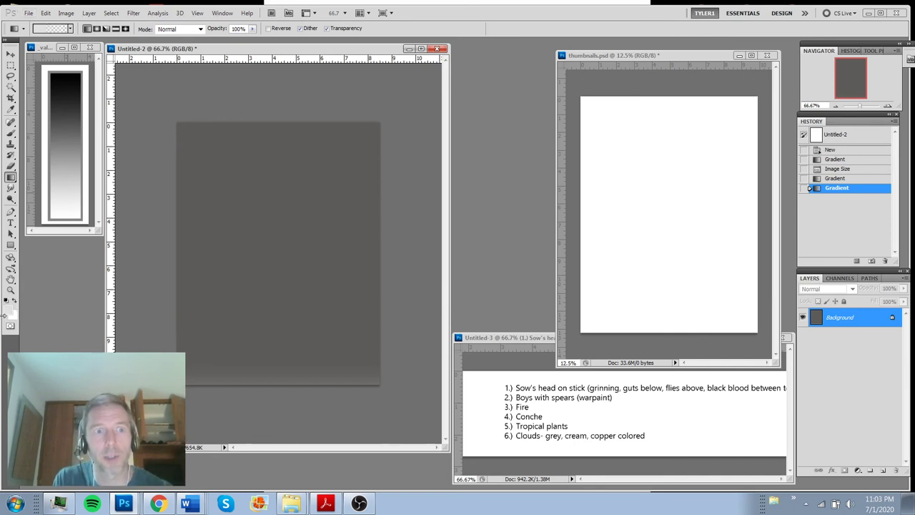
click(8, 308)
drag(59, 357, 57, 408)
click(277, 318)
key(g)
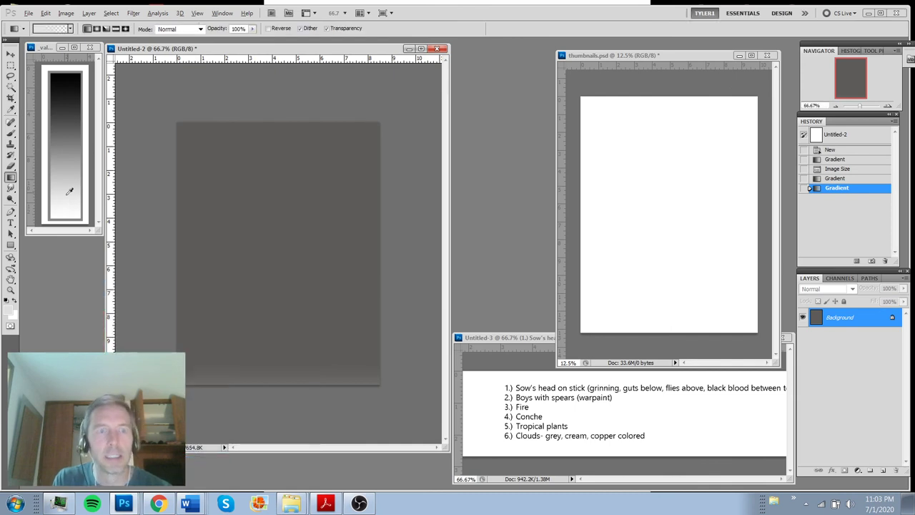
alt+click(70, 169)
mouse_move(303, 380)
mouse_down()
mouse_move(312, 424)
mouse_move(296, 370)
mouse_up()
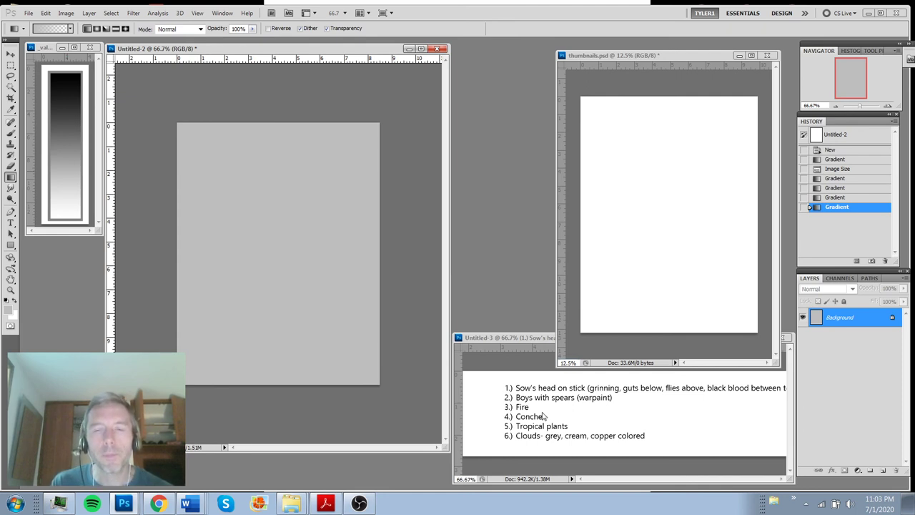
Add a new layer above the grey background and sample black from the value scale for the Brush tool
click(882, 470)
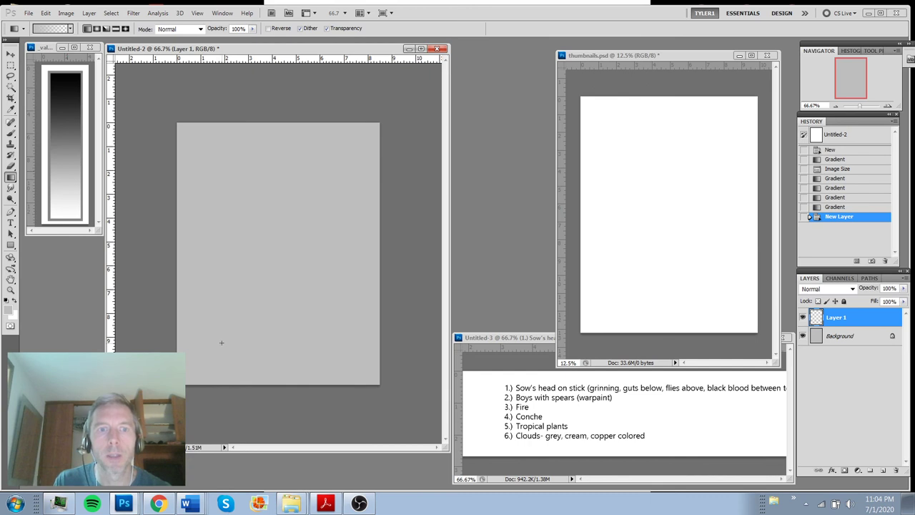
key(b)
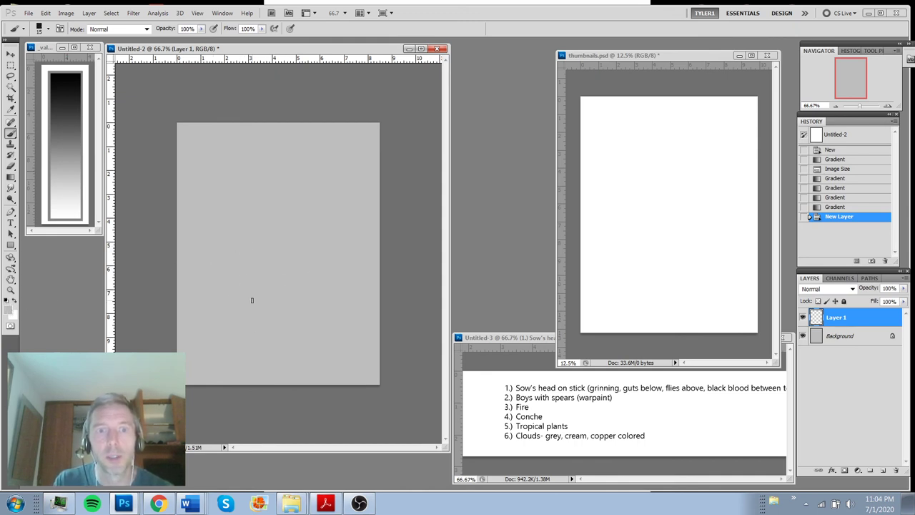
click(269, 411)
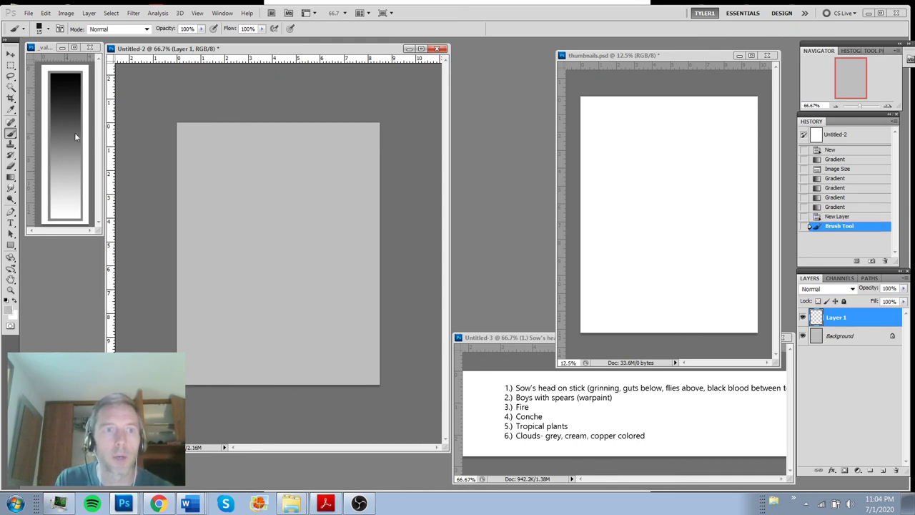
alt+click(75, 76)
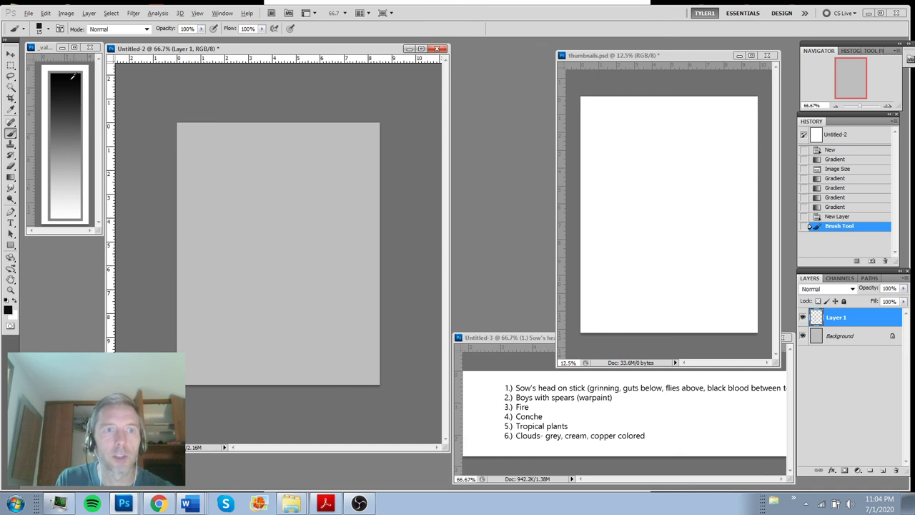
ctrl+alt+click(275, 323)
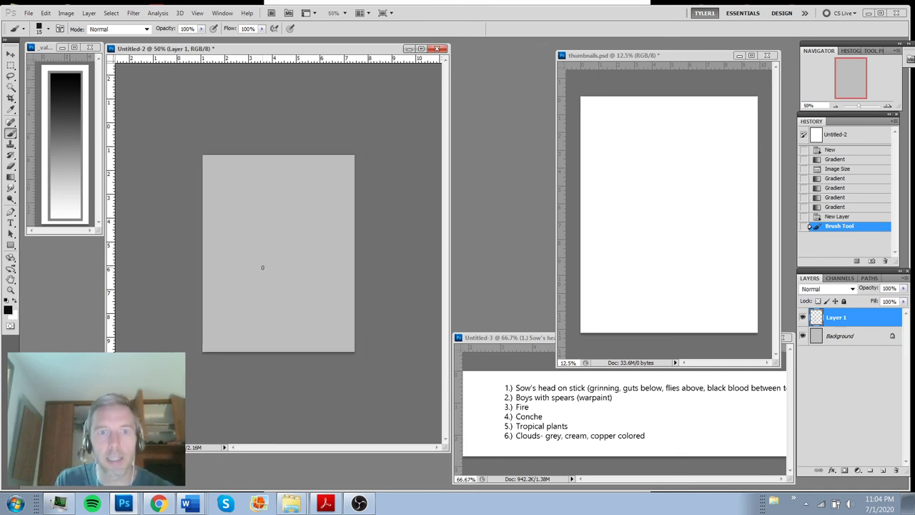
Paint a black silhouette of a sow's head on a slanted stick, enlarging the brush to 45 for the head
drag(268, 265, 280, 352)
mouse_move(273, 314)
mouse_down()
mouse_move(259, 219)
mouse_move(230, 179)
mouse_move(263, 189)
mouse_move(300, 228)
mouse_move(241, 234)
mouse_move(244, 200)
mouse_move(233, 183)
mouse_move(268, 214)
mouse_move(271, 179)
mouse_move(265, 211)
mouse_move(291, 240)
mouse_up()
key(bracketright)
key(bracketright)
key(bracketright)
key(bracketright)
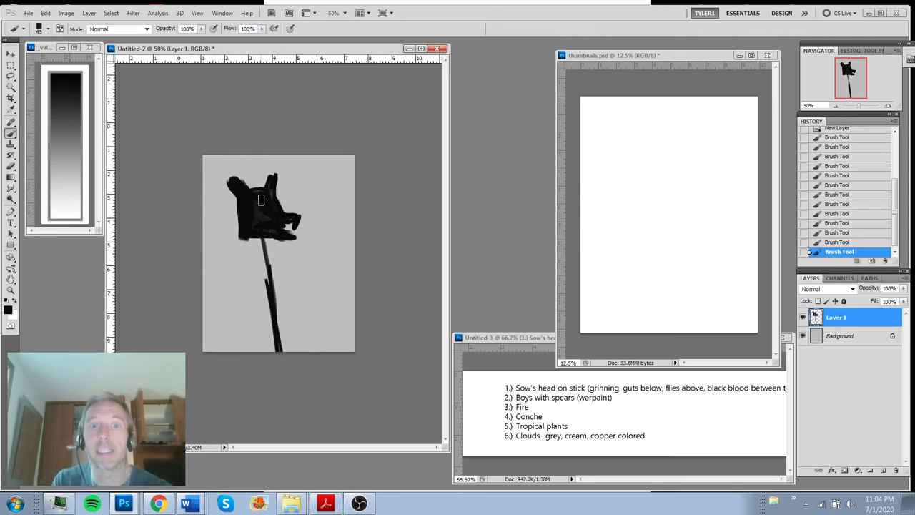
Reduce the brush to 15, paint the stick's tip protruding above the head and thicken the stick below it
key(bracketleft)
key(bracketleft)
key(bracketleft)
key(bracketleft)
key(bracketleft)
key(bracketleft)
key(bracketleft)
key(bracketleft)
mouse_move(252, 177)
mouse_down()
mouse_move(254, 187)
mouse_move(250, 168)
mouse_move(252, 187)
mouse_up()
mouse_move(263, 239)
mouse_down()
mouse_move(278, 332)
mouse_move(267, 281)
mouse_up()
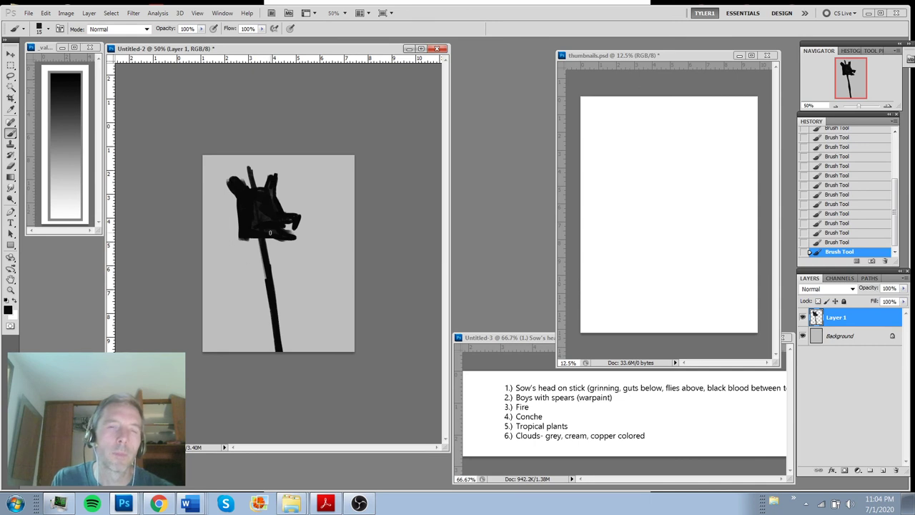
Move the painted head and stick down and slightly right so space opens above the head
key(v)
drag(253, 210, 263, 245)
Paint an oval ring of small black dots above the sow's head as flies, using a size 8 brush
key(b)
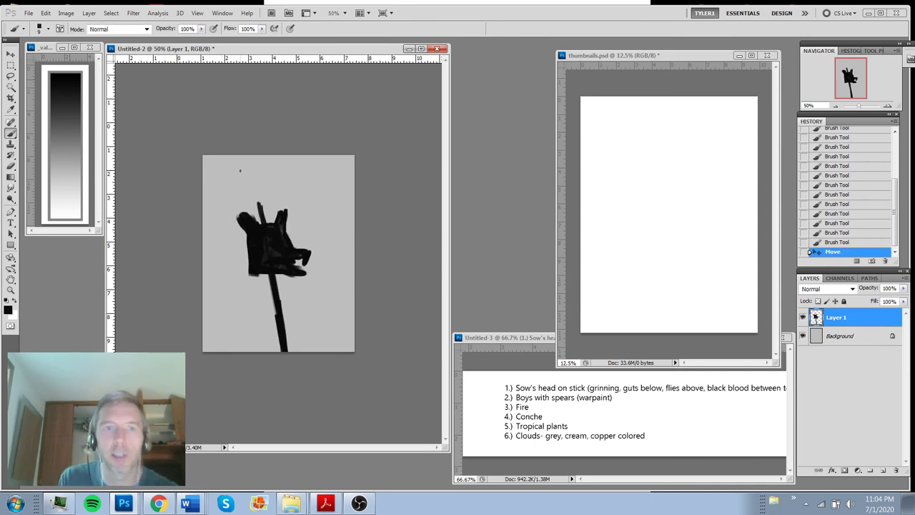
click(225, 194)
click(235, 195)
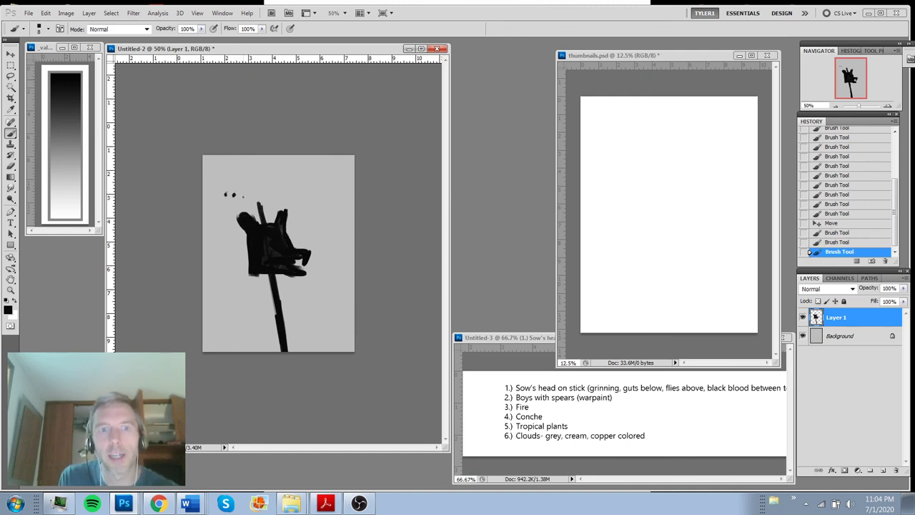
click(245, 195)
click(261, 194)
click(260, 194)
click(276, 195)
click(291, 194)
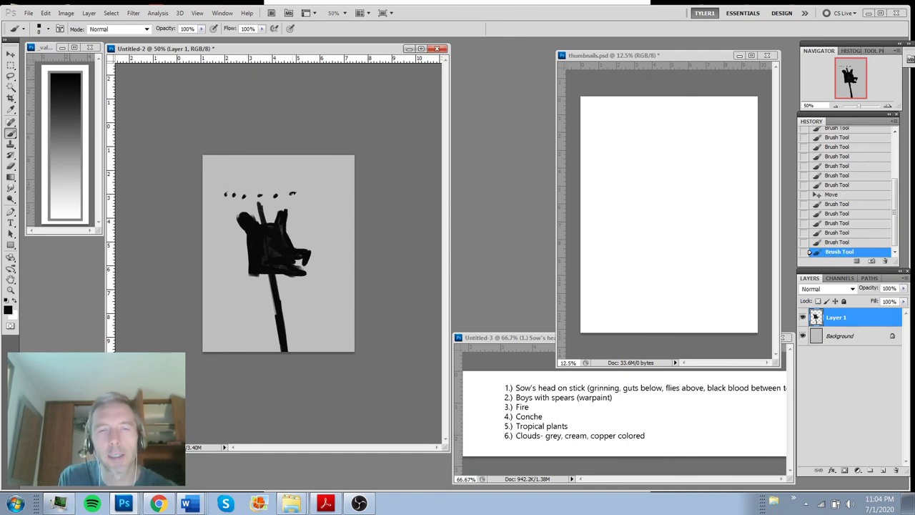
click(293, 185)
click(285, 181)
click(270, 179)
click(253, 180)
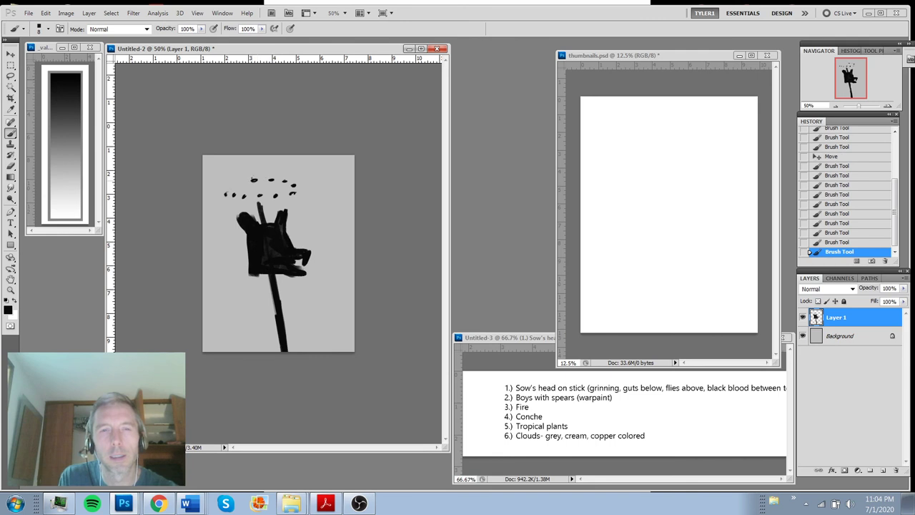
click(241, 179)
click(222, 188)
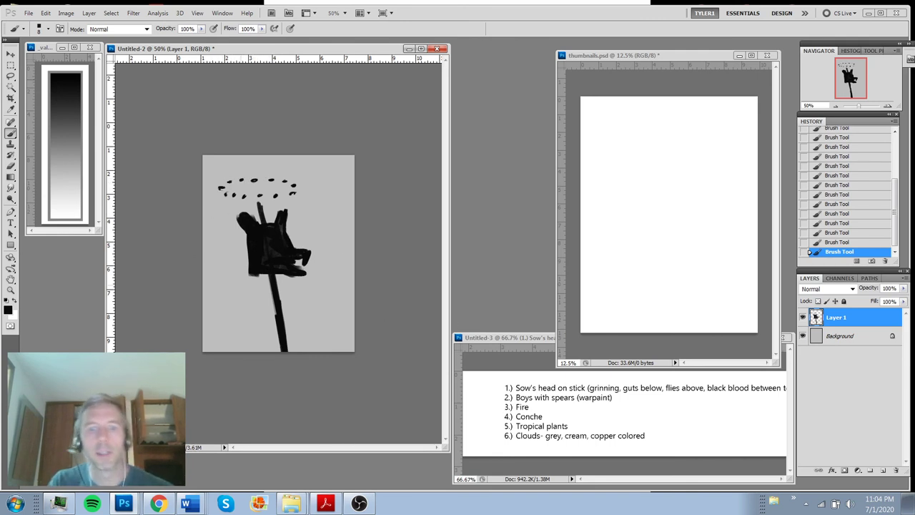
Add a new empty layer between the grey background and the sow's head layer
click(859, 338)
click(884, 470)
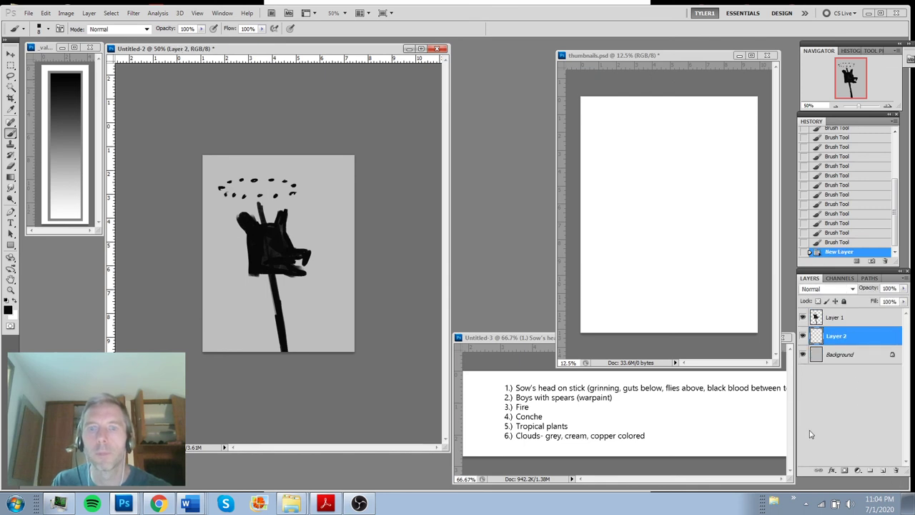
Outline jagged tropical leaf shapes with the Lasso along the canvas edges and around the stick's base, adding each to the selection
key(l)
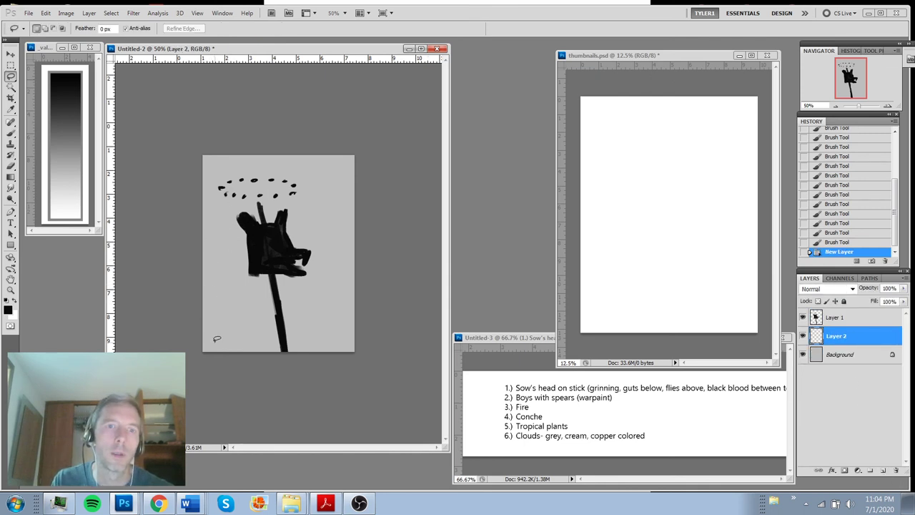
mouse_move(204, 319)
mouse_down()
mouse_move(223, 285)
mouse_move(236, 292)
mouse_move(238, 344)
mouse_move(209, 352)
mouse_up()
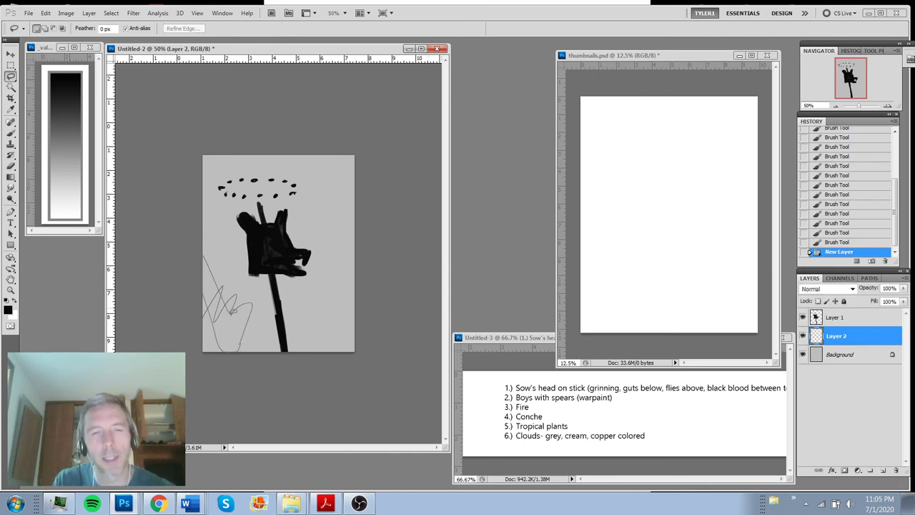
mouse_move(306, 349)
mouse_down()
mouse_move(317, 309)
mouse_move(346, 349)
mouse_up()
mouse_move(355, 167)
mouse_down()
mouse_move(341, 186)
mouse_move(337, 211)
mouse_move(353, 230)
mouse_up()
mouse_move(354, 263)
mouse_down()
mouse_move(334, 285)
mouse_move(351, 283)
mouse_up()
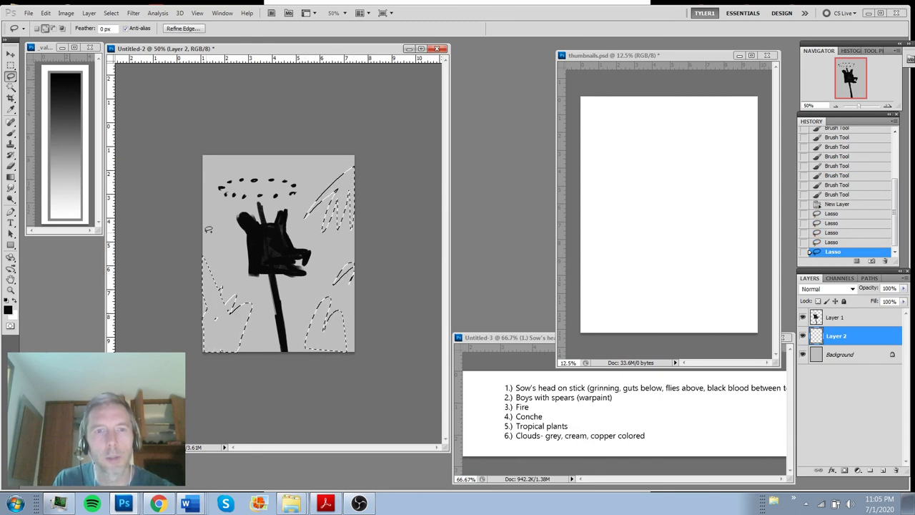
mouse_move(243, 191)
mouse_down()
mouse_move(228, 159)
mouse_move(199, 223)
mouse_move(231, 153)
mouse_up()
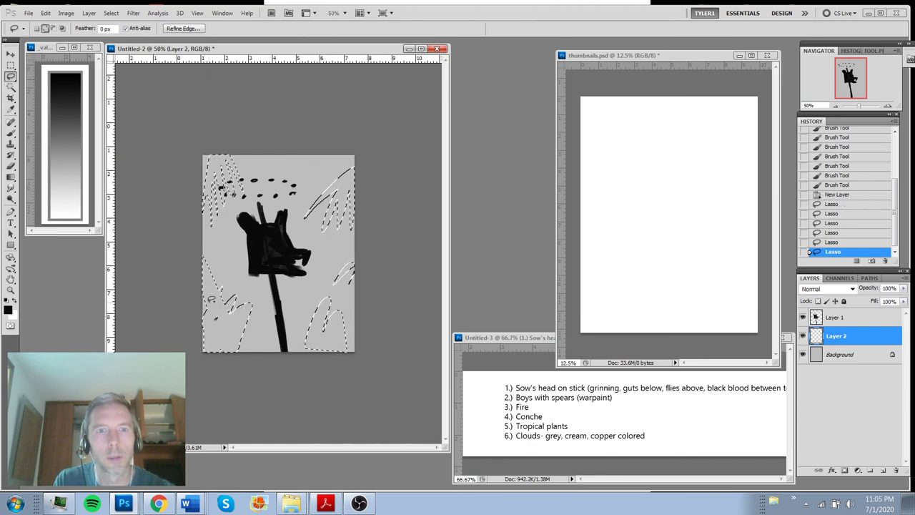
mouse_move(203, 255)
mouse_down()
mouse_move(221, 304)
mouse_move(247, 303)
mouse_up()
mouse_move(269, 354)
mouse_down()
mouse_move(264, 331)
mouse_move(288, 353)
mouse_up()
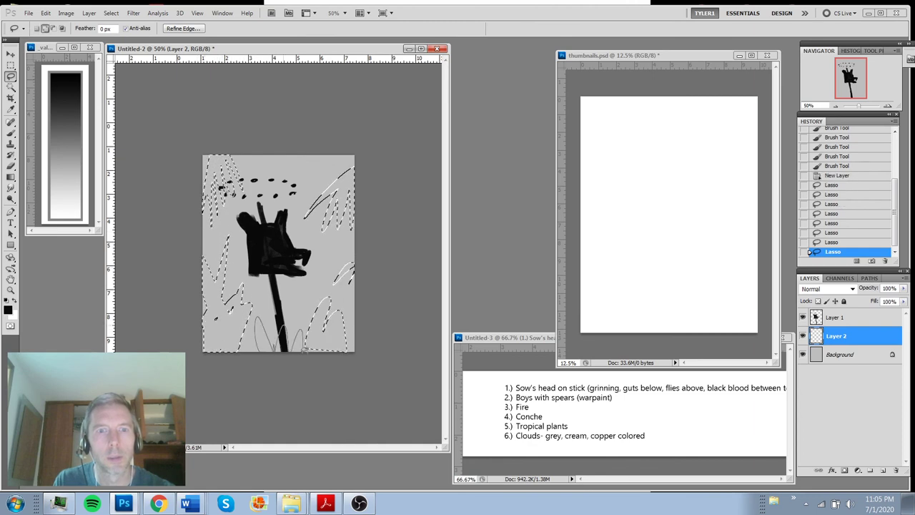
drag(350, 266, 346, 288)
mouse_move(328, 188)
mouse_down()
mouse_move(303, 154)
mouse_move(352, 188)
mouse_up()
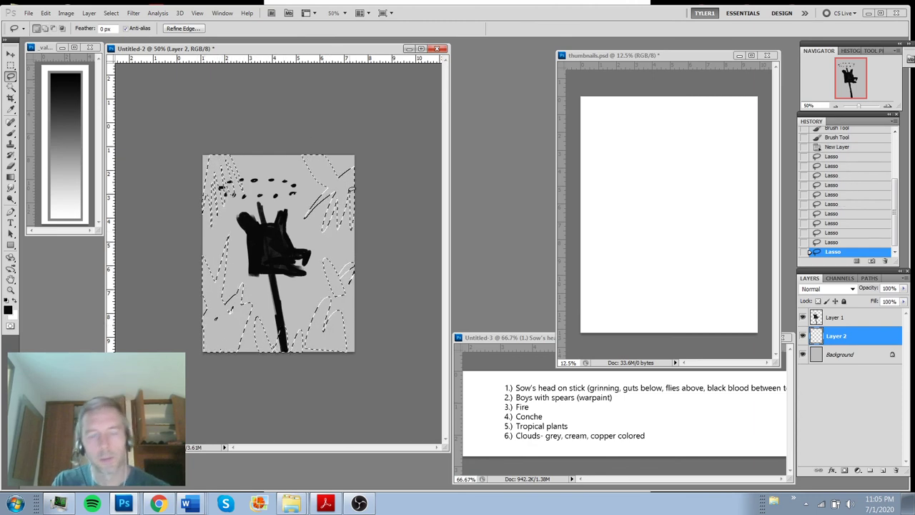
Try filling the leaf selection with two overlapping black gradients drawn downward, and undo both
click(11, 134)
click(11, 178)
drag(318, 107, 303, 365)
drag(307, 114, 298, 372)
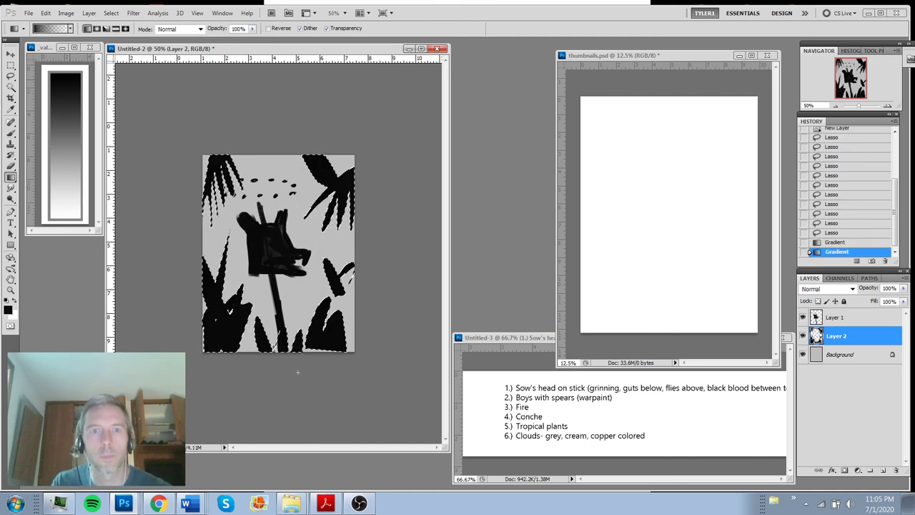
key(ctrl+alt+z)
key(ctrl+alt+z)
Fill the leaf selection with a dark grey gradient that deepens downward, and deselect
alt+click(294, 285)
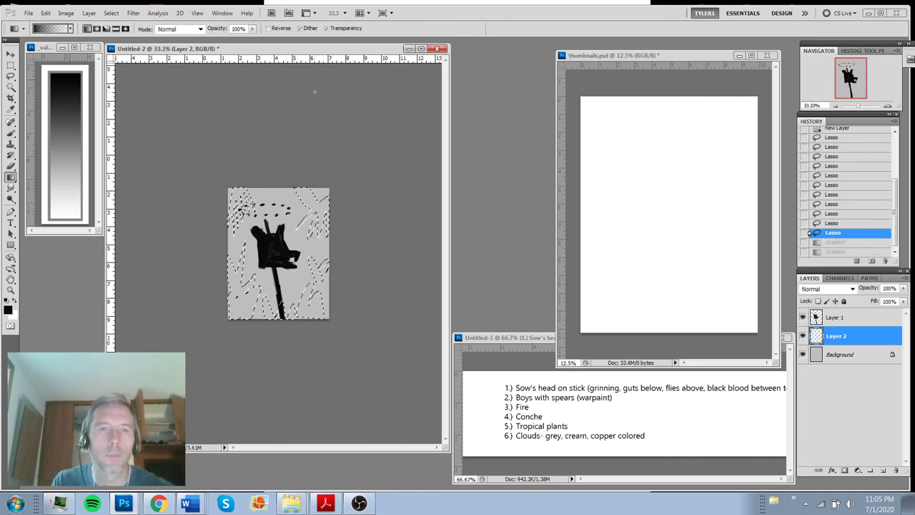
key(ctrl+shift+z)
key(ctrl+shift+z)
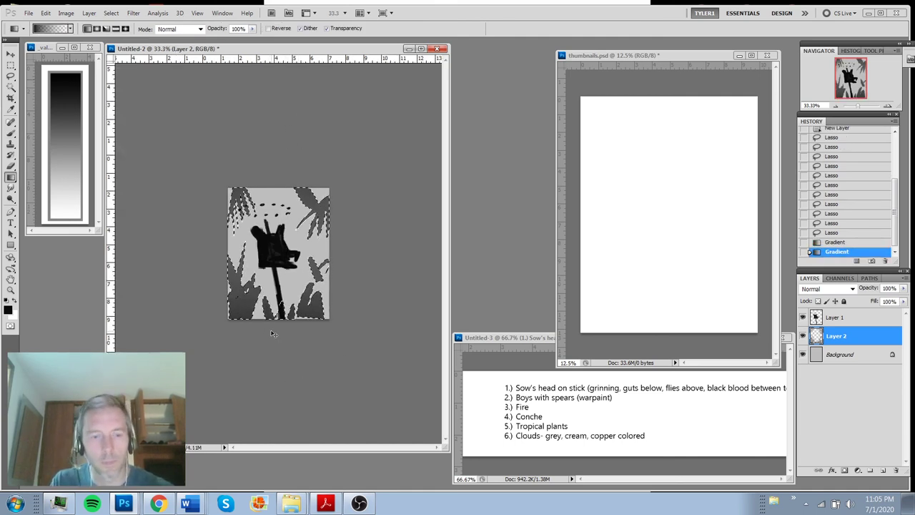
key(ctrl+d)
key(ctrl+plus)
key(ctrl+plus)
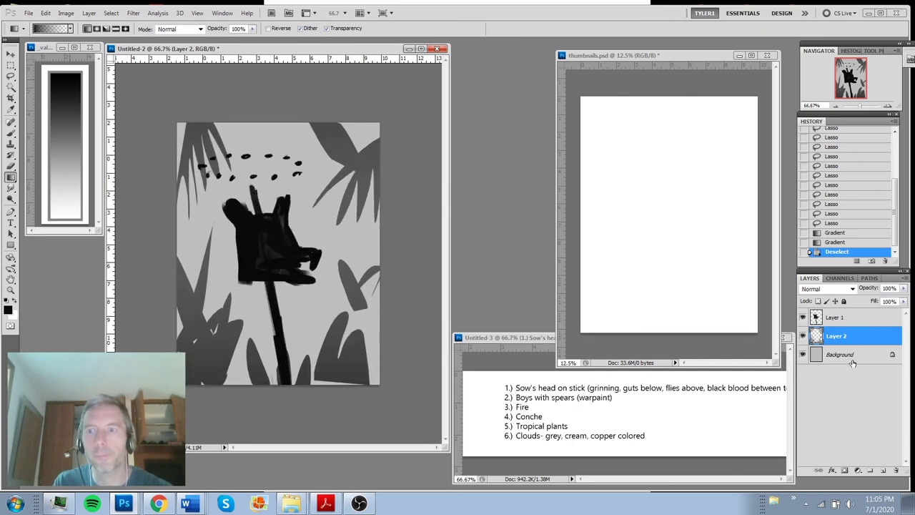
Add a layer just above the background and lasso a second set of jagged leaves across the lower area and right edge
click(850, 357)
click(883, 470)
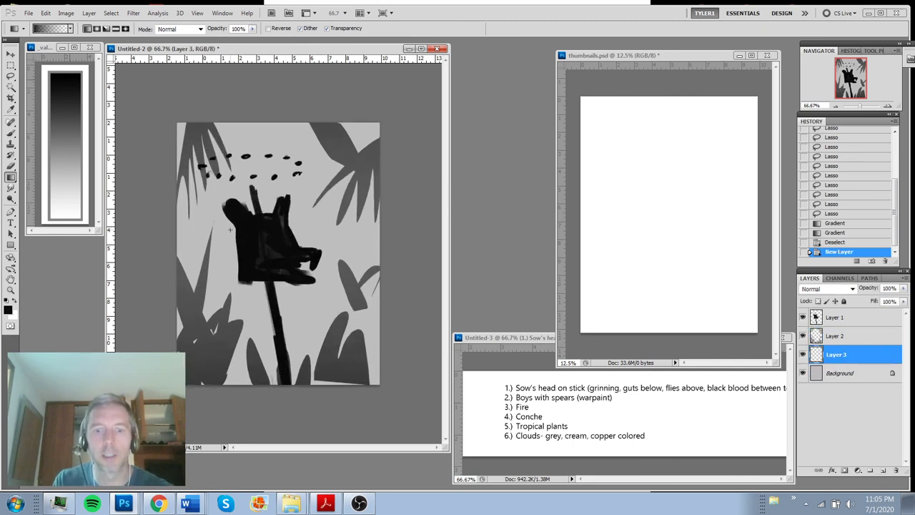
key(l)
mouse_move(169, 231)
mouse_down()
mouse_move(229, 271)
mouse_move(265, 320)
mouse_move(343, 337)
mouse_move(379, 358)
mouse_move(163, 399)
mouse_up()
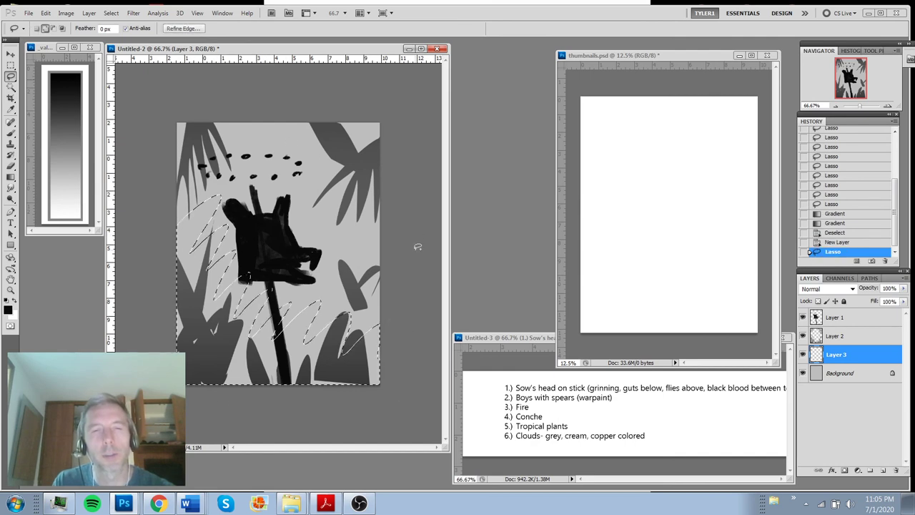
mouse_move(416, 247)
mouse_down()
mouse_move(347, 230)
mouse_move(376, 325)
mouse_move(414, 336)
mouse_up()
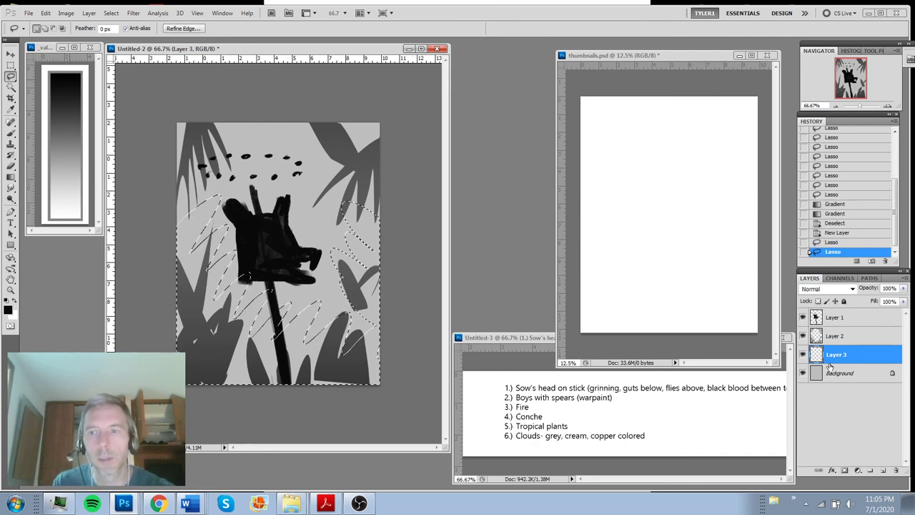
Fill the second leaf selection with a mid-grey gradient lighter than the front leaves, and deselect
key(g)
key(ctrl+minus)
drag(315, 184, 285, 314)
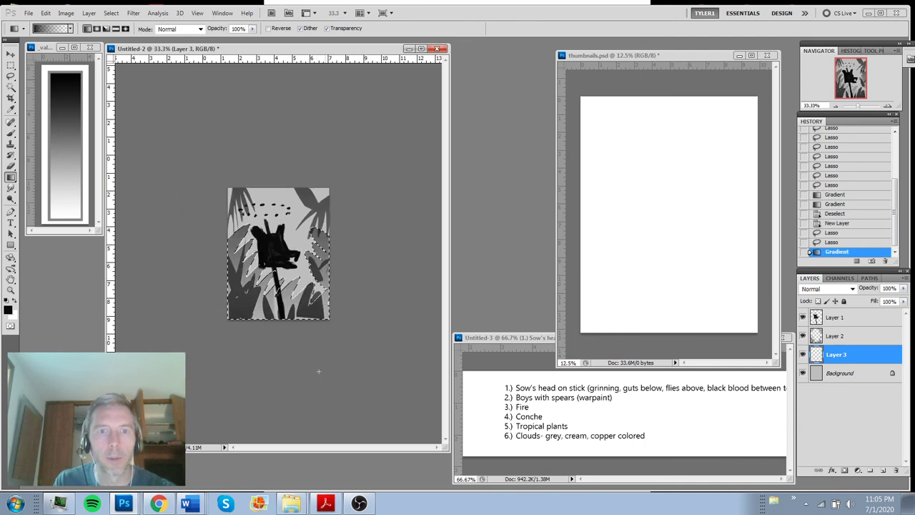
key(ctrl+d)
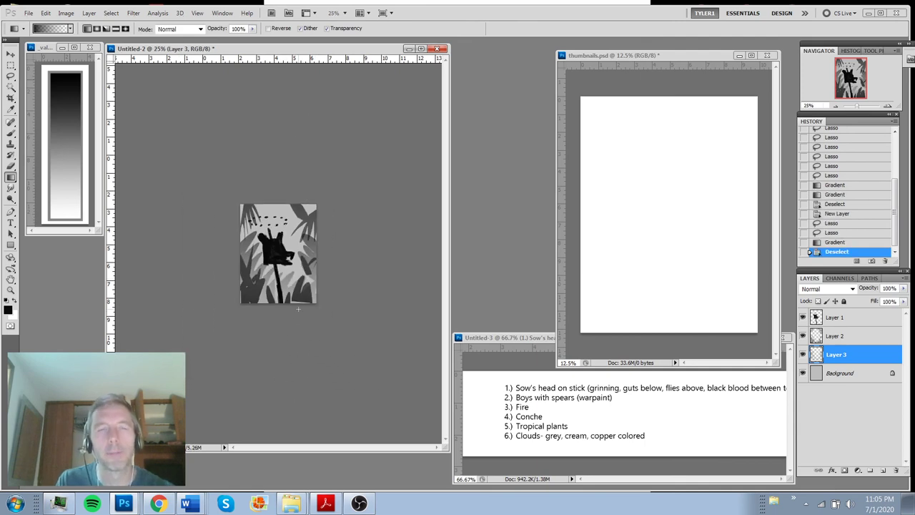
key(ctrl+plus)
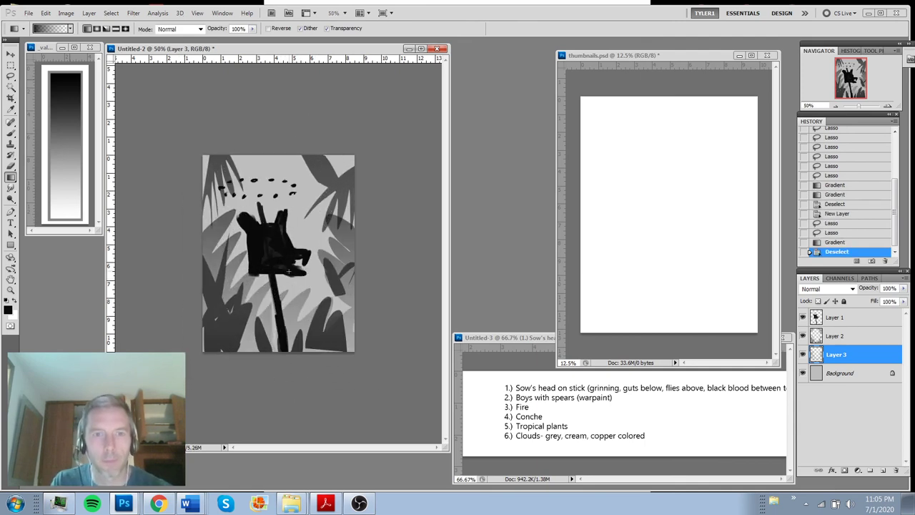
Dab small eye highlights onto the sow's head layer with a near-white sampled from the value scale
key(b)
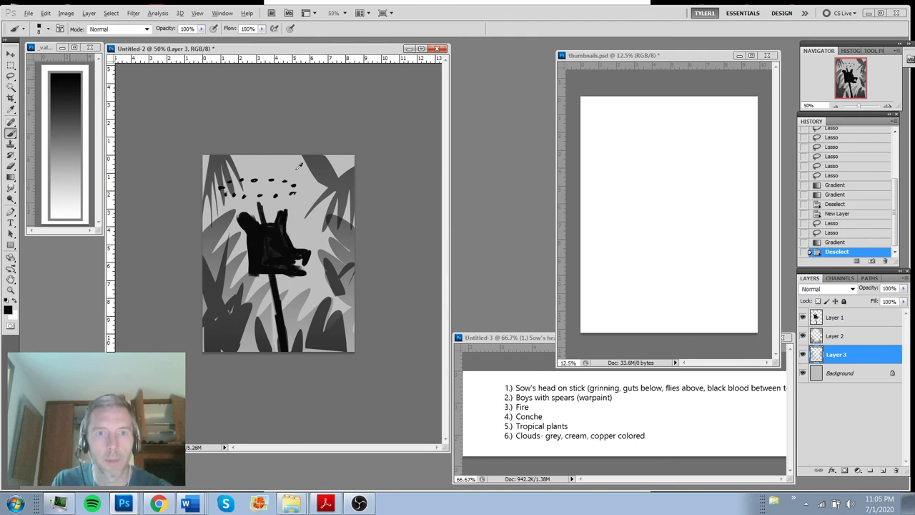
alt+click(70, 199)
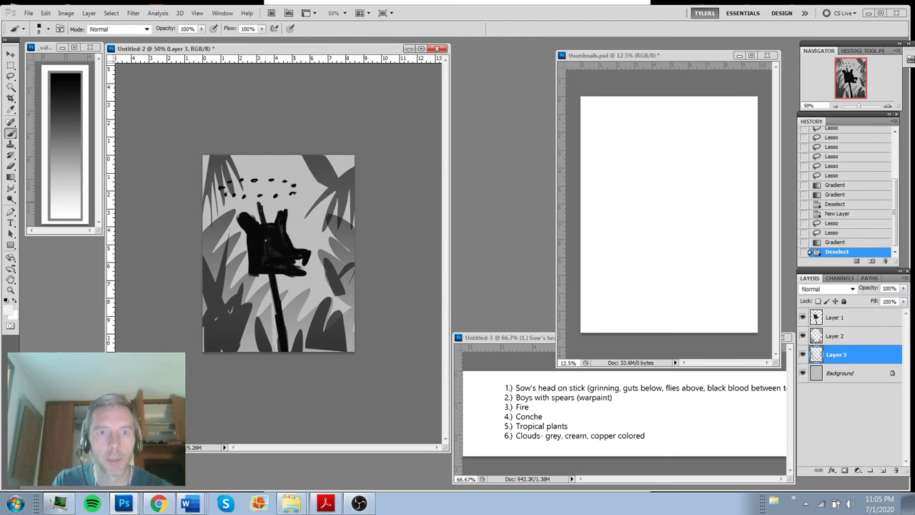
drag(265, 240, 269, 243)
click(842, 317)
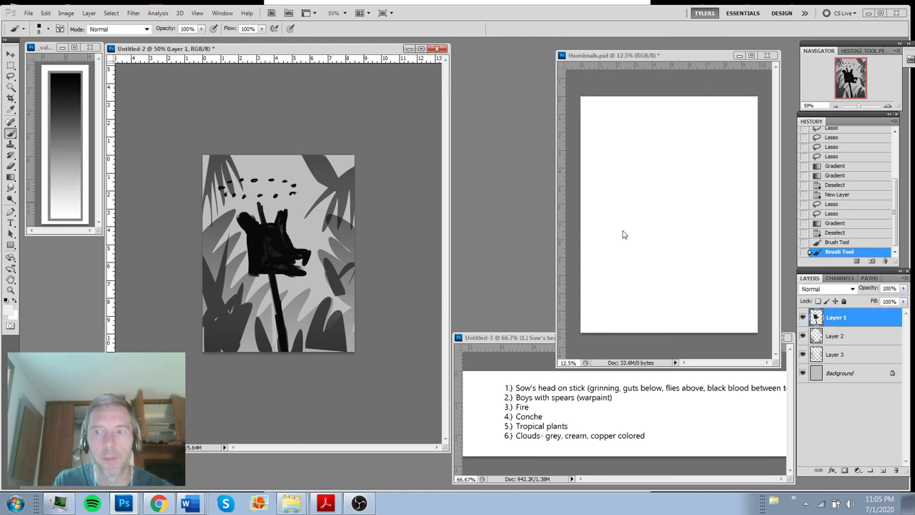
click(266, 242)
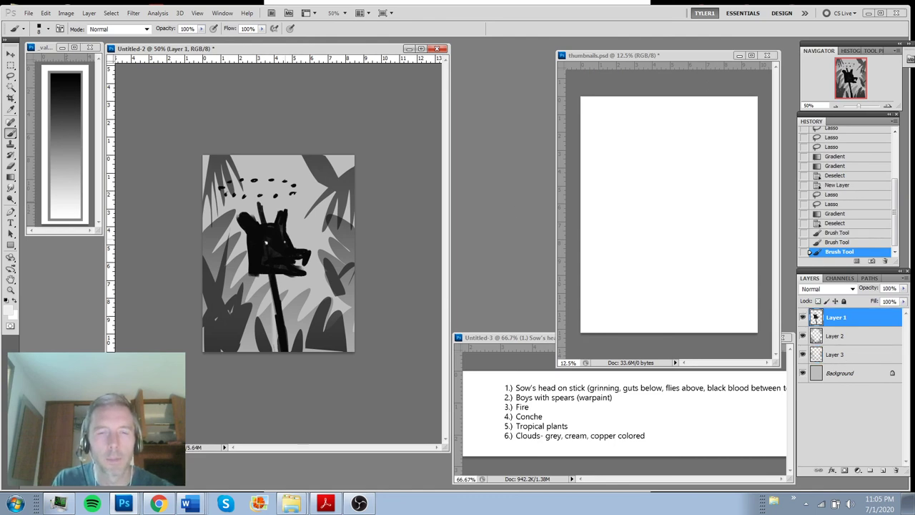
click(265, 243)
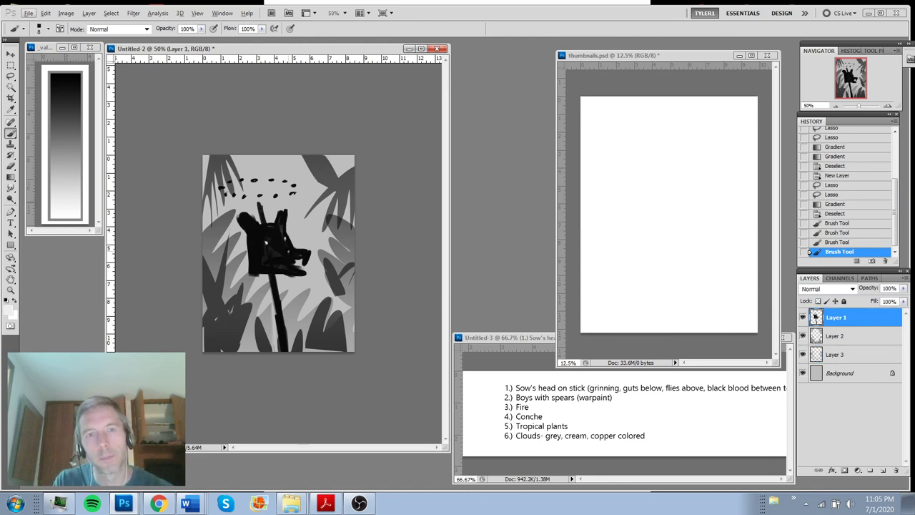
Paint black strokes along the head's underside above the stick and sharpen the shape of both ears
key(x)
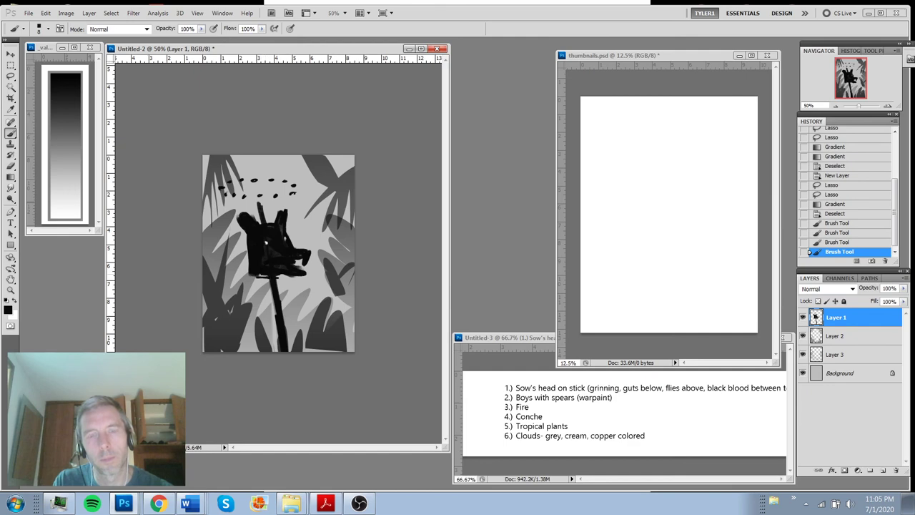
click(281, 272)
mouse_move(239, 218)
mouse_down()
mouse_move(238, 210)
mouse_move(296, 212)
mouse_up()
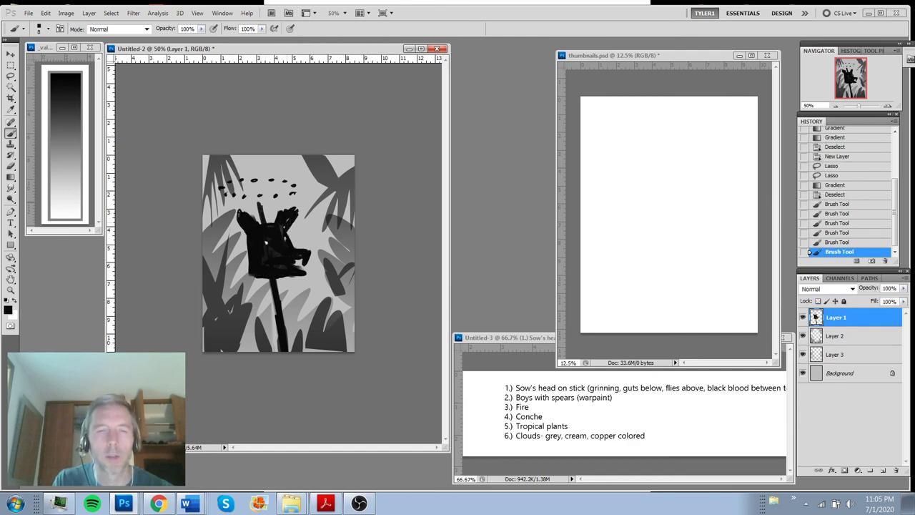
click(307, 294)
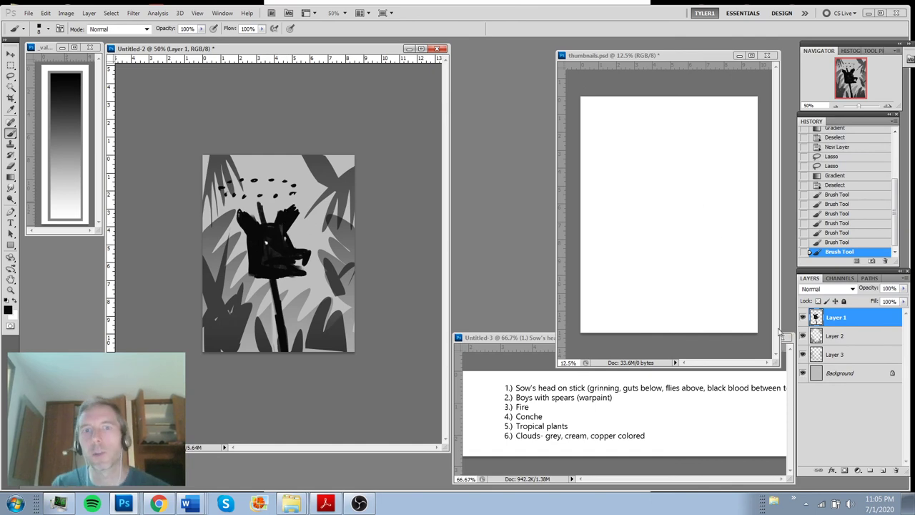
Add a Levels adjustment layer above the sow's head layer and lower its white output level to darken the whole image
click(857, 471)
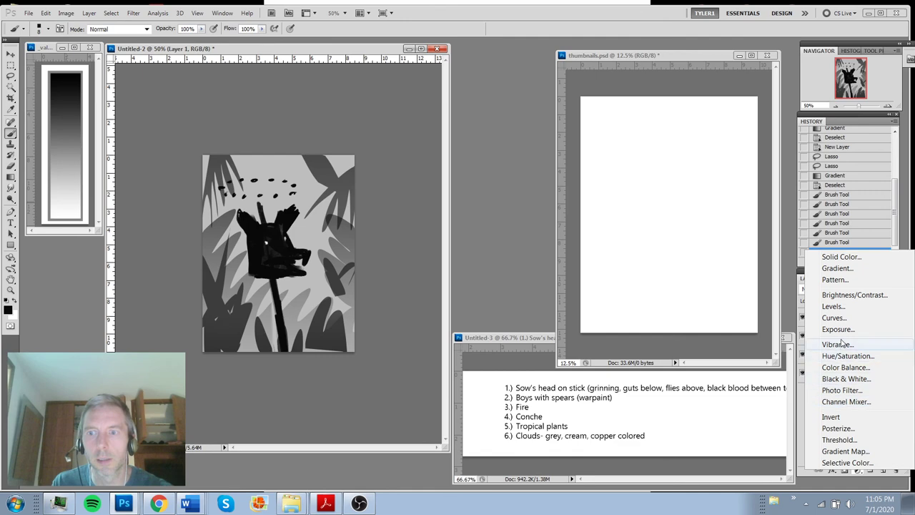
click(835, 307)
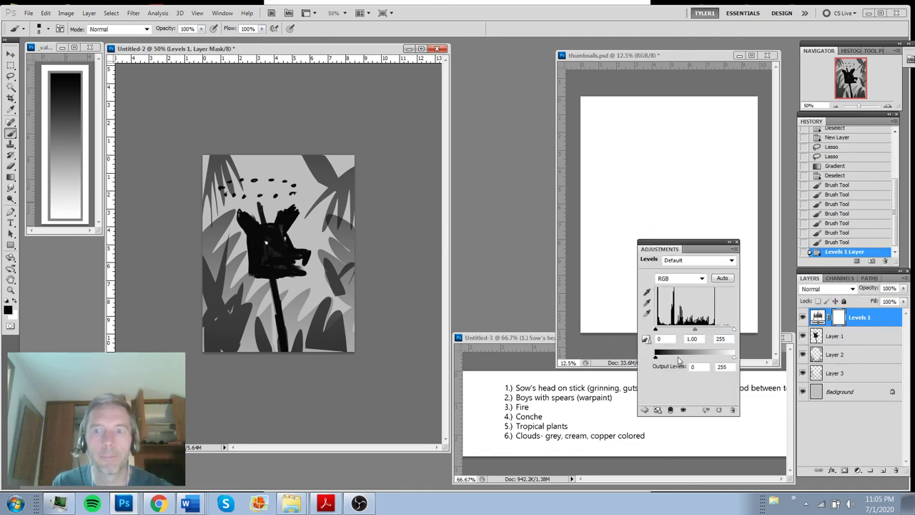
drag(732, 357, 686, 361)
click(735, 243)
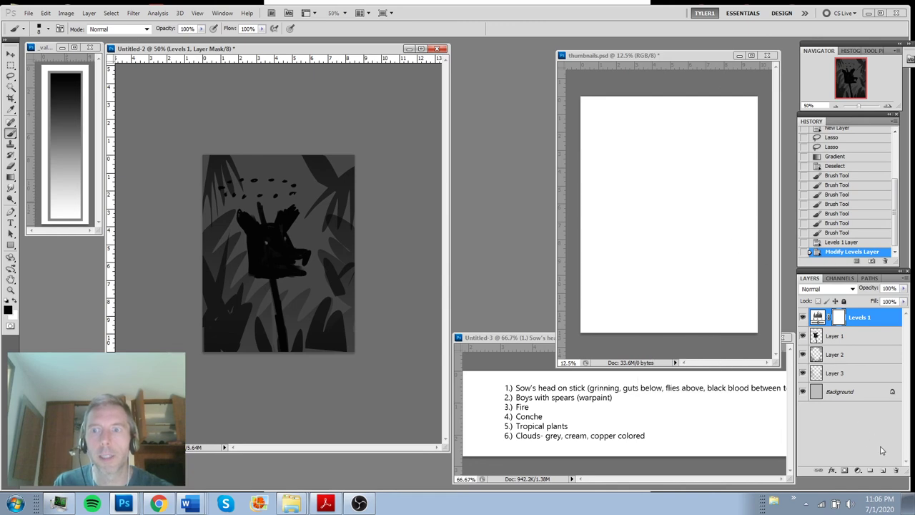
Add a layer above the Levels adjustment and hand-letter "LORD" in near-white across the stick below the head
click(883, 470)
key(x)
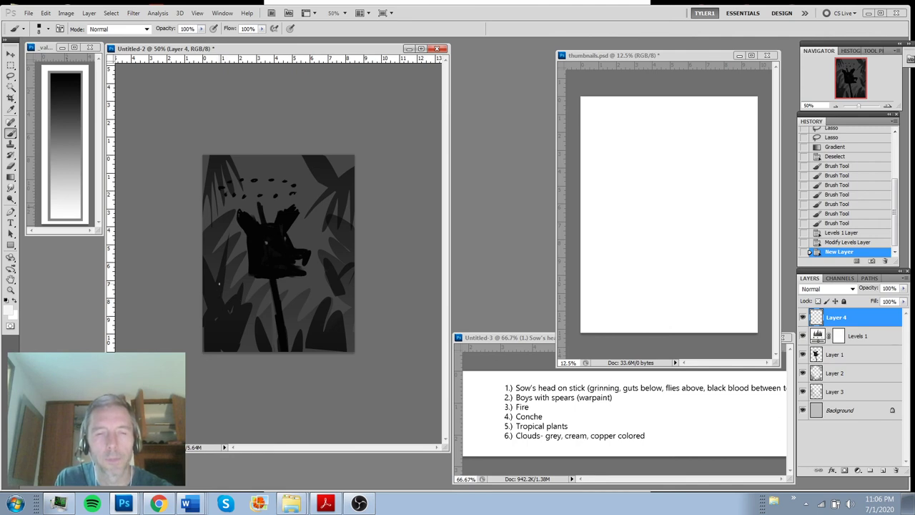
mouse_move(219, 282)
mouse_down()
mouse_move(218, 310)
mouse_move(256, 294)
mouse_move(272, 308)
mouse_move(265, 289)
mouse_move(293, 303)
mouse_move(253, 308)
mouse_move(271, 294)
mouse_move(290, 310)
mouse_up()
key(ctrl+z)
key(ctrl+alt+z)
key(ctrl+alt+z)
mouse_move(288, 285)
mouse_down()
mouse_move(302, 292)
mouse_move(292, 299)
mouse_up()
mouse_move(294, 298)
mouse_down()
mouse_move(318, 309)
mouse_move(317, 291)
mouse_move(316, 311)
mouse_up()
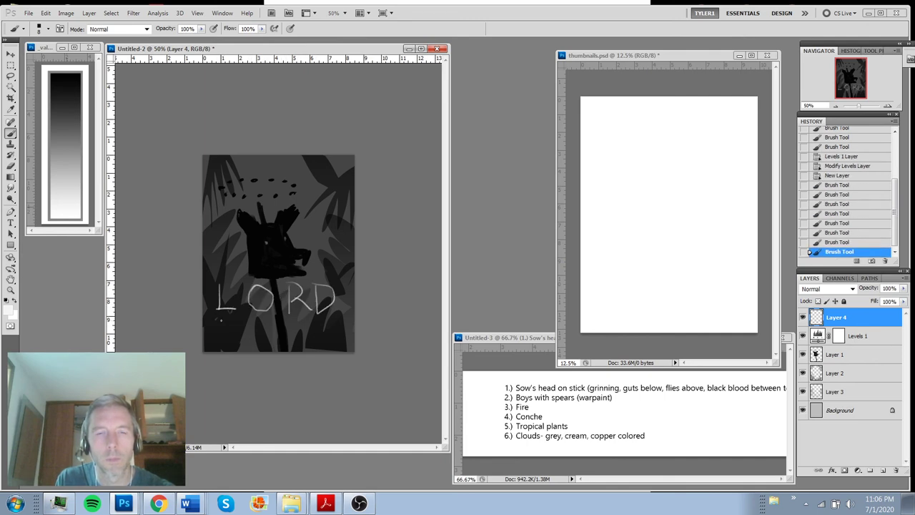
Hand-letter a small stacked "OF THE" and a large "FLIES" beside it, below "LORD"
drag(226, 317, 226, 328)
drag(226, 318, 233, 322)
mouse_move(214, 331)
mouse_down()
mouse_move(236, 331)
mouse_move(225, 335)
mouse_up()
drag(220, 335, 227, 346)
mouse_move(231, 334)
mouse_down()
mouse_move(231, 345)
mouse_move(235, 339)
mouse_up()
drag(233, 342, 260, 349)
mouse_move(254, 319)
mouse_down()
mouse_move(273, 319)
mouse_move(274, 333)
mouse_move(310, 347)
mouse_up()
drag(311, 323, 320, 321)
drag(311, 334, 318, 334)
mouse_move(310, 346)
mouse_down()
mouse_move(321, 345)
mouse_move(327, 327)
mouse_move(329, 348)
mouse_up()
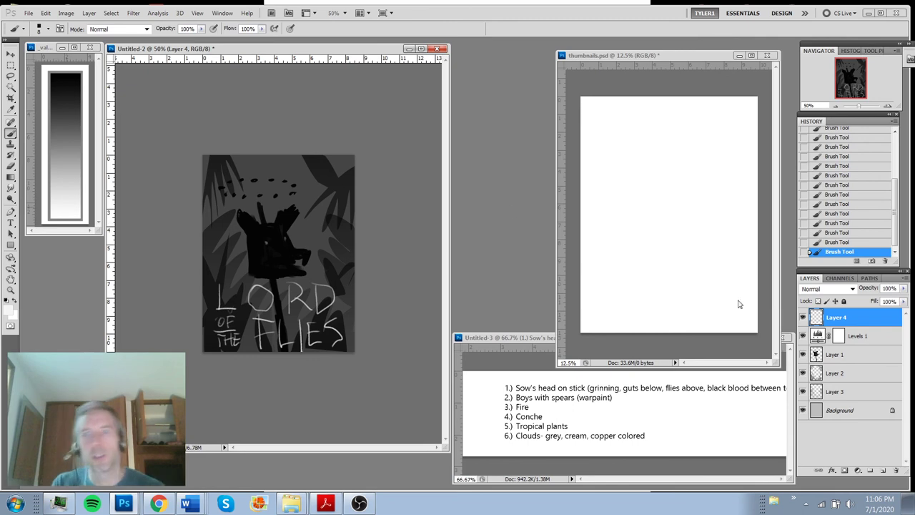
Duplicate the background and merge the copy with all layers above it into one layer
shift+click(847, 397)
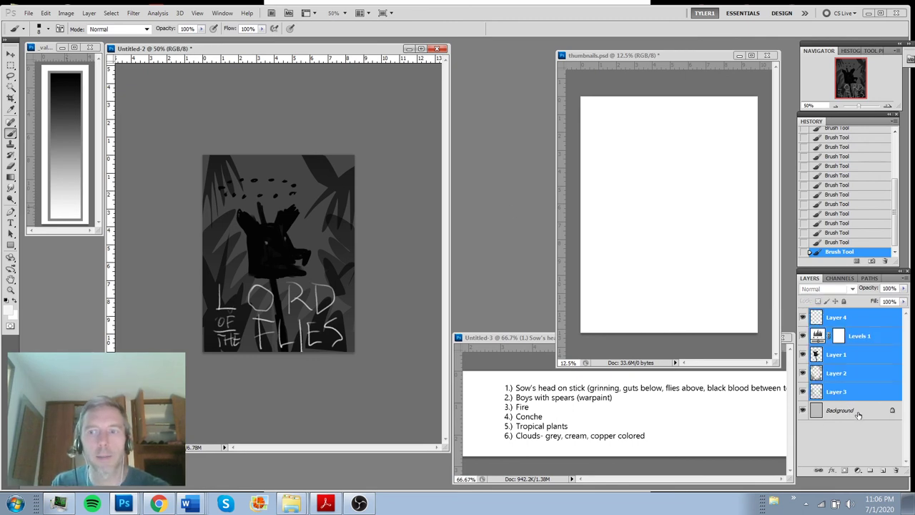
click(854, 410)
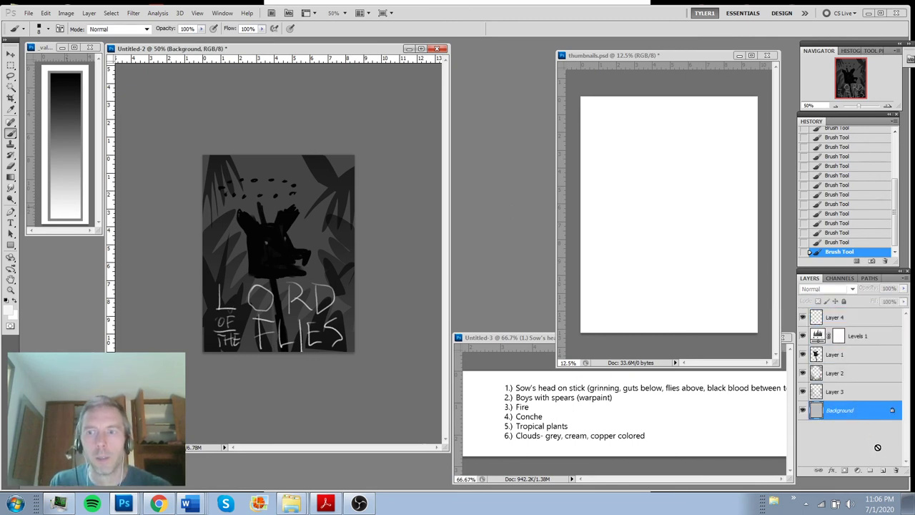
drag(877, 448, 883, 470)
key(ctrl+alt+a)
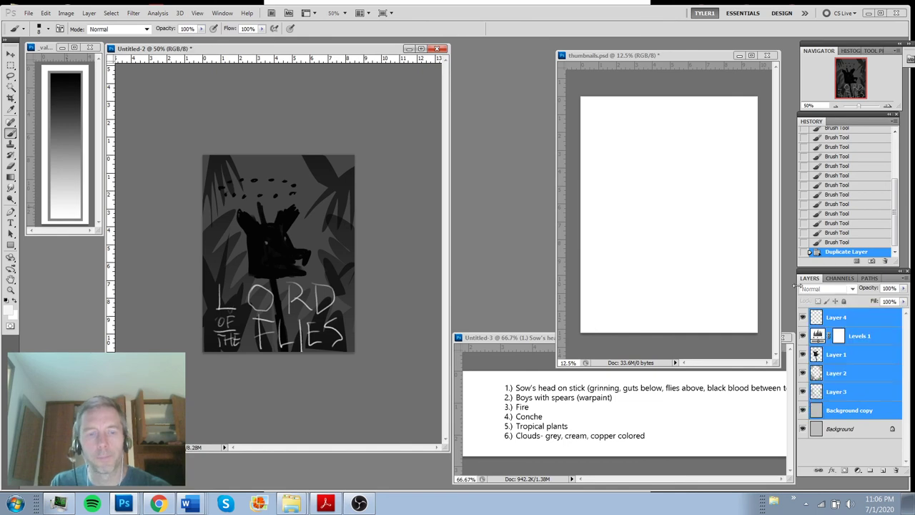
key(ctrl+e)
Copy the merged thumbnail into thumbnails.psd and move it toward the white page's upper-left corner
key(v)
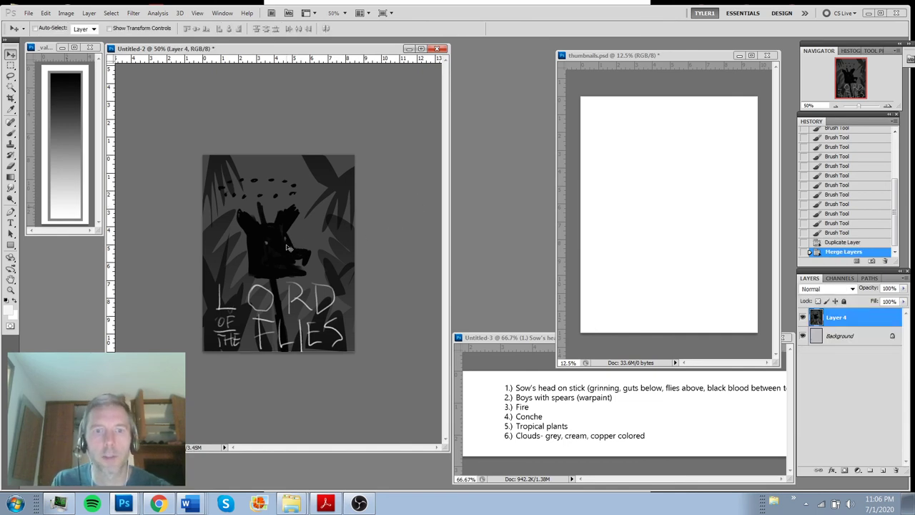
drag(288, 246, 559, 183)
drag(665, 206, 628, 156)
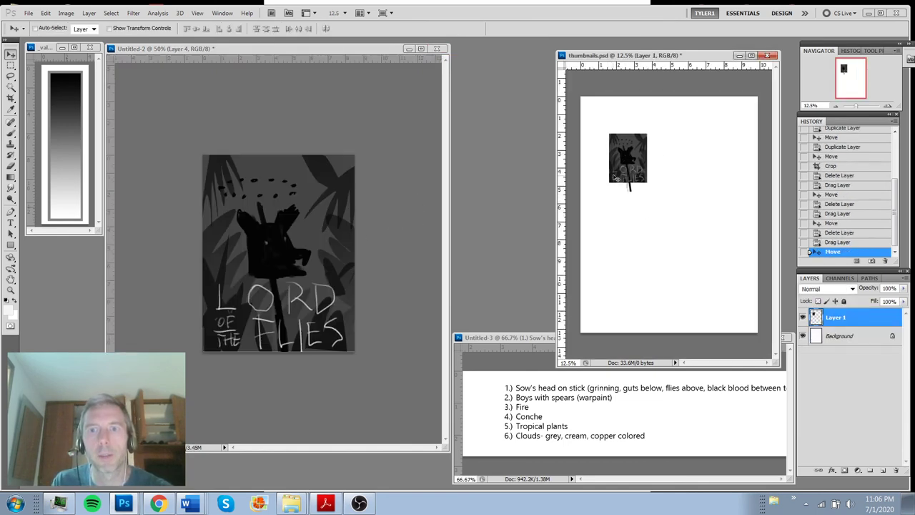
Undo the last placement in thumbnails.psd and crop the merged artwork in Untitled-2 to its canvas bounds
key(ctrl+alt+z)
key(ctrl+alt+z)
click(357, 212)
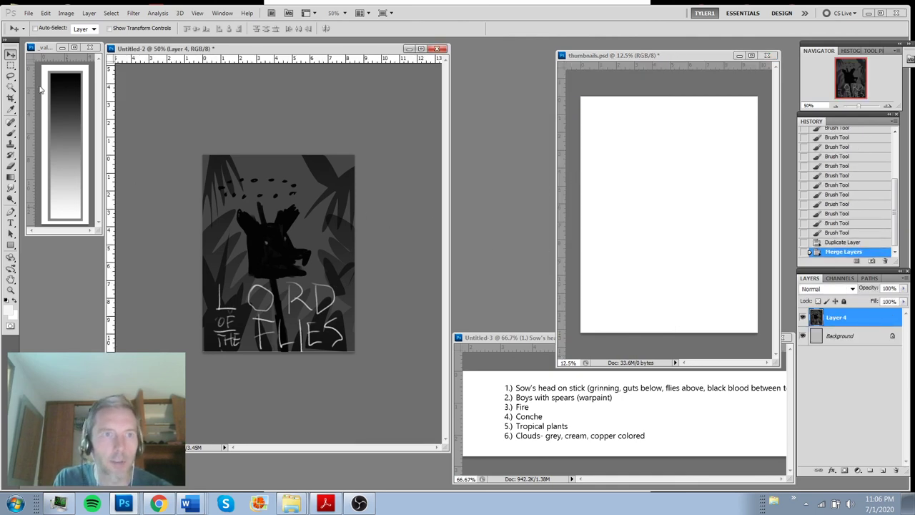
click(11, 98)
drag(370, 359, 371, 359)
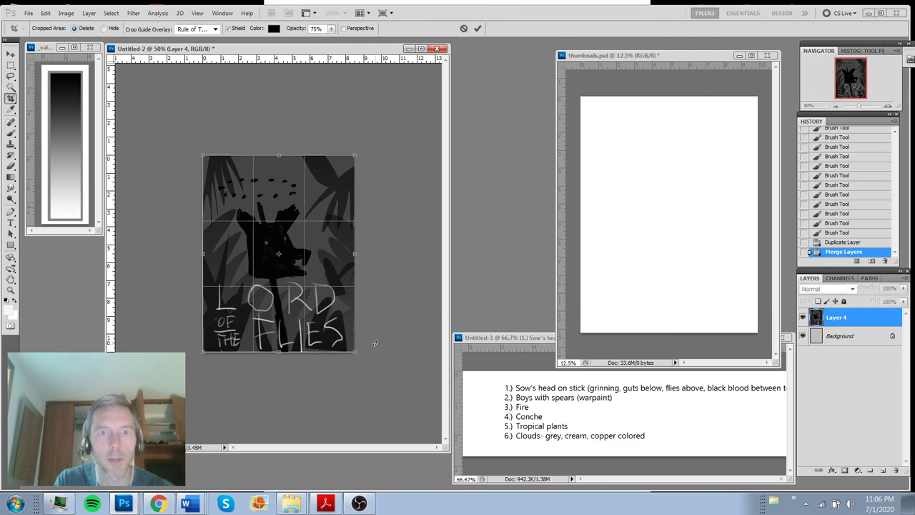
key(Return)
Copy the cropped thumbnail into thumbnails.psd, placing it in the white page's upper-left corner
key(v)
drag(309, 214, 613, 136)
Dodge the background around the sow's head and flies with a size 175 brush, midtones range and 10% exposure
key(o)
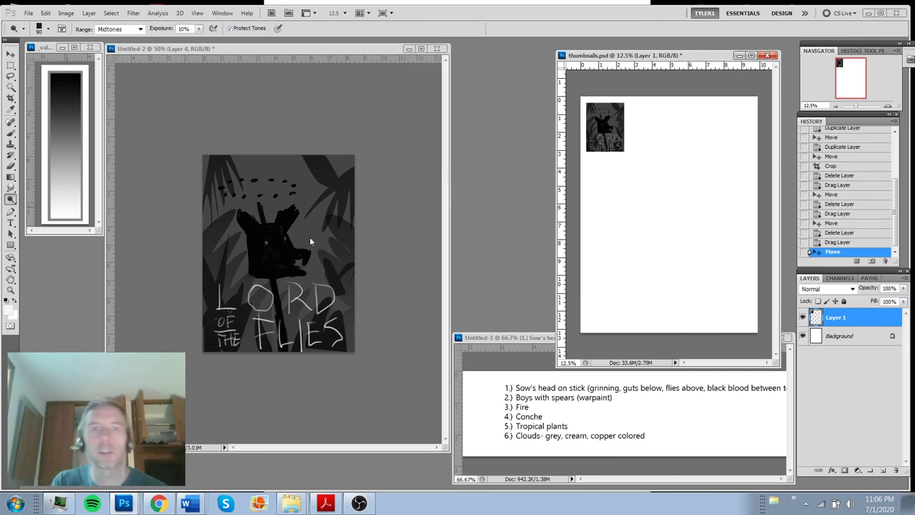
click(309, 236)
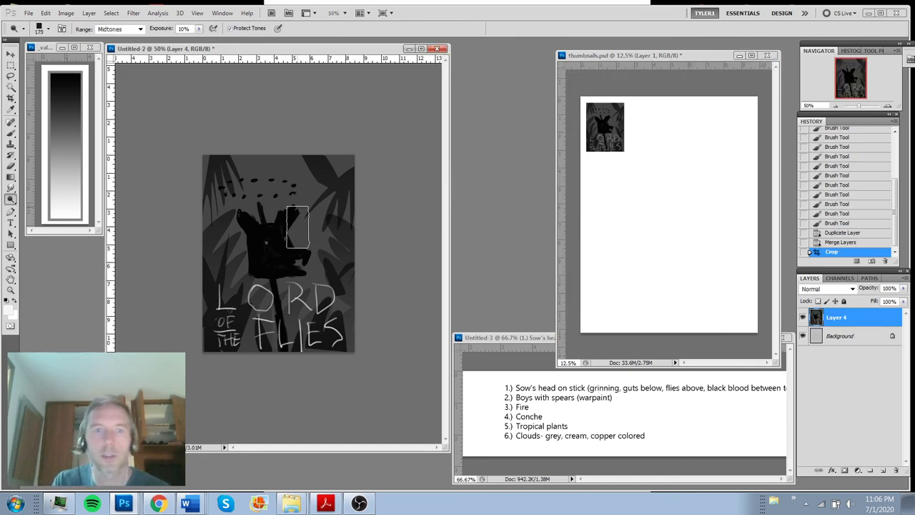
mouse_move(297, 227)
mouse_down()
mouse_move(255, 217)
mouse_move(230, 223)
mouse_up()
mouse_move(227, 227)
mouse_down()
mouse_move(237, 215)
mouse_move(312, 253)
mouse_move(271, 173)
mouse_move(285, 180)
mouse_up()
mouse_move(331, 195)
mouse_down()
mouse_move(304, 183)
mouse_move(304, 230)
mouse_up()
mouse_move(301, 231)
mouse_down()
mouse_move(298, 265)
mouse_move(300, 230)
mouse_up()
mouse_move(237, 243)
mouse_down()
mouse_move(241, 255)
mouse_move(237, 246)
mouse_up()
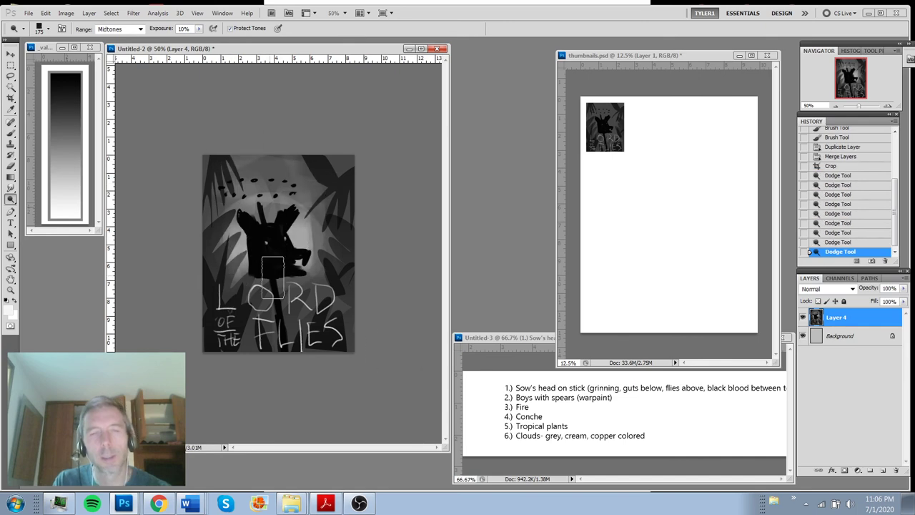
mouse_move(272, 279)
mouse_down()
mouse_move(277, 285)
mouse_move(259, 289)
mouse_move(313, 235)
mouse_move(239, 175)
mouse_move(291, 182)
mouse_up()
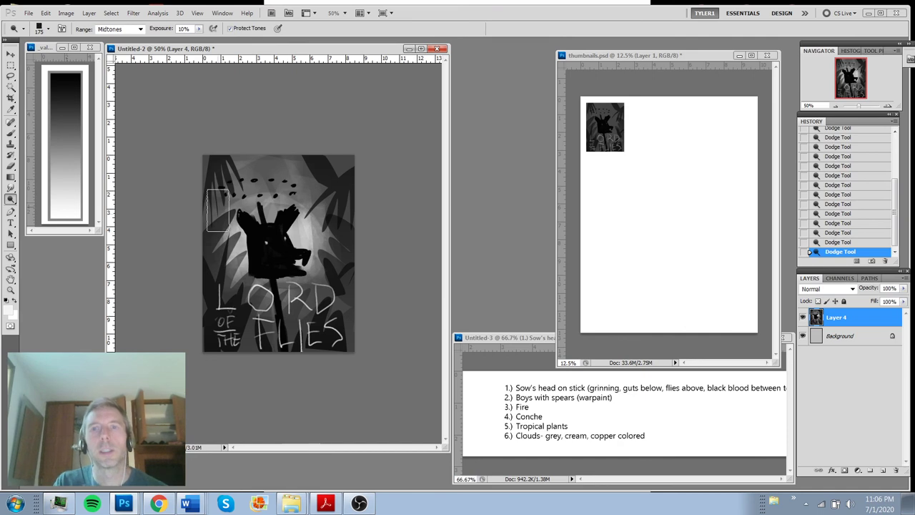
Replace the earlier copy in thumbnails.psd with the dodged thumbnail, placed in the page's upper-left corner
click(896, 470)
key(ctrl+z)
click(713, 209)
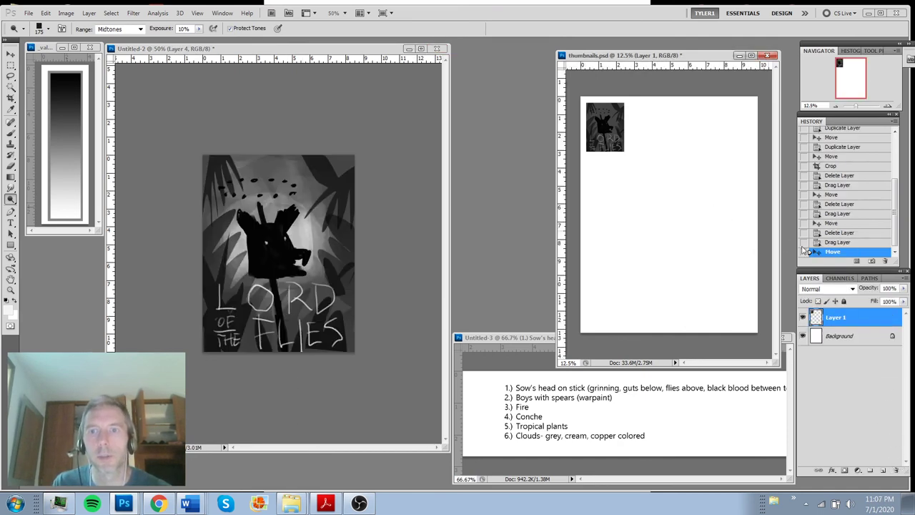
click(896, 470)
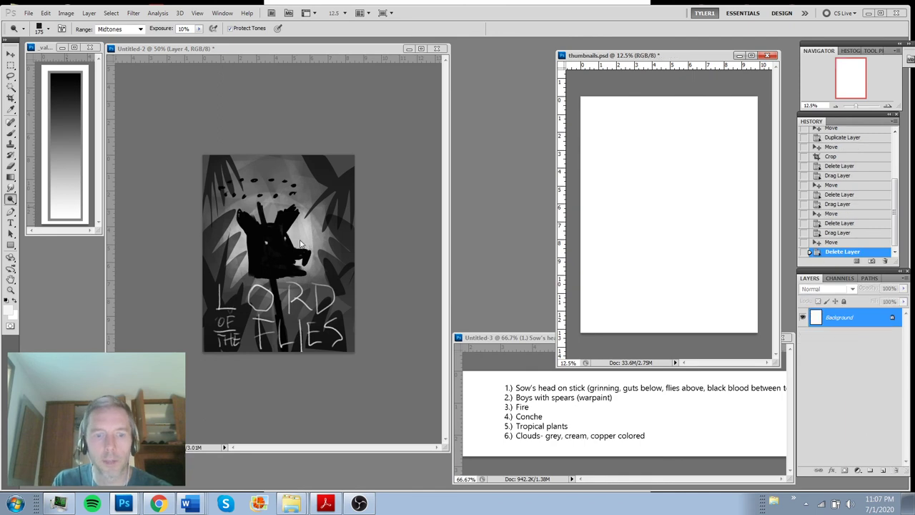
key(v)
mouse_move(300, 243)
mouse_down()
mouse_move(608, 155)
mouse_move(617, 182)
mouse_up()
drag(313, 268, 609, 134)
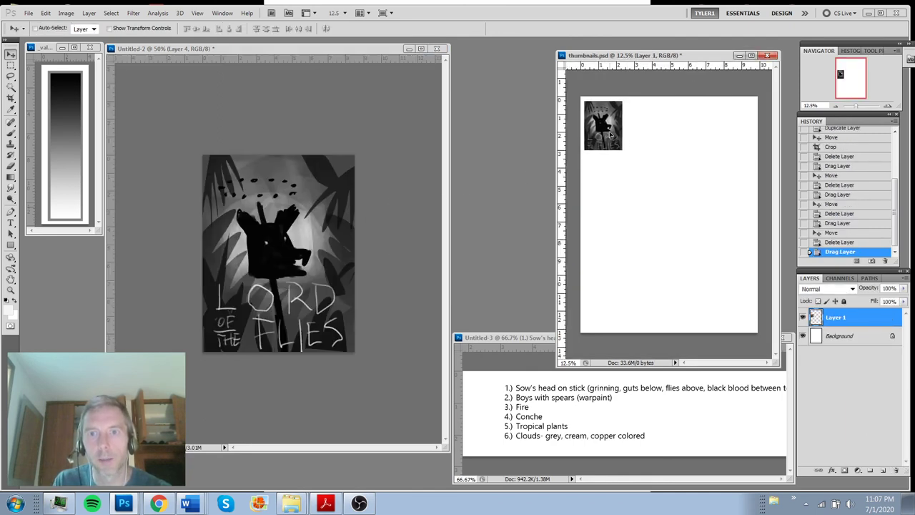
Delete the merged painting layer from the Untitled-2 working document
click(385, 168)
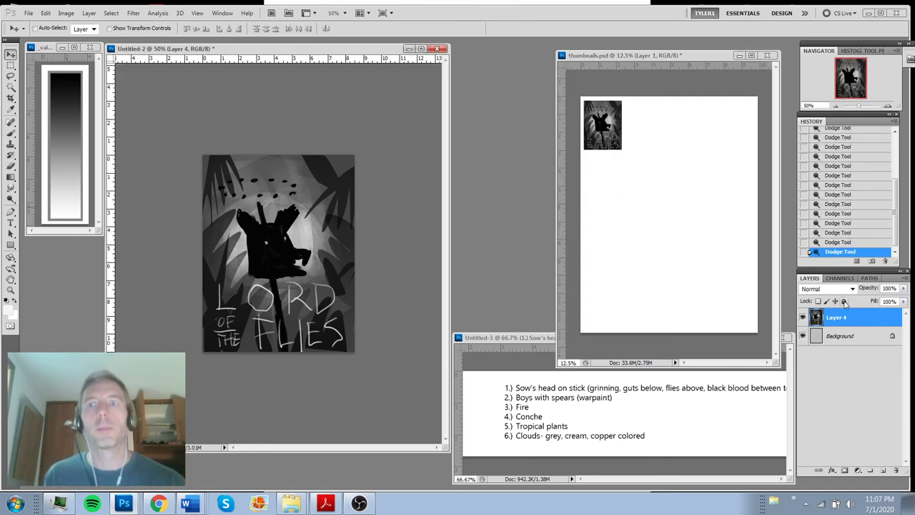
drag(854, 319, 896, 470)
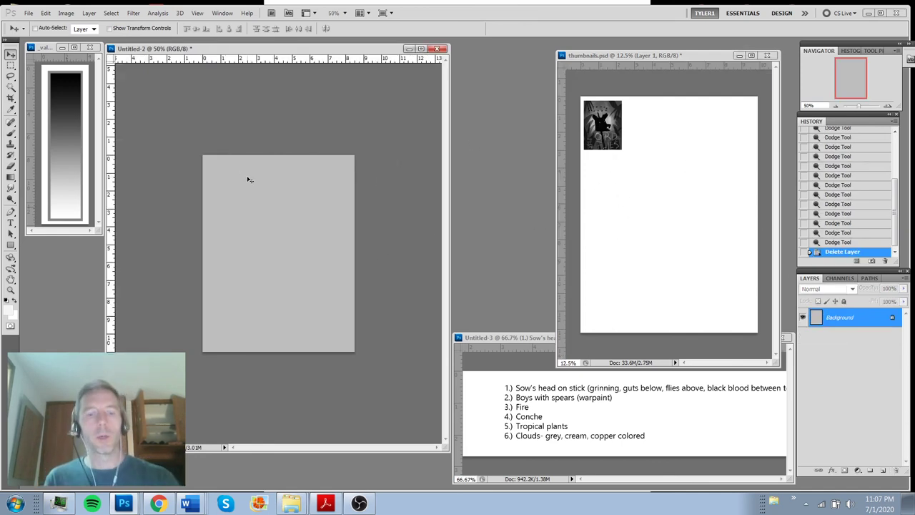
key(l)
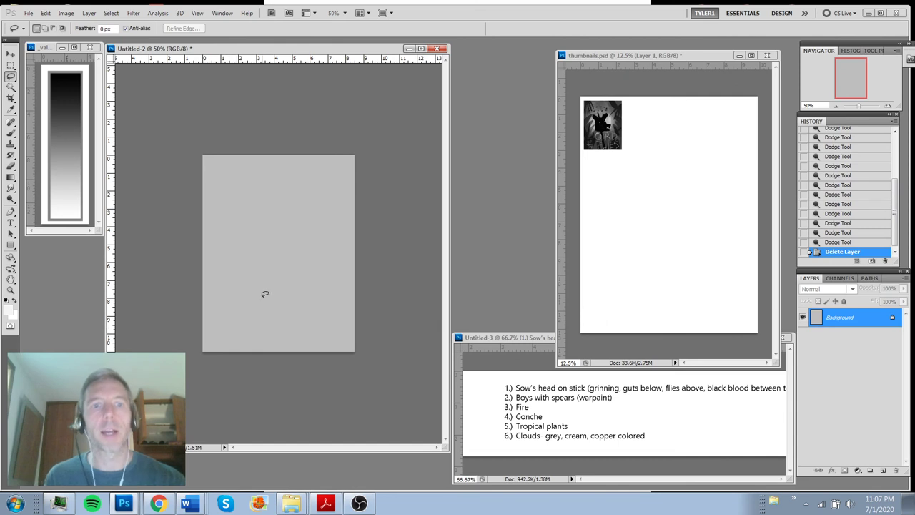
drag(223, 319, 341, 313)
click(247, 285)
mouse_move(243, 293)
mouse_down()
mouse_move(218, 302)
mouse_move(298, 317)
mouse_move(341, 297)
mouse_move(303, 256)
mouse_move(276, 246)
mouse_move(248, 252)
mouse_move(218, 305)
mouse_up()
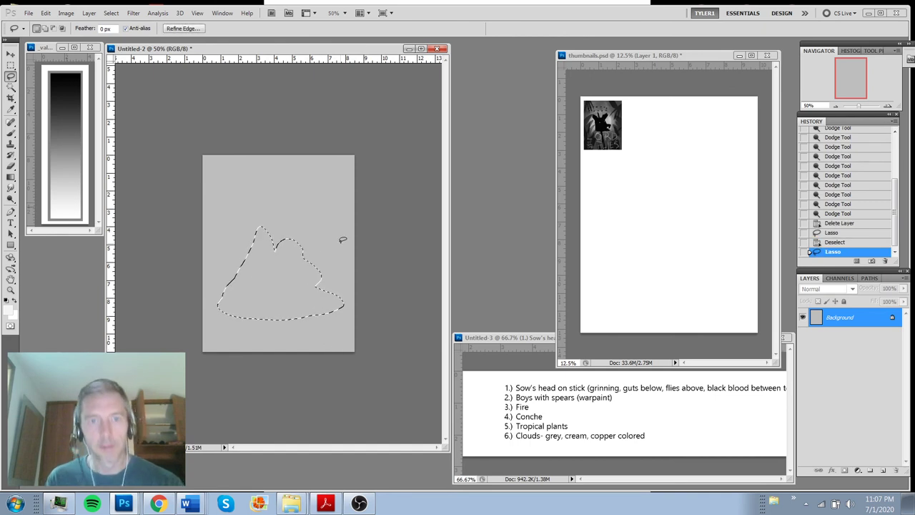
drag(342, 240, 344, 241)
click(443, 191)
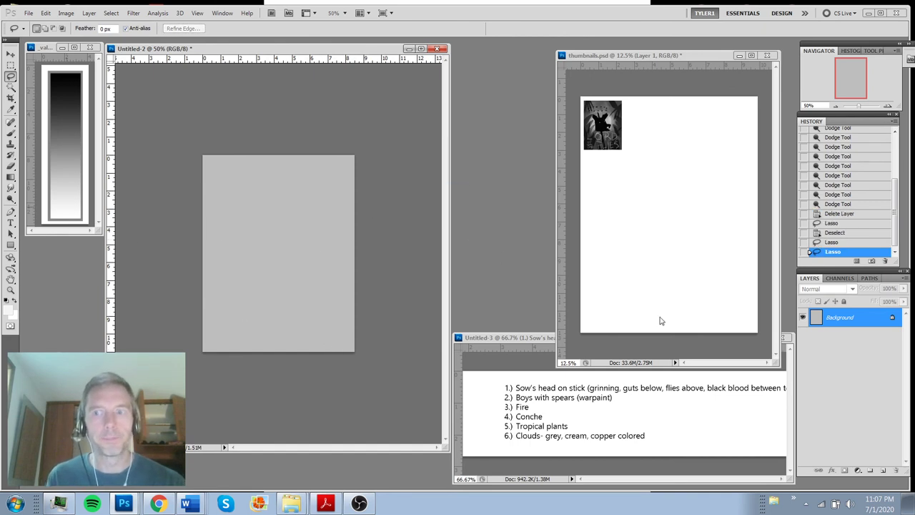
Add a new layer and apply a vertical gradient from dark grey to transparent down the canvas as the sky
click(883, 472)
key(m)
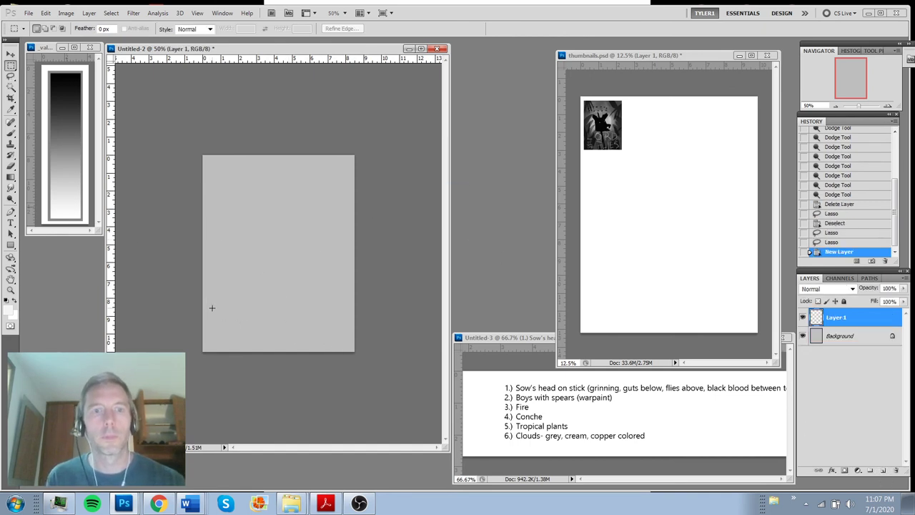
key(g)
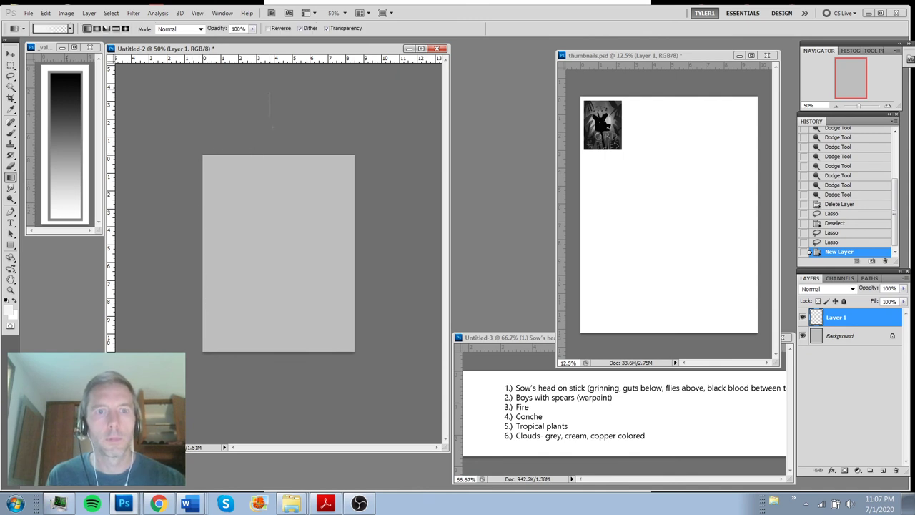
drag(258, 155, 333, 332)
key(ctrl+z)
key(d)
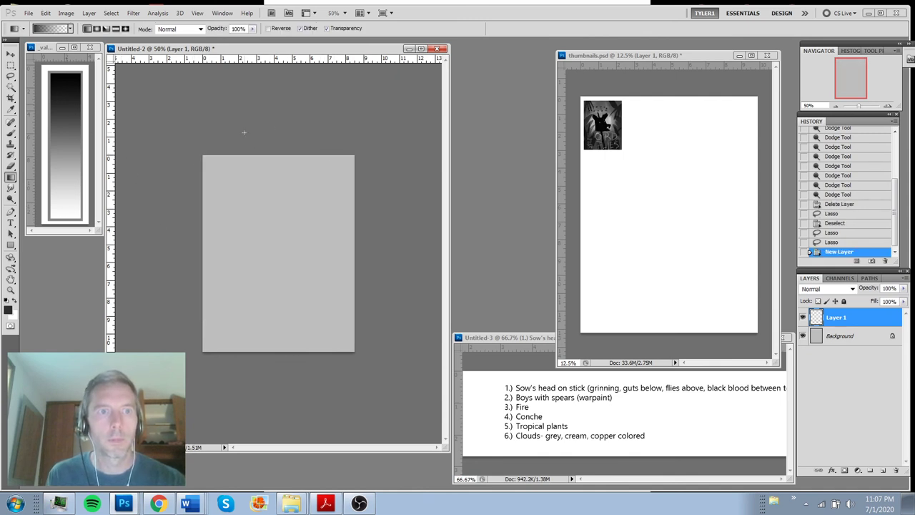
drag(315, 135, 315, 351)
Select the canvas below a low horizon line, apply a downward dark-to-transparent gradient as the sea, and deselect
key(m)
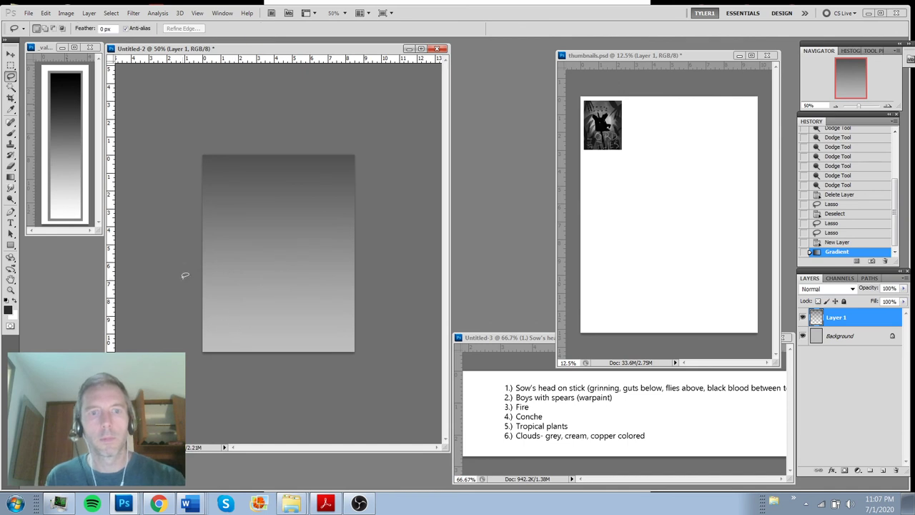
mouse_move(188, 278)
mouse_down()
mouse_move(219, 357)
mouse_move(360, 357)
mouse_up()
key(g)
drag(303, 281, 332, 388)
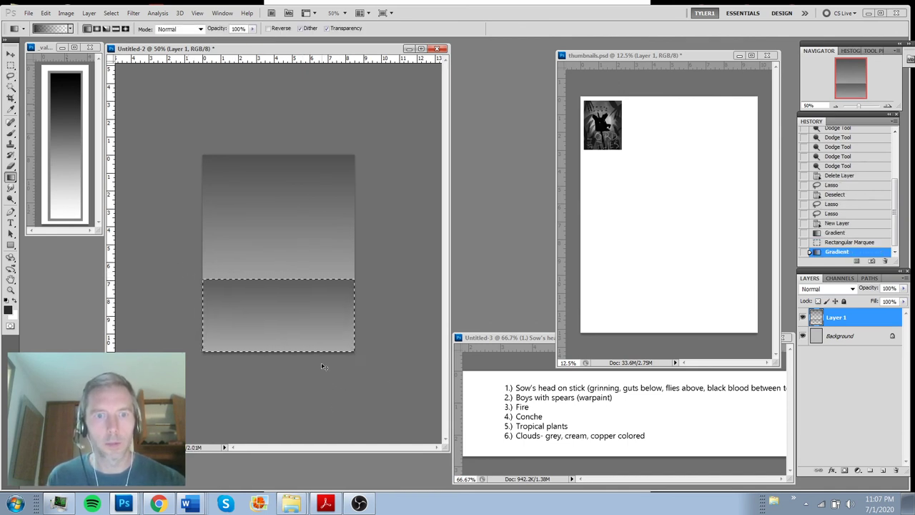
key(ctrl+d)
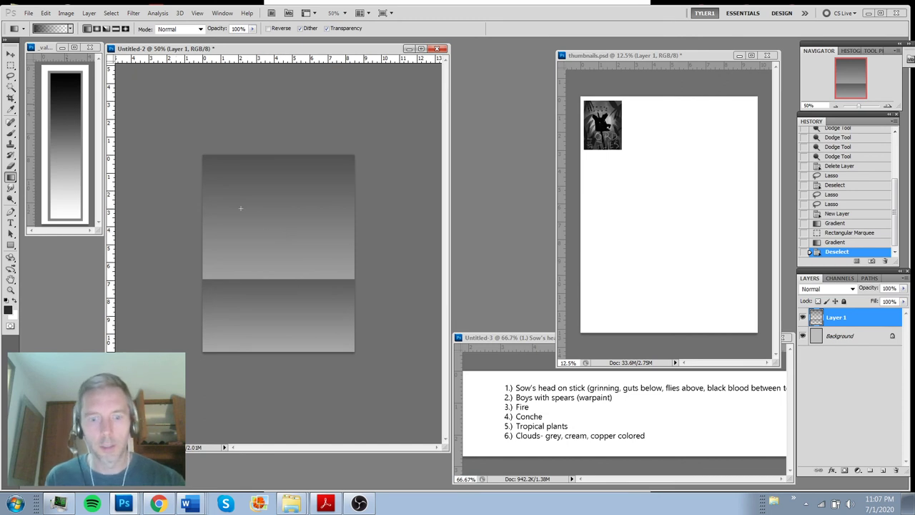
Lasso a jagged mountain-shaped island across the horizon, fill it with layered dark gradients that stay lighter at the peak, and deselect
key(l)
mouse_move(240, 287)
mouse_down()
mouse_move(215, 314)
mouse_move(302, 312)
mouse_up()
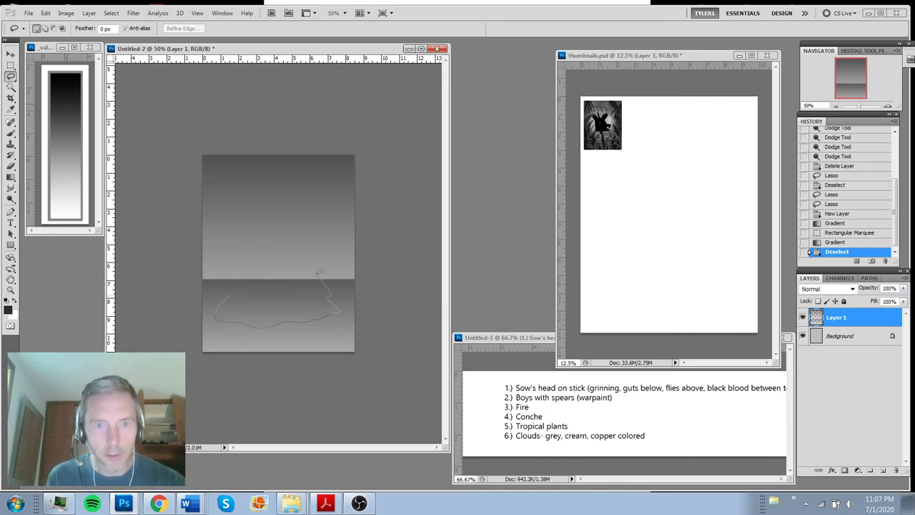
drag(232, 289, 230, 295)
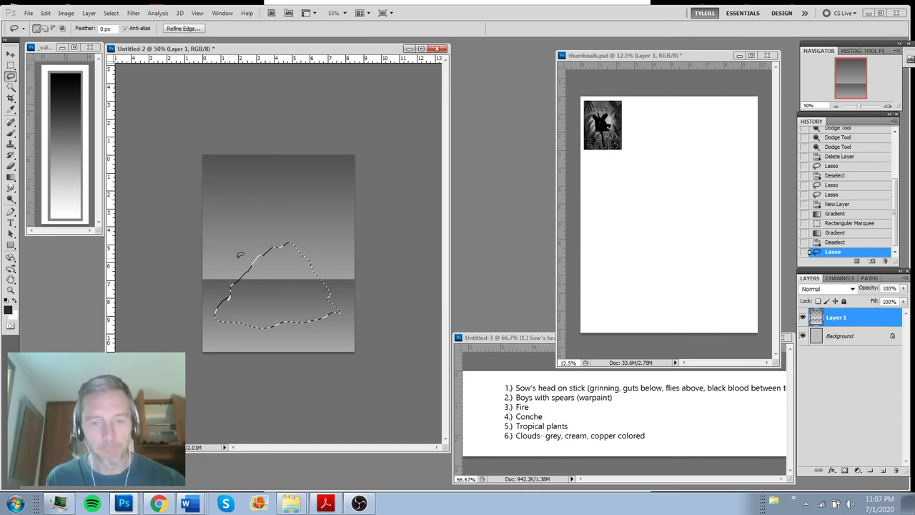
key(g)
drag(301, 335, 302, 369)
key(ctrl+z)
drag(276, 299, 289, 353)
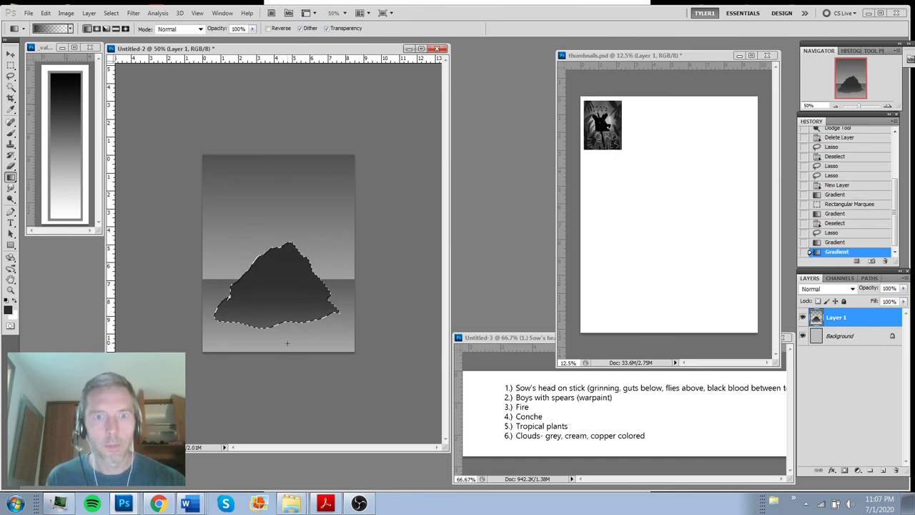
click(812, 233)
drag(292, 228, 292, 226)
drag(293, 303, 293, 242)
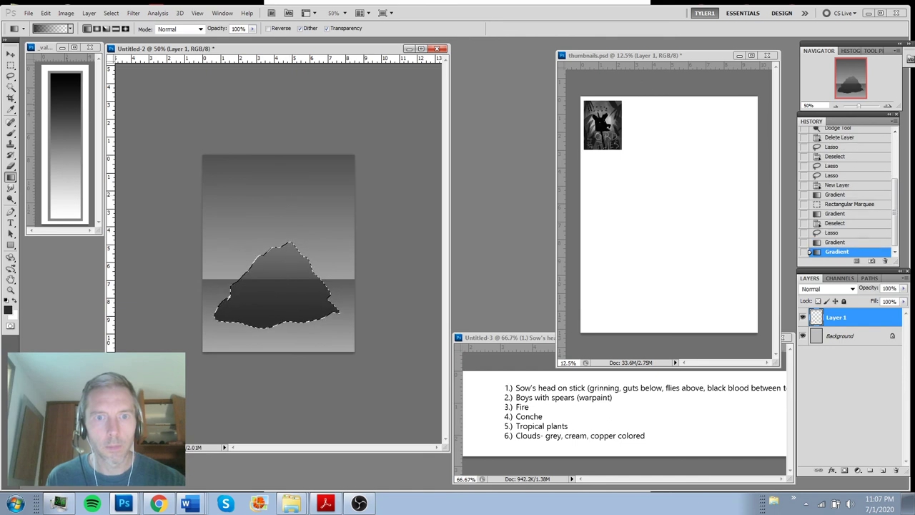
mouse_move(289, 292)
mouse_down()
mouse_move(293, 242)
mouse_move(303, 311)
mouse_up()
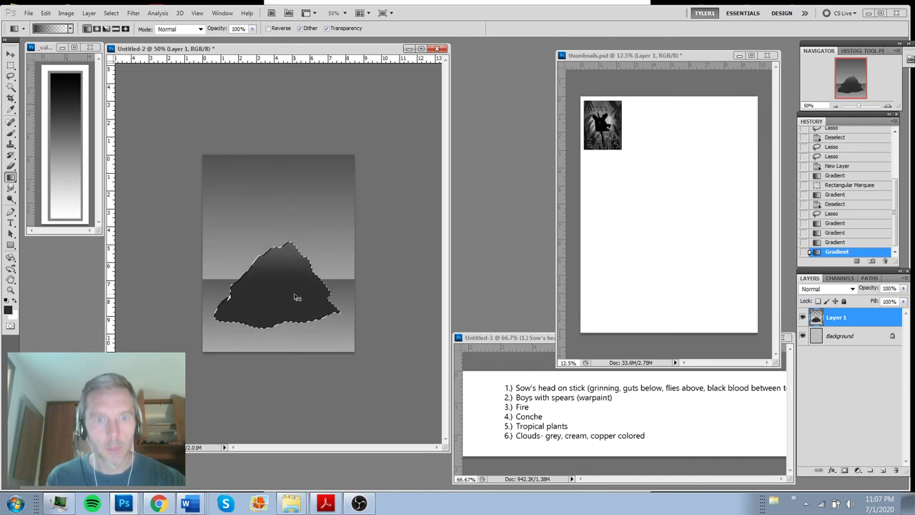
key(ctrl+d)
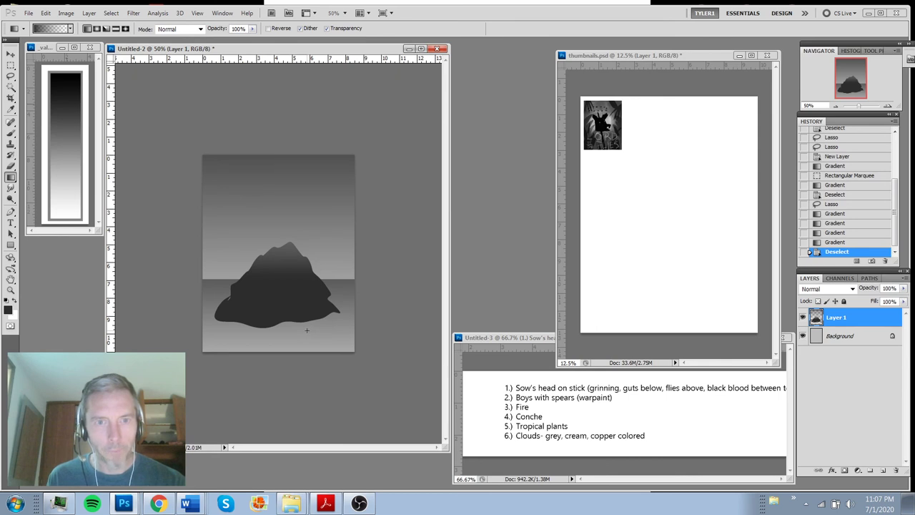
Paint dark bushes and a small palm tree with drooping fronds along the island's left slope
key(b)
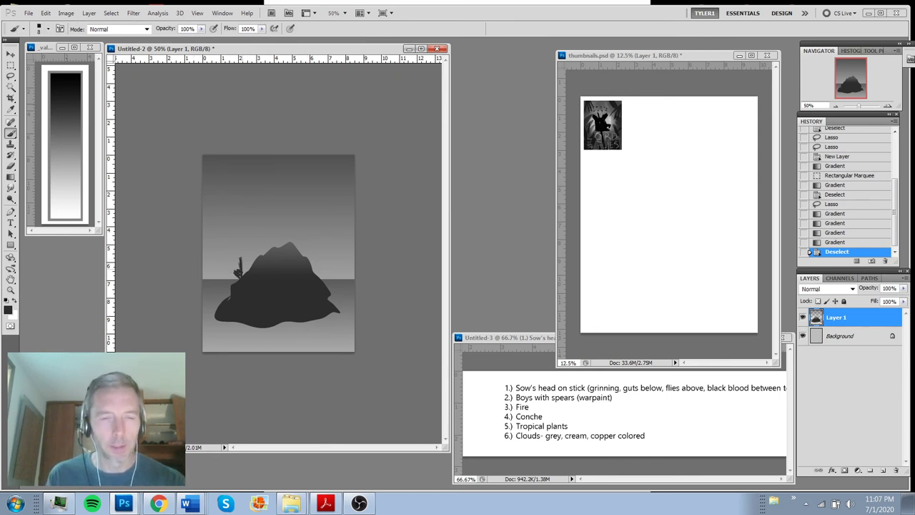
drag(240, 278, 238, 264)
drag(243, 278, 245, 266)
drag(246, 277, 249, 270)
drag(231, 301, 230, 296)
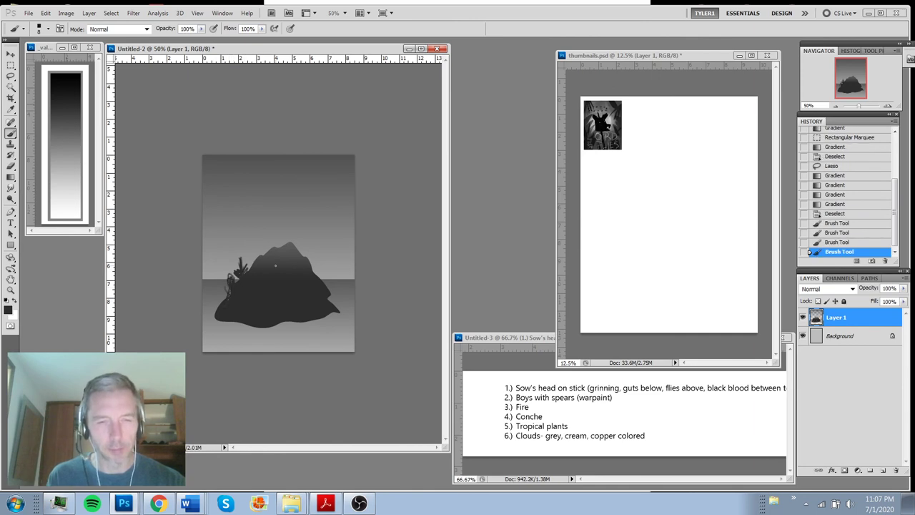
drag(243, 254, 252, 260)
drag(243, 256, 233, 258)
mouse_move(243, 250)
mouse_down()
mouse_move(232, 253)
mouse_move(253, 253)
mouse_up()
drag(244, 258, 253, 266)
drag(243, 260, 236, 266)
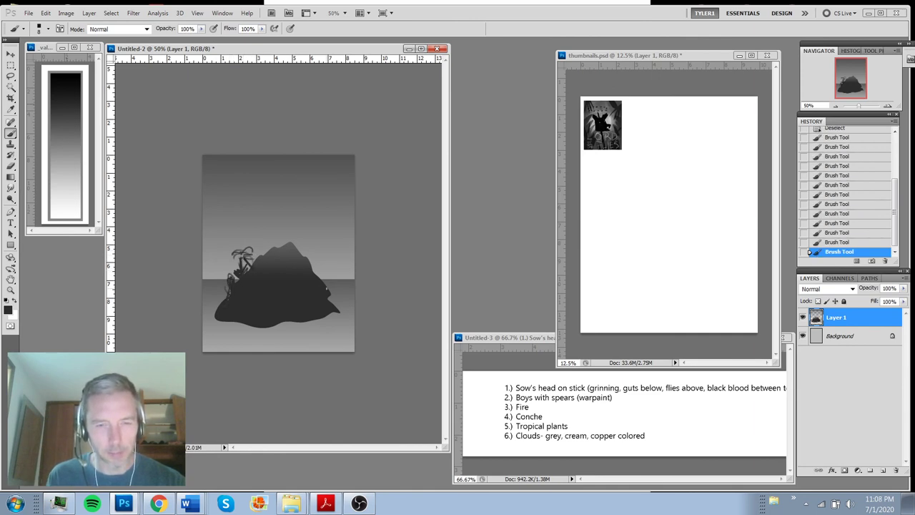
Paint palms on the island's right side and grassy foliage across its middle and edges
mouse_move(324, 264)
mouse_down()
mouse_move(323, 283)
mouse_move(303, 282)
mouse_up()
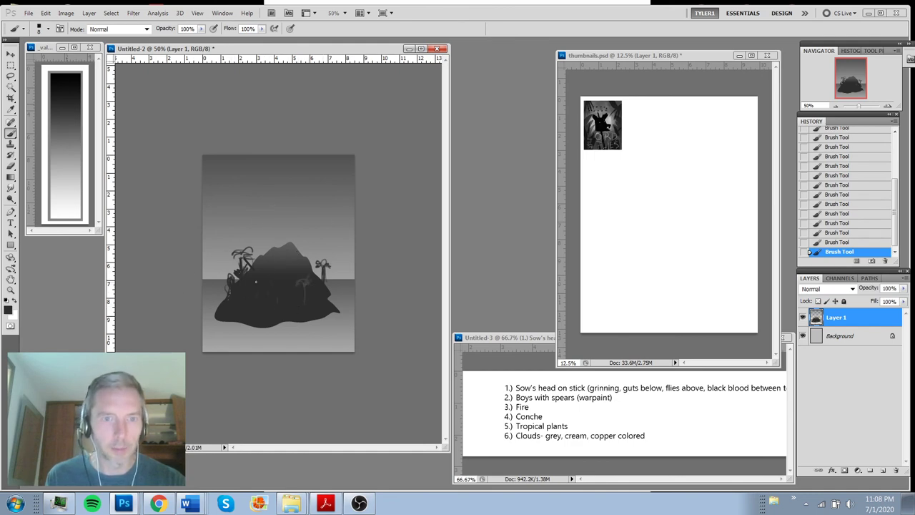
drag(285, 263, 293, 266)
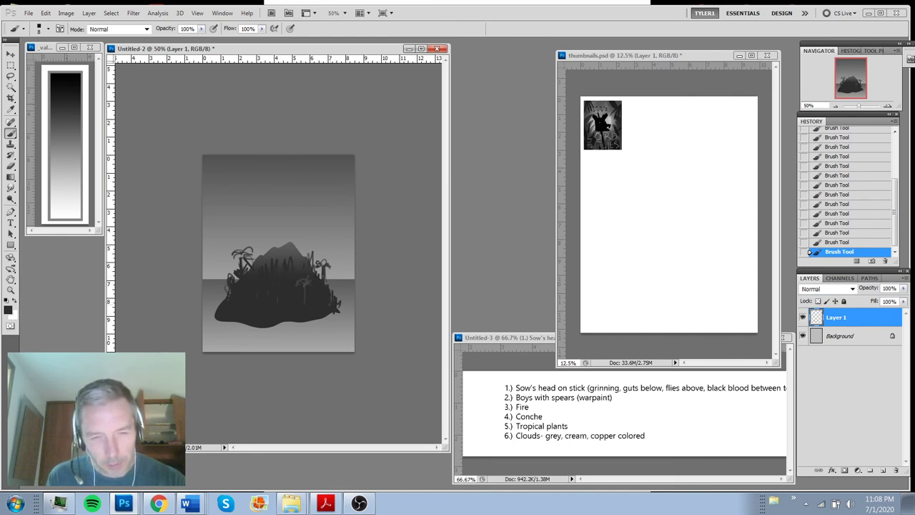
mouse_move(238, 283)
mouse_down()
mouse_move(237, 276)
mouse_move(222, 295)
mouse_up()
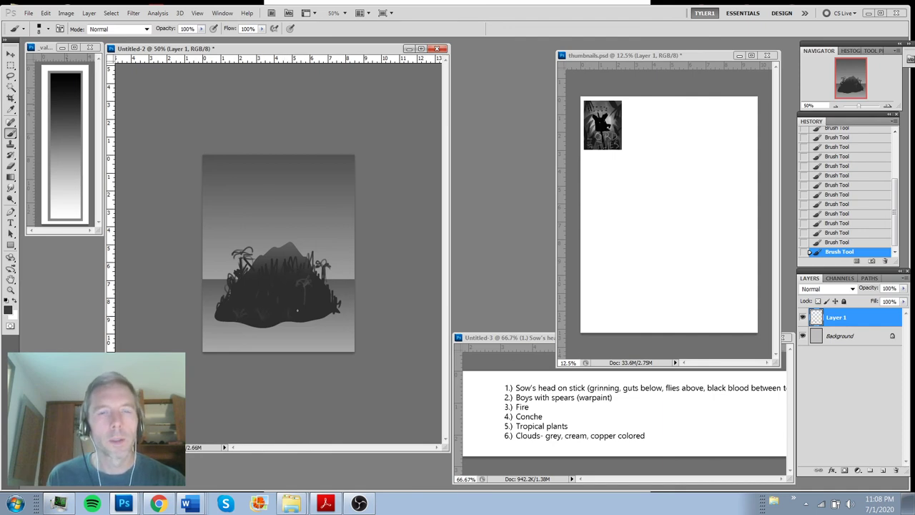
alt+click(282, 269)
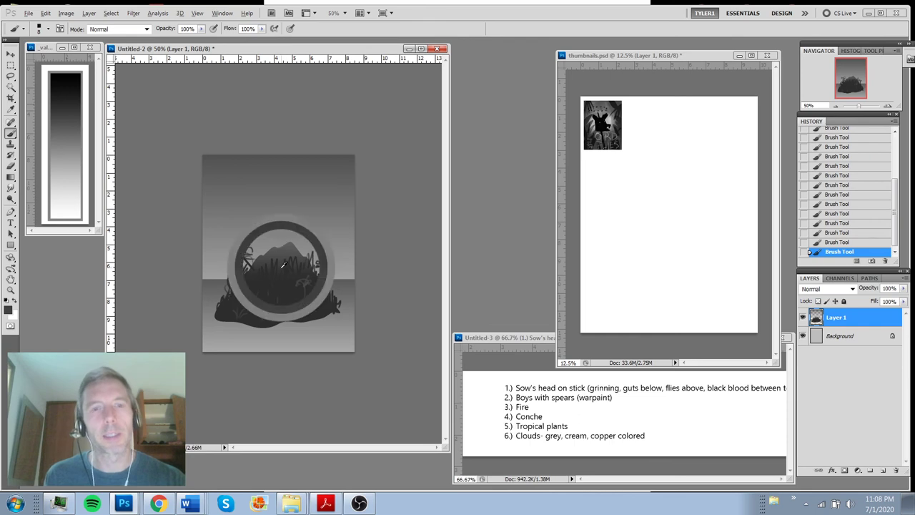
drag(273, 221, 282, 286)
key(ctrl+z)
Sample the island's dark grey and paint a tall leaning stick with small side branches rising from the mountain into the sky
alt+click(288, 266)
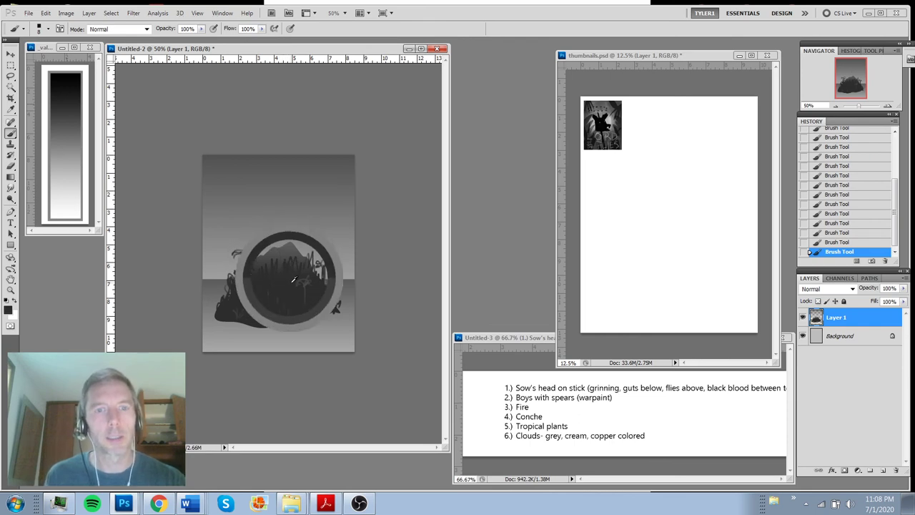
drag(281, 267, 272, 208)
drag(277, 250, 263, 183)
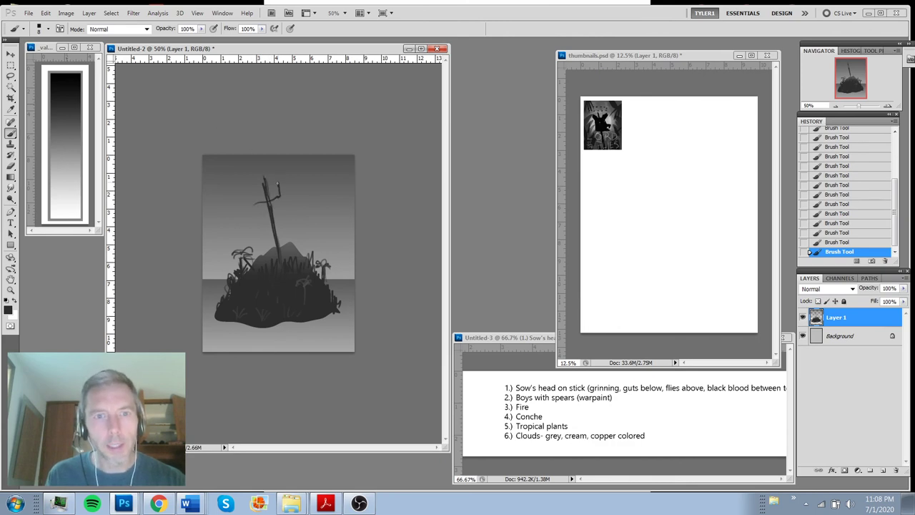
Outline a sow's head with pointed ears and an open snout atop the stick, fill it in dark, and thicken the stick
drag(278, 183, 278, 180)
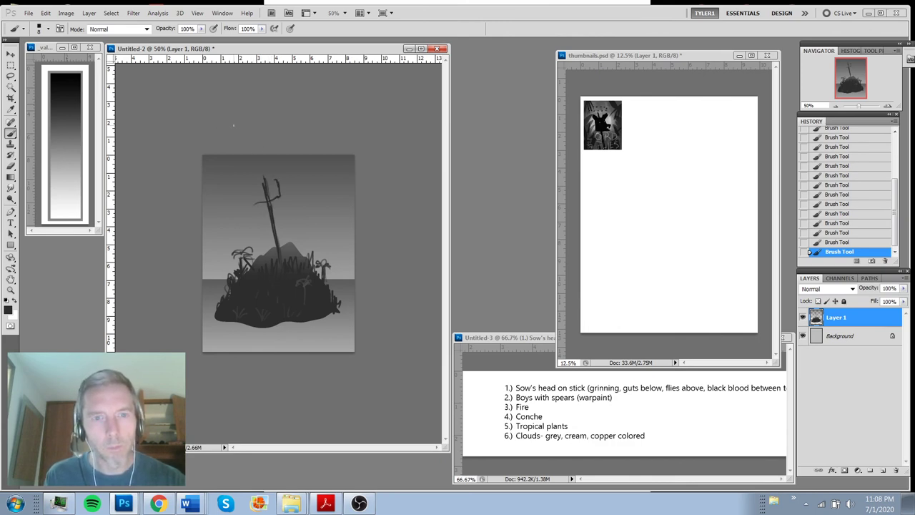
drag(272, 170, 265, 177)
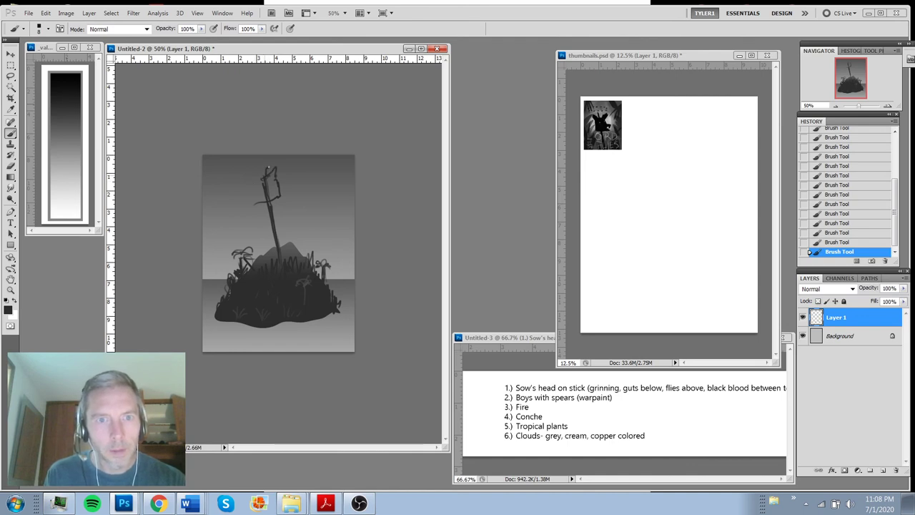
click(261, 176)
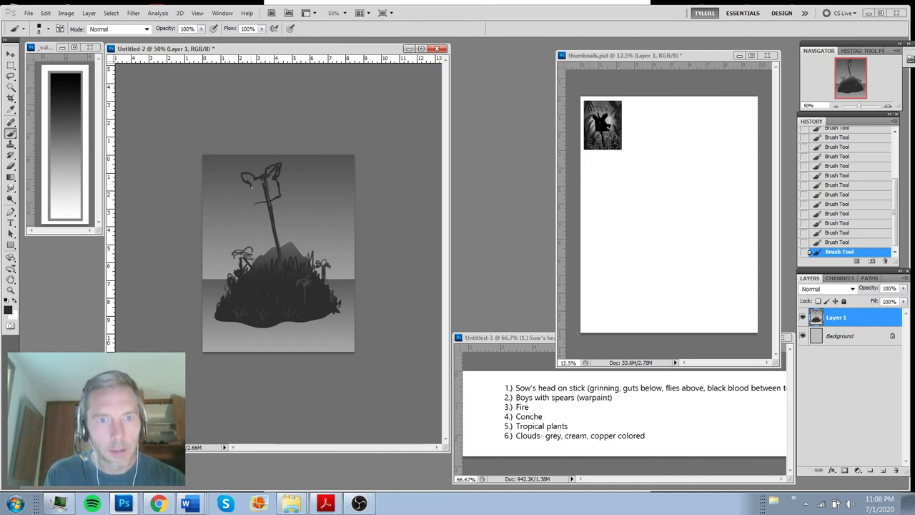
drag(241, 197, 257, 196)
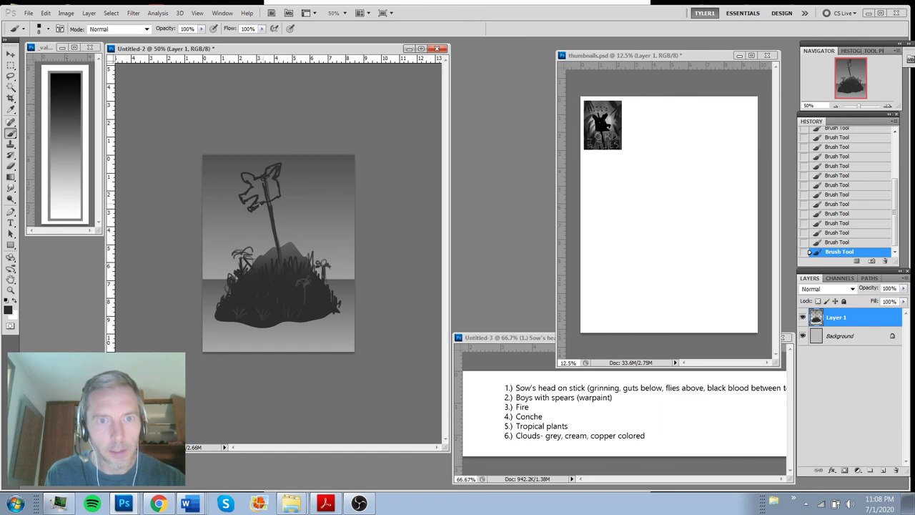
drag(261, 184, 243, 196)
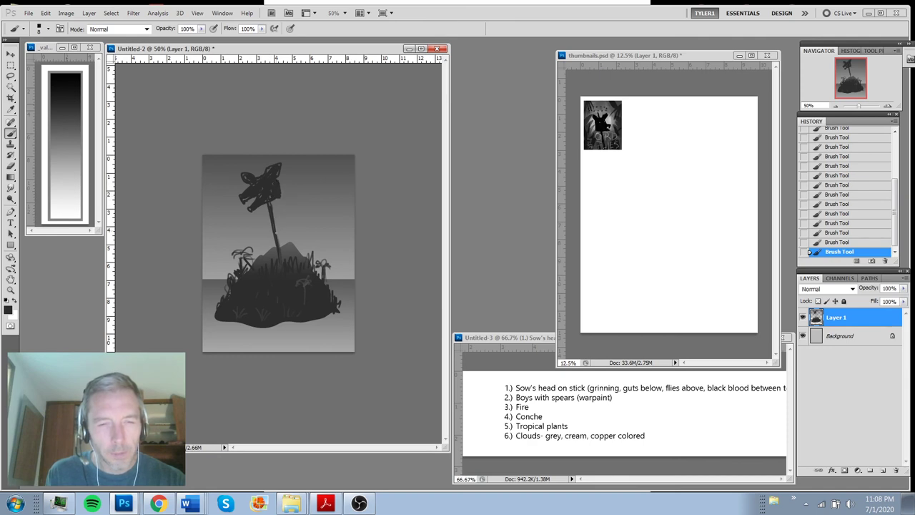
drag(260, 169, 260, 182)
drag(266, 204, 281, 253)
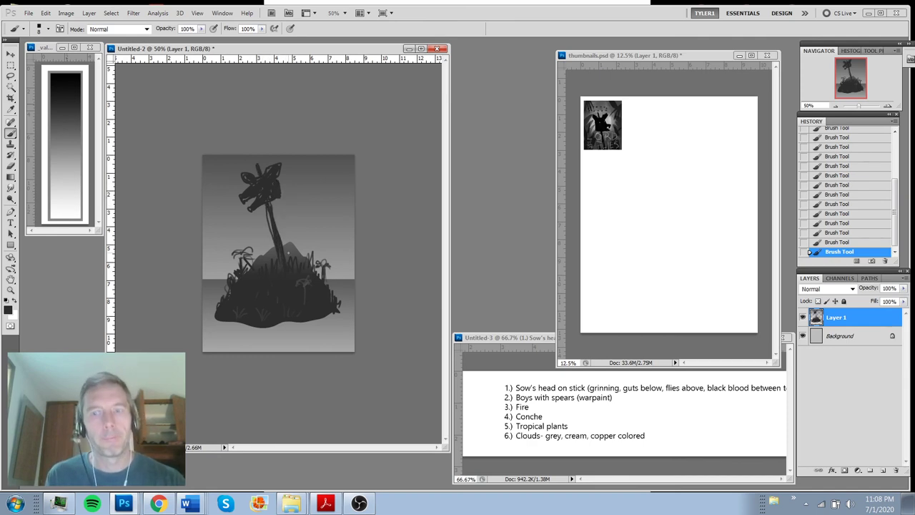
Shift the painting slightly down, stretch a strip of its upper sky to cover the exposed gap, and deselect
key(v)
drag(296, 260, 303, 275)
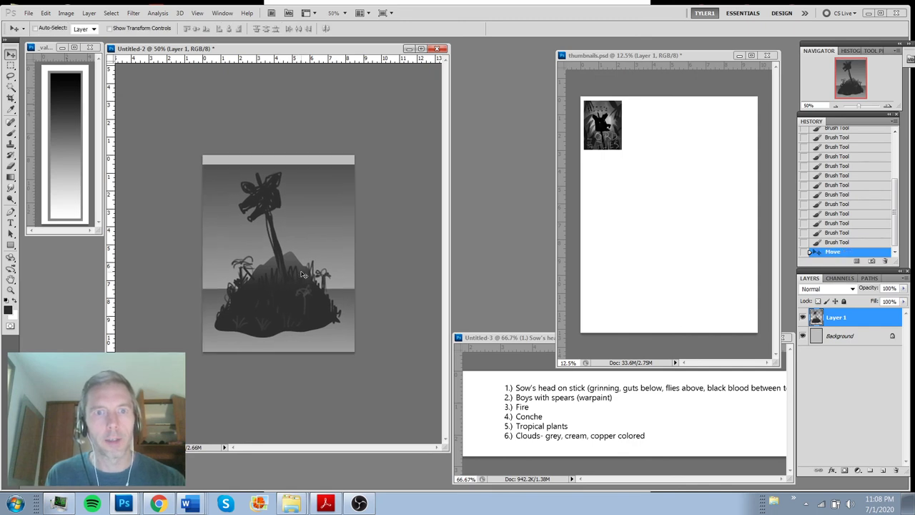
key(m)
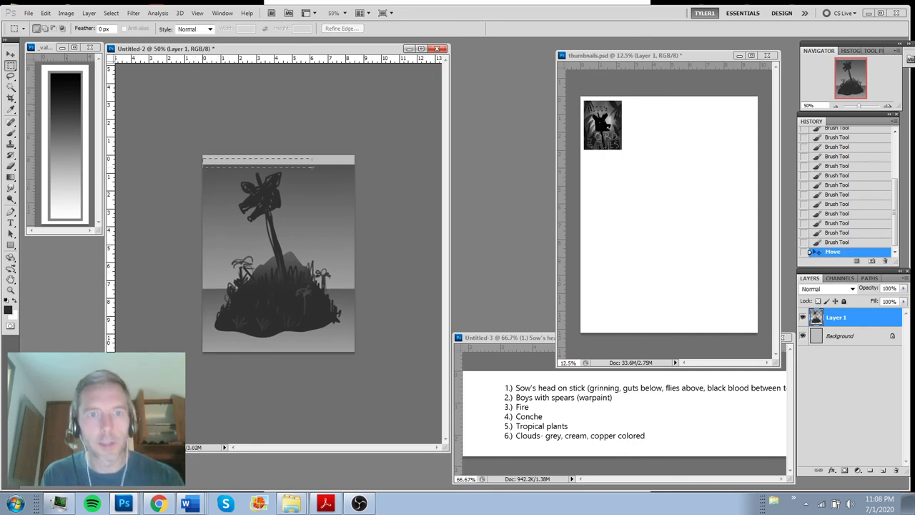
drag(311, 167, 354, 171)
key(ctrl+t)
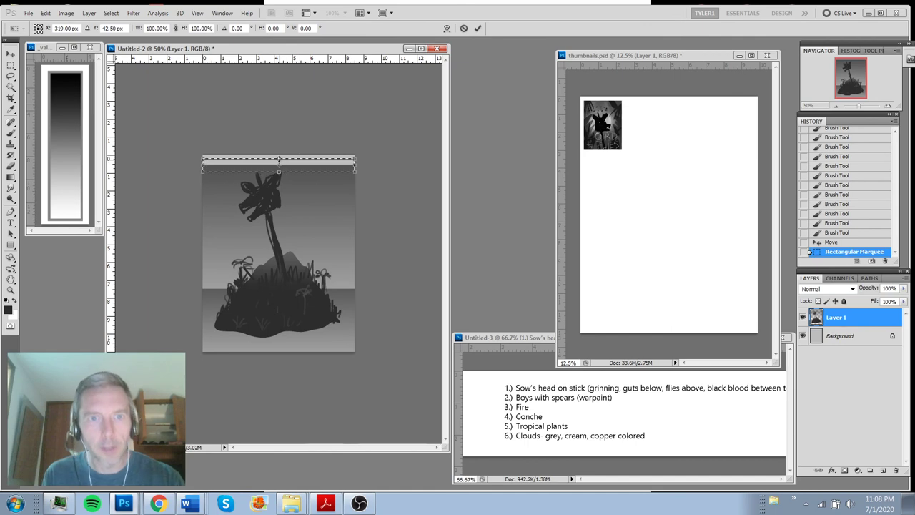
drag(279, 159, 278, 141)
key(Return)
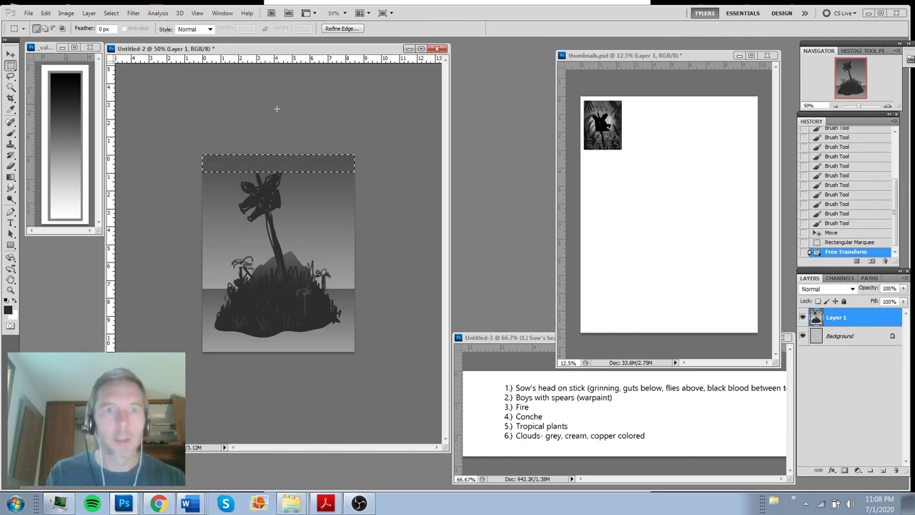
key(ctrl+d)
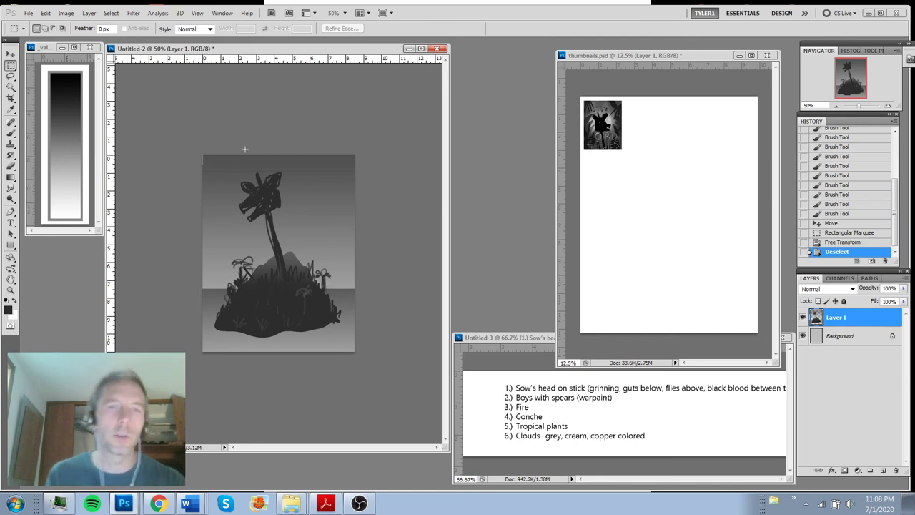
Sample near-black from the value scale and dab scattered flies around the sow's head, with an oval ring of them above it
key(b)
alt+click(71, 110)
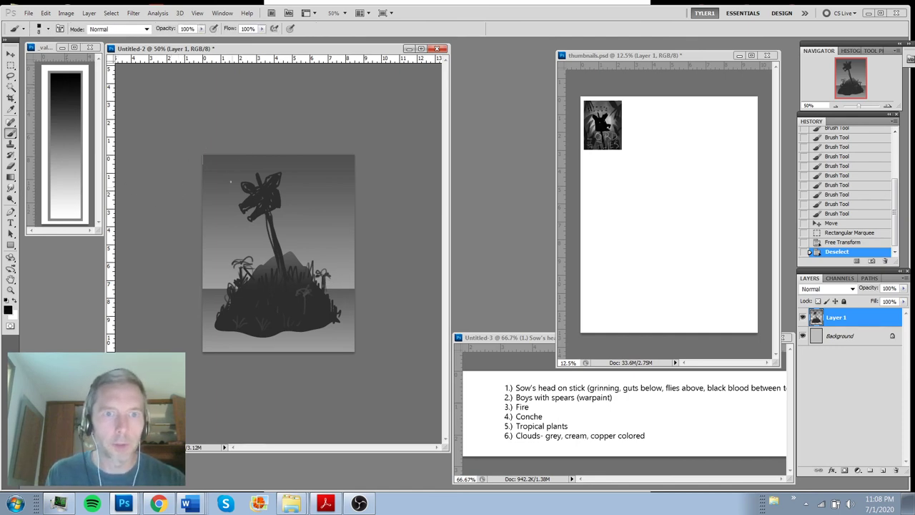
click(232, 186)
click(225, 176)
click(234, 165)
click(260, 165)
click(284, 166)
click(300, 169)
click(291, 187)
click(298, 187)
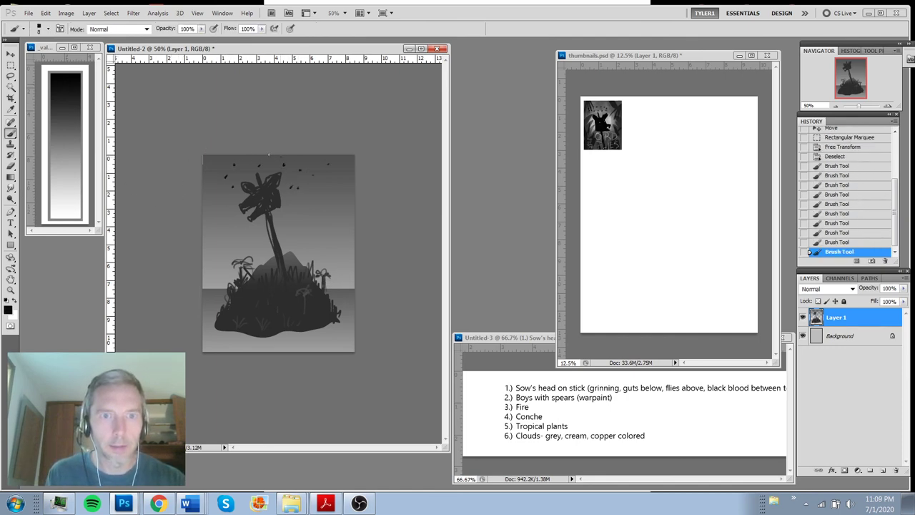
click(255, 169)
click(242, 170)
click(230, 170)
click(209, 165)
click(248, 170)
click(273, 170)
click(280, 157)
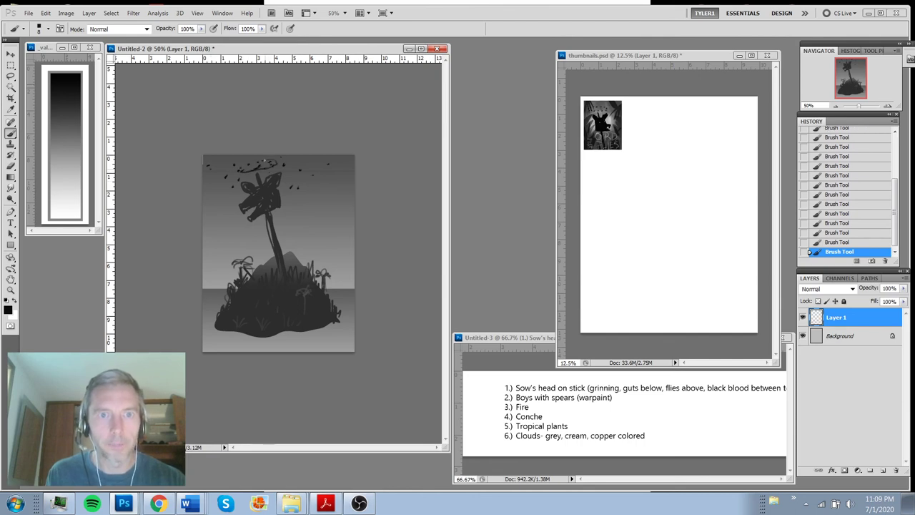
drag(265, 162, 243, 163)
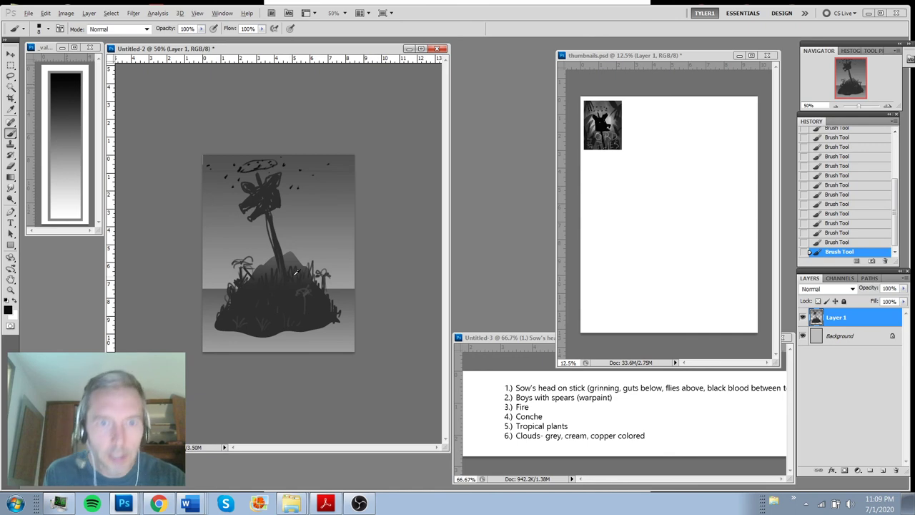
Sample the mountain peak's grey and paint small silhouettes of boys with raised spears along the mountain on both sides of the stick
alt+click(291, 253)
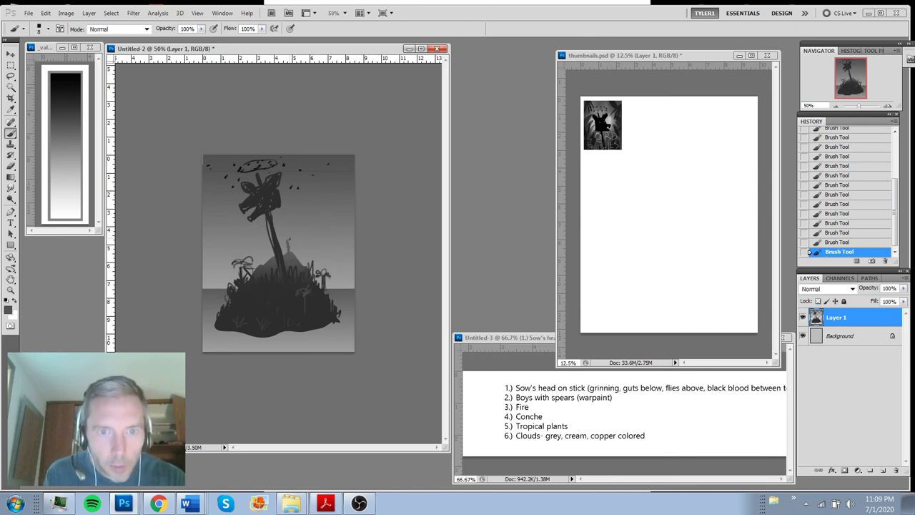
mouse_move(293, 246)
mouse_down()
mouse_move(294, 254)
mouse_move(299, 222)
mouse_up()
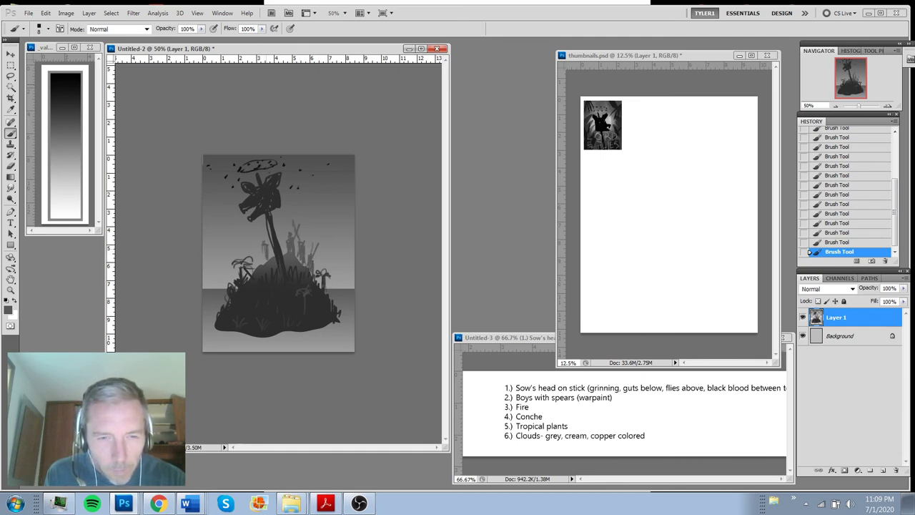
mouse_move(260, 243)
mouse_down()
mouse_move(250, 229)
mouse_move(257, 269)
mouse_up()
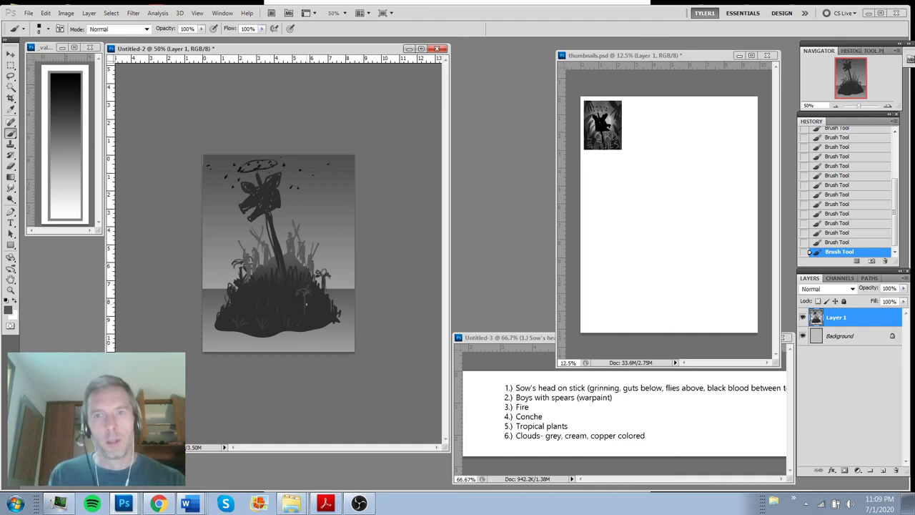
key(v)
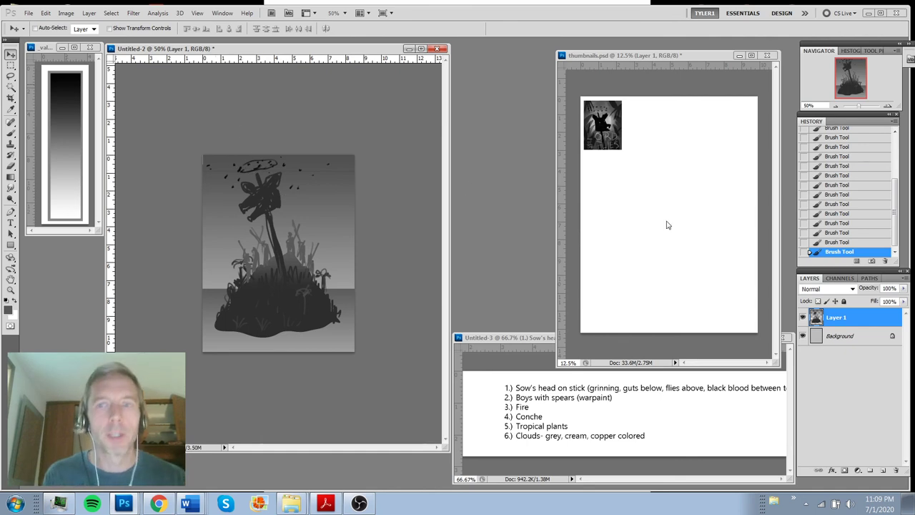
On a new layer, hand-letter LORD OF THE FLIES in sampled light sky grey beside the sow's head, in three lines
click(884, 469)
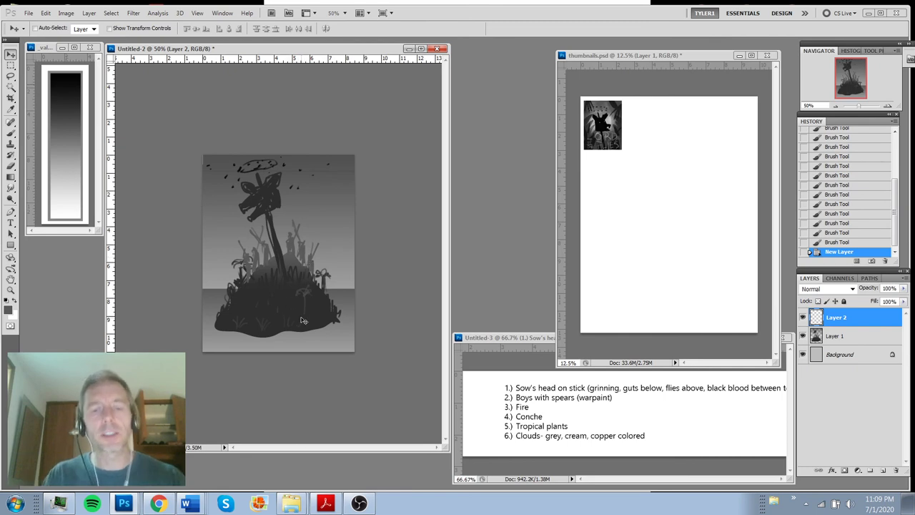
key(b)
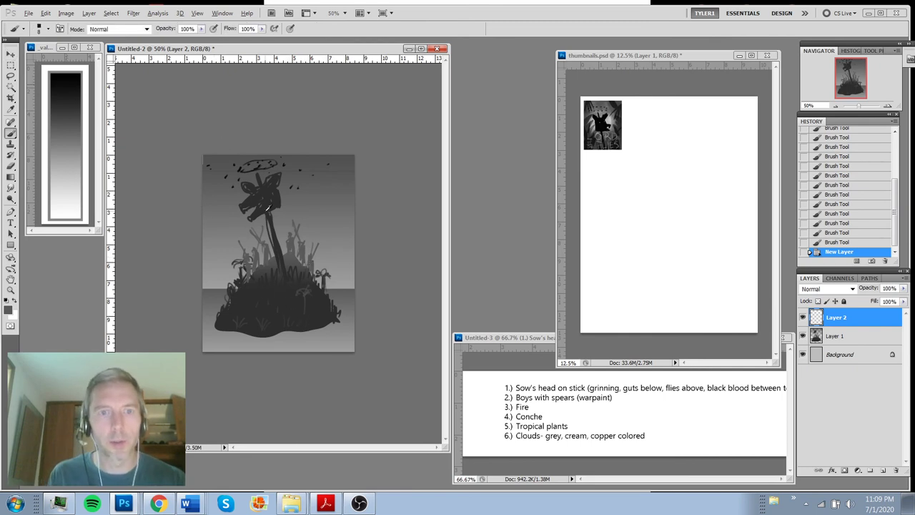
alt+click(339, 273)
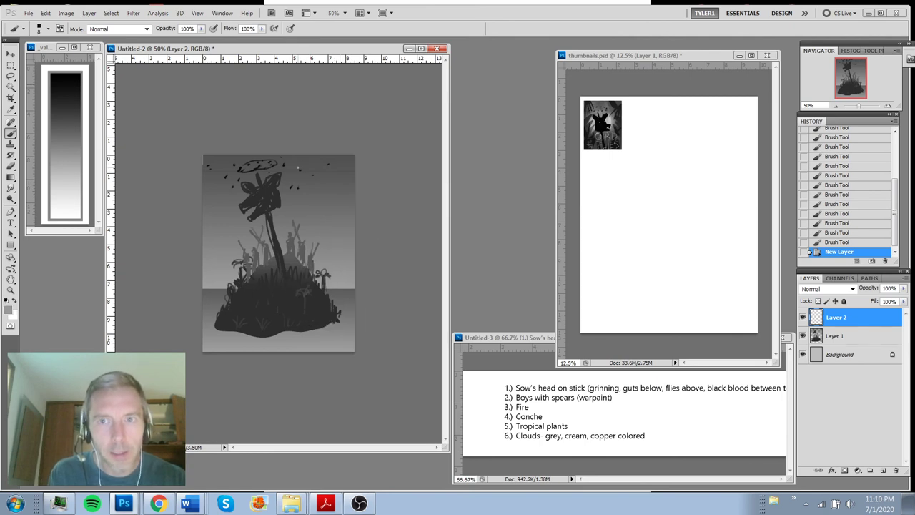
drag(298, 180, 306, 179)
mouse_move(309, 168)
mouse_down()
mouse_move(310, 178)
mouse_move(309, 168)
mouse_up()
mouse_move(316, 167)
mouse_down()
mouse_move(317, 182)
mouse_move(340, 174)
mouse_up()
drag(340, 174, 300, 192)
drag(300, 186, 308, 193)
drag(308, 185, 313, 184)
mouse_move(308, 188)
mouse_down()
mouse_move(329, 185)
mouse_move(326, 193)
mouse_up()
click(317, 189)
drag(330, 186, 335, 193)
drag(337, 186, 342, 192)
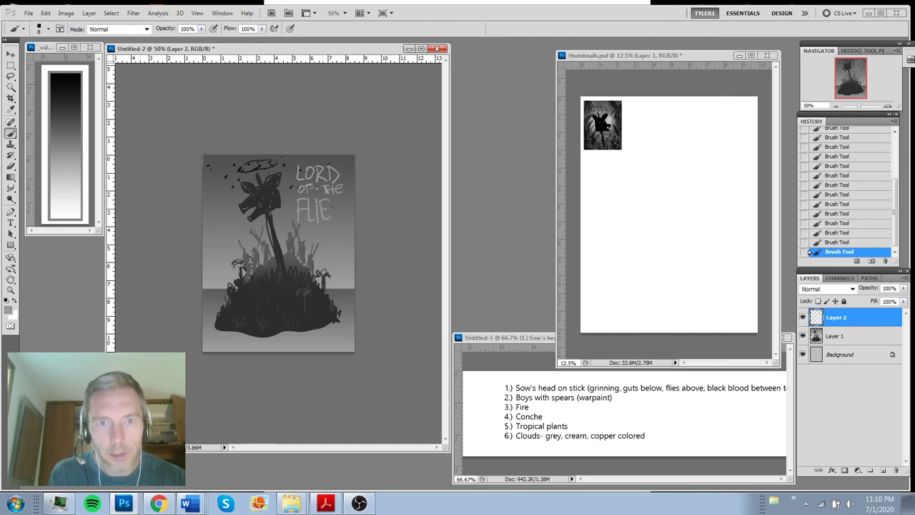
drag(344, 201, 337, 220)
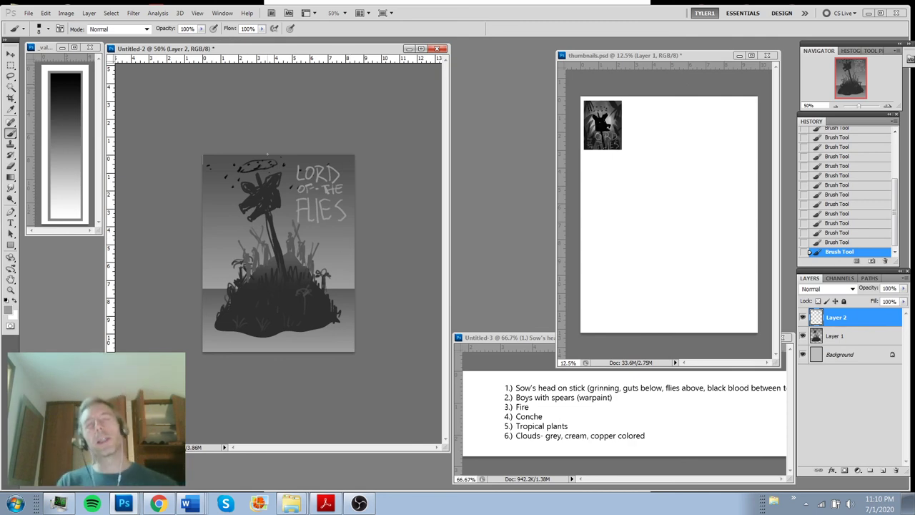
Reposition the hand-lettered title slightly closer to the upper-right corner of the composition
key(v)
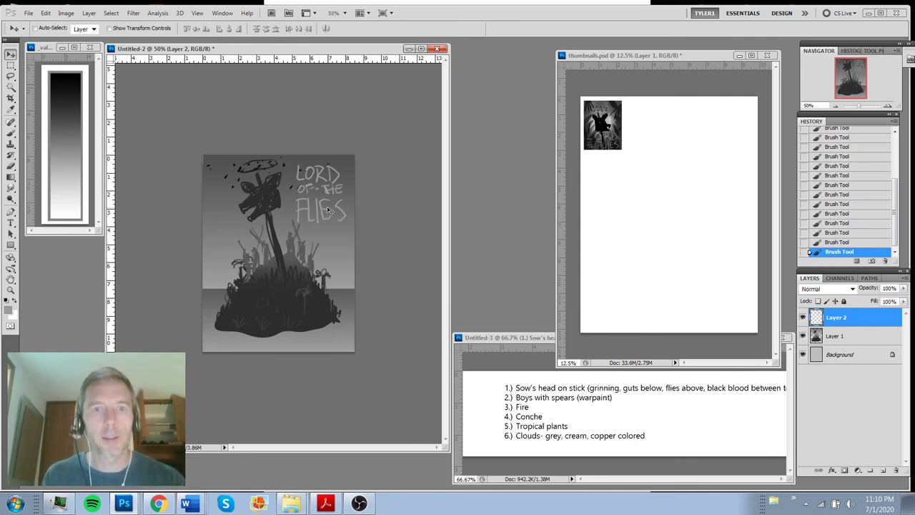
drag(332, 211, 353, 201)
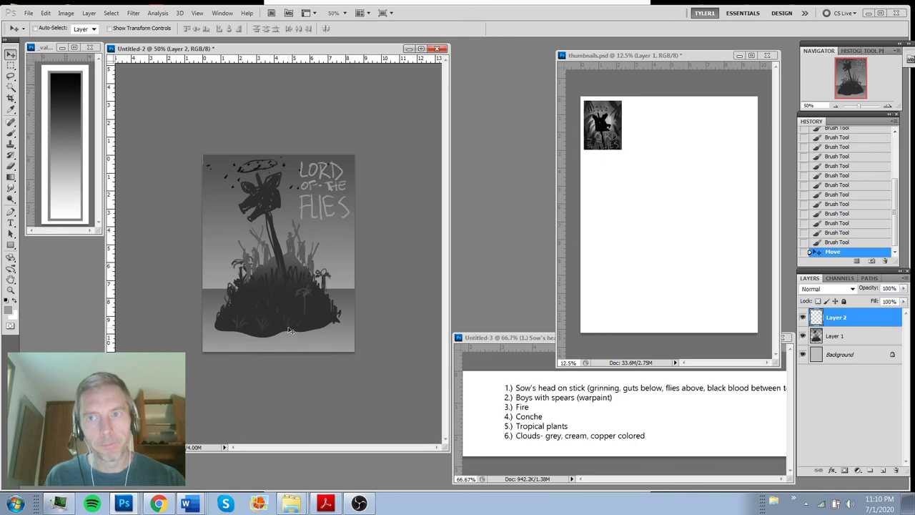
drag(319, 199, 321, 221)
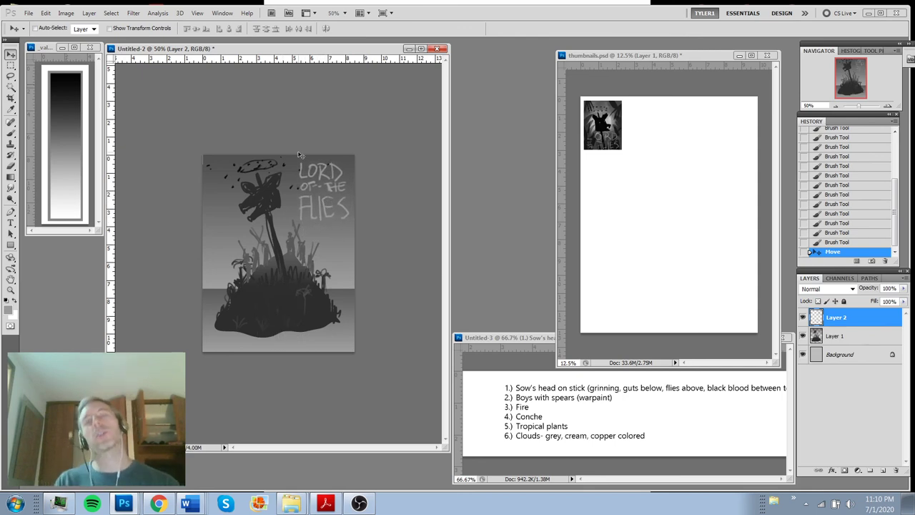
Merge the title with the painting, duplicate the background, and merge that copy with the combined artwork layer
shift+click(838, 335)
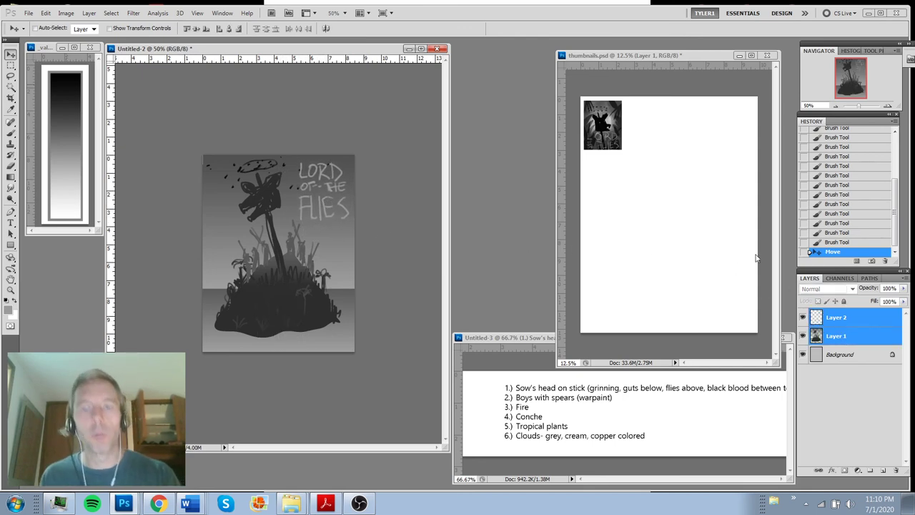
key(ctrl+e)
click(849, 335)
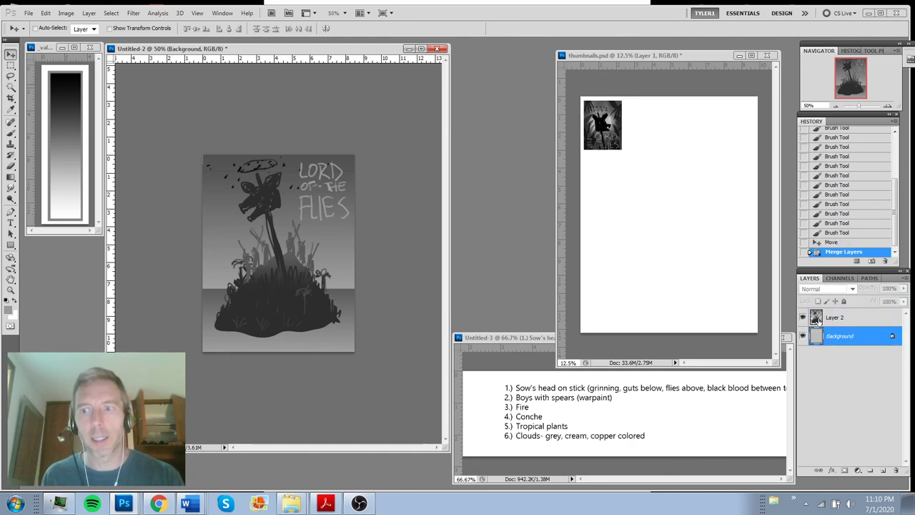
key(ctrl+j)
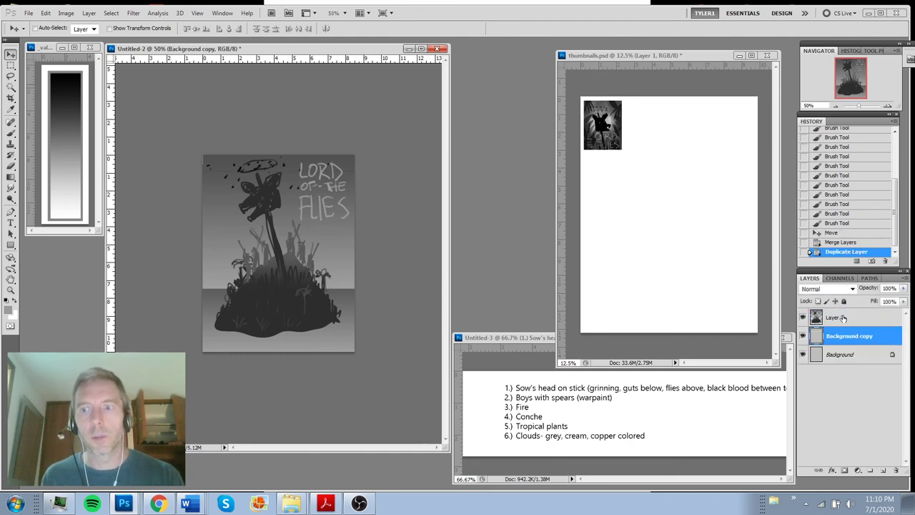
shift+click(839, 317)
key(ctrl+e)
drag(303, 232, 299, 253)
Deepen the merged artwork's darks with Levels, setting the black input level to 32
key(ctrl+l)
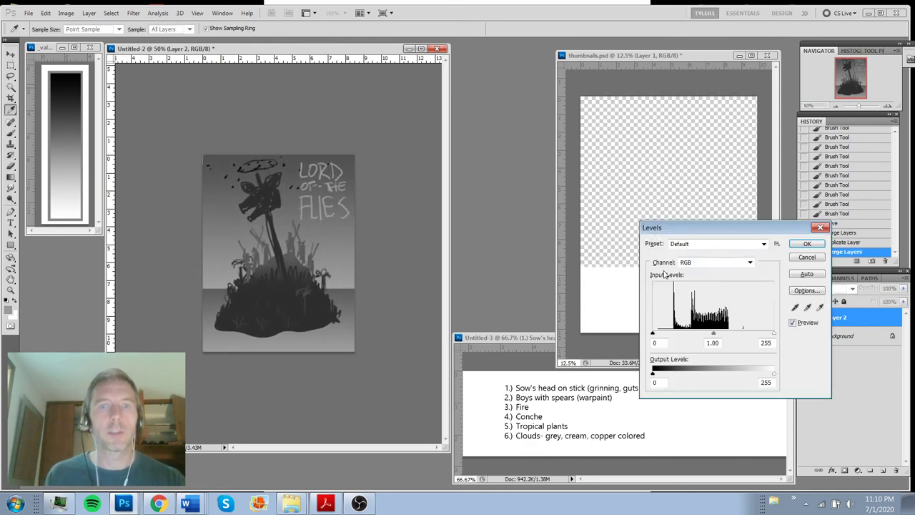
drag(665, 334, 667, 334)
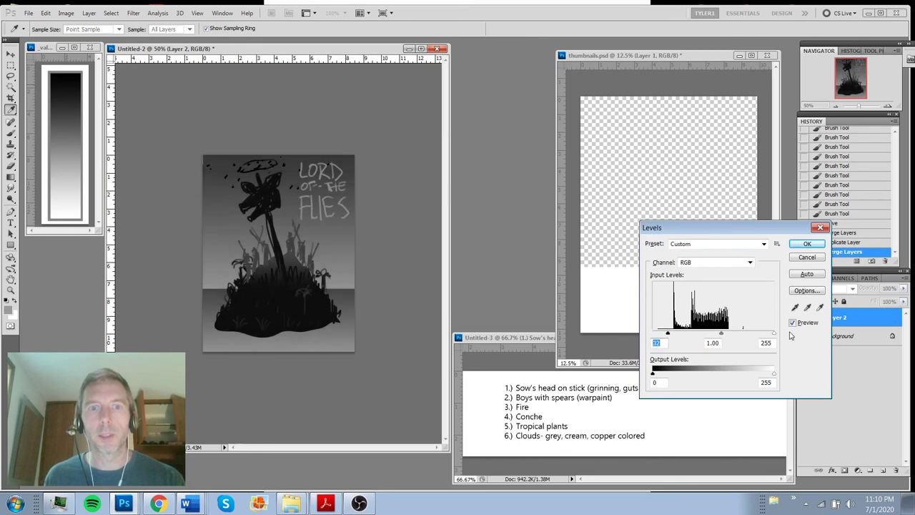
drag(773, 334, 725, 333)
click(806, 244)
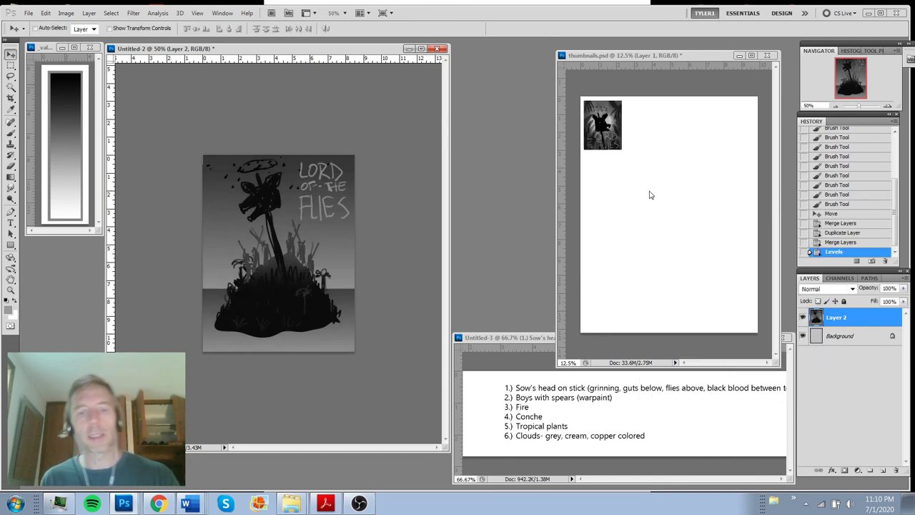
Dodge midtones at 10% exposure to brighten the sky around the head, boys and title, and adjust the water's tones below the island
key(o)
drag(229, 208, 252, 212)
mouse_move(301, 192)
mouse_down()
mouse_move(276, 224)
mouse_move(276, 255)
mouse_move(217, 272)
mouse_up()
mouse_move(289, 247)
mouse_down()
mouse_move(327, 276)
mouse_move(348, 265)
mouse_up()
drag(347, 265, 337, 267)
mouse_move(342, 266)
mouse_down()
mouse_move(318, 218)
mouse_move(287, 205)
mouse_move(319, 212)
mouse_up()
mouse_move(319, 203)
mouse_down()
mouse_move(303, 190)
mouse_move(338, 166)
mouse_up()
drag(362, 310, 281, 245)
drag(243, 203, 223, 211)
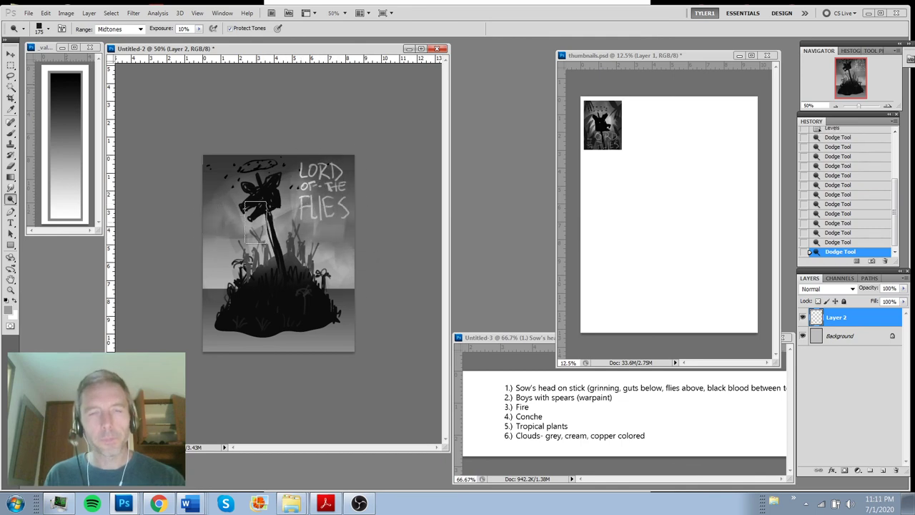
drag(326, 232, 352, 241)
drag(248, 334, 350, 328)
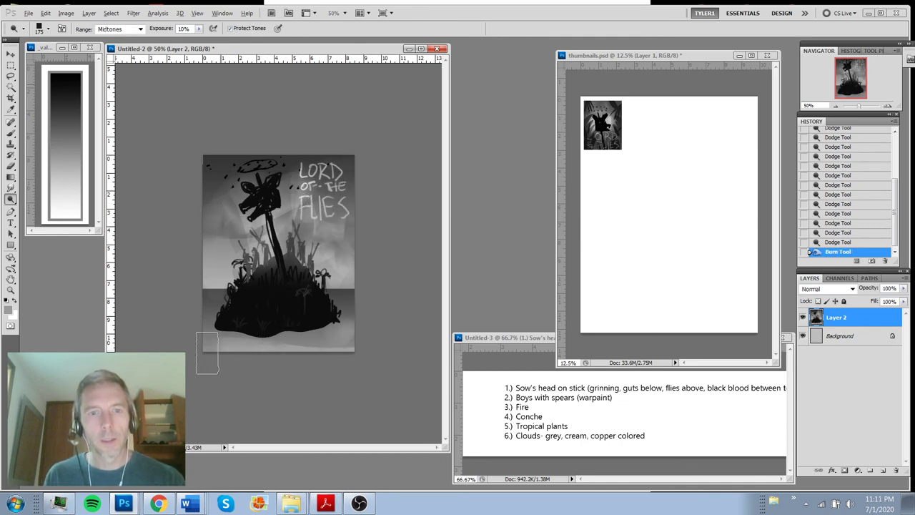
Burn the water around the island darker at 10% midtone exposure, and dodge the painting above it slightly lighter
drag(207, 352, 347, 338)
mouse_move(347, 339)
mouse_down()
mouse_move(172, 338)
mouse_move(349, 331)
mouse_up()
mouse_move(349, 330)
mouse_down()
mouse_move(214, 343)
mouse_move(347, 343)
mouse_up()
mouse_move(347, 343)
mouse_down()
mouse_move(201, 340)
mouse_move(344, 340)
mouse_up()
mouse_move(345, 340)
mouse_down()
mouse_move(206, 341)
mouse_move(349, 320)
mouse_up()
mouse_move(349, 303)
mouse_down()
mouse_move(168, 315)
mouse_move(348, 297)
mouse_up()
mouse_move(348, 296)
mouse_down()
mouse_move(196, 294)
mouse_move(305, 296)
mouse_up()
mouse_move(305, 346)
mouse_down()
mouse_move(282, 354)
mouse_move(322, 353)
mouse_move(311, 333)
mouse_up()
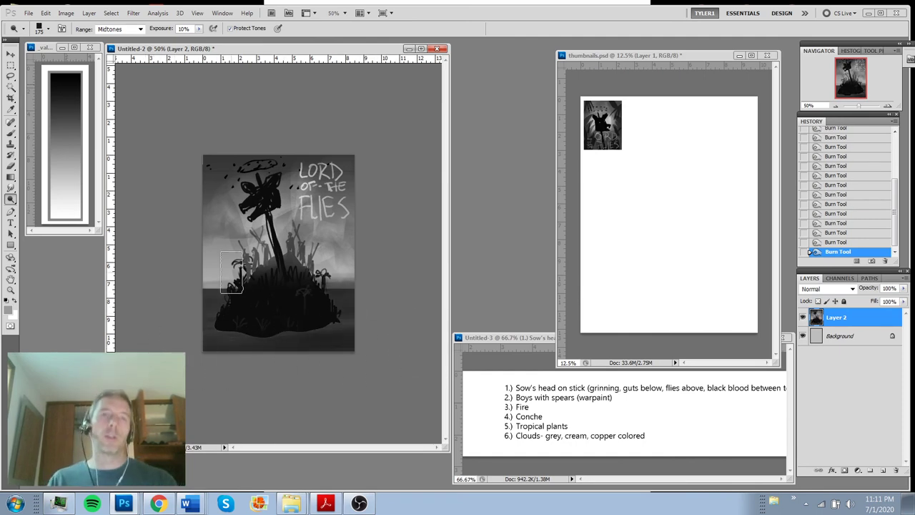
mouse_move(212, 209)
mouse_down()
mouse_move(364, 170)
mouse_move(381, 320)
mouse_up()
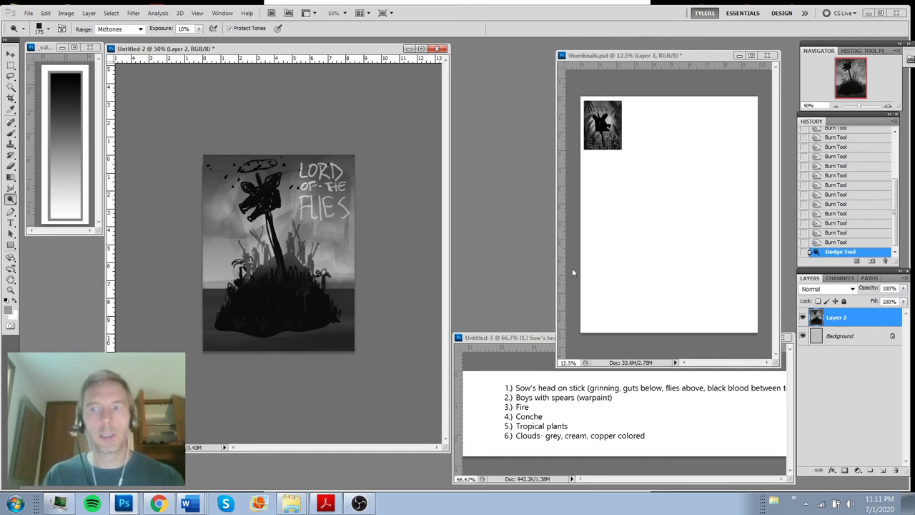
Copy the painting into thumbnails.psd beside the first thumbnail, and delete its layer from the working canvas
key(v)
drag(270, 232, 644, 131)
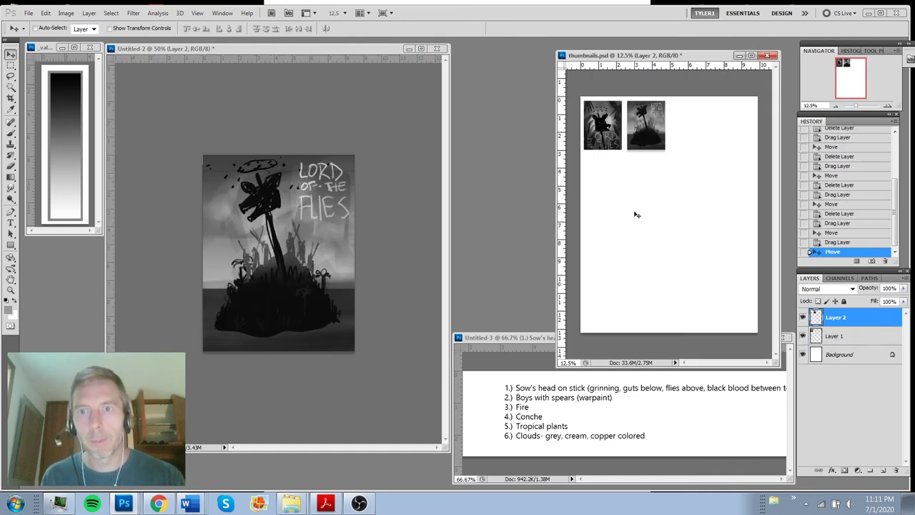
click(372, 122)
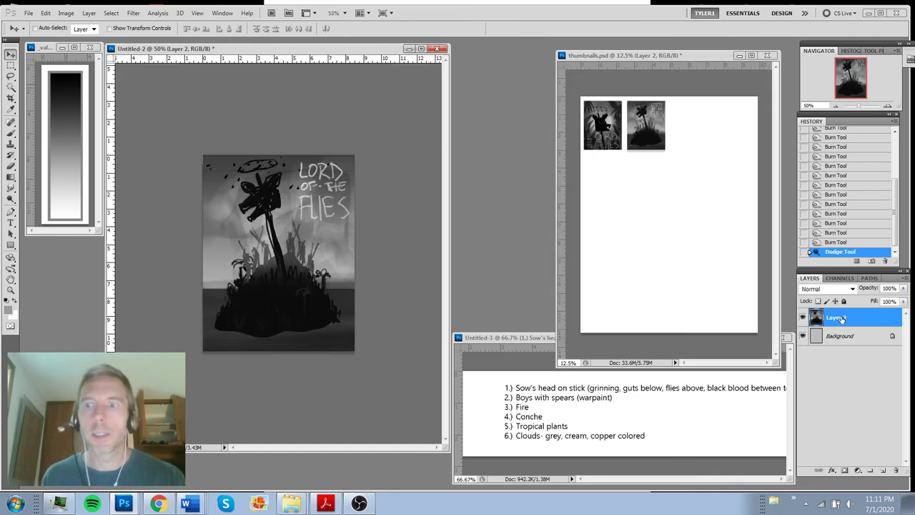
click(896, 471)
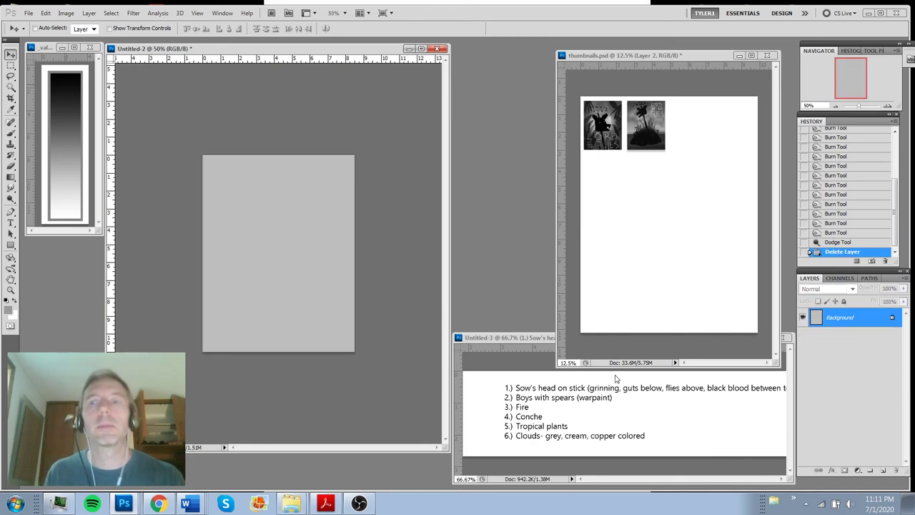
Add a new layer and fill it with a vertical gradient fading from black sampled off the value scale to transparent
drag(305, 49, 313, 50)
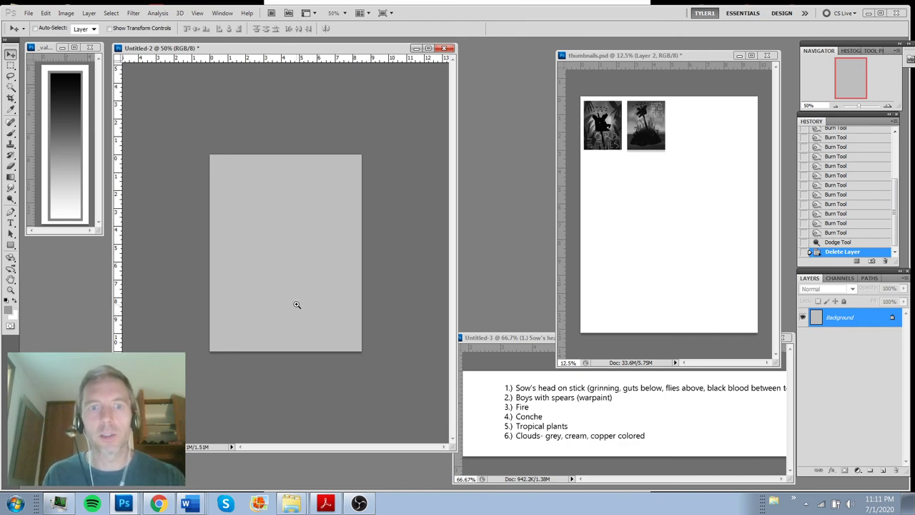
click(884, 471)
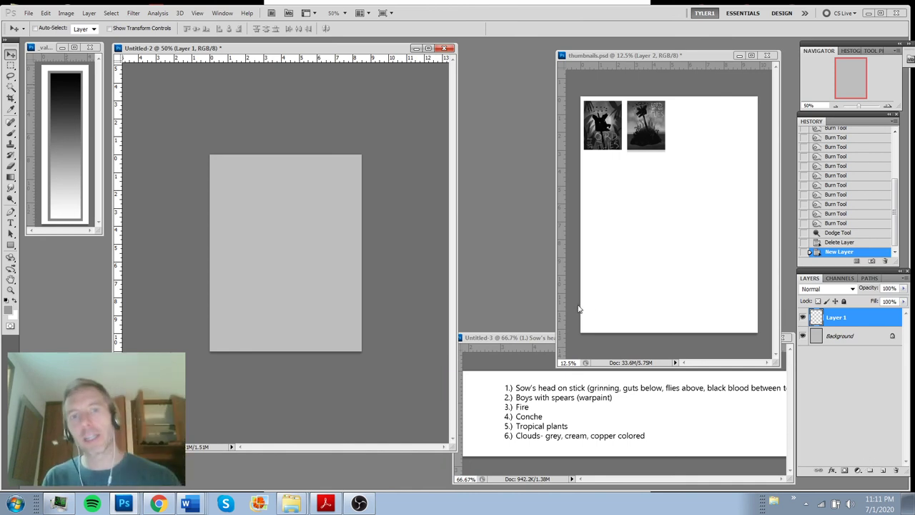
key(b)
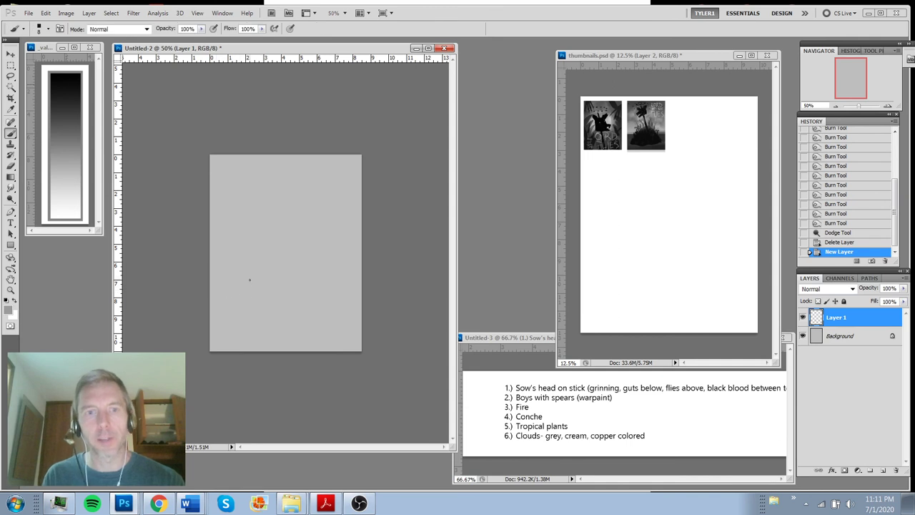
alt+click(69, 74)
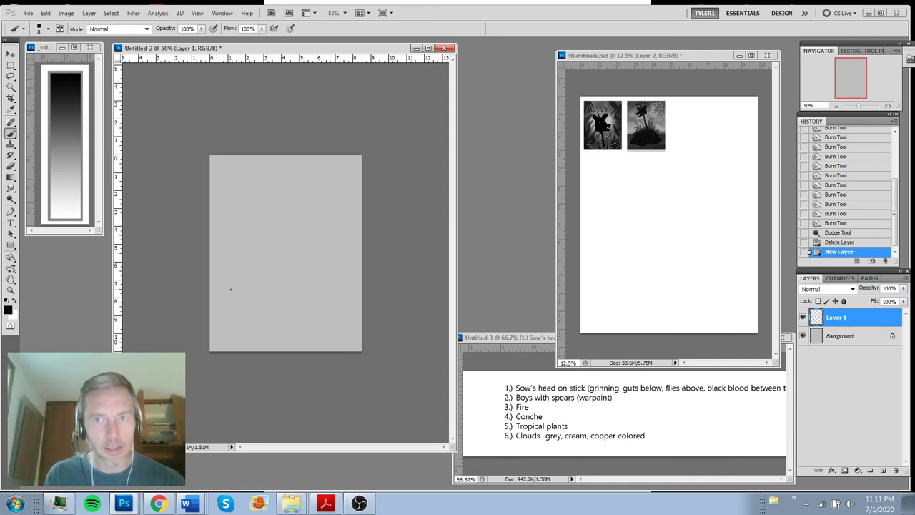
key(g)
drag(293, 74, 293, 301)
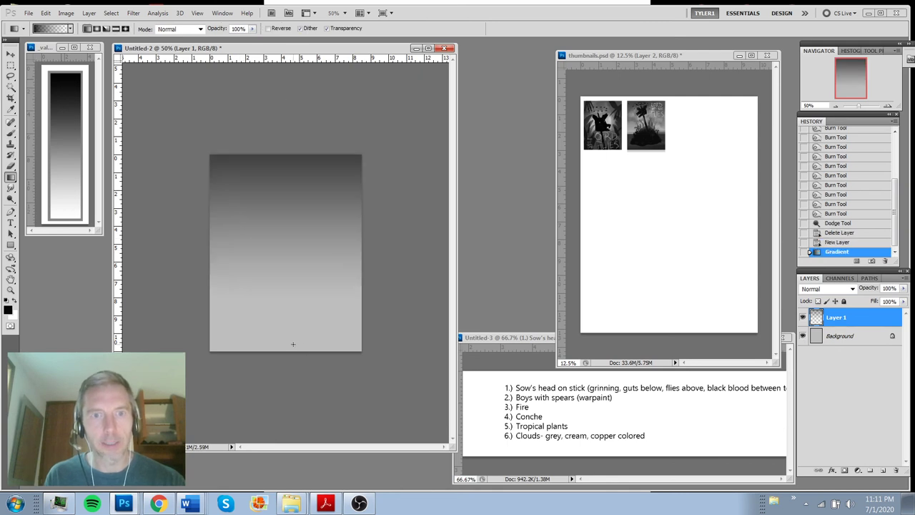
Select the canvas area below the horizon and darken it with a downward black-to-transparent gradient as water, then clear the selection
key(m)
drag(329, 372, 398, 363)
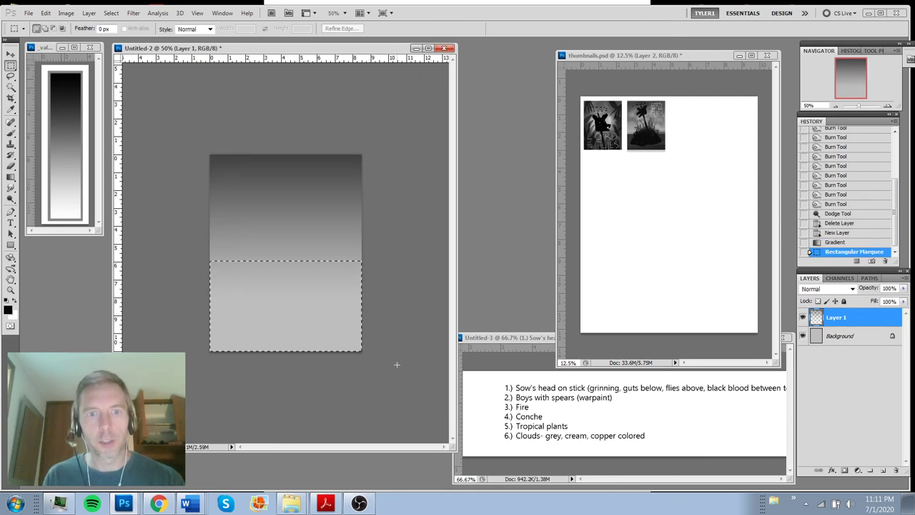
key(g)
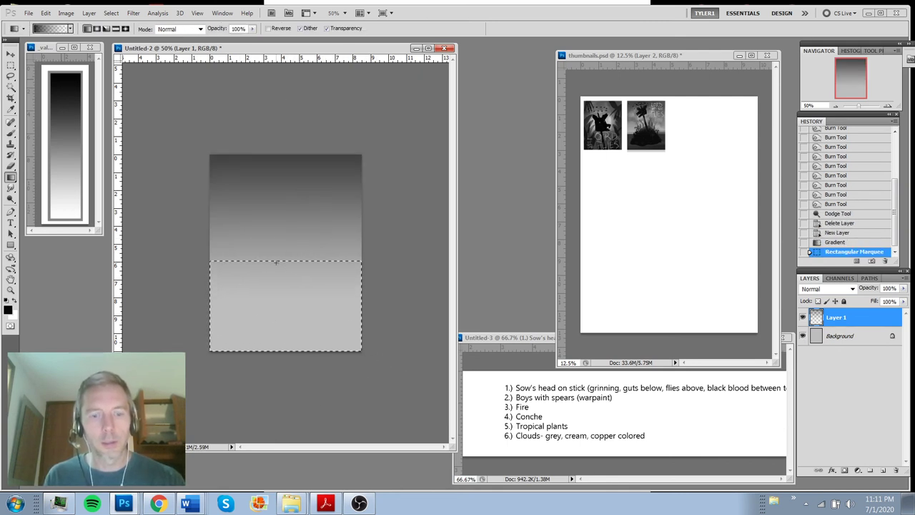
drag(286, 261, 314, 400)
key(ctrl+d)
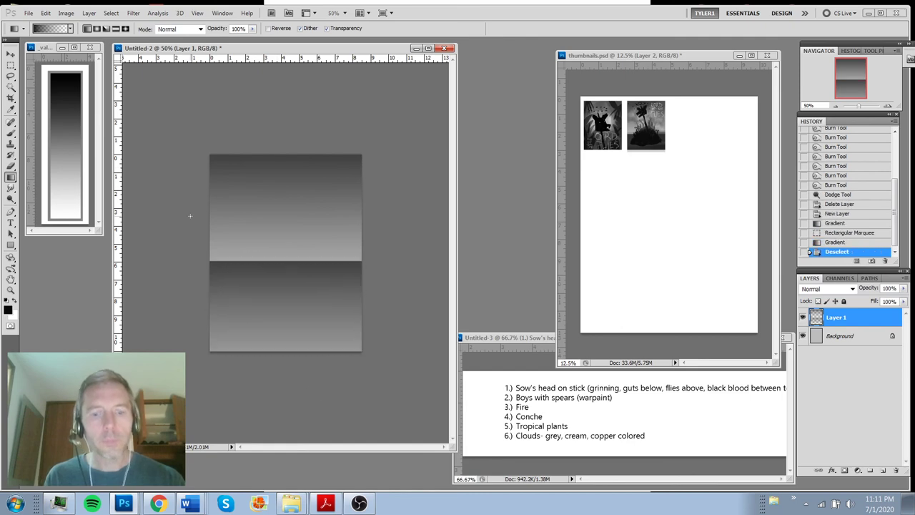
Outline a large sow's head with ears, snout and open jaw across the horizon using a freehand Lasso selection
key(b)
key(l)
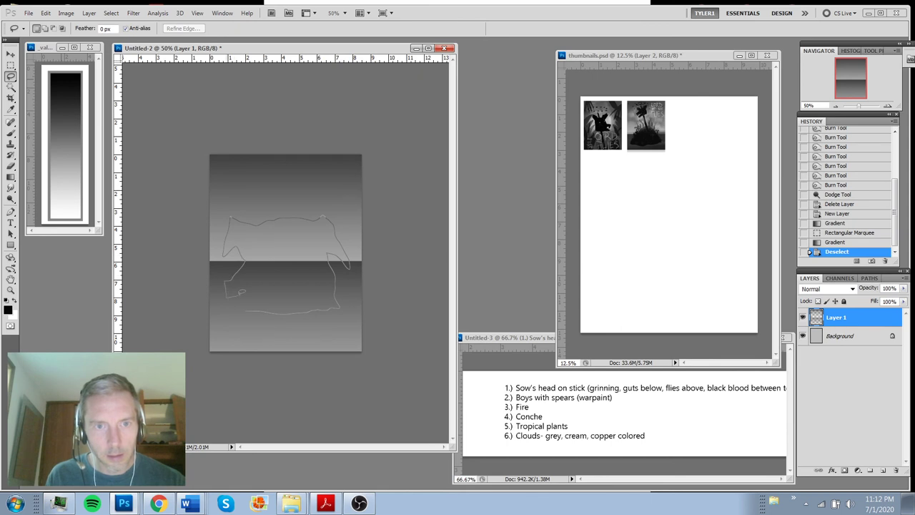
drag(256, 308, 255, 311)
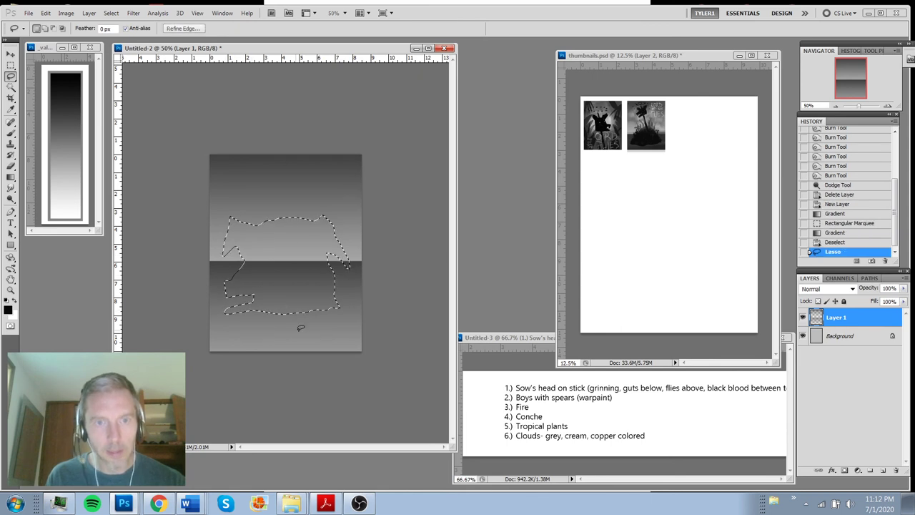
key(g)
drag(314, 215, 314, 332)
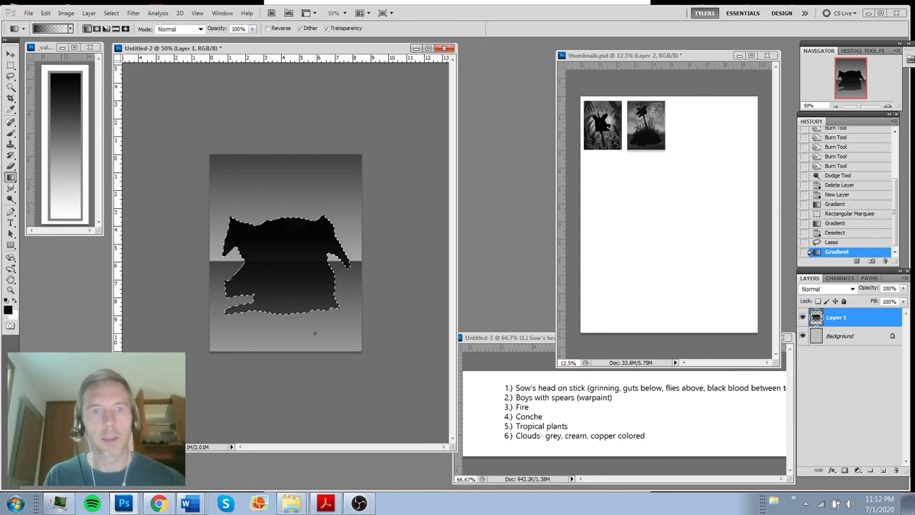
drag(305, 252, 320, 343)
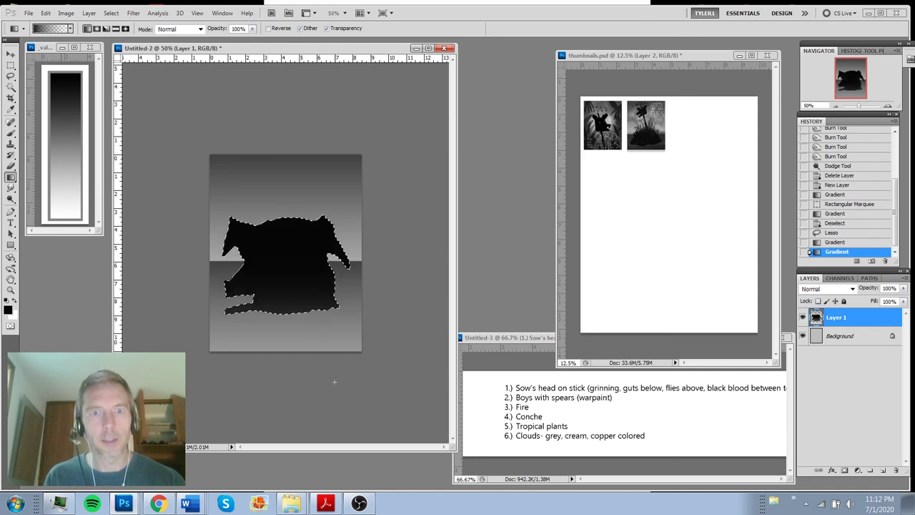
key(ctrl+z)
Fill the sow's head selection on a new layer with two overlaid downward black gradients and clear the selection
click(883, 469)
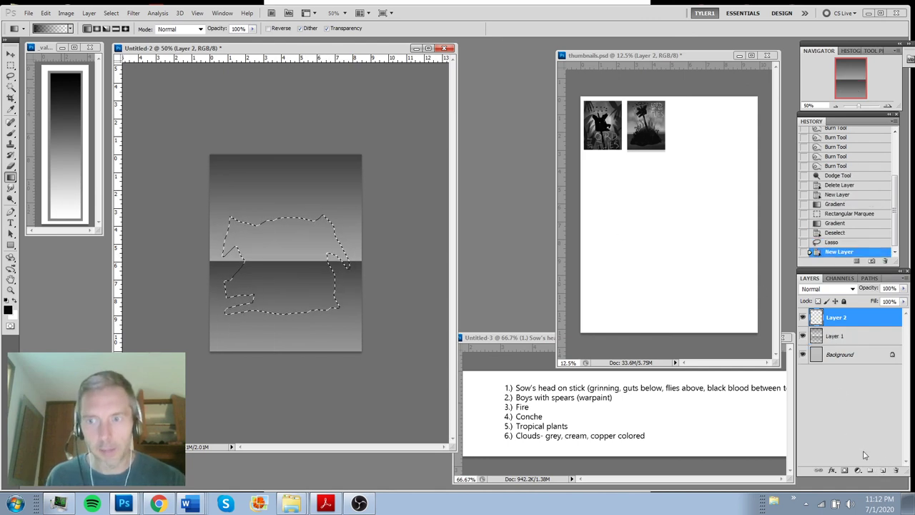
drag(309, 239, 312, 368)
drag(308, 246, 309, 333)
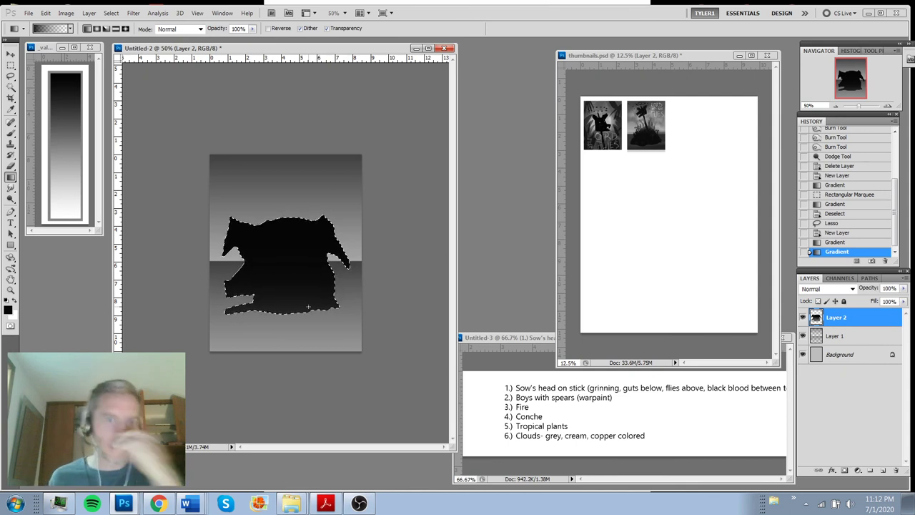
key(ctrl+d)
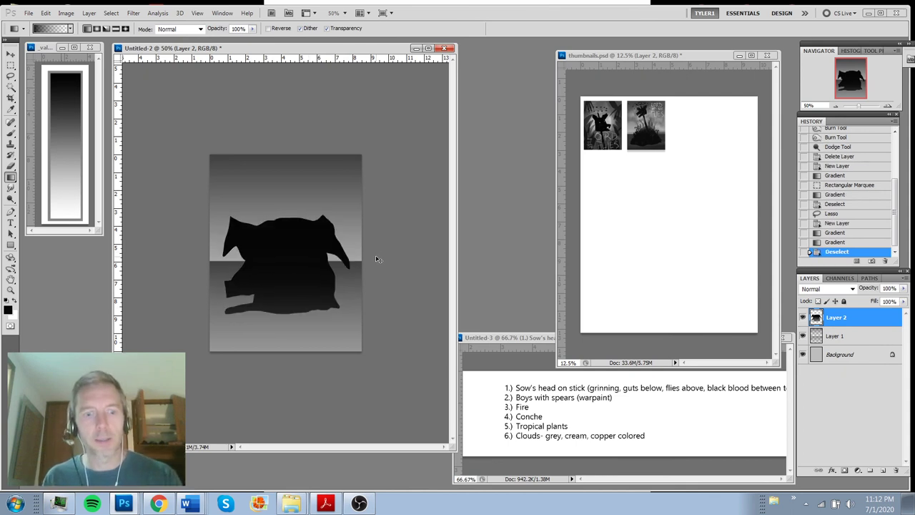
Scale the sow's head silhouette to about 85% and reposition it near the centre of the canvas across the horizon
key(ctrl+t)
drag(223, 215, 241, 230)
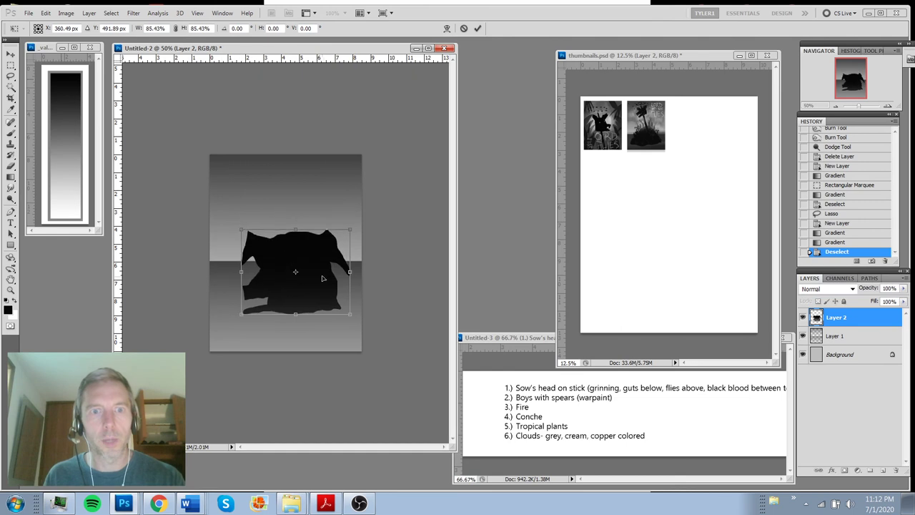
drag(322, 278, 309, 277)
key(Return)
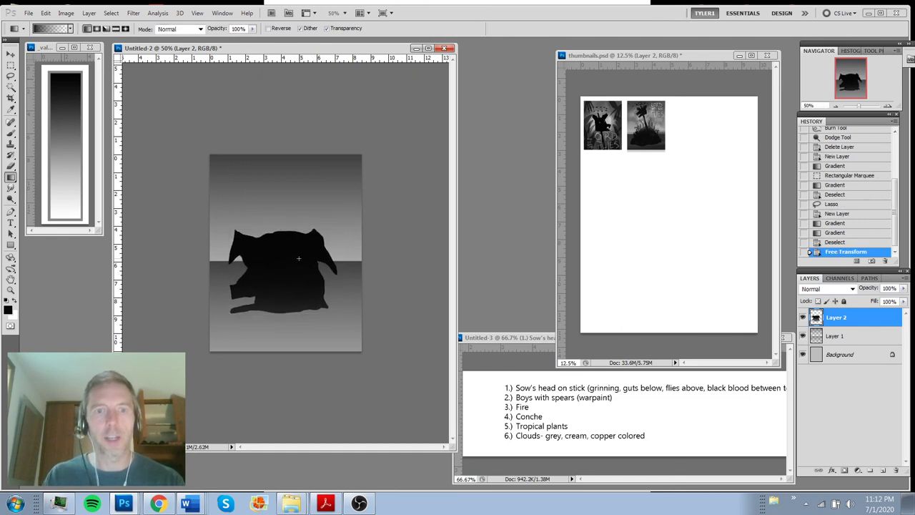
key(v)
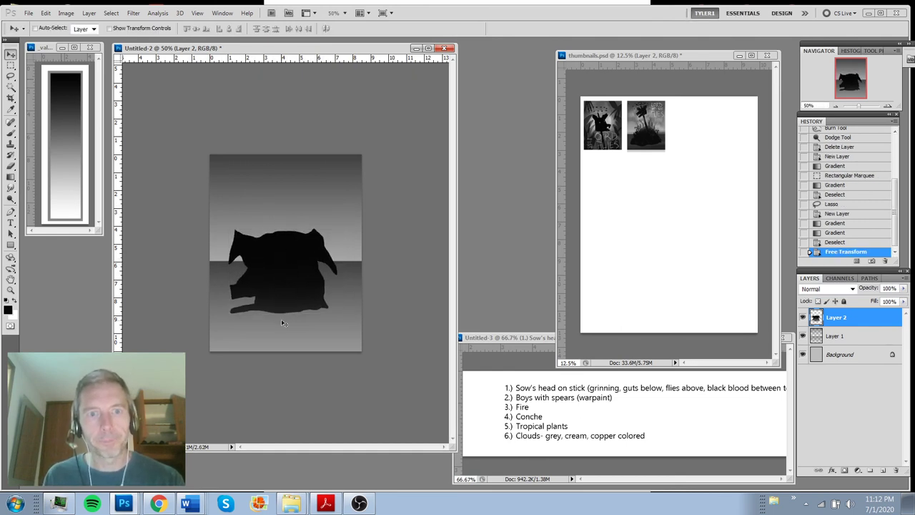
key(b)
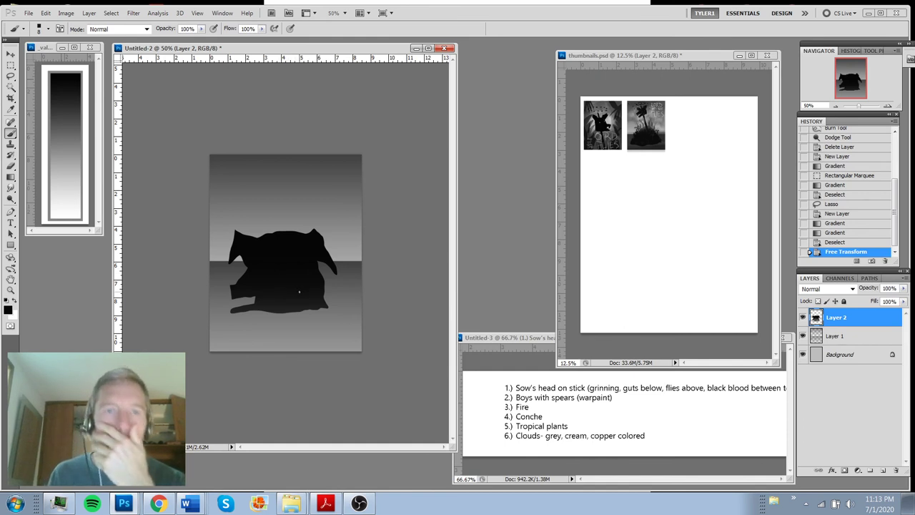
key(v)
drag(293, 276, 296, 269)
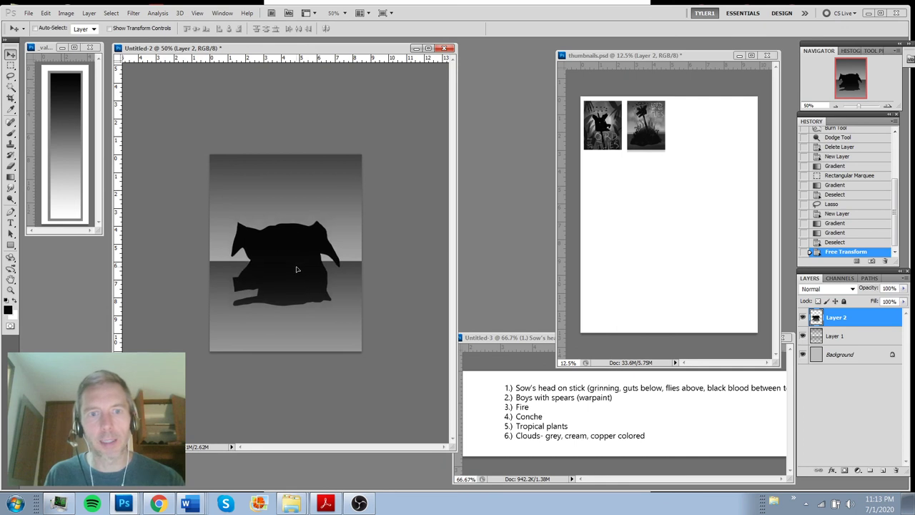
Outline a mound of ground beneath the head with the Lasso, darken it with two upward black gradients, and deselect
key(l)
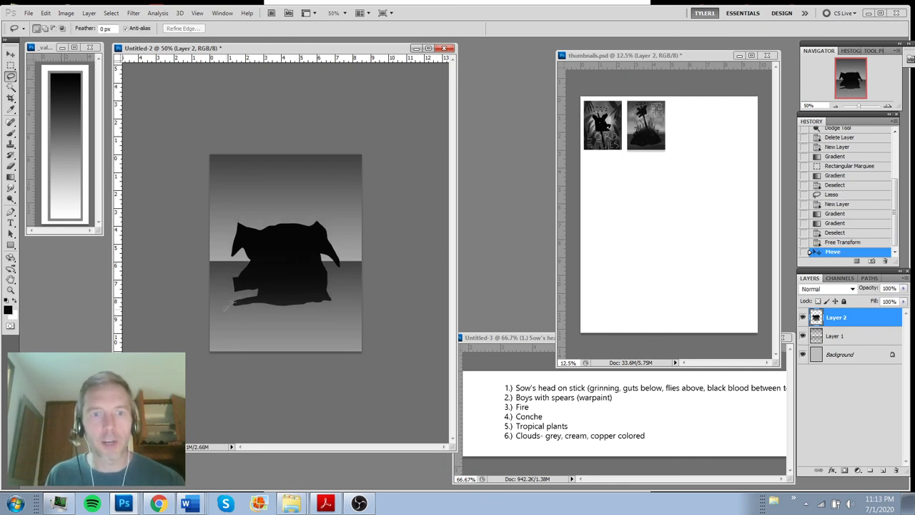
mouse_move(350, 316)
mouse_down()
mouse_move(326, 289)
mouse_move(236, 300)
mouse_up()
key(g)
drag(301, 354, 296, 250)
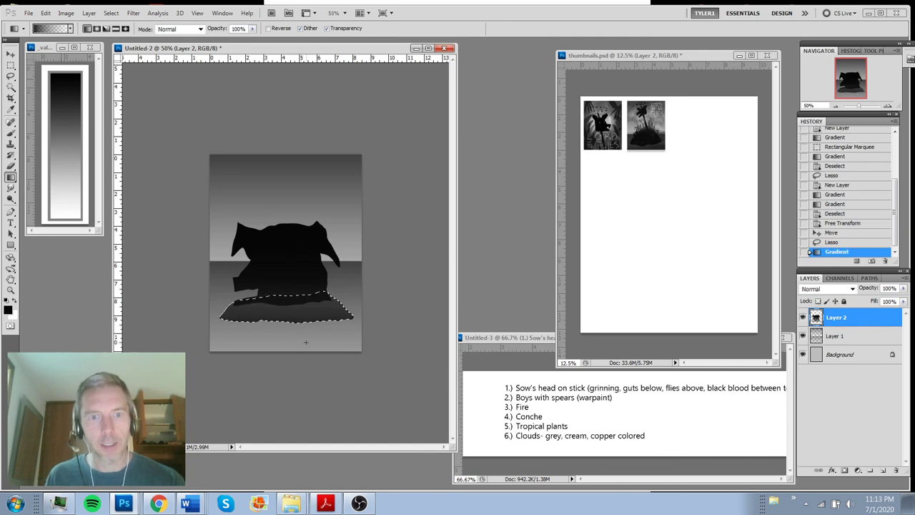
drag(306, 340, 296, 263)
key(ctrl+d)
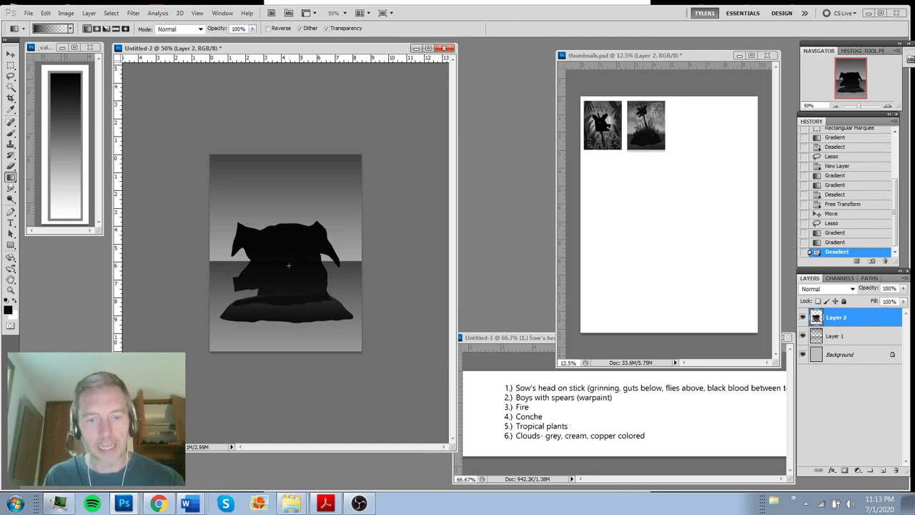
Paint small palm trees, plants and grass blades along the mound and in front of the head in sampled dark greys
key(b)
alt+click(344, 306)
drag(342, 304, 340, 289)
drag(340, 291, 336, 288)
drag(334, 288, 337, 287)
drag(342, 281, 334, 285)
drag(333, 281, 336, 287)
mouse_move(339, 279)
mouse_down()
mouse_move(322, 300)
mouse_move(345, 300)
mouse_up()
mouse_move(345, 307)
mouse_down()
mouse_move(348, 298)
mouse_move(331, 291)
mouse_up()
mouse_move(237, 303)
mouse_down()
mouse_move(238, 290)
mouse_move(257, 287)
mouse_move(229, 294)
mouse_up()
drag(230, 305, 230, 291)
drag(229, 294, 225, 288)
mouse_move(229, 293)
mouse_down()
mouse_move(276, 281)
mouse_move(273, 271)
mouse_move(300, 278)
mouse_up()
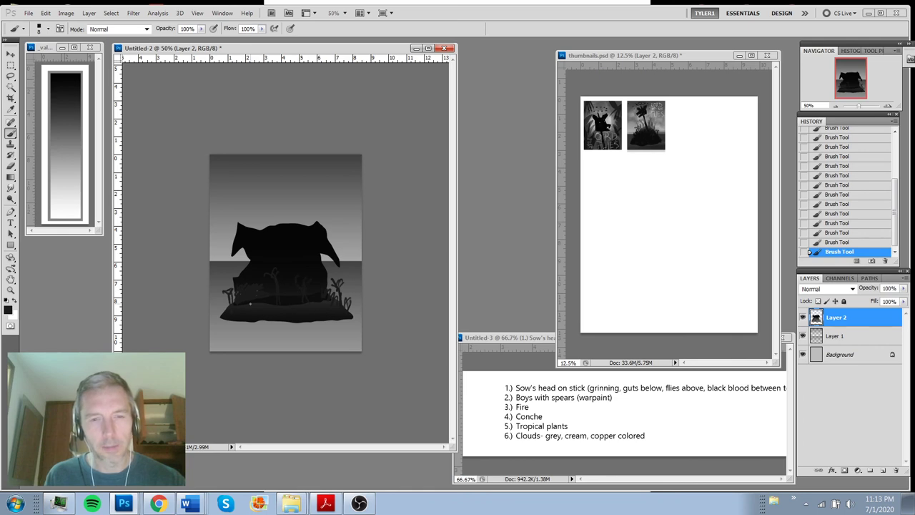
alt+click(263, 298)
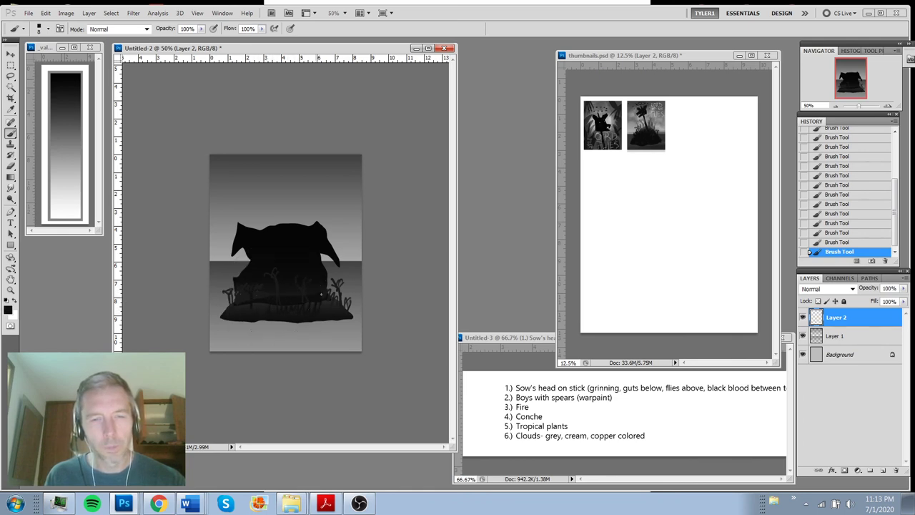
drag(322, 294, 291, 298)
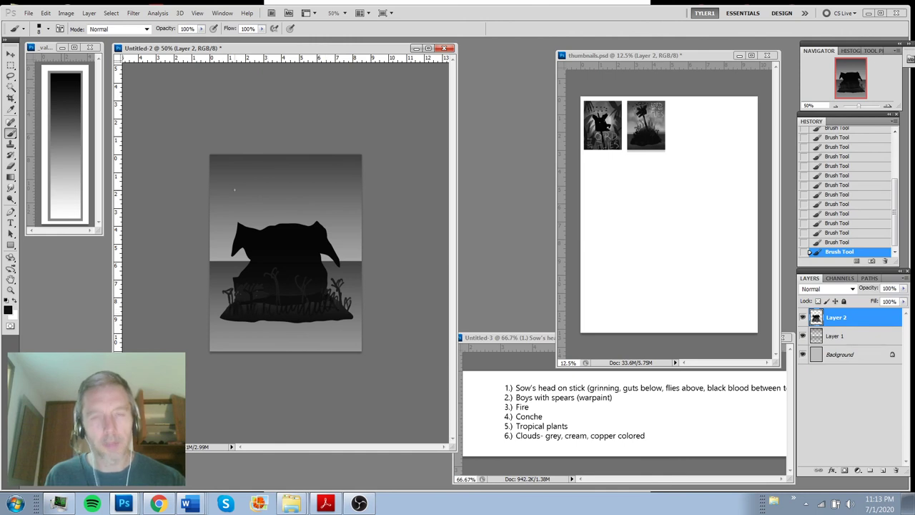
Paint two small eyes on the sow's head in light grey sampled from the sky near the horizon
alt+click(345, 252)
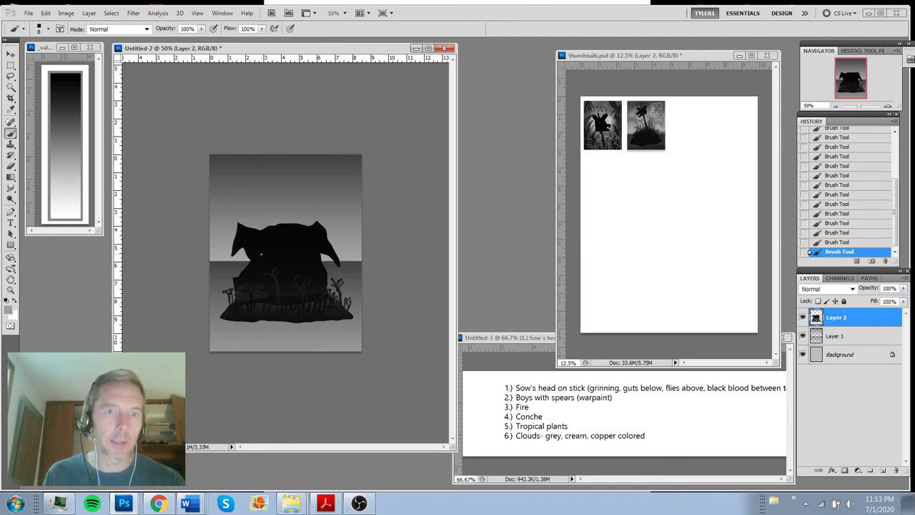
drag(254, 258, 252, 252)
click(285, 255)
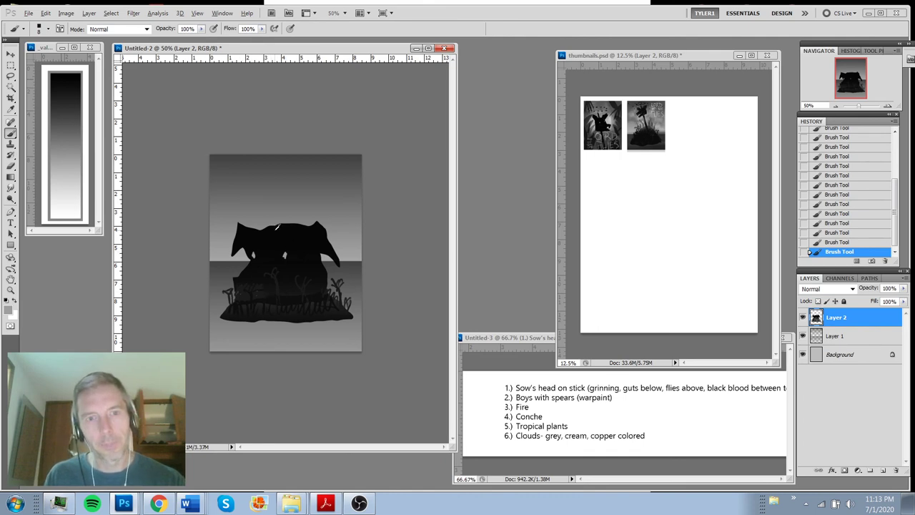
Paint a black pointed stake rising from the top of the sow's head almost to the canvas's upper edge
alt+click(276, 228)
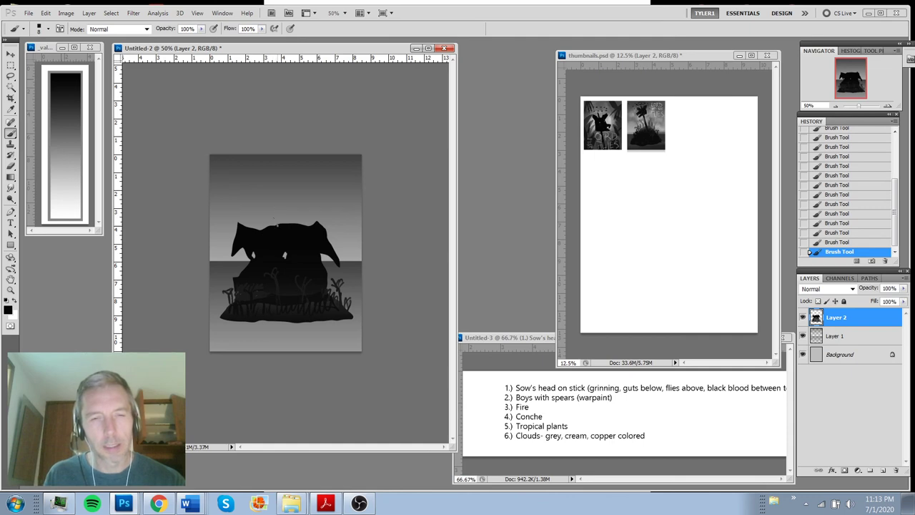
drag(274, 222, 259, 161)
key(ctrl+z)
mouse_move(273, 223)
mouse_down()
mouse_move(262, 163)
mouse_move(260, 182)
mouse_move(276, 182)
mouse_move(275, 223)
mouse_move(269, 196)
mouse_move(281, 222)
mouse_up()
mouse_move(274, 180)
mouse_down()
mouse_move(281, 228)
mouse_move(277, 211)
mouse_up()
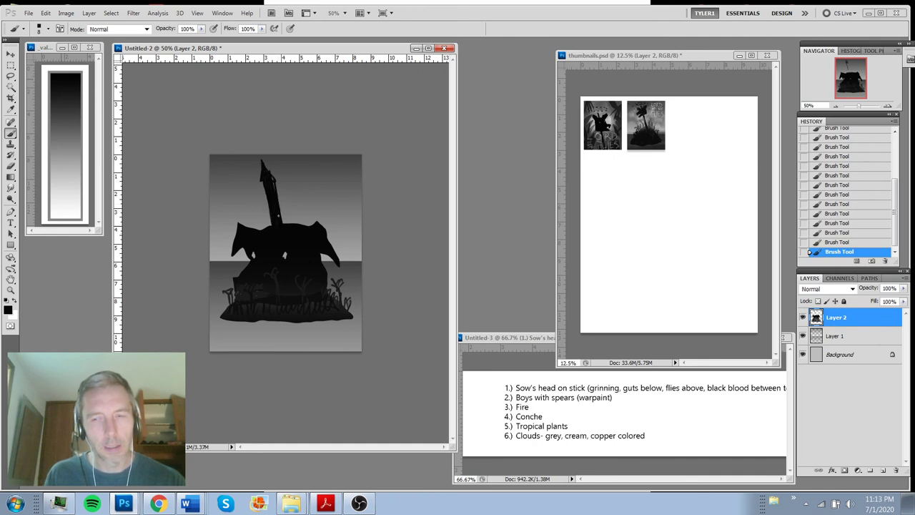
Erase the extra strokes along the stake's edge, leaving a single slim pointed stake above the sow's head
key(e)
mouse_move(280, 170)
mouse_down()
mouse_move(265, 210)
mouse_move(270, 233)
mouse_up()
mouse_move(274, 221)
mouse_down()
mouse_move(272, 177)
mouse_move(286, 210)
mouse_move(263, 230)
mouse_up()
Paint small black silhouettes of boys holding raised spears on top of the sow's head, on both sides of the stake
key(b)
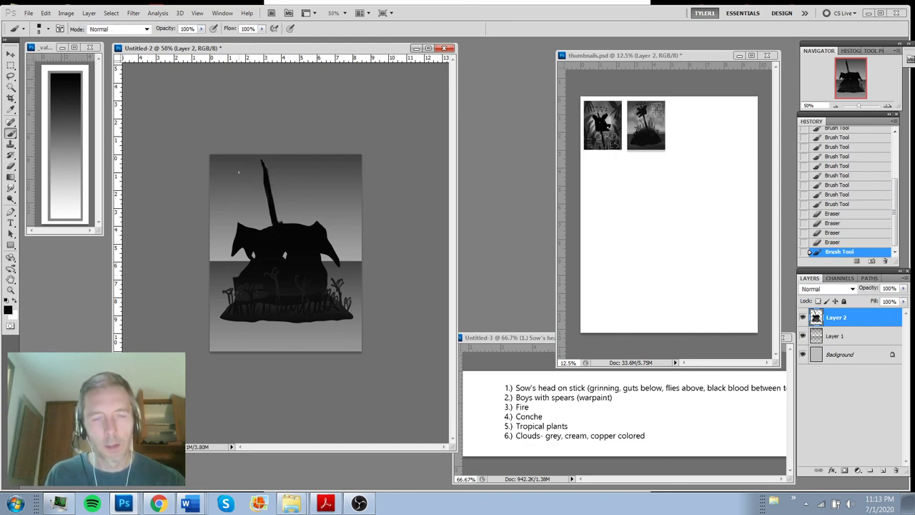
key(ctrl+plus)
key(ctrl+plus)
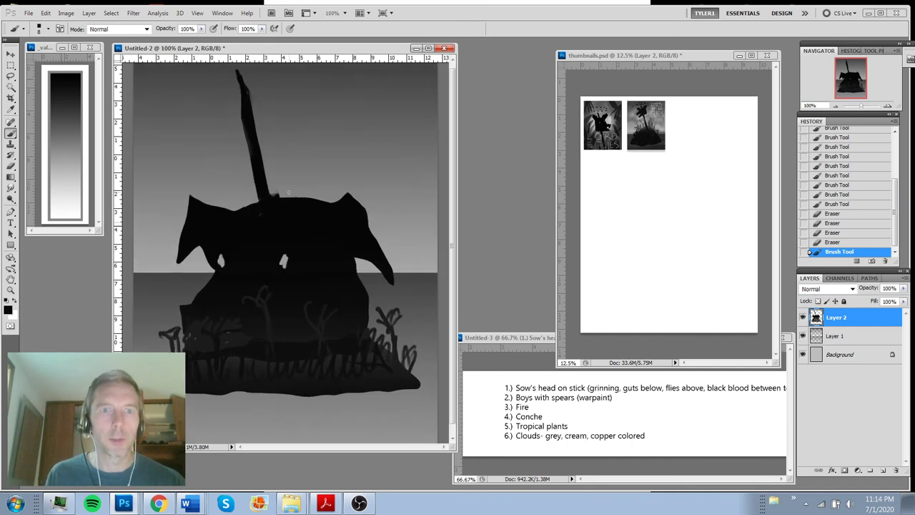
mouse_move(284, 145)
mouse_down()
mouse_move(282, 153)
mouse_move(283, 204)
mouse_move(287, 156)
mouse_move(295, 197)
mouse_move(312, 160)
mouse_move(309, 168)
mouse_move(307, 145)
mouse_move(310, 190)
mouse_up()
mouse_move(300, 120)
mouse_down()
mouse_move(293, 159)
mouse_move(313, 177)
mouse_move(266, 150)
mouse_move(275, 193)
mouse_move(270, 123)
mouse_up()
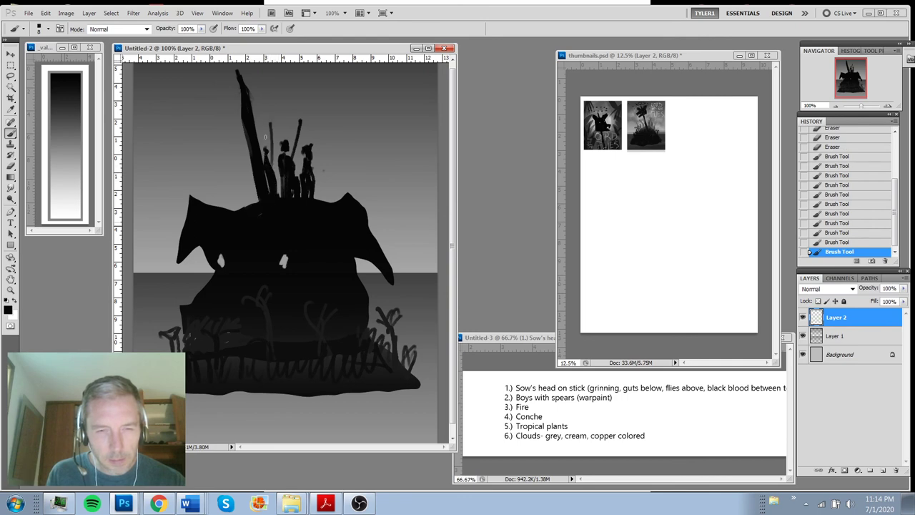
drag(241, 162, 248, 205)
drag(250, 175, 254, 200)
mouse_move(223, 137)
mouse_down()
mouse_move(247, 176)
mouse_move(235, 190)
mouse_up()
drag(232, 178, 233, 193)
drag(234, 186, 237, 208)
drag(235, 131, 237, 178)
drag(314, 179, 334, 145)
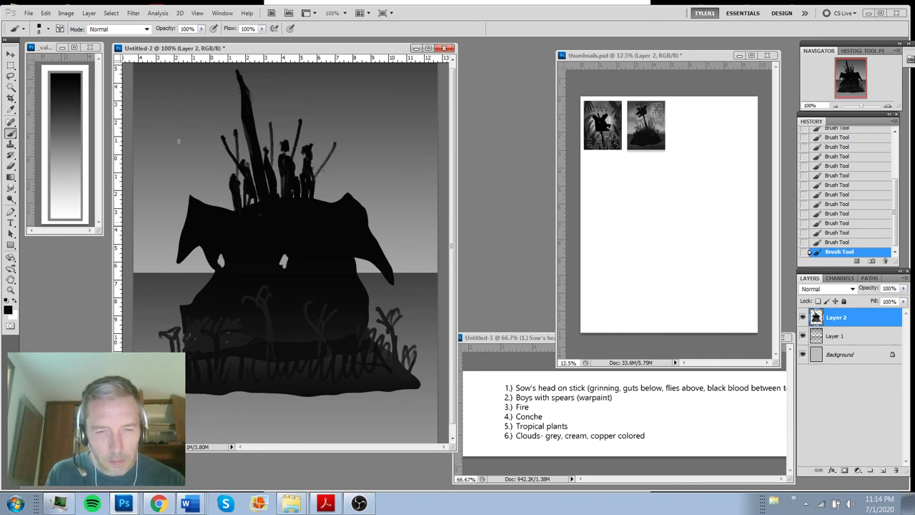
drag(229, 193, 227, 208)
drag(214, 148, 228, 189)
key(ctrl+minus)
key(ctrl+minus)
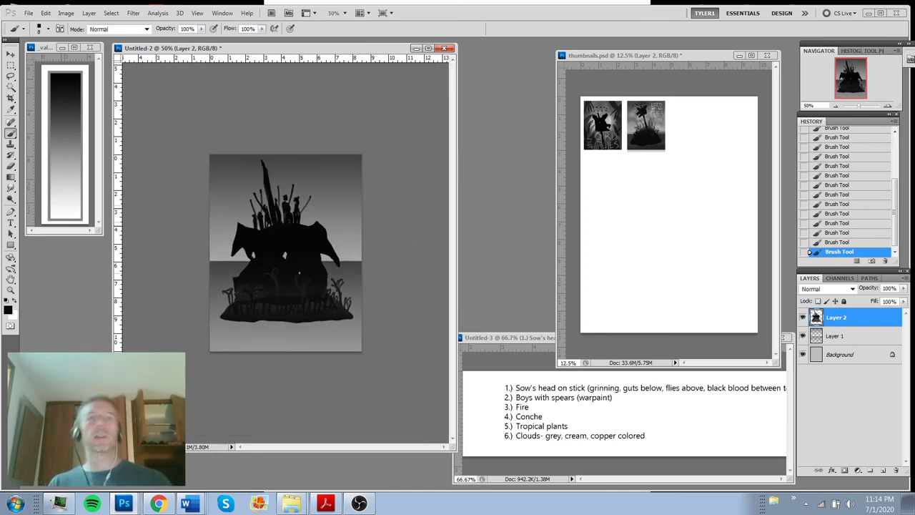
Darken the water below the mound on Layer 2 with a black gradient rising from the canvas's lower edge
key(ctrl+plus)
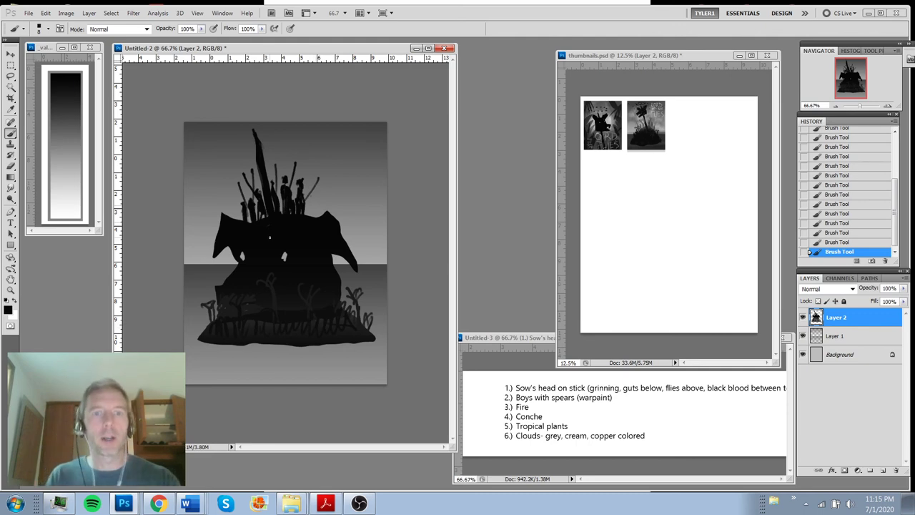
key(g)
alt+click(311, 374)
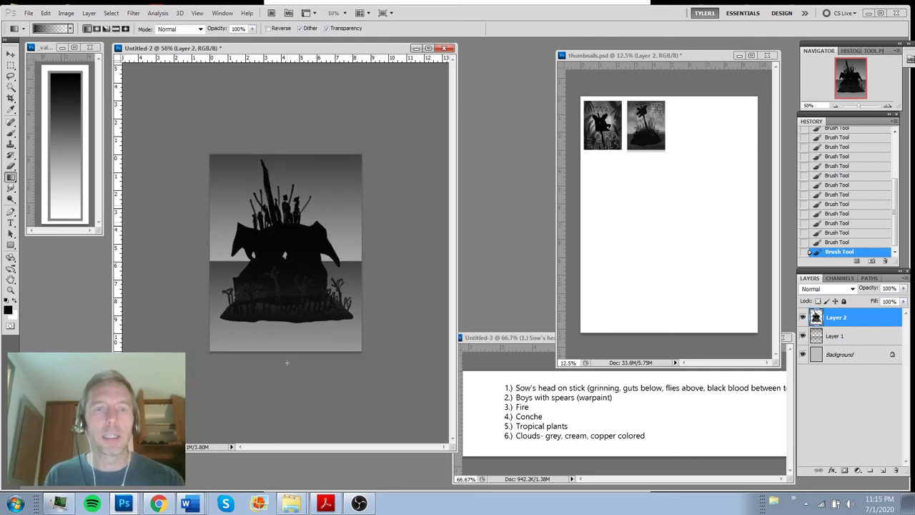
drag(291, 362, 305, 295)
key(ctrl+z)
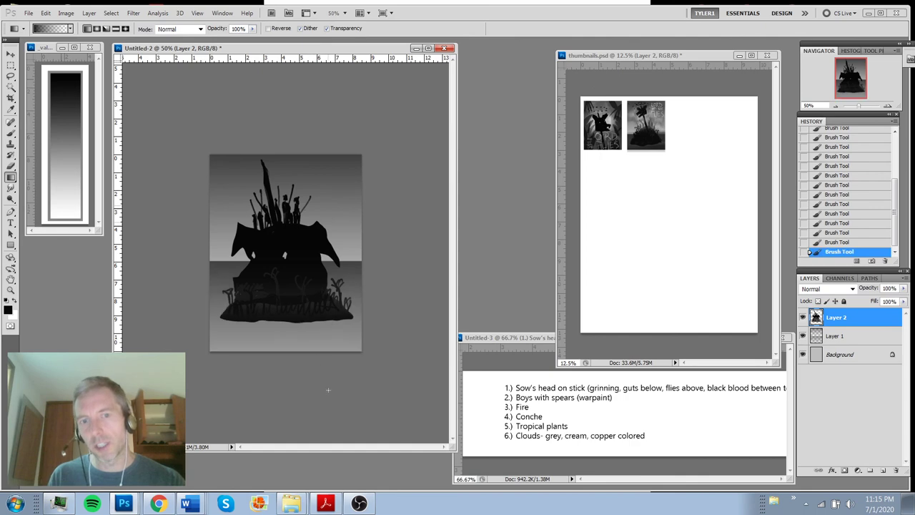
drag(309, 343, 322, 301)
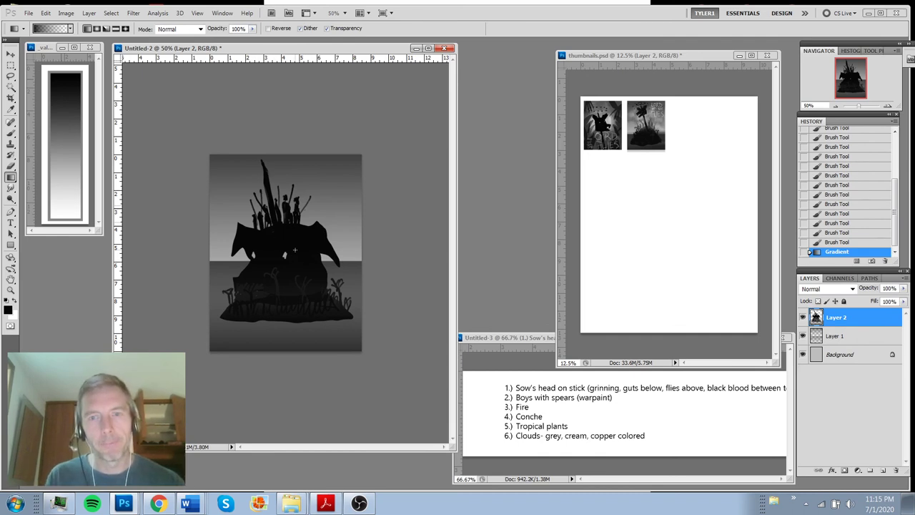
Darken the upper sky on Layer 1 with a black gradient running down from above the canvas towards the horizon
click(845, 335)
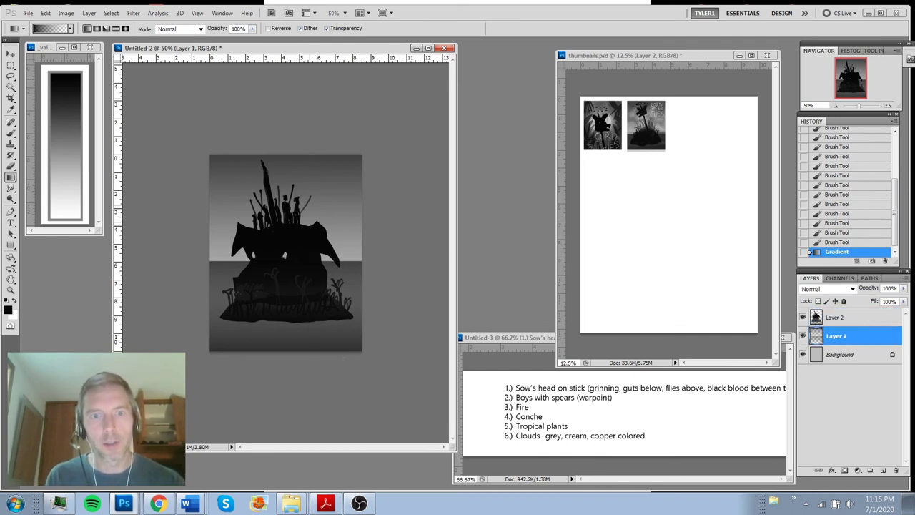
key(ctrl+z)
key(ctrl+z)
drag(347, 106, 348, 258)
key(ctrl+z)
alt+click(327, 312)
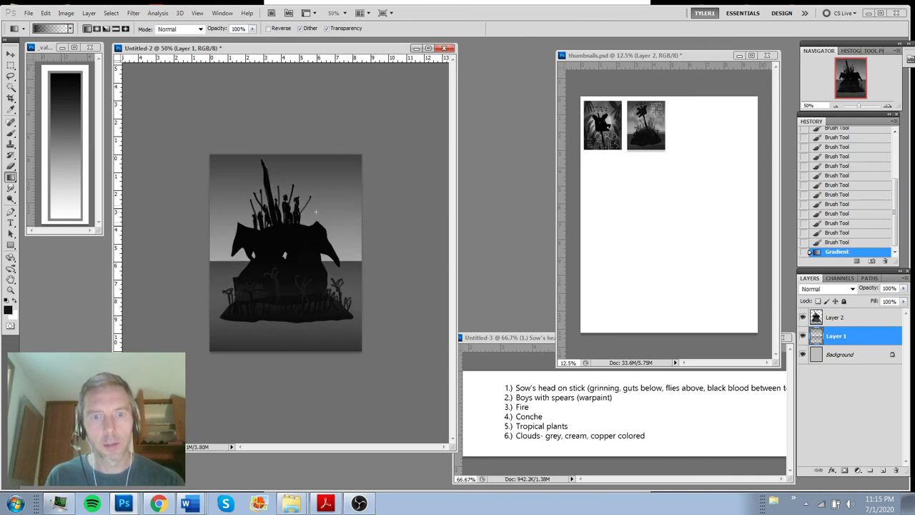
drag(330, 154, 330, 322)
key(ctrl+z)
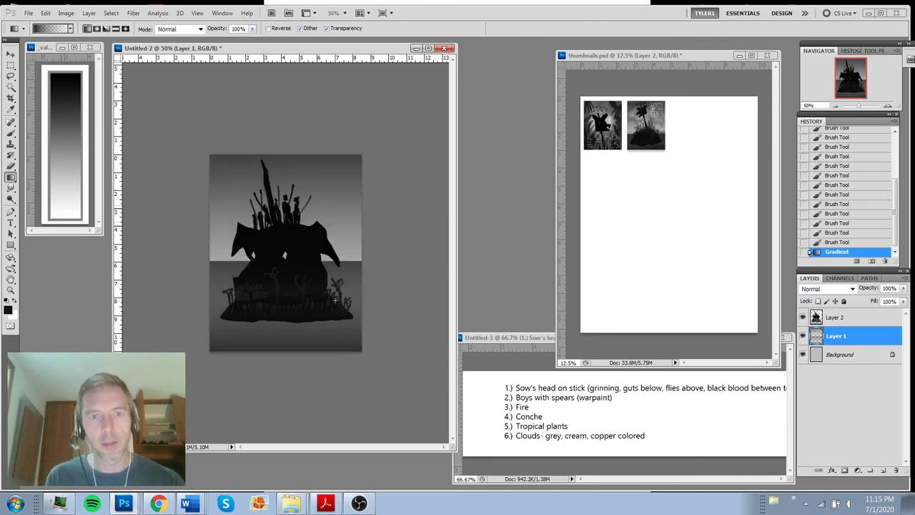
key(ctrl+z)
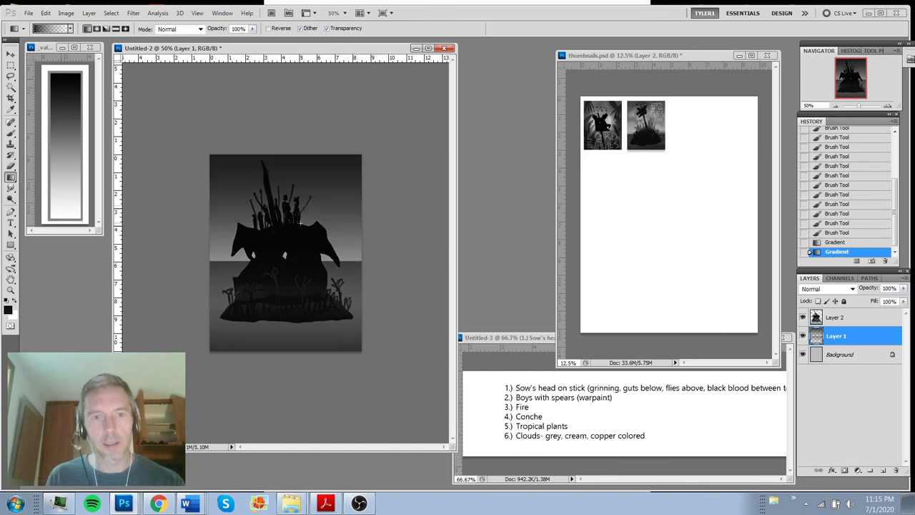
Outline a jagged flame shape around the right side of the sow's head with the Lasso and add a new layer above Layer 1
key(l)
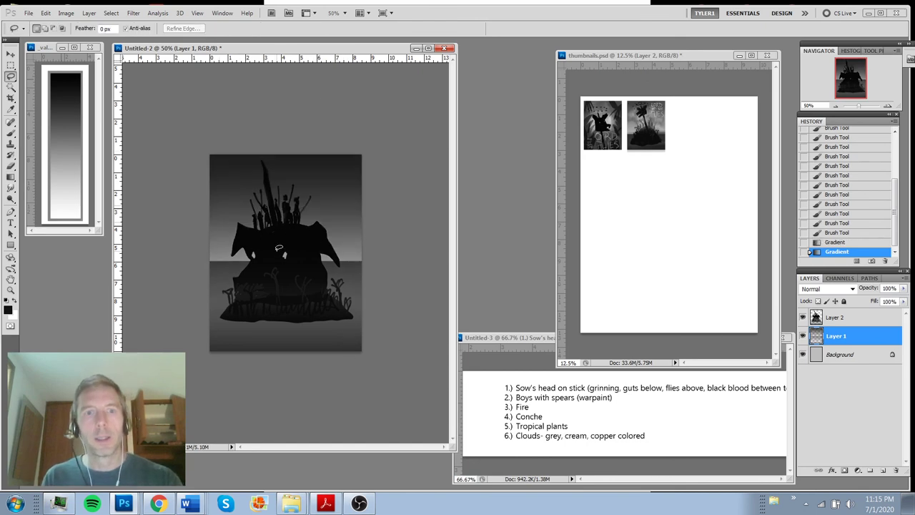
drag(309, 216, 309, 242)
key(ctrl+d)
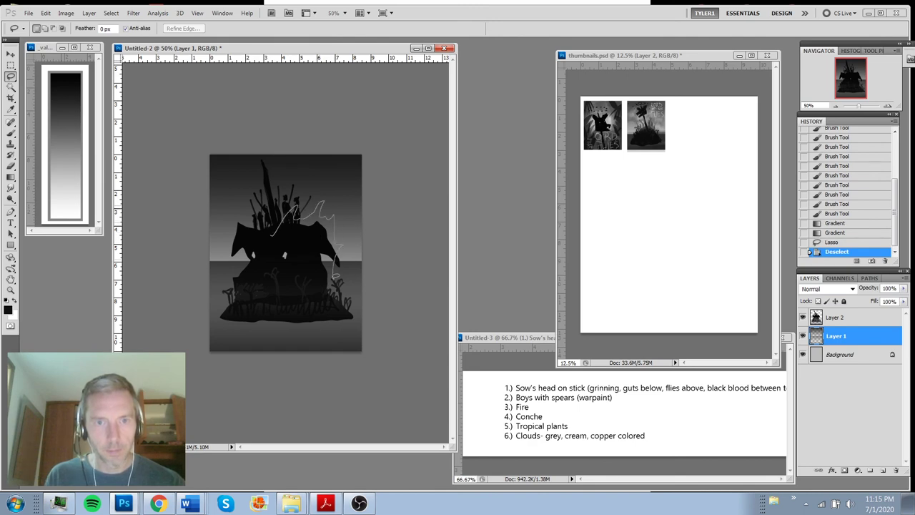
drag(321, 239, 312, 233)
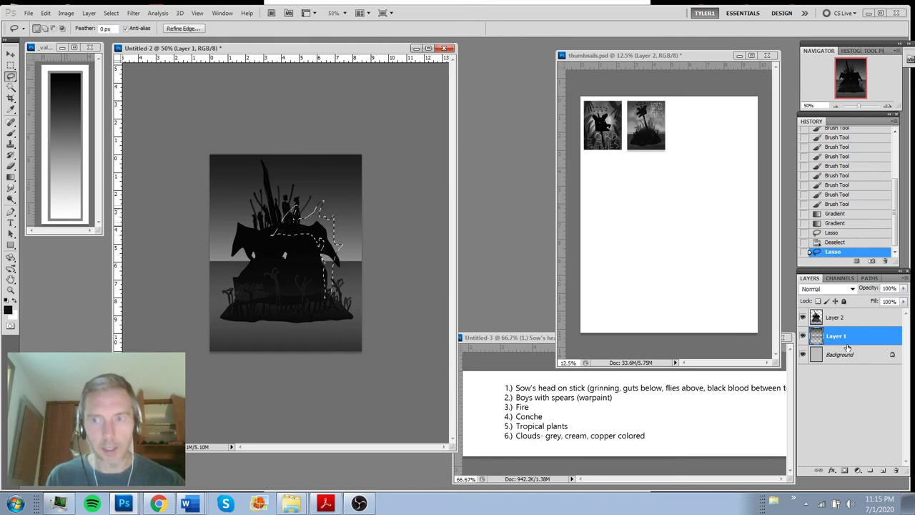
click(883, 470)
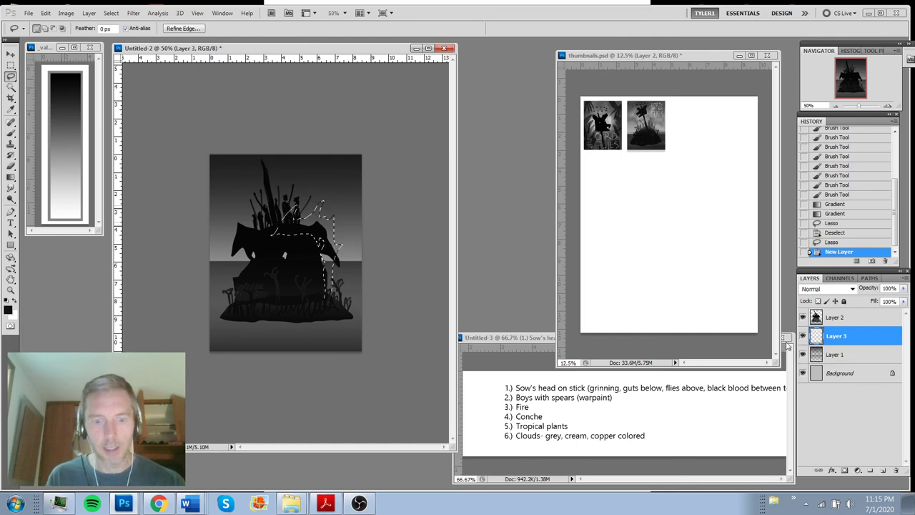
Paint the flame selection in sampled mid grey and near-white behind the head, and deselect
key(b)
alt+click(225, 254)
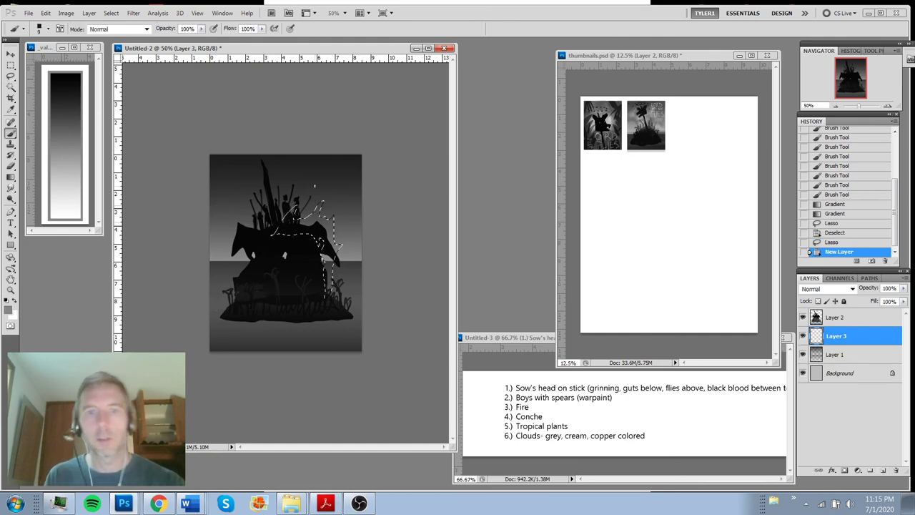
mouse_move(319, 236)
mouse_down()
mouse_move(329, 286)
mouse_move(330, 246)
mouse_up()
drag(330, 233, 321, 222)
mouse_move(318, 215)
mouse_down()
mouse_move(307, 223)
mouse_move(293, 214)
mouse_up()
mouse_move(291, 212)
mouse_down()
mouse_move(283, 223)
mouse_move(312, 213)
mouse_move(308, 220)
mouse_up()
alt+click(63, 202)
drag(315, 213, 303, 223)
drag(320, 203, 283, 223)
mouse_move(320, 208)
mouse_down()
mouse_move(306, 221)
mouse_move(334, 237)
mouse_up()
drag(339, 246, 324, 256)
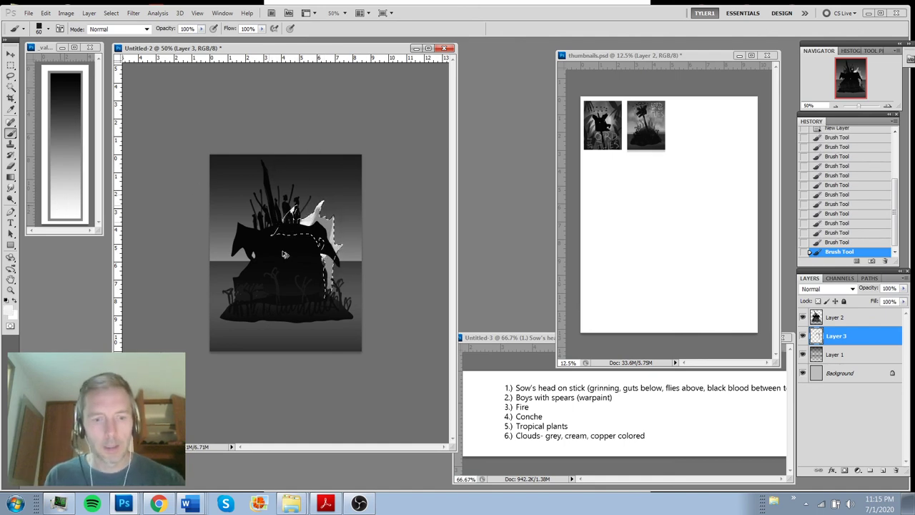
key(ctrl+d)
Paint billowing black smoke around and above the flames on a new layer above Layer 1, using a size 200 brush
key(d)
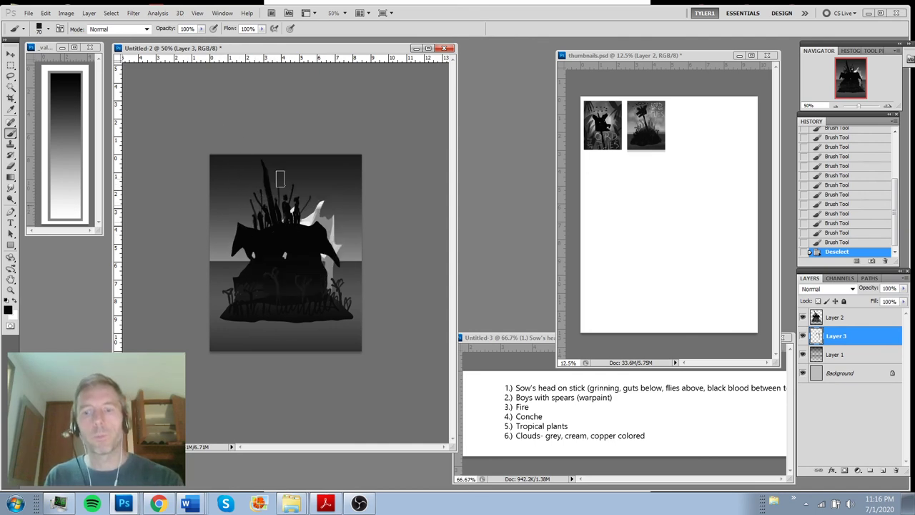
click(853, 357)
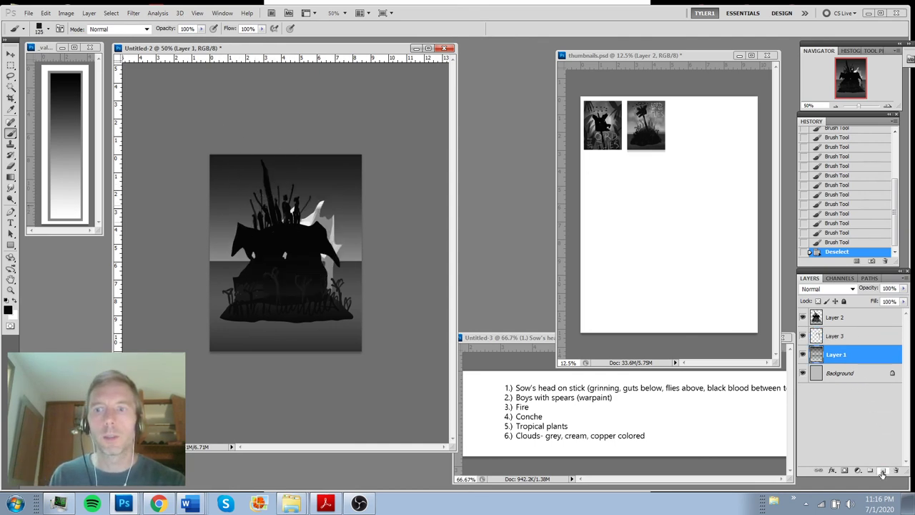
click(882, 470)
key(bracketright)
key(bracketright)
key(bracketright)
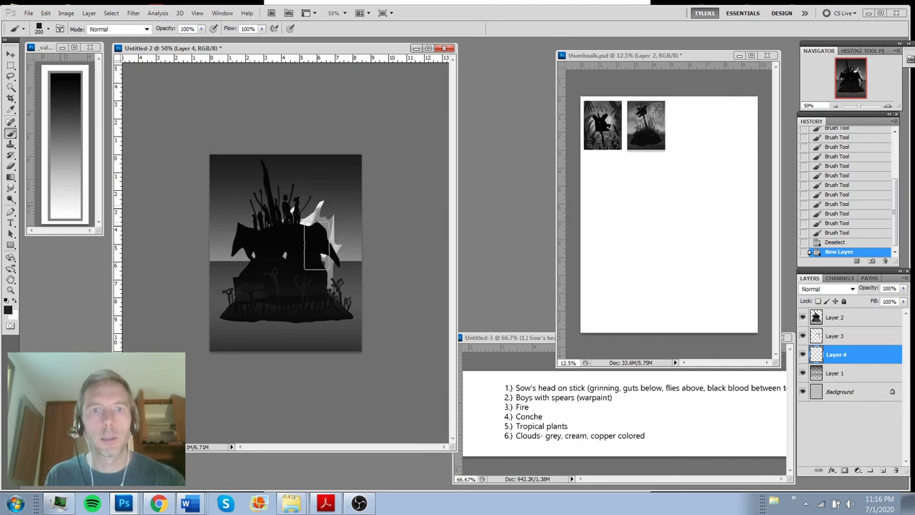
drag(315, 223, 311, 210)
mouse_move(312, 210)
mouse_down()
mouse_move(314, 196)
mouse_move(329, 214)
mouse_up()
drag(331, 218, 336, 204)
mouse_move(337, 221)
mouse_down()
mouse_move(330, 175)
mouse_move(282, 217)
mouse_move(293, 170)
mouse_move(335, 180)
mouse_move(347, 212)
mouse_up()
mouse_move(346, 204)
mouse_down()
mouse_move(340, 178)
mouse_move(348, 205)
mouse_up()
mouse_move(347, 214)
mouse_down()
mouse_move(333, 227)
mouse_move(339, 243)
mouse_up()
drag(343, 250, 369, 221)
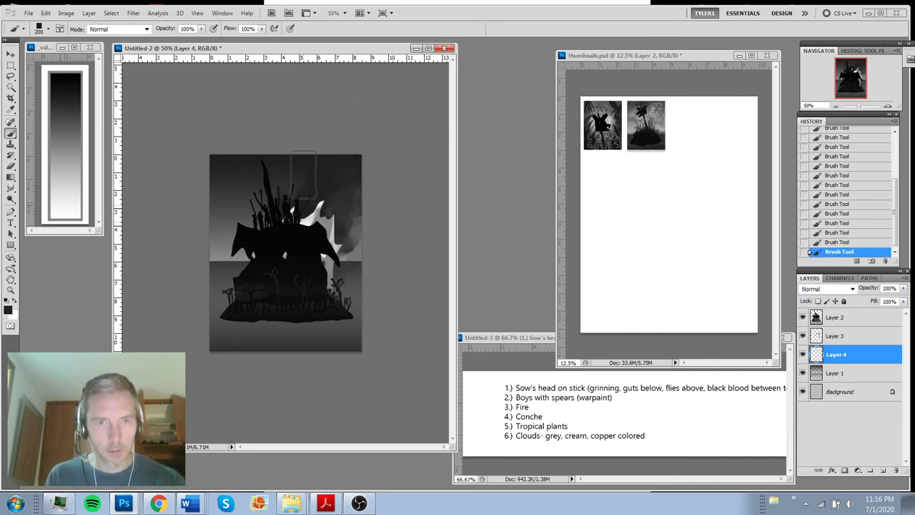
mouse_move(303, 175)
mouse_down()
mouse_move(298, 197)
mouse_move(336, 178)
mouse_move(334, 150)
mouse_move(372, 216)
mouse_move(356, 179)
mouse_up()
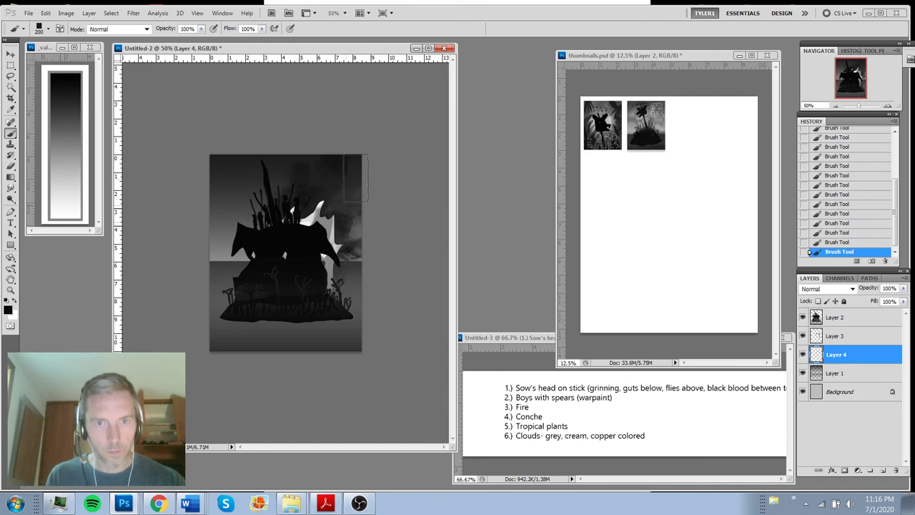
Brighten the sky and water on Layer 1 with Levels, setting the white input level to 91
click(839, 372)
key(ctrl+l)
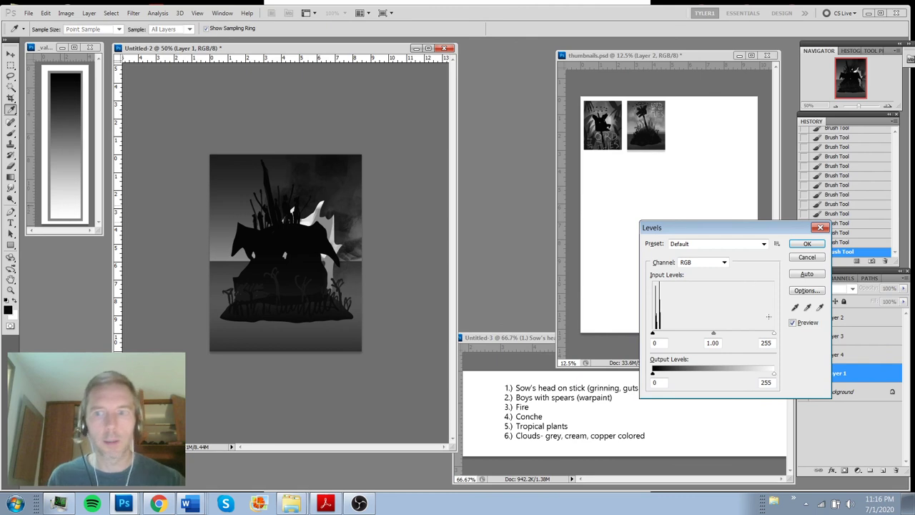
drag(727, 337, 697, 340)
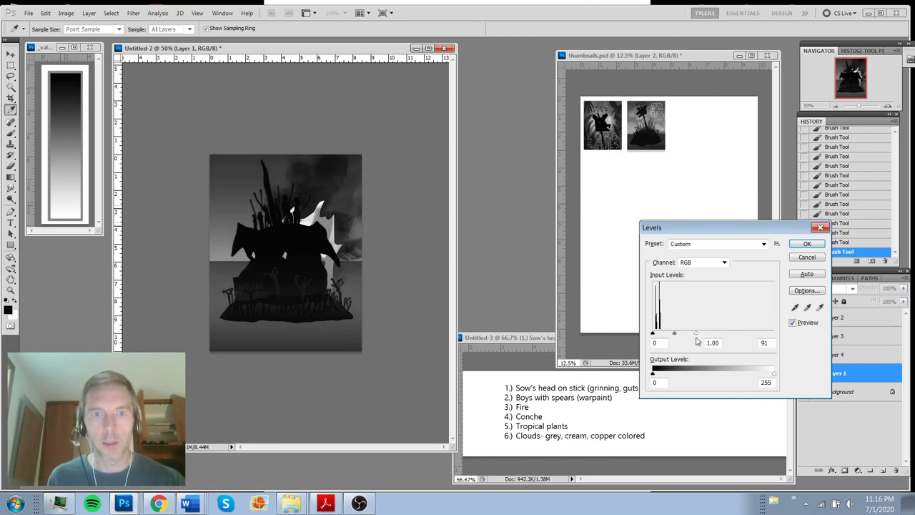
click(806, 243)
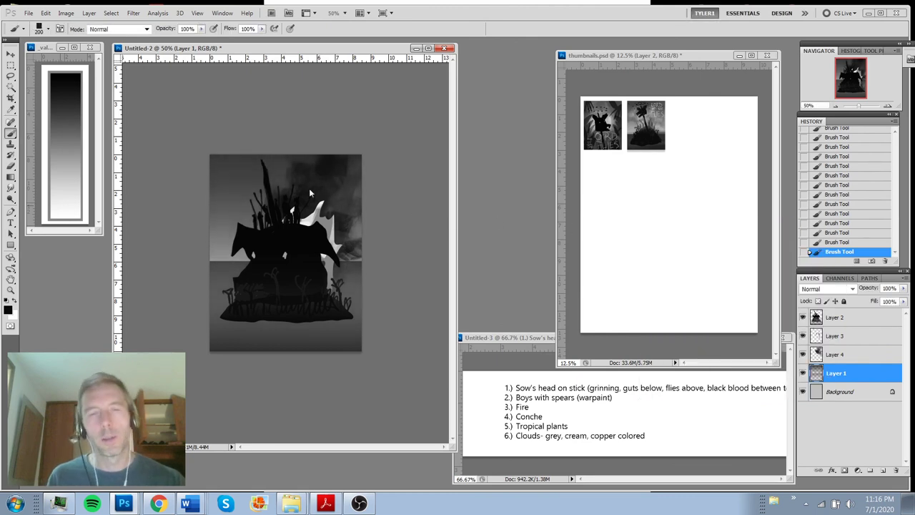
Outline flame patches on the sow's head and small embers in the smoke with the Lasso on Layer 2
click(835, 319)
key(l)
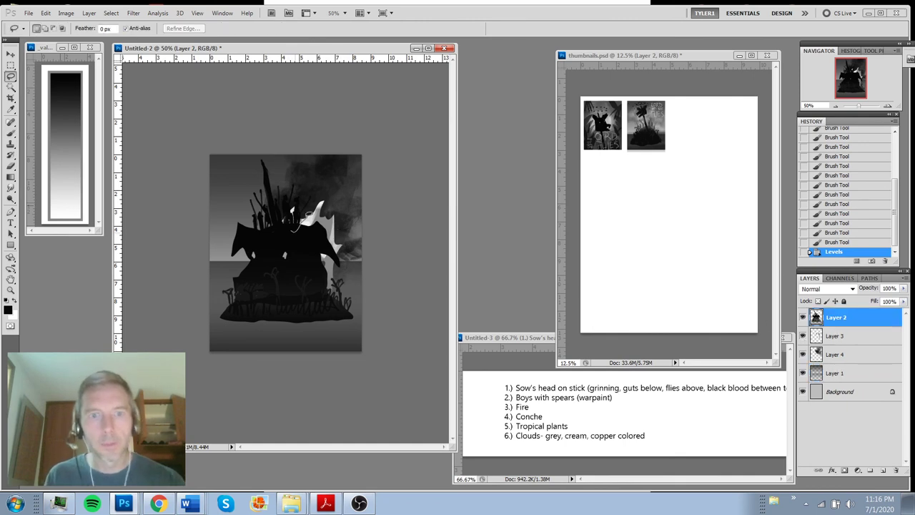
drag(288, 229, 292, 230)
mouse_move(328, 251)
mouse_down()
mouse_move(320, 272)
mouse_move(328, 252)
mouse_move(278, 239)
mouse_move(281, 225)
mouse_move(294, 230)
mouse_up()
drag(312, 191, 327, 170)
drag(338, 175, 348, 171)
drag(350, 182, 347, 186)
mouse_move(348, 184)
mouse_down()
mouse_move(311, 177)
mouse_move(348, 168)
mouse_up()
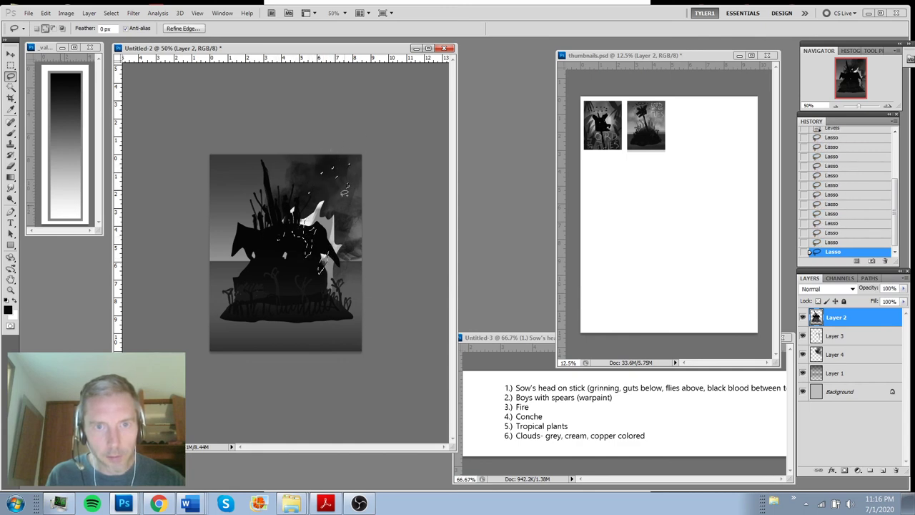
Paint the selected flame patches and embers in grey and near-white sampled from the fire, and deselect
key(b)
alt+click(315, 213)
mouse_move(277, 238)
mouse_down()
mouse_move(347, 256)
mouse_move(290, 213)
mouse_move(348, 270)
mouse_move(310, 251)
mouse_up()
mouse_move(304, 232)
mouse_down()
mouse_move(299, 215)
mouse_move(308, 239)
mouse_up()
drag(322, 225, 326, 214)
mouse_move(336, 182)
mouse_down()
mouse_move(334, 157)
mouse_move(343, 176)
mouse_up()
click(343, 186)
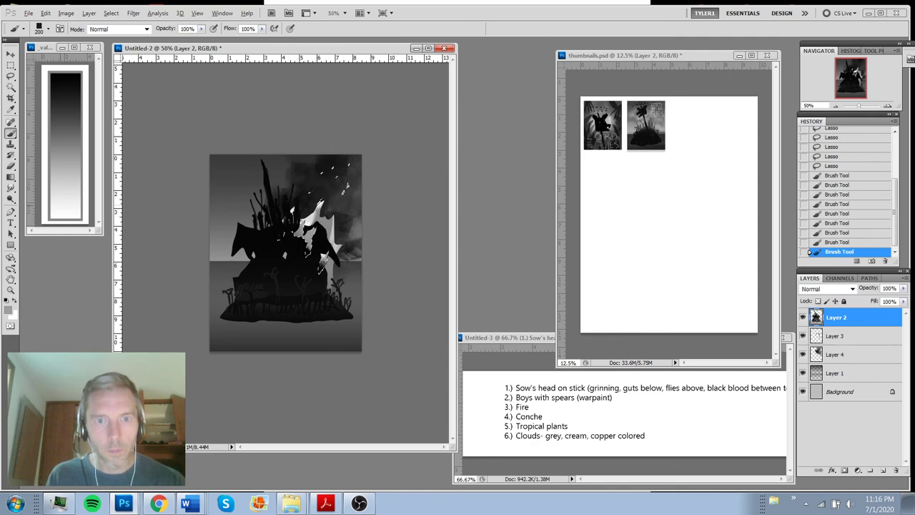
alt+click(318, 199)
click(353, 168)
drag(310, 212, 314, 227)
mouse_move(323, 250)
mouse_down()
mouse_move(328, 262)
mouse_move(306, 227)
mouse_up()
click(286, 227)
key(ctrl+d)
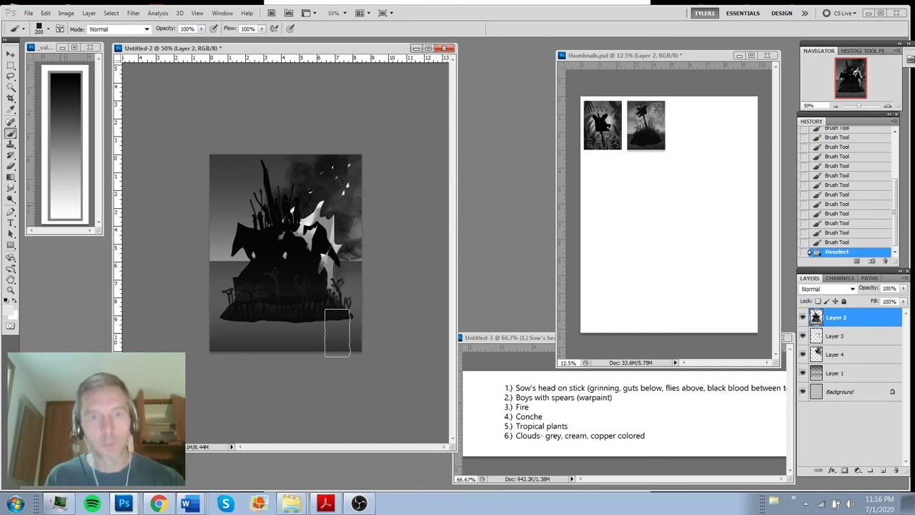
Examine the composition at smaller and larger sizes, and compare it with Layer 2 hidden and shown
key(ctrl+minus)
key(ctrl+minus)
key(ctrl+plus)
key(ctrl+plus)
key(ctrl+plus)
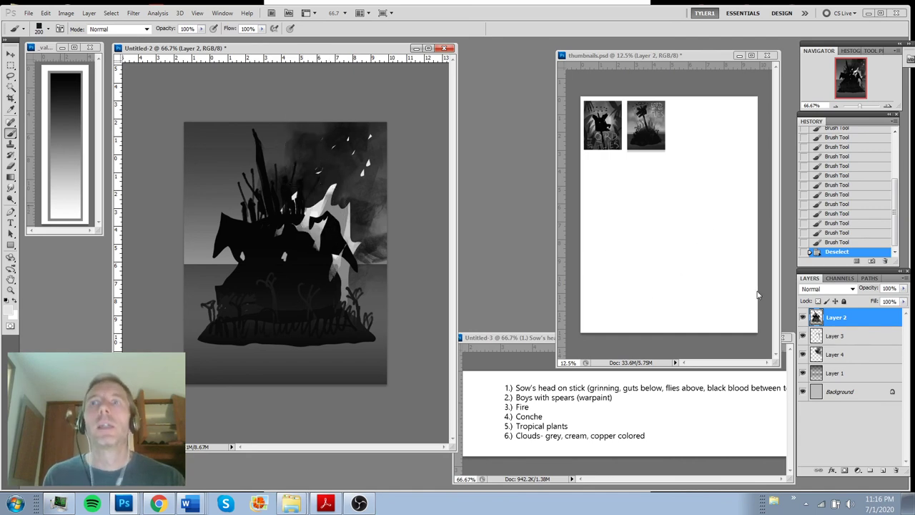
click(802, 317)
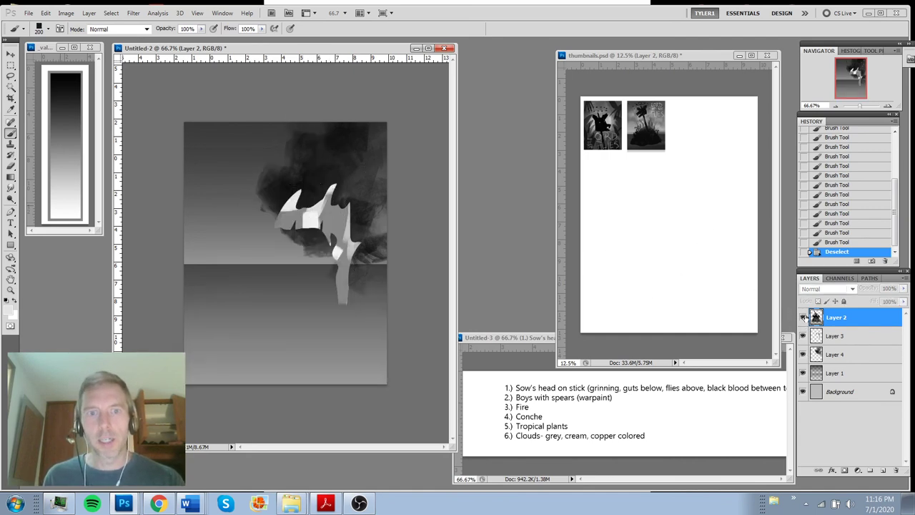
click(802, 318)
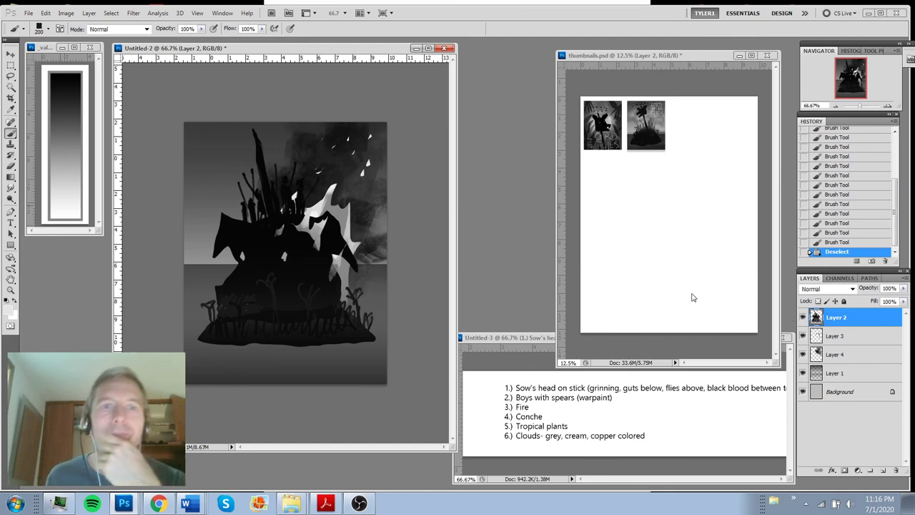
click(801, 317)
click(802, 318)
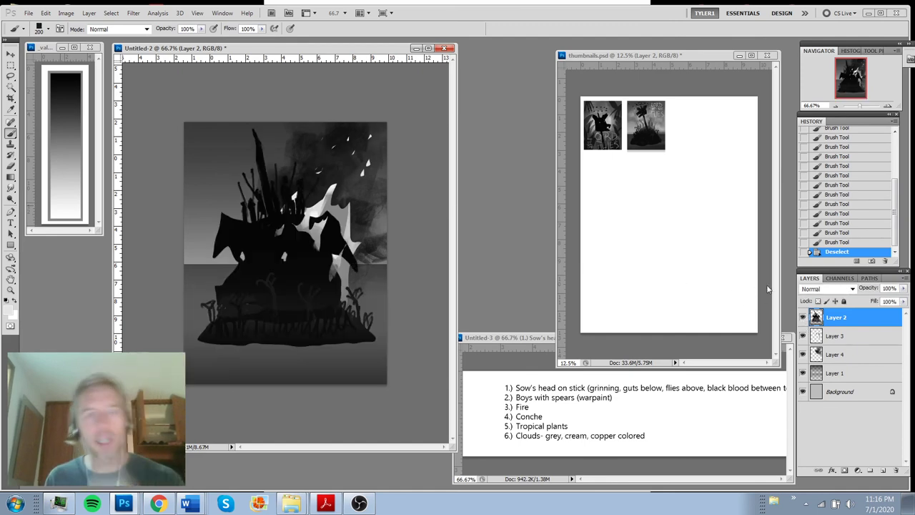
Apply Levels to the smoke on Layer 4 with the midtone input level at 1.00
click(829, 354)
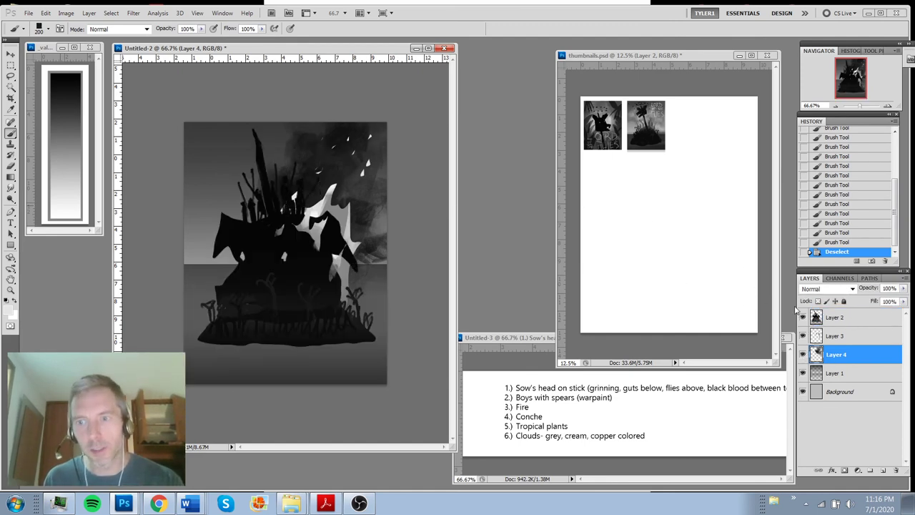
key(ctrl+l)
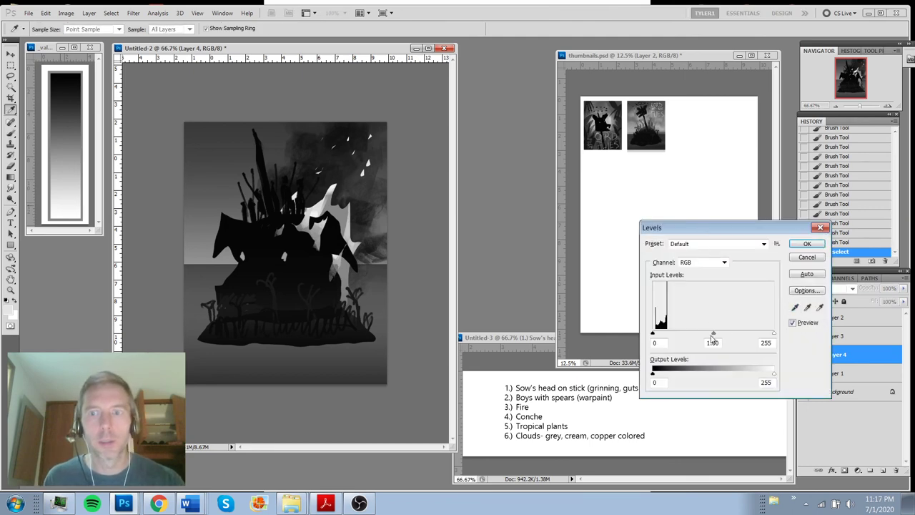
mouse_move(712, 334)
mouse_down()
mouse_move(697, 335)
mouse_move(712, 334)
mouse_up()
click(806, 245)
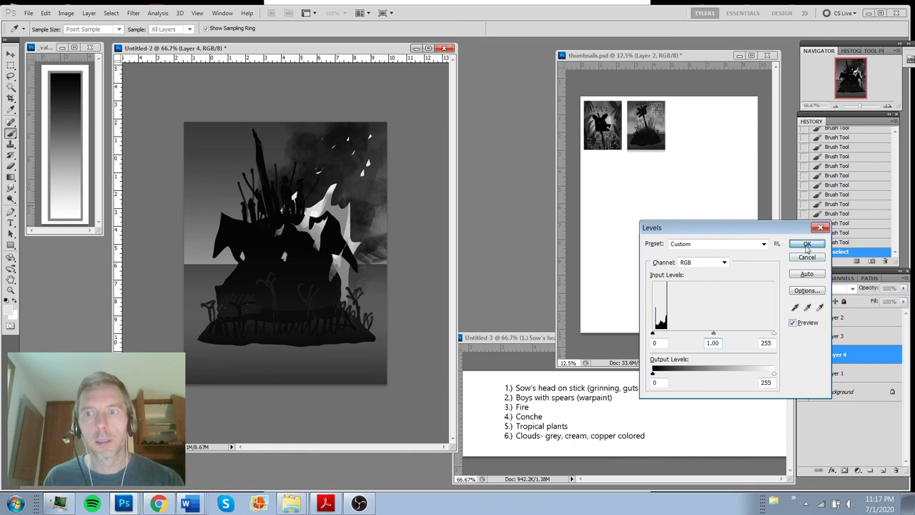
Add a layer mask to Layer 4 and paint out the smoke behind the boys and spears and over the lower island
click(844, 470)
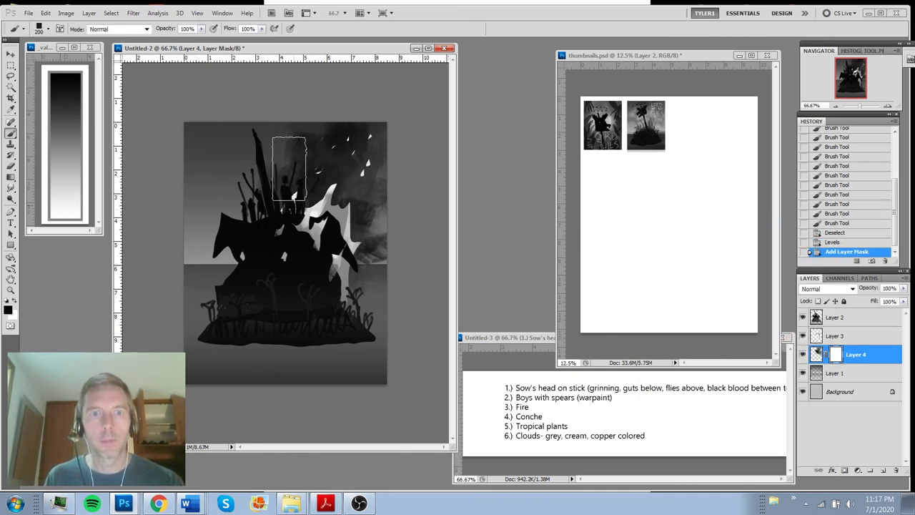
mouse_move(292, 171)
mouse_down()
mouse_move(332, 193)
mouse_move(310, 144)
mouse_up()
mouse_move(309, 149)
mouse_down()
mouse_move(310, 191)
mouse_move(320, 201)
mouse_up()
drag(341, 263, 357, 300)
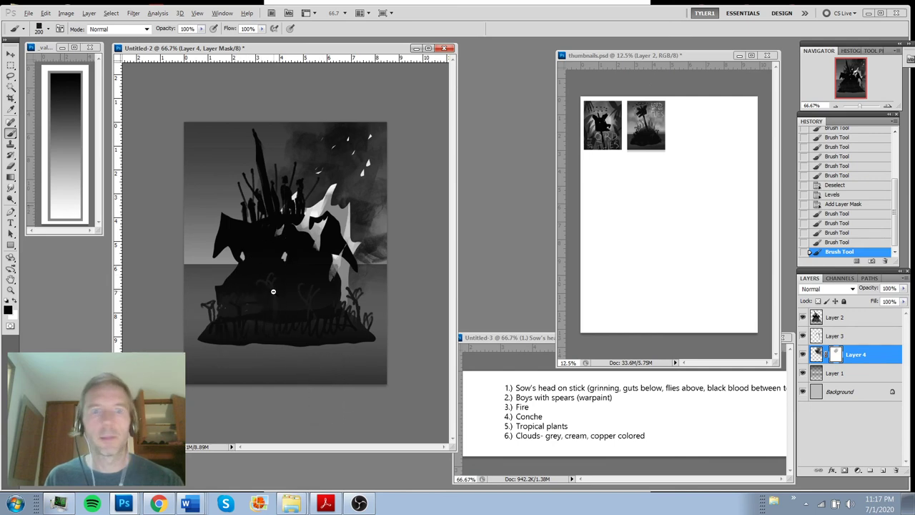
Try merging Layer 2, Layer 3 and Layer 4 and scaling the merged artwork to 89.47%
key(ctrl+minus)
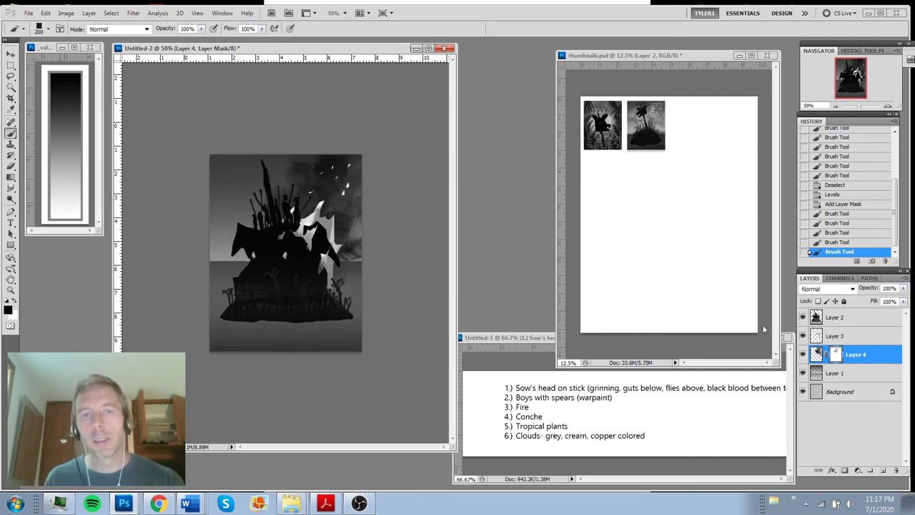
click(847, 319)
shift+click(811, 355)
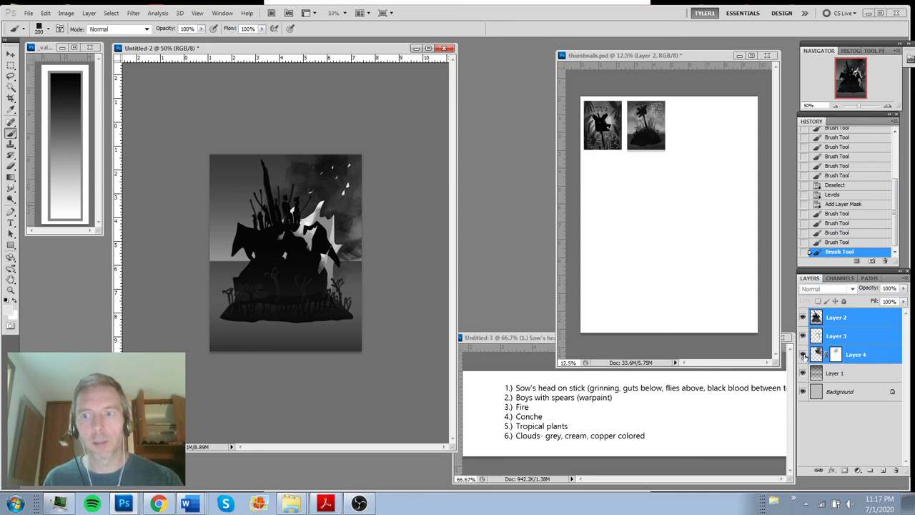
key(ctrl+e)
key(ctrl+t)
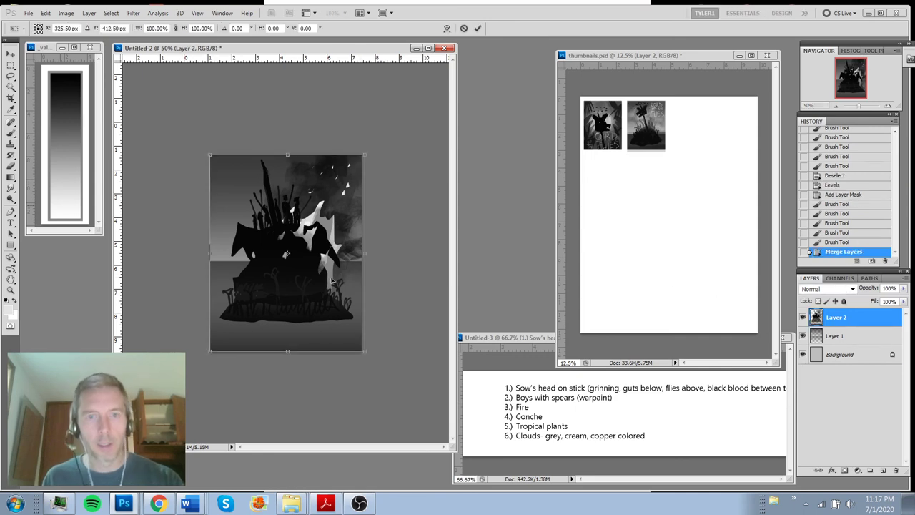
drag(217, 352, 216, 330)
drag(290, 284, 288, 283)
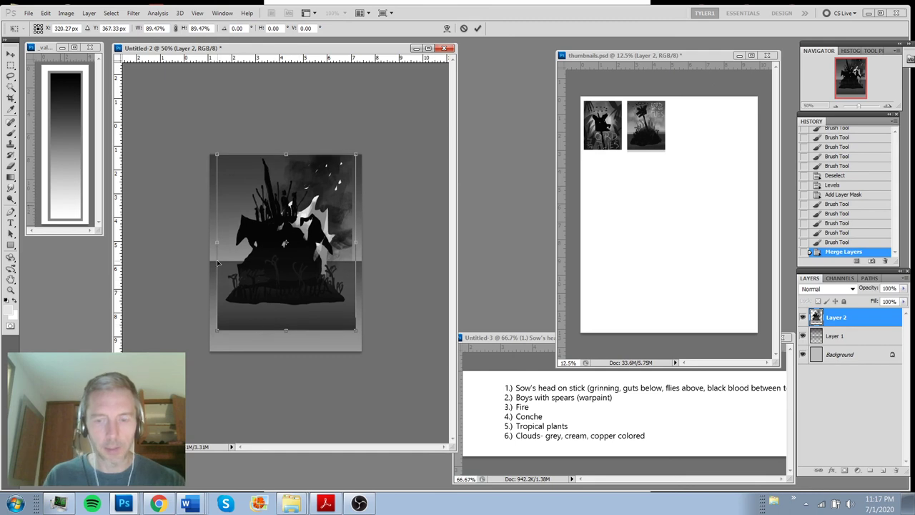
key(Return)
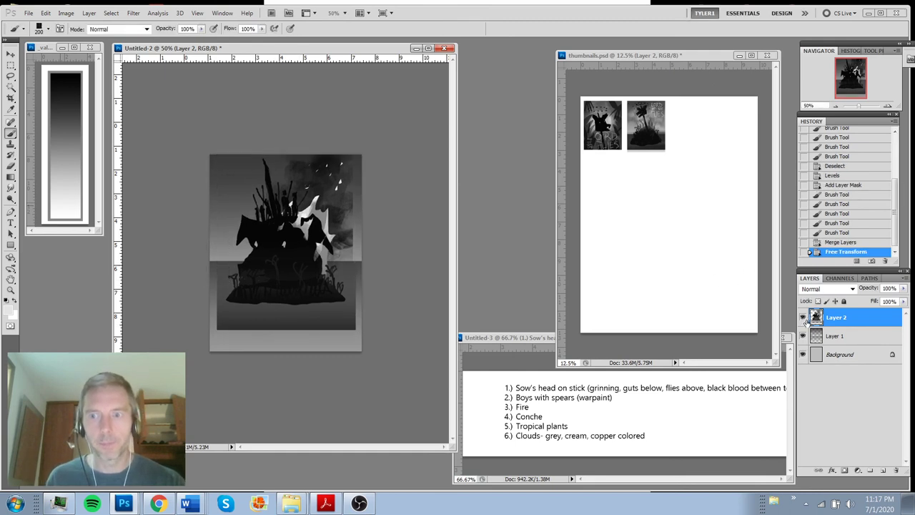
Undo the scaling and the layer merge, and compare the image with Layer 2 hidden and shown
key(ctrl+alt+z)
key(ctrl+alt+z)
click(803, 319)
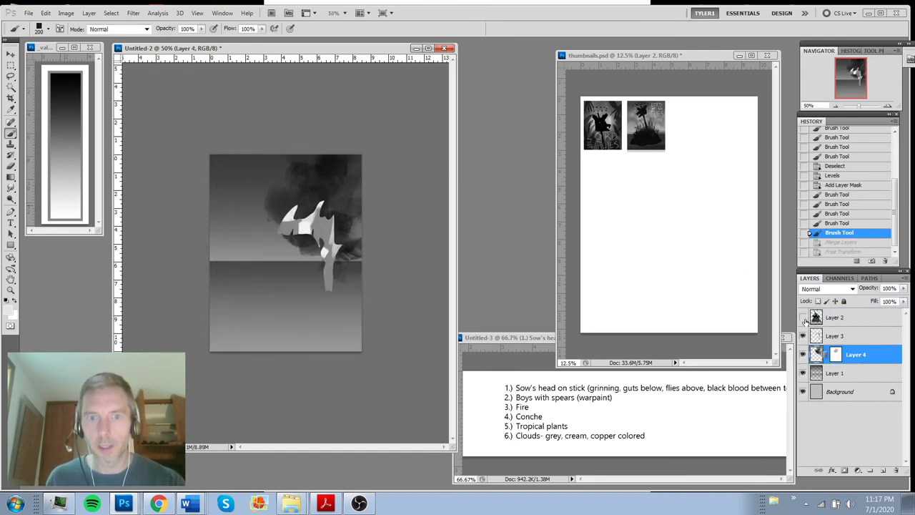
click(802, 319)
Merge Layer 2, Layer 3 and Layer 4, and scale the merged artwork down proportionally against the canvas's upper edge
shift+click(847, 321)
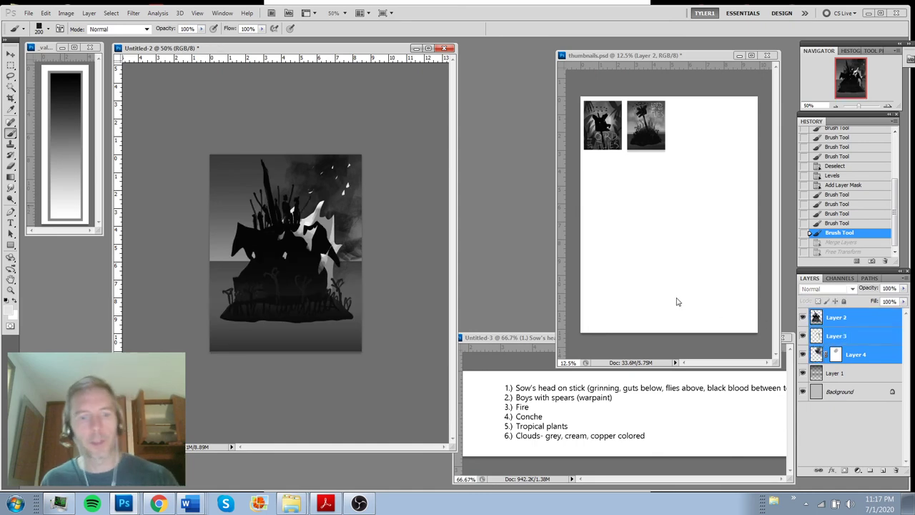
key(ctrl+e)
key(ctrl+t)
drag(213, 353, 242, 277)
key(Return)
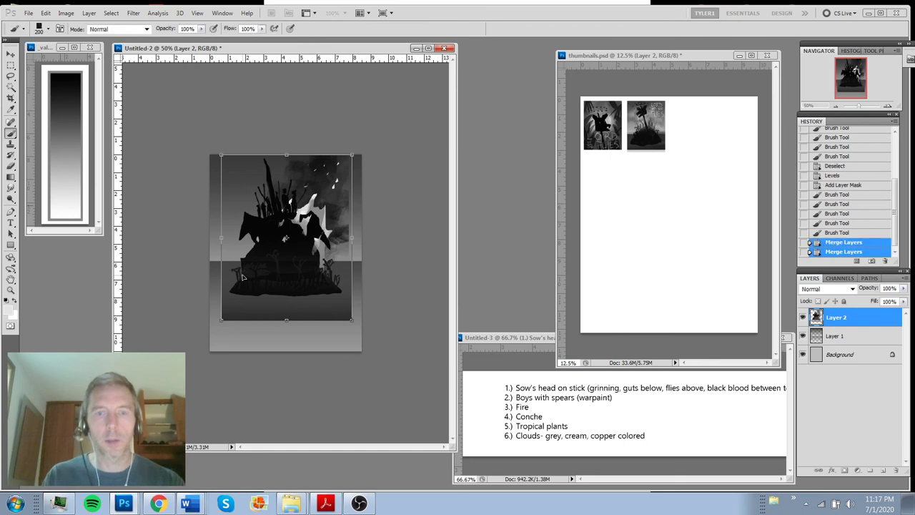
Select the strip of water below the island, stretch it to about 266% height to cover the canvas's lower edge, and deselect
key(m)
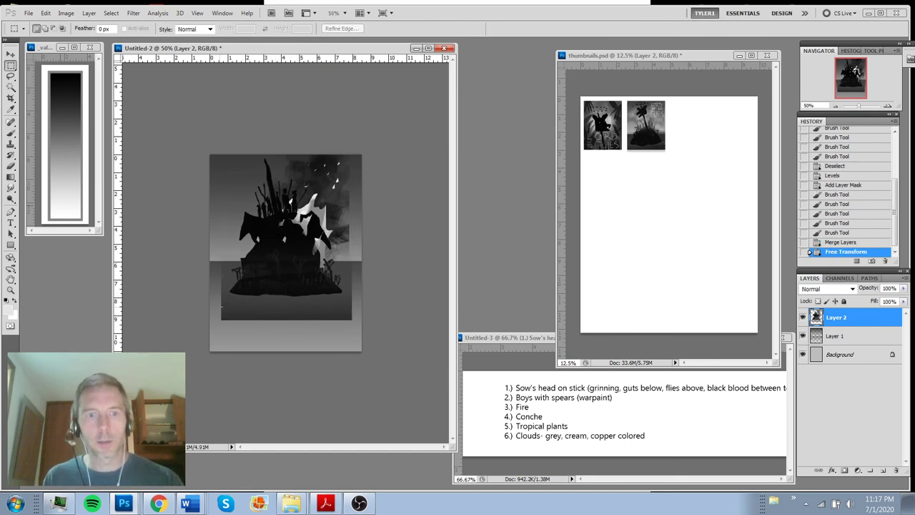
drag(353, 315, 354, 324)
drag(220, 298, 354, 322)
key(ctrl+t)
drag(287, 322, 287, 361)
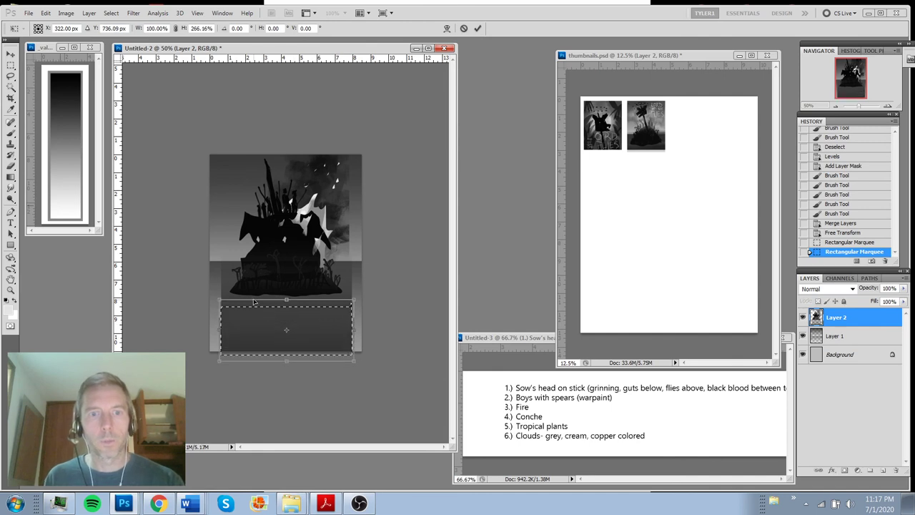
key(Return)
key(ctrl+d)
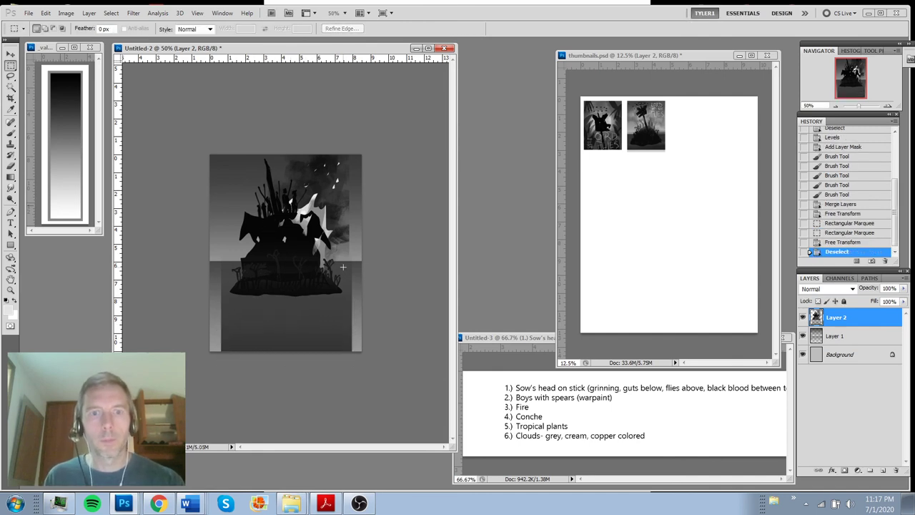
Select a full-height strip at the artwork's smoke side, stretch it to about 243% width past the canvas edge, and deselect
drag(358, 352, 359, 351)
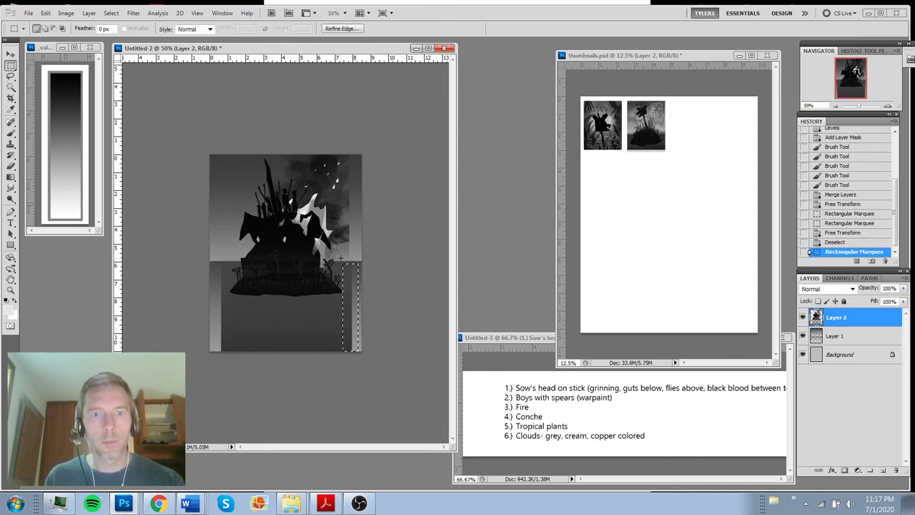
drag(341, 258, 359, 350)
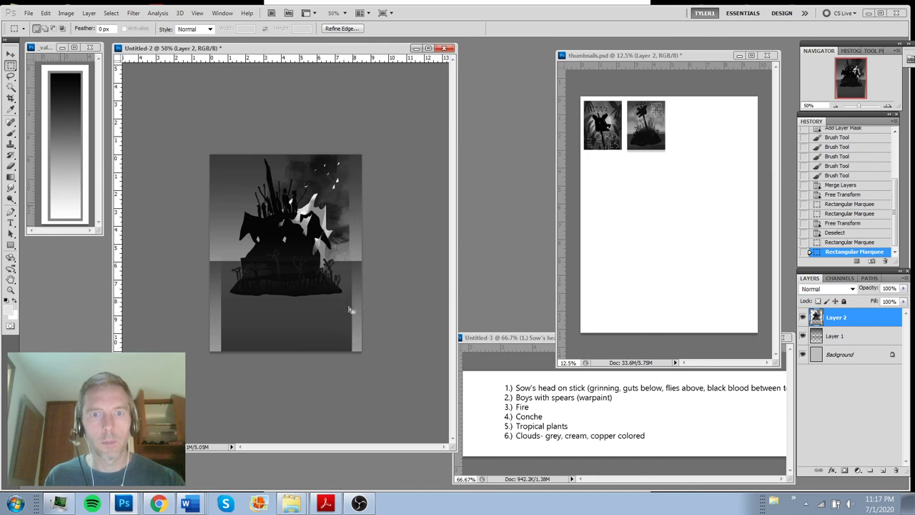
click(349, 309)
drag(341, 155, 359, 351)
key(ctrl+t)
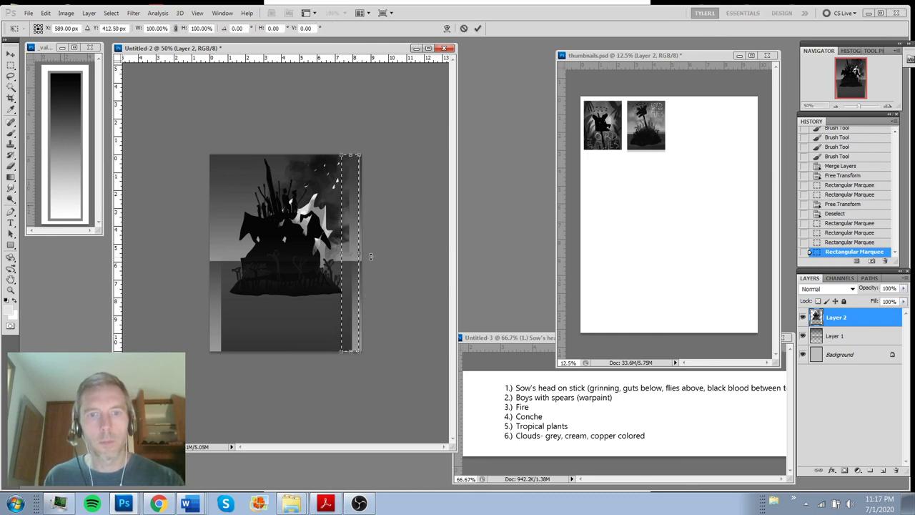
drag(371, 256, 396, 255)
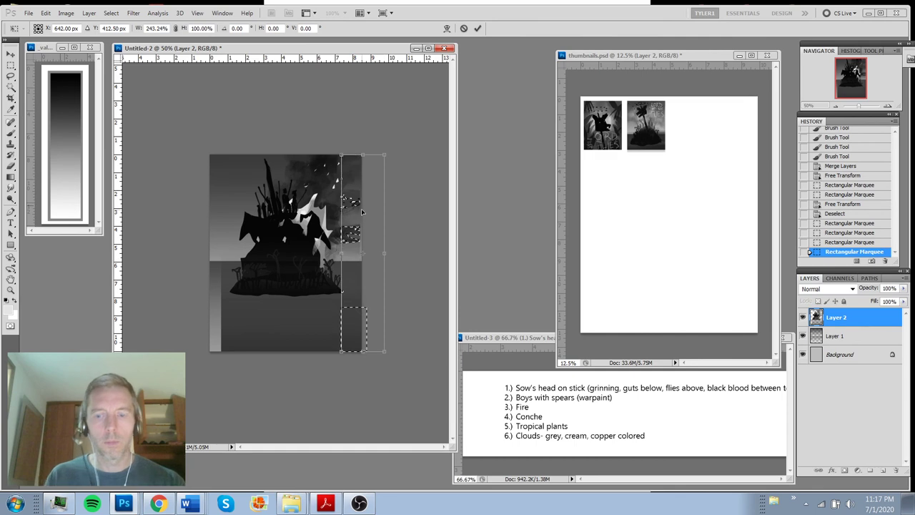
key(Return)
key(ctrl+d)
Select a full-height strip at the artwork's edge opposite the smoke, widen it to fill the canvas gap, and deselect
drag(214, 213, 216, 214)
drag(220, 155, 225, 301)
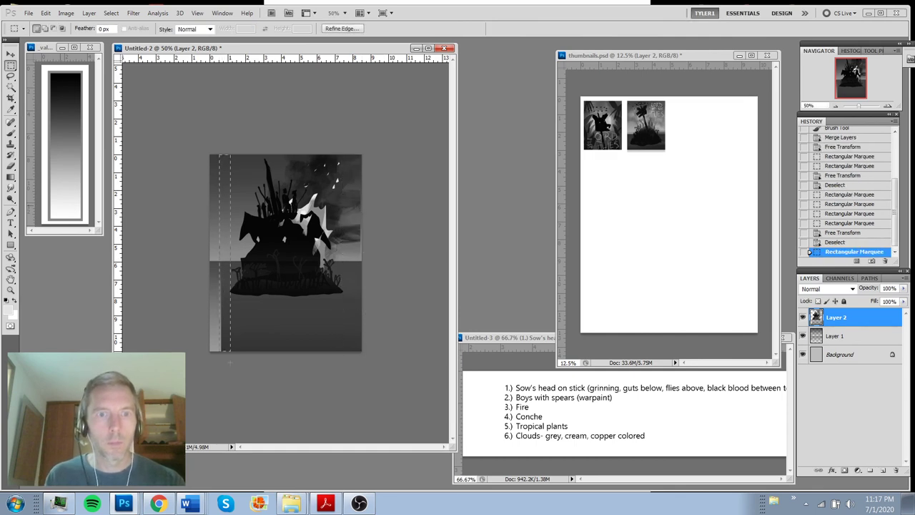
drag(230, 361, 235, 367)
key(ctrl+t)
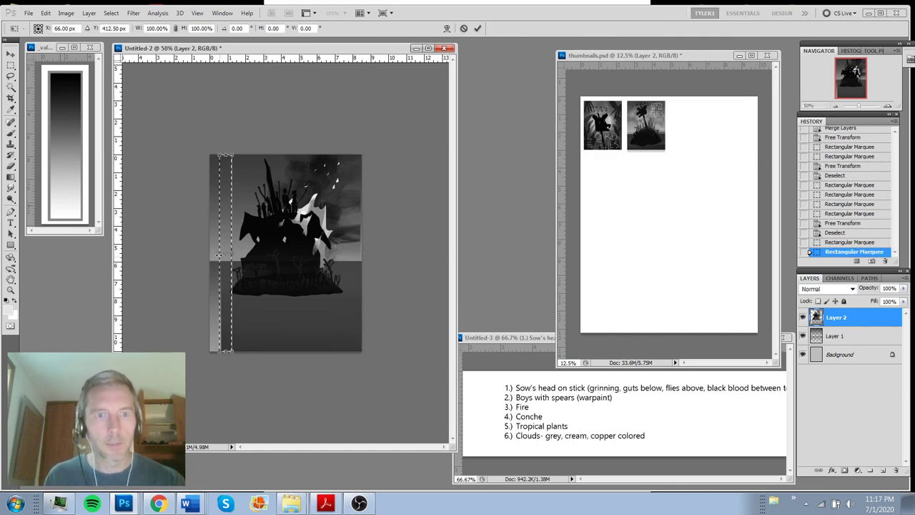
drag(218, 255, 207, 255)
key(Return)
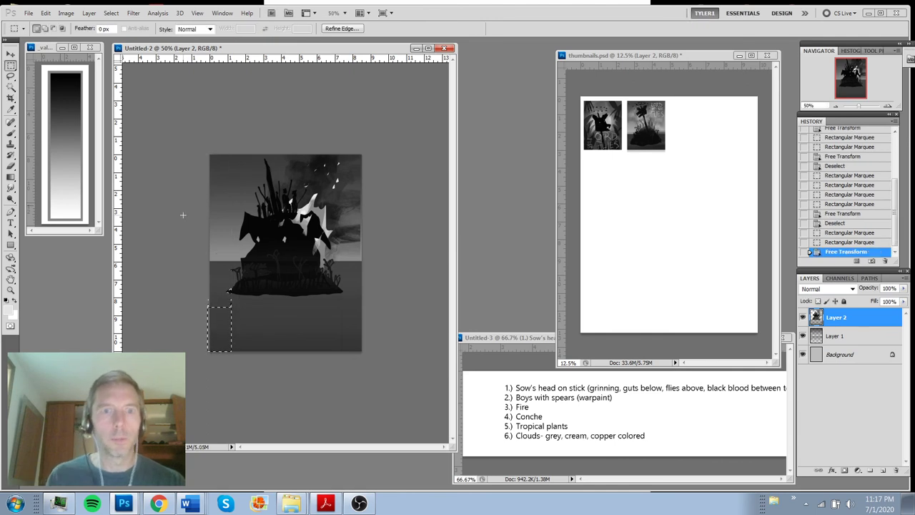
key(ctrl+d)
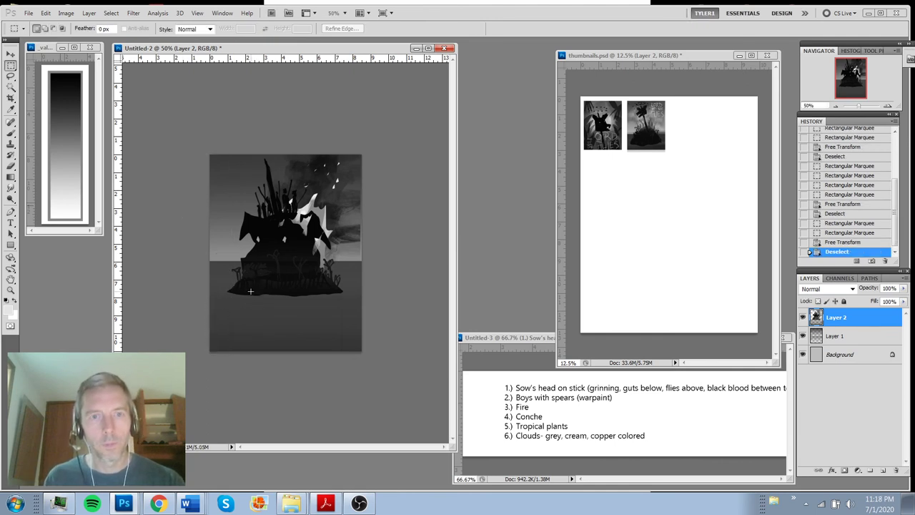
Try shifting the merged artwork on Layer 2 slightly lower, and undo the move
key(v)
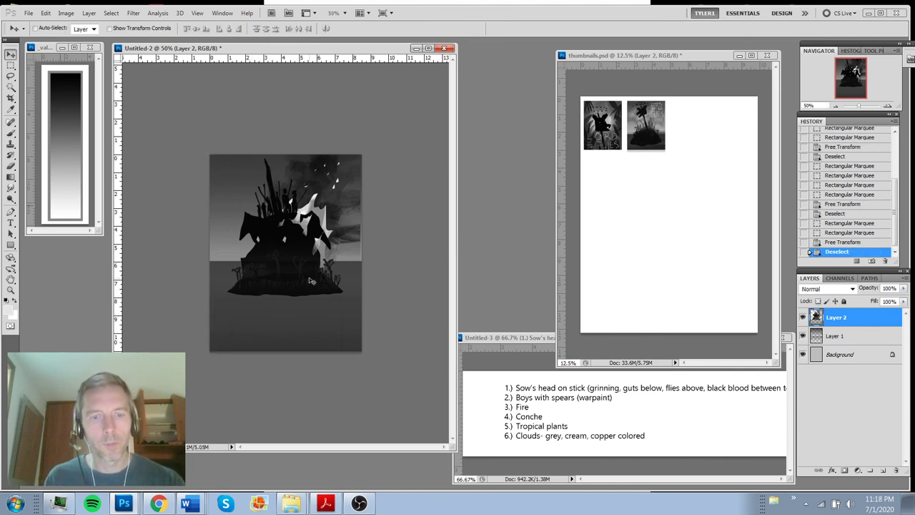
drag(308, 278, 309, 289)
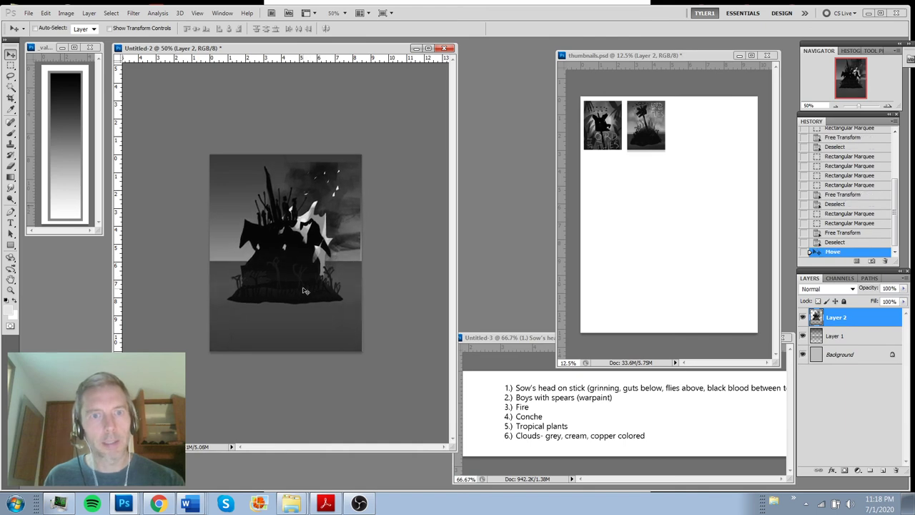
key(ctrl+z)
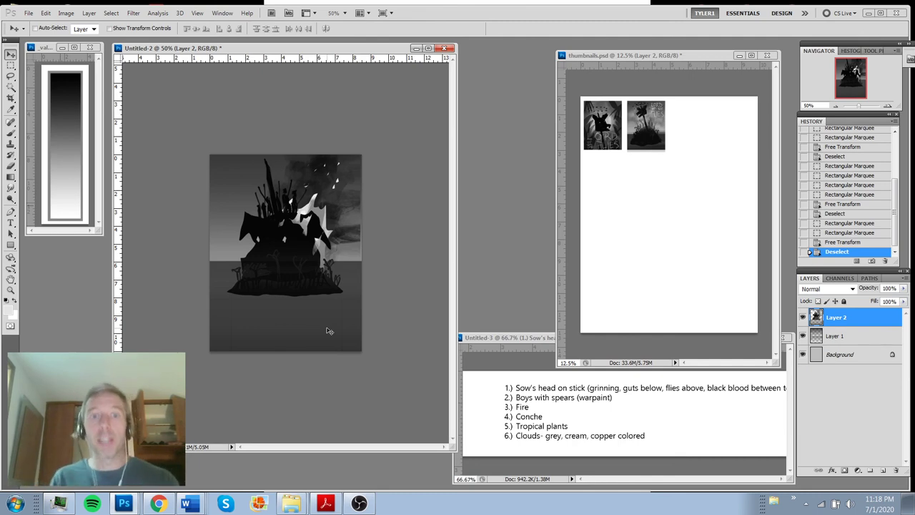
Move the artwork on Layer 2 down to leave more sky above the spears
key(b)
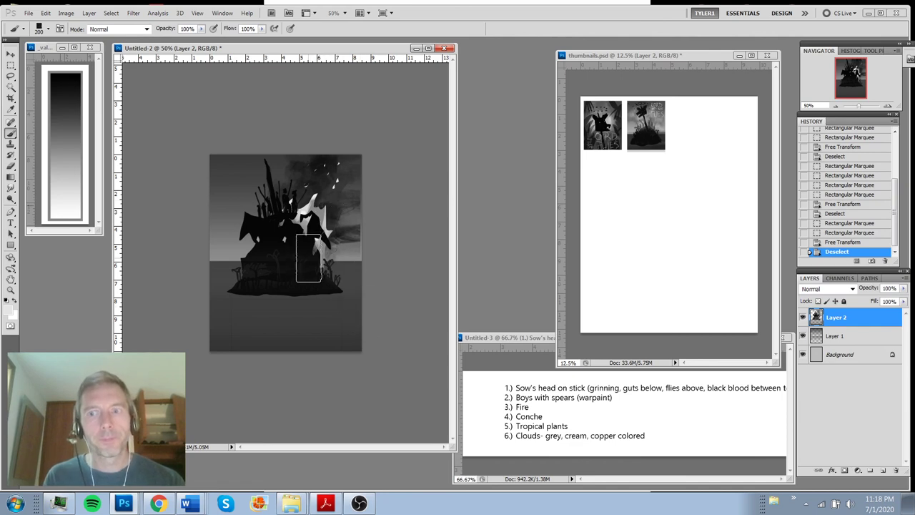
key(v)
drag(311, 253, 312, 272)
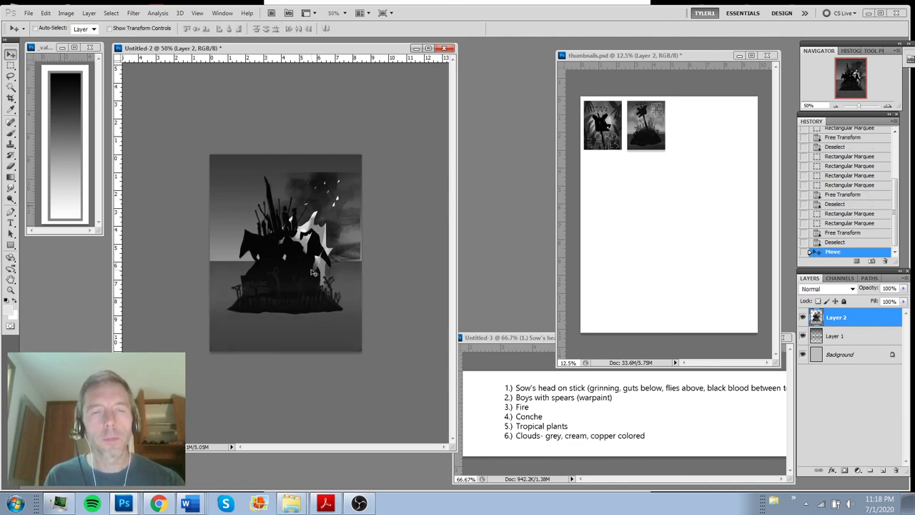
Sample the dark smoke grey and brush smoke into the sky above the embers and down the canvas edge beside the fire
key(b)
alt+click(326, 177)
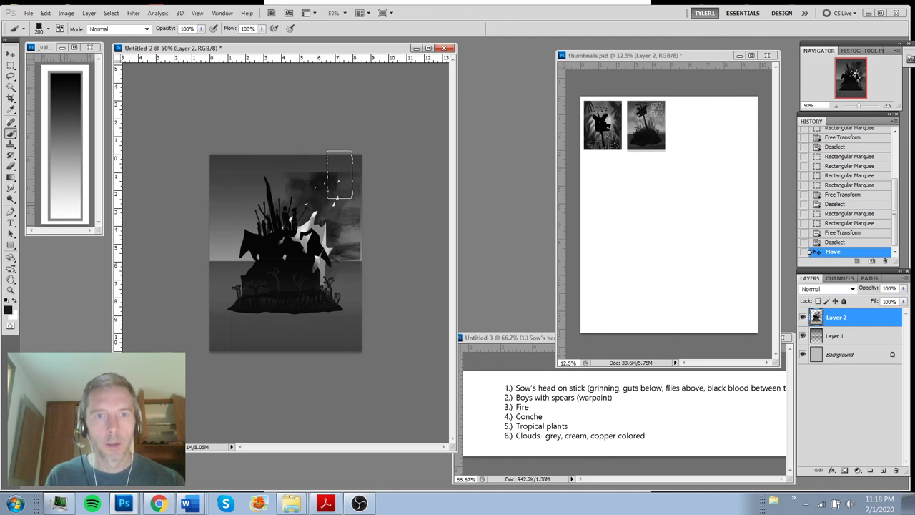
drag(334, 166, 355, 152)
click(358, 163)
click(359, 175)
click(357, 187)
click(349, 188)
click(359, 186)
click(363, 220)
click(351, 243)
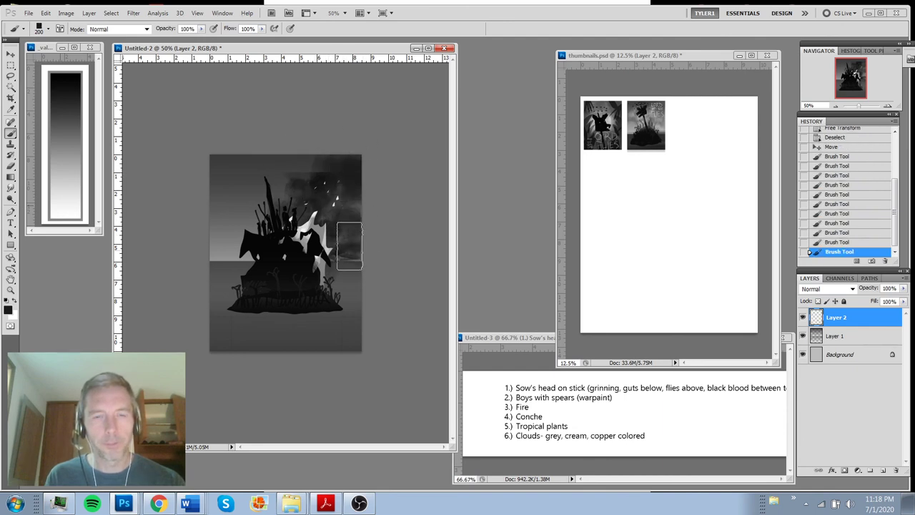
click(347, 262)
click(334, 283)
click(345, 288)
click(350, 237)
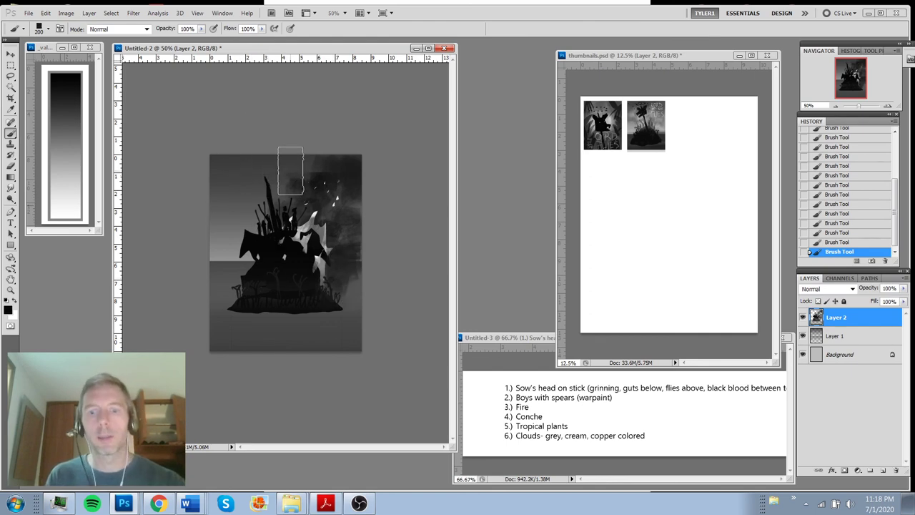
Reduce the brush size to 15 and dab small dark flies across the sky around the spear tips
key(bracketleft)
key(bracketleft)
key(bracketleft)
key(bracketleft)
key(bracketleft)
key(bracketleft)
key(bracketleft)
key(bracketleft)
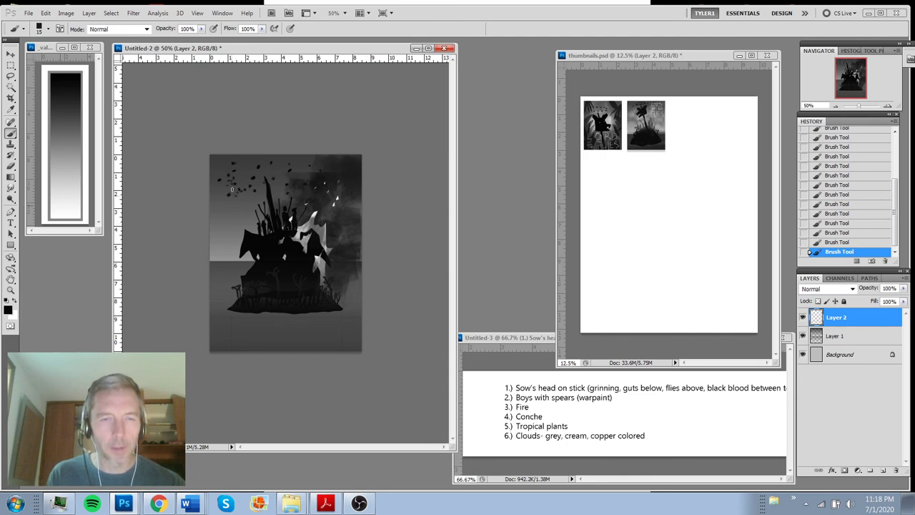
click(263, 168)
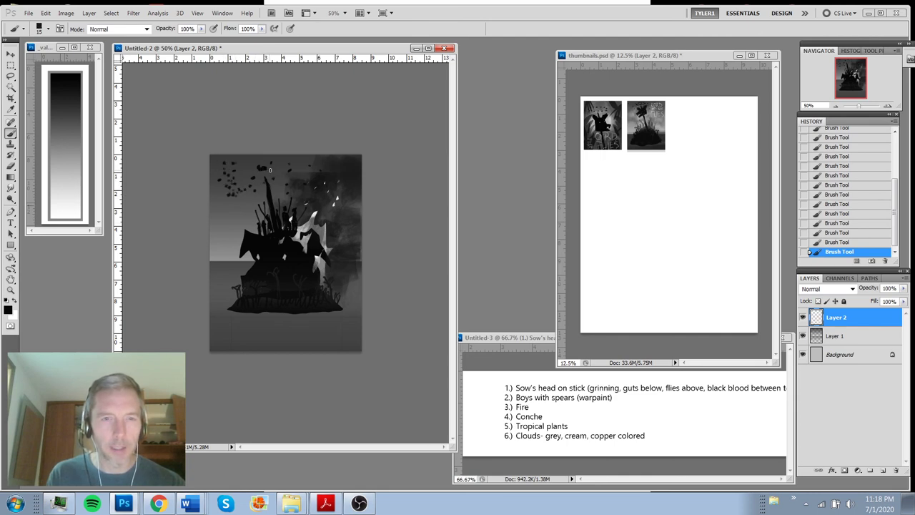
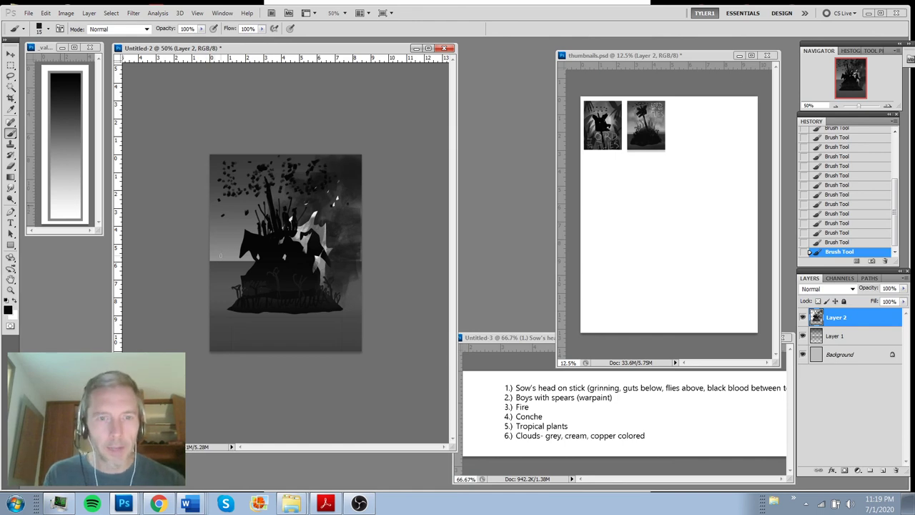
Try lettering OF THE in black across the horizon on either side of the island, and undo the strokes
drag(212, 259, 223, 259)
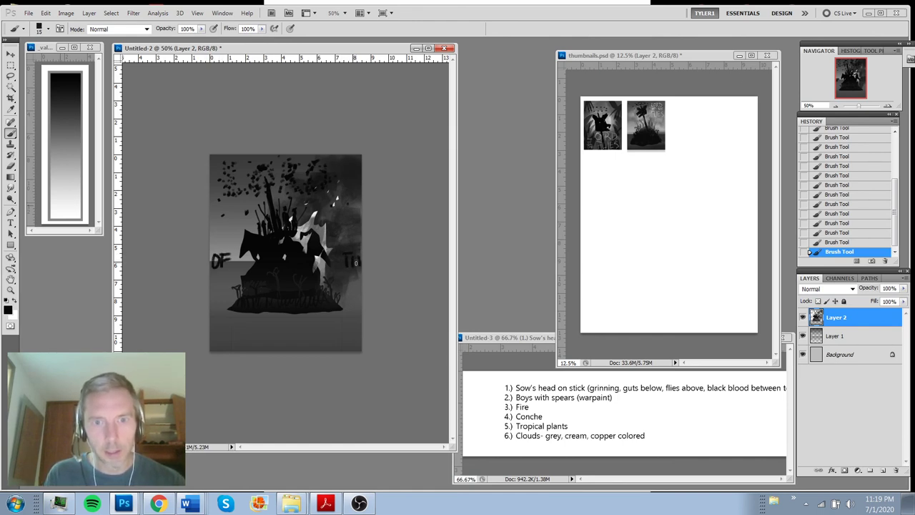
key(ctrl+alt+z)
key(ctrl+alt+z)
key(ctrl+alt+z)
key(ctrl+alt+z)
key(ctrl+alt+z)
key(ctrl+alt+z)
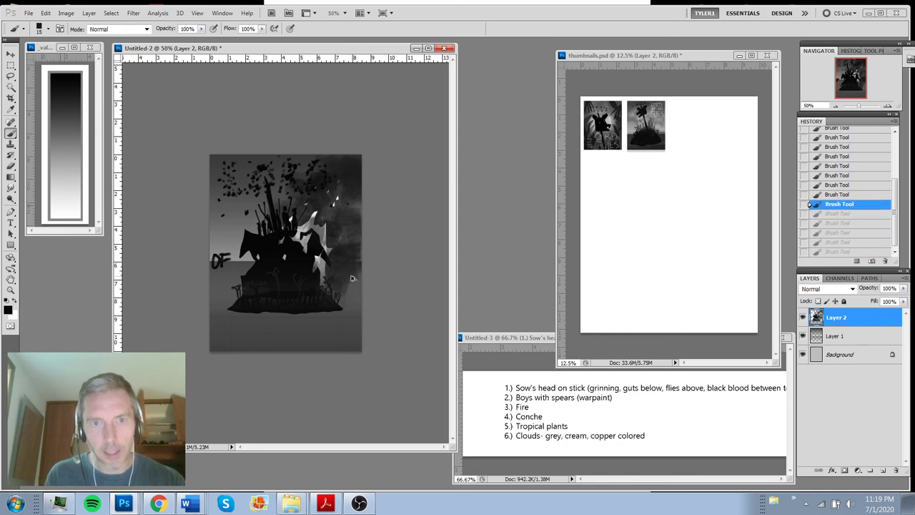
key(ctrl+alt+z)
key(ctrl+alt+z)
key(ctrl+alt+z)
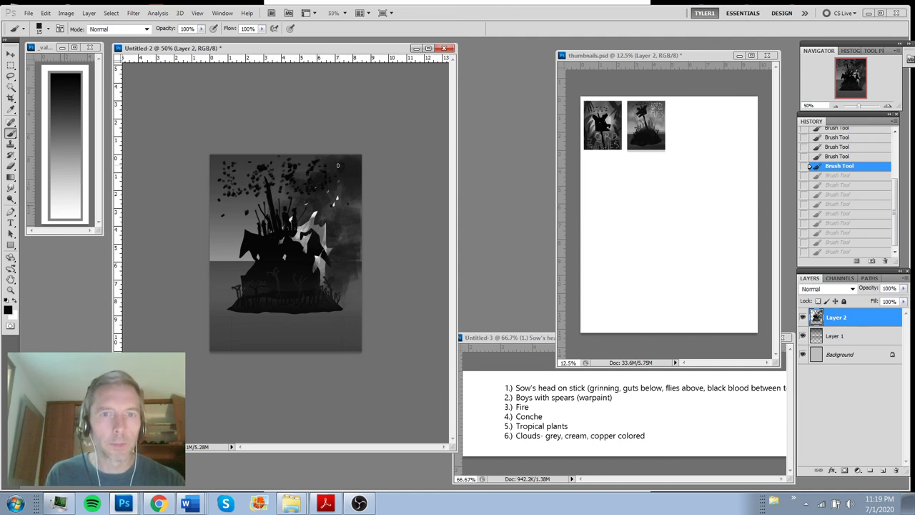
Letter OF THE in black on two lines in the smoky upper corner of the sky beside the flies
key(ctrl+shift+z)
key(ctrl+shift+z)
key(ctrl+shift+z)
key(ctrl+shift+z)
key(ctrl+shift+z)
key(ctrl+shift+z)
key(ctrl+shift+z)
key(ctrl+shift+z)
key(ctrl+shift+z)
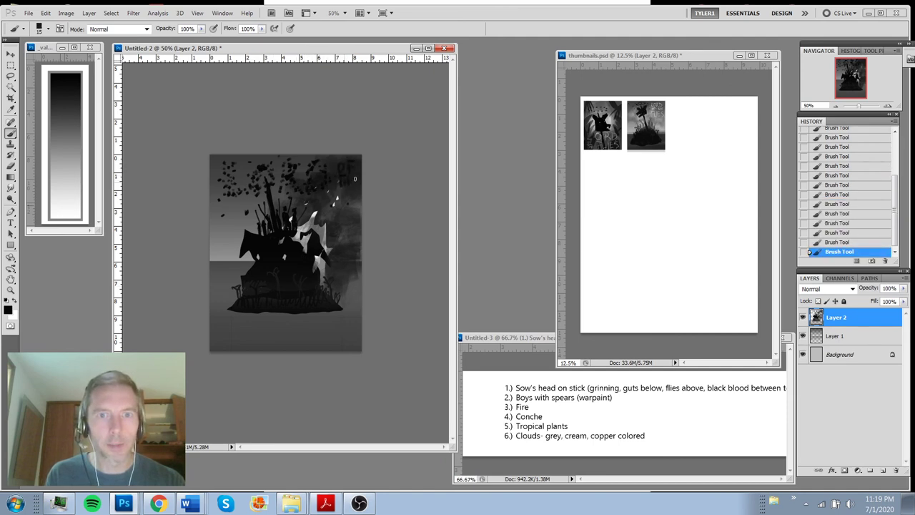
drag(356, 182, 359, 218)
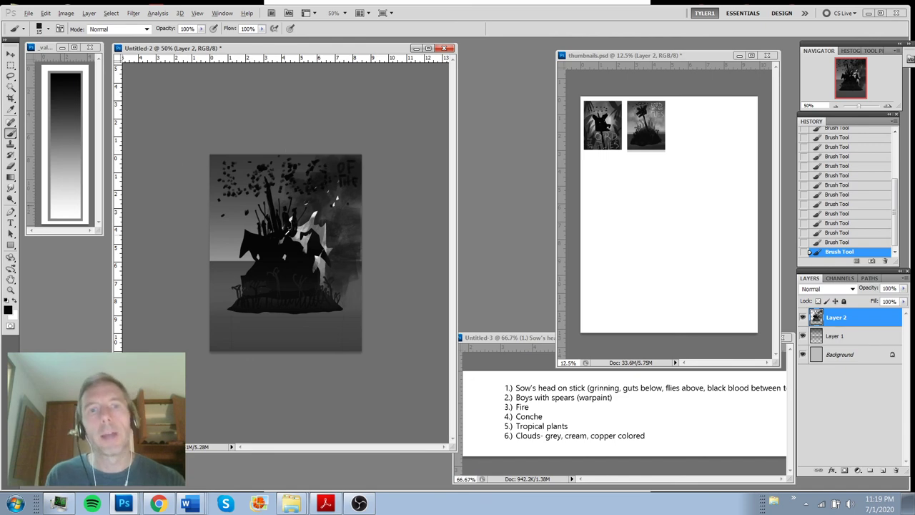
Sample light grey from the fire and paint a winding trickle from the sow's head down the island, branching at its base
alt+click(302, 227)
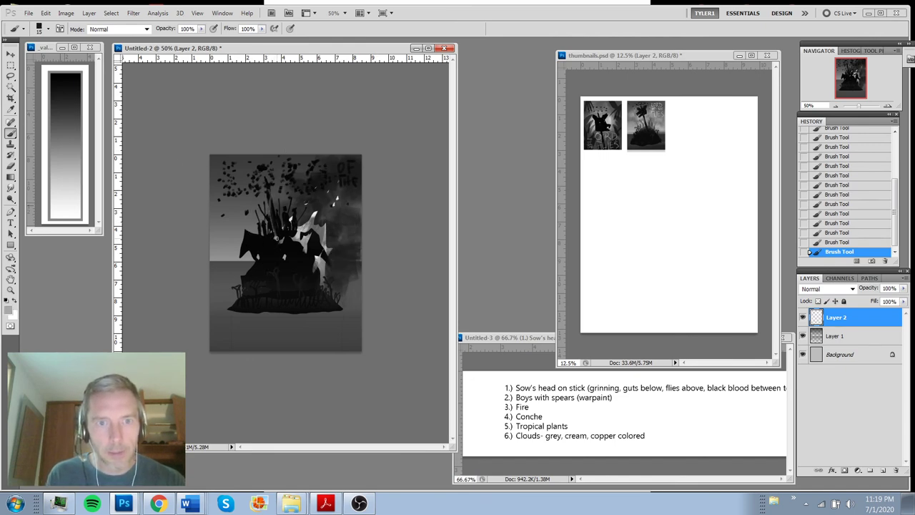
mouse_move(269, 285)
mouse_down()
mouse_move(258, 300)
mouse_move(270, 285)
mouse_up()
key(ctrl+alt+z)
key(ctrl+alt+z)
key(ctrl+alt+z)
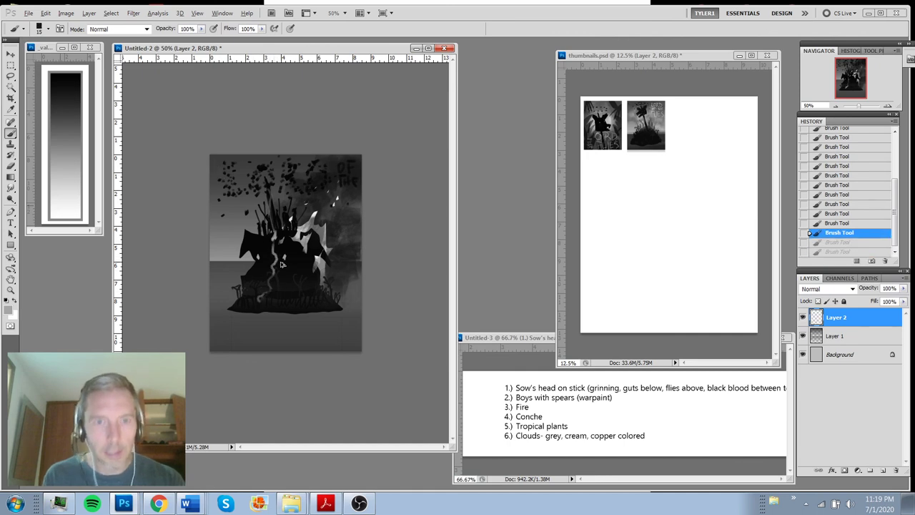
key(ctrl+shift+z)
key(ctrl+shift+z)
key(ctrl+shift+z)
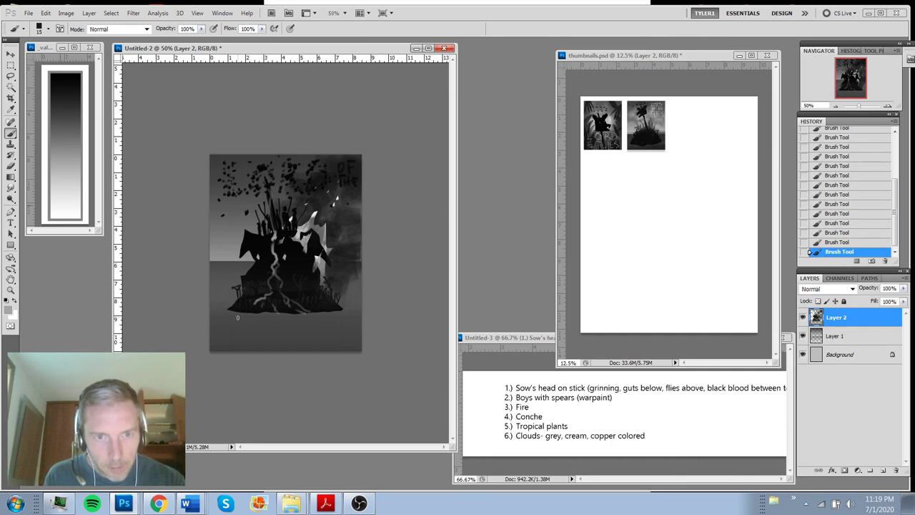
Letter FLIES in light grey along the bottom of the canvas, connecting the trickles to the letters
mouse_move(236, 317)
mouse_down()
mouse_move(233, 317)
mouse_move(251, 320)
mouse_move(229, 326)
mouse_move(249, 326)
mouse_move(255, 317)
mouse_move(244, 344)
mouse_move(290, 328)
mouse_move(302, 338)
mouse_move(323, 326)
mouse_move(334, 337)
mouse_move(304, 314)
mouse_move(333, 312)
mouse_up()
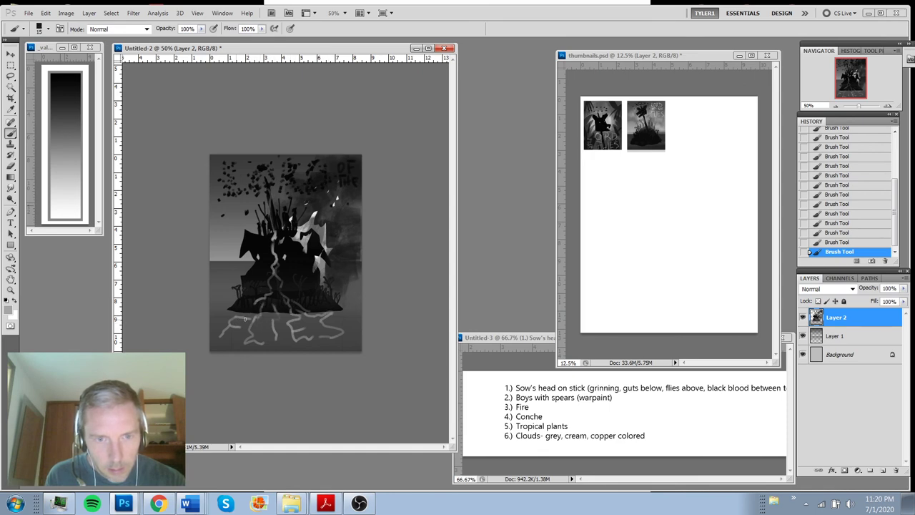
drag(252, 309, 213, 343)
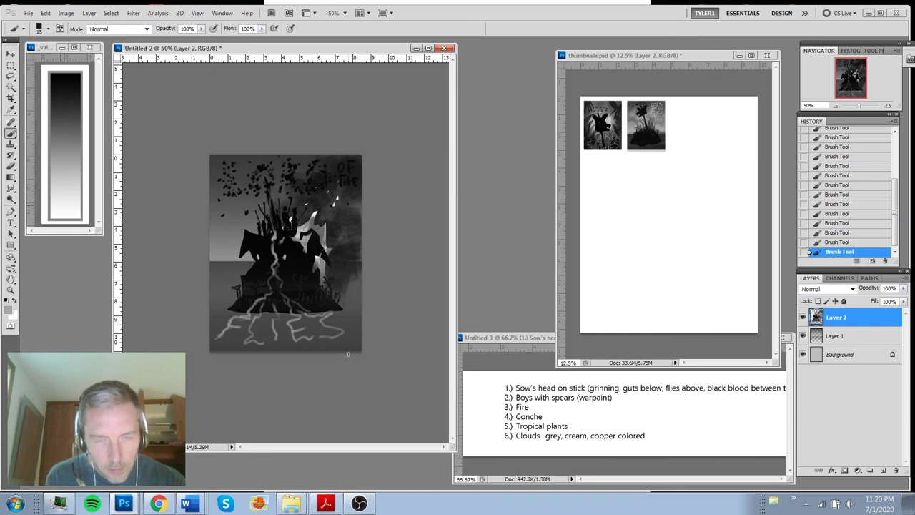
key(ctrl+minus)
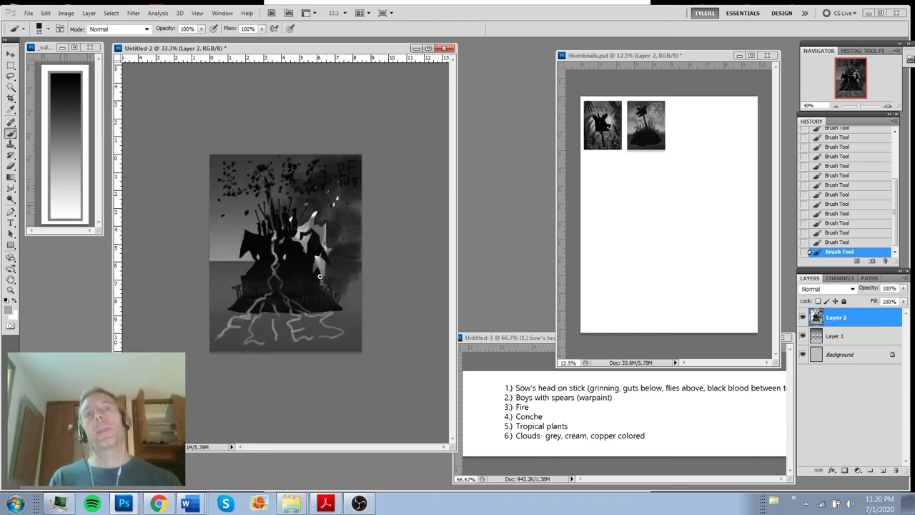
key(ctrl+plus)
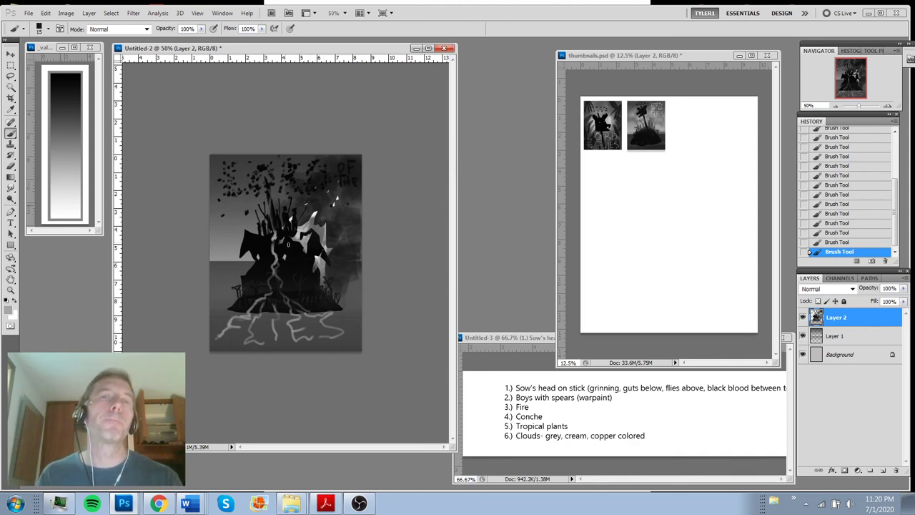
Merge Layer 1 and Layer 2 of the island composition into one layer
click(852, 342)
shift+click(864, 316)
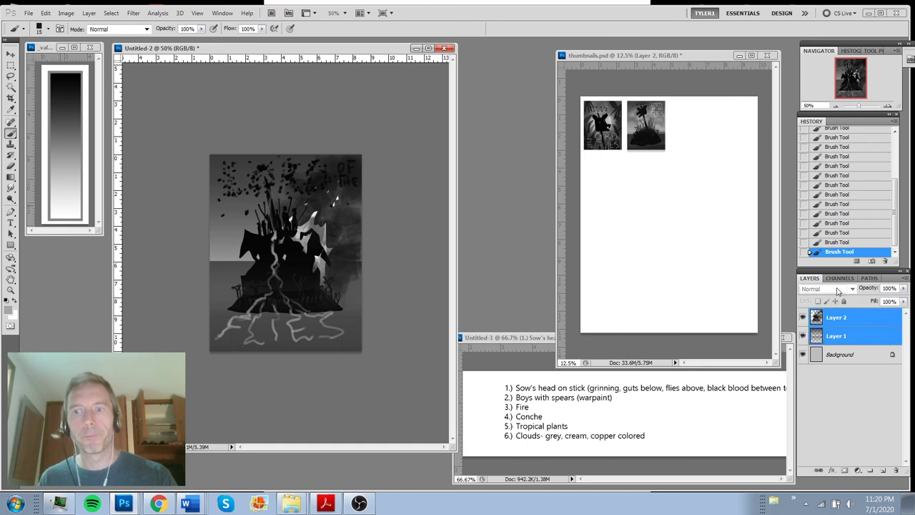
key(ctrl+e)
Try placing the merged composition beside the second thumbnail in an enlarged thumbnails.psd window, and undo the placement
key(v)
drag(290, 265, 684, 134)
key(ctrl+plus)
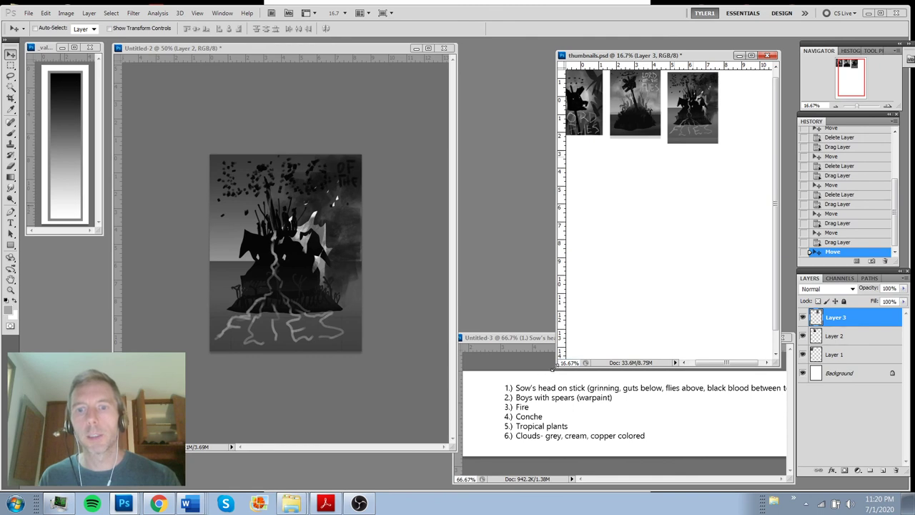
drag(552, 369, 471, 427)
drag(655, 155, 655, 149)
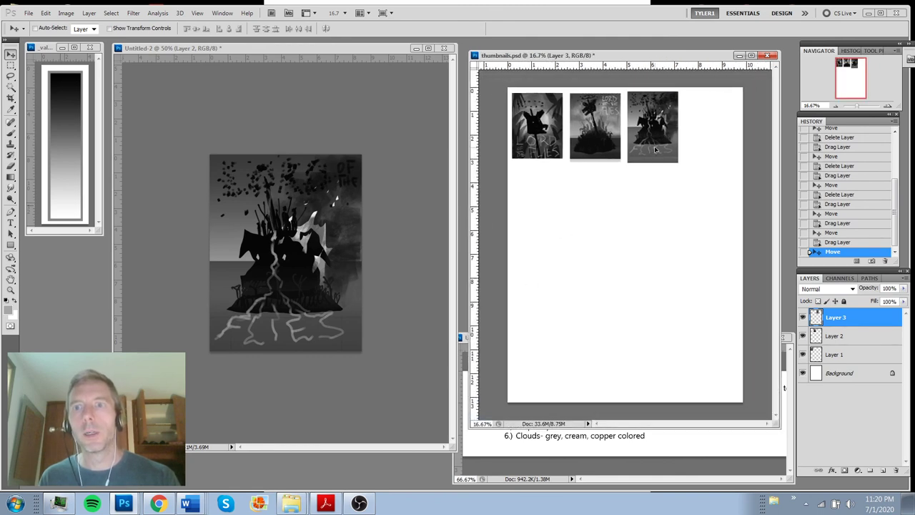
key(ctrl+alt+z)
key(ctrl+alt+z)
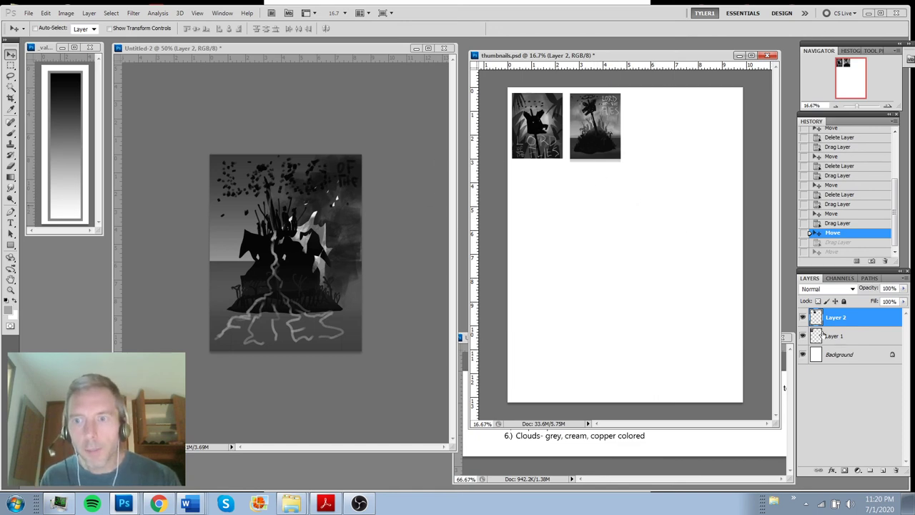
Erase the excess strip below the second thumbnail on Layer 2 of thumbnails.psd using a rectangular selection, and deselect
click(802, 316)
click(802, 317)
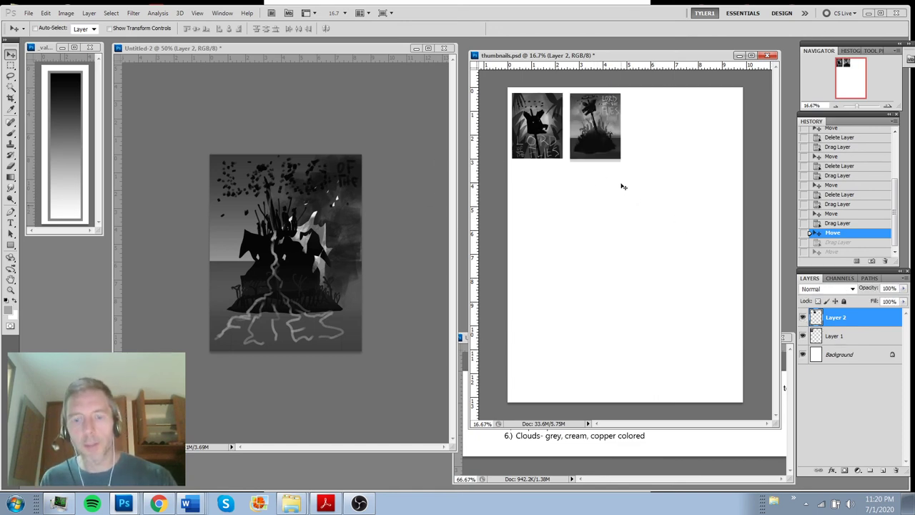
key(m)
drag(577, 162, 566, 159)
key(Delete)
key(ctrl+d)
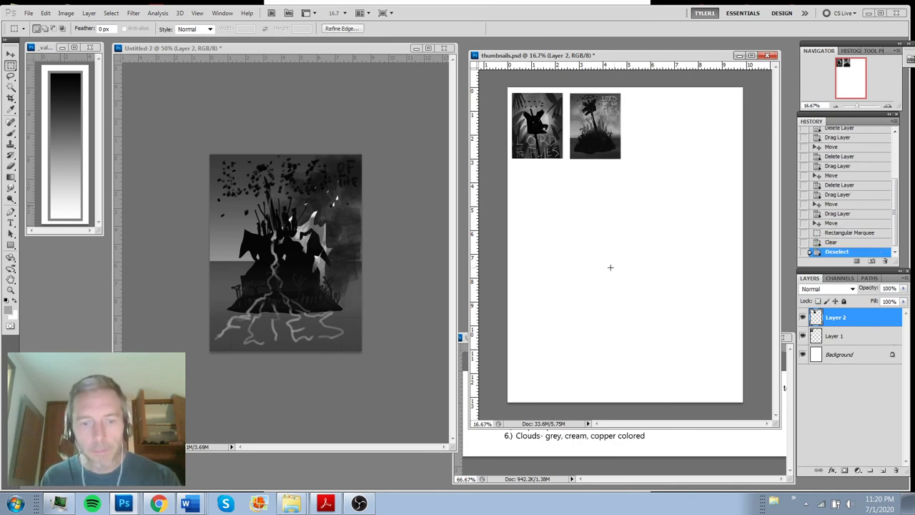
Crop the composition in Untitled-2 to its canvas bounds and place a copy beside the second thumbnail in thumbnails.psd
click(429, 122)
click(10, 98)
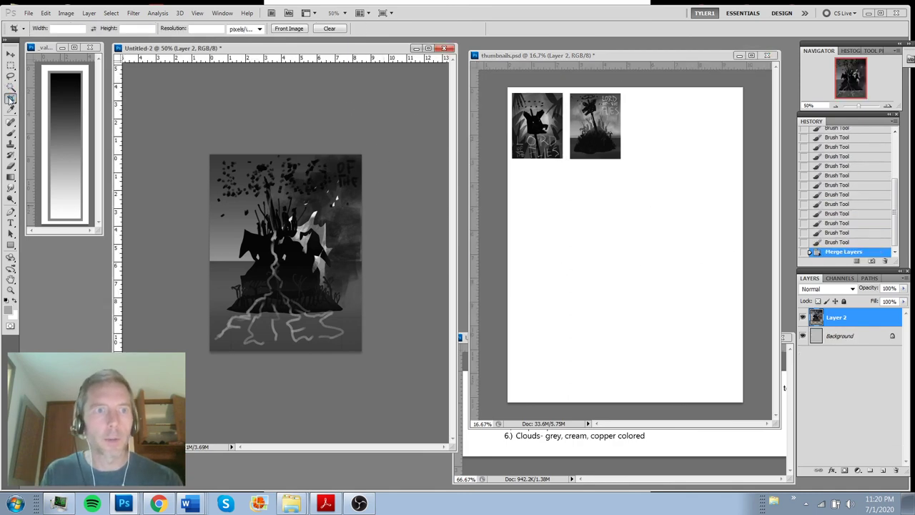
drag(211, 155, 362, 345)
key(Return)
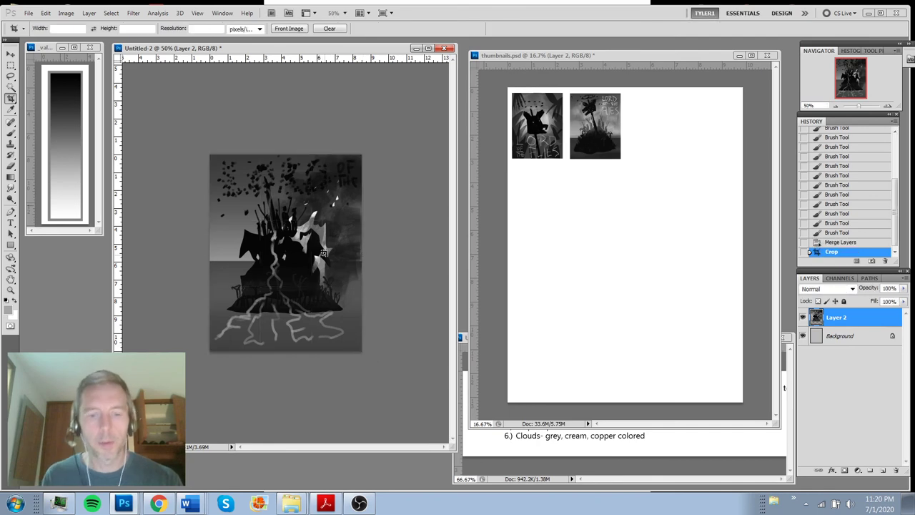
key(v)
drag(328, 267, 652, 148)
Delete the merged Layer 2 from Untitled-2 and add a blank layer for the next thumbnail
click(390, 287)
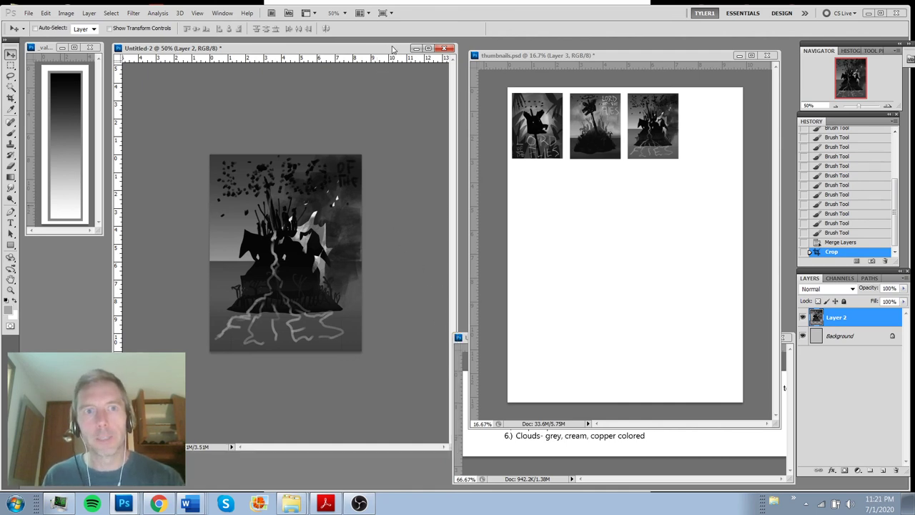
drag(390, 48, 387, 50)
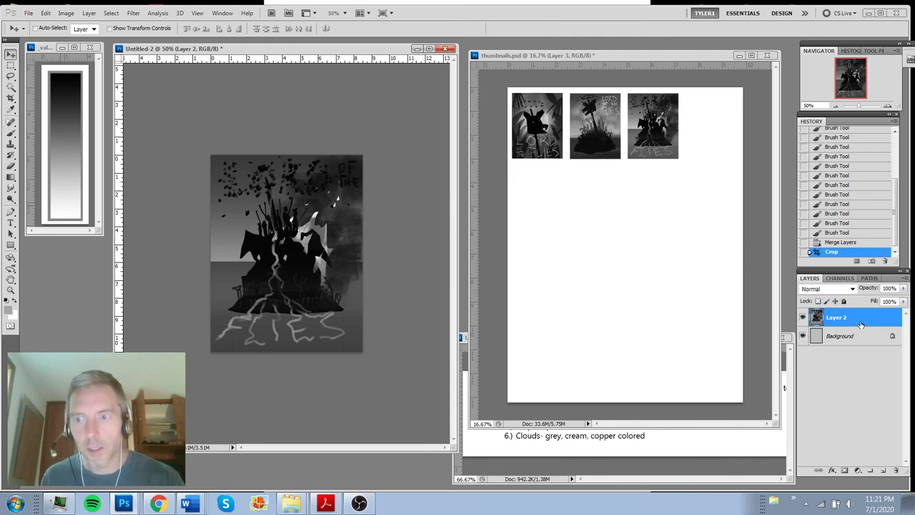
drag(860, 324, 896, 470)
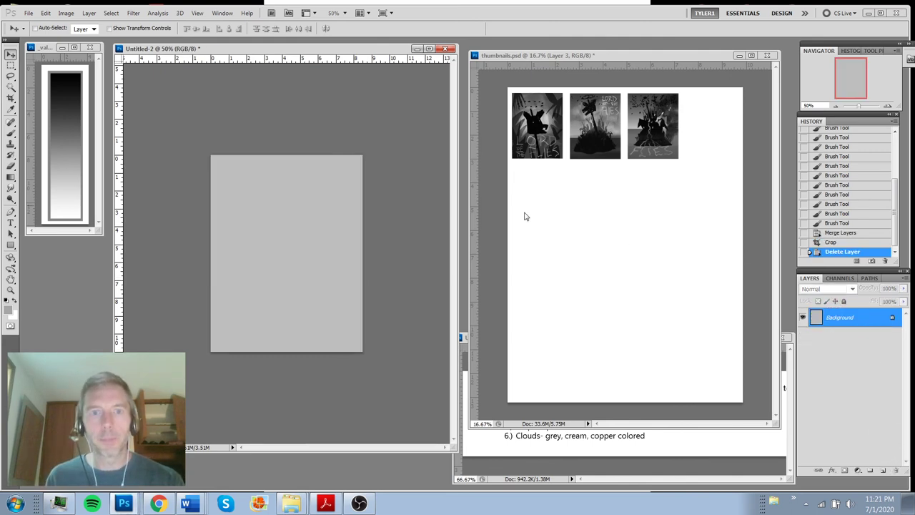
click(883, 470)
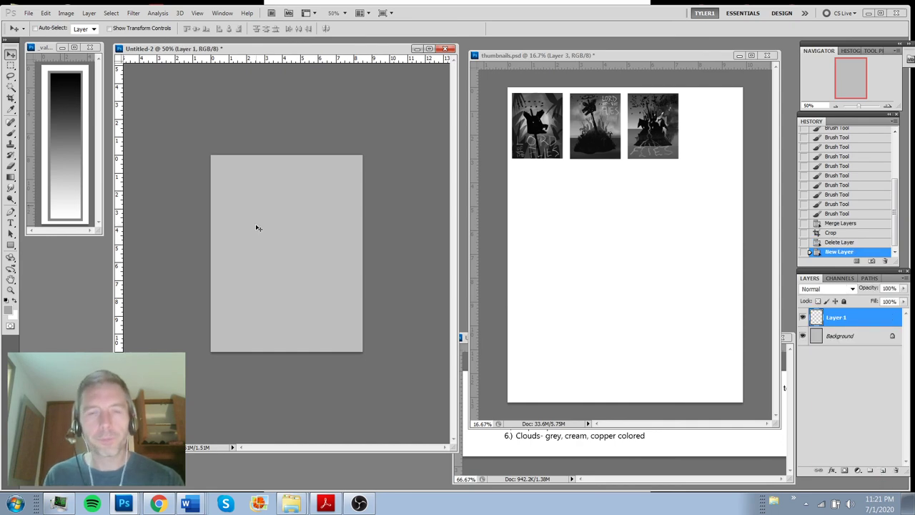
Set the brush size to 40 and sample a dark mid-grey from the value scale, discarding the test stroke
key(b)
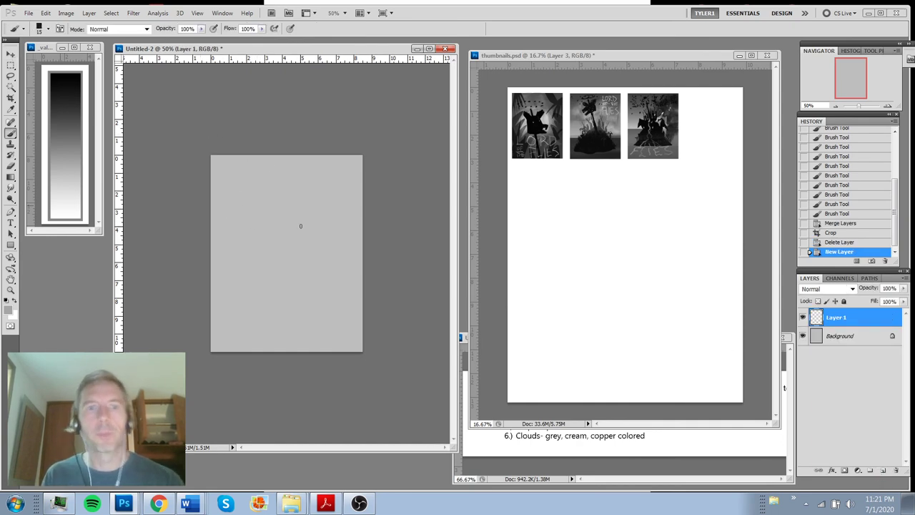
drag(286, 179, 283, 205)
key(ctrl+z)
alt+click(76, 92)
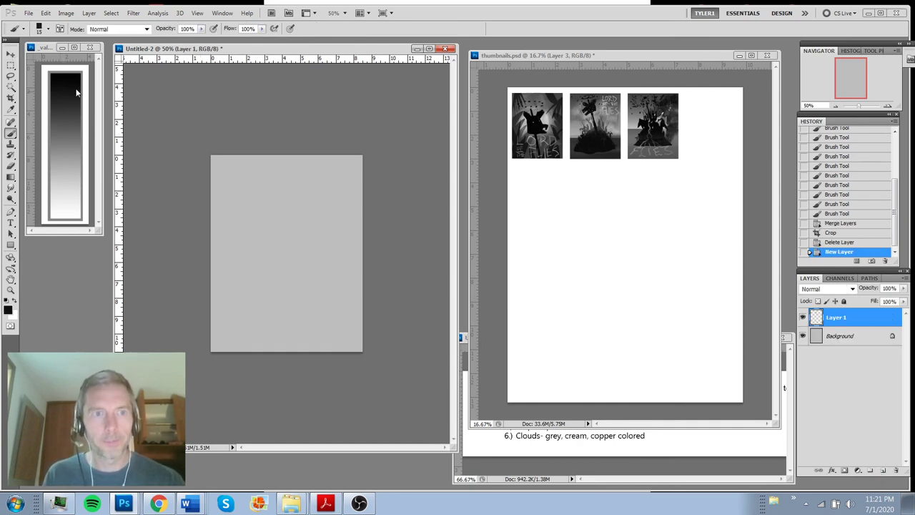
alt+click(64, 136)
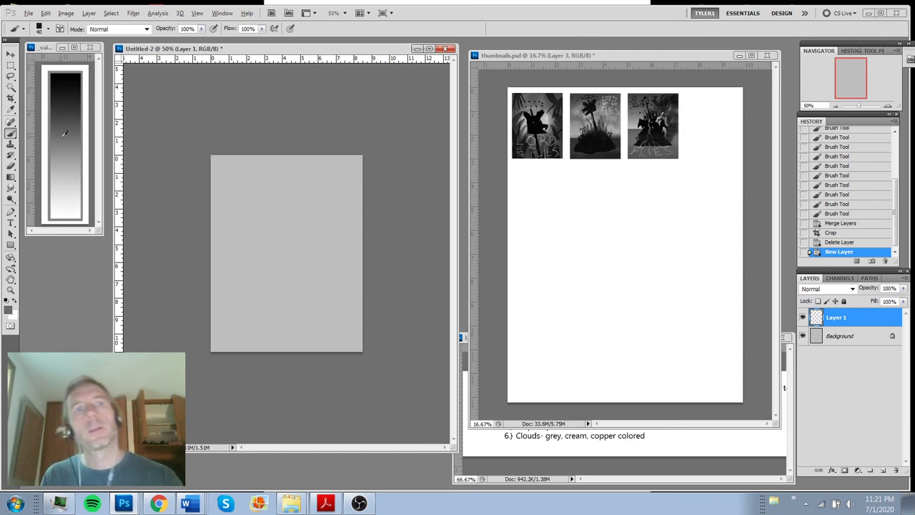
Block in a boy's head, shoulders and torso in dark grey in the upper middle of the canvas
mouse_move(271, 173)
mouse_down()
mouse_move(272, 200)
mouse_move(287, 200)
mouse_up()
mouse_move(278, 179)
mouse_down()
mouse_move(277, 199)
mouse_move(285, 200)
mouse_move(262, 214)
mouse_move(315, 213)
mouse_up()
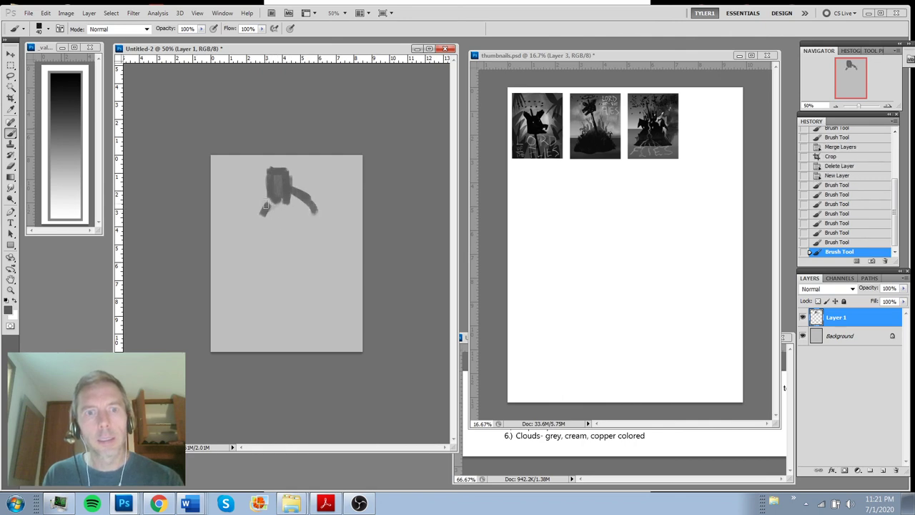
drag(267, 193, 259, 242)
drag(259, 225, 270, 253)
mouse_move(290, 193)
mouse_down()
mouse_move(305, 224)
mouse_move(297, 256)
mouse_up()
mouse_move(297, 196)
mouse_down()
mouse_move(289, 250)
mouse_move(281, 250)
mouse_up()
Paint the boy's legs in a wide stance reaching the canvas edges, and add his bent arm and round fist
mouse_move(282, 190)
mouse_down()
mouse_move(268, 249)
mouse_move(212, 319)
mouse_move(313, 272)
mouse_move(350, 324)
mouse_up()
drag(304, 240, 348, 319)
mouse_move(319, 259)
mouse_down()
mouse_move(361, 298)
mouse_move(362, 318)
mouse_up()
drag(273, 272, 224, 311)
drag(264, 253, 224, 301)
mouse_move(294, 247)
mouse_down()
mouse_move(249, 293)
mouse_move(296, 258)
mouse_up()
drag(294, 263, 343, 308)
mouse_move(259, 204)
mouse_down()
mouse_move(242, 227)
mouse_move(260, 258)
mouse_move(247, 232)
mouse_move(257, 251)
mouse_up()
drag(323, 228, 323, 212)
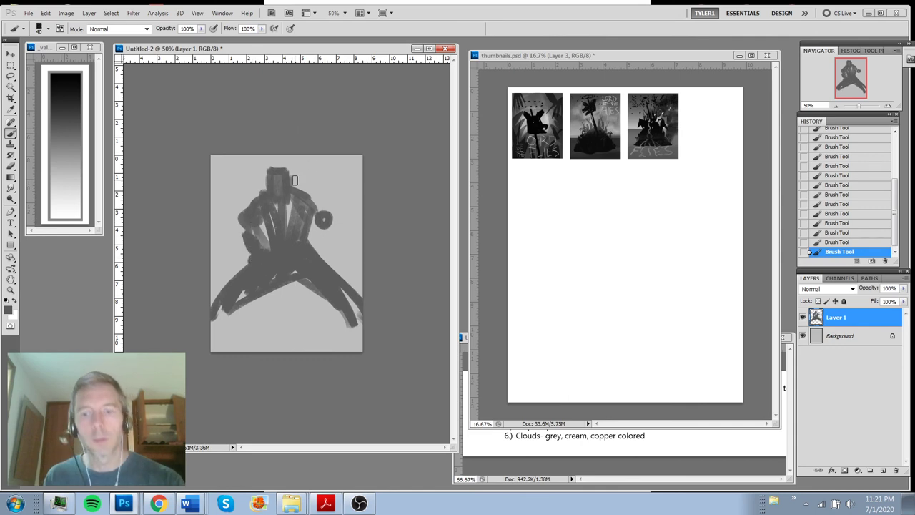
Paint a long diagonal spear across the figure at brush size 7, and discard the figure's layer for a new blank one
key(bracketleft)
key(bracketleft)
key(bracketleft)
key(bracketleft)
key(bracketleft)
key(bracketleft)
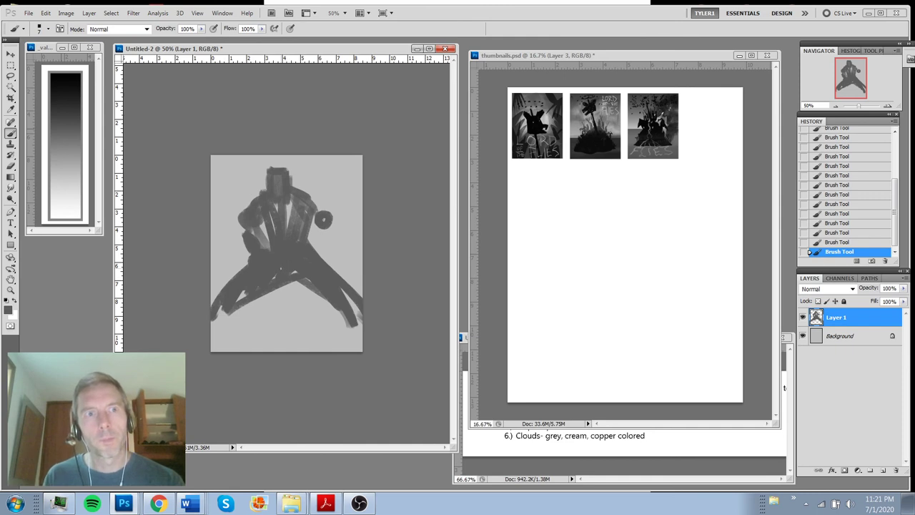
drag(228, 274, 361, 196)
mouse_move(356, 197)
mouse_down()
mouse_move(211, 278)
mouse_move(362, 195)
mouse_move(211, 290)
mouse_up()
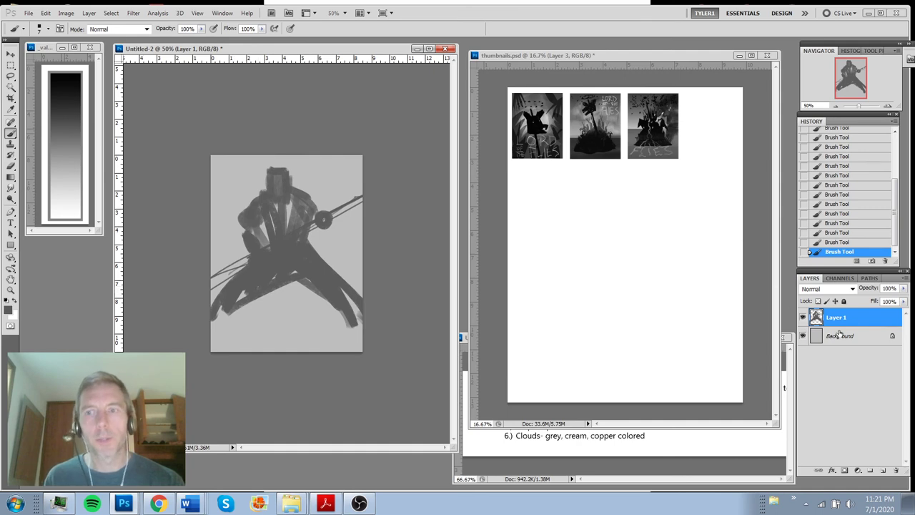
click(884, 470)
click(884, 471)
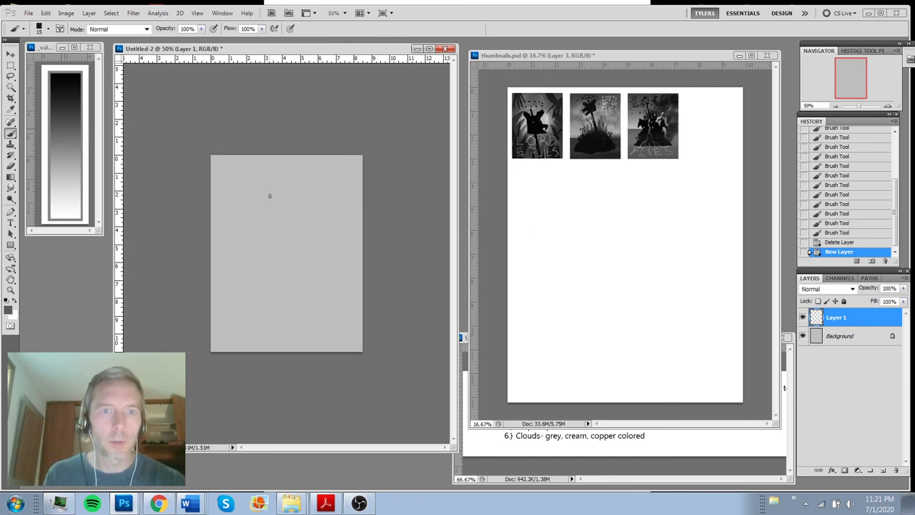
Block in a standing figure's head, shoulders, torso and hips with a size 70 brush, and shift it left and slightly down
mouse_move(269, 196)
mouse_down()
mouse_move(291, 197)
mouse_move(272, 209)
mouse_move(271, 178)
mouse_move(290, 214)
mouse_move(277, 241)
mouse_move(258, 236)
mouse_move(265, 280)
mouse_up()
drag(304, 231, 295, 291)
mouse_move(275, 234)
mouse_down()
mouse_move(265, 256)
mouse_move(270, 283)
mouse_move(265, 326)
mouse_up()
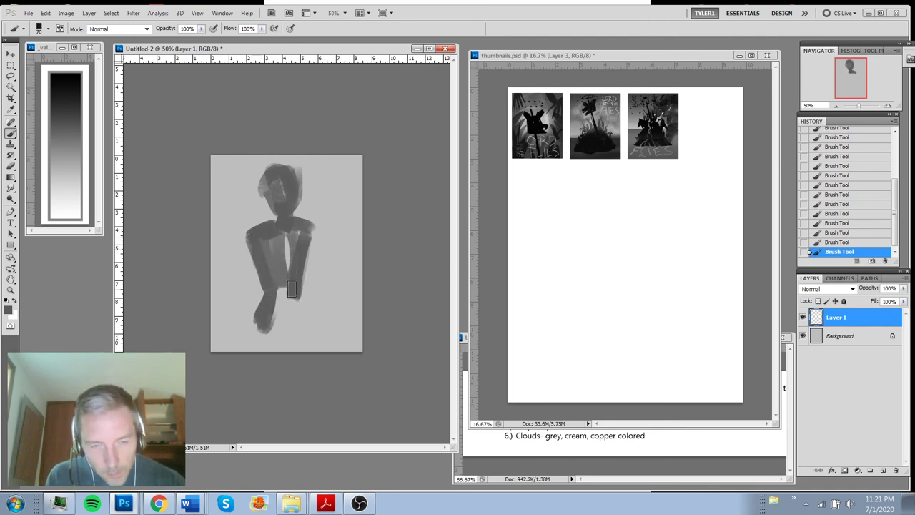
mouse_move(292, 289)
mouse_down()
mouse_move(304, 331)
mouse_move(302, 311)
mouse_move(281, 294)
mouse_move(298, 264)
mouse_move(304, 353)
mouse_move(260, 310)
mouse_move(278, 352)
mouse_move(299, 327)
mouse_up()
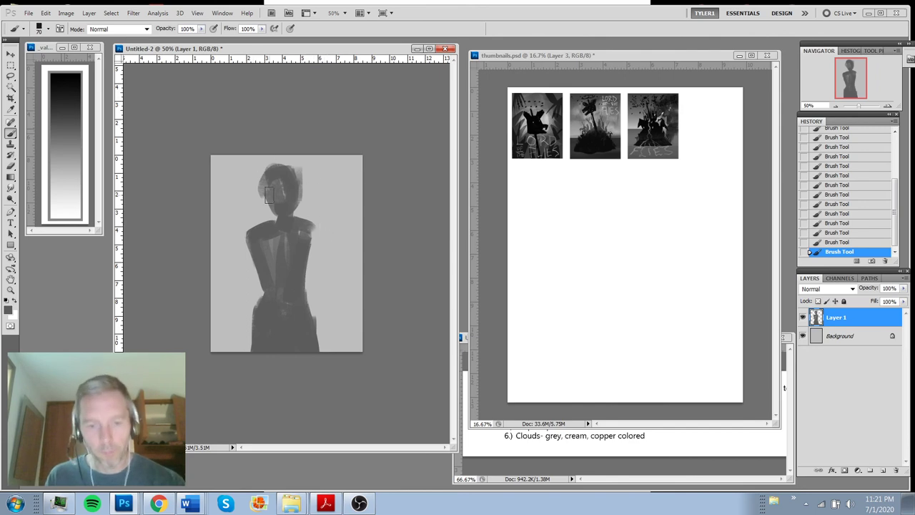
key(v)
drag(296, 261, 283, 268)
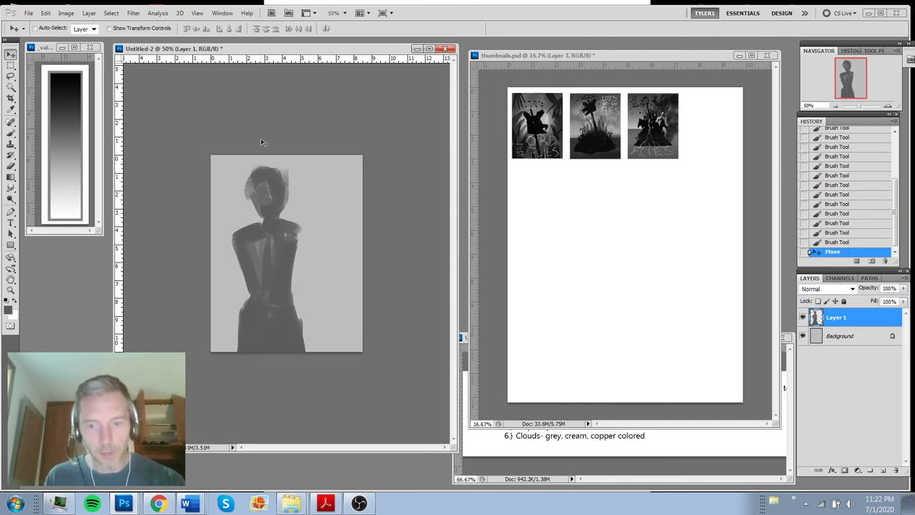
Paint the figure's bent arm from shoulder to hand on the spear-side with a size 40 brush
key(b)
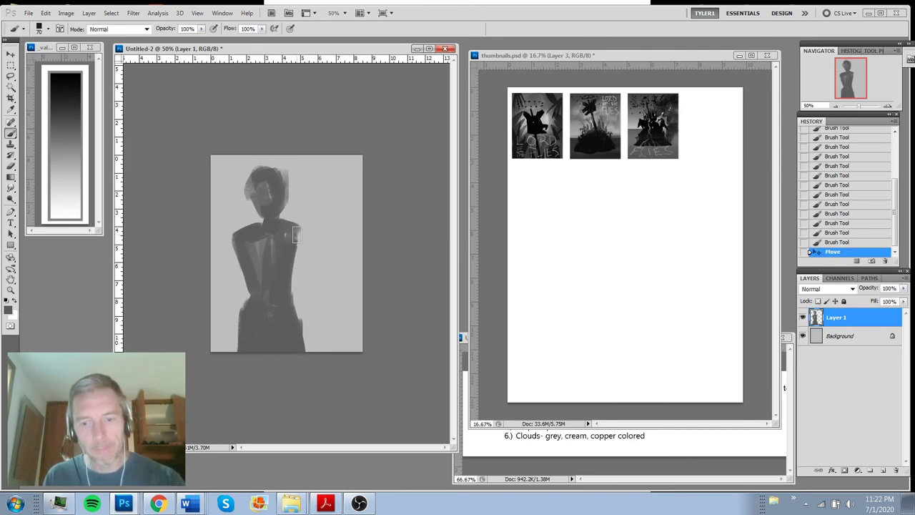
drag(296, 233, 307, 284)
key(bracketleft)
drag(298, 252, 308, 284)
drag(311, 285, 309, 298)
drag(308, 296, 324, 342)
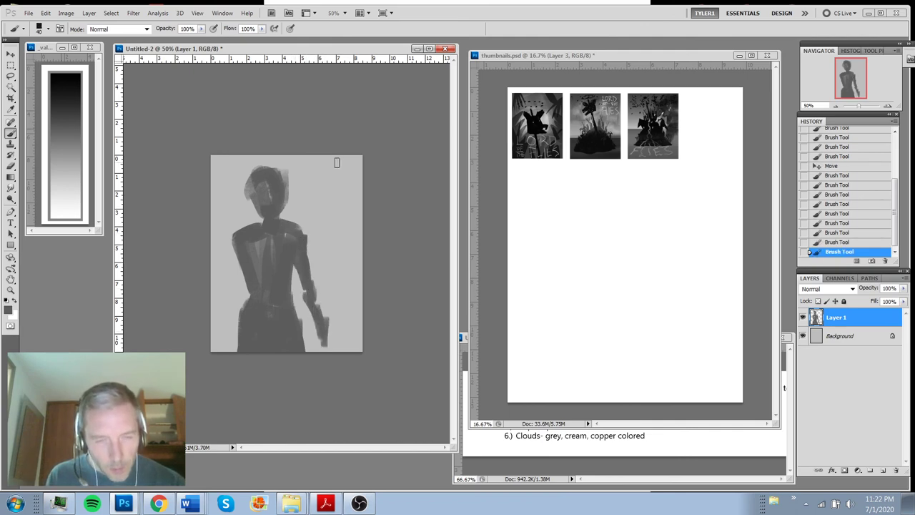
Paint a tall dark grey spear running the canvas height beside the hand, and add the figure's opposite arm
drag(336, 173, 321, 349)
mouse_move(336, 154)
mouse_down()
mouse_move(325, 385)
mouse_move(336, 140)
mouse_move(326, 349)
mouse_up()
mouse_move(236, 242)
mouse_down()
mouse_move(229, 294)
mouse_move(228, 278)
mouse_up()
drag(228, 278, 229, 336)
Outline the head's ears, cheeks and jaw in near-black from the value scale with a small brush
key(ctrl+plus)
key(ctrl+plus)
key(ctrl+plus)
click(72, 73)
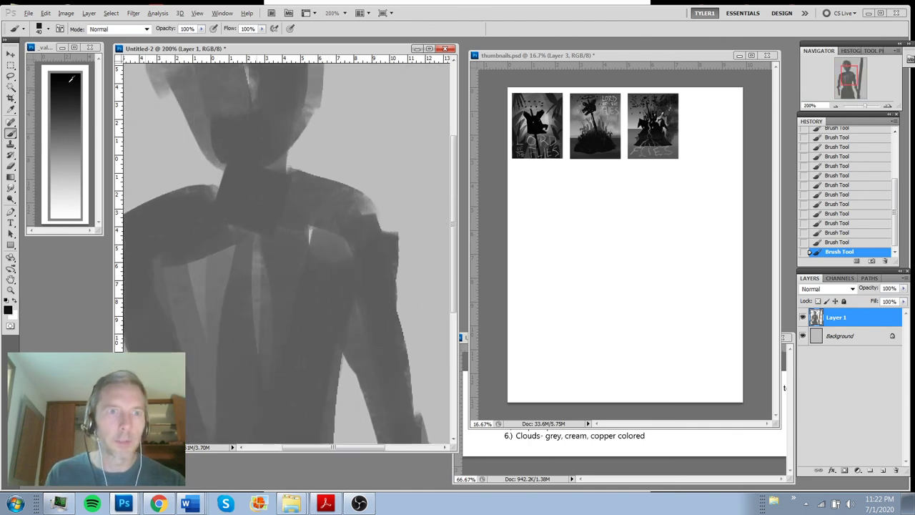
key(bracketleft)
key(bracketleft)
key(bracketleft)
key(bracketleft)
key(bracketleft)
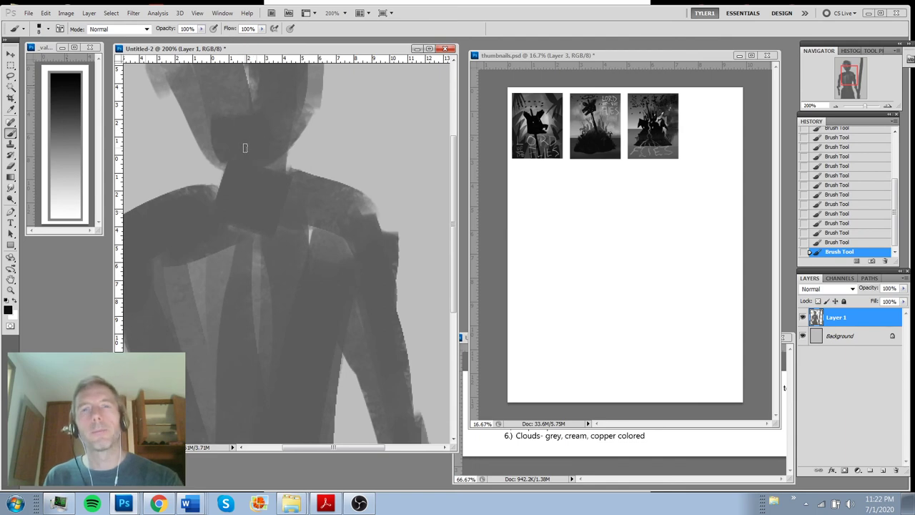
mouse_move(236, 147)
mouse_down()
mouse_move(290, 225)
mouse_move(299, 254)
mouse_up()
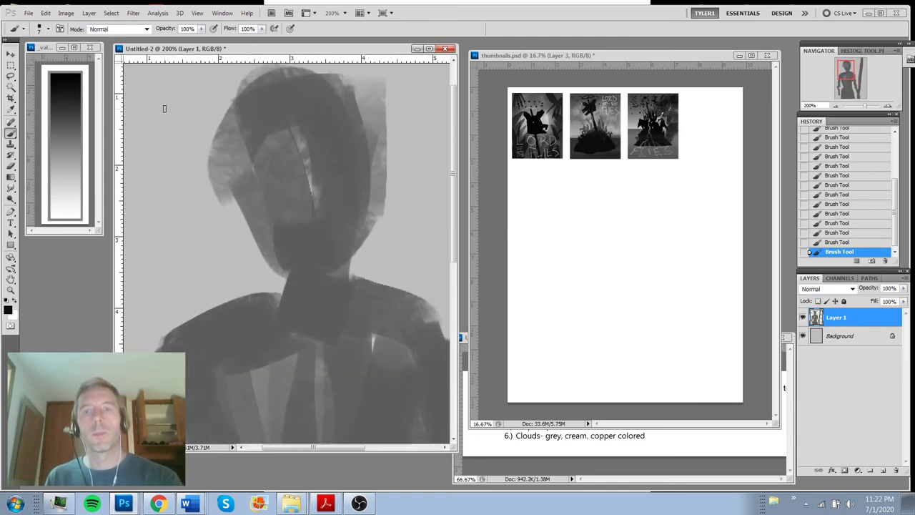
drag(235, 121, 246, 195)
drag(236, 125, 268, 220)
mouse_move(239, 163)
mouse_down()
mouse_move(246, 212)
mouse_move(276, 259)
mouse_up()
mouse_move(367, 174)
mouse_down()
mouse_move(390, 161)
mouse_move(368, 243)
mouse_move(275, 266)
mouse_up()
Draw the scowling face in black at brush size 4, with angled brows, glaring eyes, nose and a frowning mouth
drag(277, 172, 285, 176)
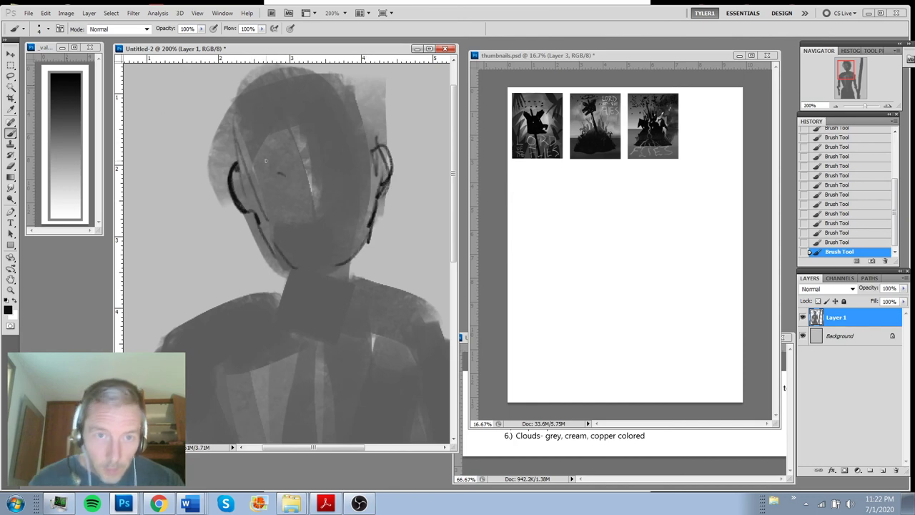
drag(245, 150, 295, 171)
mouse_move(259, 163)
mouse_down()
mouse_move(268, 176)
mouse_move(287, 175)
mouse_up()
drag(260, 165, 287, 177)
mouse_move(275, 167)
mouse_down()
mouse_move(324, 163)
mouse_move(360, 129)
mouse_up()
mouse_move(323, 169)
mouse_down()
mouse_move(355, 158)
mouse_move(345, 165)
mouse_up()
mouse_move(329, 207)
mouse_down()
mouse_move(334, 193)
mouse_move(312, 215)
mouse_move(340, 229)
mouse_up()
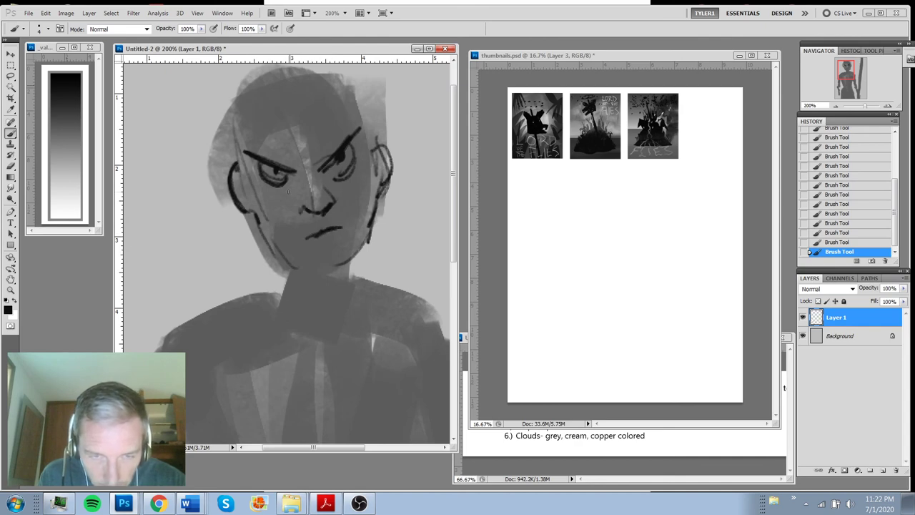
Sketch jagged bangs over the forehead and spiky hair around the sides and crown of the head
mouse_move(239, 127)
mouse_down()
mouse_move(315, 154)
mouse_move(325, 128)
mouse_move(386, 132)
mouse_up()
mouse_move(232, 93)
mouse_down()
mouse_move(205, 110)
mouse_move(233, 153)
mouse_up()
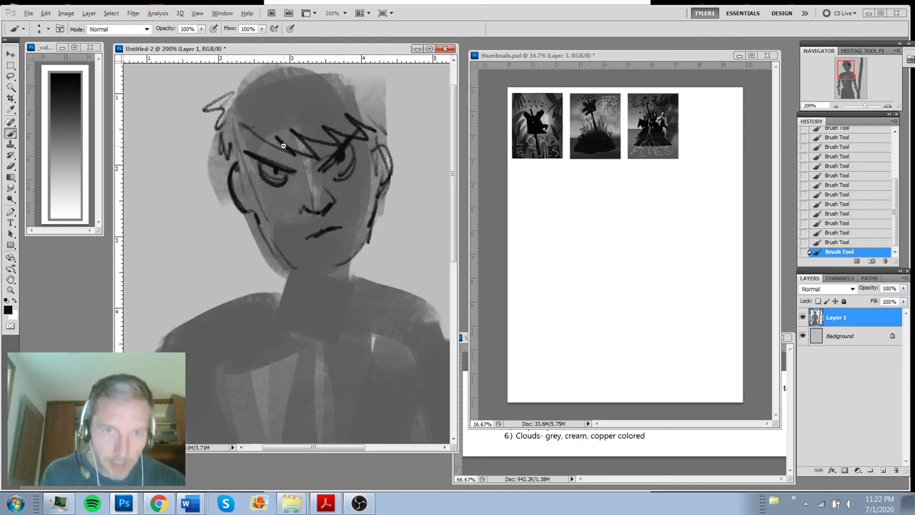
key(ctrl+minus)
drag(240, 80, 281, 107)
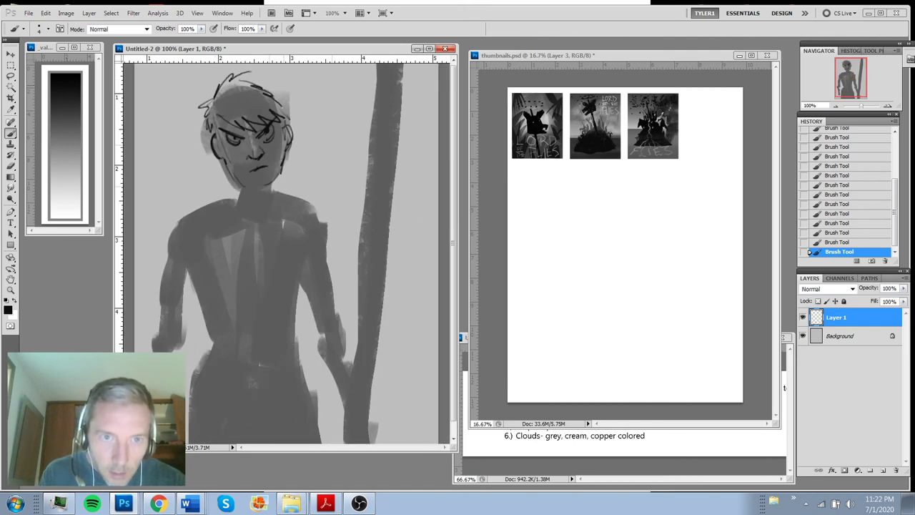
mouse_move(223, 117)
mouse_down()
mouse_move(212, 140)
mouse_move(256, 144)
mouse_up()
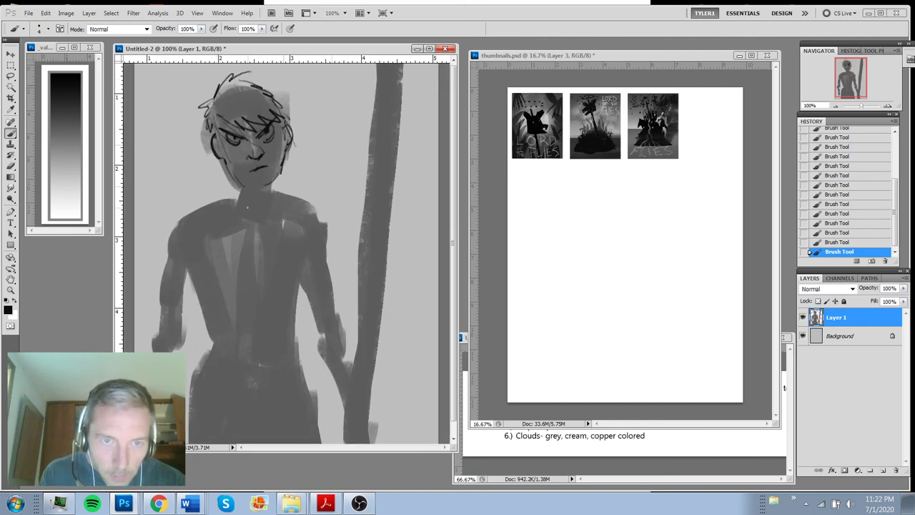
alt+click(280, 222)
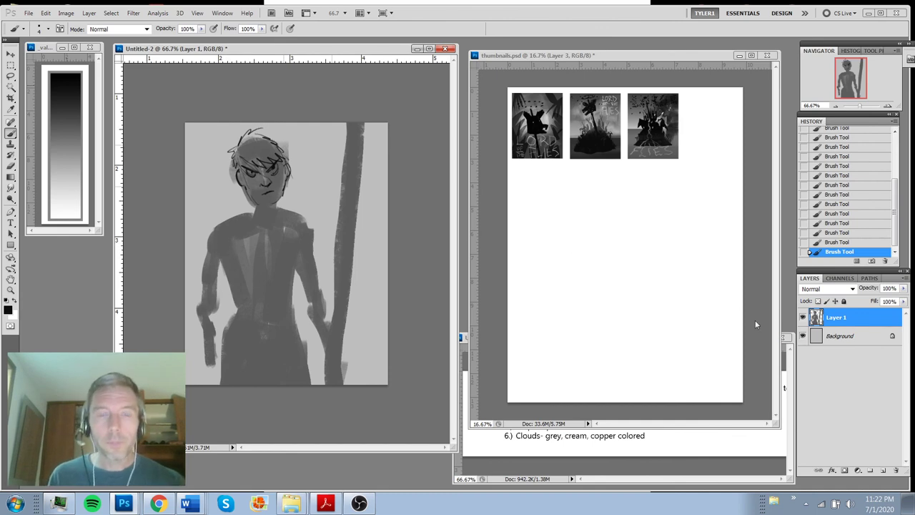
ctrl+click(225, 273)
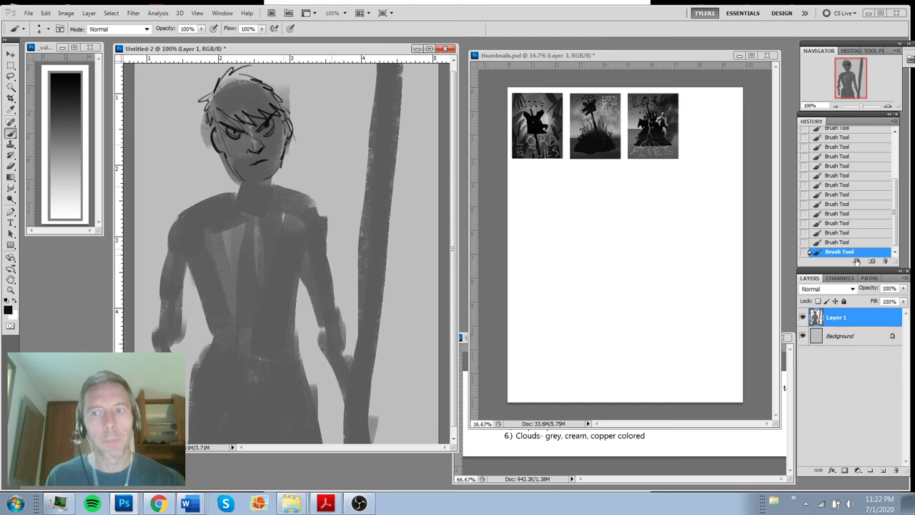
Darken the figure layer with Levels by lowering the output white level
key(ctrl+l)
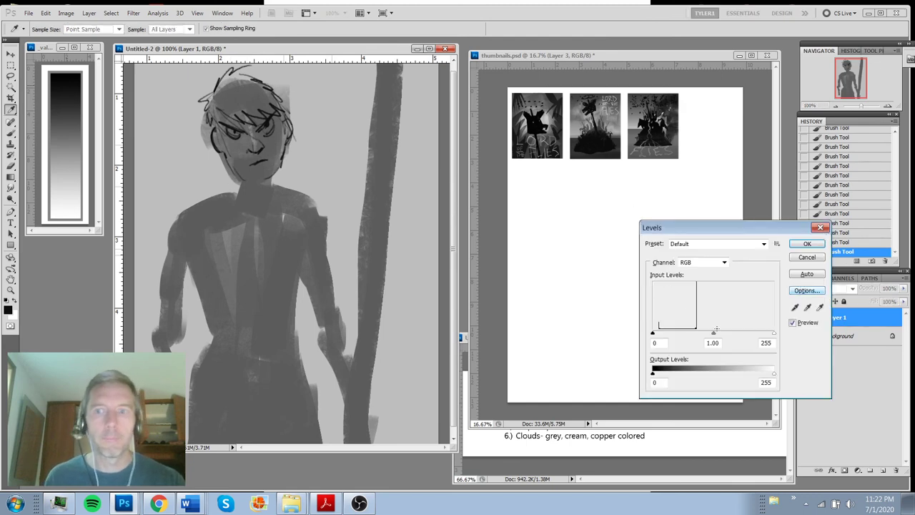
drag(774, 373, 717, 373)
click(807, 244)
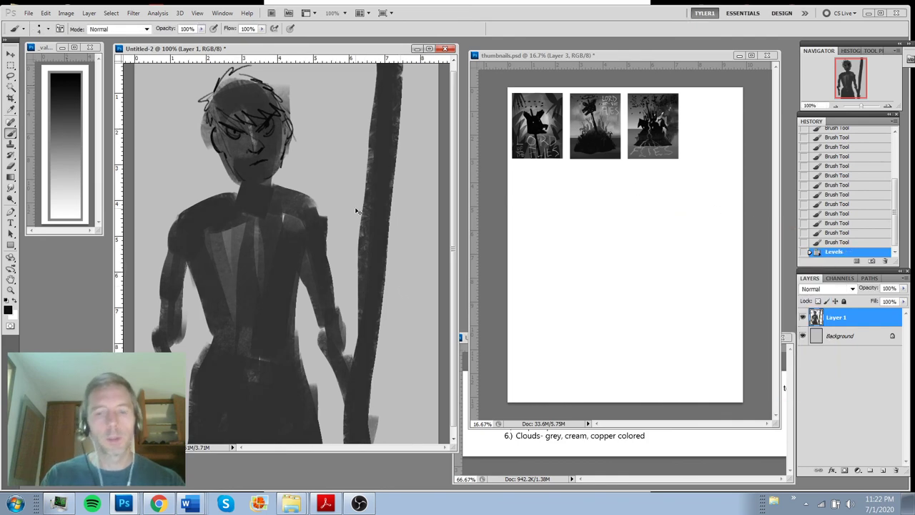
Lighten the figure layer's midtones with Levels at a midtone value of 1.52
key(ctrl+l)
drag(713, 334, 696, 336)
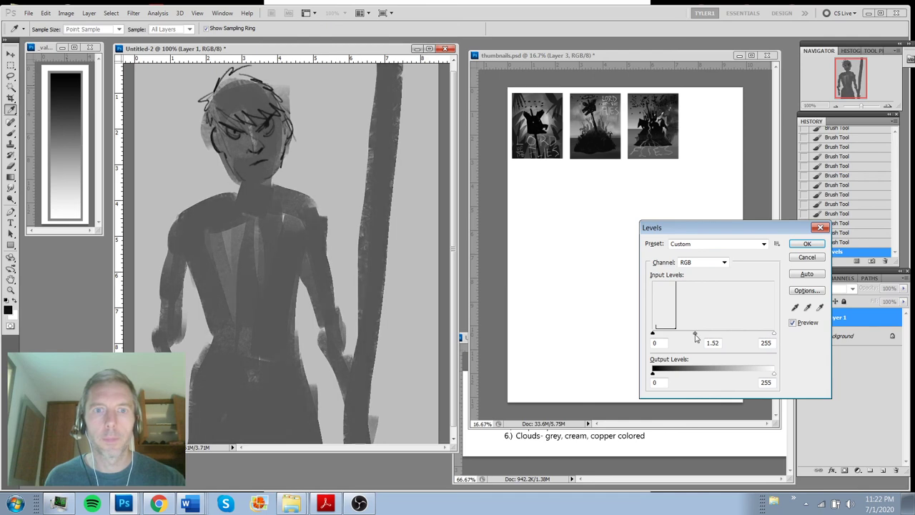
click(807, 244)
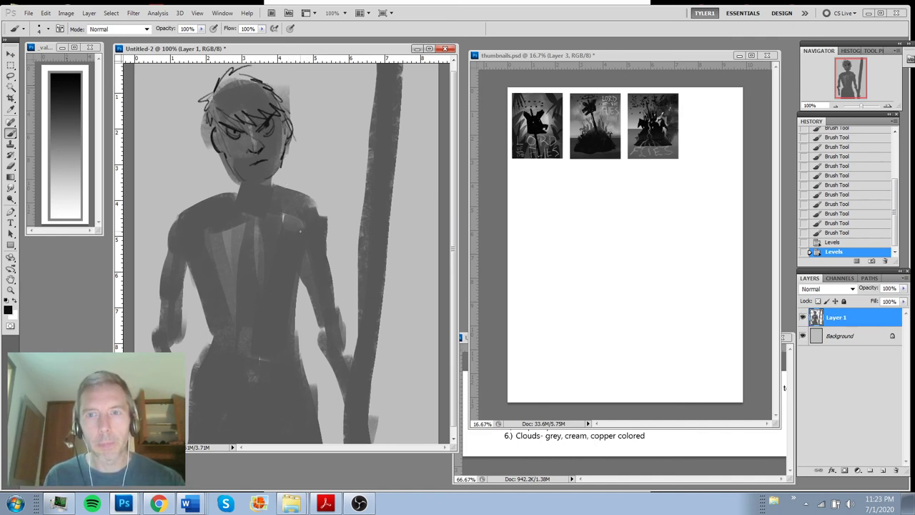
drag(298, 230, 295, 230)
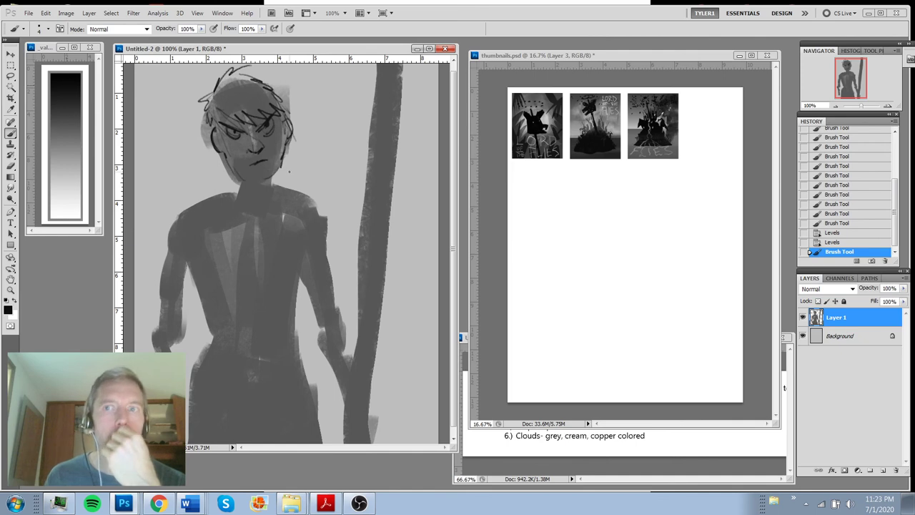
key(ctrl+minus)
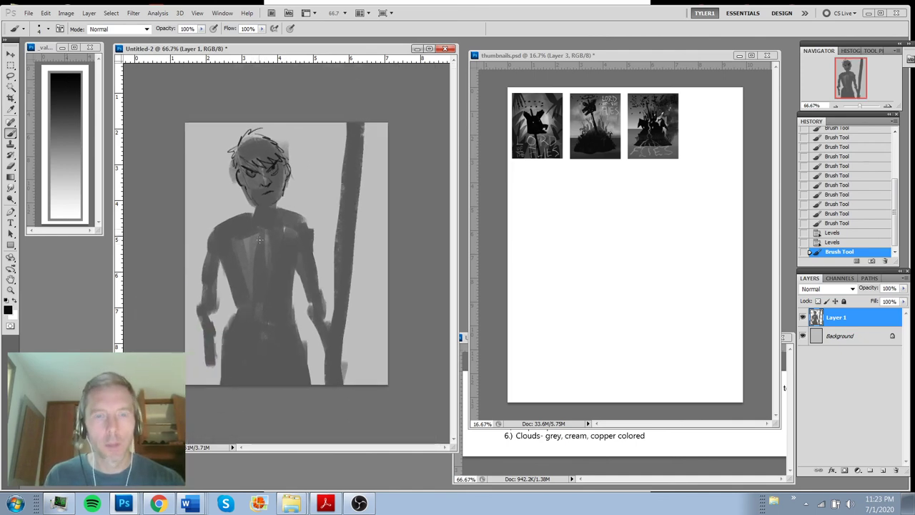
drag(266, 236, 262, 240)
key(ctrl+z)
Outline a pig's head in black on the figure's chest, with two pointed ears and the side of the face
key(ctrl+plus)
key(ctrl+plus)
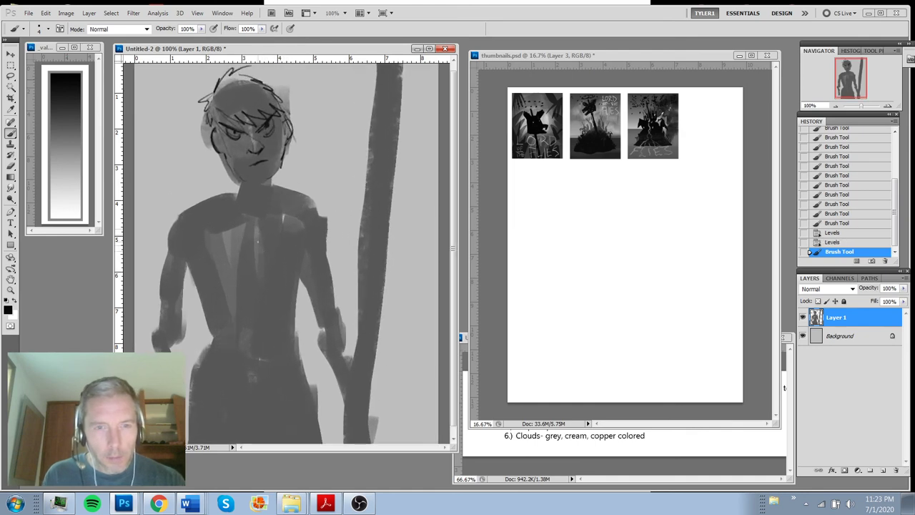
mouse_move(224, 243)
mouse_down()
mouse_move(220, 222)
mouse_move(257, 225)
mouse_move(274, 205)
mouse_move(275, 227)
mouse_up()
mouse_move(220, 215)
mouse_down()
mouse_move(214, 236)
mouse_move(223, 244)
mouse_up()
drag(282, 207, 275, 218)
mouse_move(214, 221)
mouse_down()
mouse_move(230, 236)
mouse_move(240, 284)
mouse_move(258, 282)
mouse_up()
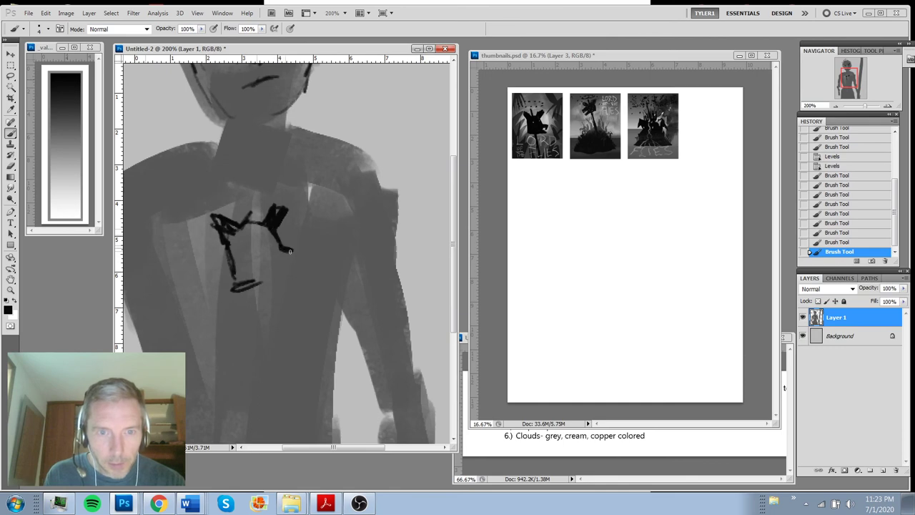
mouse_move(290, 250)
mouse_down()
mouse_move(278, 273)
mouse_move(309, 282)
mouse_move(251, 285)
mouse_move(293, 263)
mouse_move(290, 280)
mouse_move(237, 293)
mouse_up()
Fill the pig's head with solid black using a larger brush, and extend the open snout and jaw sideways
key(bracketright)
key(bracketright)
key(bracketright)
key(bracketright)
key(bracketright)
key(bracketright)
mouse_move(227, 231)
mouse_down()
mouse_move(258, 262)
mouse_move(245, 288)
mouse_up()
mouse_move(255, 243)
mouse_down()
mouse_move(306, 262)
mouse_move(266, 273)
mouse_move(278, 279)
mouse_move(261, 287)
mouse_move(286, 251)
mouse_move(297, 282)
mouse_move(294, 256)
mouse_move(279, 241)
mouse_move(319, 266)
mouse_up()
Refine the pig's snout, ears and rounded jaw in black with a size 9 brush
key(bracketleft)
key(bracketleft)
key(bracketleft)
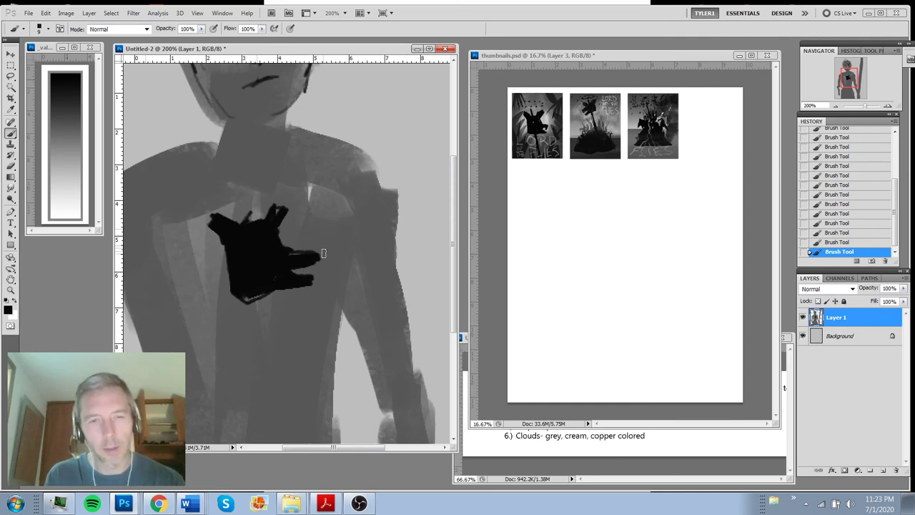
drag(309, 247, 298, 257)
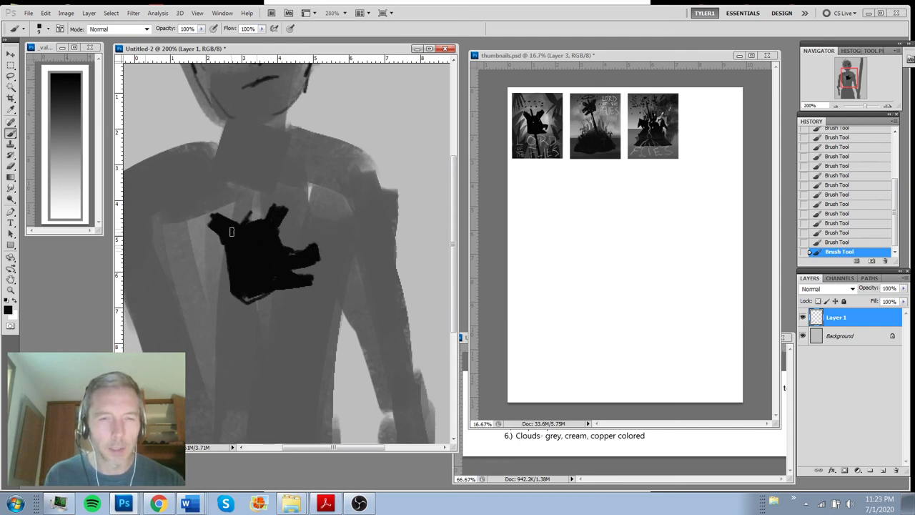
mouse_move(231, 231)
mouse_down()
mouse_move(198, 220)
mouse_move(212, 237)
mouse_up()
drag(280, 217, 273, 245)
mouse_move(228, 267)
mouse_down()
mouse_move(235, 299)
mouse_move(292, 300)
mouse_up()
Dab a light grey eye on the pig's head at brush size 3, redoing the first attempt
ctrl+alt+click(267, 292)
ctrl+click(255, 270)
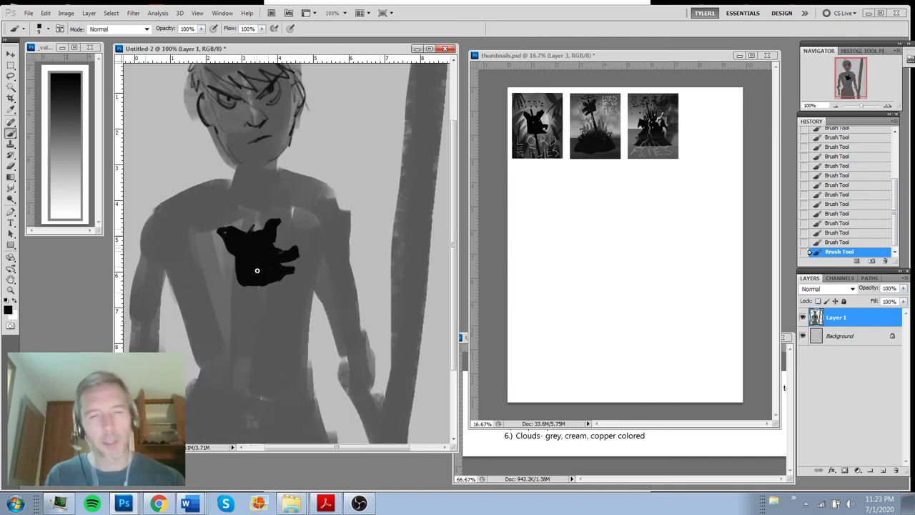
ctrl+click(256, 270)
key(x)
key(bracketleft)
key(bracketleft)
key(bracketleft)
key(bracketleft)
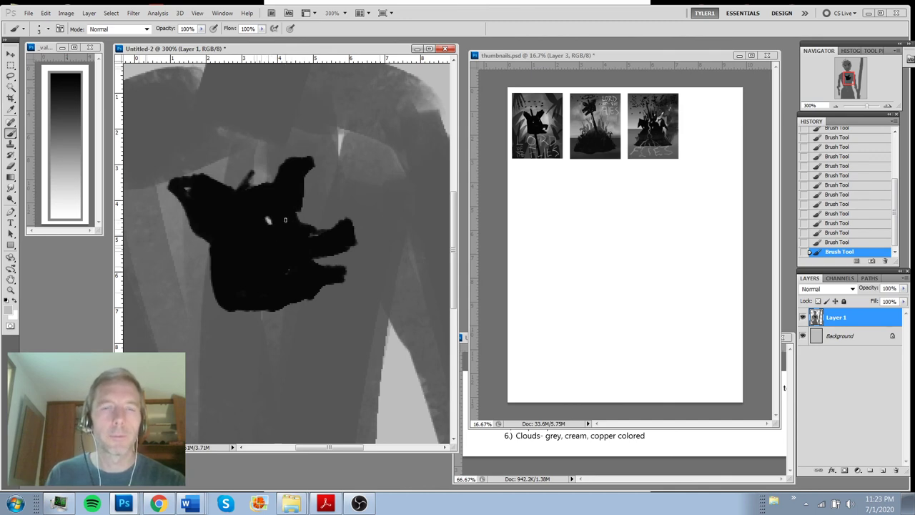
key(ctrl+z)
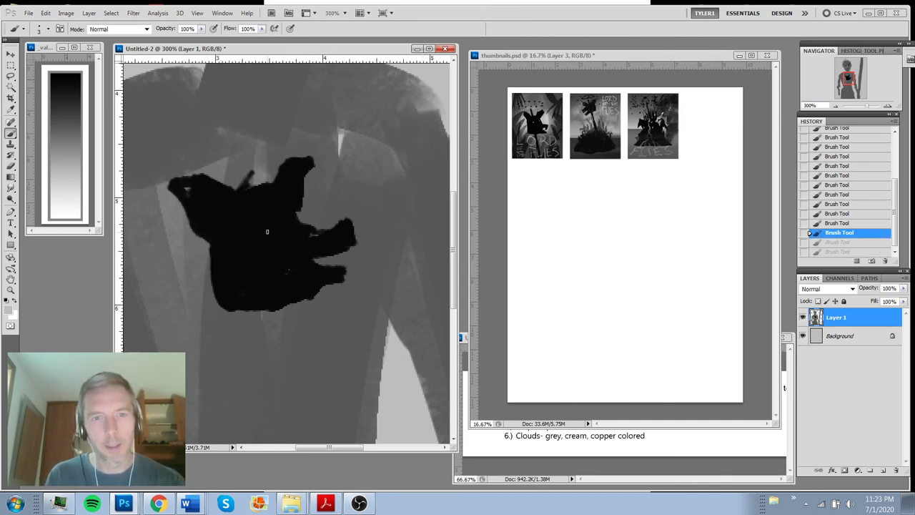
click(262, 234)
Add the pig's second light grey eye at the edge of the face beside the snout, replacing the first dab
key(x)
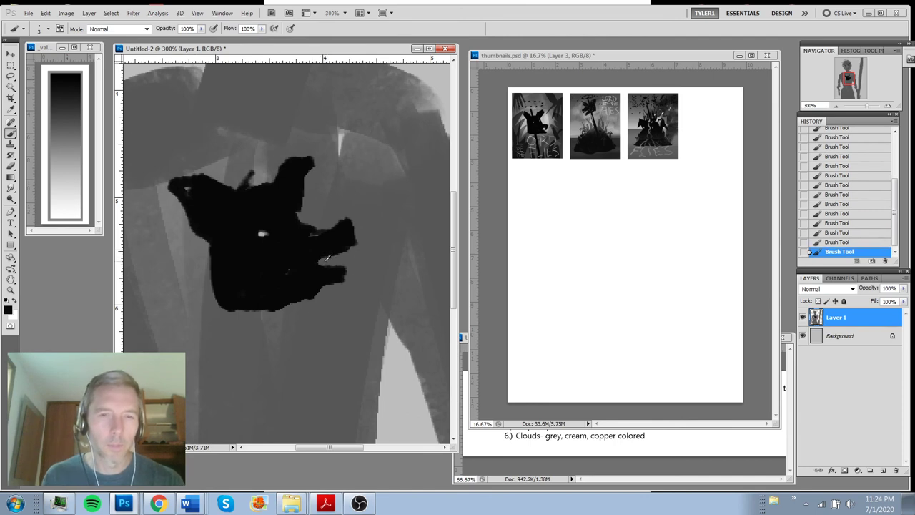
key(x)
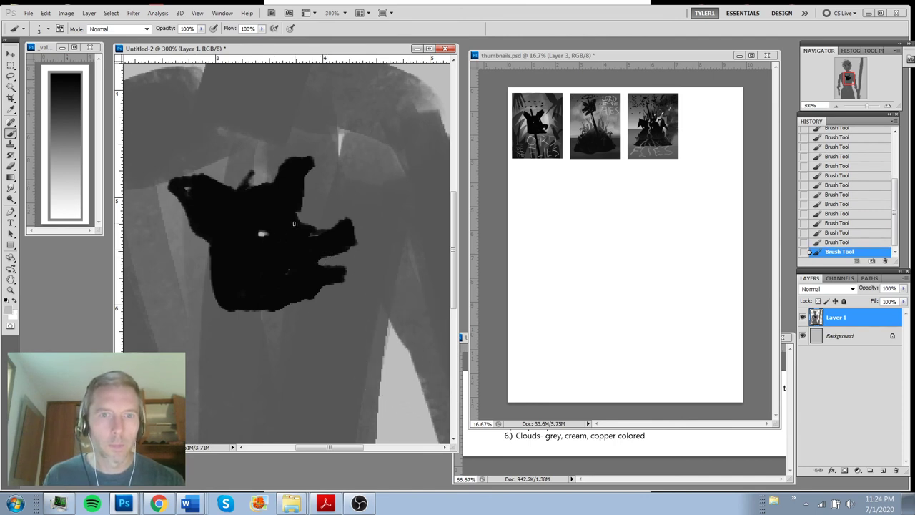
click(297, 225)
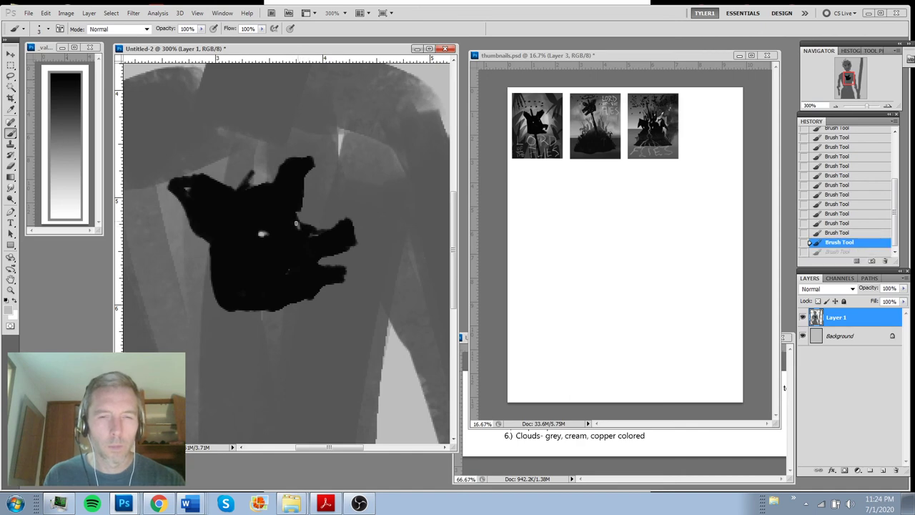
key(ctrl+z)
drag(296, 220, 298, 227)
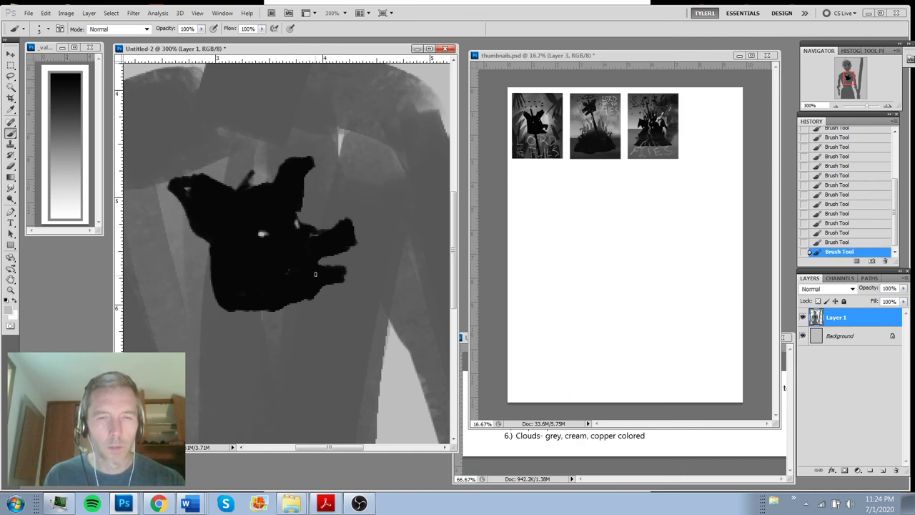
Examine how the black pig's head on the chest reads up close and within the whole figure composition
key(ctrl+minus)
key(ctrl+minus)
key(ctrl+plus)
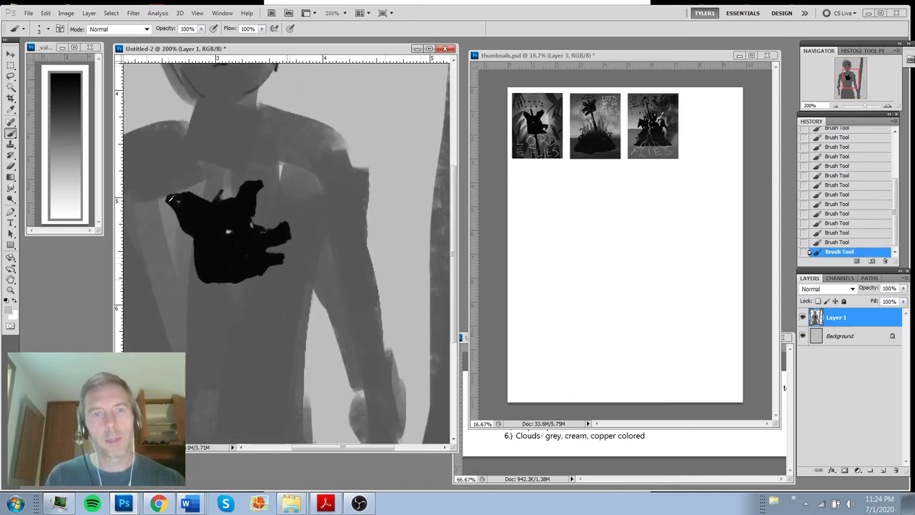
key(d)
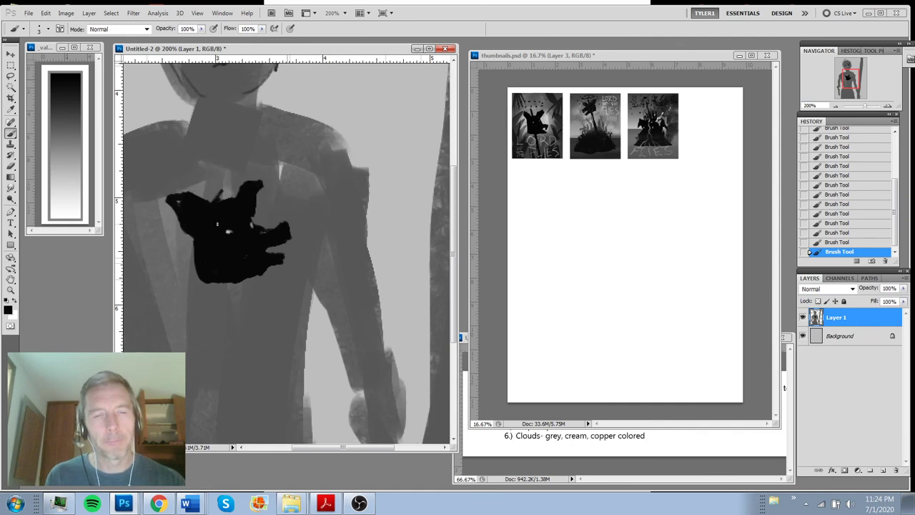
drag(192, 264, 259, 247)
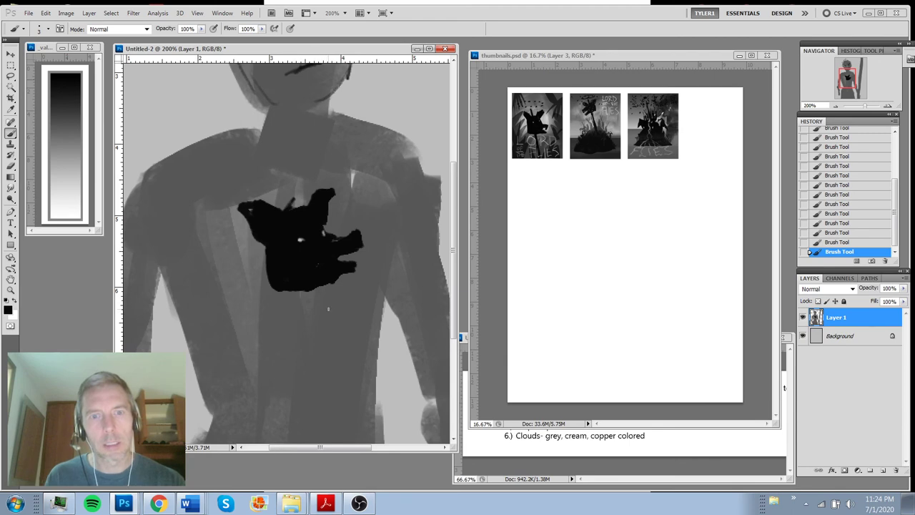
alt+click(293, 264)
alt+click(294, 264)
alt+click(294, 264)
ctrl+click(271, 263)
ctrl+click(271, 263)
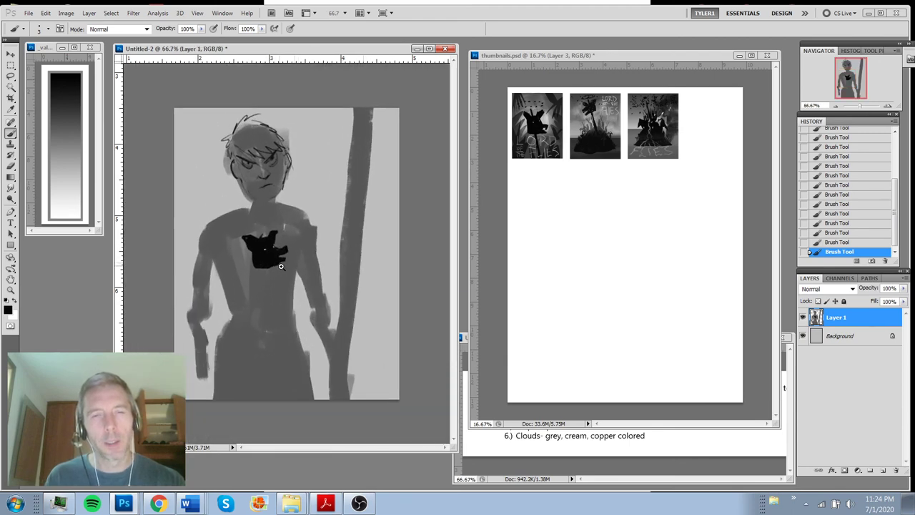
key(ctrl+minus)
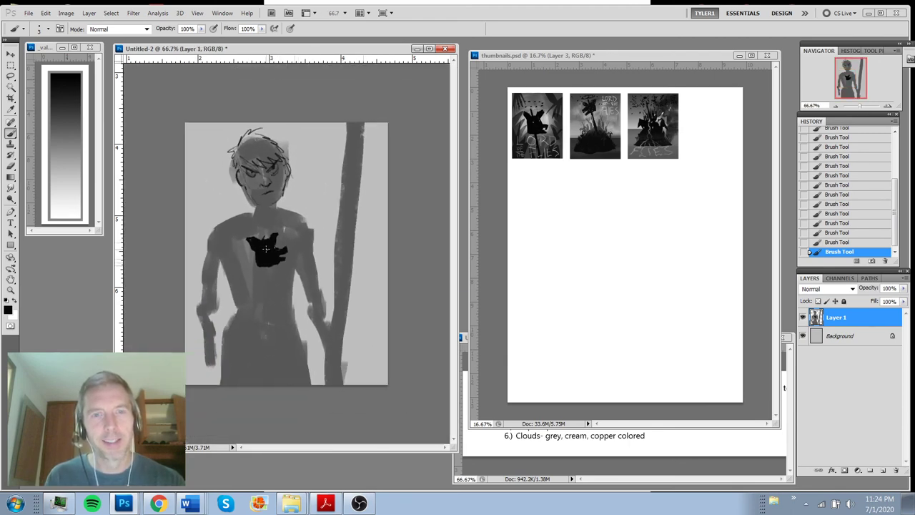
key(ctrl+equal)
key(ctrl+equal)
key(ctrl+equal)
key(ctrl+minus)
key(ctrl+minus)
key(ctrl+minus)
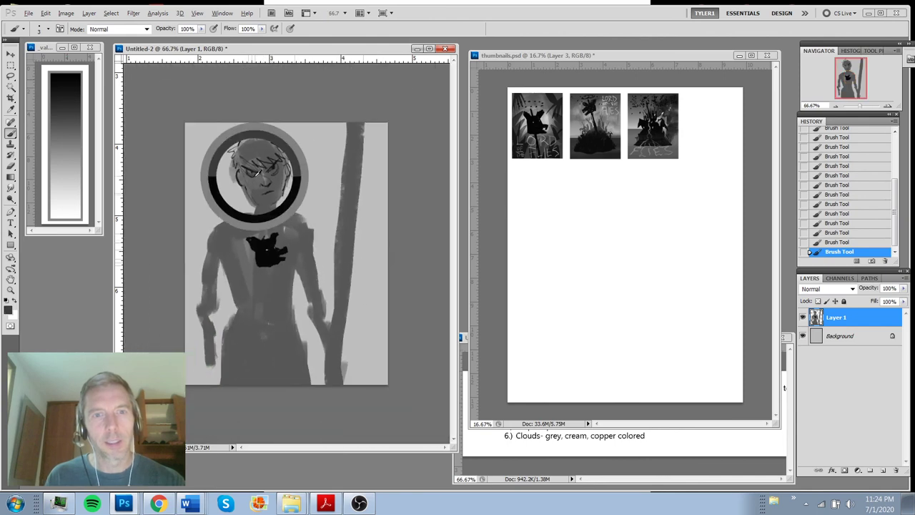
Paint over the boy's scowling eyes, nose and fringe in flat dark grey with an enlarged brush, up to size 70
key(bracketright)
key(bracketright)
key(bracketright)
key(bracketright)
key(bracketright)
key(bracketright)
key(bracketright)
key(bracketright)
key(bracketright)
key(bracketright)
key(bracketright)
key(bracketright)
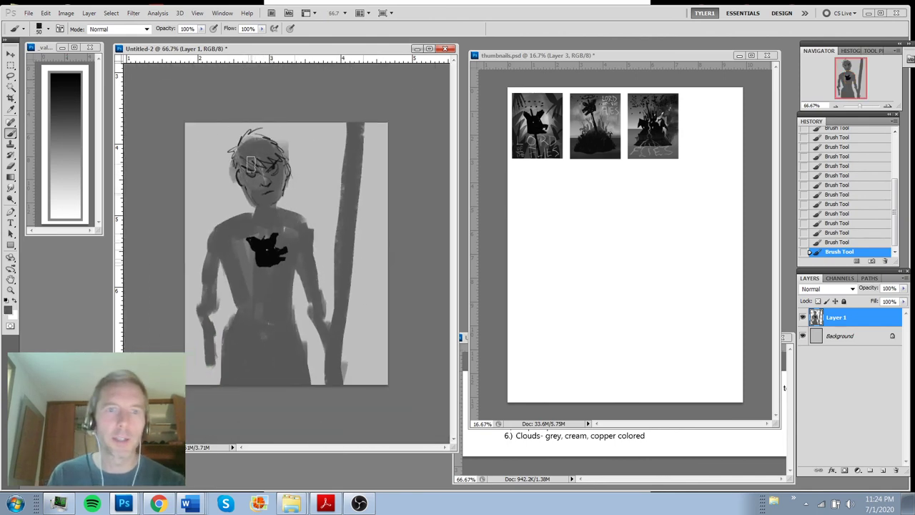
mouse_move(251, 164)
mouse_down()
mouse_move(264, 184)
mouse_move(272, 155)
mouse_move(281, 272)
mouse_move(240, 188)
mouse_move(258, 173)
mouse_move(239, 171)
mouse_move(261, 155)
mouse_move(283, 177)
mouse_up()
drag(249, 144, 267, 141)
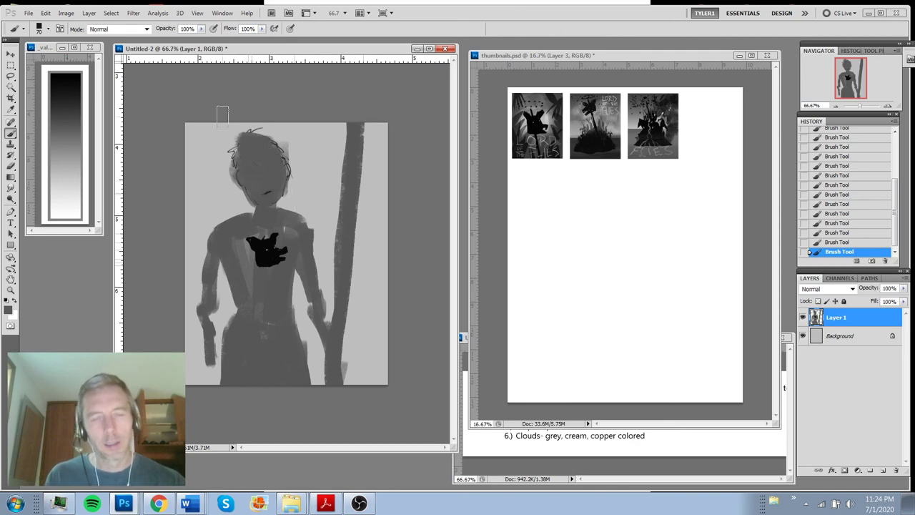
Scale the figure layer up to 129.07% and reposition it so the canvas crops the head just above the mouth
key(ctrl+t)
key(ctrl+minus)
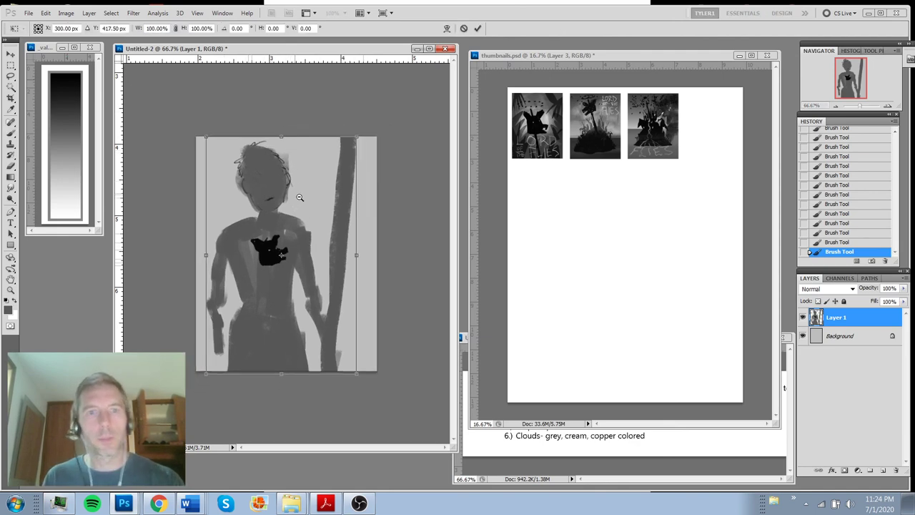
drag(335, 188, 375, 162)
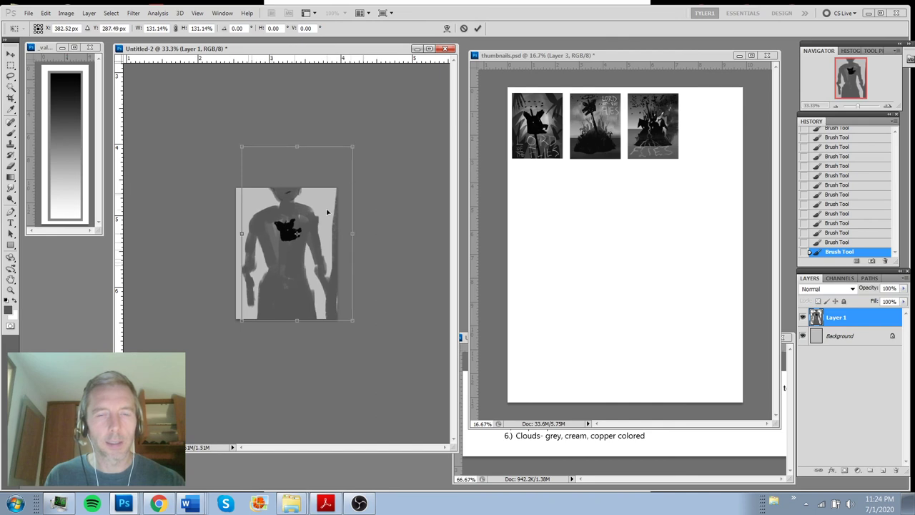
drag(243, 321, 212, 366)
drag(256, 297, 275, 275)
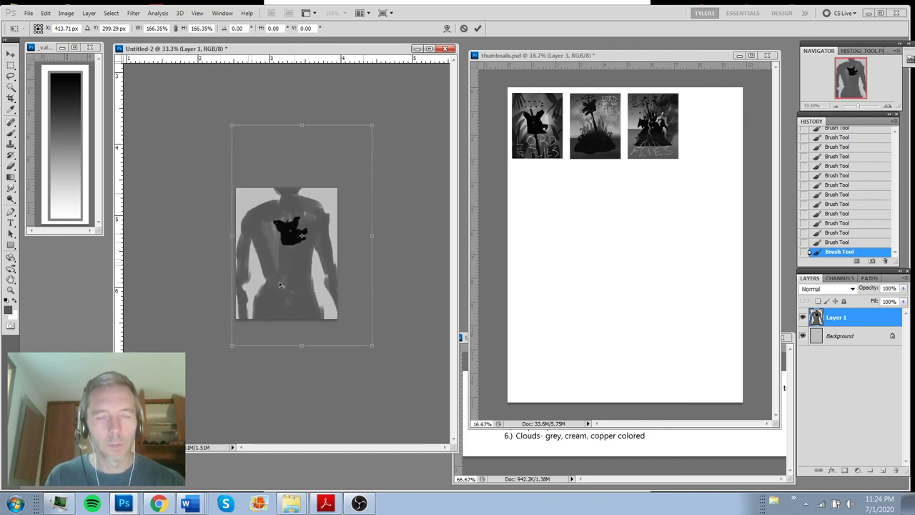
drag(231, 124, 262, 173)
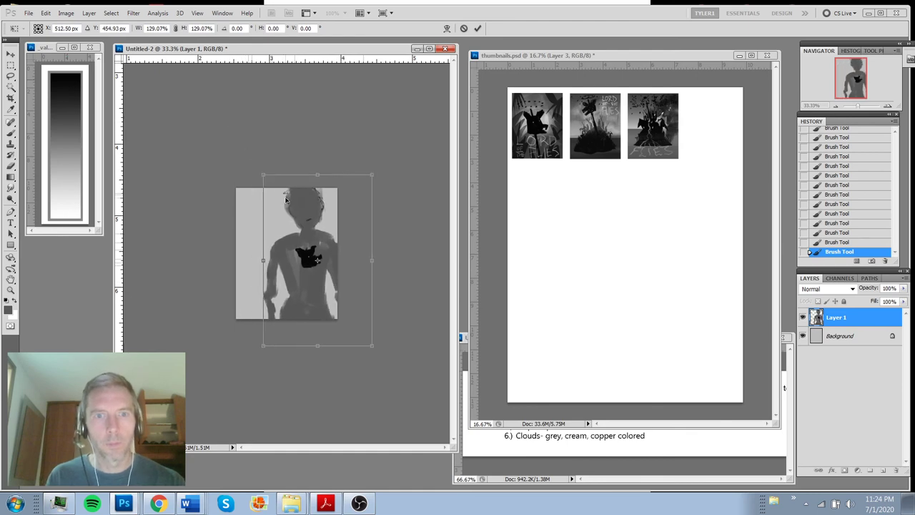
drag(294, 214, 281, 191)
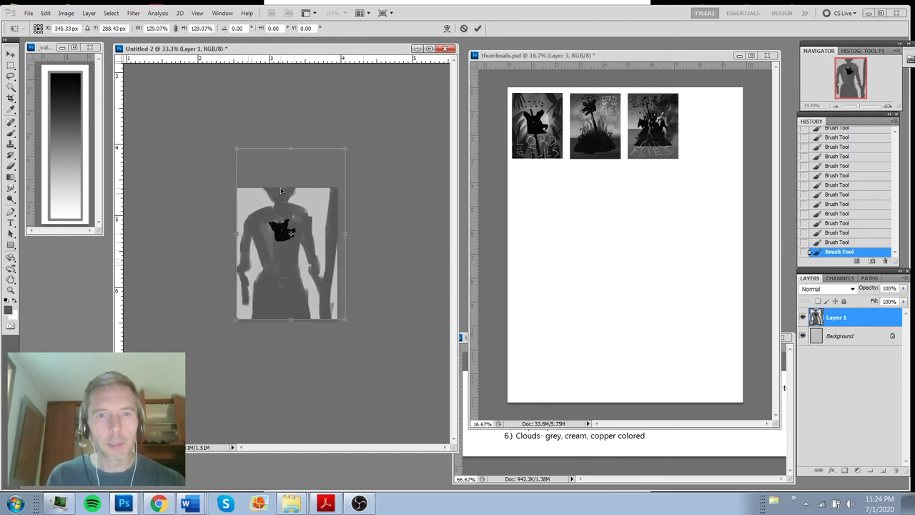
key(Return)
key(ctrl+plus)
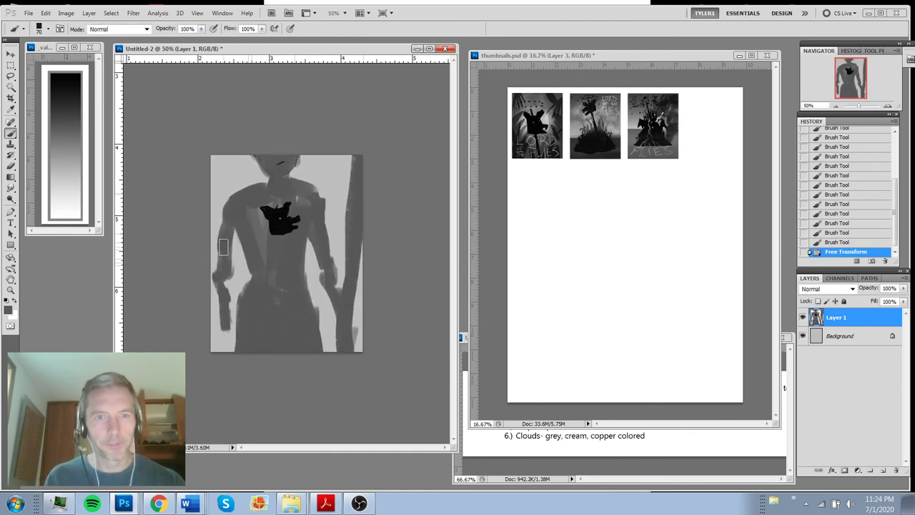
Thicken the forearm and hand farthest from the spear in dark grey, and shift the figure layer slightly, scaling it to 97.99%
click(237, 327)
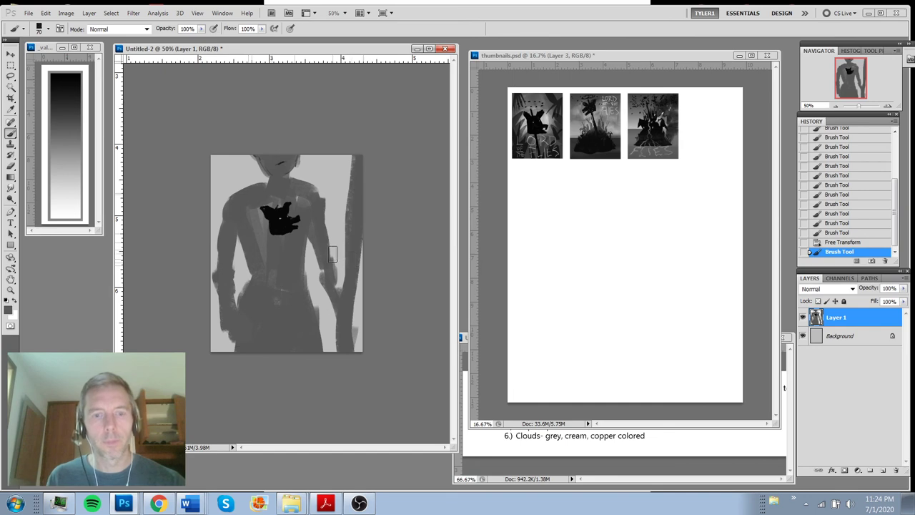
key(v)
mouse_move(331, 254)
mouse_down()
mouse_move(307, 256)
mouse_move(333, 259)
mouse_up()
key(ctrl+t)
drag(368, 356, 349, 306)
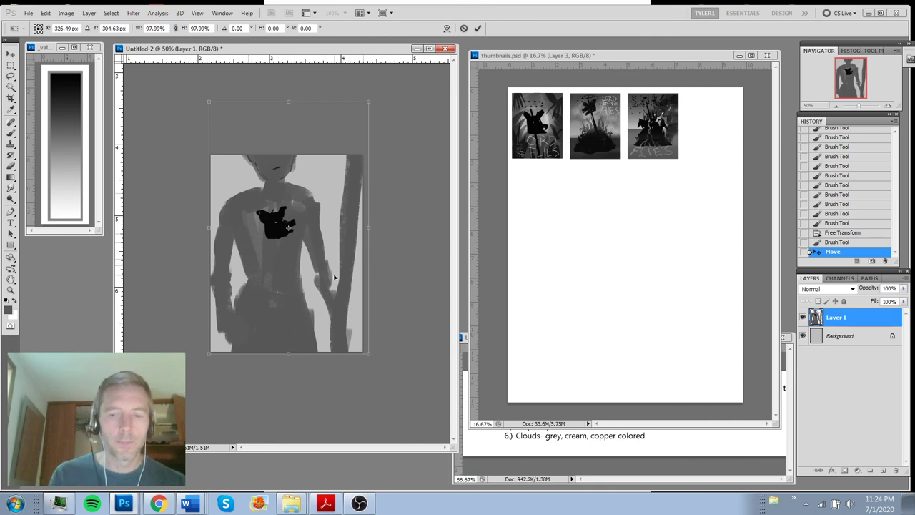
key(Return)
Erase along the outer edge of the spear with a size 40 eraser to slim its shaft
key(e)
mouse_move(360, 227)
mouse_down()
mouse_move(358, 161)
mouse_move(352, 266)
mouse_up()
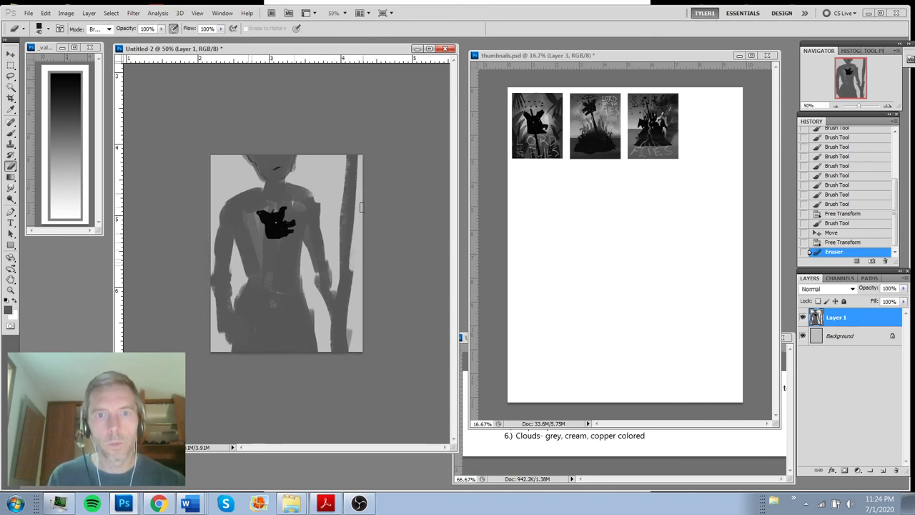
drag(350, 331, 343, 330)
mouse_move(358, 176)
mouse_down()
mouse_move(348, 265)
mouse_move(360, 135)
mouse_up()
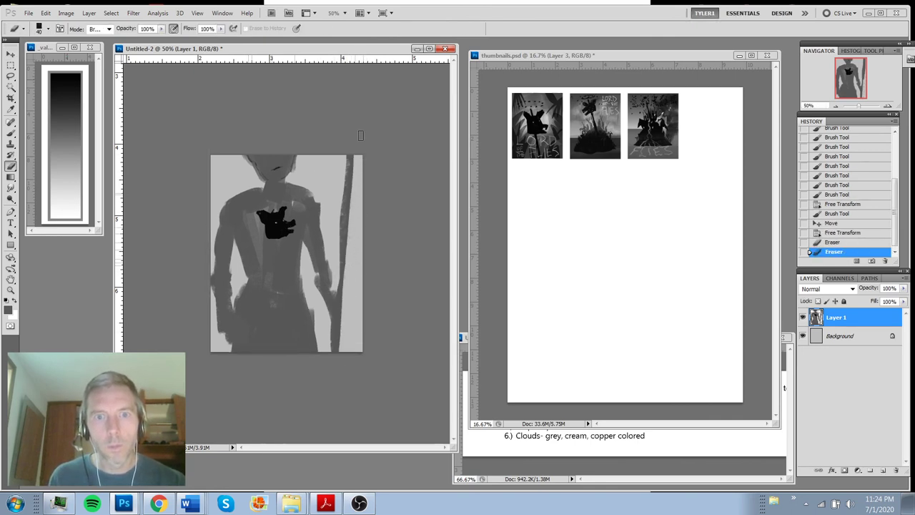
Erase excess grey along the lower spear shaft and in the gap beside the figure's forearm
drag(350, 378, 349, 380)
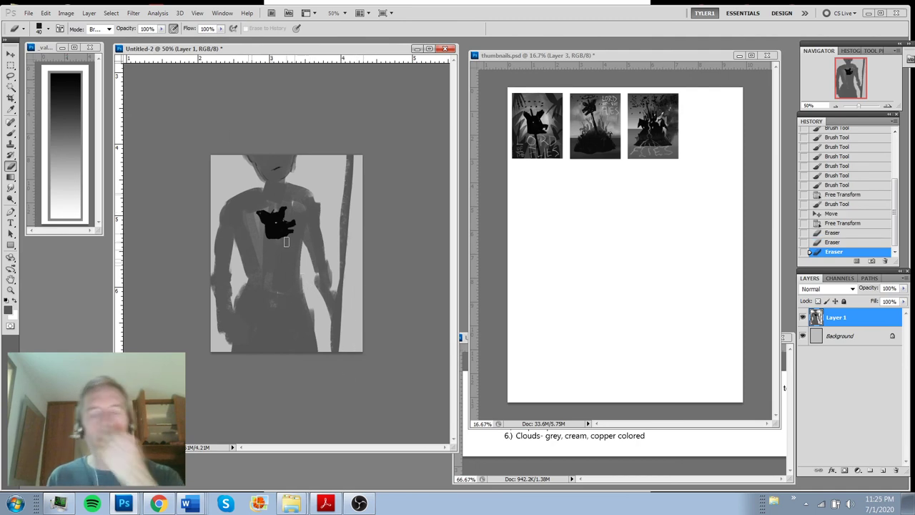
key(bracketleft)
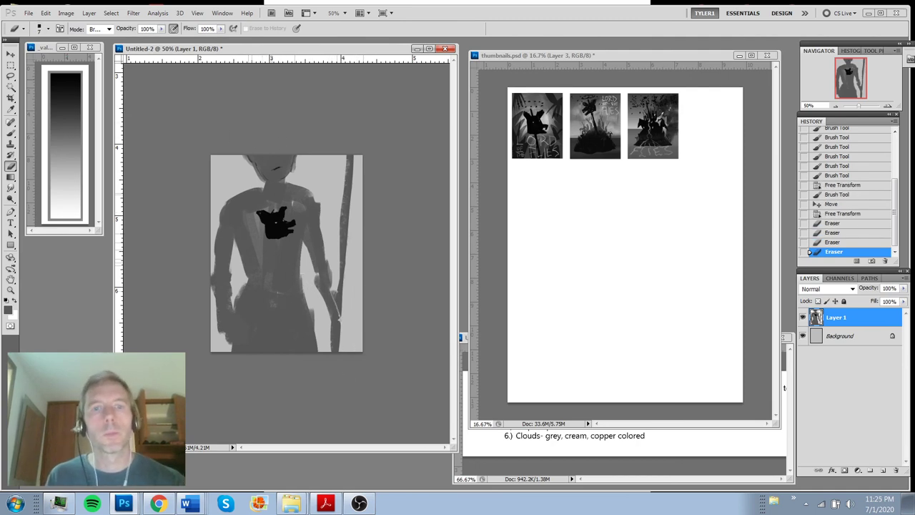
click(341, 317)
click(457, 199)
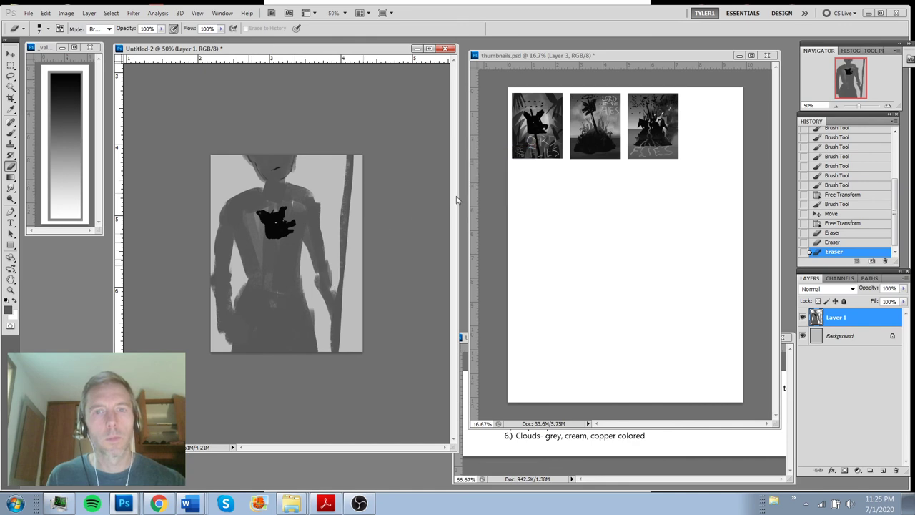
Paint the grey hand gripping the spear, fill out the forearm, and smooth the tone across the upper back
key(b)
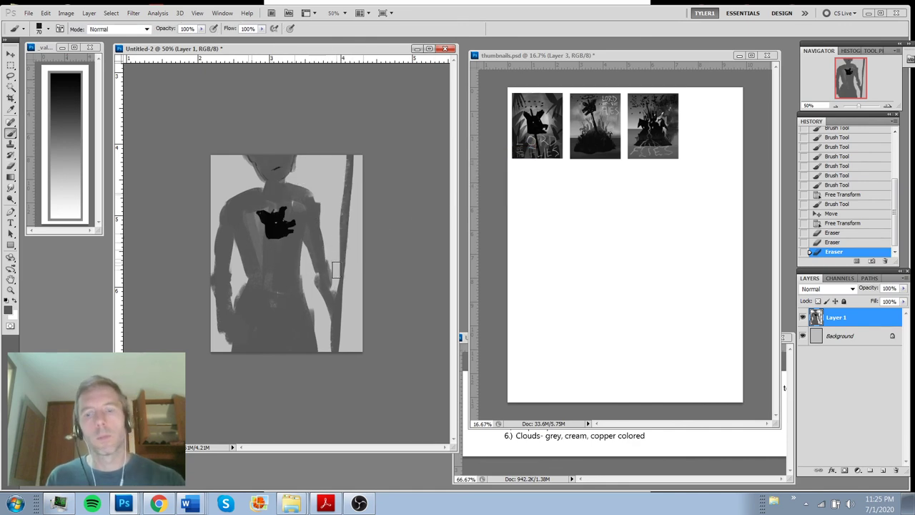
drag(338, 306, 349, 326)
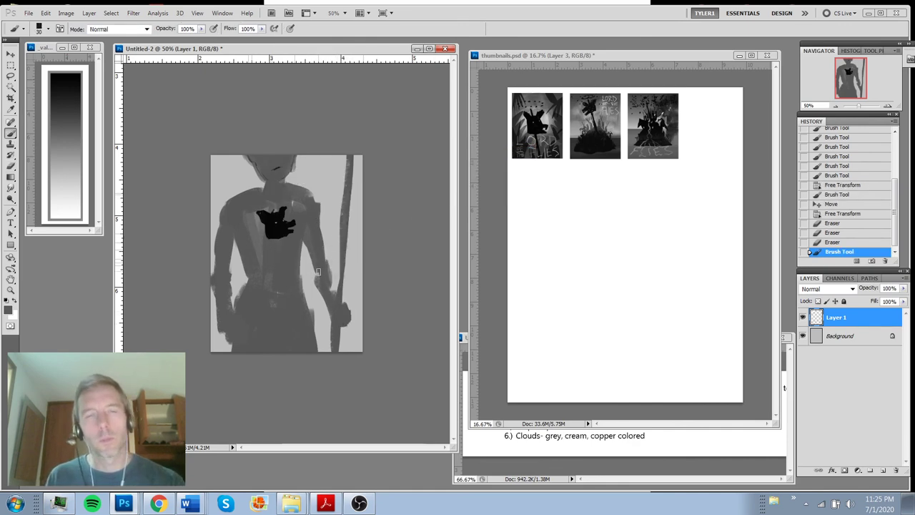
drag(334, 279, 327, 294)
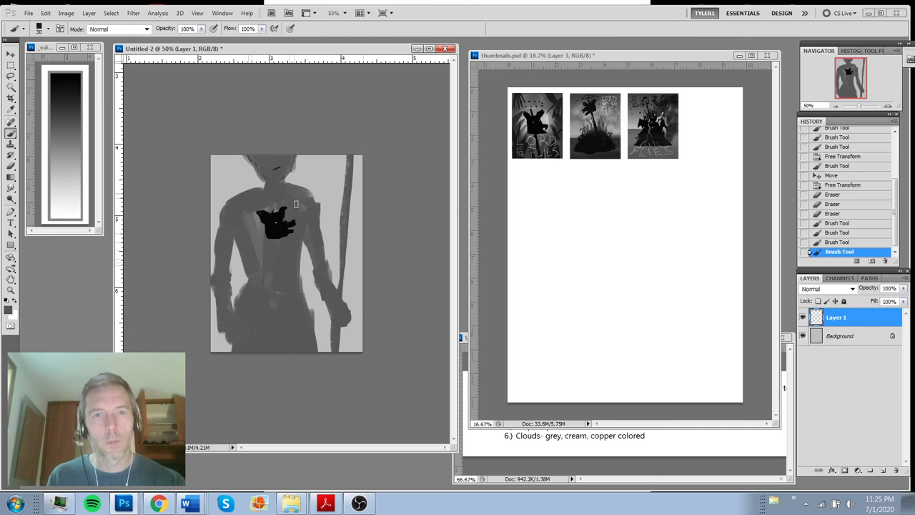
drag(296, 204, 301, 208)
drag(300, 202, 304, 207)
drag(302, 201, 298, 208)
drag(297, 203, 274, 198)
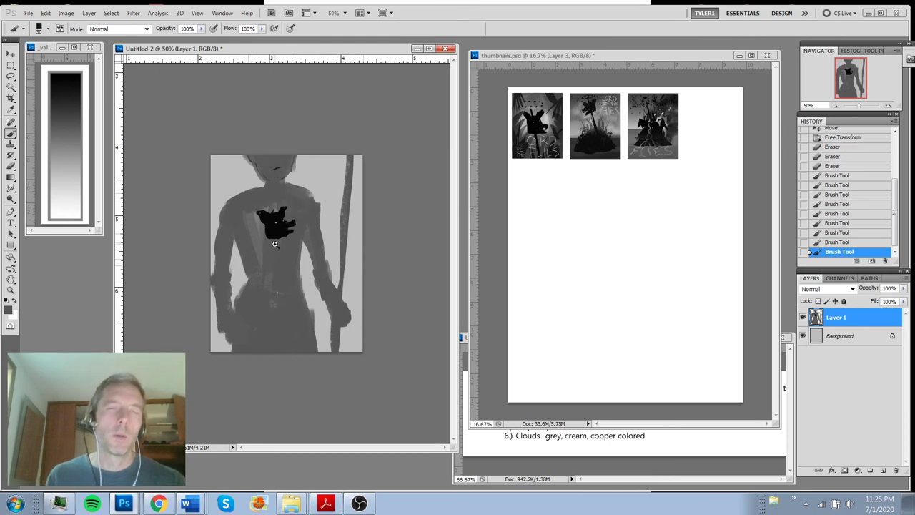
Draw thin black branching lines rising from the pig head and letter LORD across the upper back
click(275, 244)
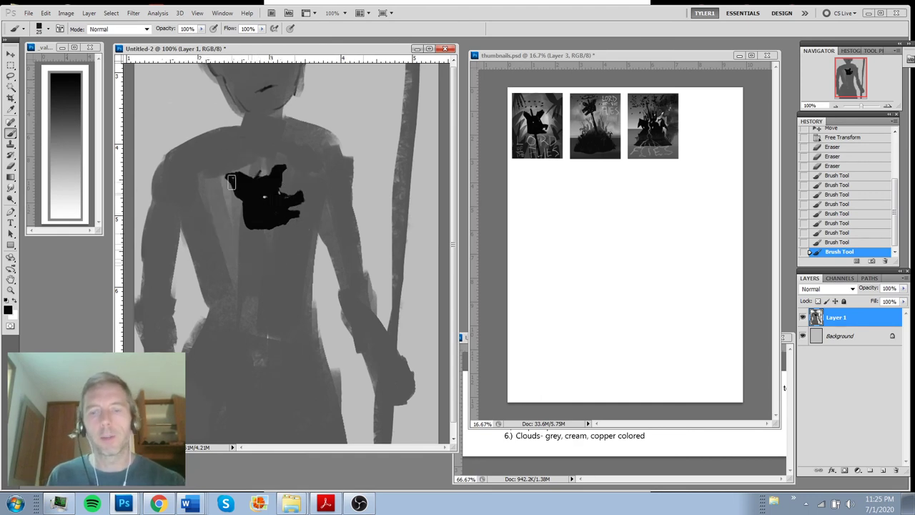
drag(233, 151, 257, 158)
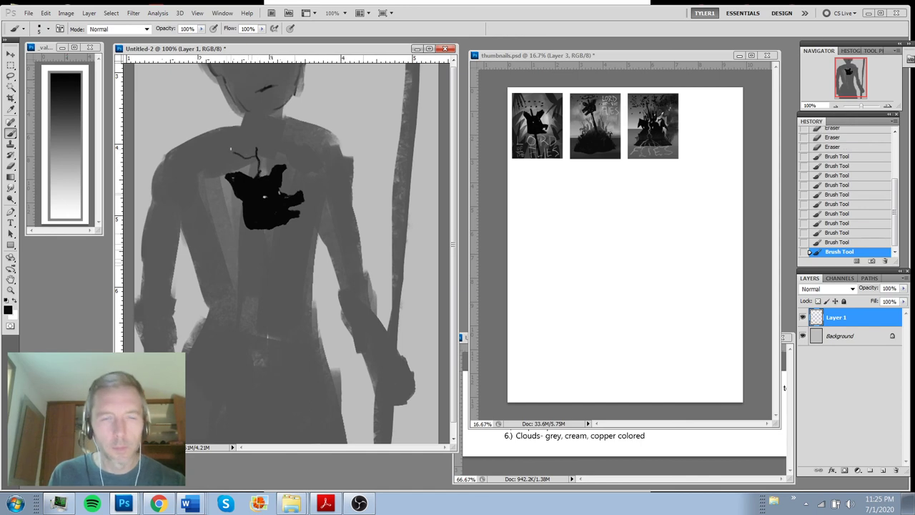
mouse_move(215, 136)
mouse_down()
mouse_move(229, 151)
mouse_move(244, 133)
mouse_up()
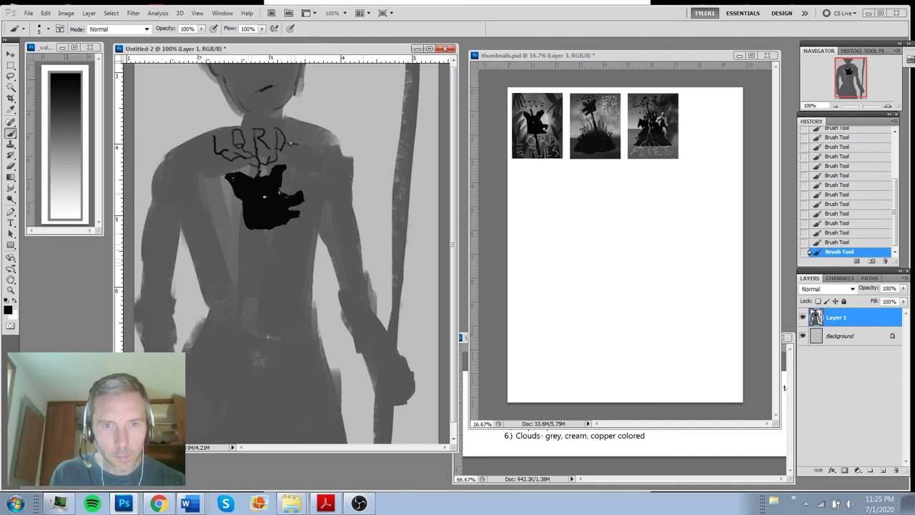
drag(213, 147, 205, 147)
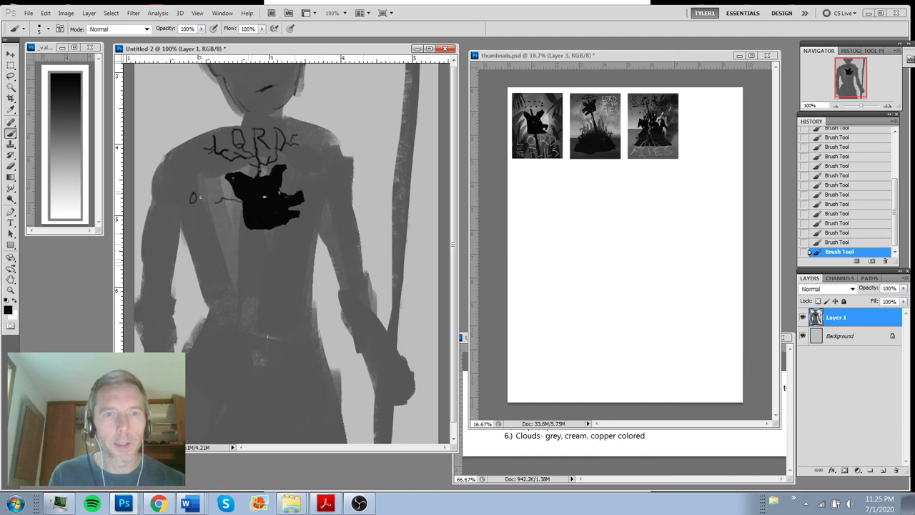
Hand-letter OF and THE on either side of the pig head and FLIES beneath it in black
drag(199, 189, 199, 203)
drag(199, 189, 206, 190)
mouse_move(301, 181)
mouse_down()
mouse_move(314, 180)
mouse_move(309, 193)
mouse_up()
mouse_move(317, 182)
mouse_down()
mouse_move(317, 195)
mouse_move(321, 187)
mouse_up()
drag(321, 182, 321, 194)
drag(326, 183, 326, 195)
drag(326, 183, 333, 184)
mouse_move(215, 252)
mouse_down()
mouse_move(215, 282)
mouse_move(229, 248)
mouse_up()
mouse_move(216, 266)
mouse_down()
mouse_move(232, 261)
mouse_move(238, 276)
mouse_up()
drag(240, 276, 261, 278)
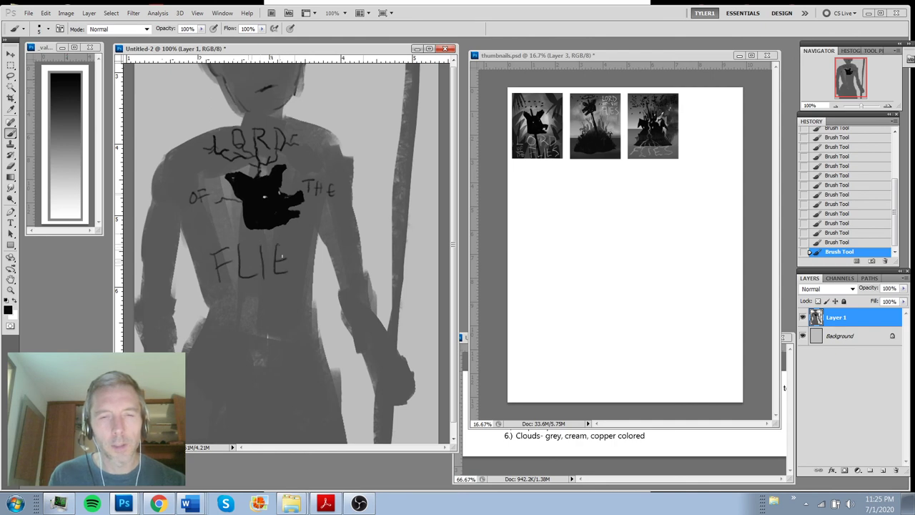
mouse_move(273, 244)
mouse_down()
mouse_move(289, 244)
mouse_move(296, 276)
mouse_up()
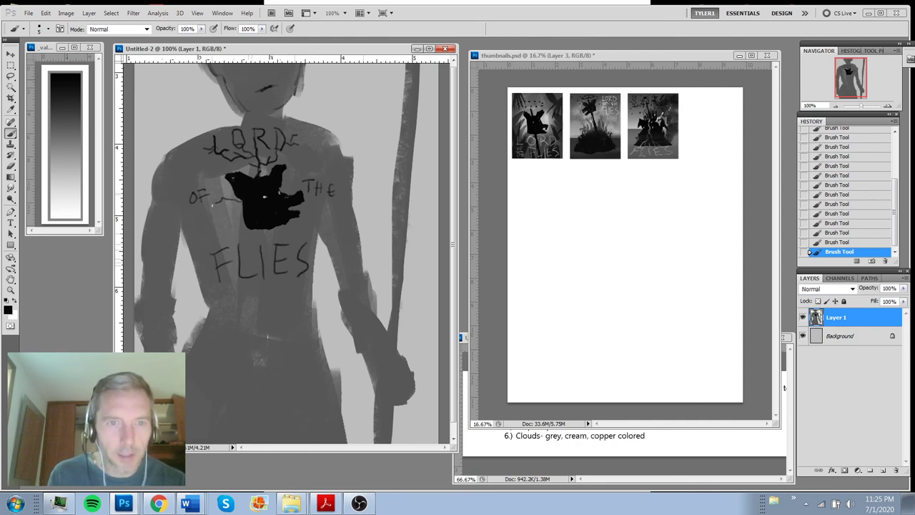
Add black branching lines linking the pig head to OF, THE and FLIES, with drips running below FLIES
mouse_move(203, 198)
mouse_down()
mouse_move(208, 228)
mouse_move(195, 206)
mouse_up()
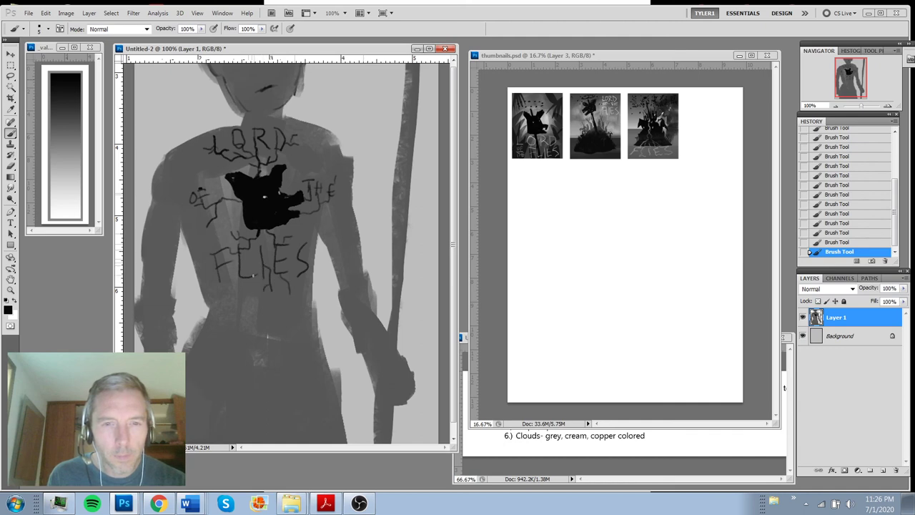
key(ctrl+alt+z)
key(ctrl+alt+z)
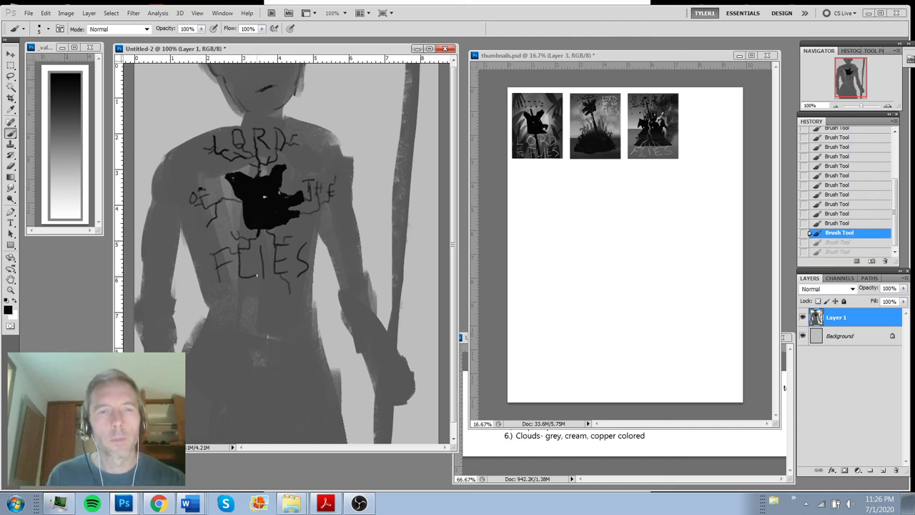
key(ctrl+shift+z)
key(ctrl+shift+z)
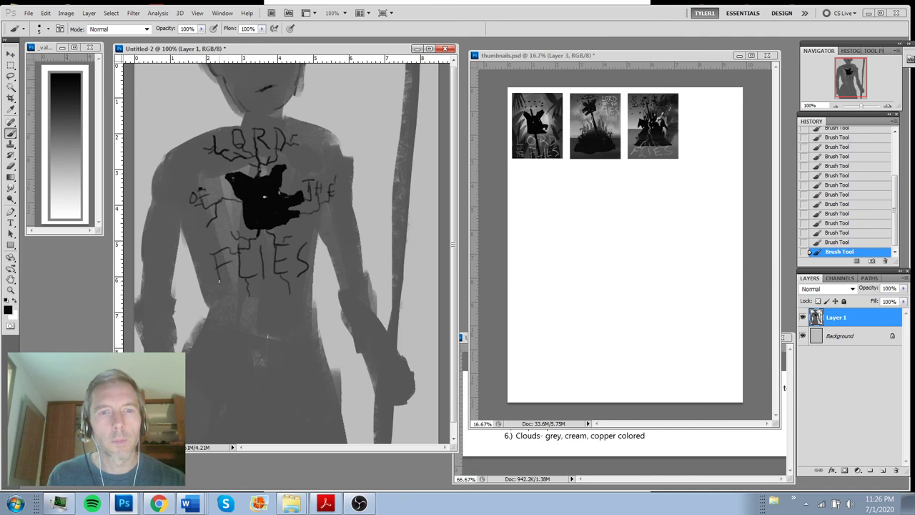
drag(227, 284, 223, 305)
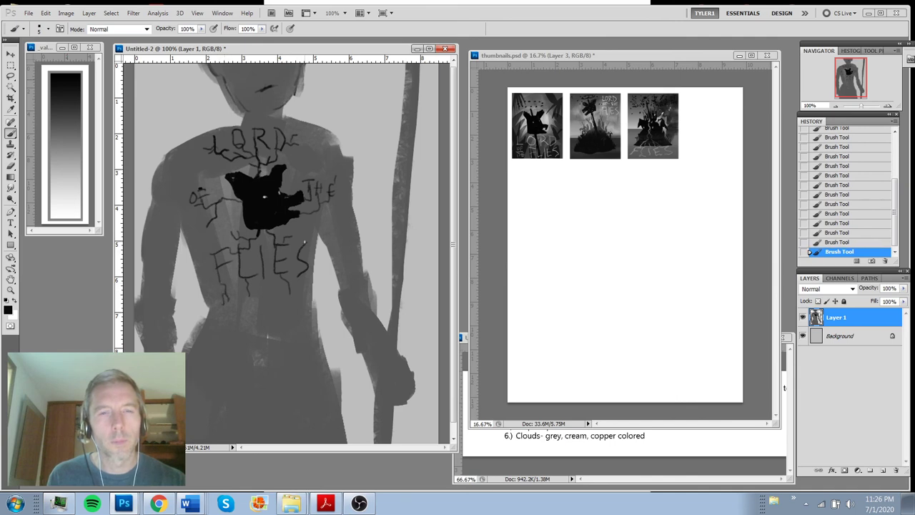
Erase small bits of grey around the wrist and hand holding the spear
key(ctrl+minus)
key(ctrl+minus)
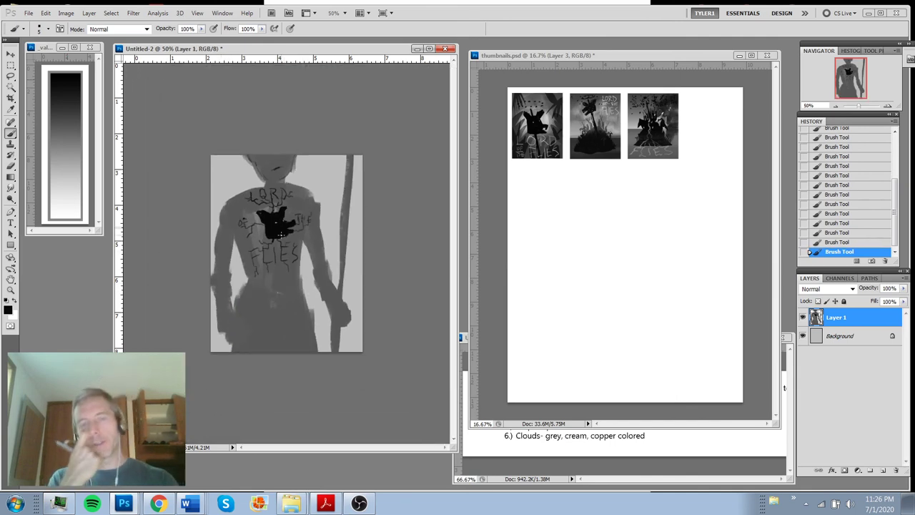
key(ctrl+plus)
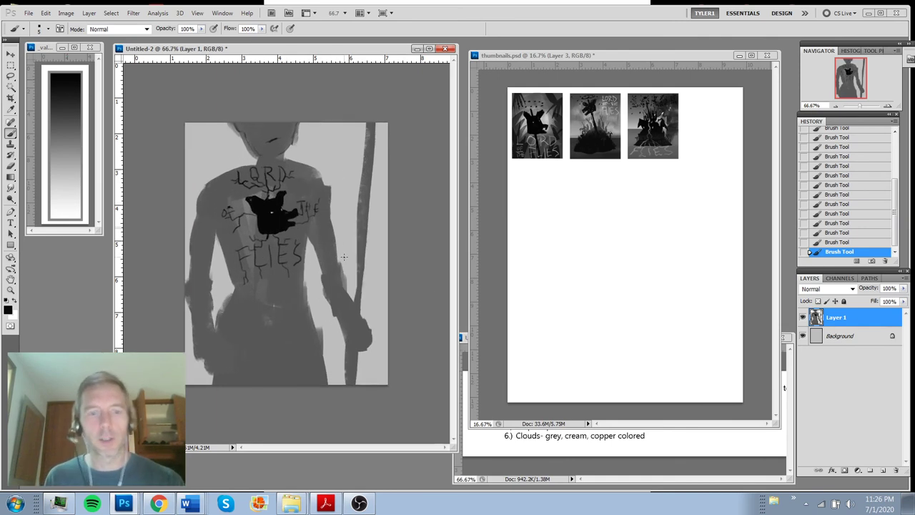
key(e)
mouse_move(346, 350)
mouse_down()
mouse_move(342, 379)
mouse_move(330, 305)
mouse_up()
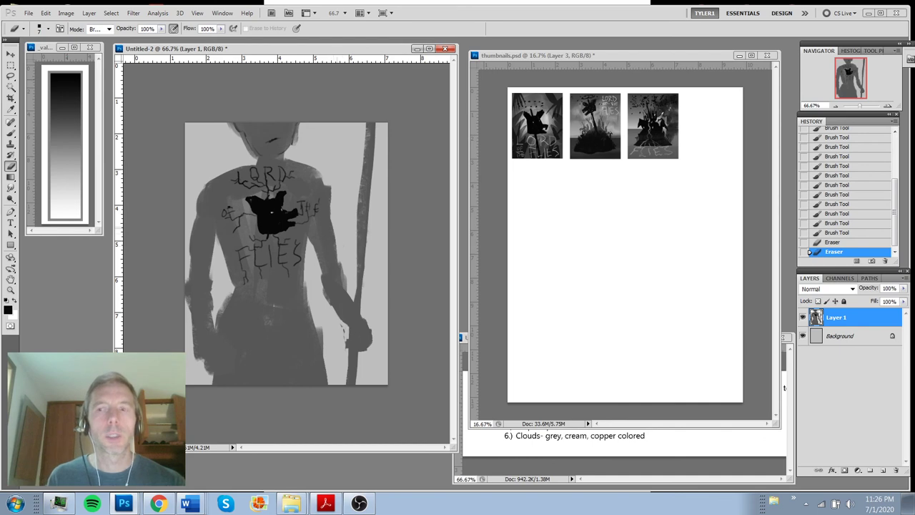
Free-transform the figure layer to make it slightly narrower, bringing the far arm's edge inward
key(ctrl+t)
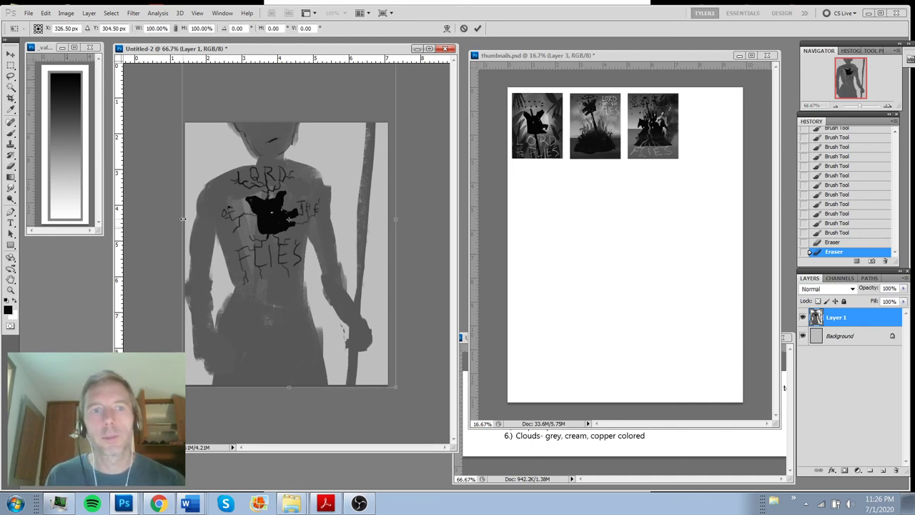
drag(183, 219, 163, 218)
key(Return)
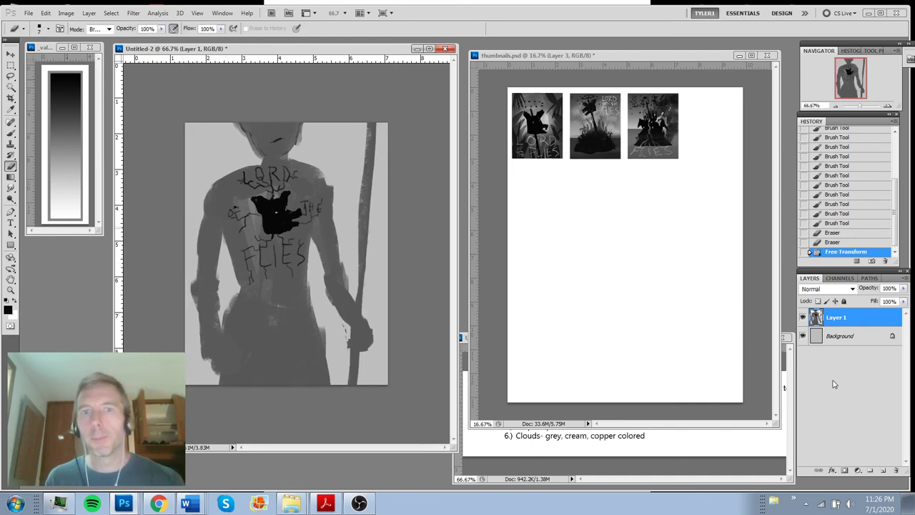
Dodge the midtones of the back around the pig head and lettering, and down over the hips and legs
key(o)
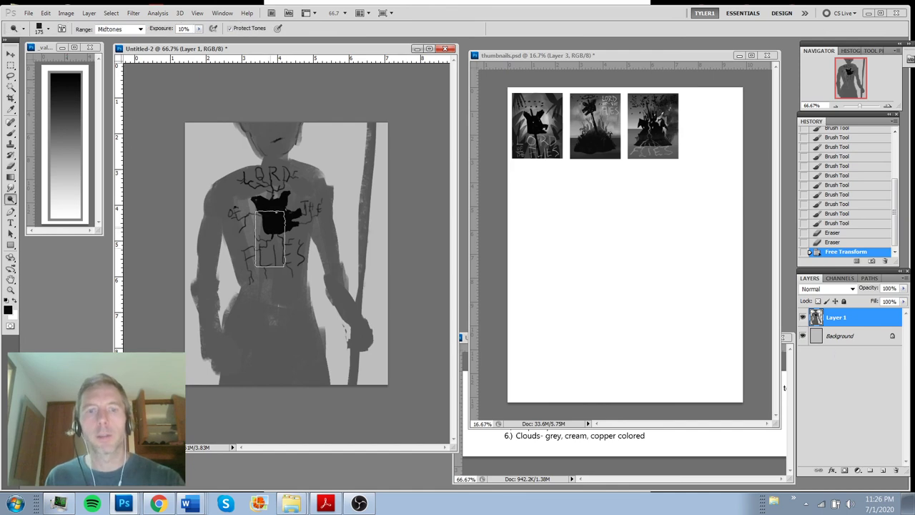
mouse_move(272, 240)
mouse_down()
mouse_move(274, 196)
mouse_move(240, 195)
mouse_move(281, 199)
mouse_move(264, 239)
mouse_move(294, 286)
mouse_up()
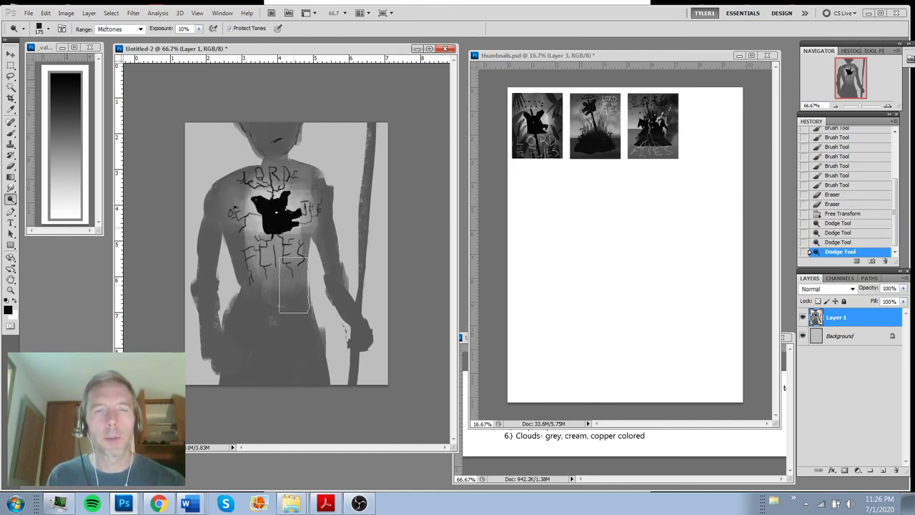
key(ctrl+alt+z)
key(ctrl+alt+z)
mouse_move(274, 193)
mouse_down()
mouse_move(295, 296)
mouse_move(293, 285)
mouse_up()
mouse_move(277, 283)
mouse_down()
mouse_move(268, 292)
mouse_move(274, 329)
mouse_up()
mouse_move(289, 293)
mouse_down()
mouse_move(270, 367)
mouse_move(249, 330)
mouse_up()
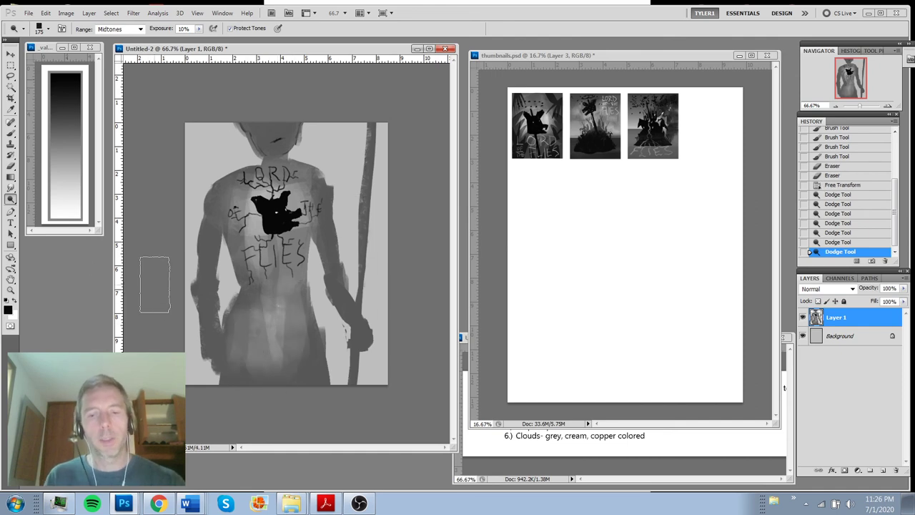
Lasso a trouser shape from the waist down and darken it with a Levels midtone of 0.63
key(l)
drag(312, 286, 330, 331)
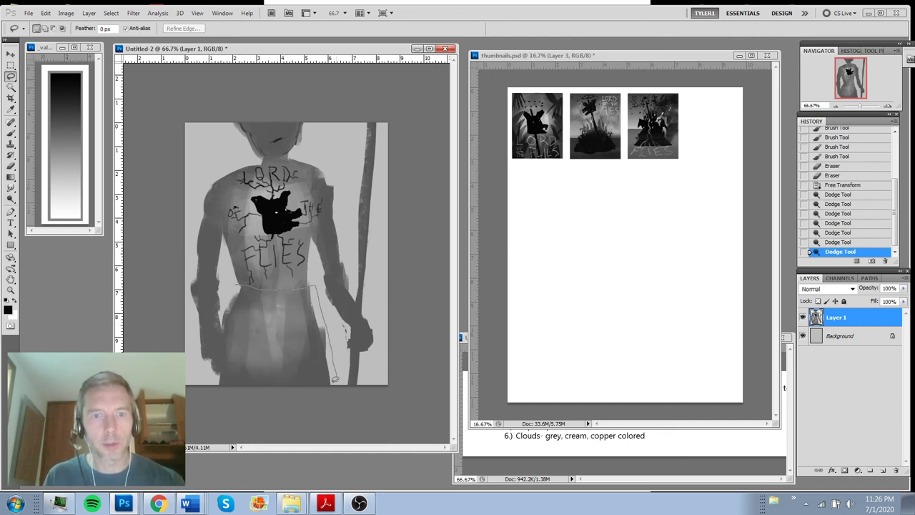
mouse_move(259, 387)
mouse_down()
mouse_move(214, 380)
mouse_move(236, 286)
mouse_up()
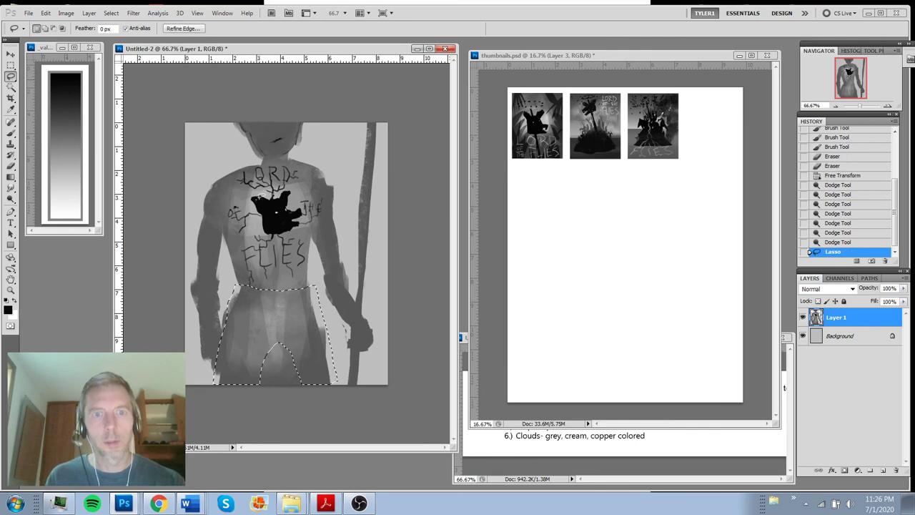
key(ctrl+l)
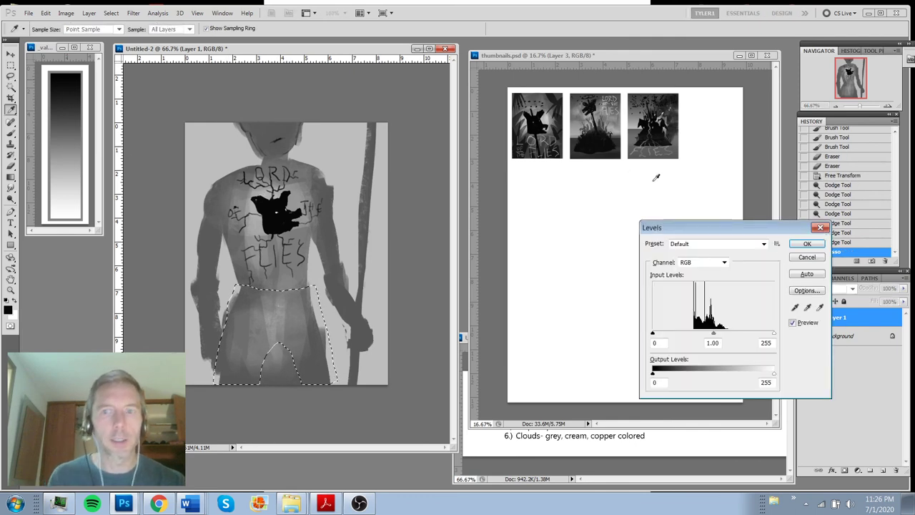
drag(713, 333, 732, 336)
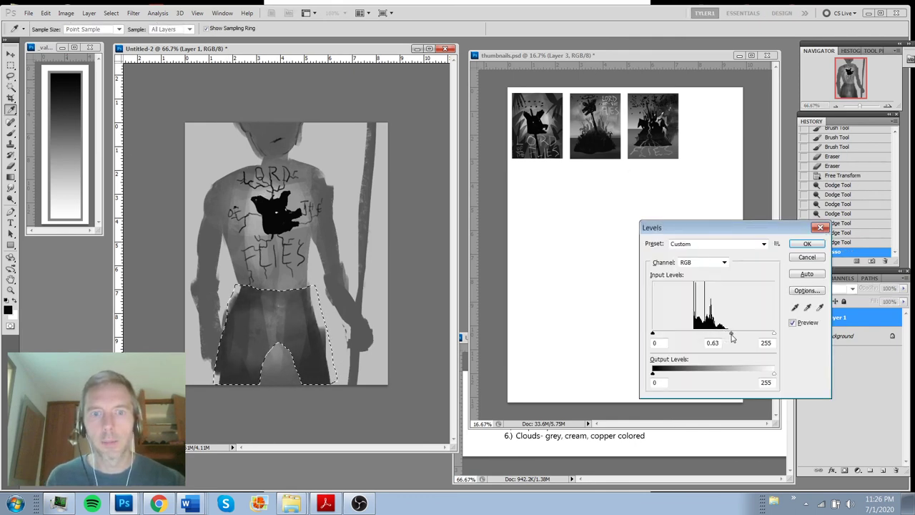
click(806, 244)
Invert the selection, erase the grey between and beside the trouser legs, and deselect
key(ctrl+shift+i)
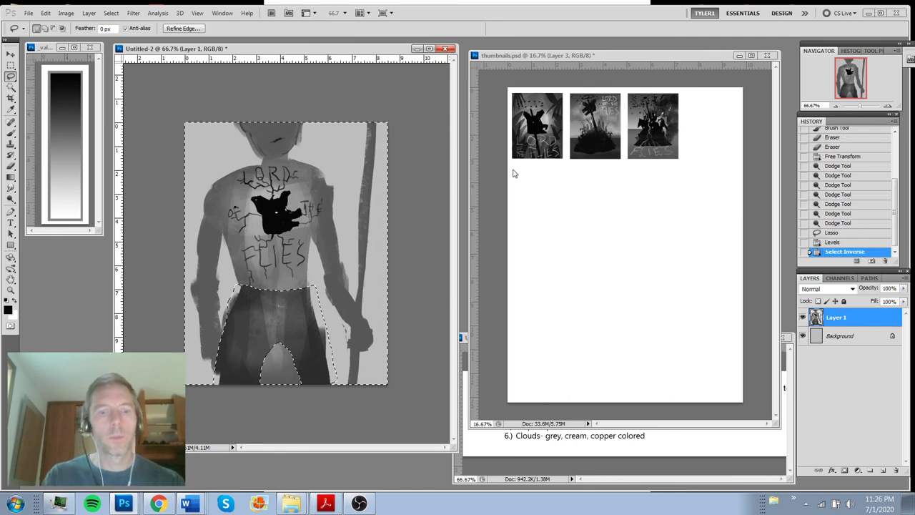
key(b)
mouse_move(270, 389)
mouse_down()
mouse_move(296, 399)
mouse_move(301, 390)
mouse_up()
key(bracketright)
key(bracketright)
key(bracketright)
key(bracketright)
key(bracketright)
key(bracketright)
key(bracketright)
key(bracketright)
mouse_move(312, 386)
mouse_down()
mouse_move(321, 364)
mouse_move(341, 397)
mouse_up()
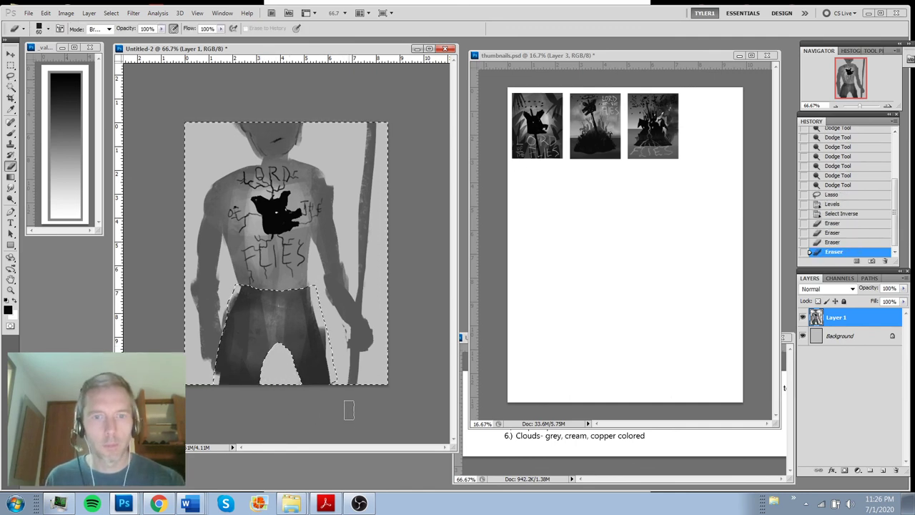
key(ctrl+d)
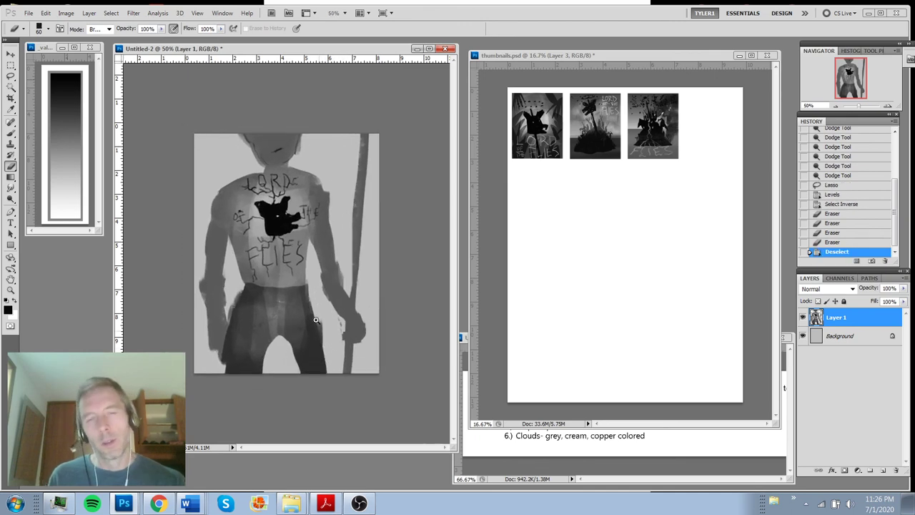
Add a layer beneath the figure and lasso spiky leaf shapes along the canvas edges and around the legs
click(850, 336)
click(883, 470)
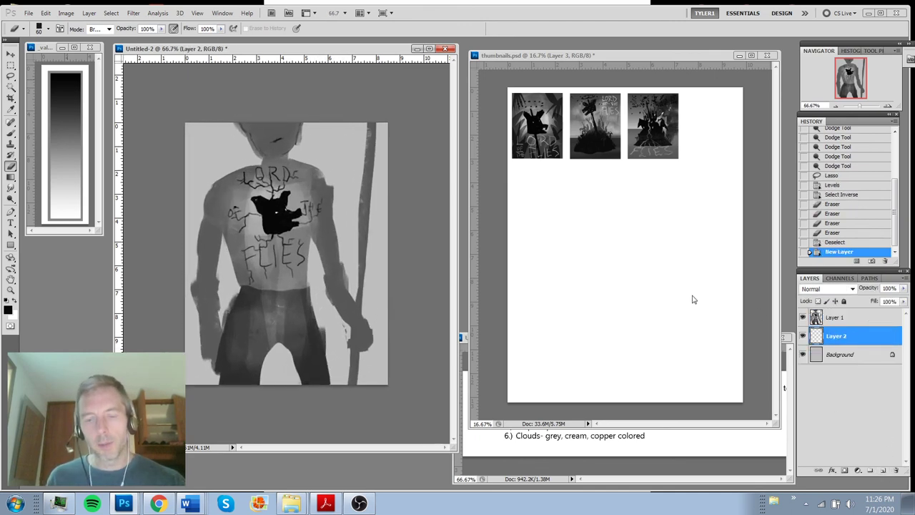
key(l)
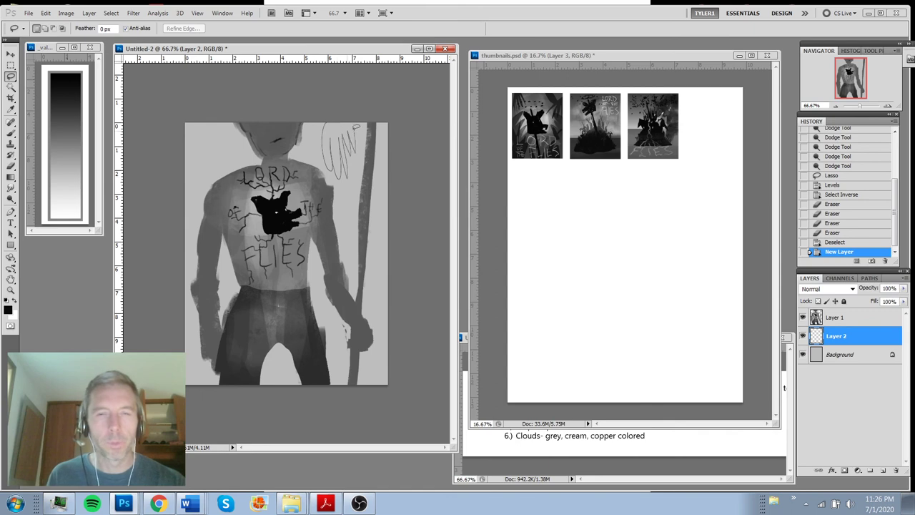
drag(380, 104, 394, 192)
drag(387, 388, 331, 315)
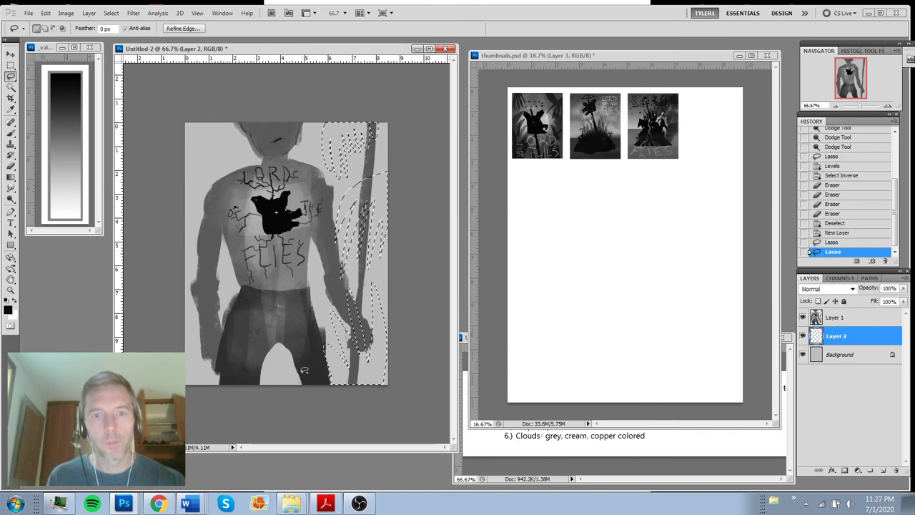
drag(289, 390, 286, 386)
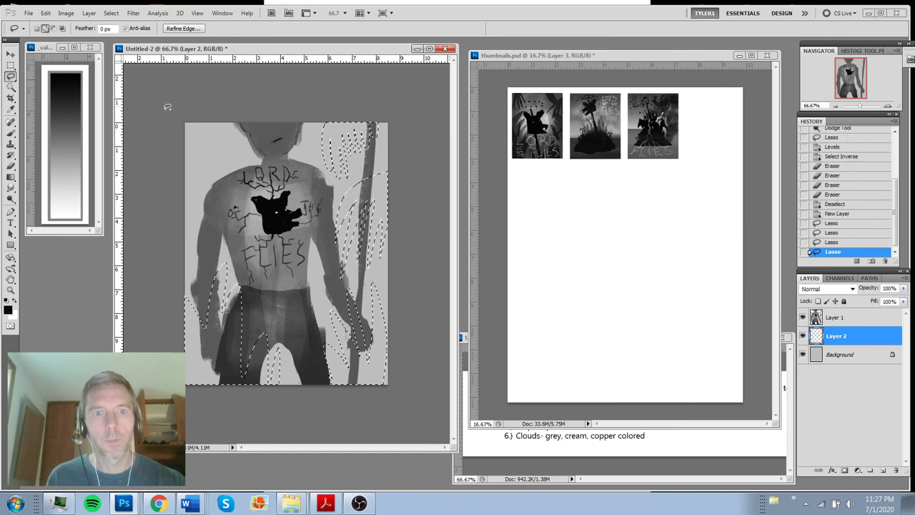
mouse_move(214, 150)
mouse_down()
mouse_move(190, 154)
mouse_move(206, 117)
mouse_up()
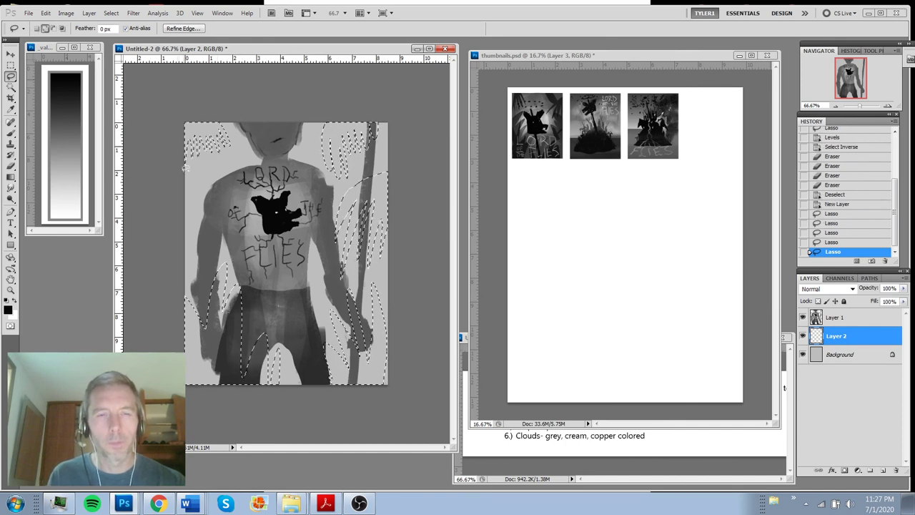
mouse_move(183, 173)
mouse_down()
mouse_move(213, 178)
mouse_move(180, 200)
mouse_move(240, 162)
mouse_up()
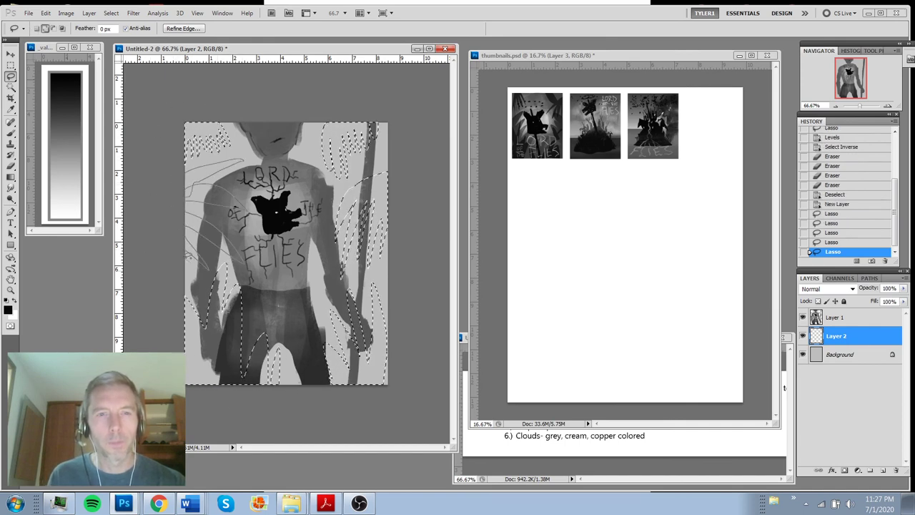
right_click(236, 250)
click(429, 235)
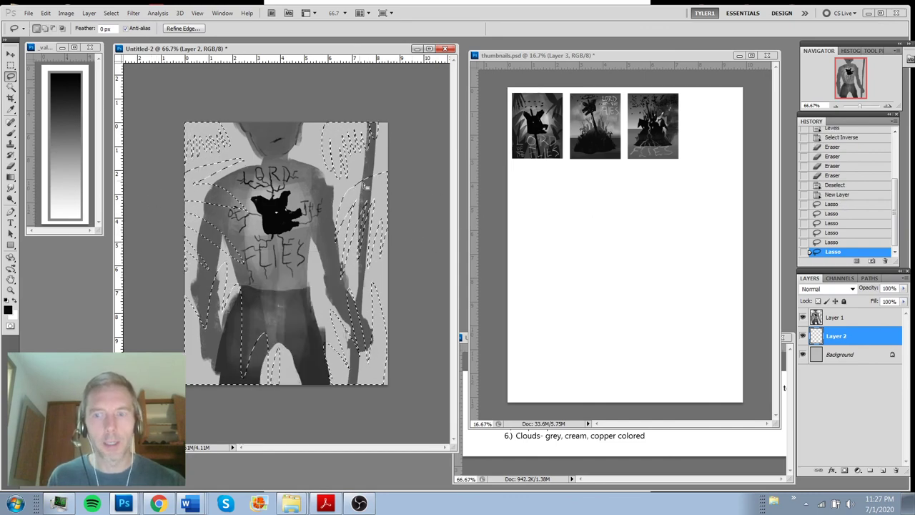
Fill the selected leaf shapes with dark grey using a 150 px brush, deselect, and set that layer's opacity to 84%
click(10, 133)
alt+click(277, 120)
drag(279, 117, 311, 368)
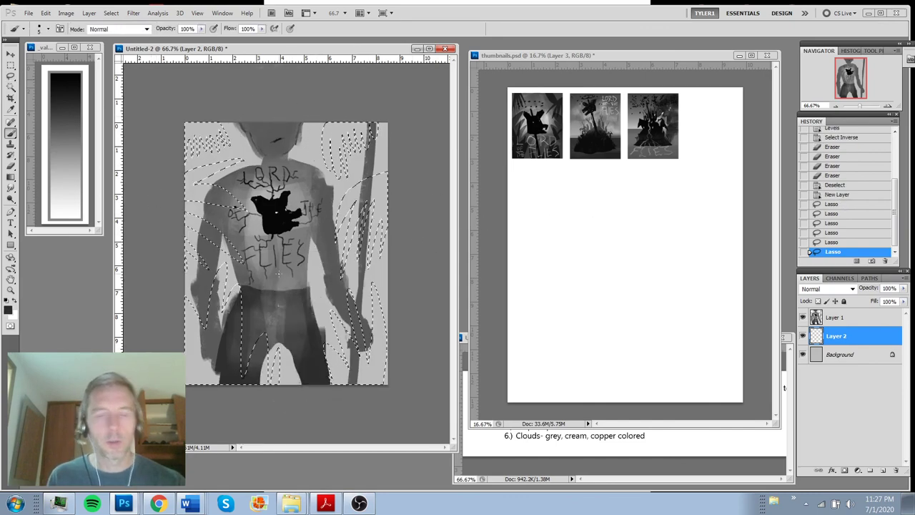
key(bracketright)
key(bracketright)
key(bracketright)
key(bracketright)
key(bracketright)
key(bracketright)
key(bracketright)
key(bracketright)
key(bracketright)
key(bracketright)
key(bracketright)
key(bracketright)
key(bracketright)
key(bracketright)
key(bracketright)
mouse_move(203, 140)
mouse_down()
mouse_move(179, 214)
mouse_move(313, 357)
mouse_move(397, 393)
mouse_move(379, 214)
mouse_move(357, 243)
mouse_up()
key(bracketright)
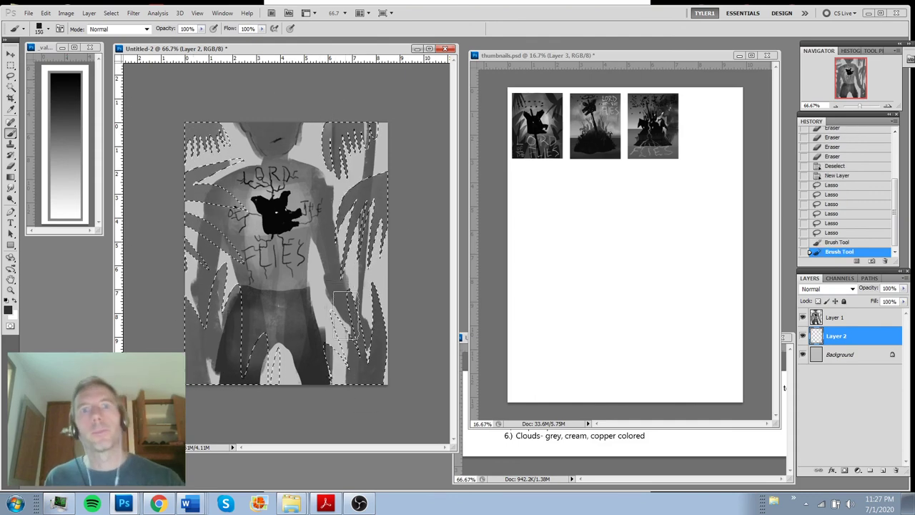
key(ctrl+d)
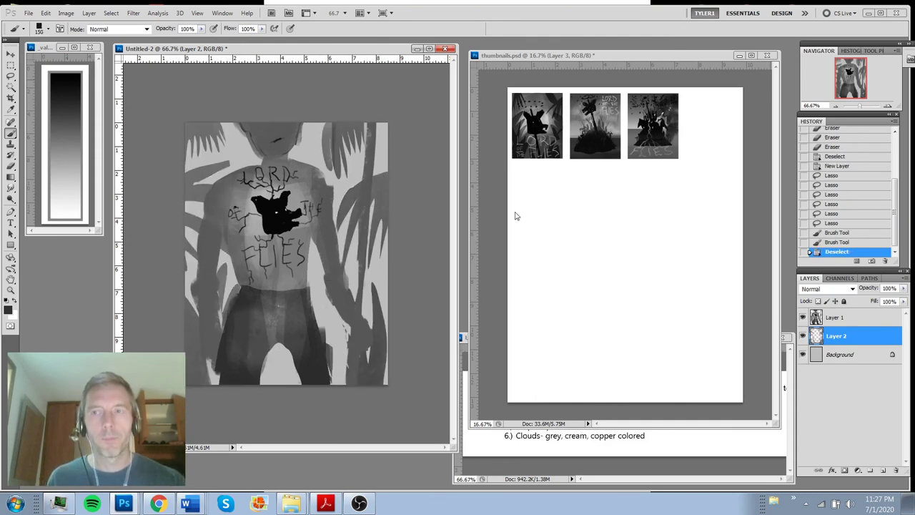
drag(902, 288, 897, 301)
Darken the figure layer with Levels, using a black input of 38 and a midtone of 0.71
click(850, 317)
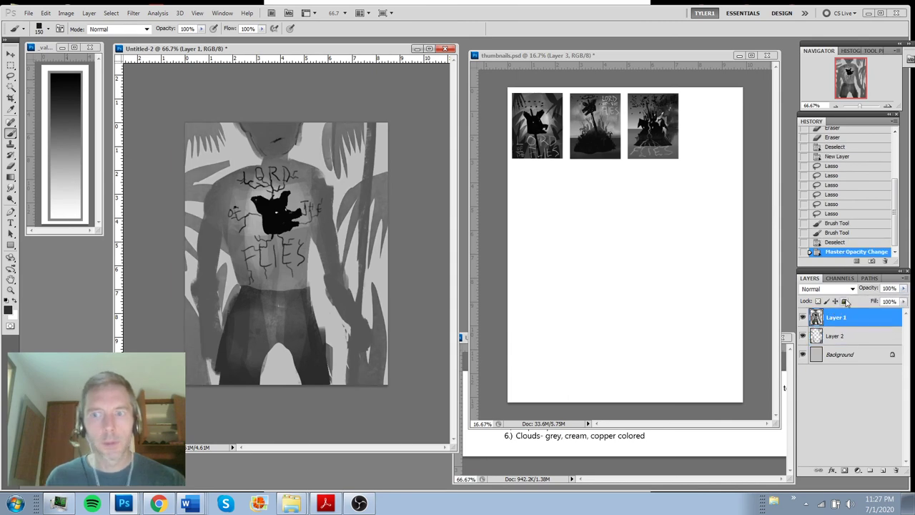
key(ctrl+l)
mouse_move(653, 333)
mouse_down()
mouse_move(739, 335)
mouse_move(731, 336)
mouse_up()
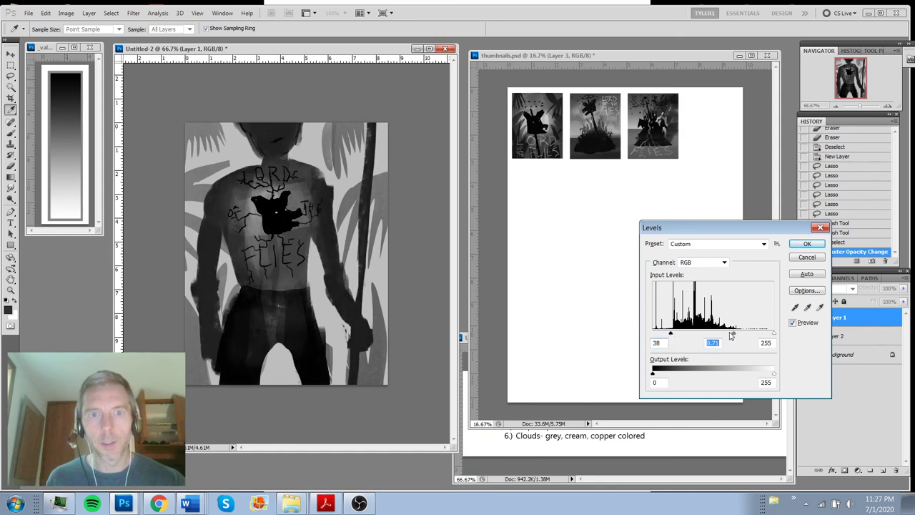
click(807, 243)
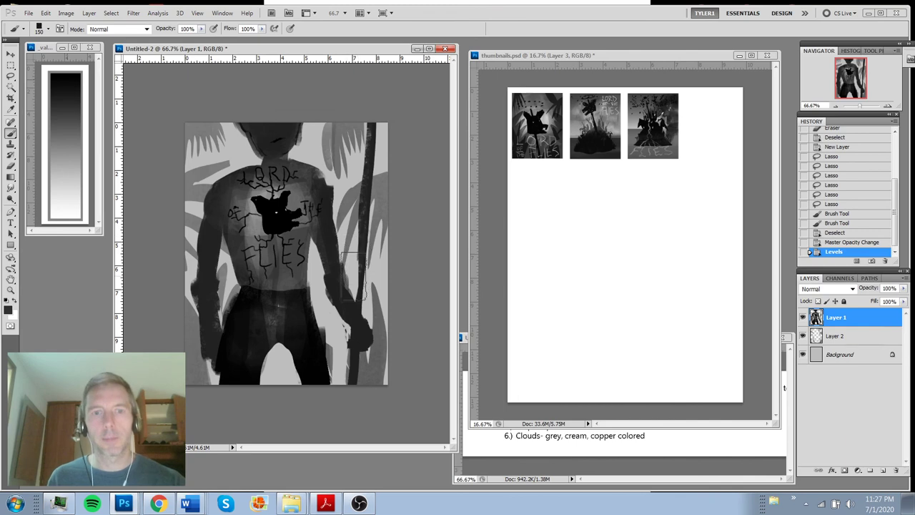
Lasso a second set of thin fronds behind the figure and add a new layer directly above the background
click(842, 336)
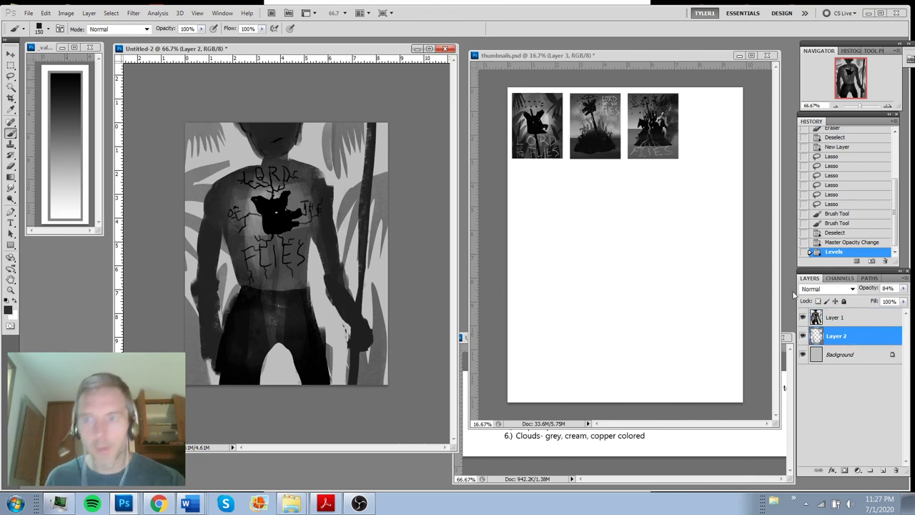
key(l)
mouse_move(233, 243)
mouse_down()
mouse_move(238, 142)
mouse_move(261, 378)
mouse_move(280, 286)
mouse_move(237, 252)
mouse_up()
mouse_move(342, 379)
mouse_down()
mouse_move(339, 230)
mouse_move(304, 159)
mouse_move(370, 174)
mouse_move(354, 303)
mouse_move(354, 384)
mouse_up()
mouse_move(345, 340)
mouse_down()
mouse_move(339, 383)
mouse_move(384, 275)
mouse_move(370, 347)
mouse_up()
click(839, 354)
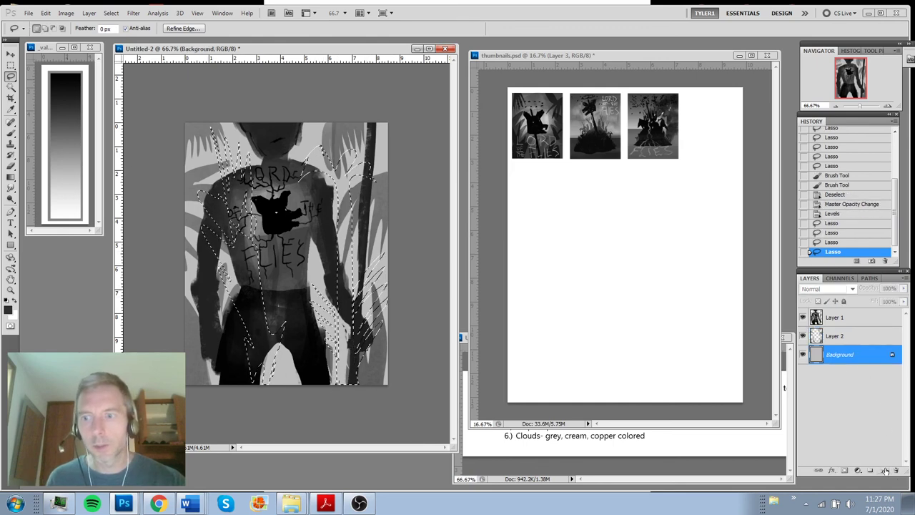
click(883, 469)
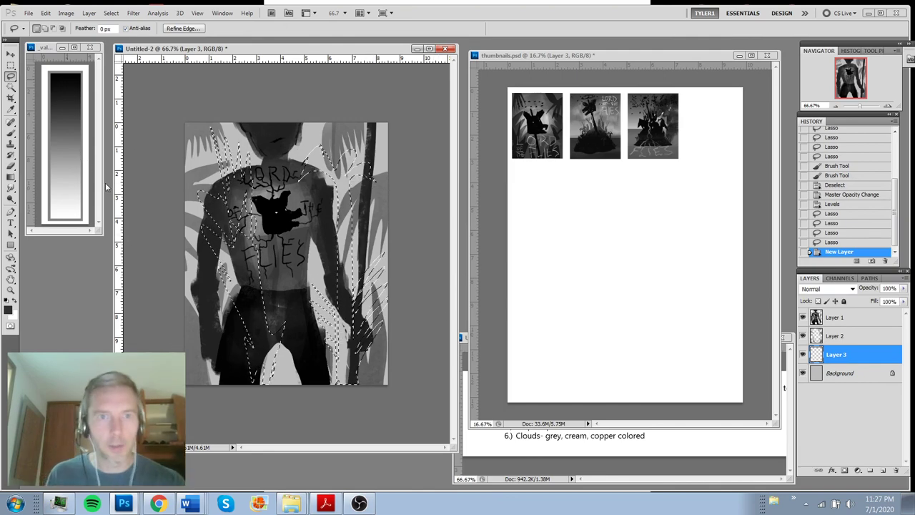
Shade the selected fronds with gradients in greys sampled from the value scale and the canvas, and deselect
click(68, 158)
key(g)
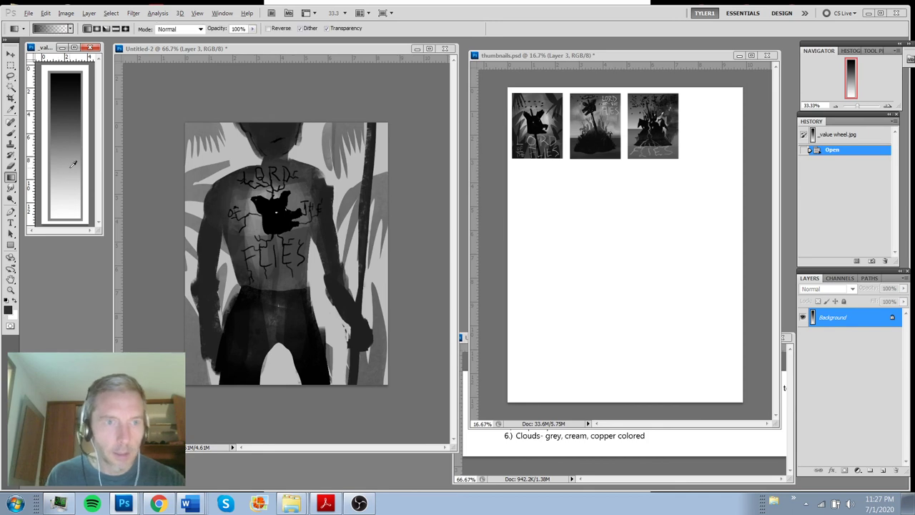
click(325, 266)
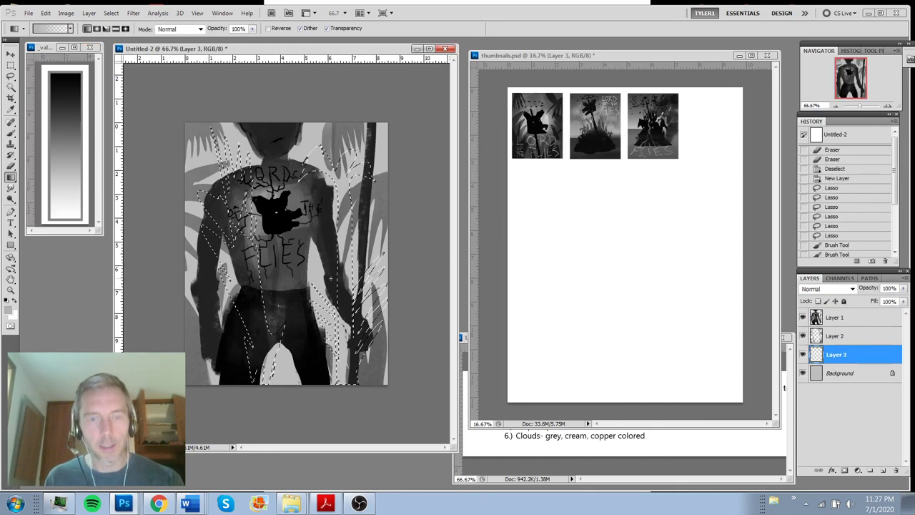
drag(331, 277, 351, 392)
alt+click(348, 123)
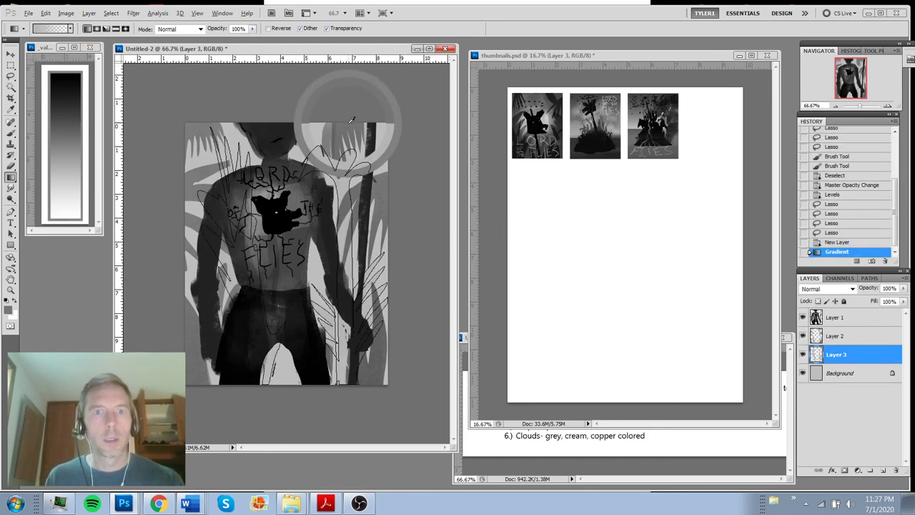
drag(341, 146, 340, 355)
drag(272, 373, 269, 376)
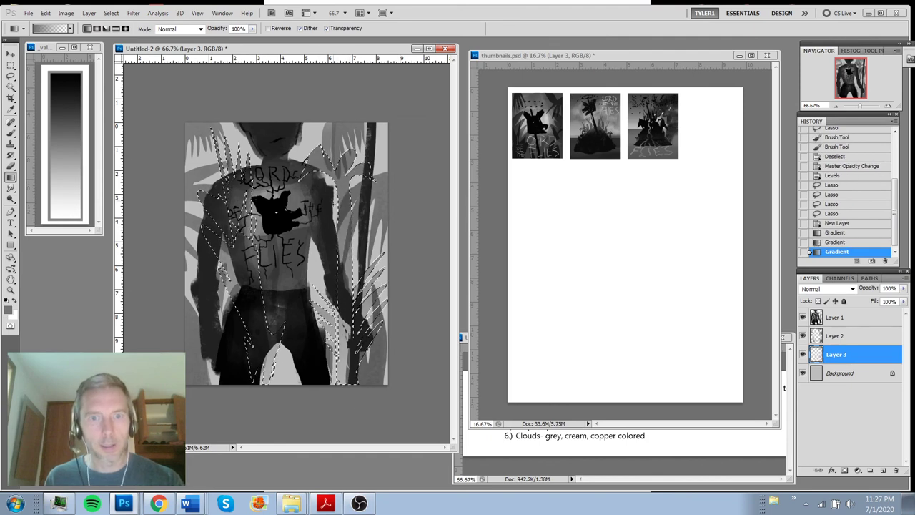
key(ctrl+d)
key(ctrl+minus)
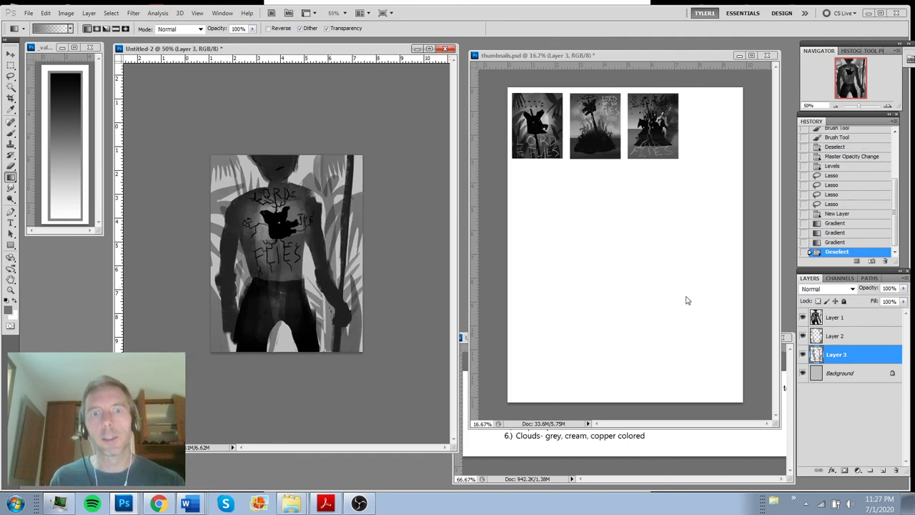
Load the front foliage layer's outline as a selection and clear that area from the thin frond layer
ctrl+click(816, 337)
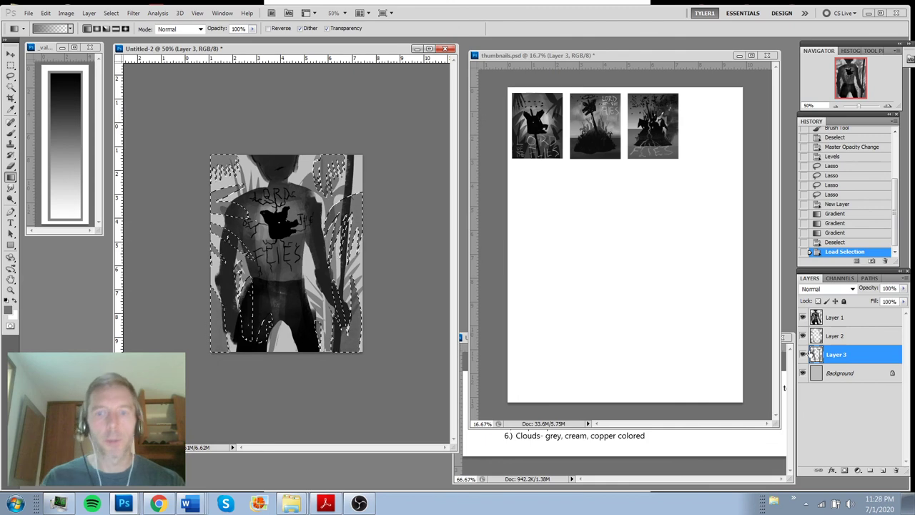
key(Delete)
key(Delete)
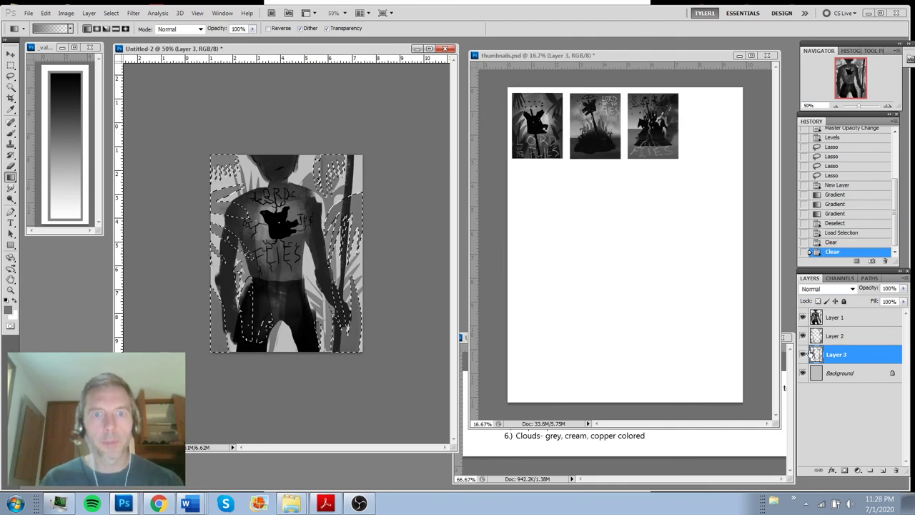
key(ctrl+l)
mouse_move(713, 333)
mouse_down()
mouse_move(727, 333)
mouse_move(701, 334)
mouse_up()
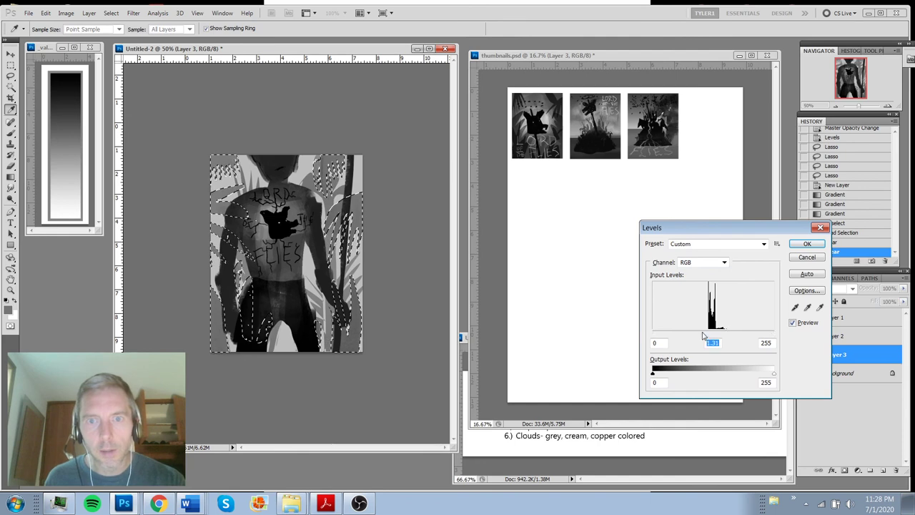
click(806, 243)
click(803, 337)
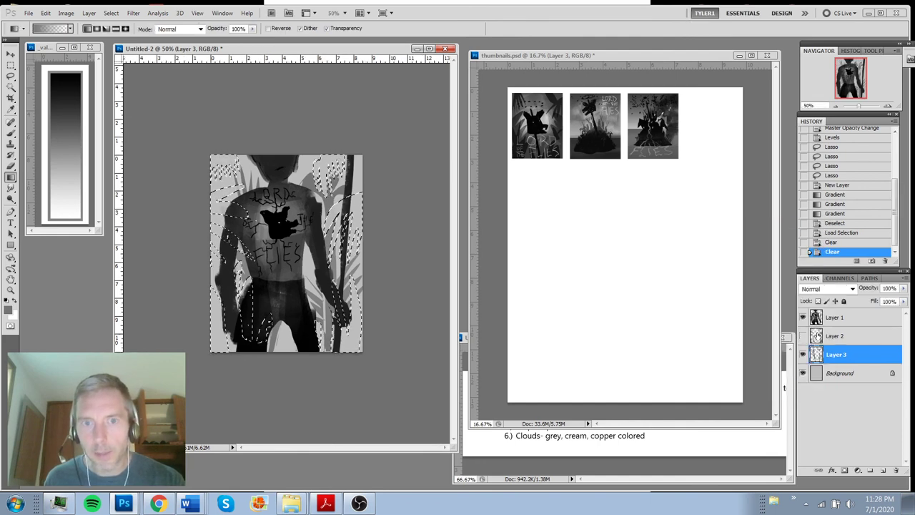
click(803, 338)
Drop the selection and darken the front foliage layer by lowering its Levels midtone
click(823, 336)
key(ctrl+d)
key(ctrl+l)
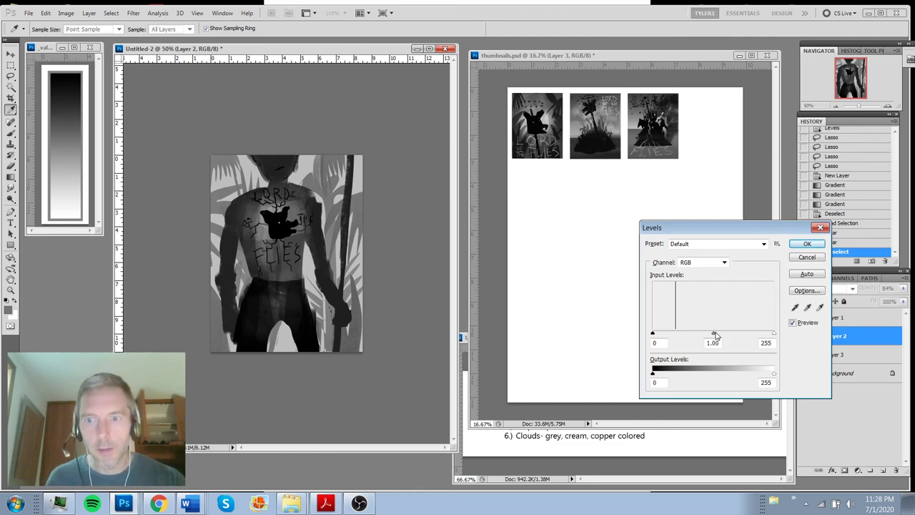
drag(714, 334, 757, 331)
click(799, 246)
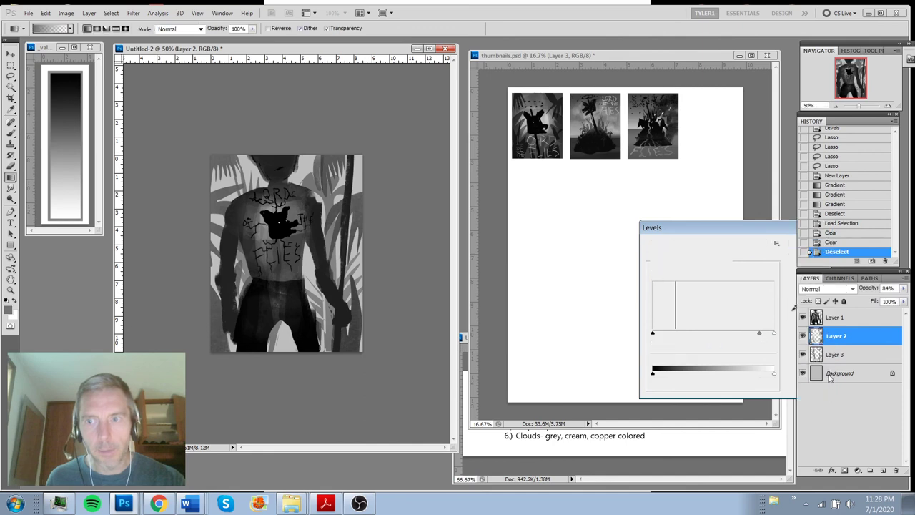
Lasso broad leaf shapes across the canvas, shade them with a grey gradient on a new layer above the background, and deselect
click(861, 353)
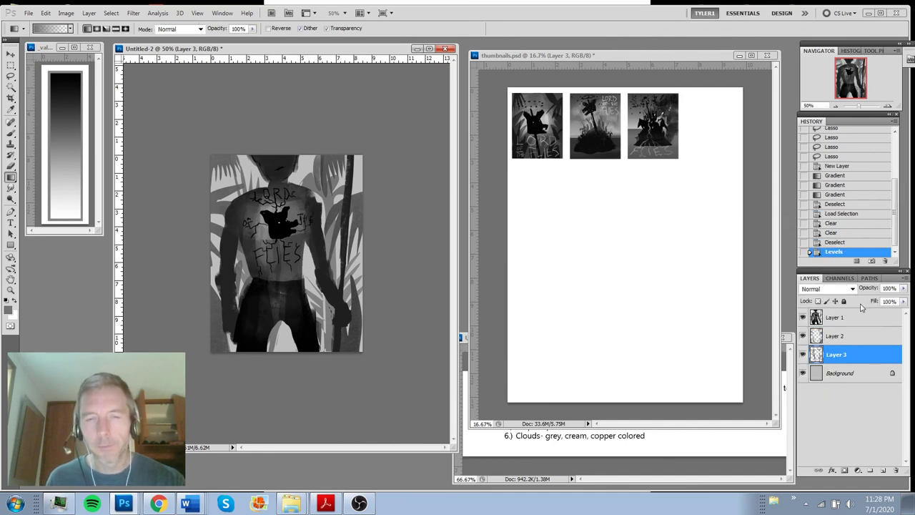
key(l)
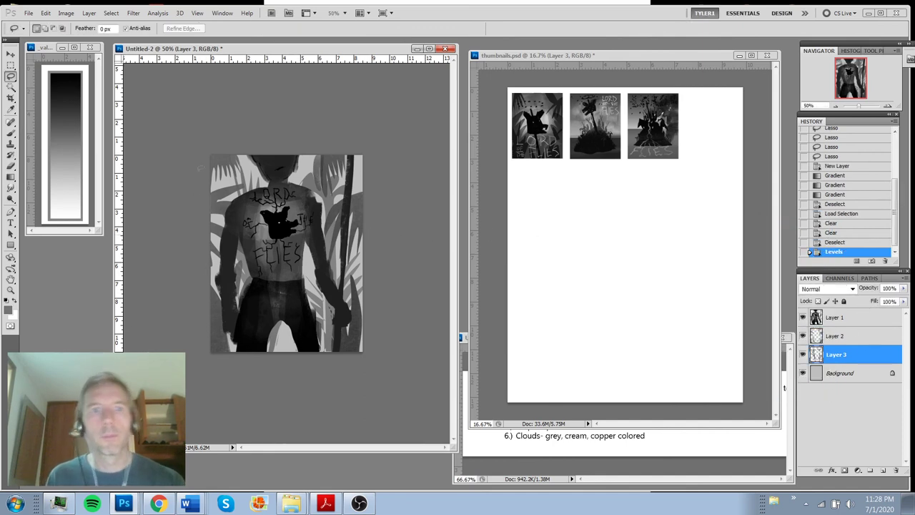
mouse_move(200, 169)
mouse_down()
mouse_move(281, 271)
mouse_move(347, 230)
mouse_up()
drag(359, 184, 202, 187)
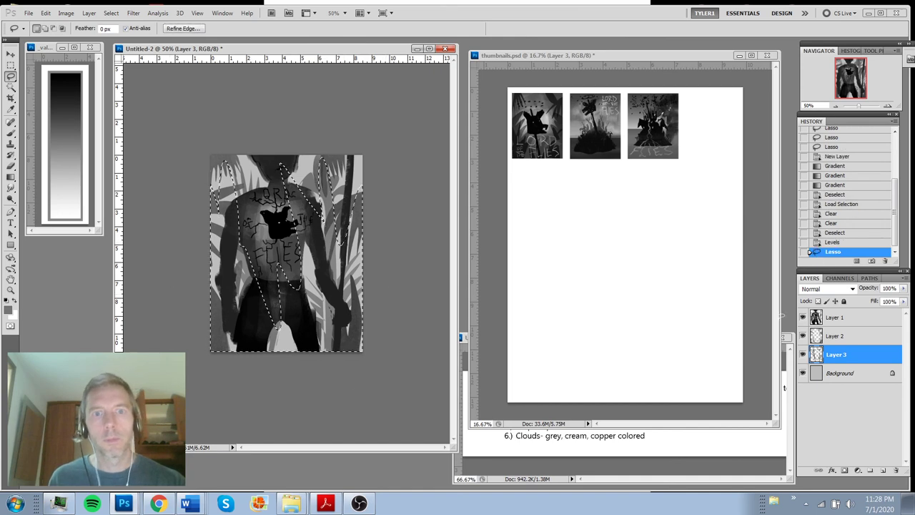
click(858, 373)
key(ctrl+alt+shift+n)
key(g)
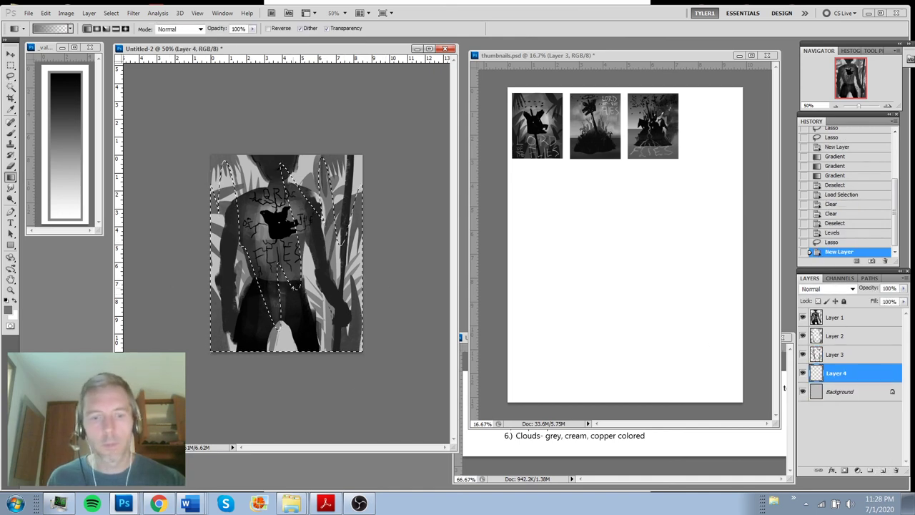
mouse_move(318, 118)
mouse_down()
mouse_move(318, 379)
mouse_move(348, 430)
mouse_up()
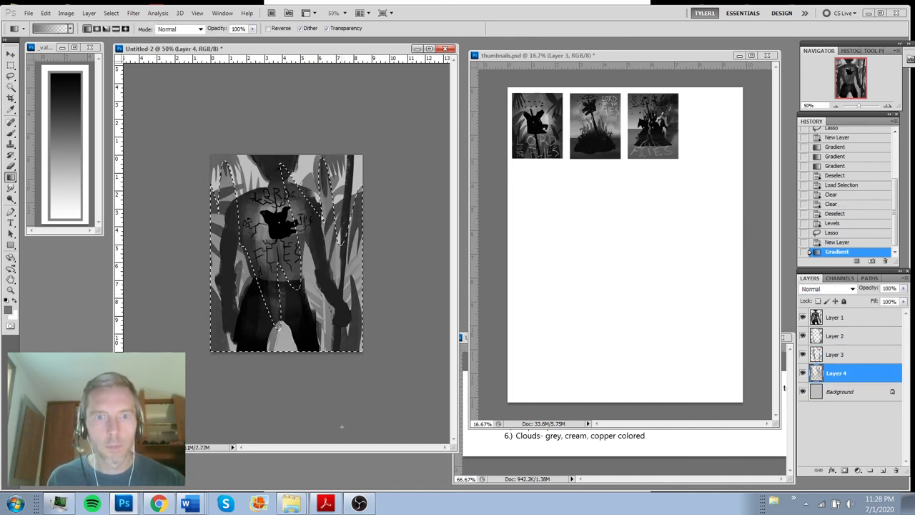
key(ctrl+d)
alt+click(337, 335)
alt+click(336, 336)
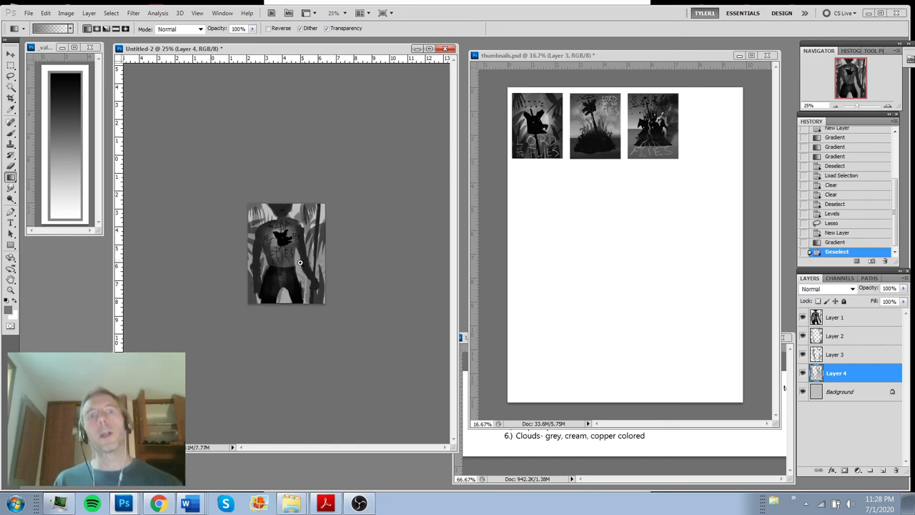
ctrl+click(336, 335)
ctrl+click(337, 335)
drag(336, 335, 371, 340)
key(ctrl+z)
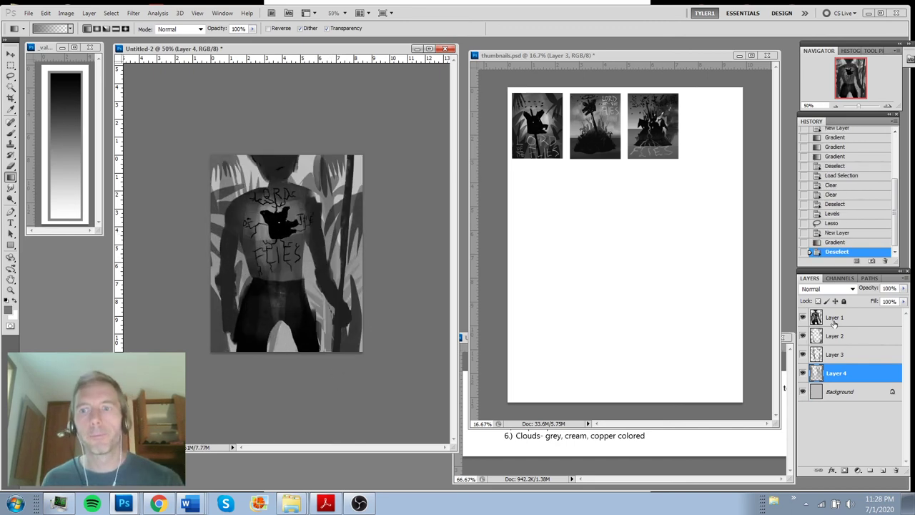
Duplicate the background layer and merge the copy with the figure and foliage layers into one layer
shift+click(849, 320)
drag(842, 393, 883, 470)
shift+click(851, 316)
key(ctrl+e)
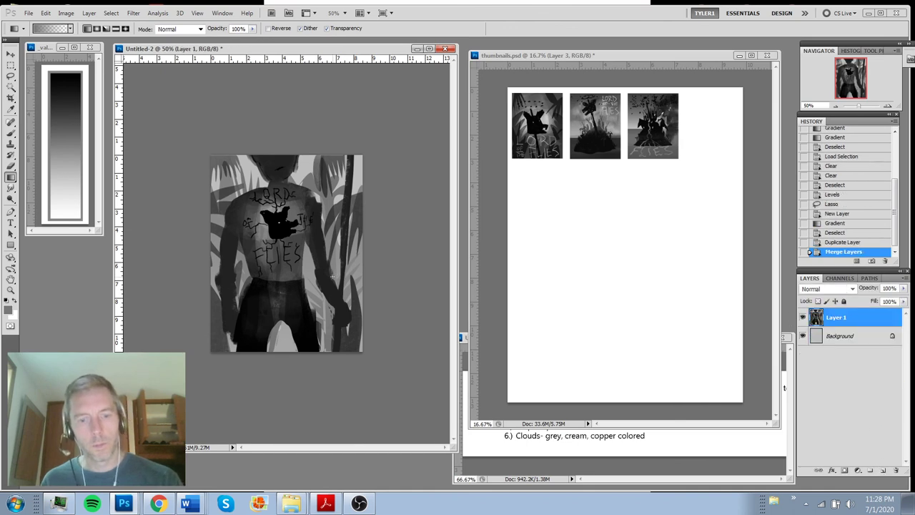
key(v)
drag(300, 271, 701, 185)
key(ctrl+alt+z)
key(ctrl+alt+z)
Crop the painting to its full canvas bounds and copy the merged layer into the thumbnails document as the fourth image in the row
click(401, 230)
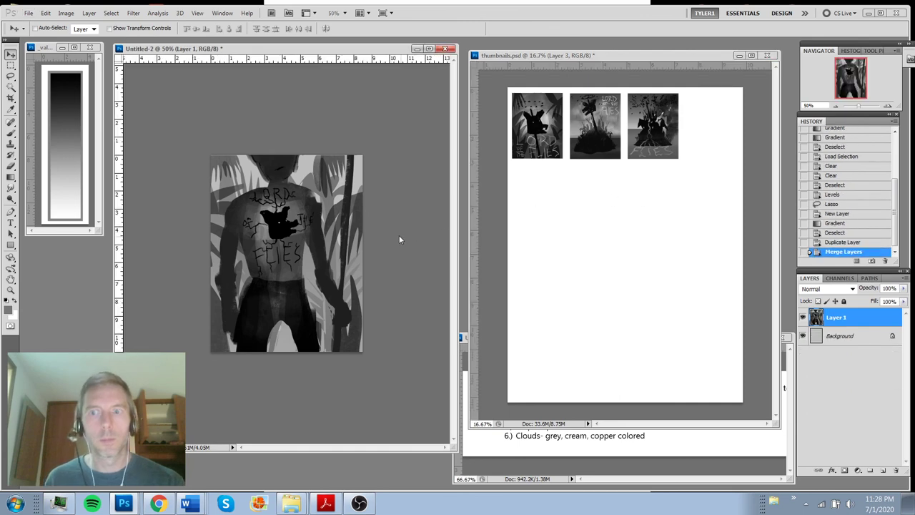
drag(155, 130, 377, 340)
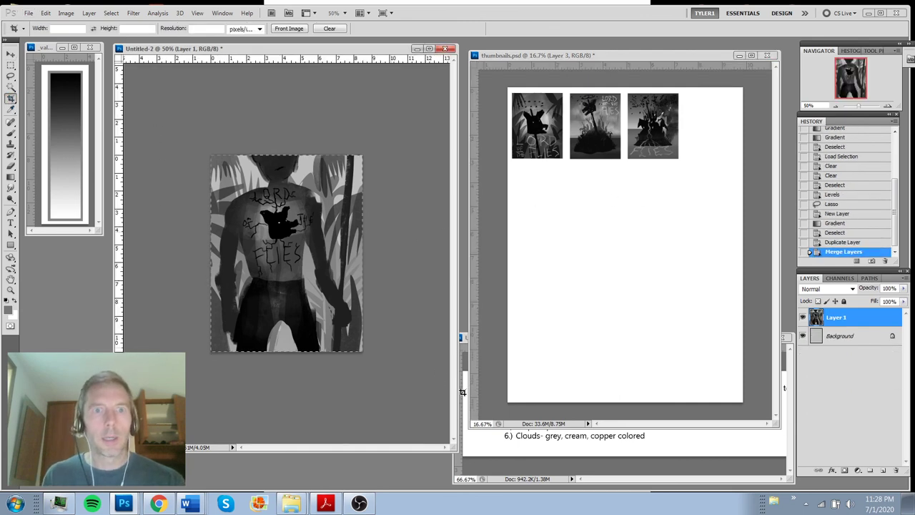
key(Return)
key(v)
drag(319, 253, 721, 158)
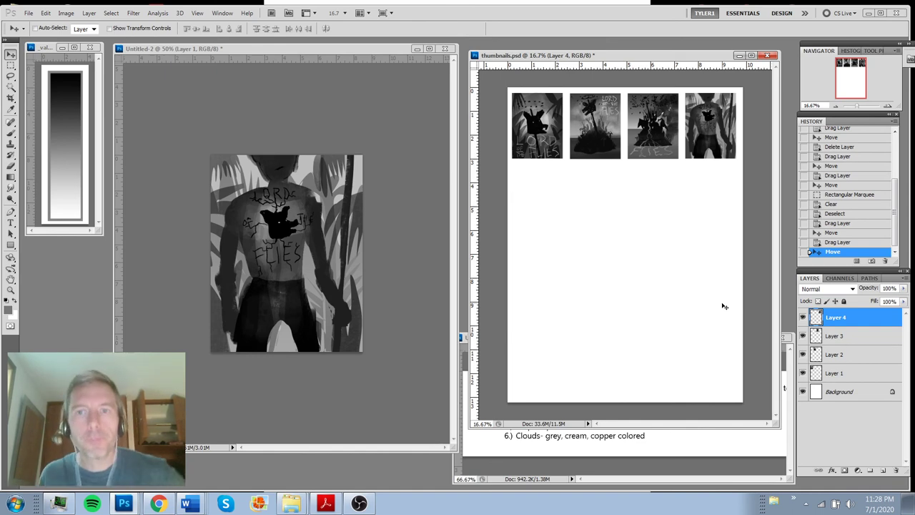
Delete the merged figure layer from the painting document and add a new empty layer above the background
click(379, 134)
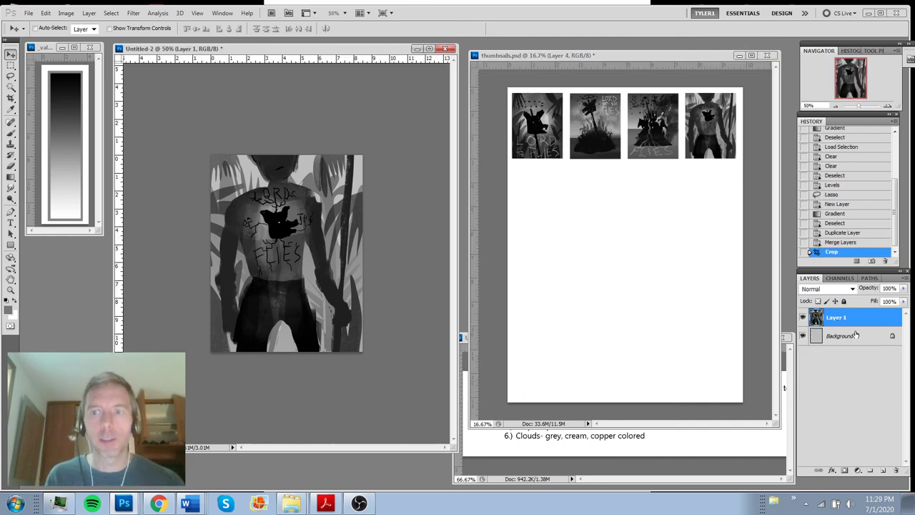
drag(862, 318, 896, 469)
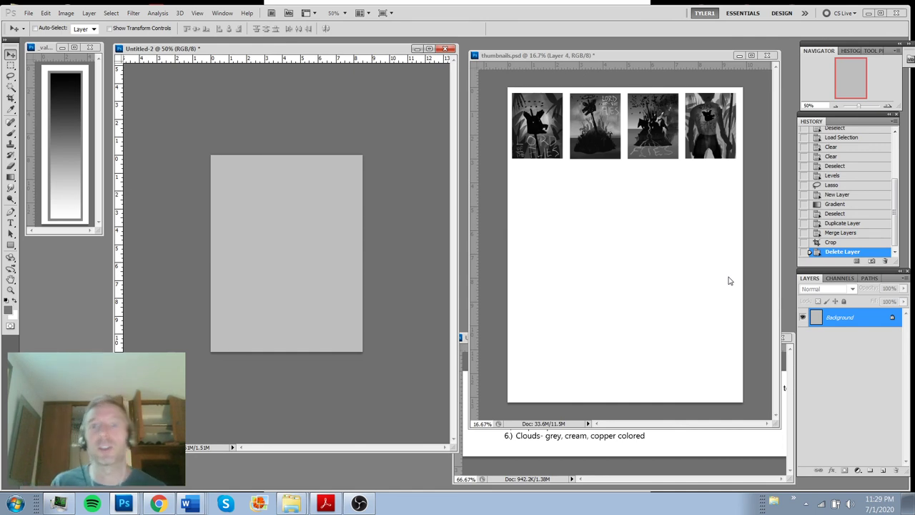
key(ctrl+plus)
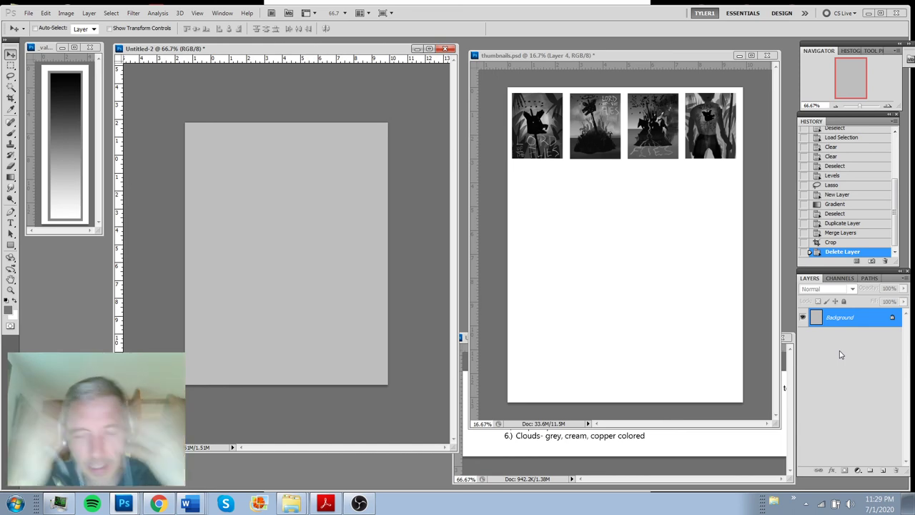
click(883, 470)
Block in a large pig head silhouette with ears, snout and open jaw in near-black, using a 60 px brush sampled from the value scale
key(b)
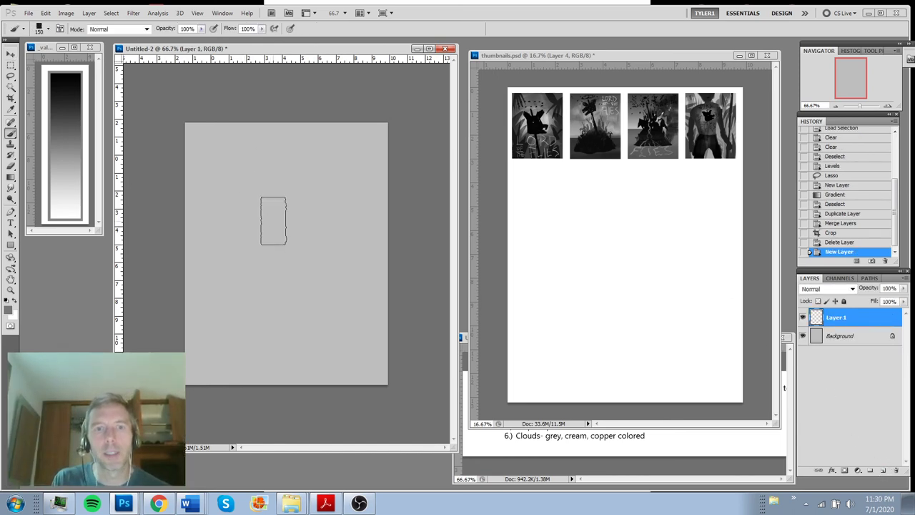
mouse_move(245, 209)
mouse_down()
mouse_move(250, 200)
mouse_move(294, 237)
mouse_up()
key(ctrl+z)
alt+click(66, 91)
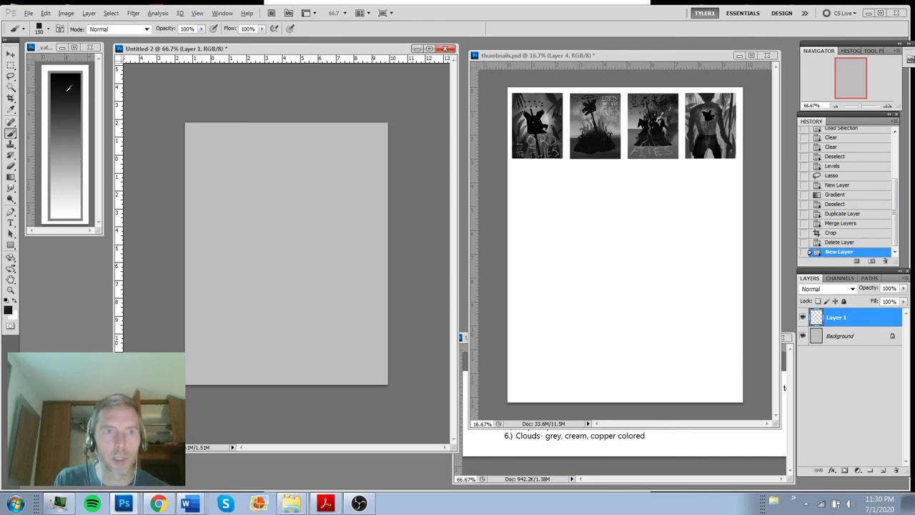
key(bracketleft)
key(bracketleft)
key(bracketleft)
key(bracketleft)
key(bracketleft)
key(bracketleft)
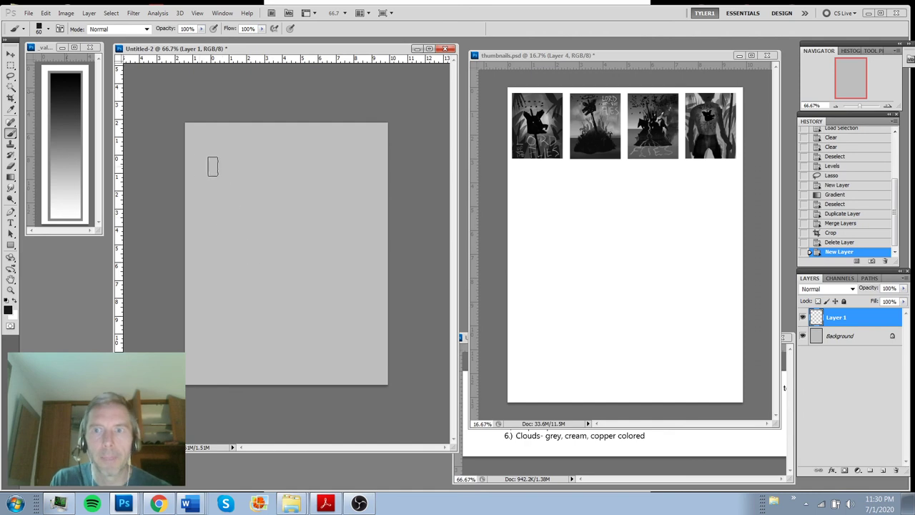
mouse_move(213, 203)
mouse_down()
mouse_move(233, 184)
mouse_move(243, 194)
mouse_up()
mouse_move(221, 163)
mouse_down()
mouse_move(189, 190)
mouse_move(286, 151)
mouse_move(337, 171)
mouse_move(333, 206)
mouse_up()
drag(342, 163, 389, 140)
mouse_move(334, 206)
mouse_down()
mouse_move(398, 176)
mouse_move(357, 247)
mouse_up()
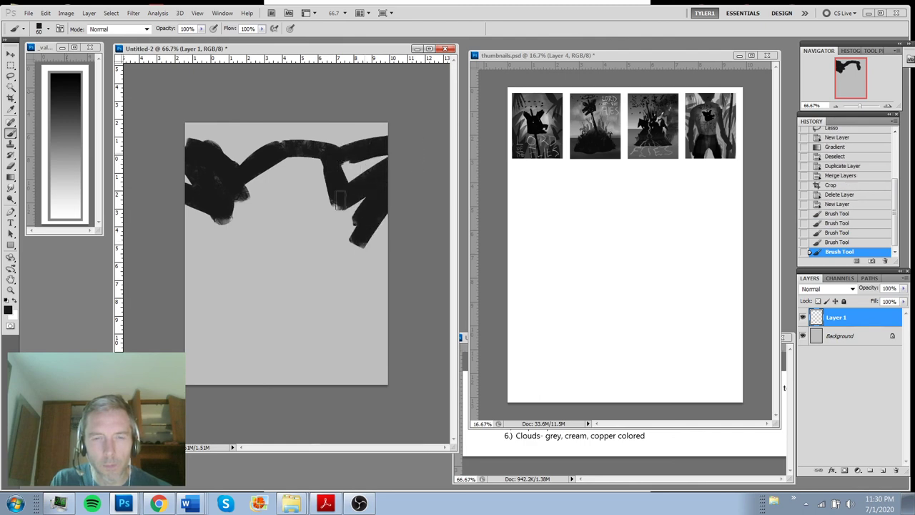
drag(372, 161, 342, 182)
mouse_move(239, 196)
mouse_down()
mouse_move(239, 265)
mouse_move(183, 261)
mouse_move(235, 282)
mouse_move(243, 258)
mouse_move(200, 293)
mouse_move(290, 291)
mouse_move(275, 333)
mouse_move(232, 361)
mouse_move(301, 343)
mouse_move(251, 374)
mouse_move(374, 303)
mouse_move(368, 243)
mouse_move(336, 156)
mouse_move(365, 178)
mouse_move(348, 228)
mouse_up()
mouse_move(262, 176)
mouse_down()
mouse_move(265, 211)
mouse_move(249, 260)
mouse_move(328, 223)
mouse_move(304, 315)
mouse_move(361, 293)
mouse_up()
Sample the light background grey and dab two eye spots and a snout spot on the silhouette with a 25 px brush
alt+click(238, 156)
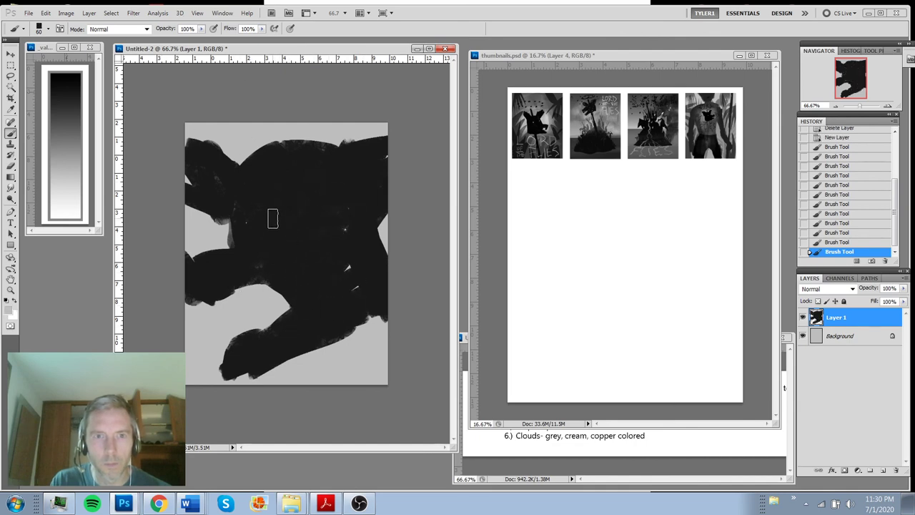
key(bracketleft)
key(bracketleft)
key(bracketleft)
key(bracketleft)
drag(238, 216, 291, 210)
key(bracketleft)
key(bracketleft)
key(ctrl+z)
click(238, 238)
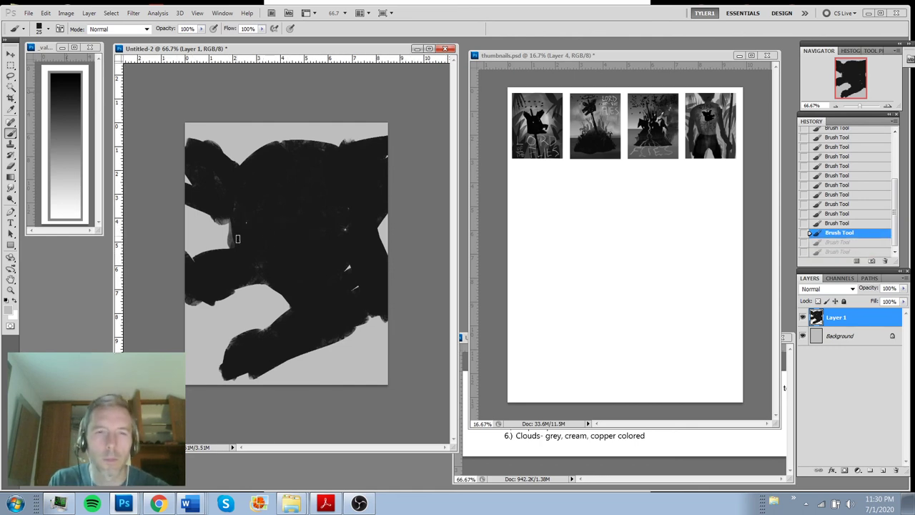
click(305, 225)
click(198, 277)
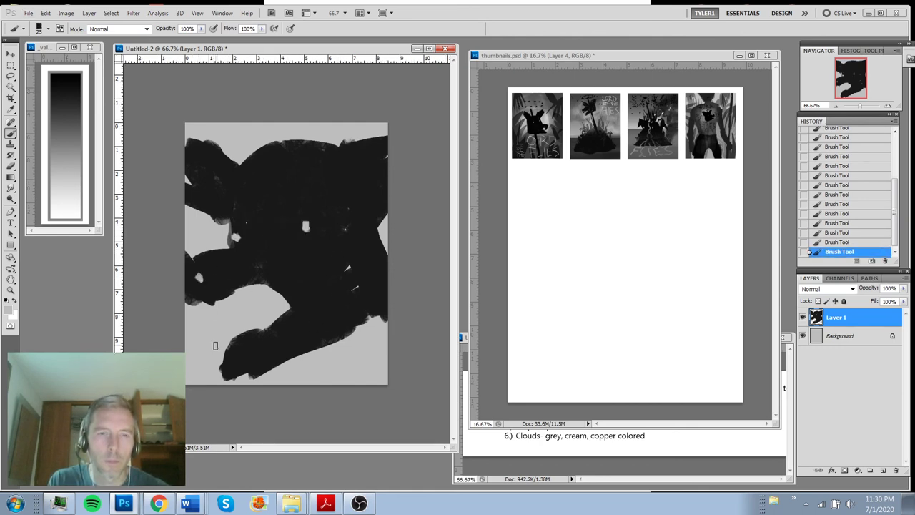
Switch back to near-black and roughen the edges of the pig's snout, mouth and lower jaw
key(x)
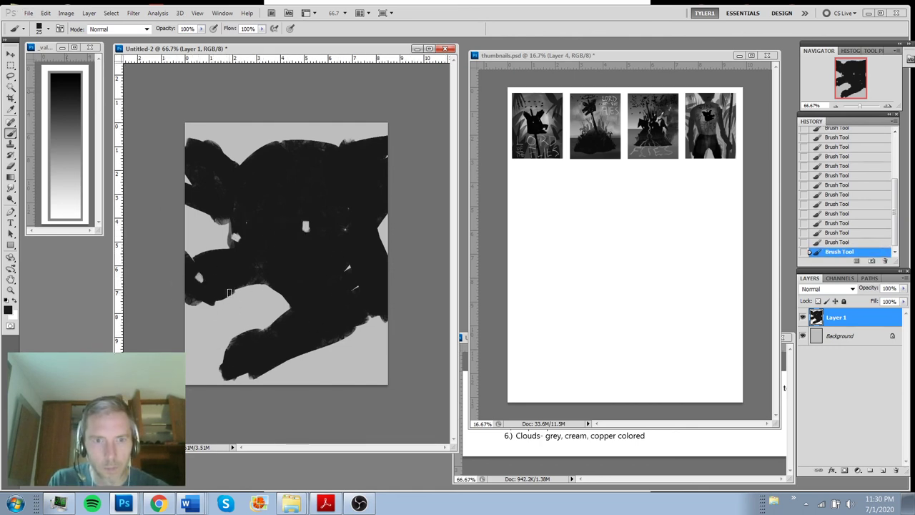
mouse_move(230, 292)
mouse_down()
mouse_move(273, 283)
mouse_move(207, 303)
mouse_up()
click(258, 327)
mouse_move(223, 341)
mouse_down()
mouse_move(232, 348)
mouse_move(286, 315)
mouse_move(227, 346)
mouse_move(272, 304)
mouse_move(210, 364)
mouse_up()
click(265, 326)
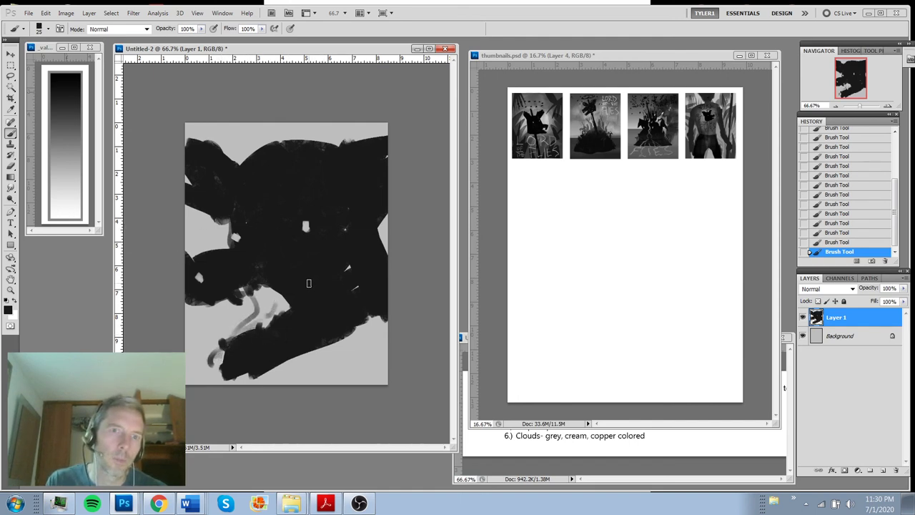
Lighten the pig head layer by raising its Levels midtone to 2.08
key(ctrl+l)
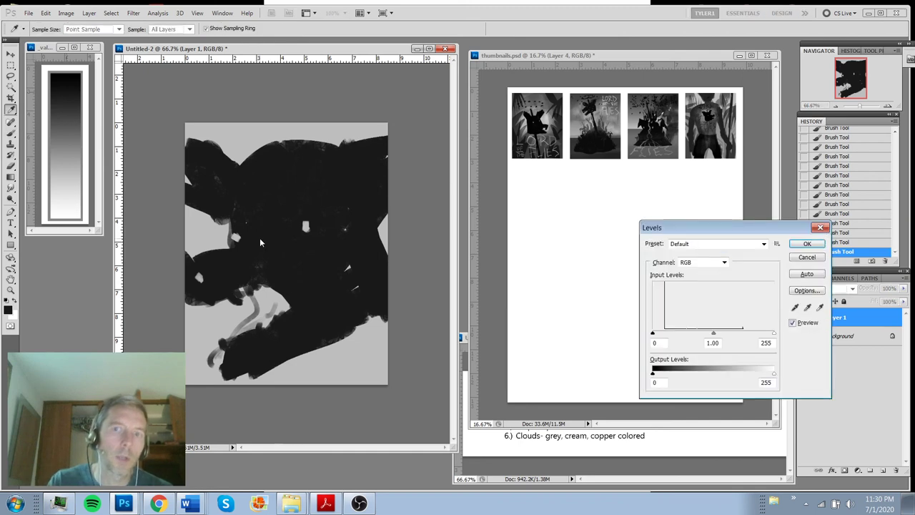
drag(712, 338, 681, 337)
double_click(709, 342)
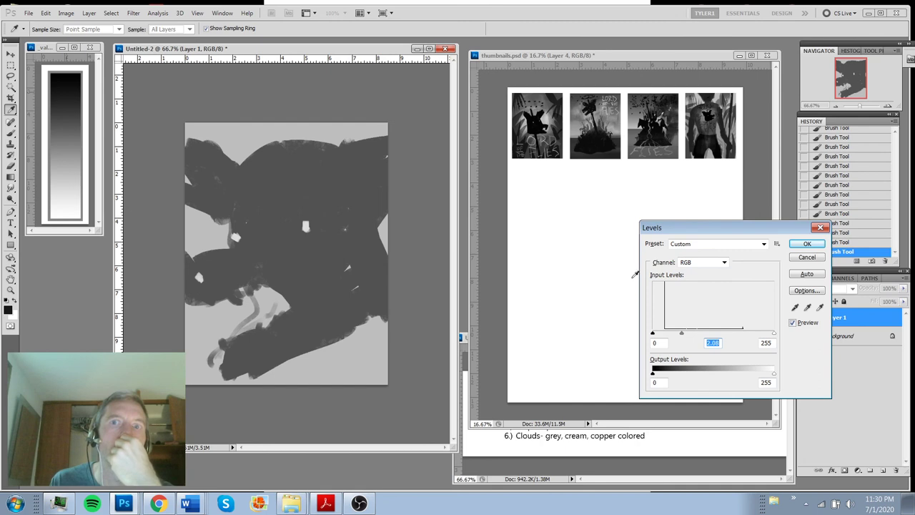
click(807, 244)
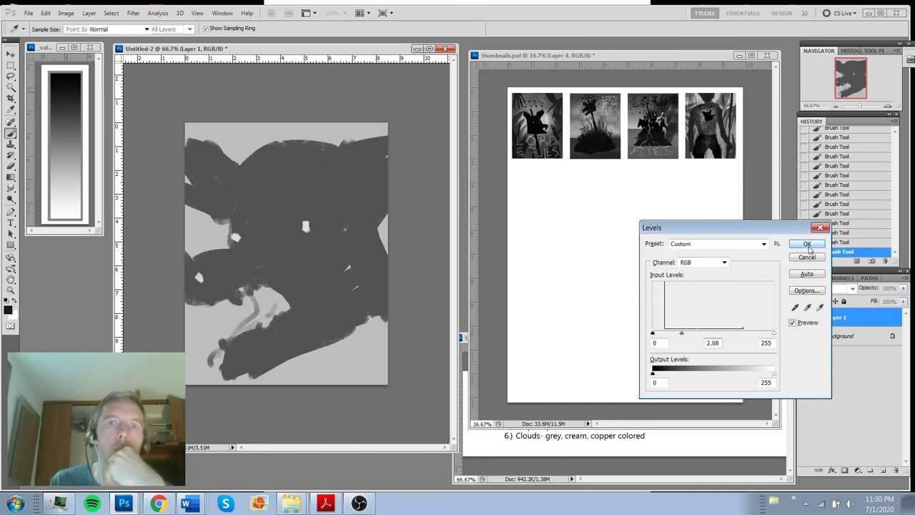
Lasso the inside of the pig's open mouth, fill it with near-black using a 150 px brush, and deselect
key(l)
mouse_move(198, 294)
mouse_down()
mouse_move(267, 277)
mouse_move(298, 305)
mouse_move(231, 334)
mouse_move(248, 304)
mouse_move(232, 293)
mouse_move(260, 282)
mouse_move(244, 331)
mouse_move(192, 320)
mouse_up()
key(b)
key(bracketright)
key(bracketright)
key(bracketright)
key(bracketright)
key(bracketright)
key(bracketright)
key(bracketright)
key(bracketright)
key(bracketright)
key(bracketright)
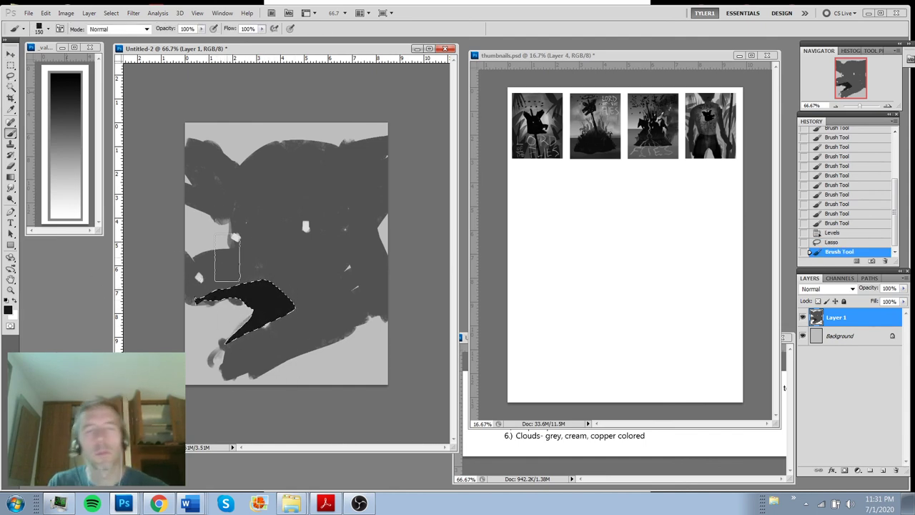
key(ctrl+d)
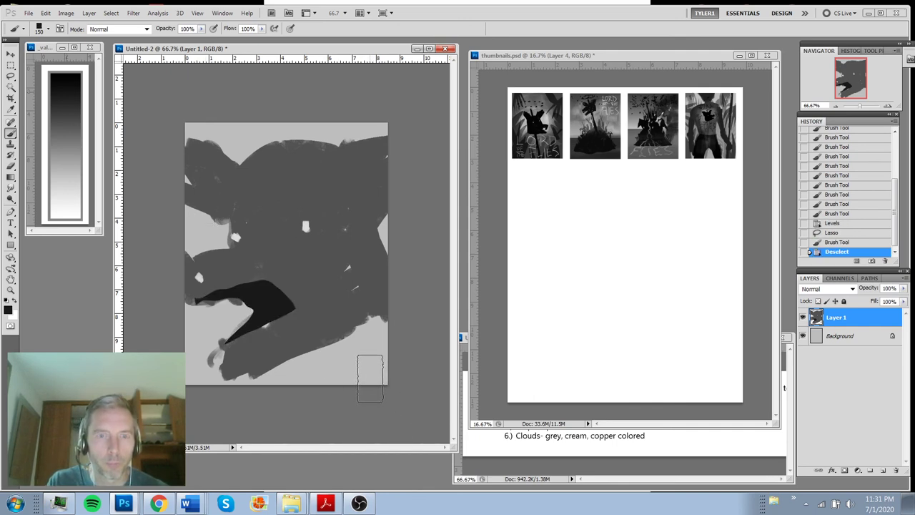
key(ctrl+t)
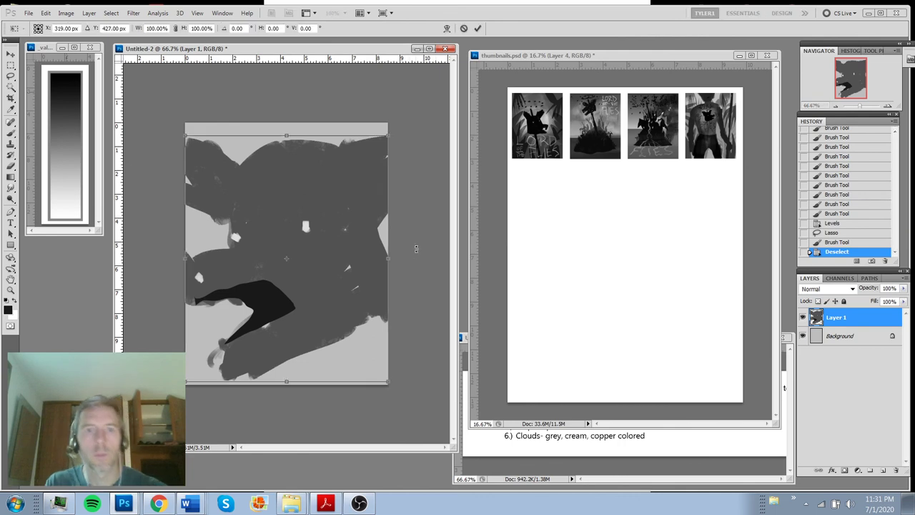
drag(417, 248, 451, 268)
drag(404, 150, 390, 169)
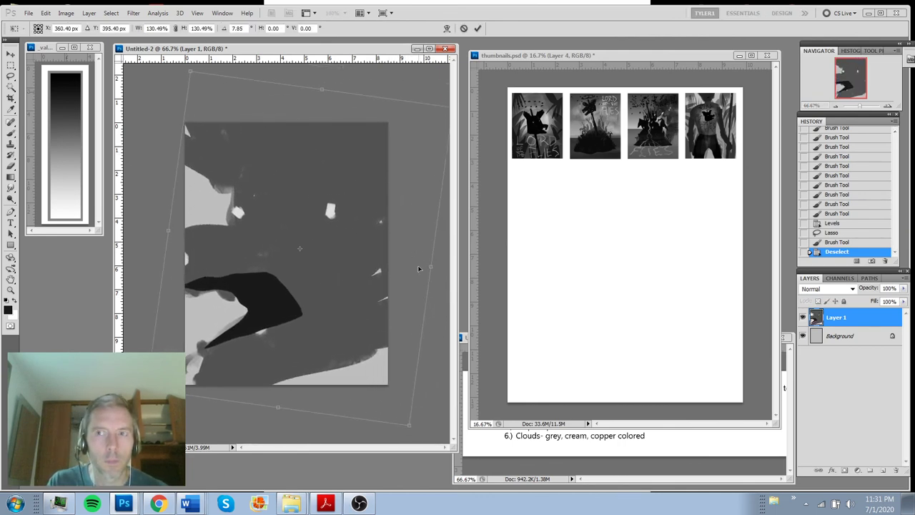
key(Return)
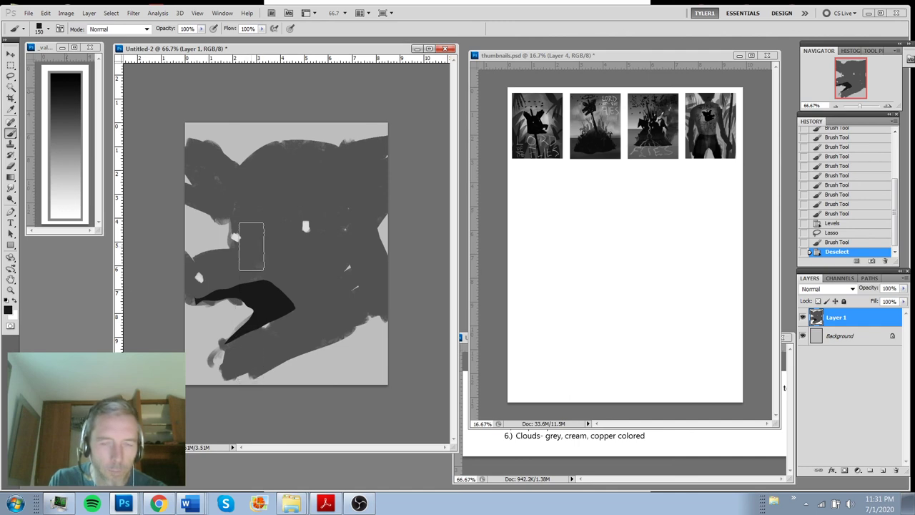
Rotate the pig head layer about 20° clockwise with Free Transform
key(ctrl+t)
drag(407, 231, 421, 249)
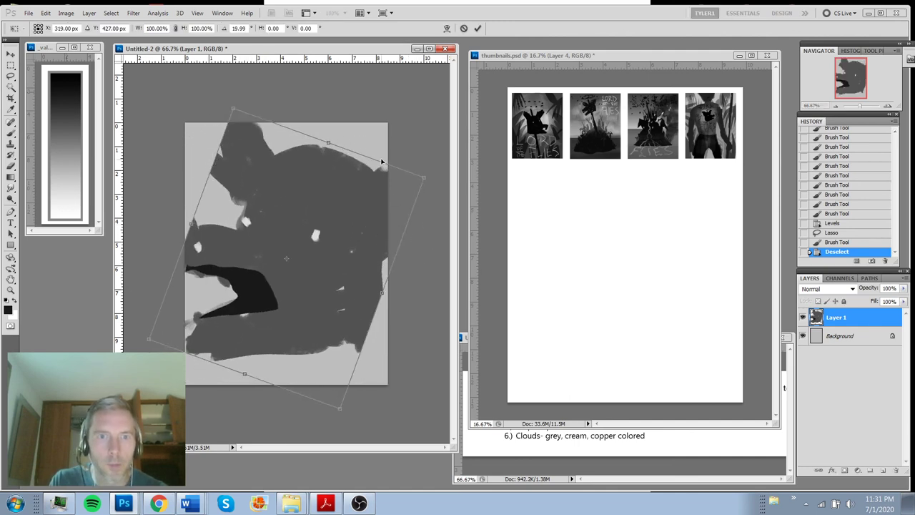
key(Return)
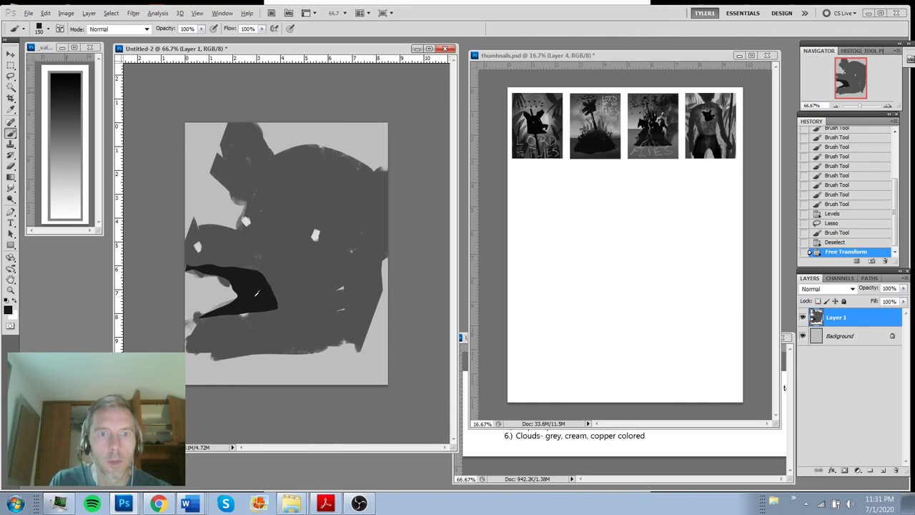
Paint a near-black stake emerging below and above the head with a 70 px brush, and shift the layer toward the canvas's right edge
key(bracketleft)
key(bracketleft)
key(bracketleft)
key(bracketleft)
key(bracketleft)
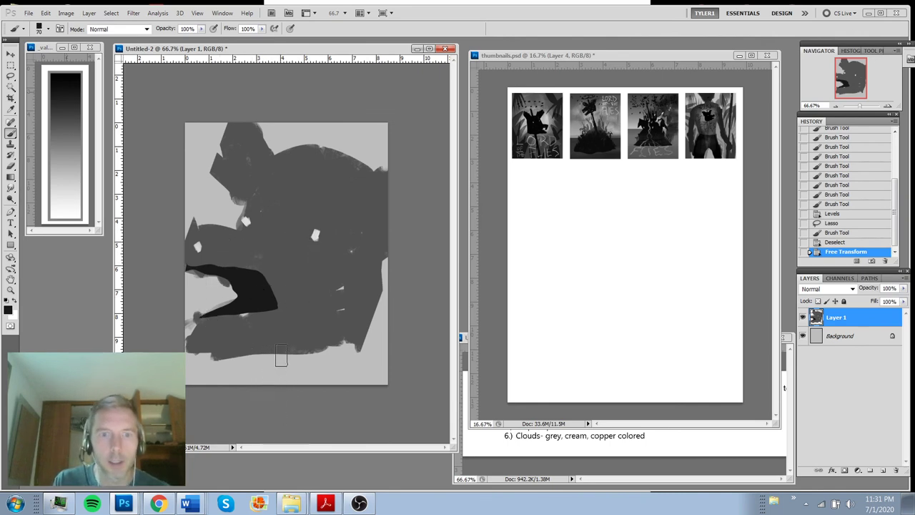
drag(281, 355, 274, 384)
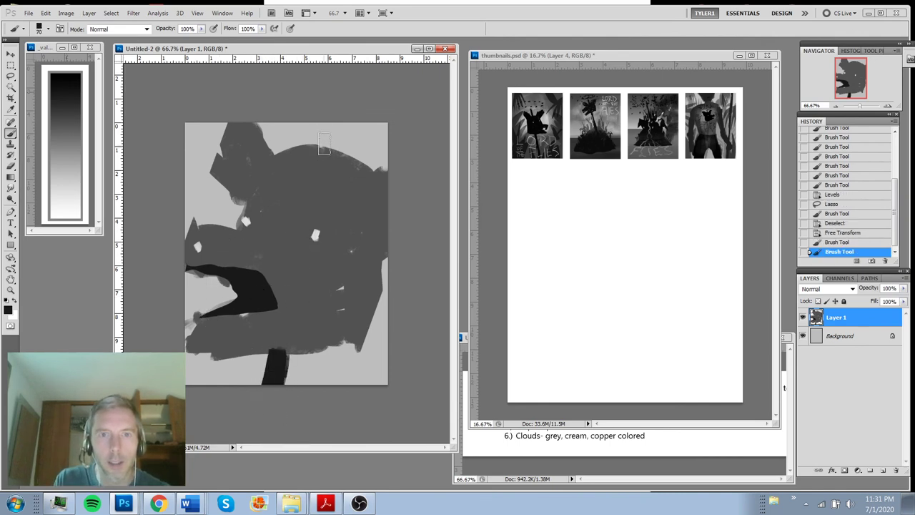
drag(323, 145, 331, 93)
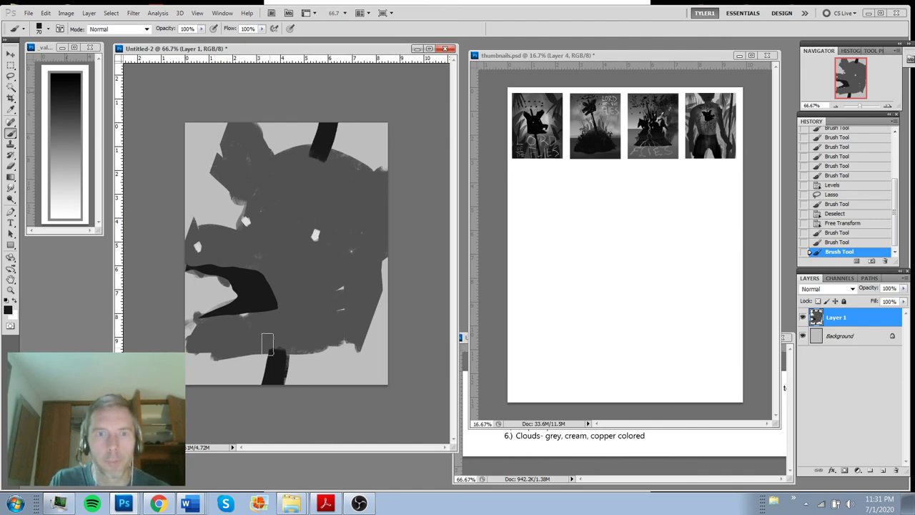
key(v)
drag(349, 297, 368, 291)
Extend the tip of the pig's snout in mid grey and dab two near-black nostrils on it
key(b)
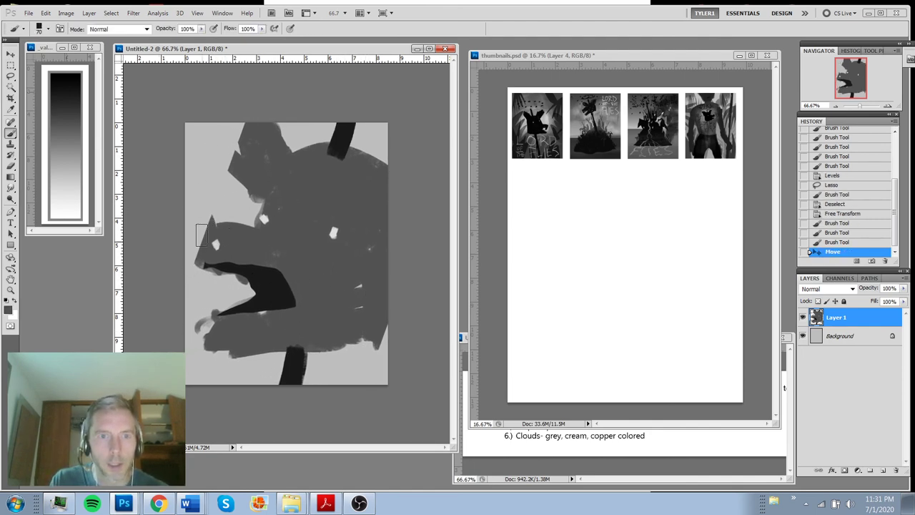
mouse_move(200, 235)
mouse_down()
mouse_move(221, 245)
mouse_move(191, 243)
mouse_up()
alt+click(261, 279)
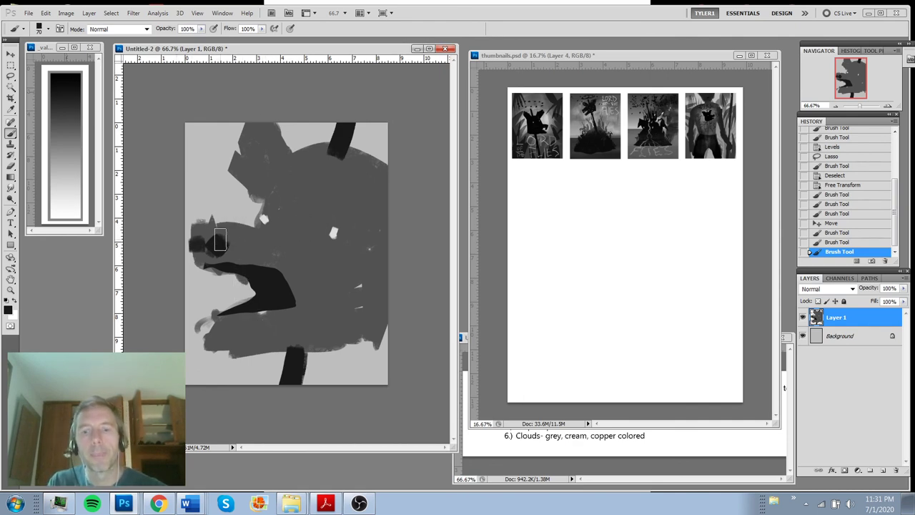
click(220, 240)
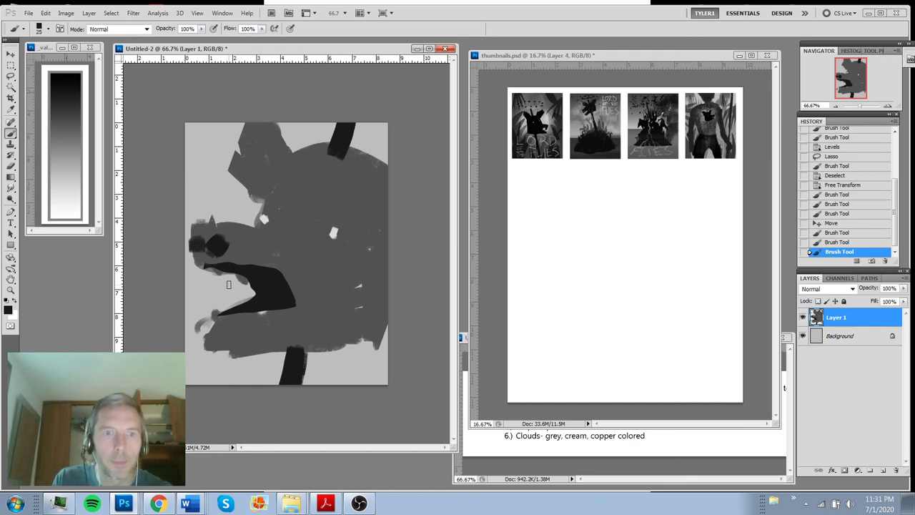
Fill more of the mouth opening with near-black and touch up the edge along the upper jaw
mouse_move(238, 276)
mouse_down()
mouse_move(245, 301)
mouse_move(224, 313)
mouse_move(264, 307)
mouse_up()
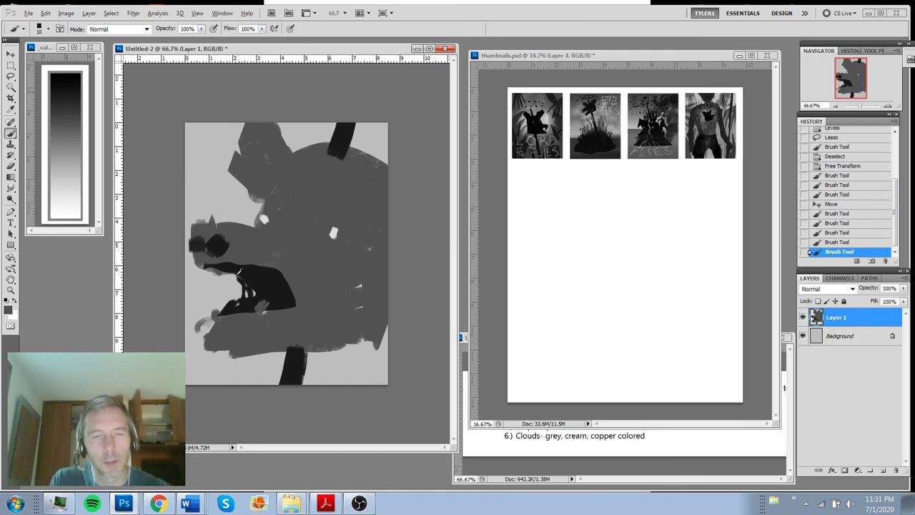
alt+click(238, 272)
drag(214, 271, 254, 273)
Paint small grey teeth along the upper and lower jaws with a 10 px brush and redefine the mouth outline in near-black
alt+click(242, 261)
drag(260, 268, 266, 276)
drag(274, 270, 230, 270)
drag(226, 266, 219, 270)
drag(233, 305, 230, 312)
drag(245, 312, 288, 309)
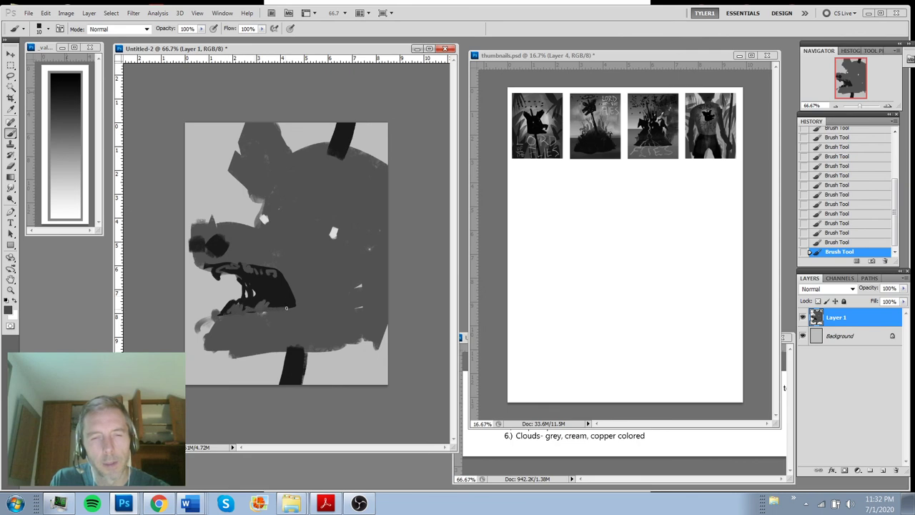
alt+click(245, 278)
mouse_move(227, 275)
mouse_down()
mouse_move(268, 308)
mouse_move(301, 317)
mouse_move(279, 312)
mouse_up()
Reshape the pig's two white eyes into narrow slanted slits, using mid grey and white sampled from the painting
alt+click(337, 224)
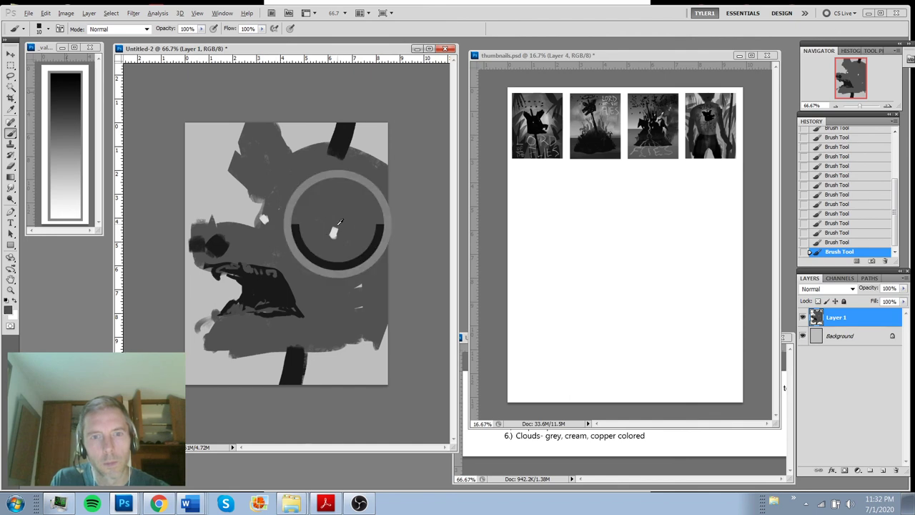
mouse_move(337, 228)
mouse_down()
mouse_move(328, 225)
mouse_move(346, 246)
mouse_up()
alt+click(334, 236)
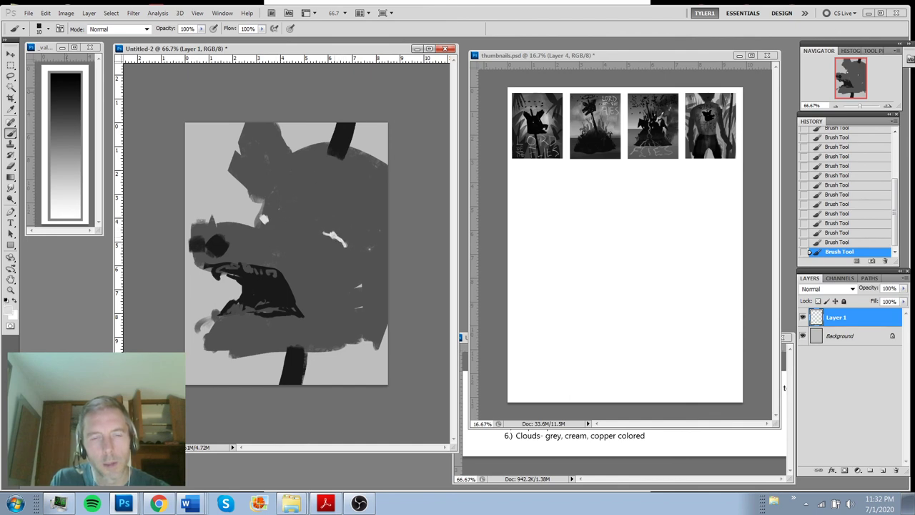
drag(270, 218, 255, 225)
alt+click(277, 211)
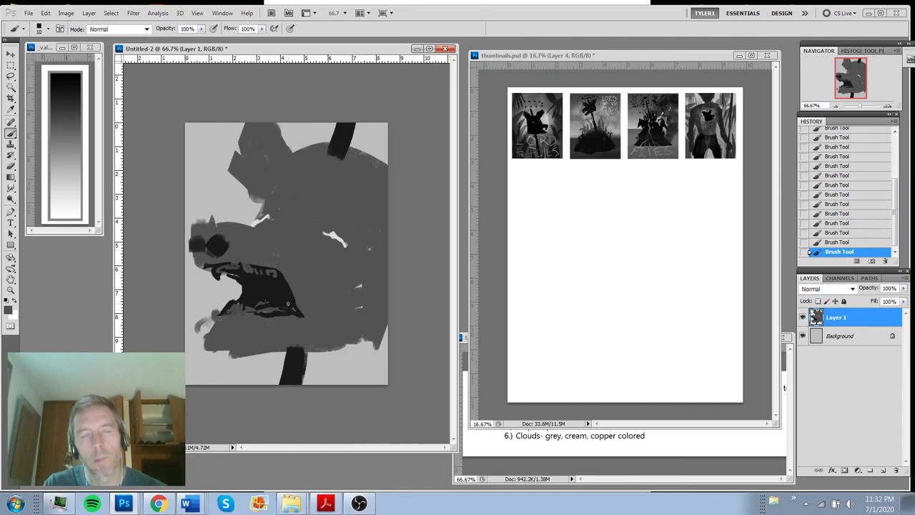
Try painting a small standing figure in the pig's open mouth with black sampled from the value wheel
alt+click(343, 128)
alt+click(41, 152)
alt+click(74, 79)
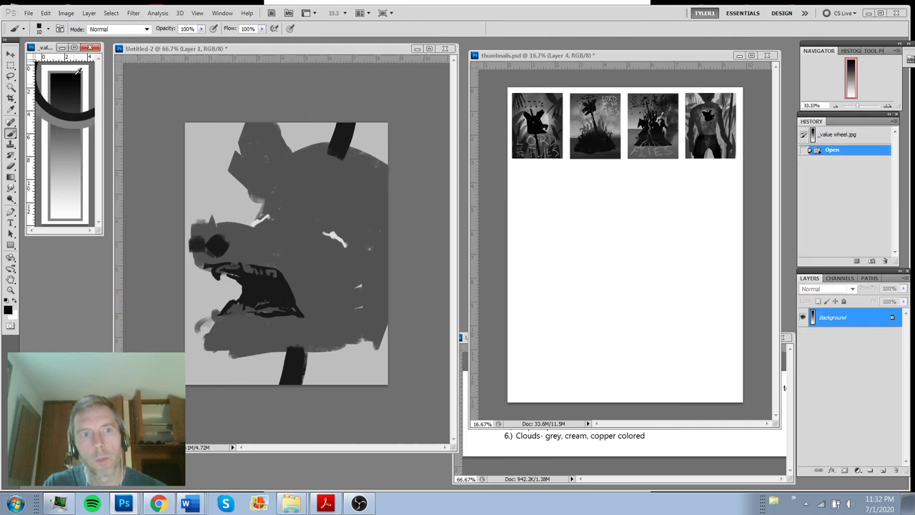
click(165, 177)
mouse_move(271, 296)
mouse_down()
mouse_move(283, 345)
mouse_move(288, 337)
mouse_up()
key(ctrl+z)
key(ctrl+z)
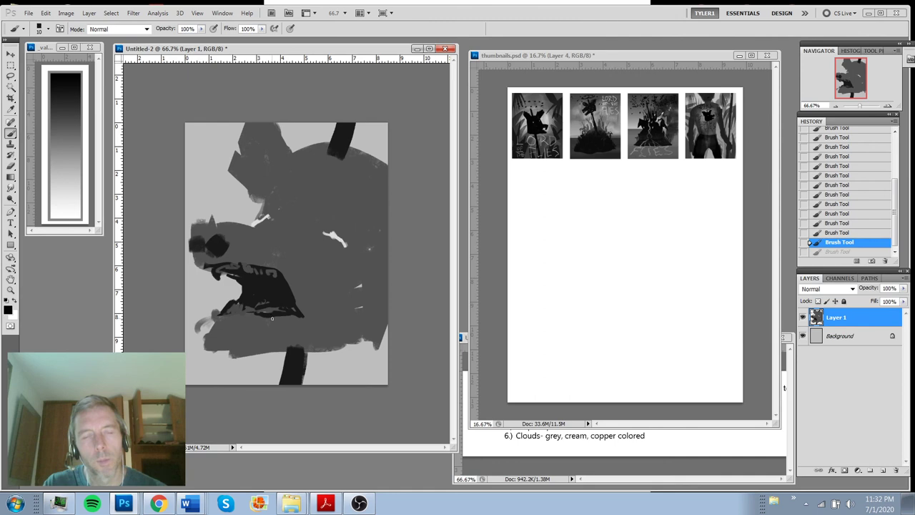
click(228, 291)
key(ctrl+z)
drag(219, 280, 233, 278)
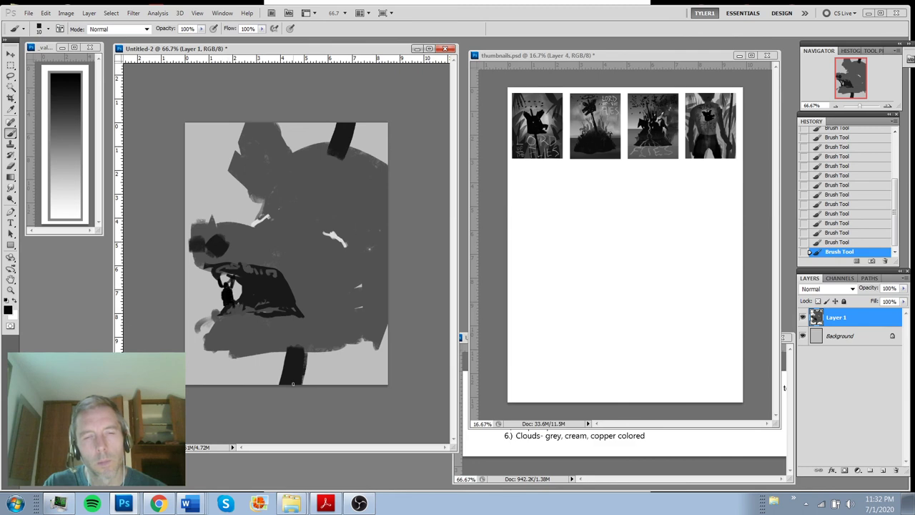
key(ctrl+z)
key(ctrl+alt+z)
key(ctrl+alt+z)
key(ctrl+alt+z)
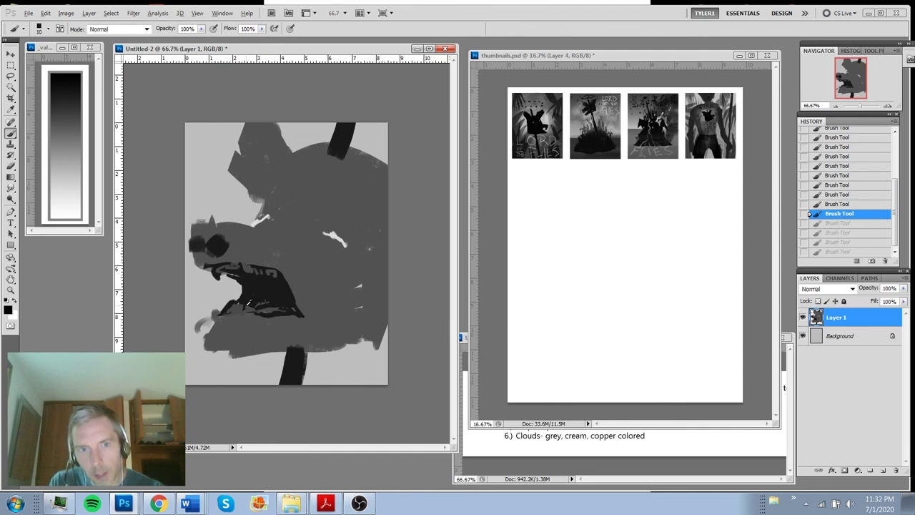
Lasso the pig's lower jaw and skew it downward with Free Transform to open the mouth wider
key(alt)
key(l)
key(alt+l)
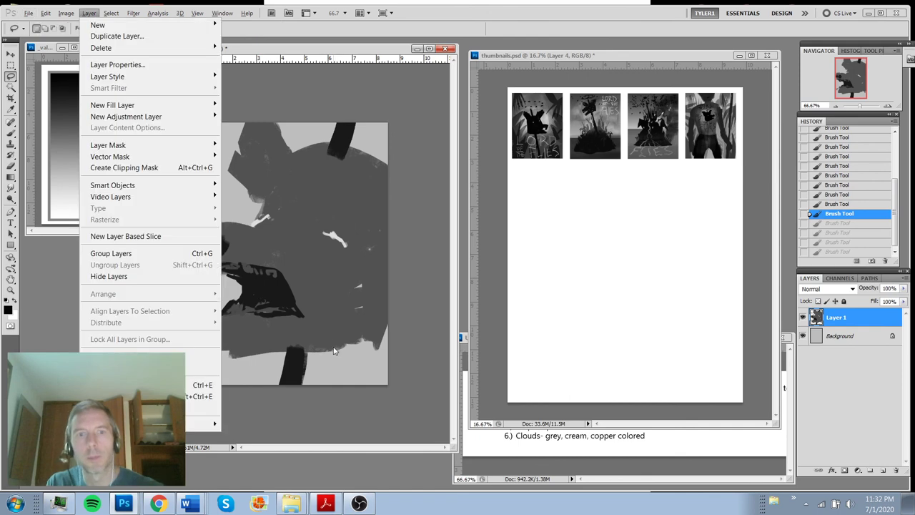
click(336, 342)
mouse_move(338, 345)
mouse_down()
mouse_move(264, 298)
mouse_move(202, 313)
mouse_move(223, 357)
mouse_move(343, 354)
mouse_up()
key(ctrl+t)
drag(187, 328, 187, 356)
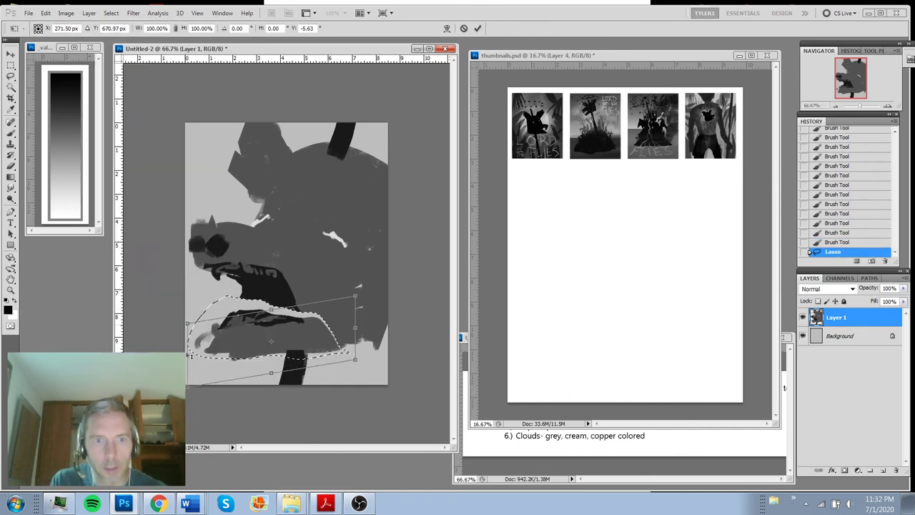
key(Return)
key(b)
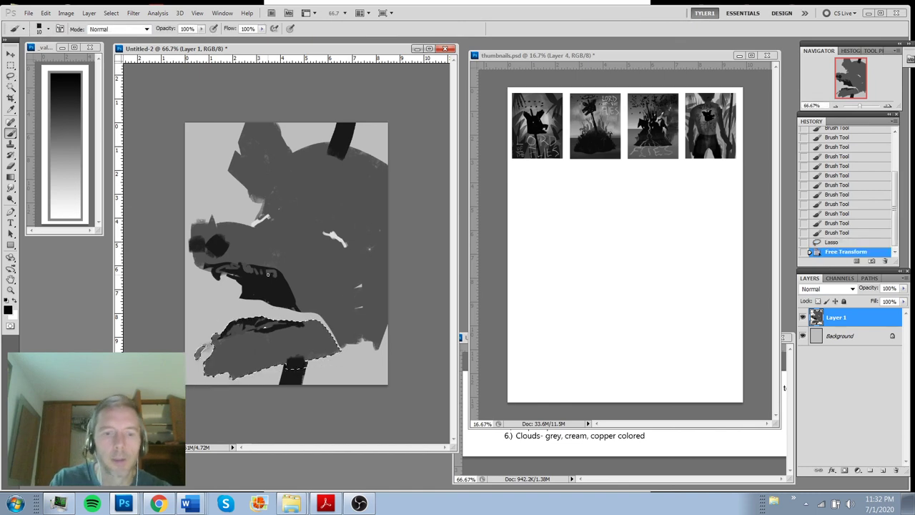
Fill the gap inside the widened mouth with near-black and cover the light seam at the jaw hinge
mouse_move(239, 308)
mouse_down()
mouse_move(253, 283)
mouse_move(257, 305)
mouse_move(275, 313)
mouse_move(269, 295)
mouse_move(273, 316)
mouse_move(281, 307)
mouse_move(295, 327)
mouse_move(270, 305)
mouse_move(248, 315)
mouse_up()
key(ctrl+d)
key(bracketright)
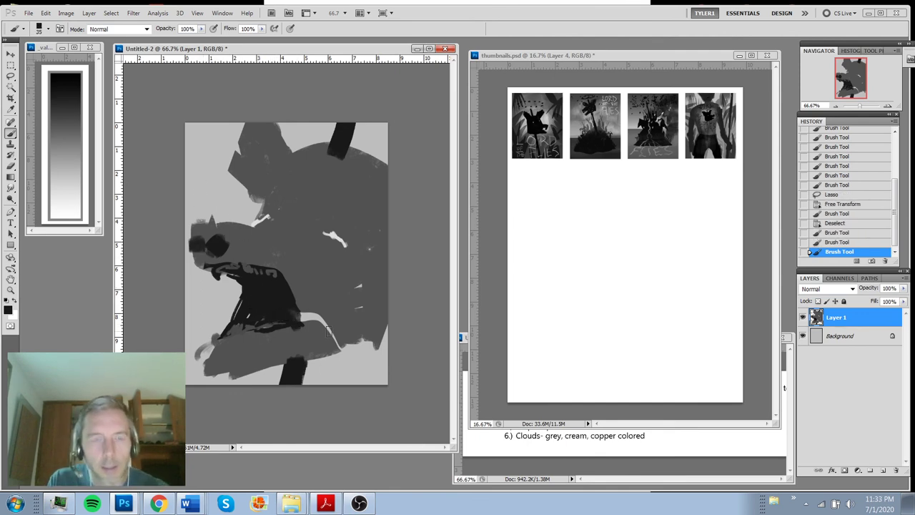
drag(303, 312, 329, 333)
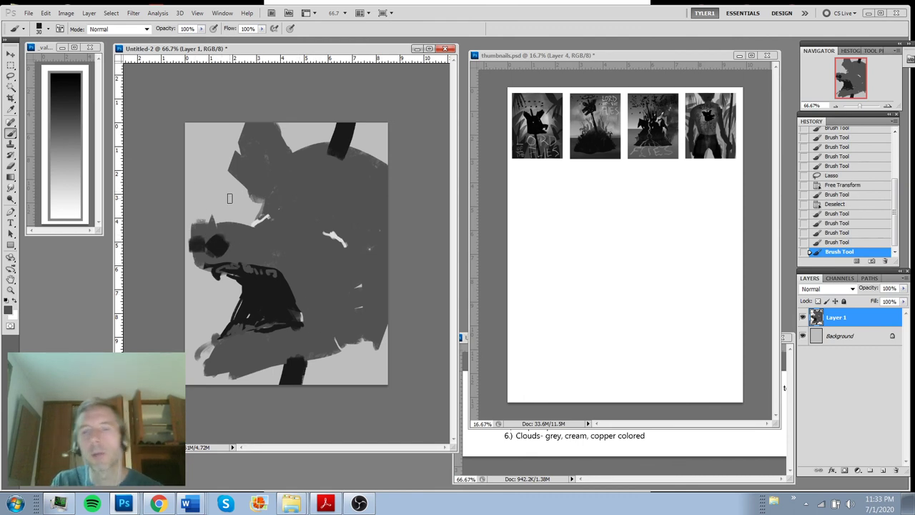
Draw thin dark wrinkle lines around the near eye and across the snout with a 6 px brush
key(bracketleft)
key(bracketleft)
key(bracketleft)
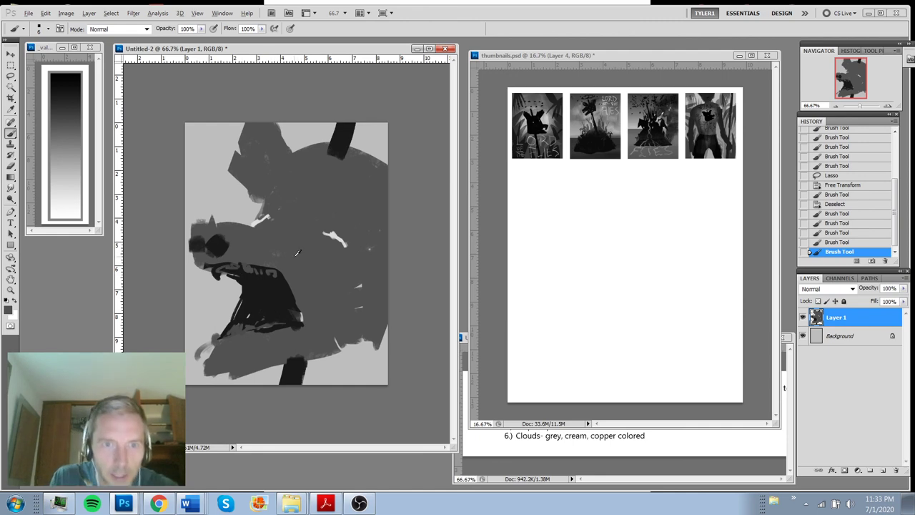
key(d)
drag(340, 251, 342, 253)
drag(331, 244, 353, 275)
drag(309, 238, 355, 258)
drag(354, 241, 363, 254)
mouse_move(273, 221)
mouse_down()
mouse_move(227, 227)
mouse_move(264, 239)
mouse_up()
mouse_move(272, 230)
mouse_down()
mouse_move(280, 262)
mouse_move(238, 263)
mouse_up()
drag(268, 243, 265, 266)
drag(292, 226, 308, 237)
Draw dark fold lines down the cheek and from the mouth corner across the lower jaw
drag(327, 251, 330, 300)
drag(321, 295, 297, 359)
drag(306, 327, 299, 357)
drag(294, 329, 290, 358)
drag(341, 253, 343, 284)
drag(285, 341, 272, 385)
Try painting a small mid-grey figure with a diagonal body inside the dark mouth
alt+click(260, 348)
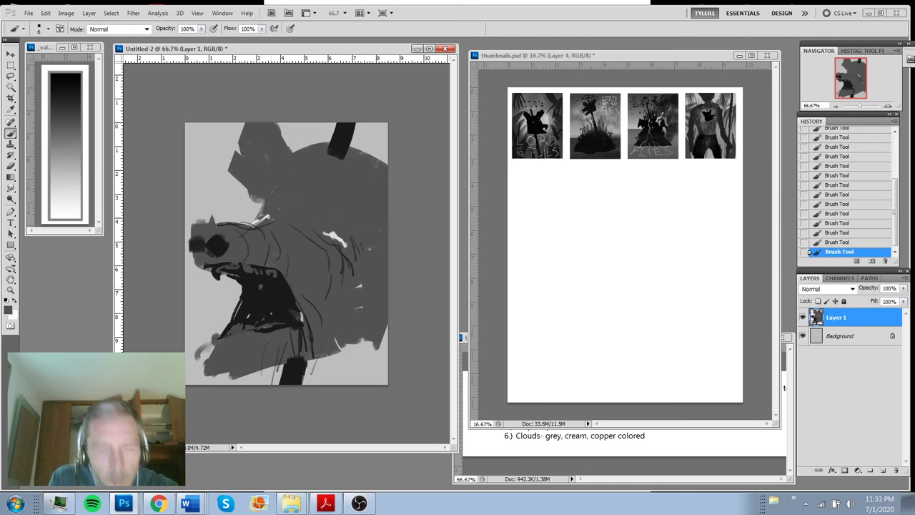
key(ctrl+z)
drag(262, 286, 268, 299)
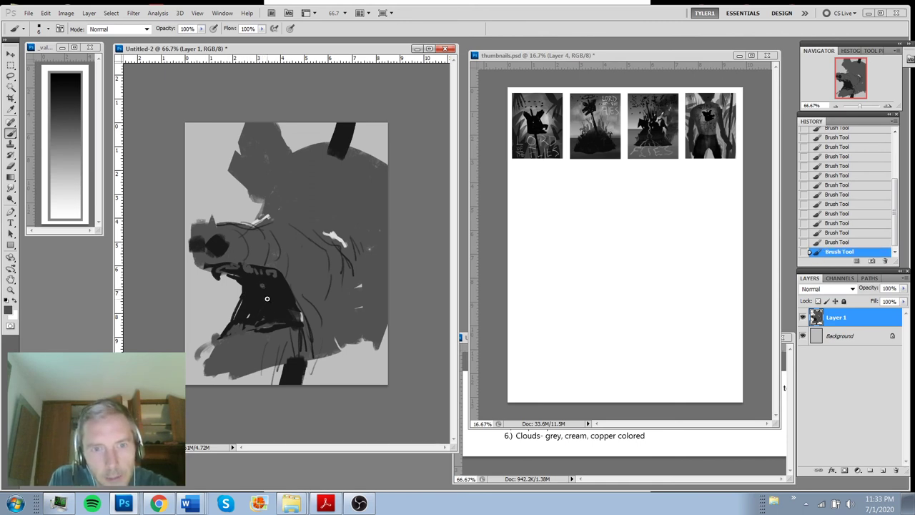
key(ctrl+plus)
key(ctrl+alt+z)
key(ctrl+alt+z)
key(ctrl+alt+z)
key(ctrl+alt+z)
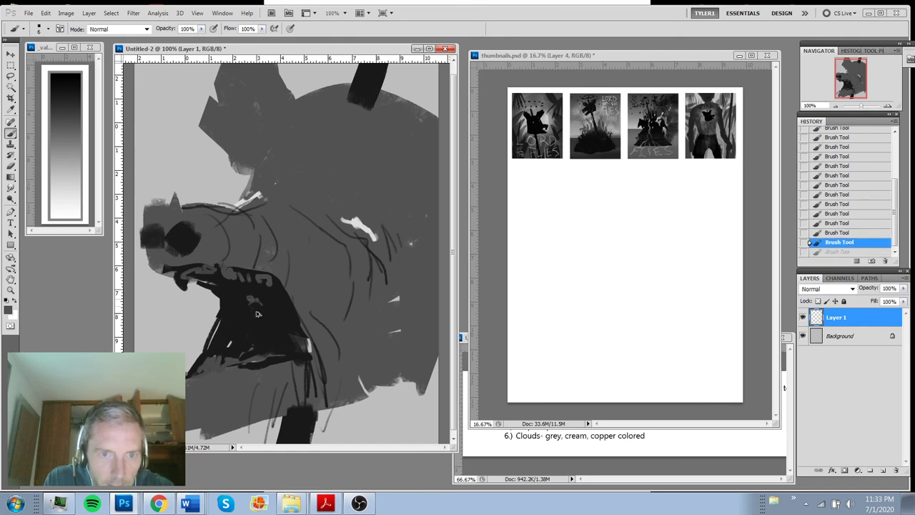
key(ctrl+shift+z)
key(ctrl+shift+z)
key(ctrl+shift+z)
key(ctrl+shift+z)
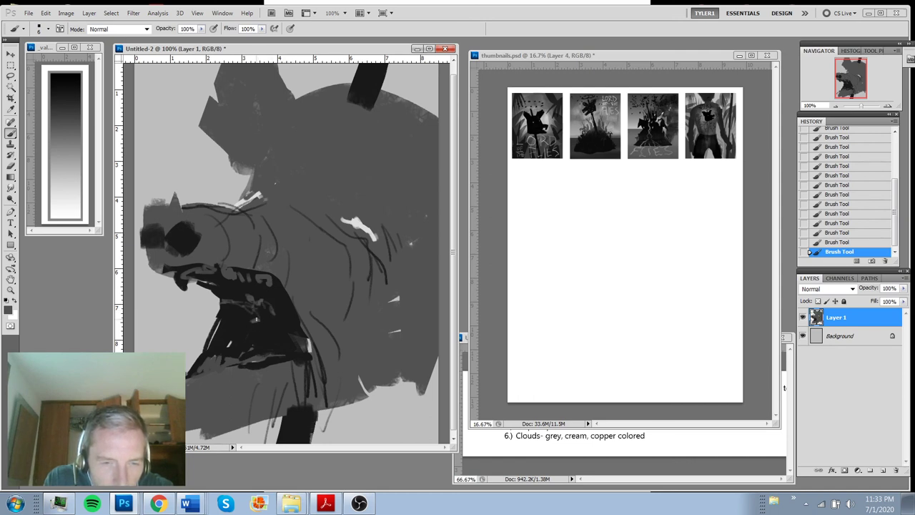
mouse_move(252, 325)
mouse_down()
mouse_move(272, 333)
mouse_move(286, 358)
mouse_up()
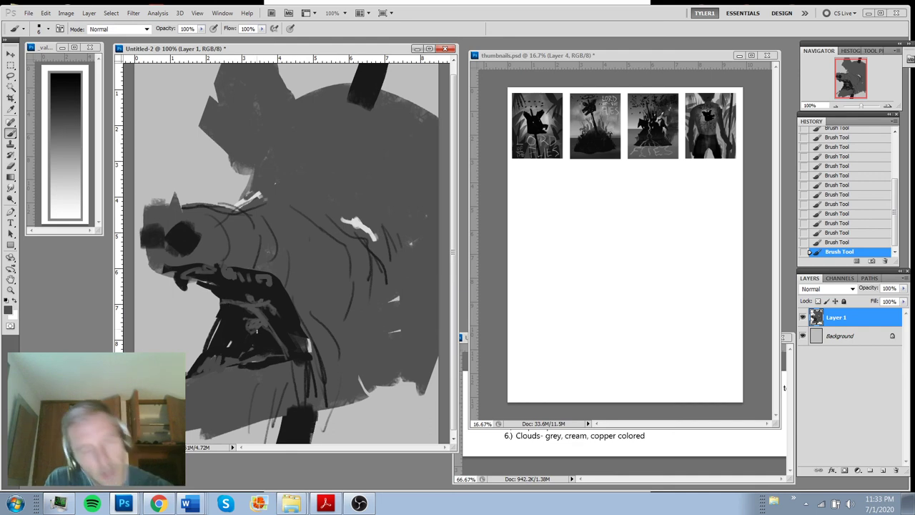
alt+click(266, 329)
alt+click(266, 328)
ctrl+click(244, 313)
ctrl+click(244, 313)
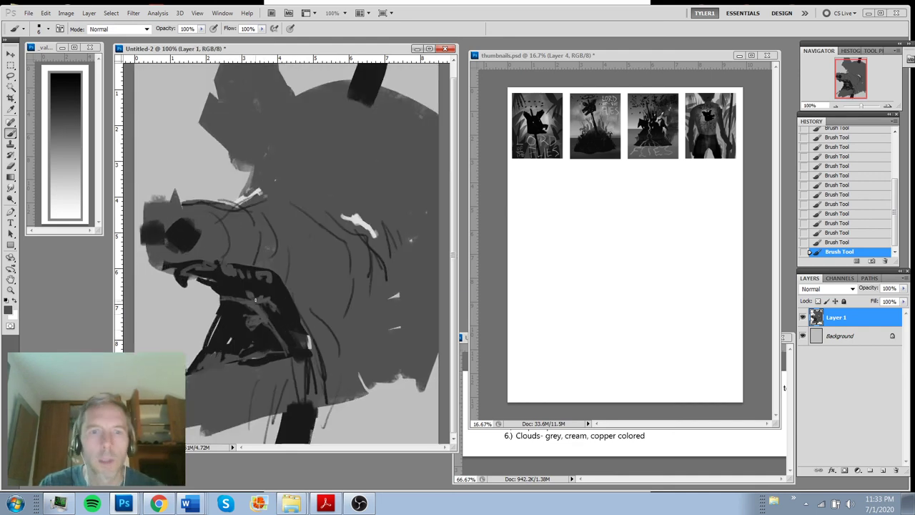
Paint over the grey figure inside the mouth with near-black, using a 25 px brush
alt+click(233, 311)
key(bracketright)
key(bracketright)
key(bracketright)
key(bracketright)
key(bracketright)
key(bracketright)
mouse_move(233, 305)
mouse_down()
mouse_move(257, 329)
mouse_move(269, 305)
mouse_move(290, 346)
mouse_up()
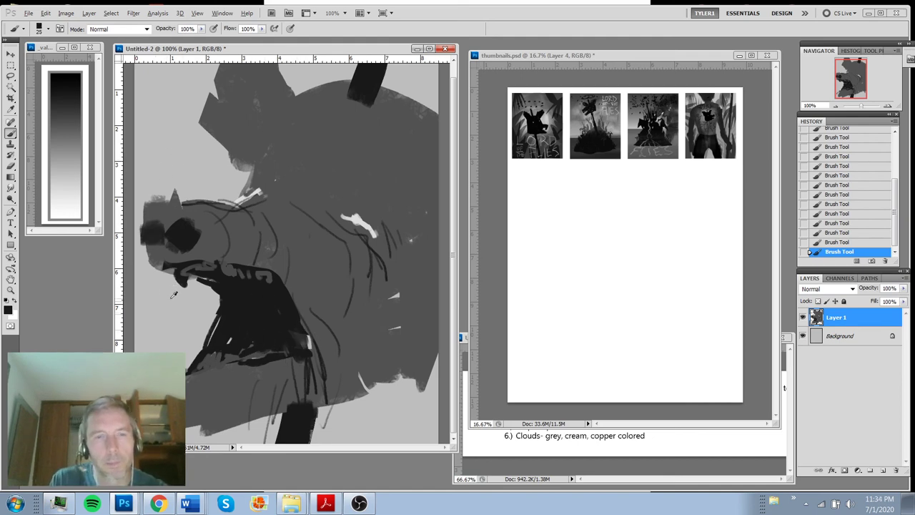
Sketch a new small figure's head and body in mid grey inside the mouth with a 6 px brush
alt+click(374, 392)
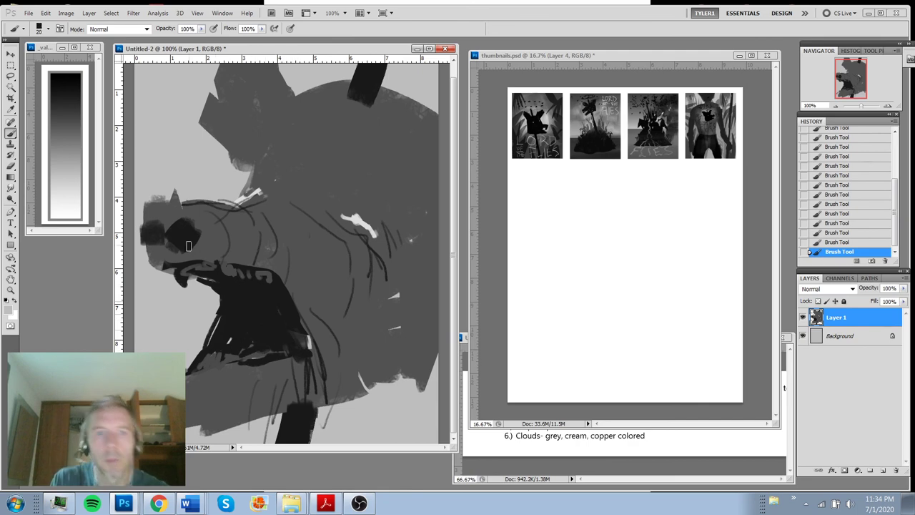
key(bracketleft)
key(bracketleft)
key(bracketleft)
key(bracketleft)
key(bracketleft)
key(bracketleft)
key(bracketleft)
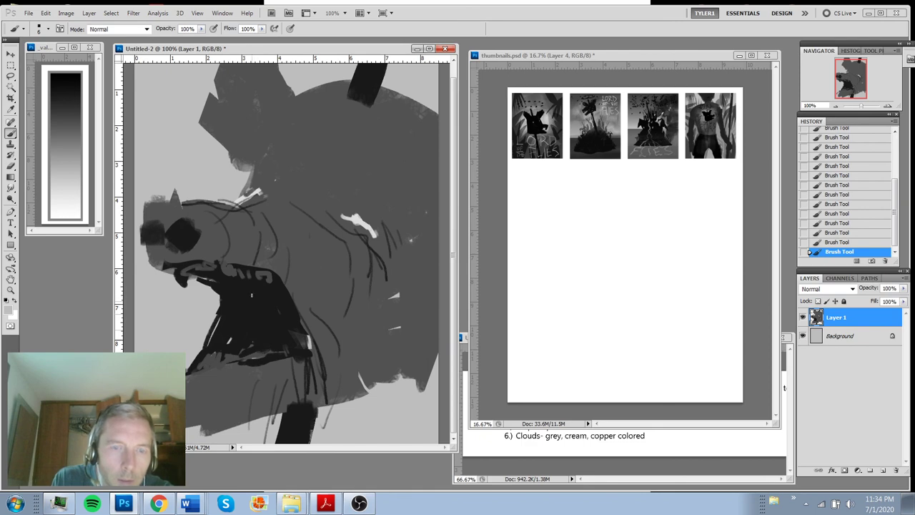
alt+click(305, 262)
drag(250, 292, 255, 300)
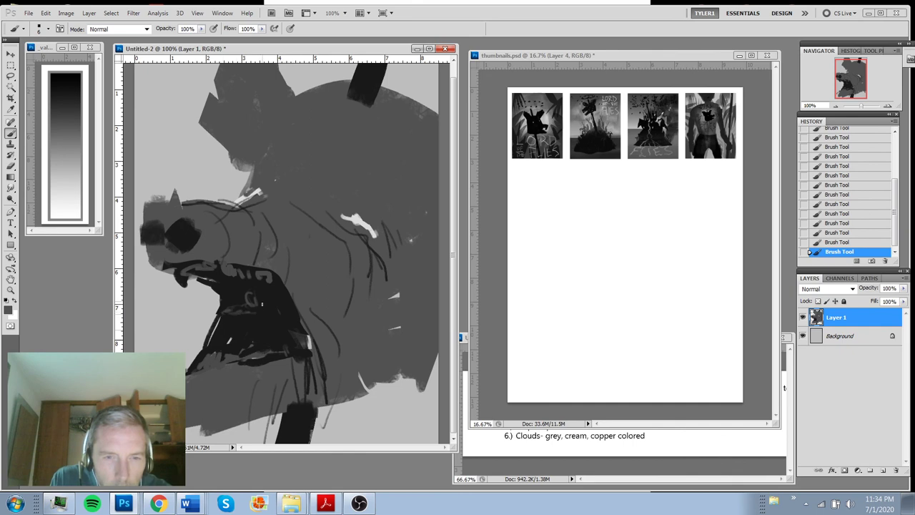
mouse_move(268, 304)
mouse_down()
mouse_move(247, 287)
mouse_move(258, 302)
mouse_move(245, 304)
mouse_move(251, 327)
mouse_move(271, 334)
mouse_up()
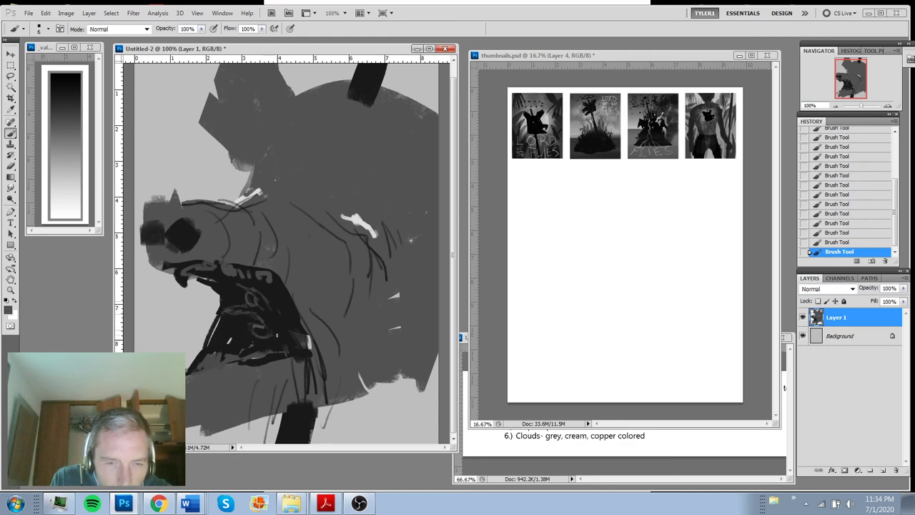
Rework the small figure's strokes and extend its grey body diagonally toward the mouth corner
key(ctrl+alt+z)
key(ctrl+alt+z)
key(ctrl+alt+z)
key(ctrl+alt+z)
key(ctrl+alt+z)
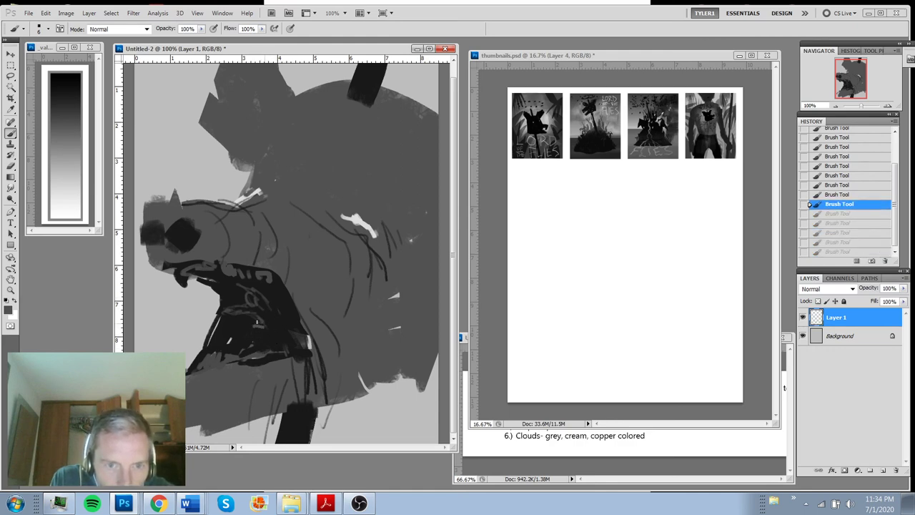
key(ctrl+shift+z)
key(ctrl+shift+z)
key(ctrl+shift+z)
key(ctrl+shift+z)
key(ctrl+shift+z)
mouse_move(264, 325)
mouse_down()
mouse_move(243, 341)
mouse_move(276, 329)
mouse_move(293, 347)
mouse_up()
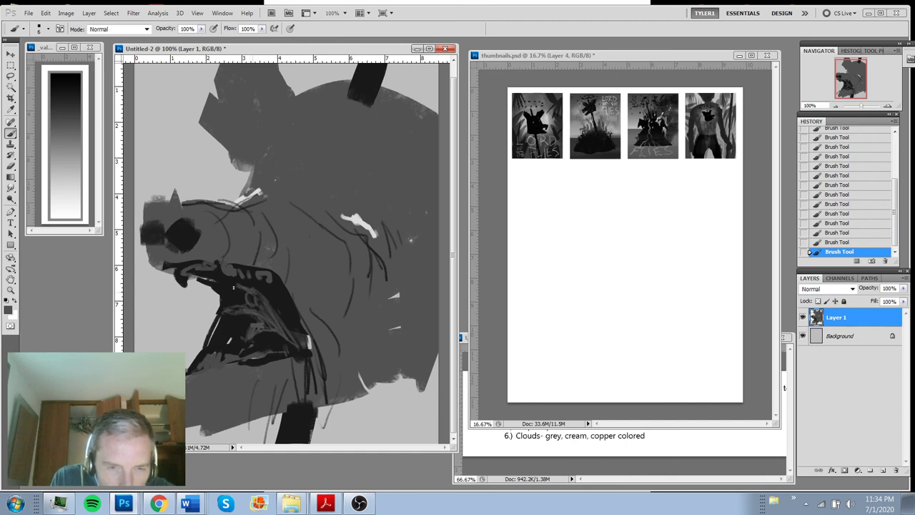
Paint the figure's arm reaching out past the mouth opening in near-black and grey, and add grey strokes to its legs
alt+click(228, 299)
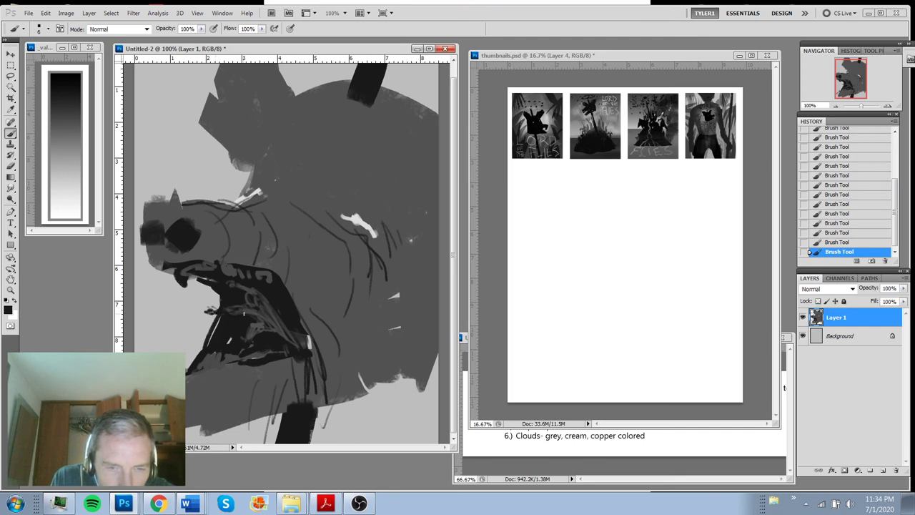
alt+click(254, 298)
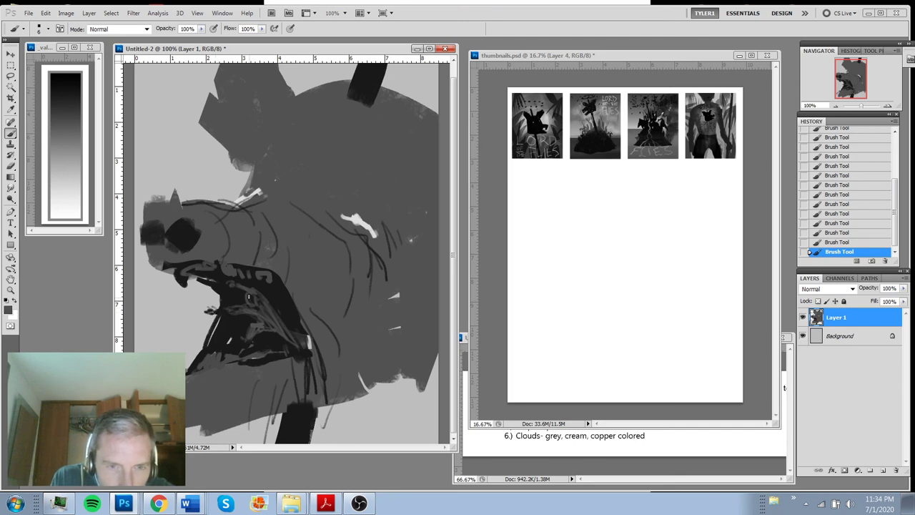
drag(221, 311, 268, 325)
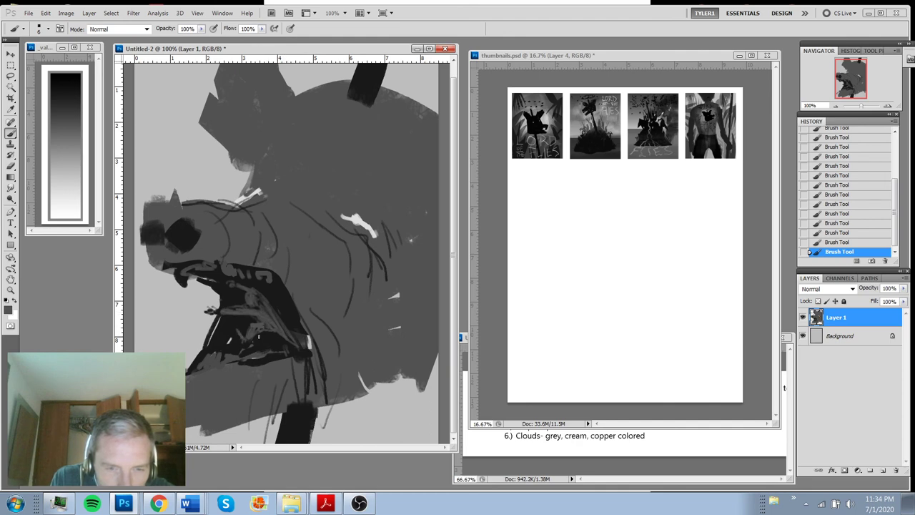
alt+click(254, 334)
alt+click(285, 339)
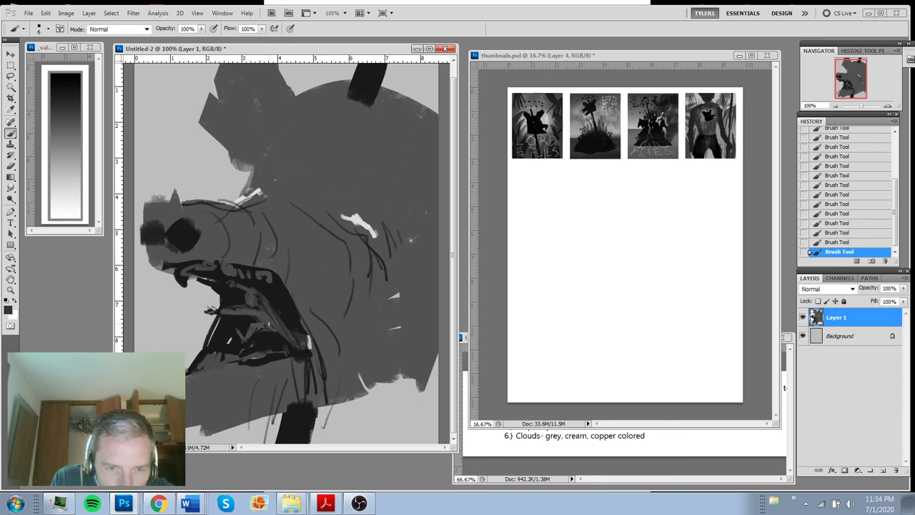
Refine the figure's back and legs with alternating mid-grey and near-black strokes toward the mouth corner
alt+click(267, 321)
alt+click(280, 310)
mouse_move(291, 339)
mouse_down()
mouse_move(311, 351)
mouse_move(302, 322)
mouse_move(266, 297)
mouse_up()
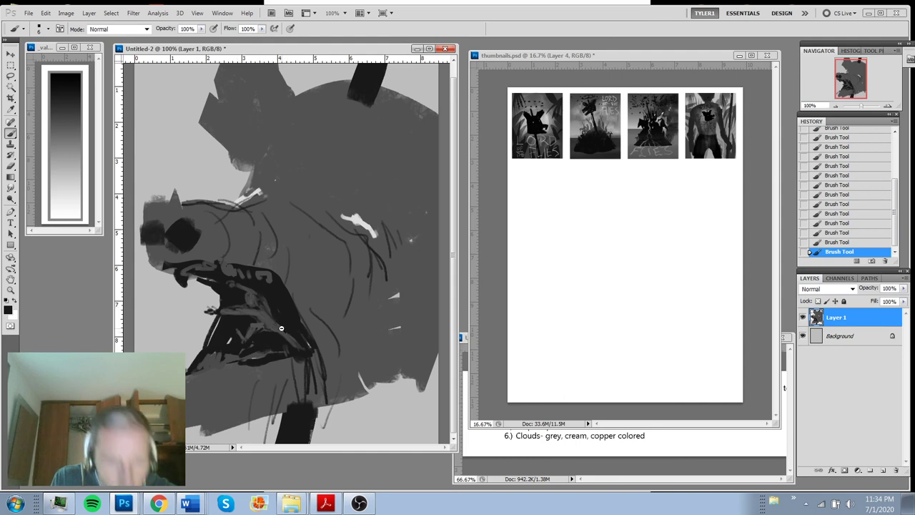
alt+click(277, 311)
alt+click(323, 364)
alt+click(322, 364)
ctrl+click(284, 294)
ctrl+click(284, 295)
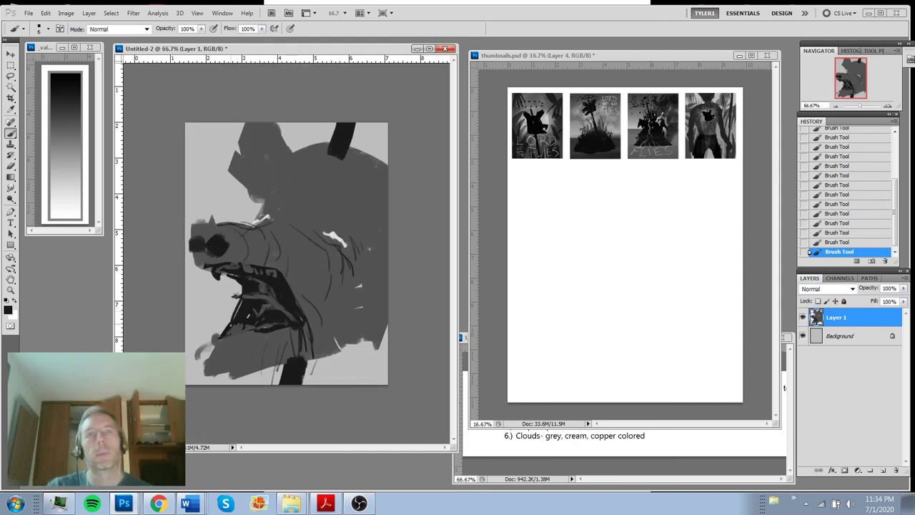
Sample near-black and paint over the small figure inside the pig's mouth with a 40 px brush
key(ctrl+plus)
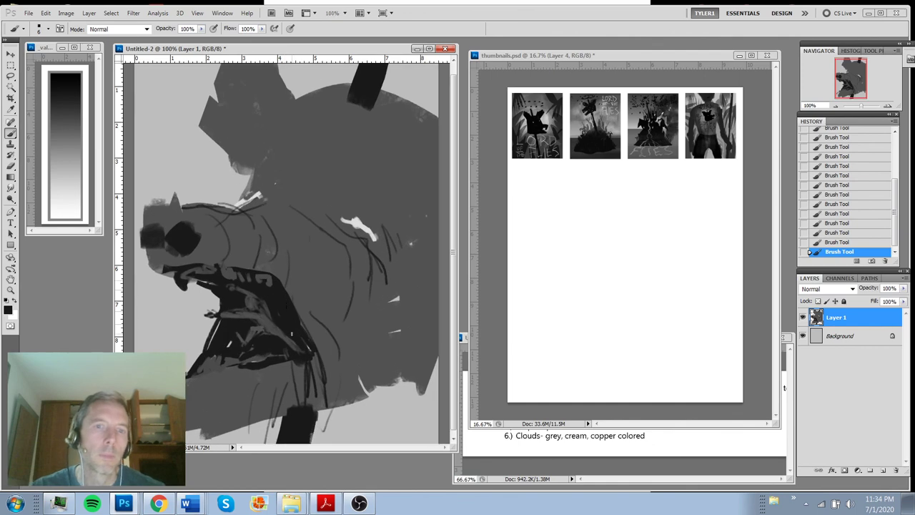
alt+click(289, 340)
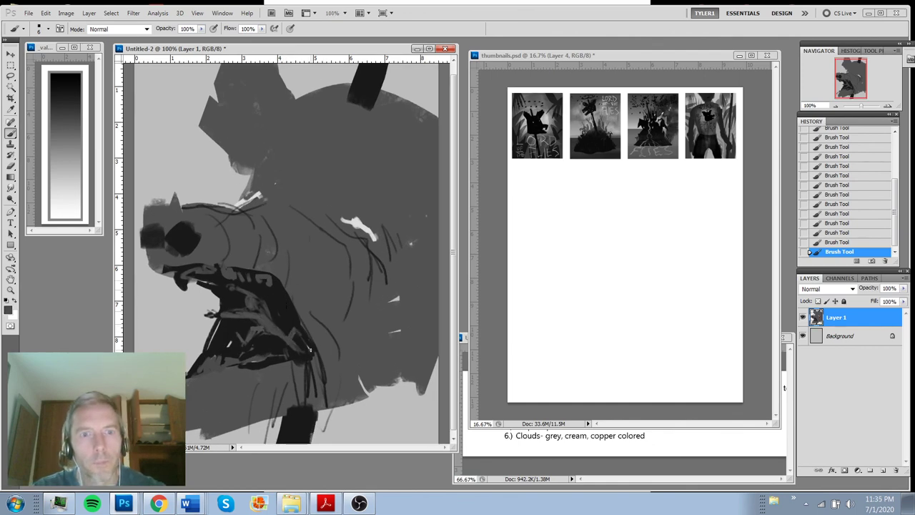
alt+click(287, 309)
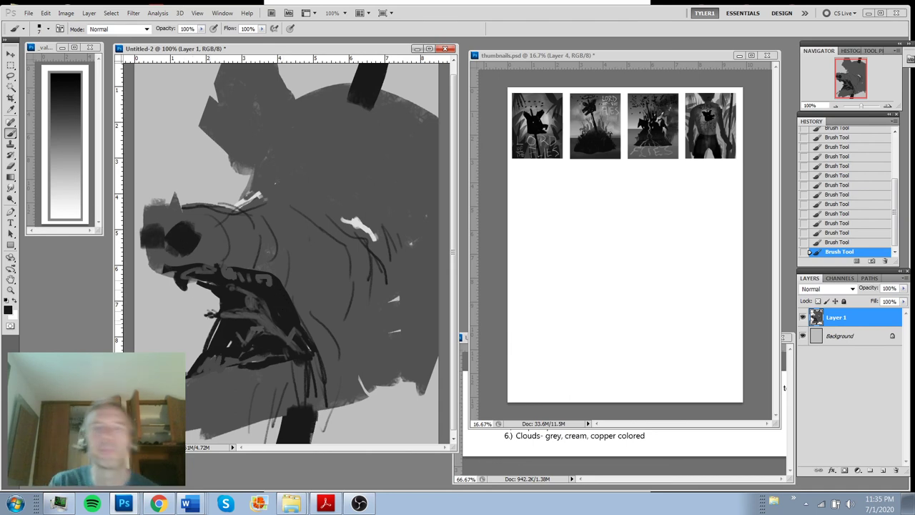
key(bracketright)
key(bracketright)
key(bracketright)
key(bracketright)
key(bracketright)
key(bracketright)
mouse_move(236, 308)
mouse_down()
mouse_move(233, 330)
mouse_move(260, 307)
mouse_move(261, 340)
mouse_move(289, 343)
mouse_move(273, 313)
mouse_move(236, 294)
mouse_up()
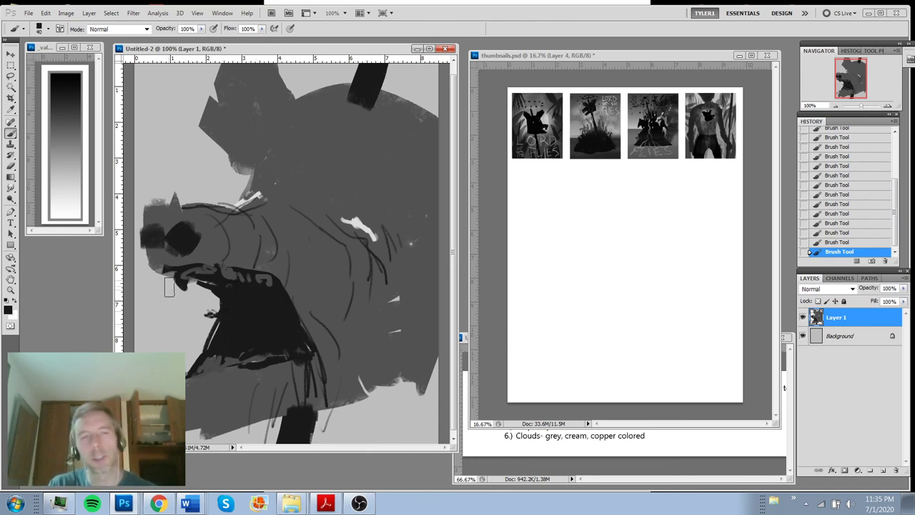
Erase the leftover hand and stray dark strokes at the front of the mouth opening
key(e)
mouse_move(211, 332)
mouse_down()
mouse_move(198, 317)
mouse_move(201, 332)
mouse_up()
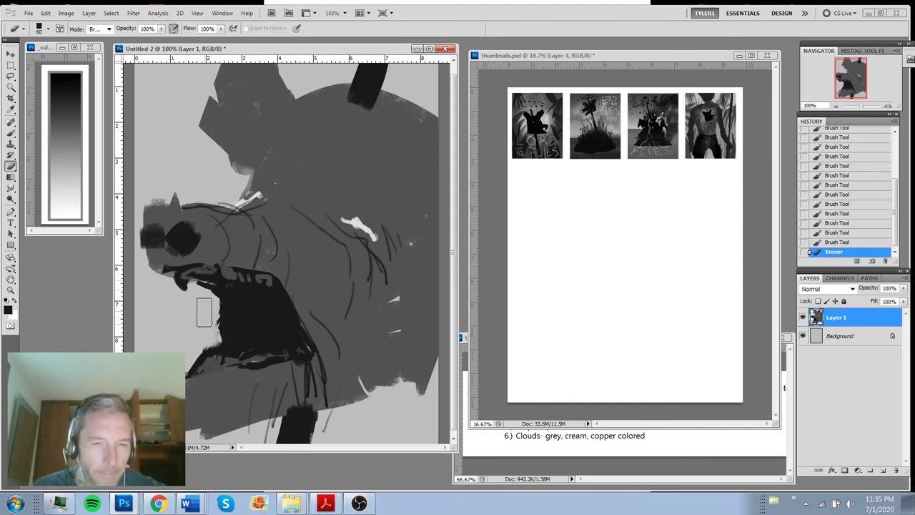
mouse_move(203, 313)
mouse_down()
mouse_move(202, 342)
mouse_move(228, 359)
mouse_move(258, 336)
mouse_move(212, 312)
mouse_move(205, 333)
mouse_move(280, 345)
mouse_move(133, 284)
mouse_move(193, 321)
mouse_move(243, 323)
mouse_move(216, 337)
mouse_up()
Reduce the brush and paint a new figure's head in near-black at the mouth opening, with an arm reaching outward
key(b)
mouse_move(217, 334)
mouse_down()
mouse_move(216, 312)
mouse_move(219, 331)
mouse_up()
key(ctrl+alt+z)
key(ctrl+alt+z)
key(bracketleft)
key(bracketleft)
key(bracketleft)
key(bracketleft)
key(bracketleft)
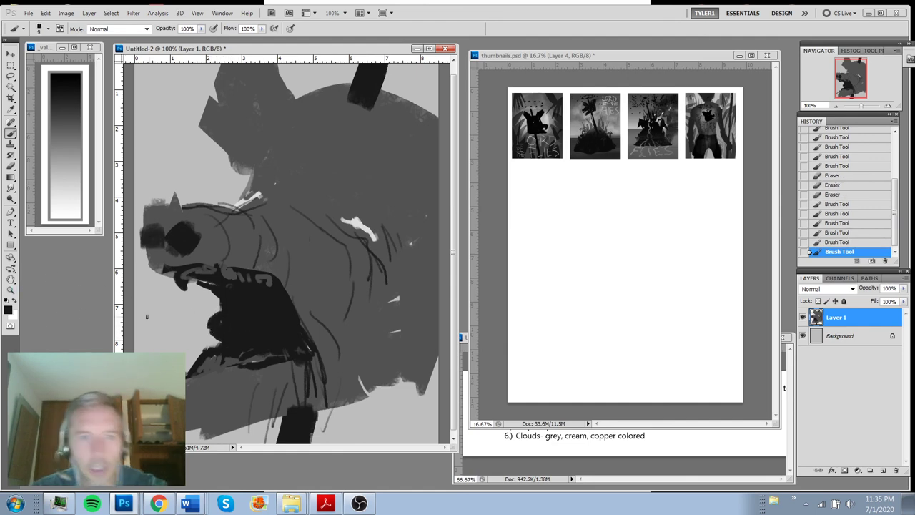
mouse_move(209, 324)
mouse_down()
mouse_move(157, 328)
mouse_move(210, 332)
mouse_up()
mouse_move(192, 322)
mouse_down()
mouse_move(226, 335)
mouse_move(234, 314)
mouse_move(246, 330)
mouse_move(256, 326)
mouse_move(231, 341)
mouse_move(242, 350)
mouse_move(249, 330)
mouse_move(264, 316)
mouse_move(272, 324)
mouse_move(238, 334)
mouse_move(246, 319)
mouse_move(273, 320)
mouse_move(263, 333)
mouse_move(269, 315)
mouse_move(274, 356)
mouse_move(256, 354)
mouse_move(247, 323)
mouse_move(223, 334)
mouse_move(228, 319)
mouse_move(208, 332)
mouse_move(207, 319)
mouse_move(236, 309)
mouse_move(208, 334)
mouse_move(226, 321)
mouse_up()
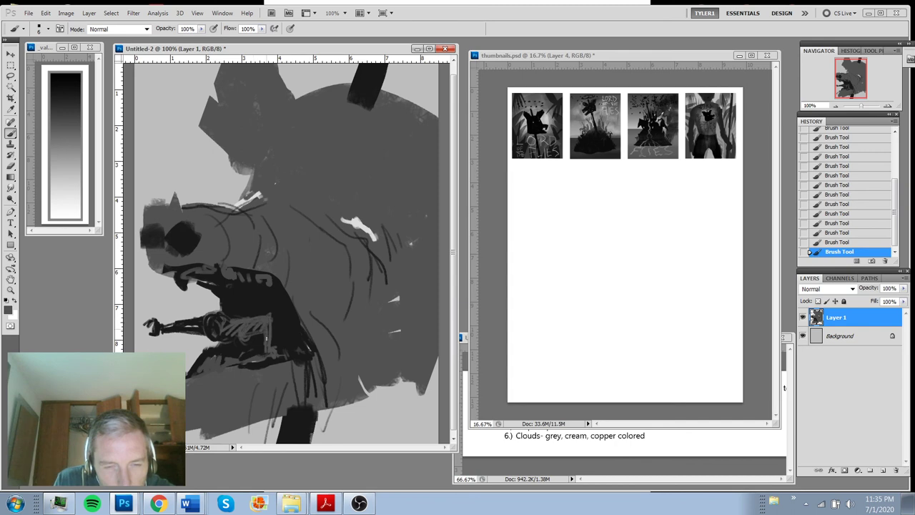
Add mid-grey strokes to the figure's body and refine its head with near-black and grey
drag(253, 319, 271, 325)
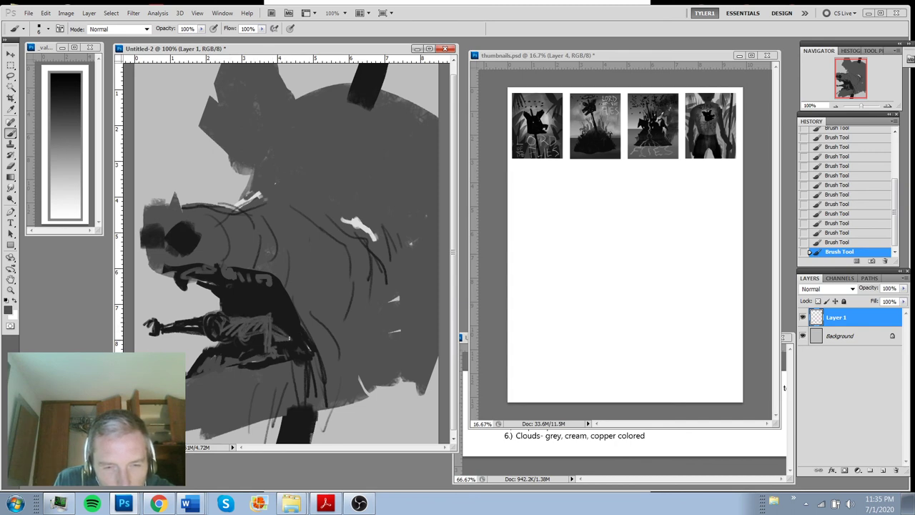
key(ctrl+minus)
key(ctrl+minus)
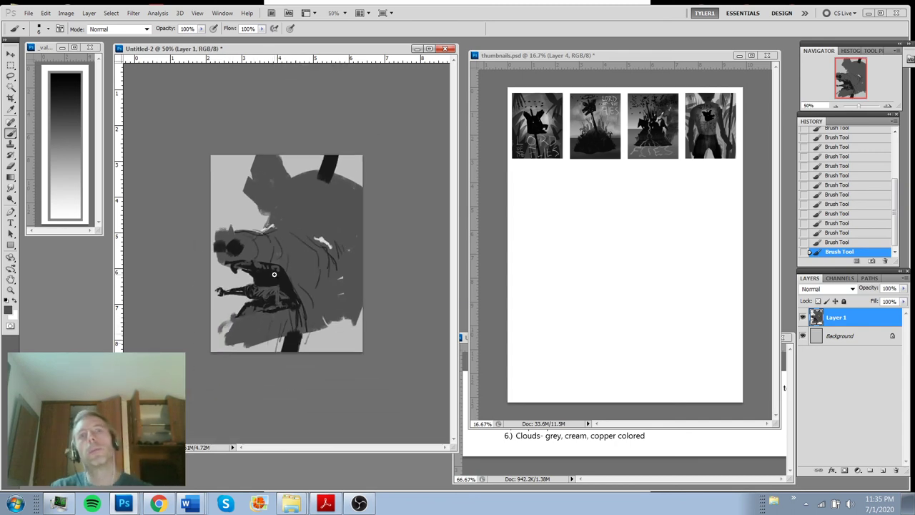
key(ctrl+plus)
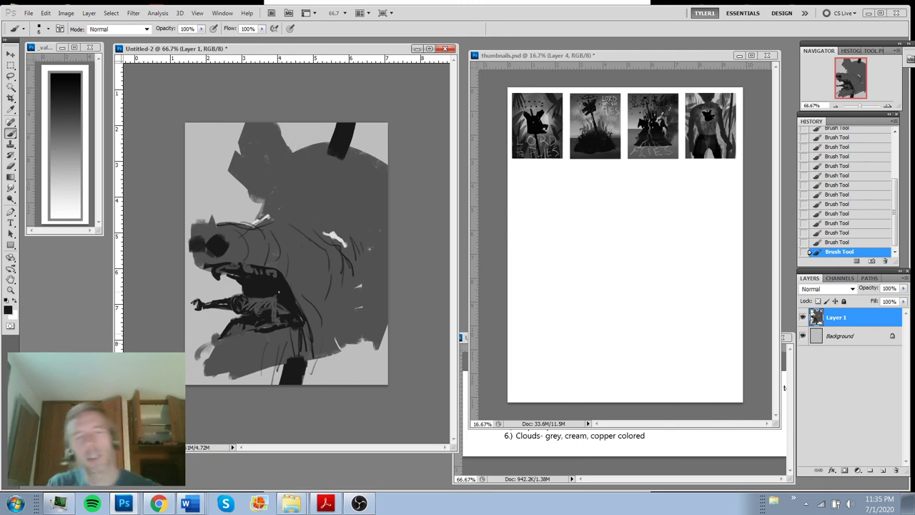
key(ctrl+plus)
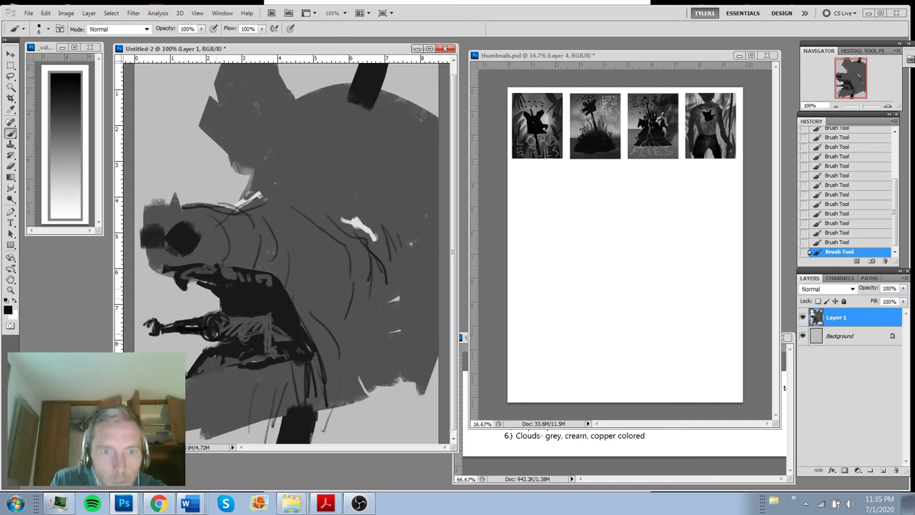
drag(220, 337, 216, 330)
alt+click(244, 322)
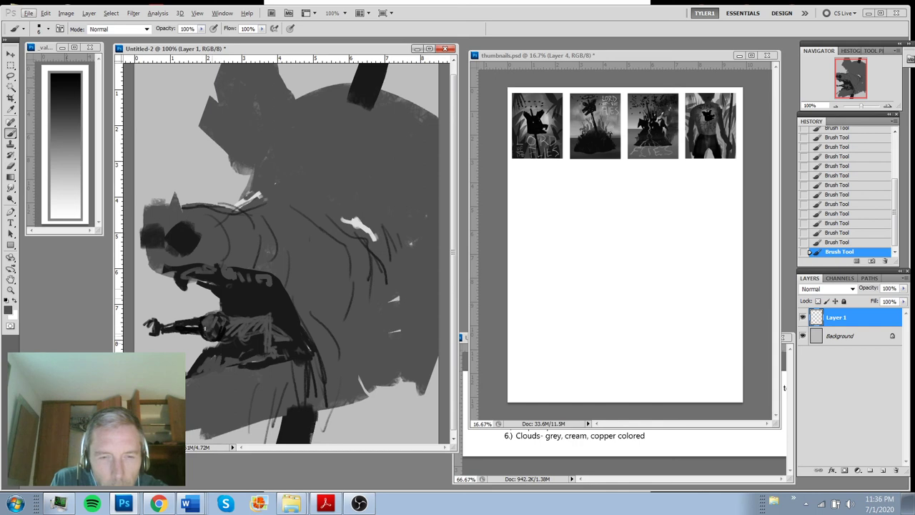
Paint two dark eyes and a dark open mouth on the small figure's face
key(ctrl+plus)
key(ctrl+plus)
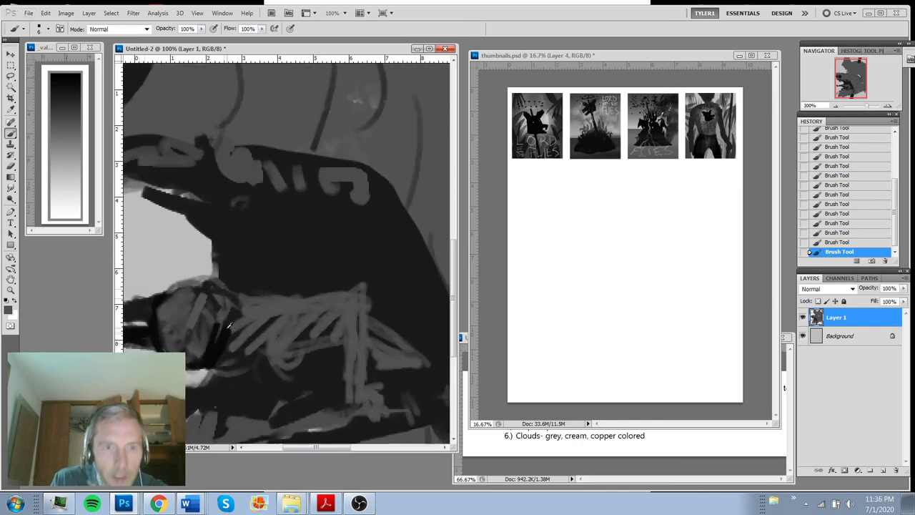
click(165, 319)
click(193, 319)
mouse_move(173, 334)
mouse_down()
mouse_move(170, 346)
mouse_move(178, 339)
mouse_up()
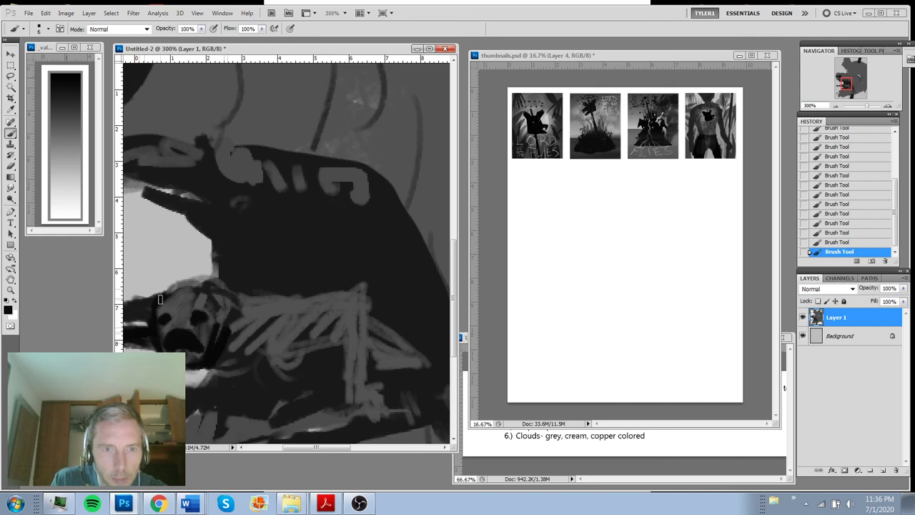
Outline the small figure's head, back and body with near-black strokes
mouse_move(160, 299)
mouse_down()
mouse_move(188, 287)
mouse_move(211, 292)
mouse_move(225, 314)
mouse_move(228, 348)
mouse_move(268, 324)
mouse_move(268, 358)
mouse_move(283, 363)
mouse_up()
key(ctrl+minus)
key(ctrl+minus)
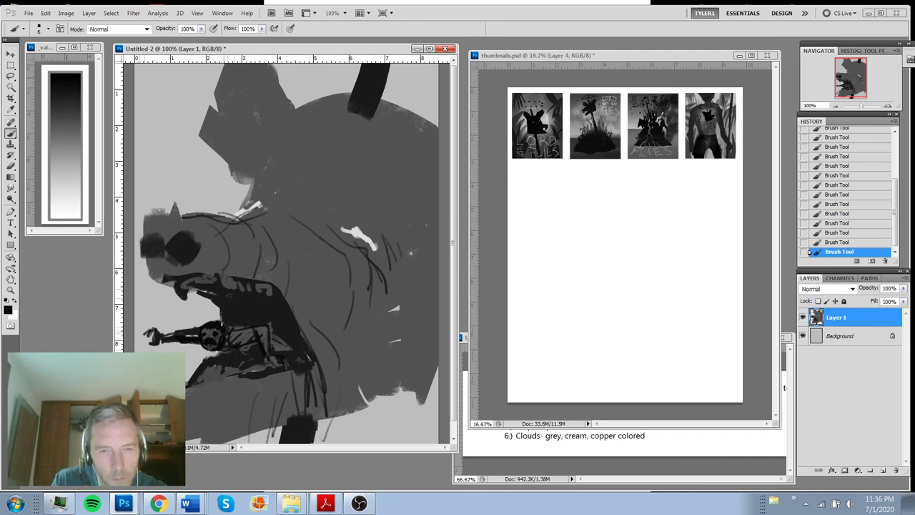
drag(224, 328, 247, 329)
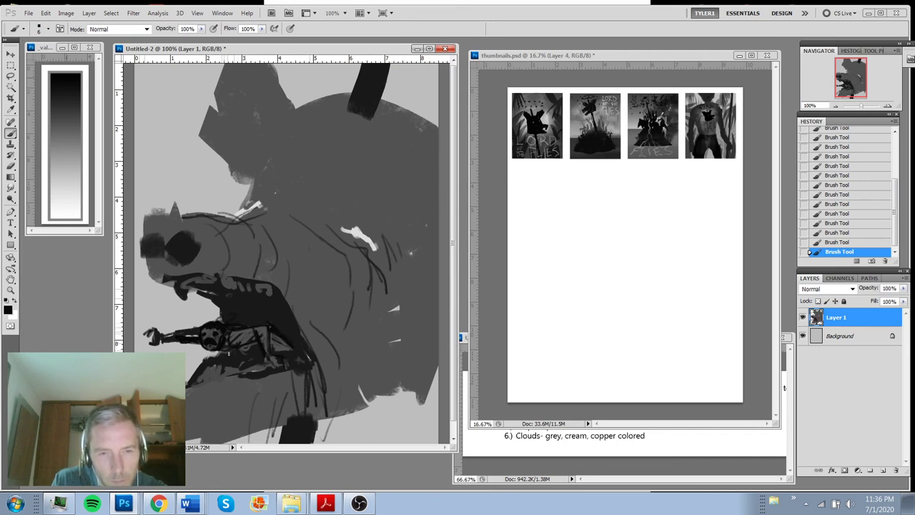
key(ctrl+minus)
key(ctrl+minus)
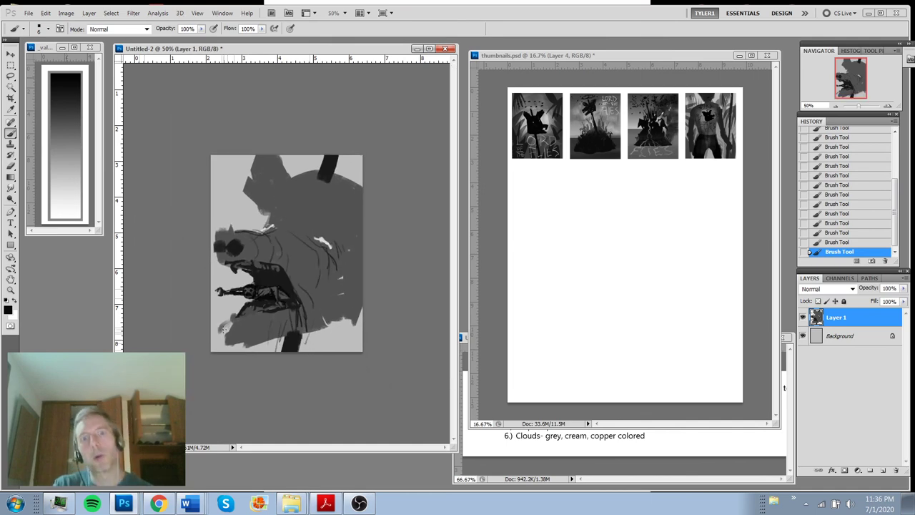
Add a new layer and scatter black fly dabs across the pig's ear, upper head and background, enlarging the brush to 25 px
key(ctrl+plus)
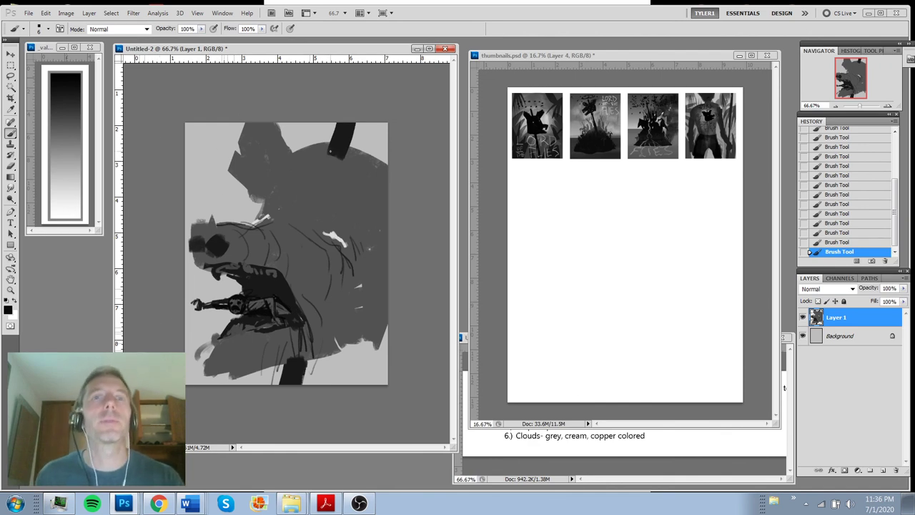
alt+click(263, 311)
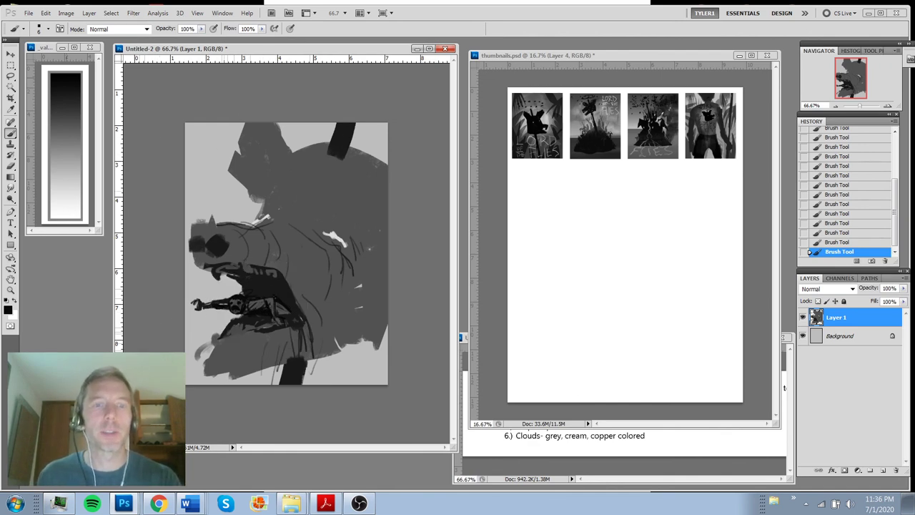
click(883, 470)
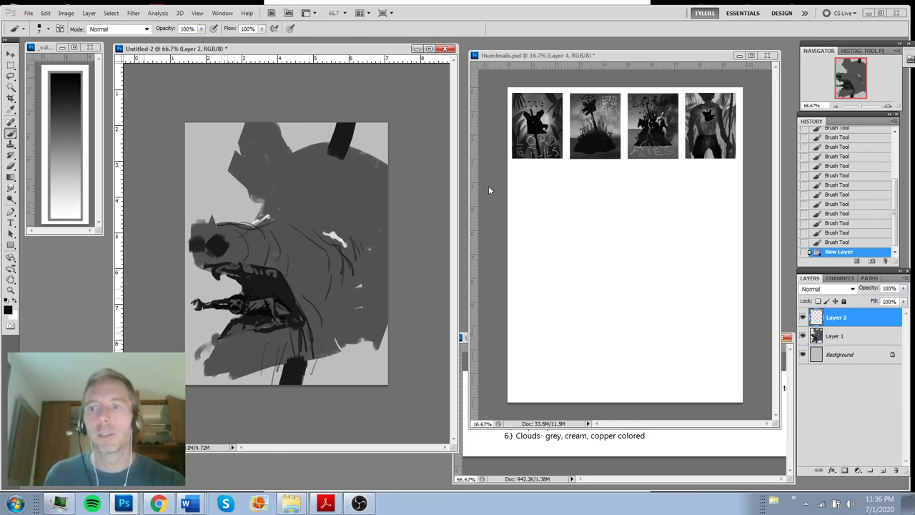
click(210, 150)
click(219, 141)
click(219, 142)
key(bracketright)
key(bracketright)
key(bracketright)
click(289, 158)
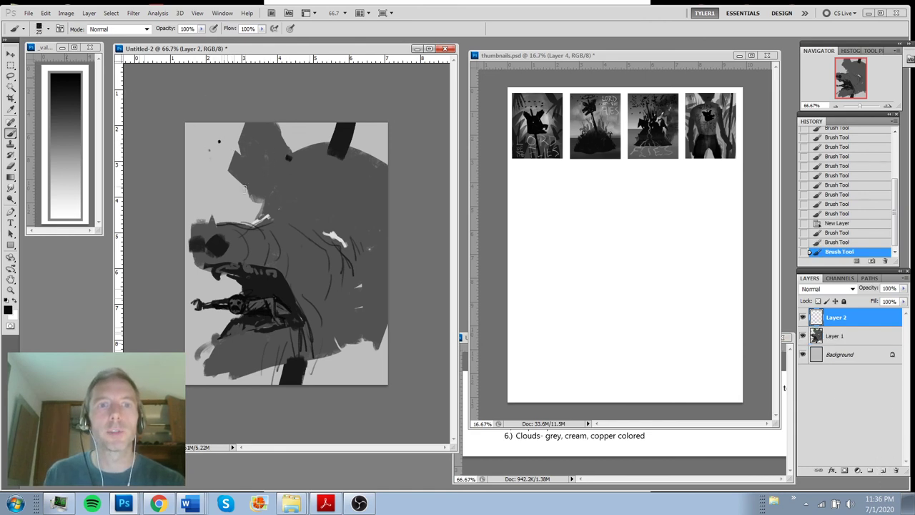
click(236, 202)
click(230, 189)
click(265, 141)
click(313, 190)
click(365, 199)
click(368, 170)
click(378, 140)
click(310, 137)
click(244, 175)
click(303, 184)
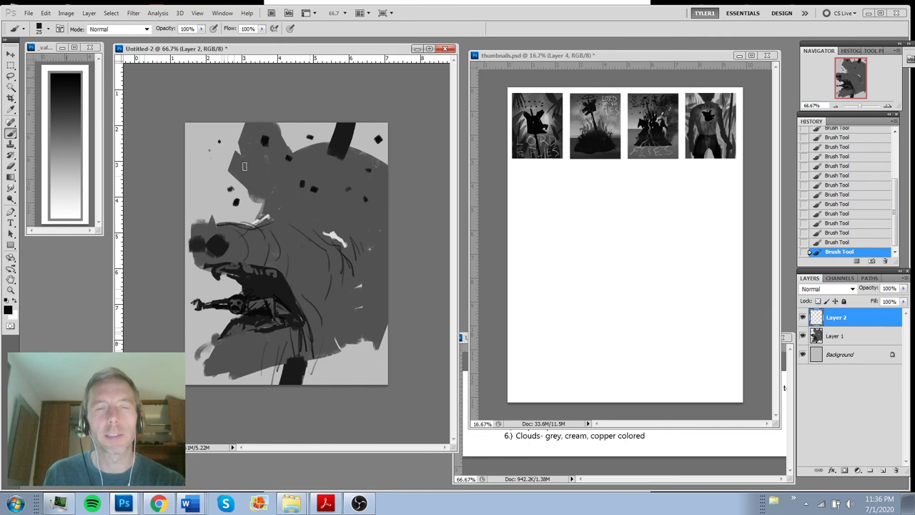
click(195, 136)
click(293, 130)
click(332, 174)
click(372, 183)
click(262, 190)
click(203, 177)
click(226, 129)
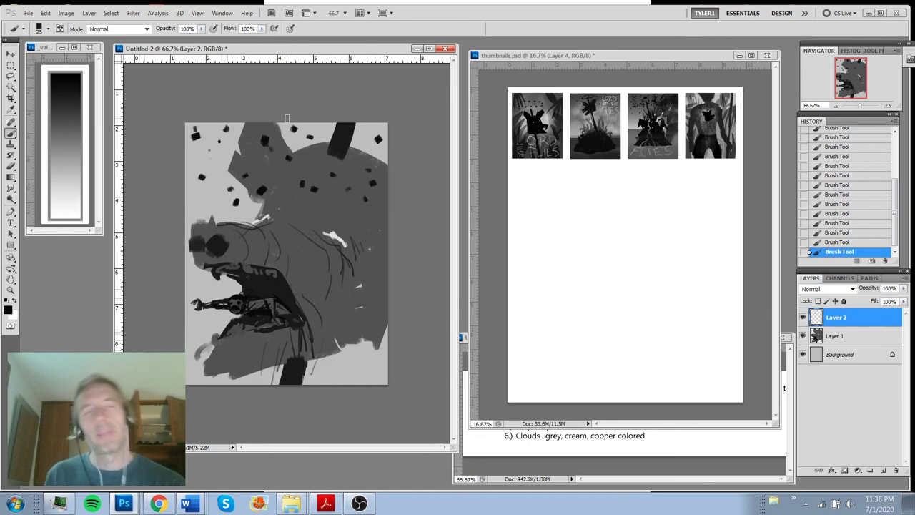
key(ctrl+minus)
key(ctrl+minus)
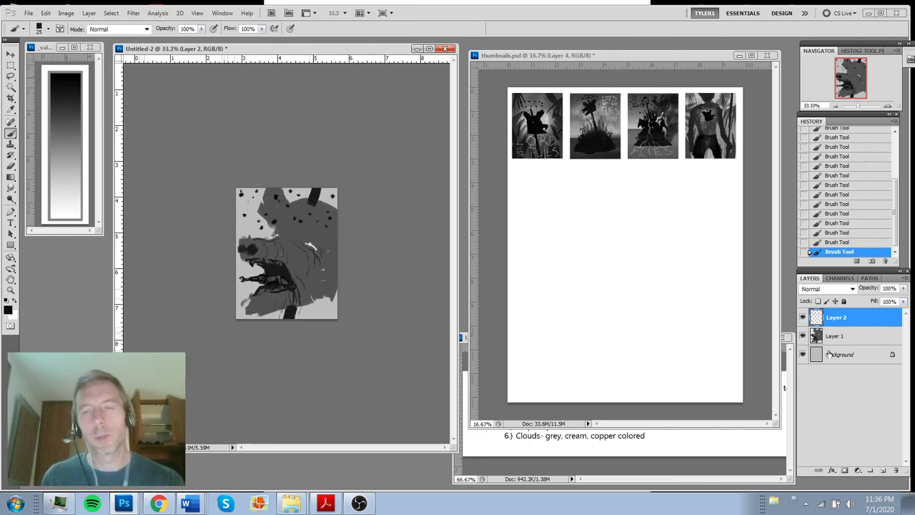
Darken the pig head on Layer 1 with Levels, using a black input of 10 and a midtone of 0.79
click(843, 340)
key(ctrl+l)
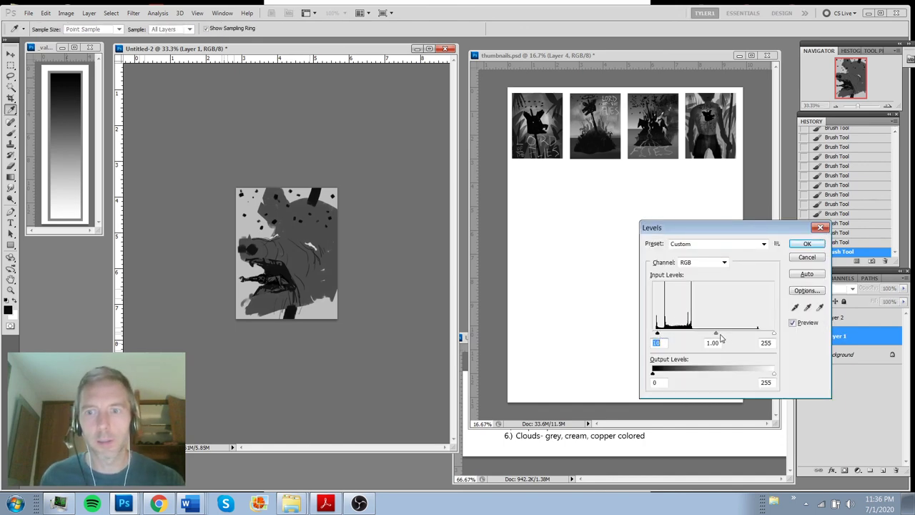
mouse_move(716, 334)
mouse_down()
mouse_move(737, 333)
mouse_move(724, 334)
mouse_up()
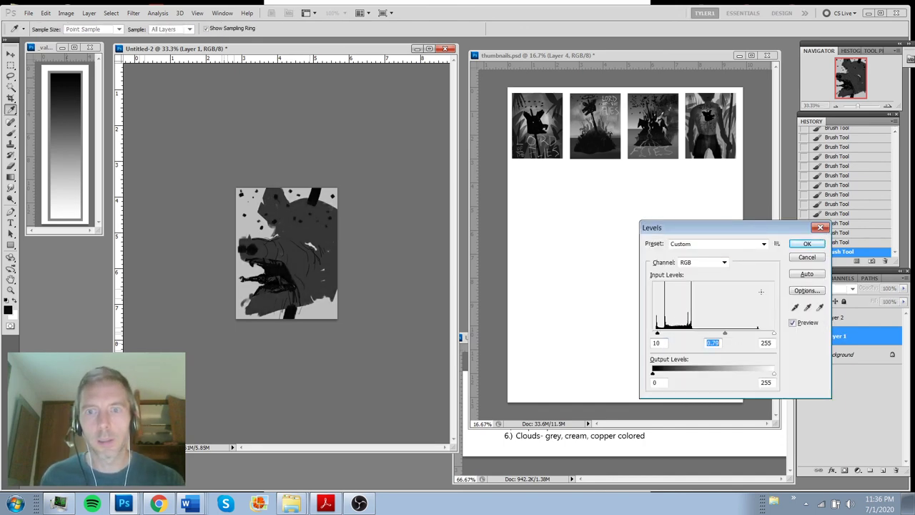
click(807, 244)
click(802, 316)
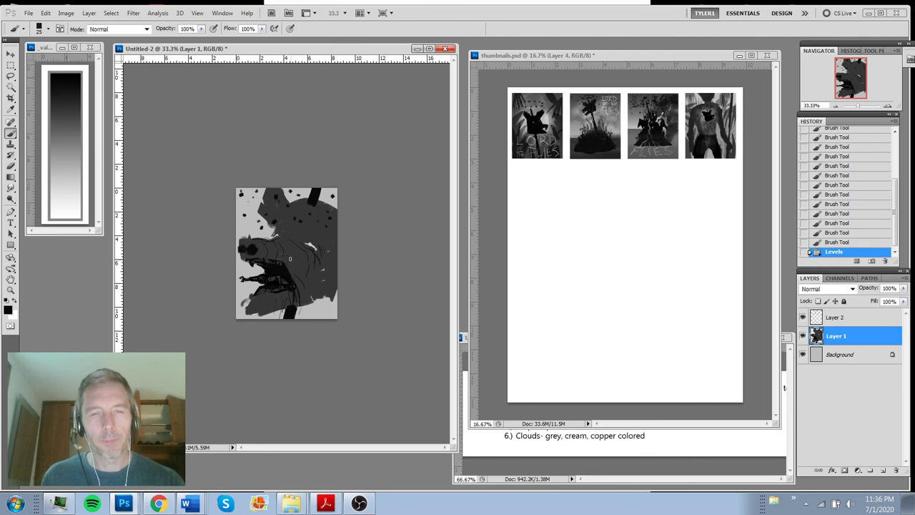
Merge the flies layer with the pig head layer and add a new empty layer above
key(ctrl+plus)
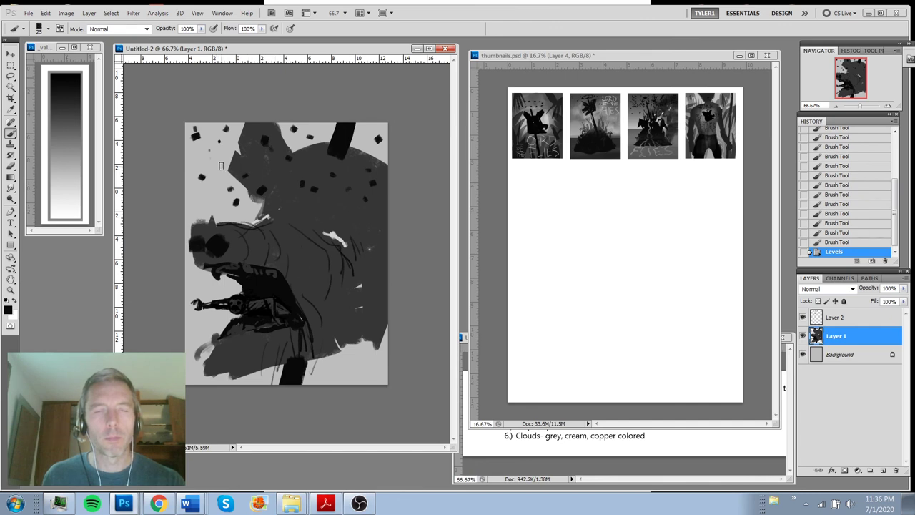
click(817, 317)
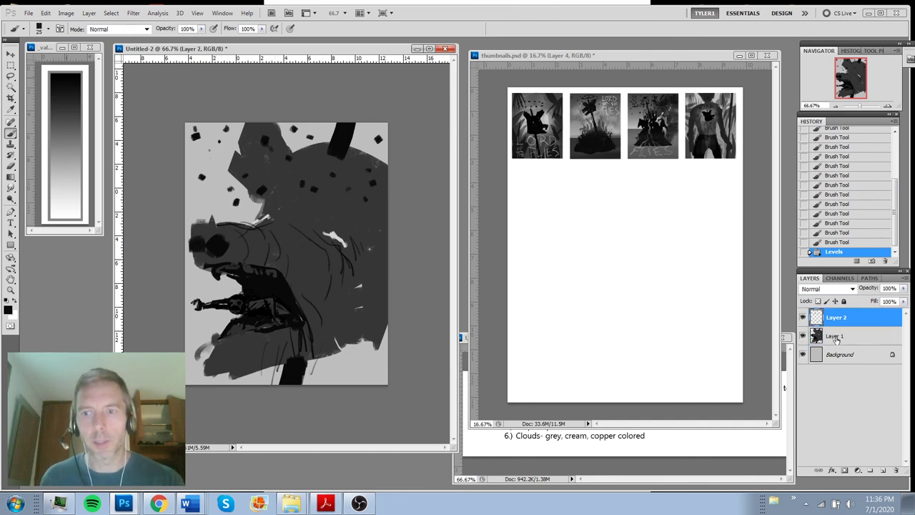
shift+click(835, 340)
key(ctrl+e)
click(883, 471)
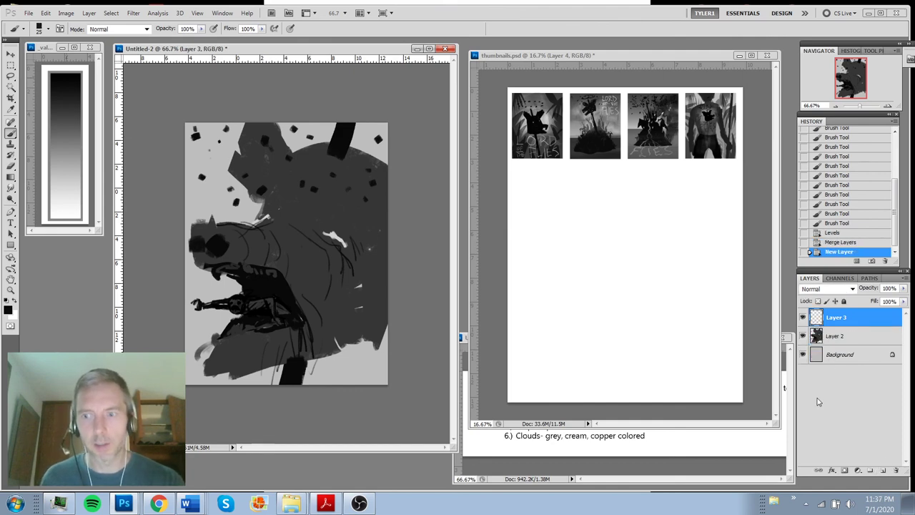
Hand-letter "LORD OF THE" in black across the top of the cover with the 25 px brush
drag(184, 141, 208, 192)
key(ctrl+z)
mouse_move(199, 158)
mouse_down()
mouse_move(209, 191)
mouse_move(220, 183)
mouse_move(227, 152)
mouse_move(209, 159)
mouse_move(221, 137)
mouse_up()
mouse_move(230, 133)
mouse_down()
mouse_move(232, 178)
mouse_move(243, 140)
mouse_move(256, 166)
mouse_up()
mouse_move(258, 135)
mouse_down()
mouse_move(268, 166)
mouse_move(279, 146)
mouse_up()
mouse_move(260, 133)
mouse_down()
mouse_move(280, 144)
mouse_move(296, 176)
mouse_up()
drag(296, 176, 317, 163)
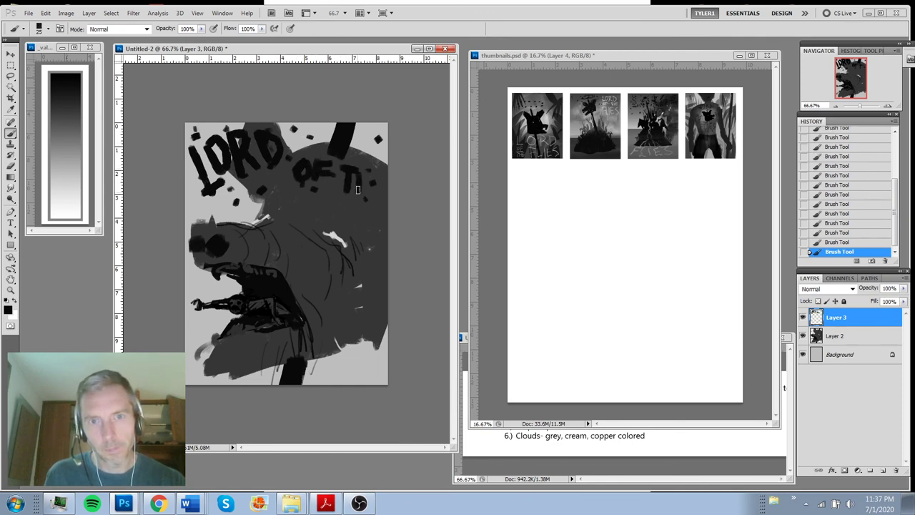
mouse_move(360, 173)
mouse_down()
mouse_move(363, 193)
mouse_move(373, 179)
mouse_move(374, 190)
mouse_up()
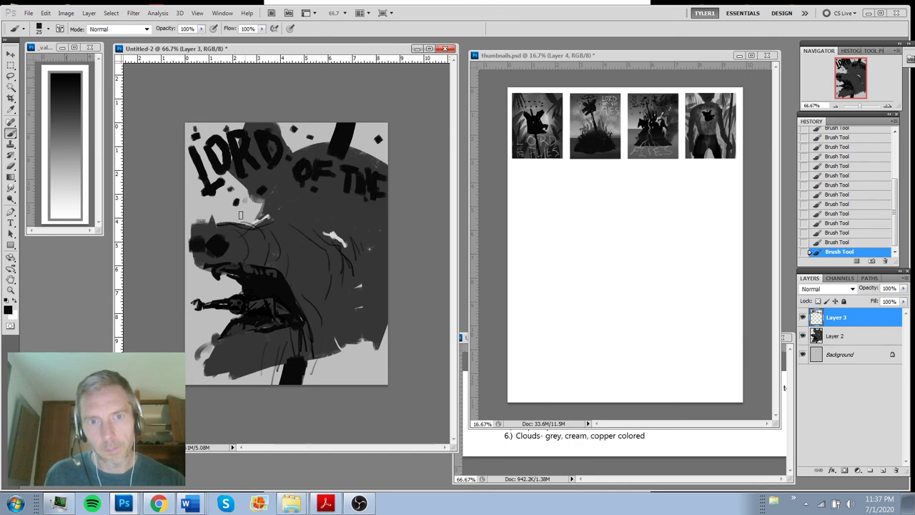
Hand-letter "FLIES" in black beneath the other title words, above the pig's snout
mouse_move(243, 189)
mouse_down()
mouse_move(277, 185)
mouse_move(249, 202)
mouse_move(270, 205)
mouse_move(273, 221)
mouse_move(298, 222)
mouse_up()
mouse_move(337, 190)
mouse_down()
mouse_move(318, 204)
mouse_move(329, 216)
mouse_move(342, 201)
mouse_move(367, 204)
mouse_move(350, 228)
mouse_up()
key(ctrl+minus)
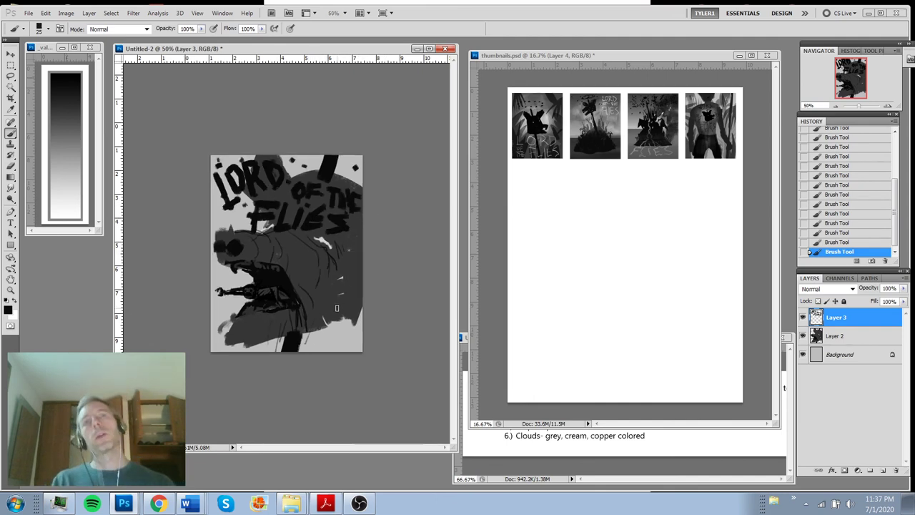
key(ctrl+minus)
key(ctrl+plus)
key(ctrl+plus)
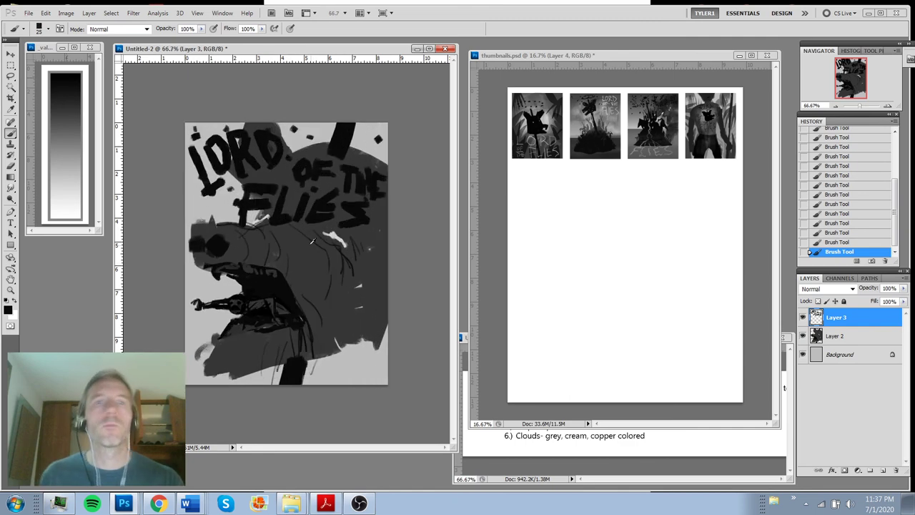
key(ctrl+minus)
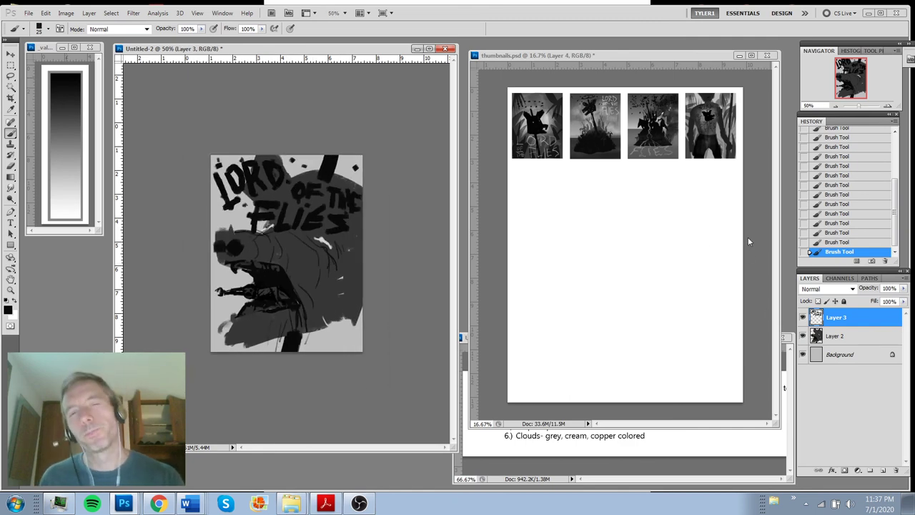
Darken the pig head on Layer 2 with the Burn tool at 10% exposure on midtones
click(843, 338)
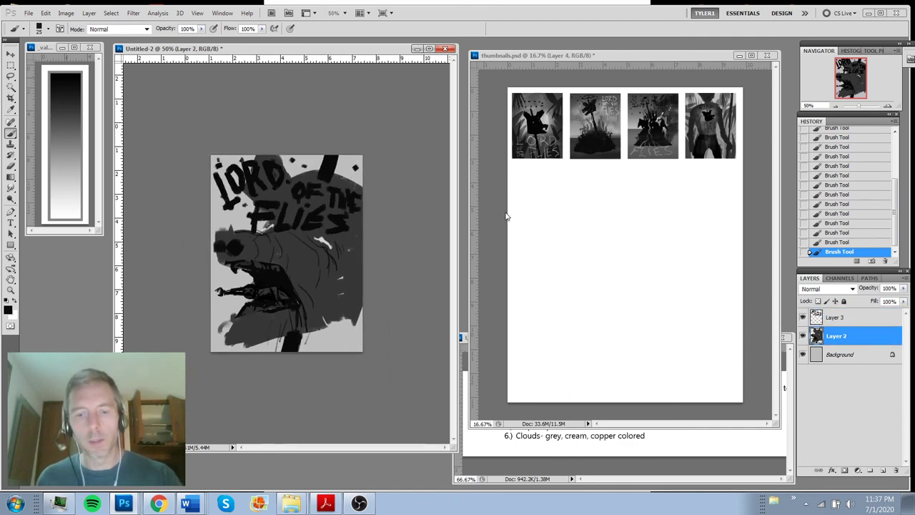
key(o)
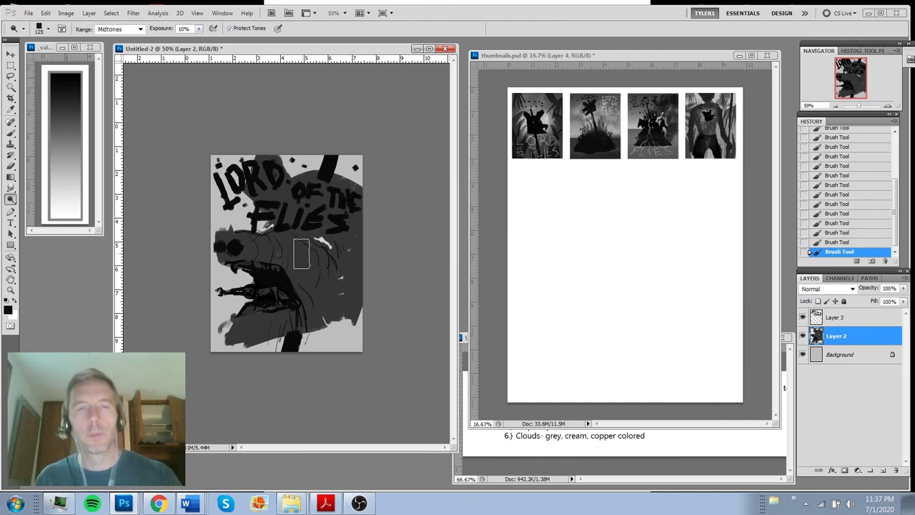
mouse_move(301, 254)
mouse_down()
mouse_move(274, 247)
mouse_move(228, 258)
mouse_move(276, 255)
mouse_move(318, 300)
mouse_move(281, 268)
mouse_move(252, 338)
mouse_move(277, 340)
mouse_move(364, 304)
mouse_move(334, 301)
mouse_move(344, 304)
mouse_move(315, 232)
mouse_move(301, 222)
mouse_move(347, 246)
mouse_move(280, 227)
mouse_move(273, 209)
mouse_move(264, 216)
mouse_move(327, 222)
mouse_up()
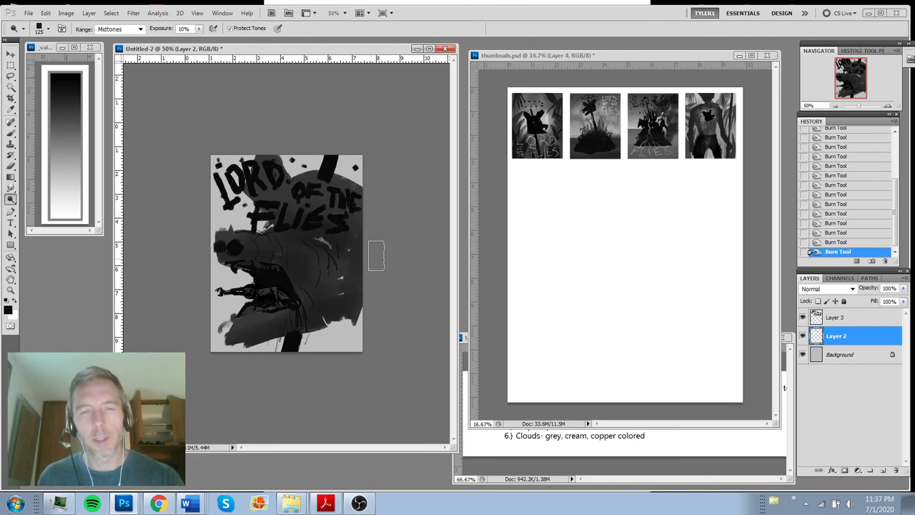
Add an empty layer directly above the Background and lasso jagged leaf shapes around the cover's edges and corners
click(843, 355)
click(884, 469)
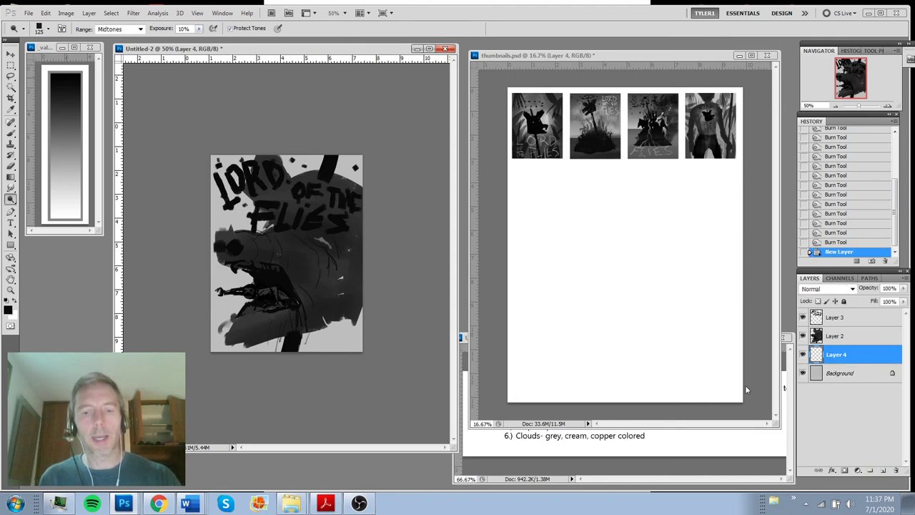
key(m)
key(l)
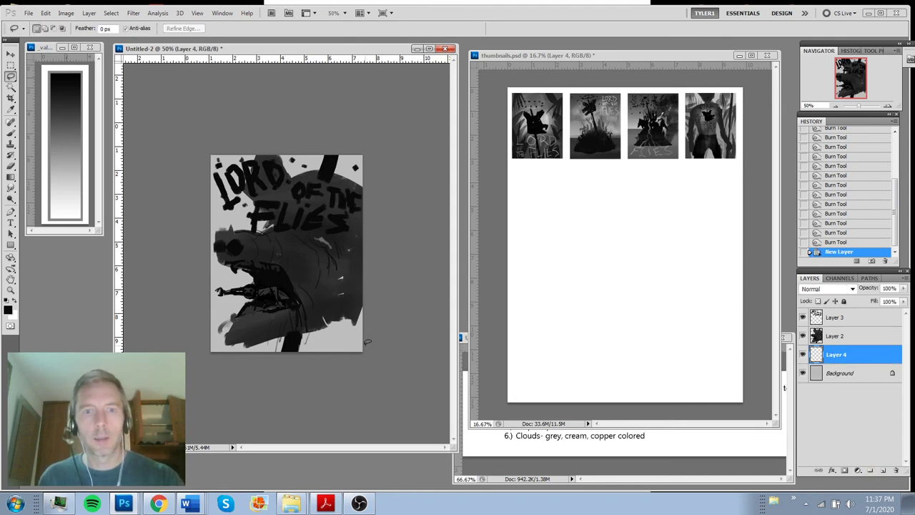
drag(336, 363, 360, 330)
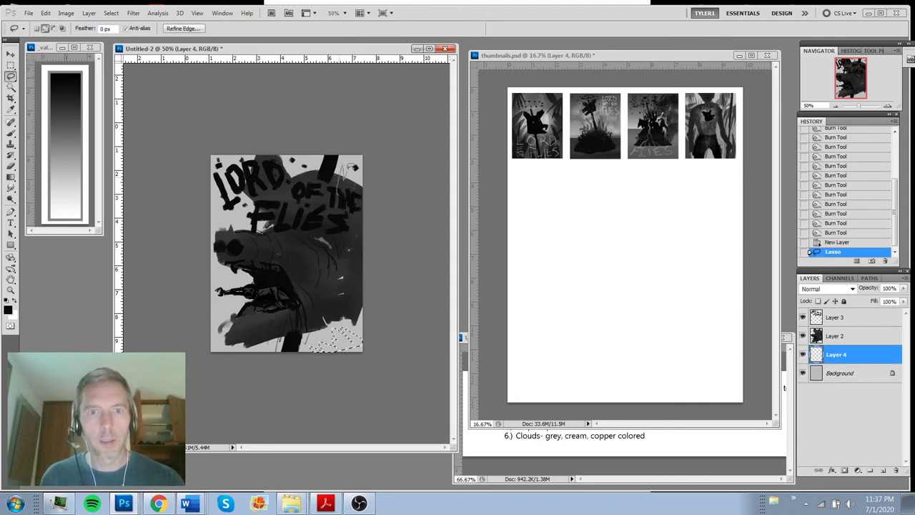
drag(364, 184, 362, 187)
mouse_move(290, 167)
mouse_down()
mouse_move(318, 160)
mouse_move(333, 176)
mouse_up()
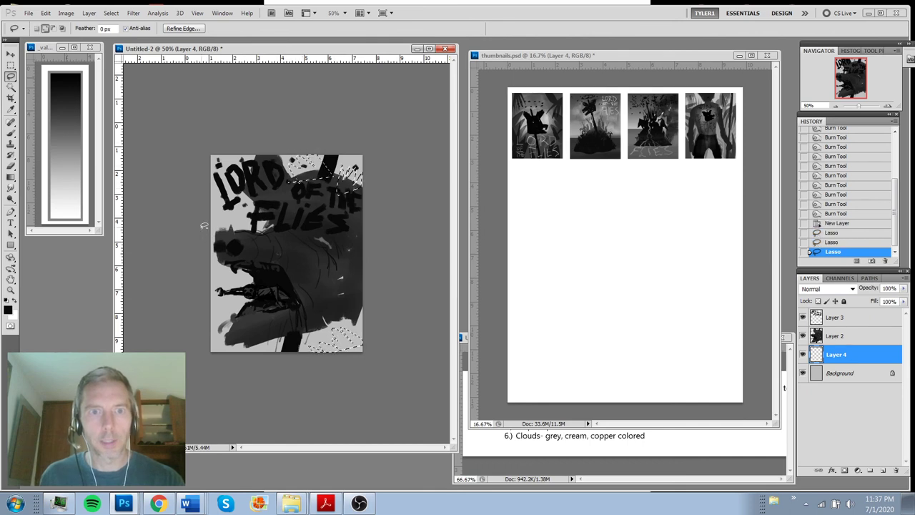
mouse_move(212, 223)
mouse_down()
mouse_move(219, 312)
mouse_move(241, 310)
mouse_move(218, 333)
mouse_move(275, 355)
mouse_move(227, 307)
mouse_up()
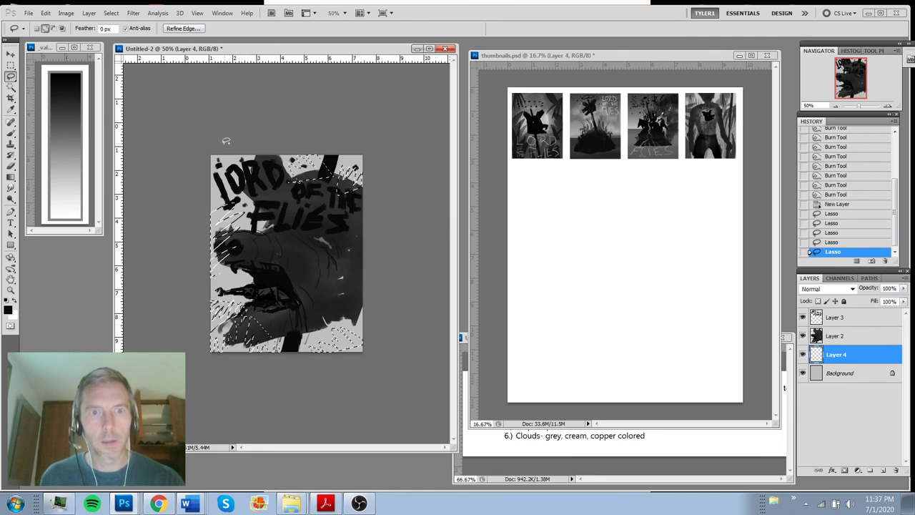
drag(227, 153, 225, 107)
Fill the leaf selection with dark grey gradients sampled from the pig head, reduce Layer 4's opacity to 74% and deselect
key(g)
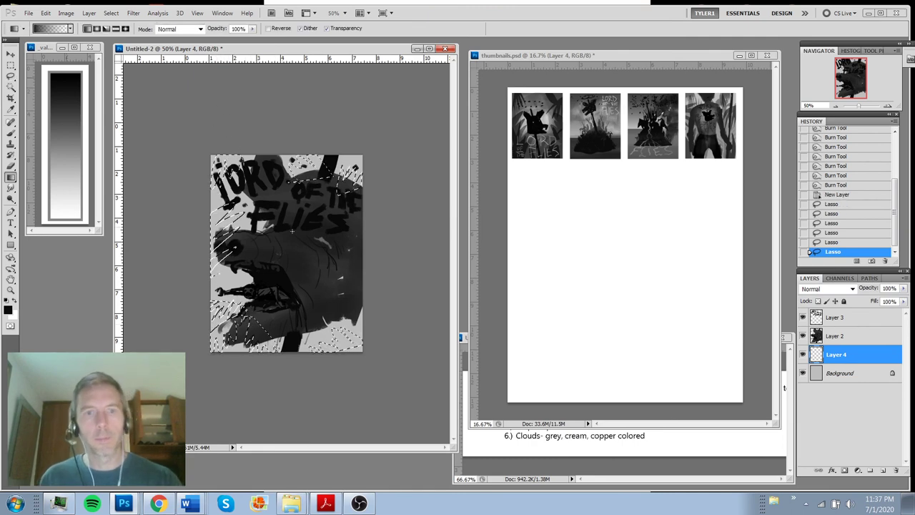
alt+click(288, 193)
drag(289, 193, 286, 108)
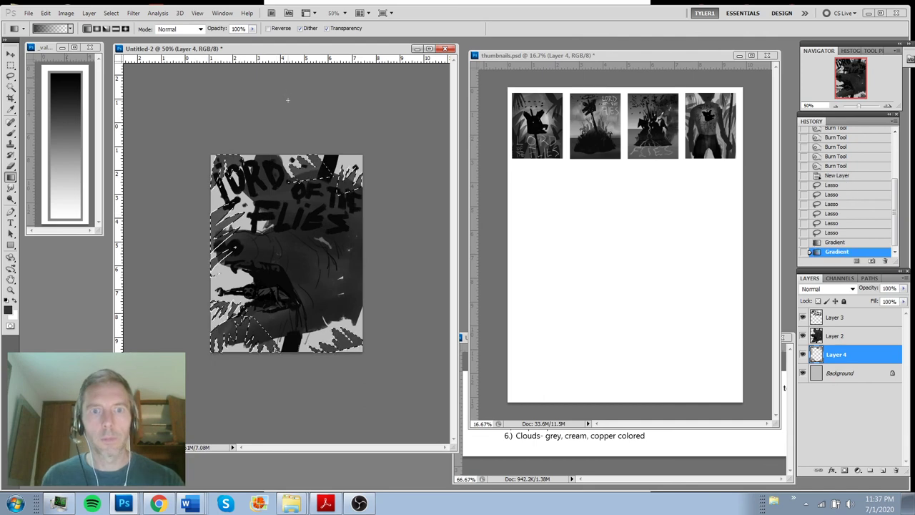
click(903, 288)
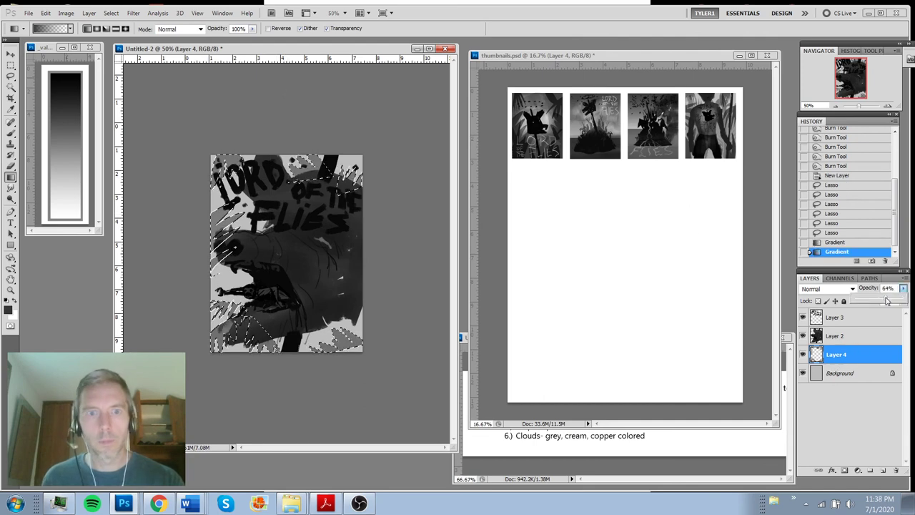
drag(898, 299, 888, 299)
key(ctrl+d)
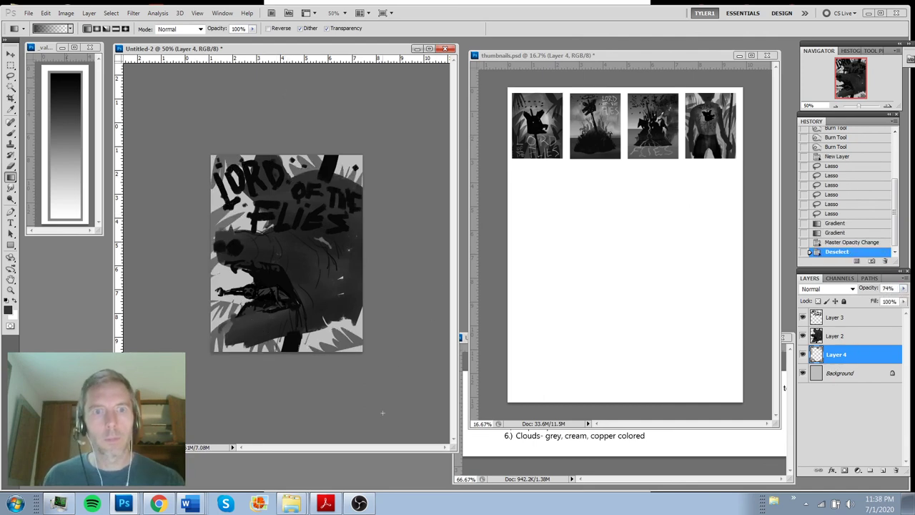
Lasso jagged foliage shapes in both lower corners of the cover and enlarge the brush to 80 px
key(l)
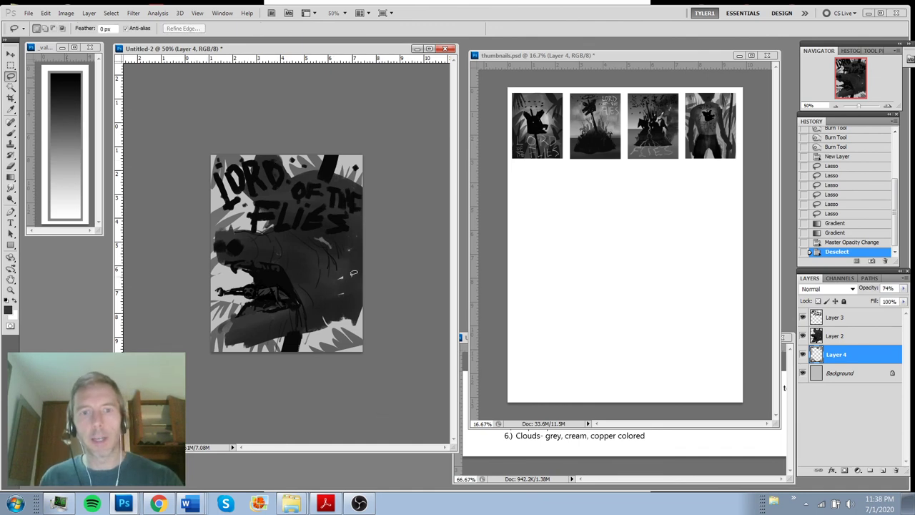
mouse_move(368, 256)
mouse_down()
mouse_move(325, 298)
mouse_move(345, 305)
mouse_move(359, 296)
mouse_move(370, 255)
mouse_up()
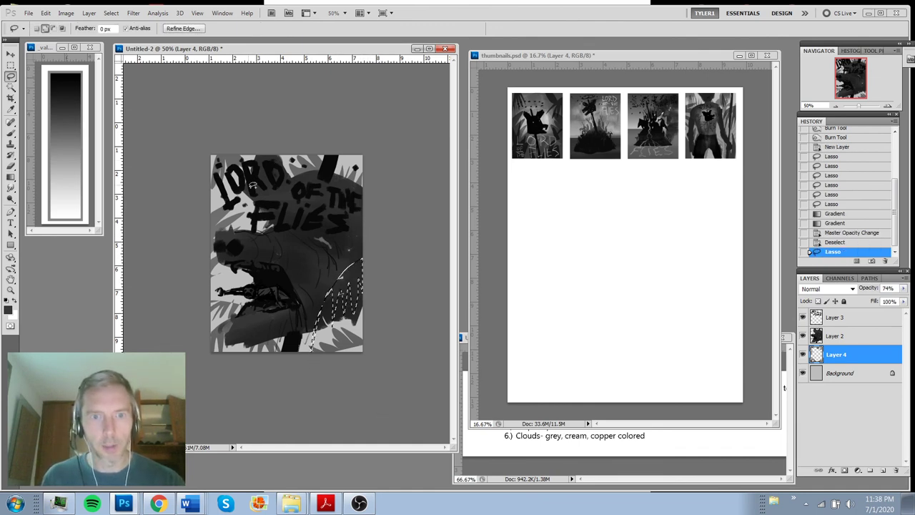
mouse_move(250, 348)
mouse_down()
mouse_move(229, 311)
mouse_move(213, 309)
mouse_move(218, 336)
mouse_move(247, 351)
mouse_up()
key(b)
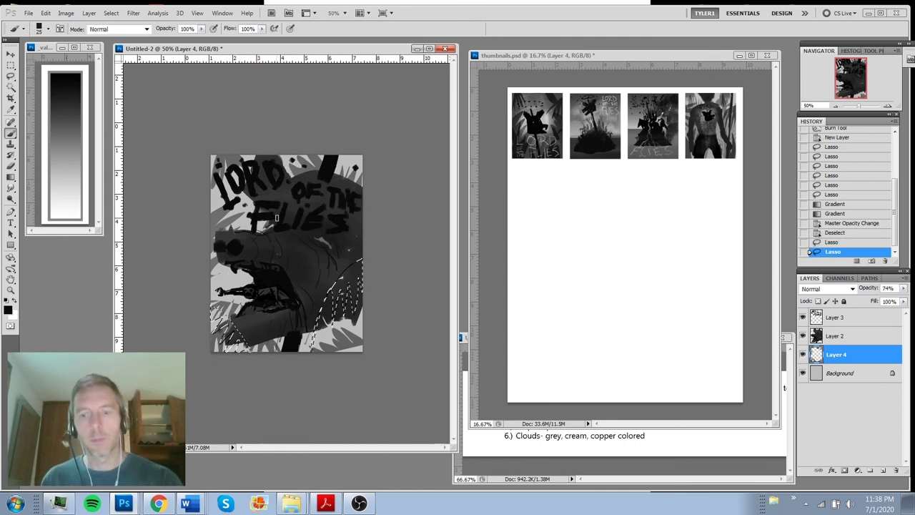
key(bracketright)
key(bracketright)
key(bracketright)
key(bracketright)
key(bracketright)
key(bracketright)
mouse_move(237, 334)
mouse_down()
mouse_move(259, 356)
mouse_move(239, 341)
mouse_up()
key(ctrl+alt+z)
key(ctrl+alt+z)
Paint the selected foliage shapes in both lower corners black on Layer 3, and clear the selection
click(829, 316)
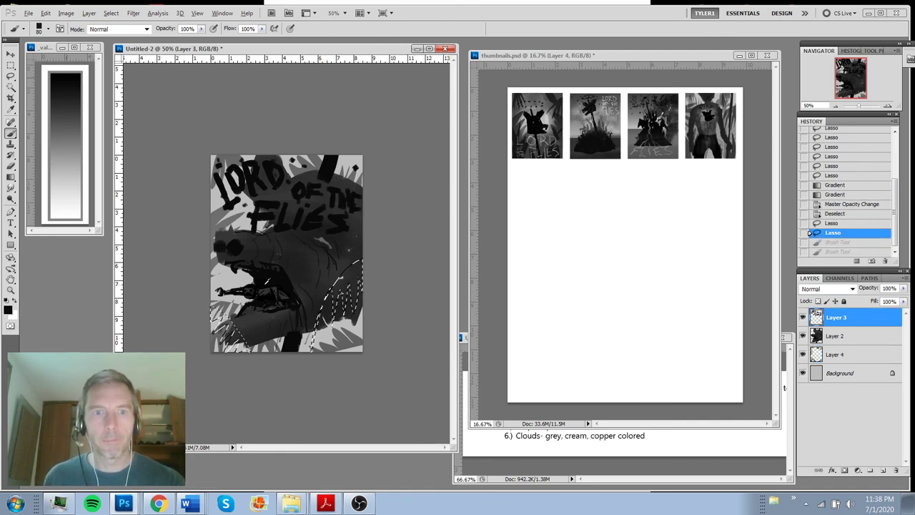
drag(352, 315, 346, 323)
drag(341, 286, 331, 323)
drag(323, 310, 313, 348)
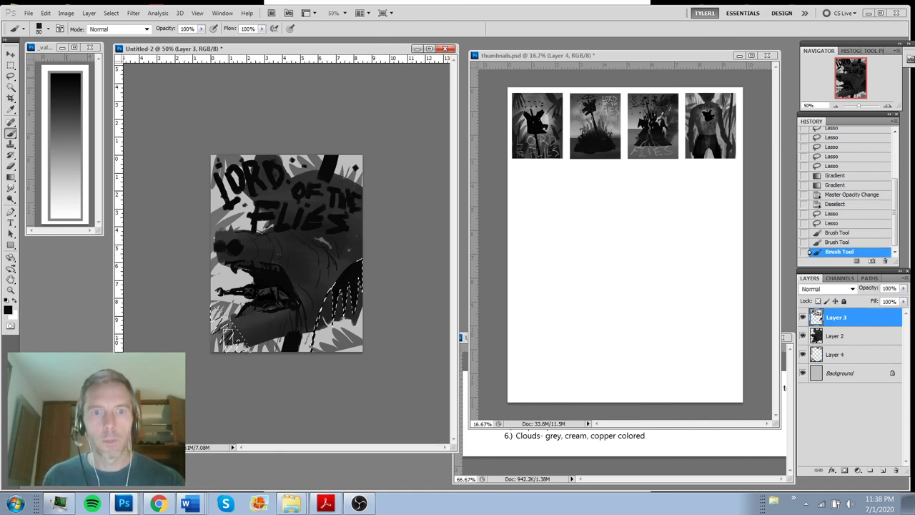
drag(208, 301, 258, 363)
key(ctrl+d)
Brush additional black strokes over the foliage in the lower right and lower left corners on Layer 3
drag(326, 322, 320, 337)
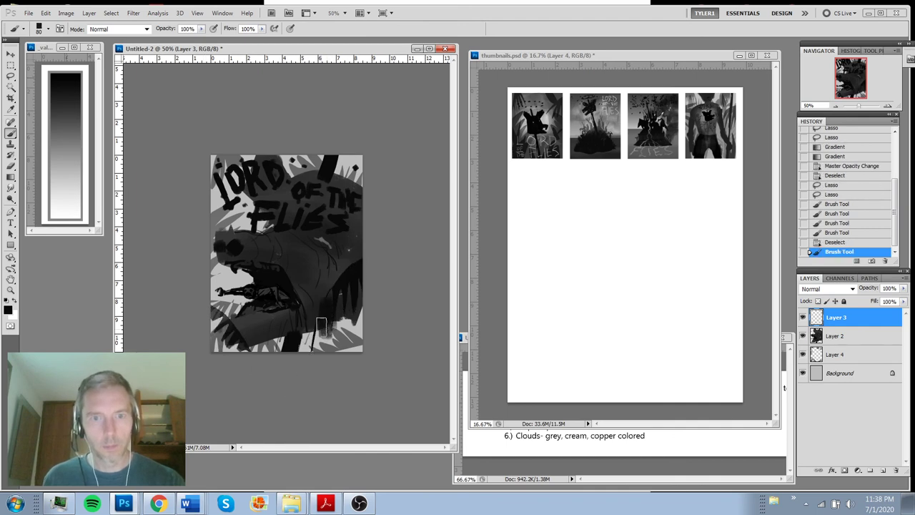
drag(333, 295, 326, 330)
mouse_move(344, 280)
mouse_down()
mouse_move(336, 326)
mouse_move(343, 323)
mouse_up()
drag(353, 277, 349, 323)
drag(359, 275, 355, 321)
drag(338, 292, 318, 349)
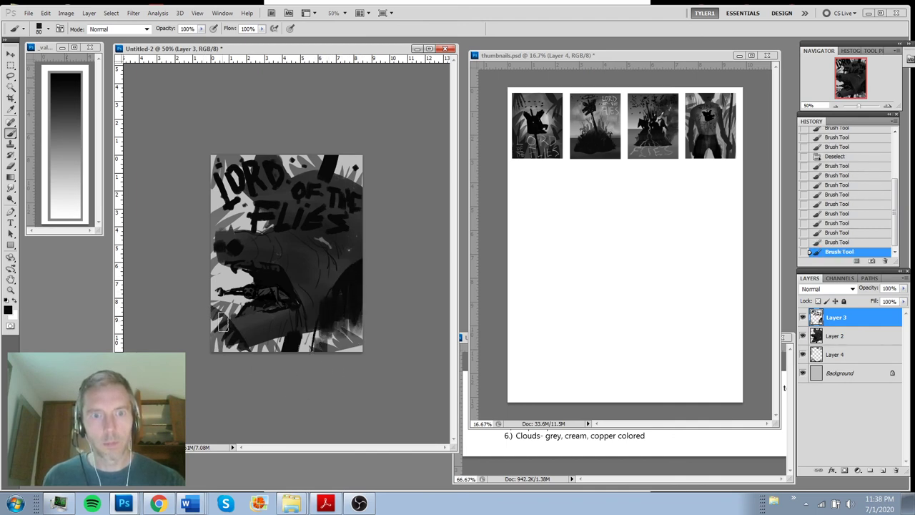
drag(223, 322, 221, 326)
drag(223, 324, 226, 332)
drag(233, 343, 234, 347)
Duplicate the Background layer and merge the copy with Layers 2, 3 and 4 into one layer
ctrl+alt+click(280, 318)
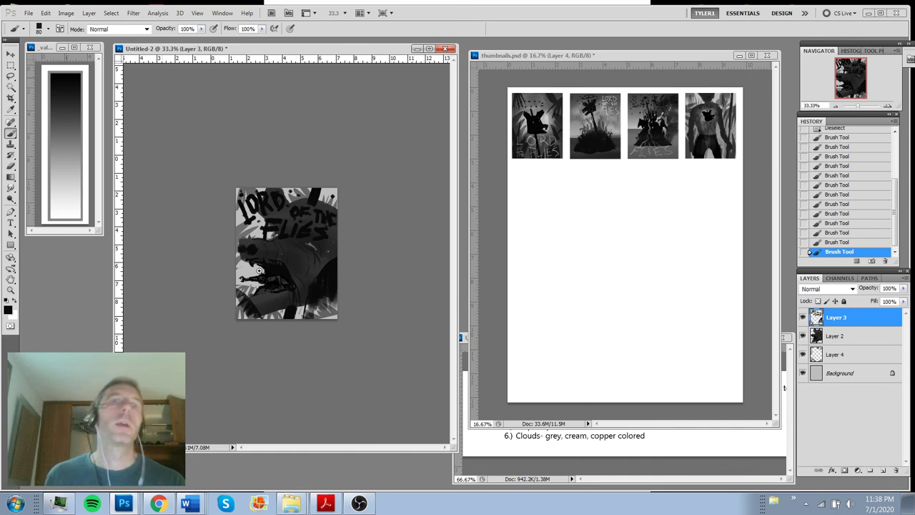
key(ctrl+plus)
key(ctrl+plus)
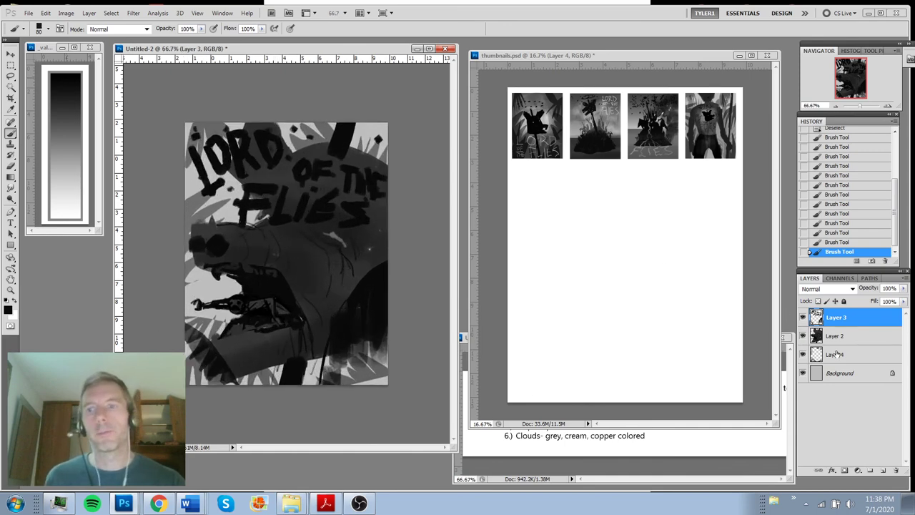
shift+click(841, 357)
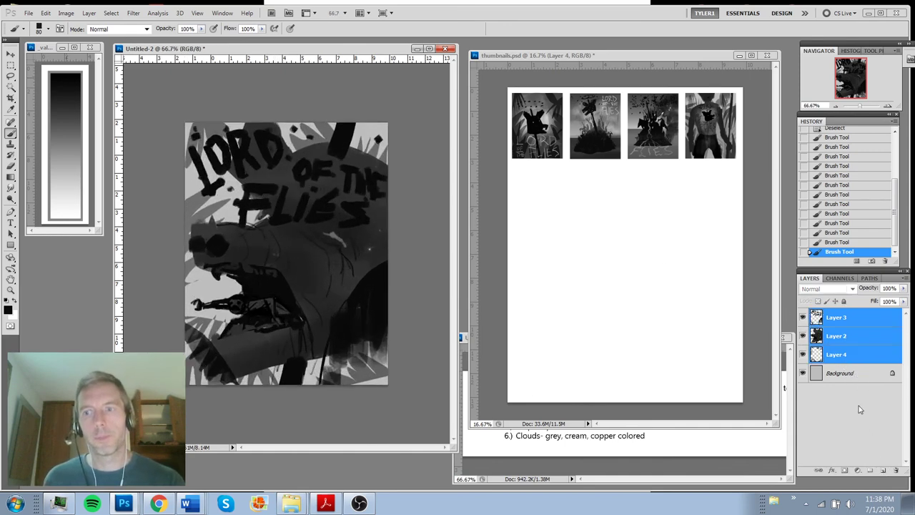
click(857, 373)
drag(878, 446, 883, 470)
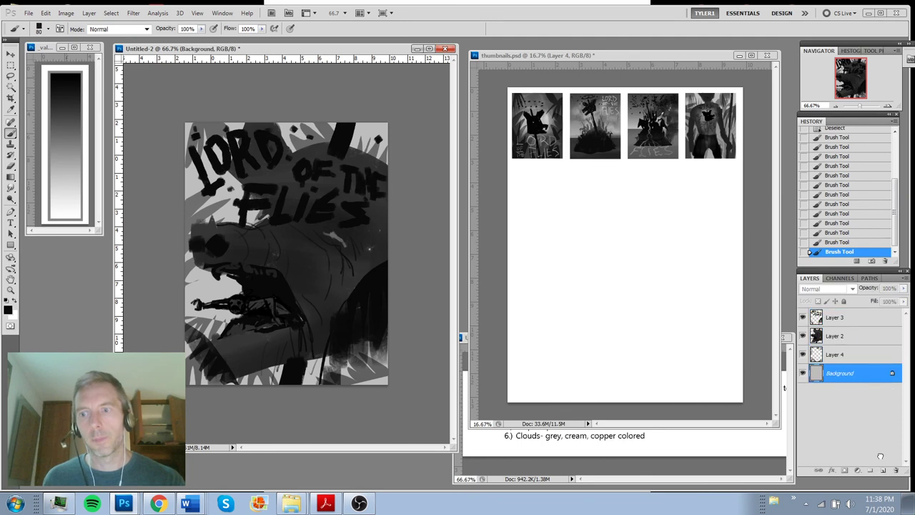
shift+click(842, 317)
key(ctrl+e)
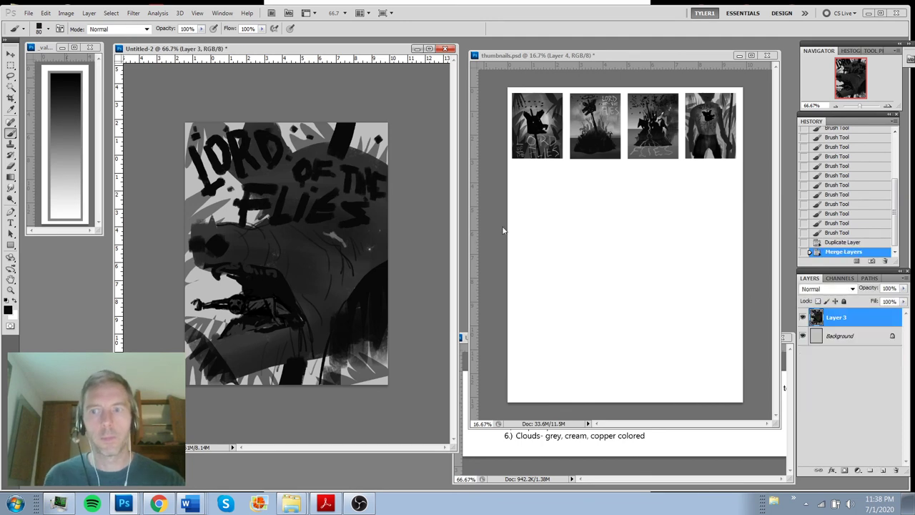
key(v)
drag(334, 255, 613, 269)
key(ctrl+z)
click(300, 227)
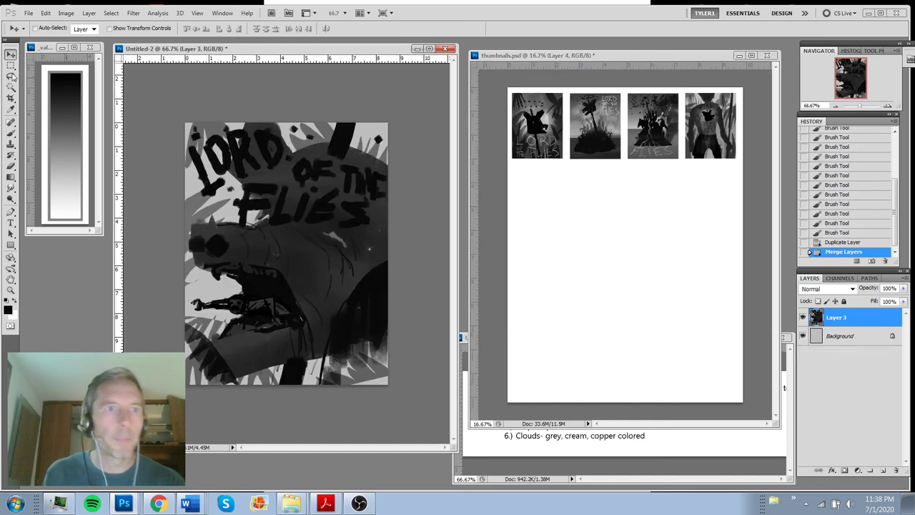
Crop the pig head cover to its canvas edges and copy it into thumbnails.psd as the second row's first thumbnail
click(10, 99)
drag(185, 123, 388, 384)
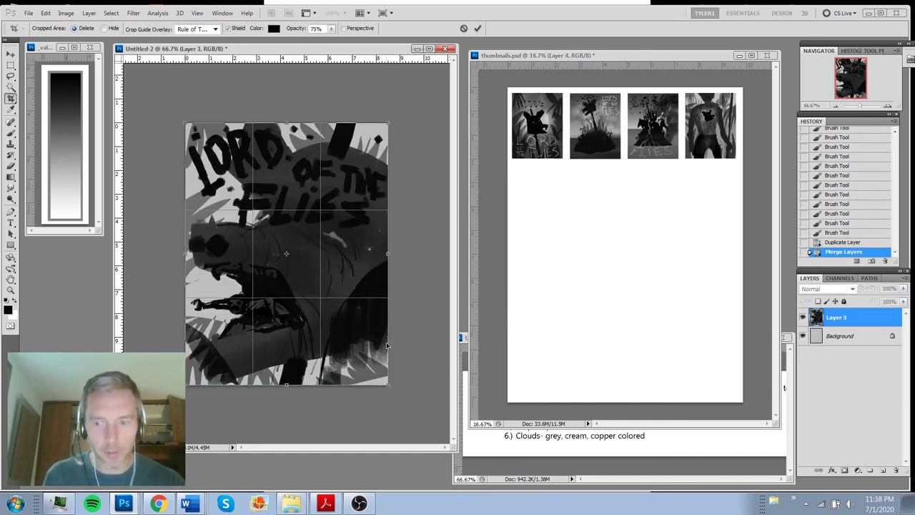
key(Return)
drag(321, 269, 543, 195)
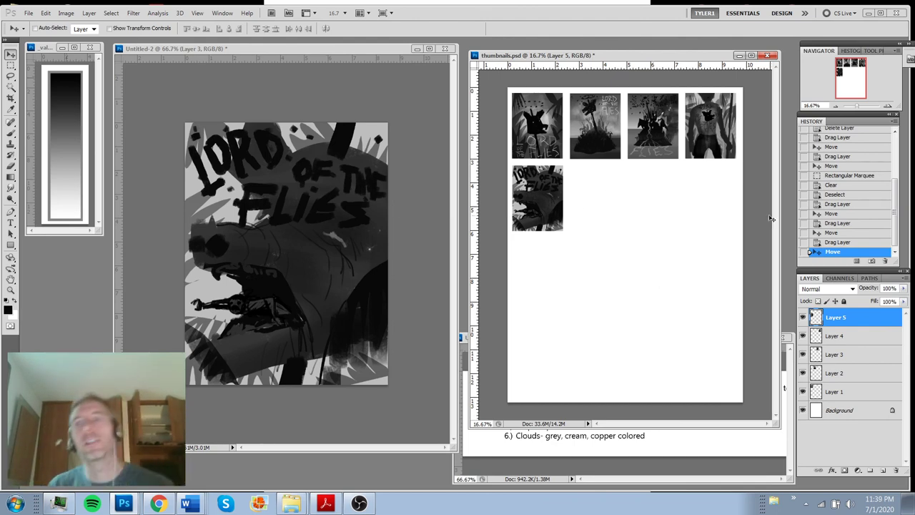
shift+click(859, 391)
key(ctrl+e)
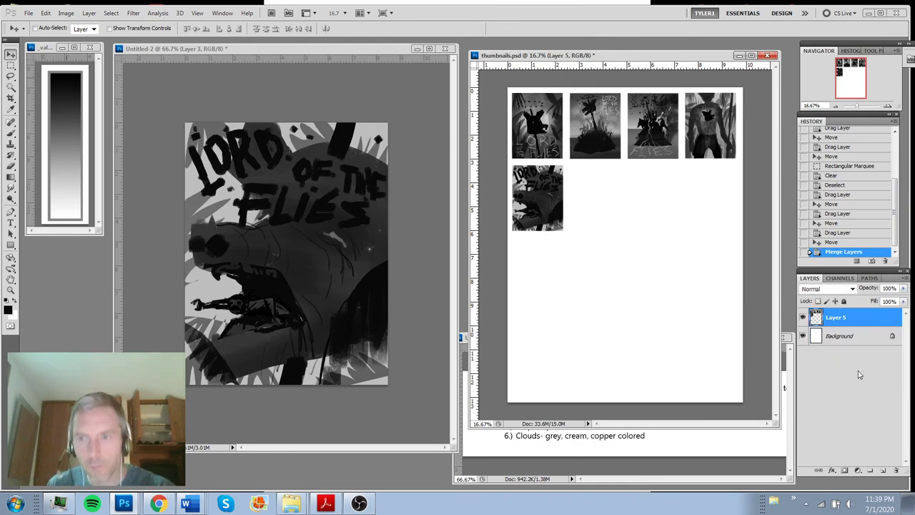
drag(894, 470, 895, 470)
click(884, 469)
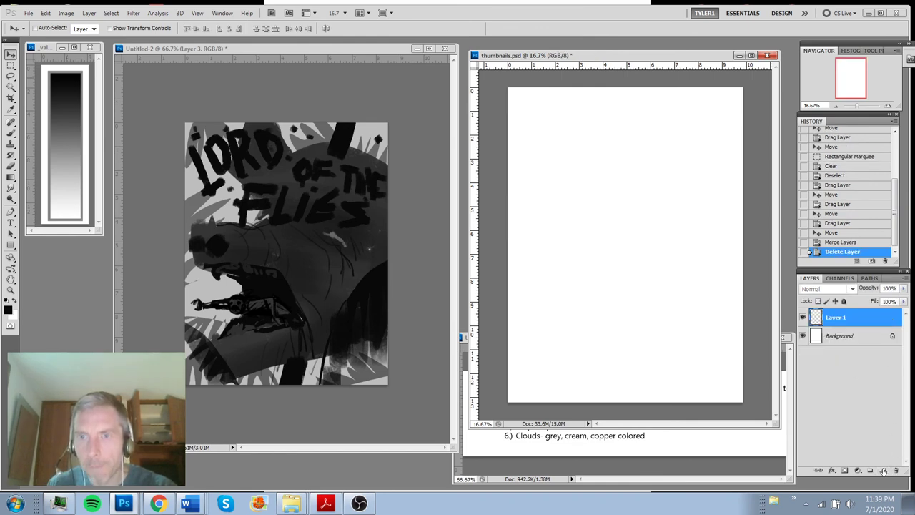
key(ctrl+alt+z)
key(ctrl+alt+z)
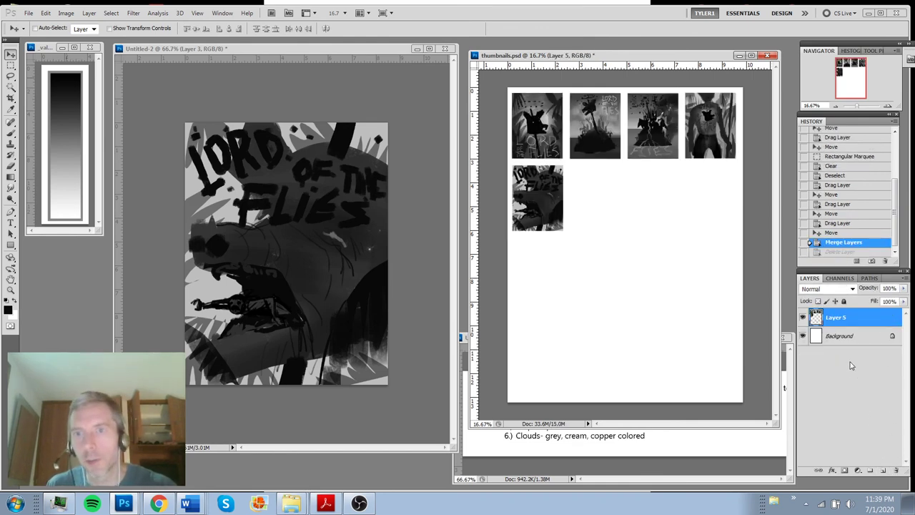
key(ctrl+alt+z)
click(854, 393)
click(857, 412)
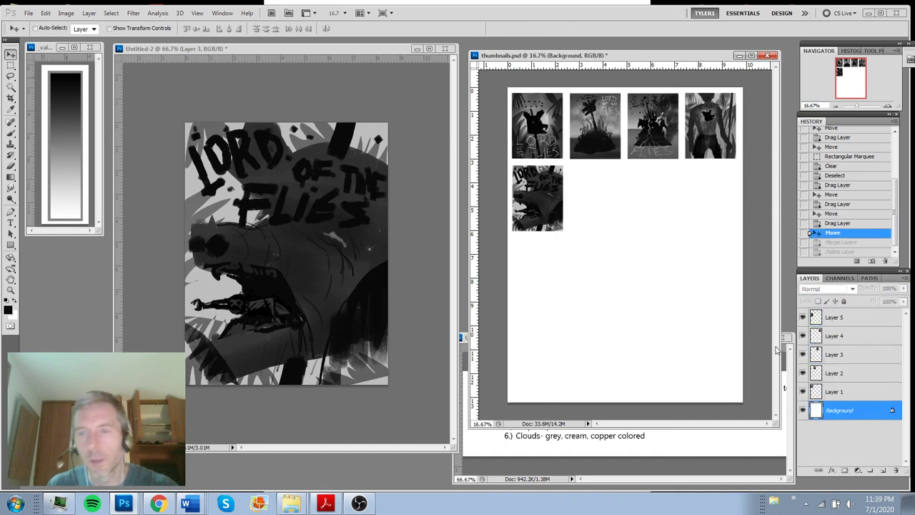
key(ctrl+Tab)
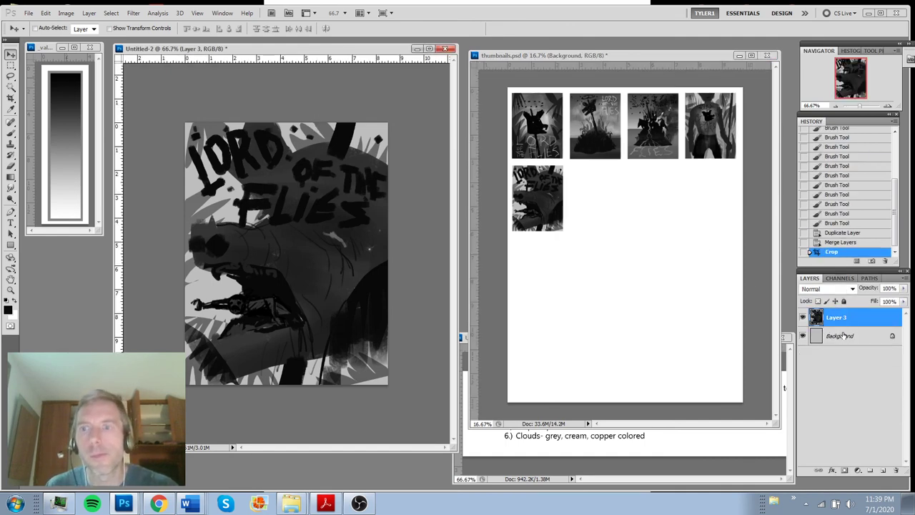
click(559, 223)
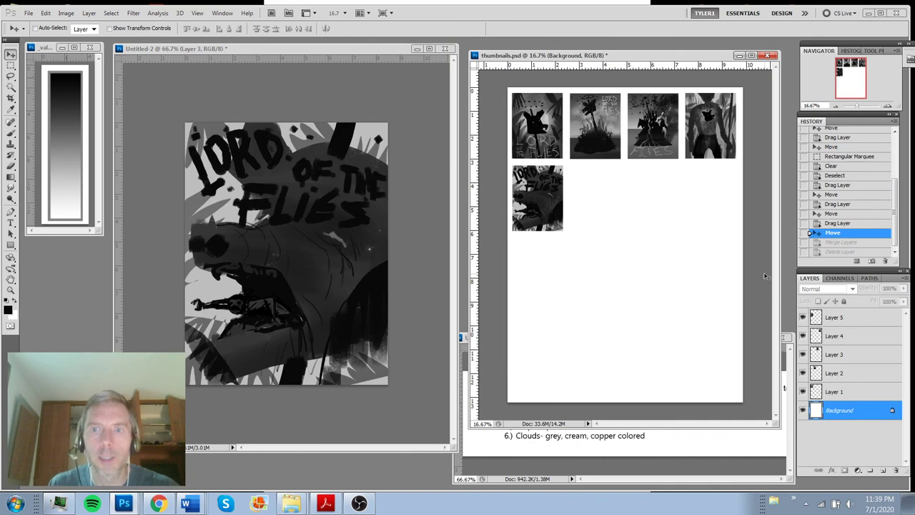
Brighten the highlights of the pig head thumbnail on Layer 5 with Levels
click(802, 318)
click(802, 318)
click(816, 314)
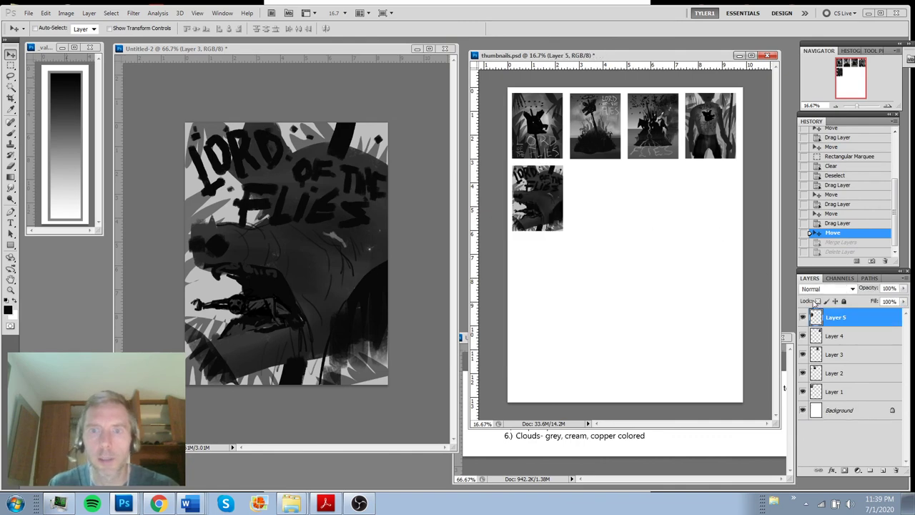
key(ctrl+l)
drag(771, 334, 761, 334)
click(807, 245)
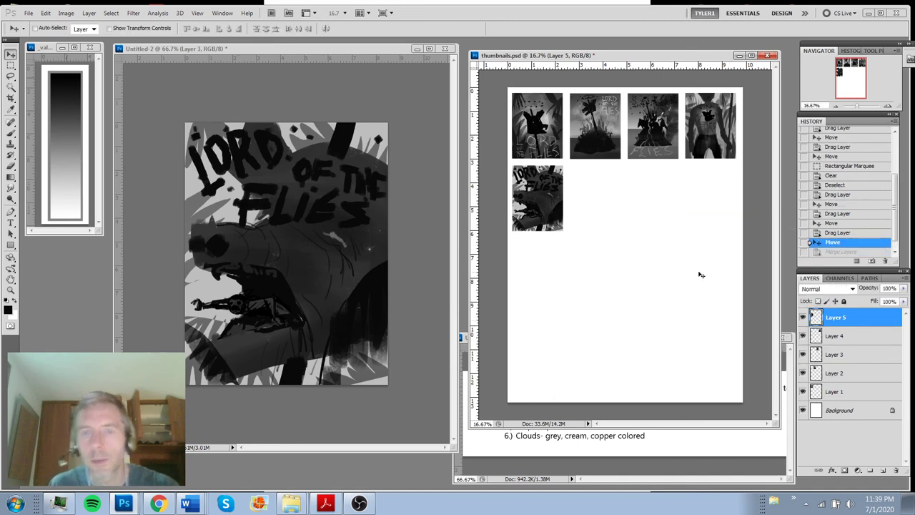
Delete the merged pig head layer from the cover canvas and shorten the thumbnails.psd window to uncover the list of ideas
click(378, 93)
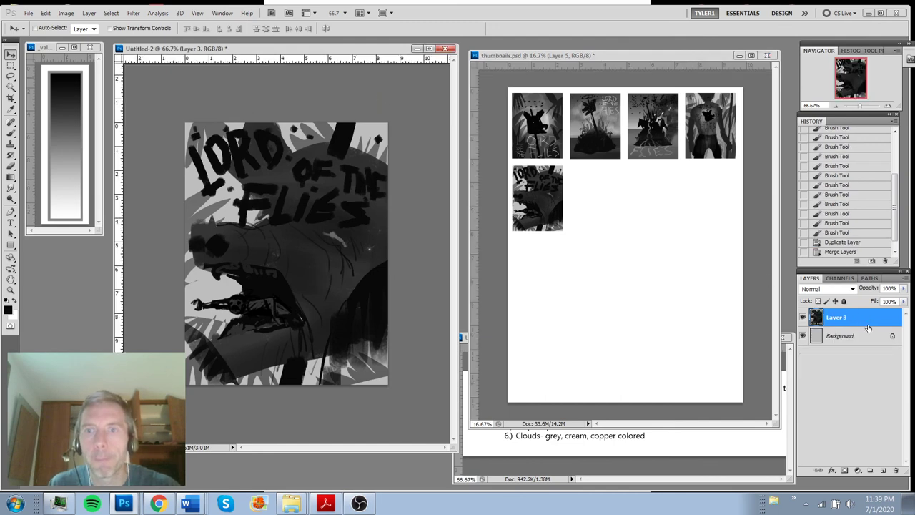
drag(867, 328, 895, 469)
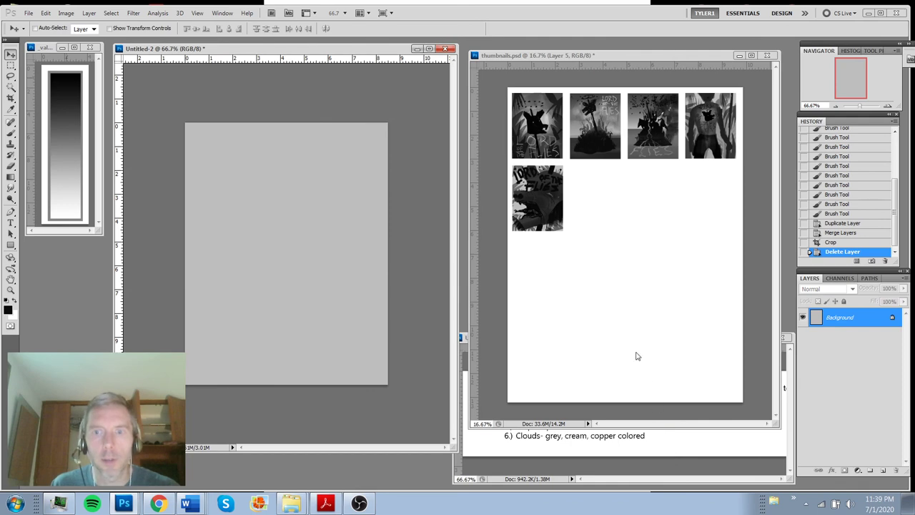
click(772, 424)
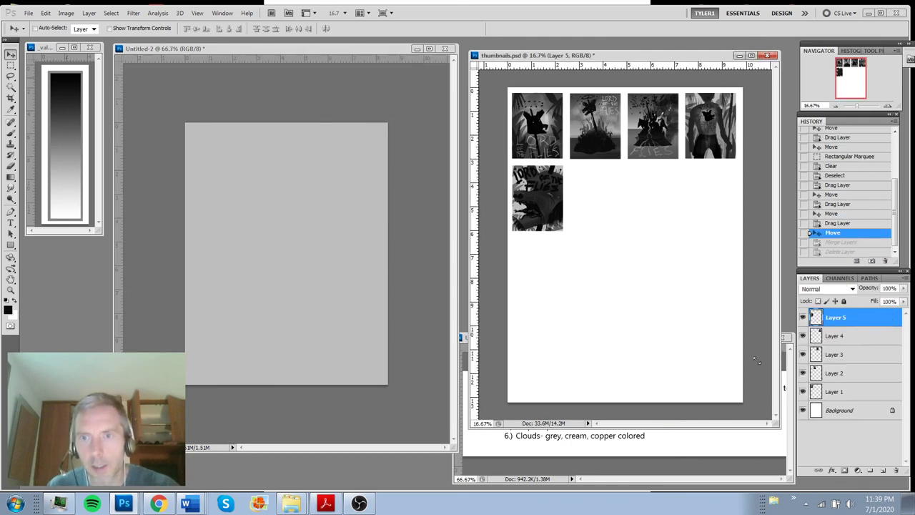
drag(772, 423, 779, 327)
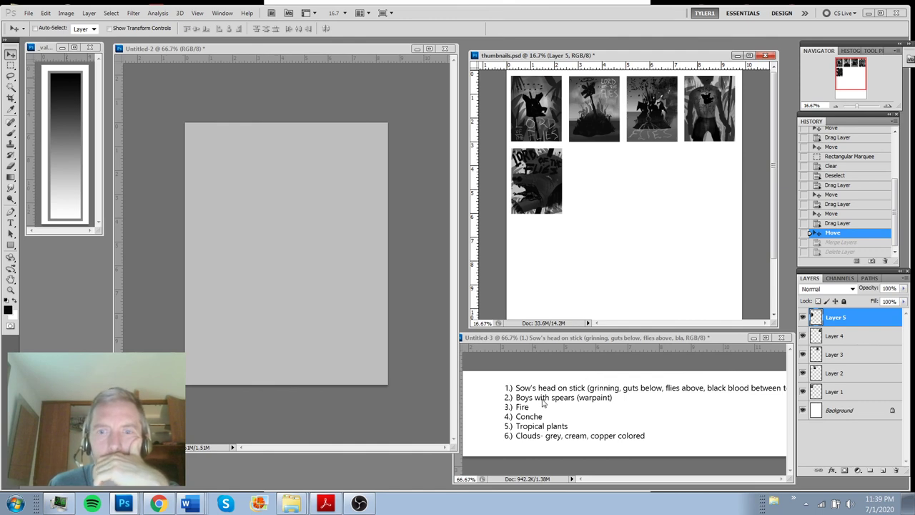
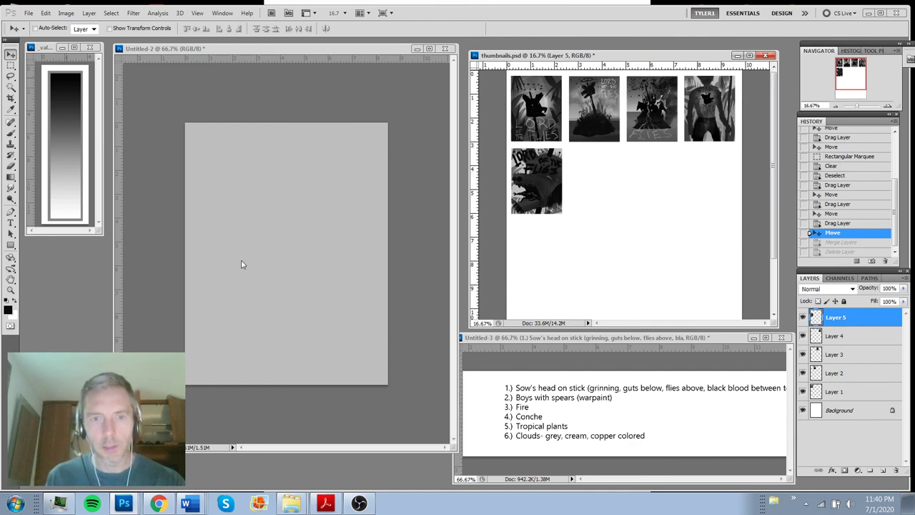
Add a new layer to the blank cover and brush a black outline of a standing boy in the lower centre
key(b)
key(ctrl+r)
click(258, 302)
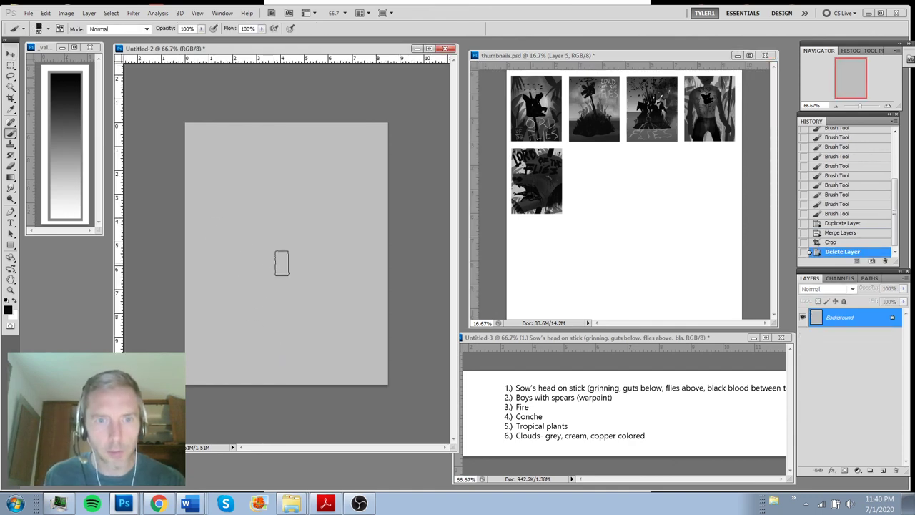
click(882, 470)
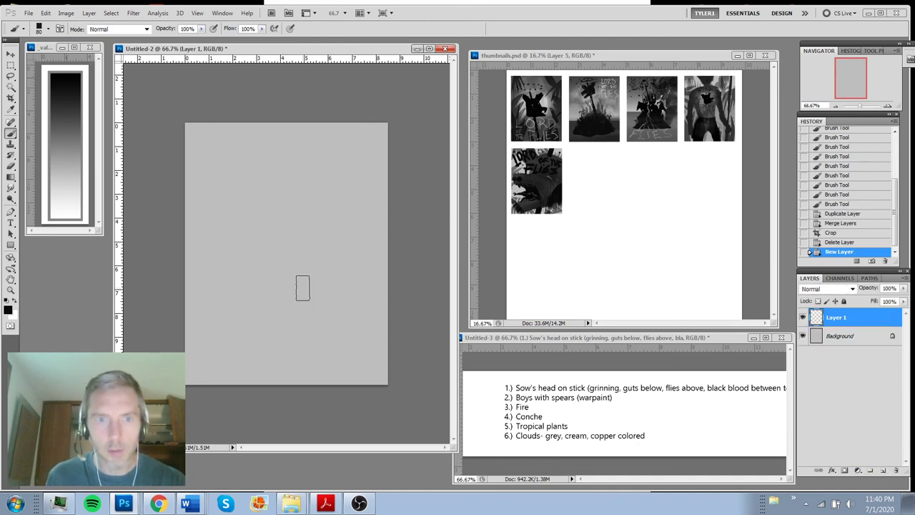
mouse_move(302, 286)
mouse_down()
mouse_move(265, 254)
mouse_move(274, 282)
mouse_move(262, 258)
mouse_move(270, 283)
mouse_move(293, 300)
mouse_move(262, 300)
mouse_move(300, 309)
mouse_move(299, 369)
mouse_up()
key(ctrl+z)
key(bracketleft)
key(bracketleft)
drag(259, 291, 273, 383)
drag(293, 307, 294, 377)
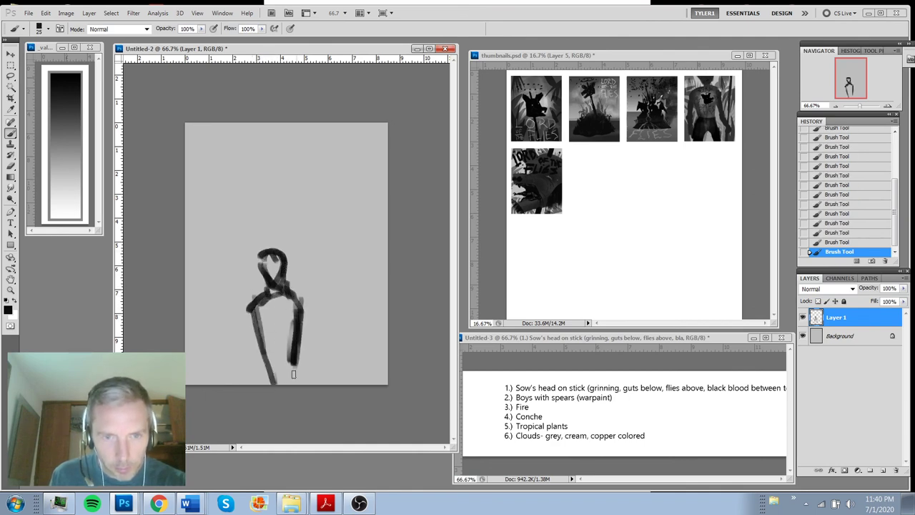
drag(299, 339, 304, 383)
mouse_move(256, 398)
mouse_down()
mouse_move(266, 341)
mouse_move(259, 385)
mouse_up()
Sketch a smaller second boy just to the right of the central figure on Layer 1
mouse_move(300, 298)
mouse_down()
mouse_move(323, 277)
mouse_move(321, 291)
mouse_move(312, 282)
mouse_move(318, 299)
mouse_move(308, 281)
mouse_move(316, 268)
mouse_move(315, 288)
mouse_move(329, 300)
mouse_move(293, 312)
mouse_move(322, 341)
mouse_up()
mouse_move(313, 320)
mouse_down()
mouse_move(307, 336)
mouse_move(331, 366)
mouse_move(328, 380)
mouse_up()
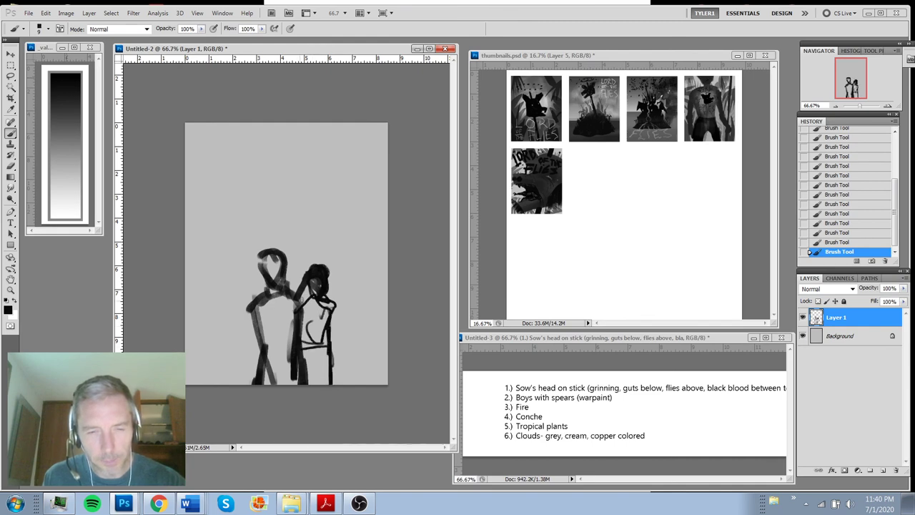
drag(300, 296, 309, 301)
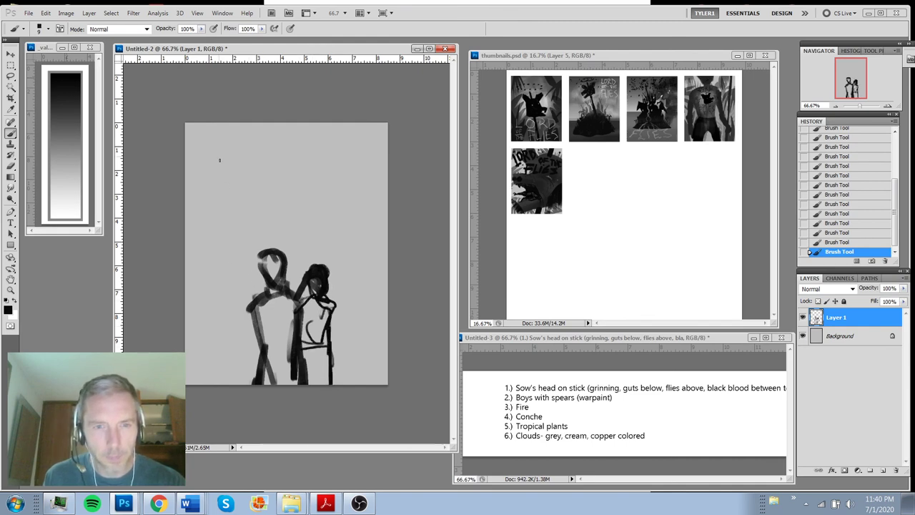
Draw one tall upright spear on the left of the central boy and another beside the second boy
mouse_move(249, 352)
mouse_down()
mouse_move(220, 197)
mouse_move(255, 368)
mouse_up()
drag(217, 183, 256, 375)
drag(238, 297, 254, 376)
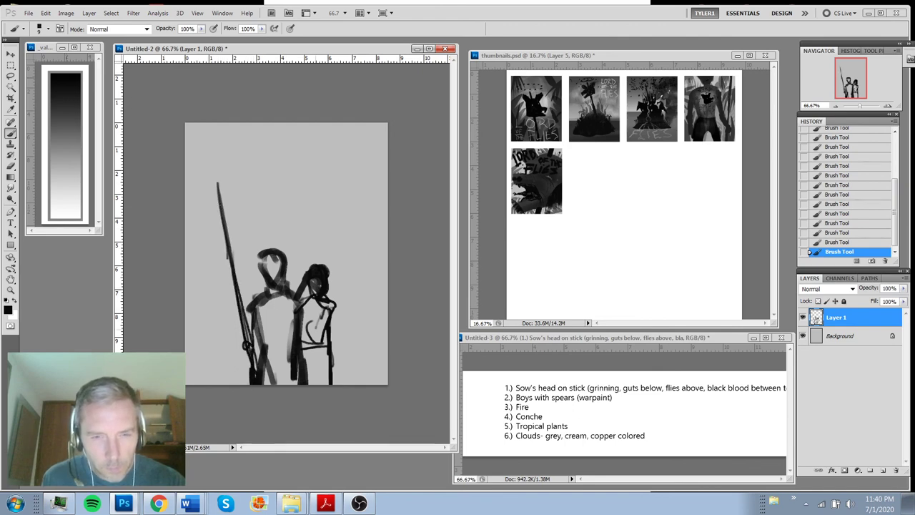
drag(330, 319, 338, 214)
drag(333, 300, 340, 197)
drag(336, 250, 328, 379)
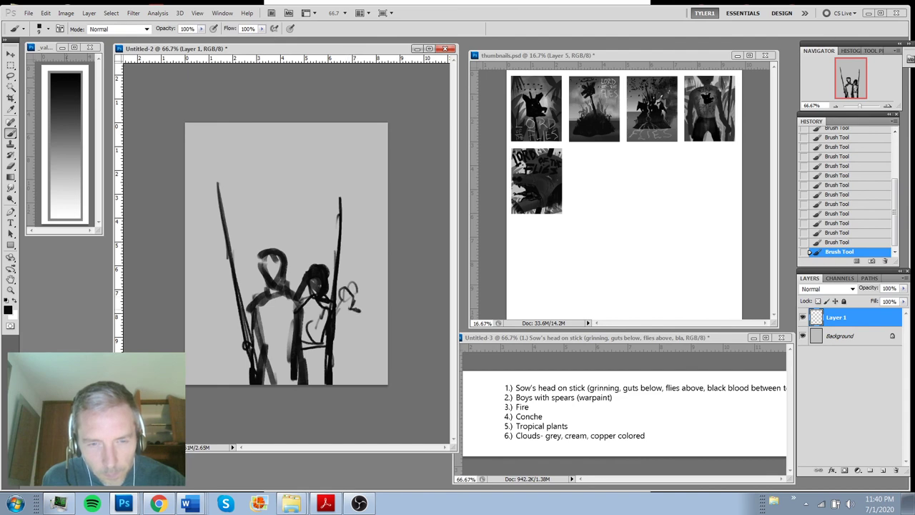
Sketch progressively smaller boys holding thin upright spears towards the canvas's right edge
drag(355, 308, 361, 315)
mouse_move(343, 301)
mouse_down()
mouse_move(356, 289)
mouse_move(345, 227)
mouse_move(360, 383)
mouse_up()
mouse_move(362, 337)
mouse_down()
mouse_move(369, 305)
mouse_move(374, 312)
mouse_up()
mouse_move(372, 270)
mouse_down()
mouse_move(372, 319)
mouse_move(372, 260)
mouse_up()
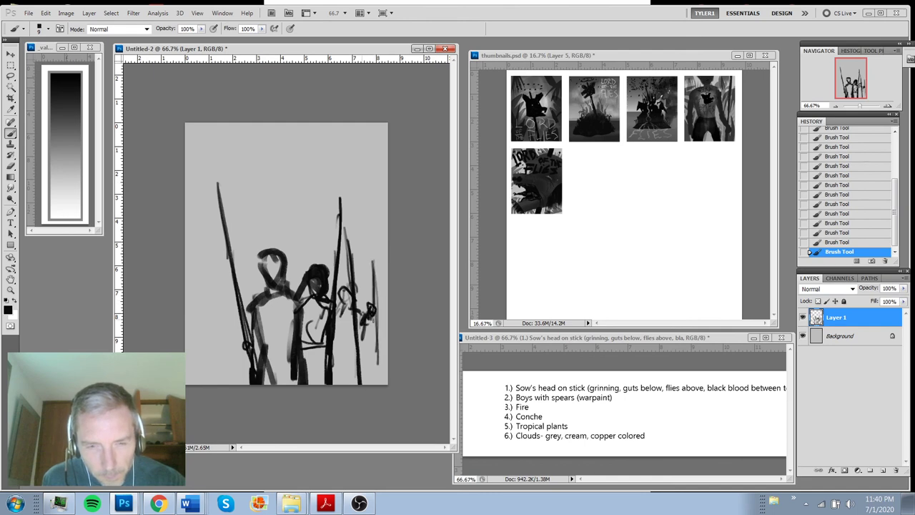
drag(376, 380, 378, 321)
drag(378, 336, 385, 327)
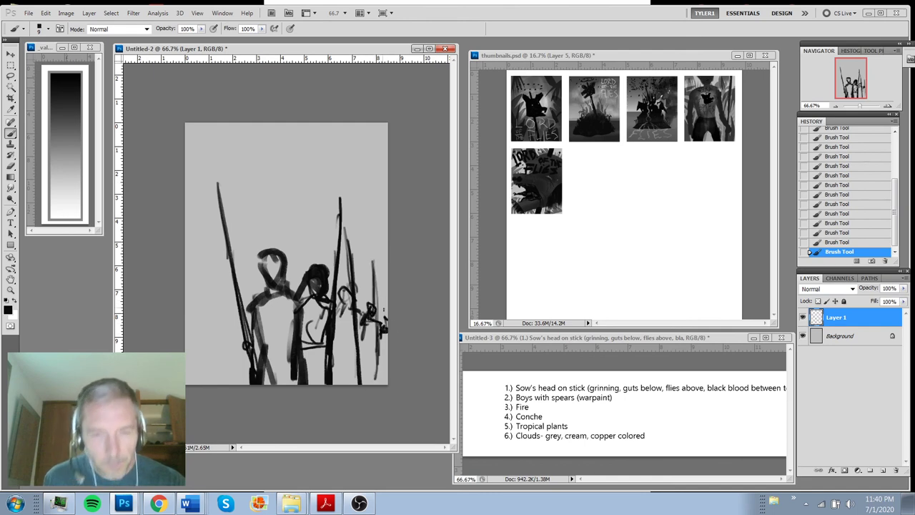
Sketch another boy left of the central figure and try out an upright spear beside him
drag(230, 294, 226, 275)
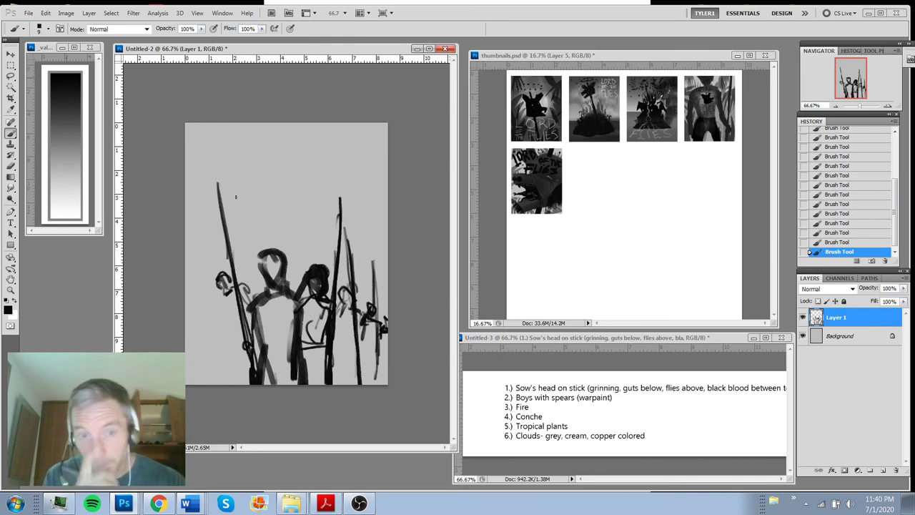
drag(231, 298, 230, 315)
drag(236, 232, 234, 305)
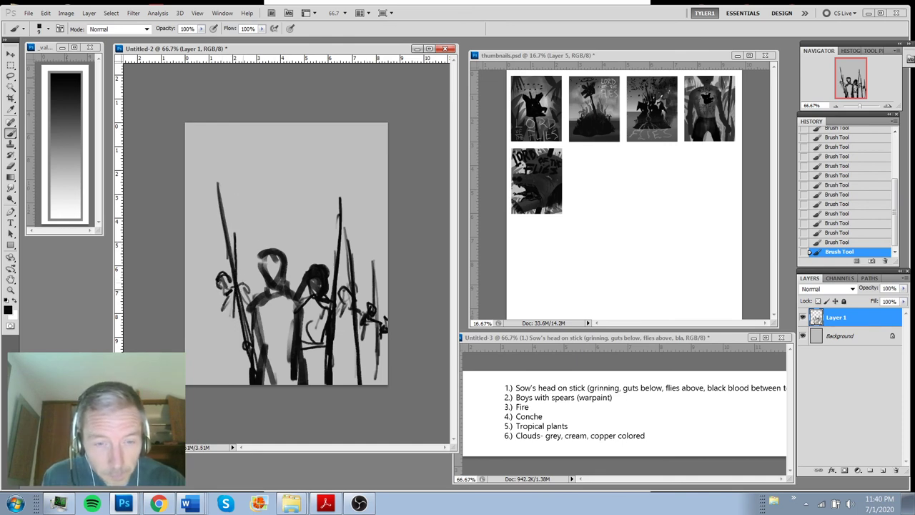
key(ctrl+z)
drag(241, 259, 241, 300)
mouse_move(247, 261)
mouse_down()
mouse_move(244, 306)
mouse_move(249, 219)
mouse_up()
drag(249, 284, 248, 216)
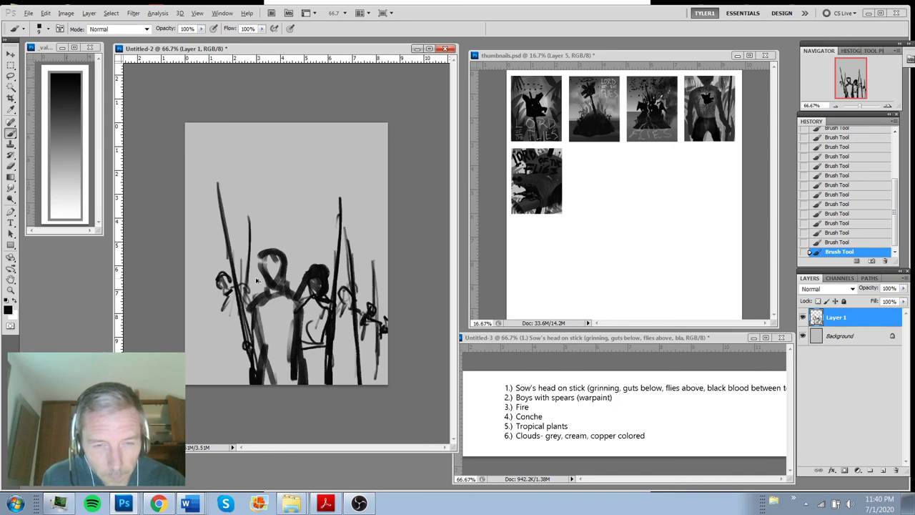
Undo the last spear strokes and redraw the spear tilted slightly left, between the central boy and his left neighbour
key(ctrl+alt+z)
key(ctrl+alt+z)
key(ctrl+alt+z)
drag(247, 307, 245, 250)
key(ctrl+shift+z)
key(ctrl+shift+z)
key(ctrl+shift+z)
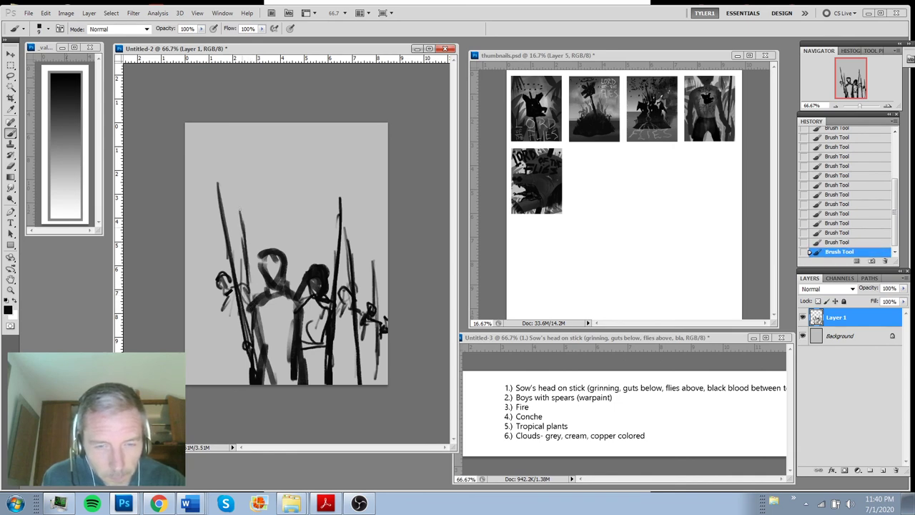
Complete the left boy's body and sketch smaller boys with spears out to the canvas's left edge
drag(219, 311, 233, 381)
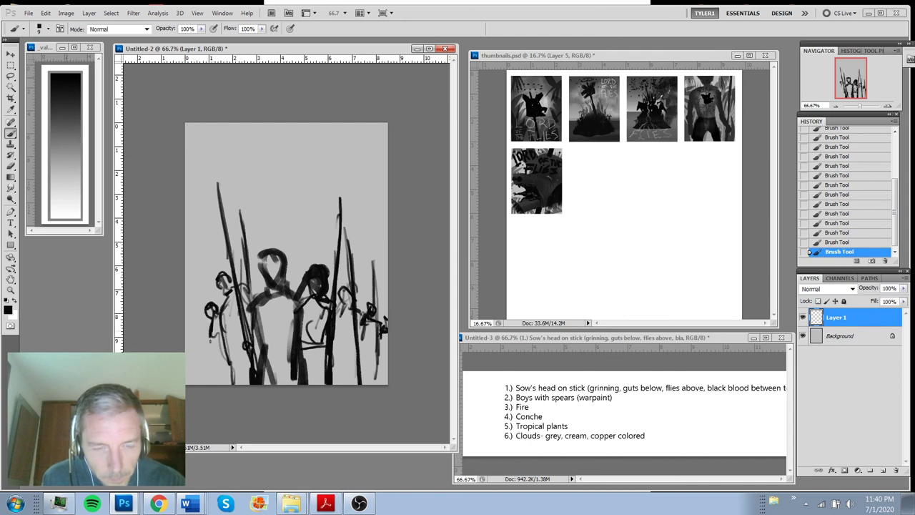
drag(209, 300, 206, 225)
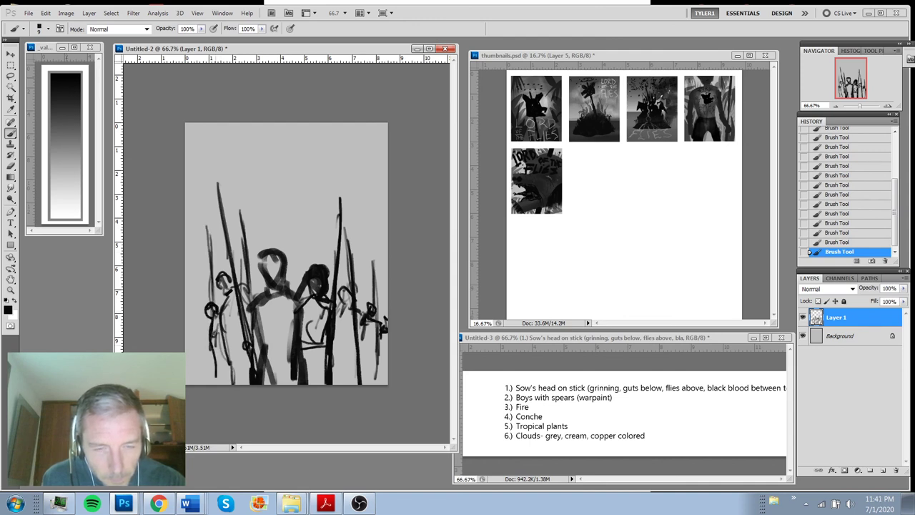
mouse_move(201, 339)
mouse_down()
mouse_move(182, 266)
mouse_move(199, 331)
mouse_move(204, 314)
mouse_move(194, 324)
mouse_move(204, 374)
mouse_up()
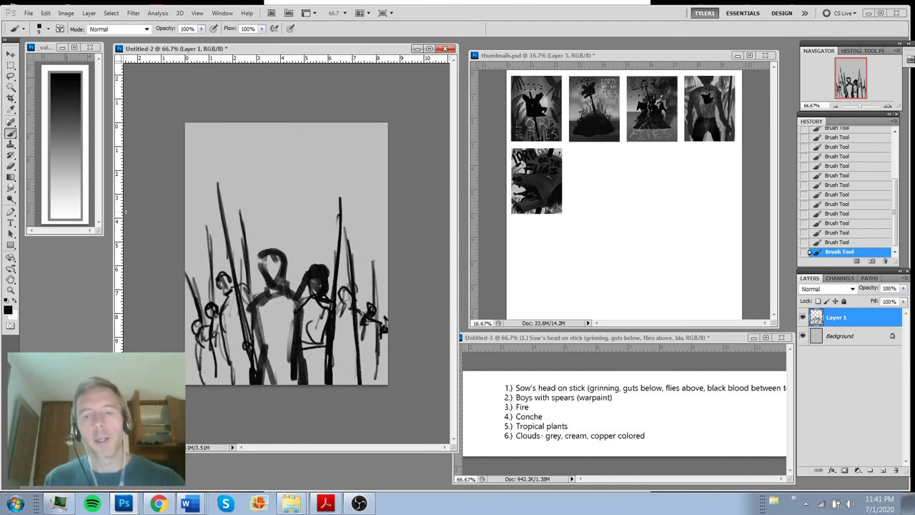
Block in the bodies of the left-hand boys and the central boy with broad dark strokes at brush size 50
key(])
mouse_move(198, 330)
mouse_down()
mouse_move(212, 366)
mouse_move(218, 343)
mouse_up()
drag(212, 307, 233, 382)
mouse_move(217, 271)
mouse_down()
mouse_move(239, 303)
mouse_move(236, 338)
mouse_up()
drag(246, 290, 239, 363)
mouse_move(236, 315)
mouse_down()
mouse_move(236, 339)
mouse_move(248, 360)
mouse_up()
mouse_move(265, 251)
mouse_down()
mouse_move(277, 304)
mouse_move(265, 349)
mouse_up()
drag(272, 283, 275, 350)
drag(281, 293, 288, 350)
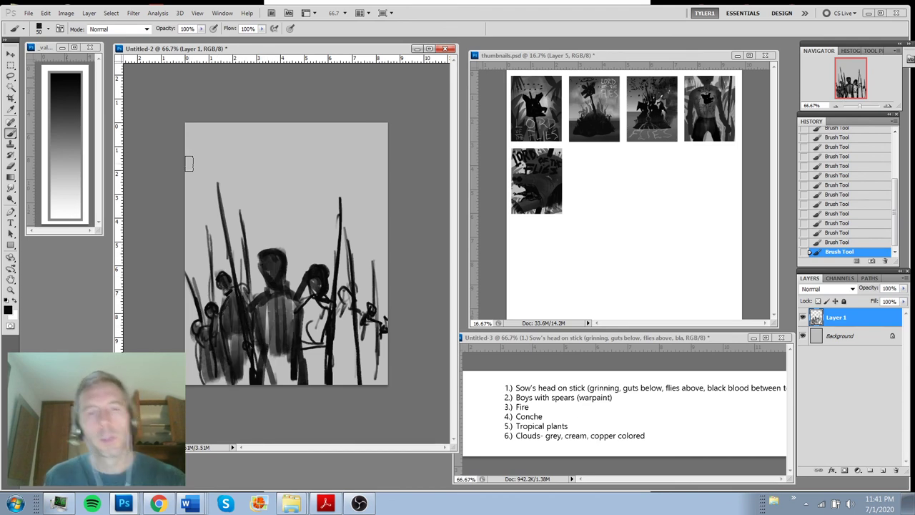
Sample a mid grey from the central boy's torso and fill the lower bodies of the central and left-hand boys
alt+click(274, 317)
mouse_move(265, 311)
mouse_down()
mouse_move(268, 378)
mouse_move(280, 383)
mouse_up()
mouse_move(288, 334)
mouse_down()
mouse_move(293, 383)
mouse_move(298, 373)
mouse_up()
drag(240, 340, 238, 380)
drag(231, 319, 229, 376)
mouse_move(233, 300)
mouse_down()
mouse_move(247, 343)
mouse_move(238, 378)
mouse_up()
drag(212, 329, 215, 386)
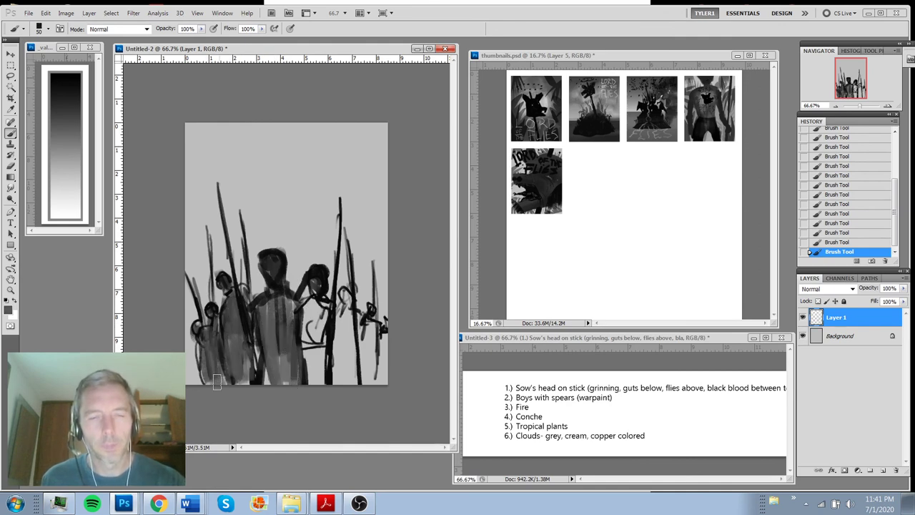
Extend the grey fill over the gap beside the central boy and the bodies of the right-hand boys
drag(260, 342, 261, 377)
drag(306, 313, 308, 370)
drag(314, 298, 320, 383)
mouse_move(341, 330)
mouse_down()
mouse_move(347, 383)
mouse_move(372, 386)
mouse_up()
mouse_move(381, 317)
mouse_down()
mouse_move(363, 336)
mouse_move(346, 307)
mouse_up()
Sample black from the central boy's head and darken the heads and upper bodies across the group
alt+click(278, 255)
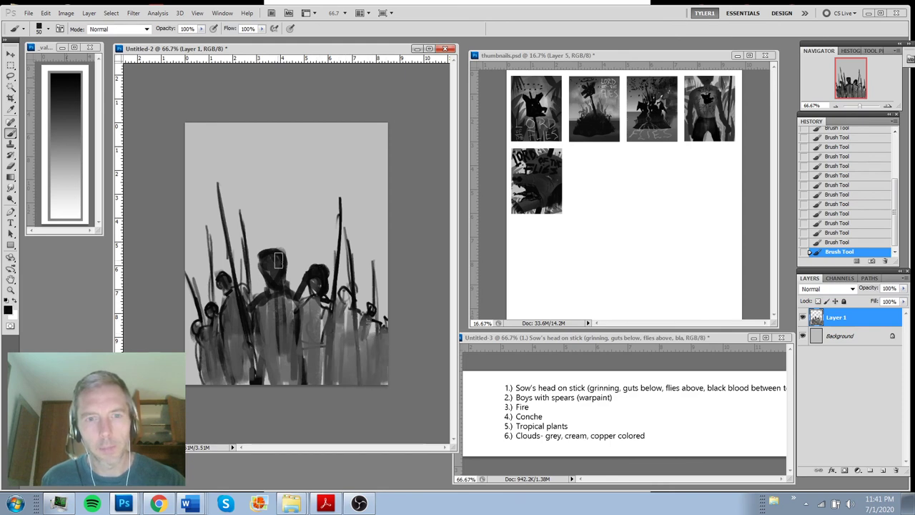
drag(268, 258, 273, 273)
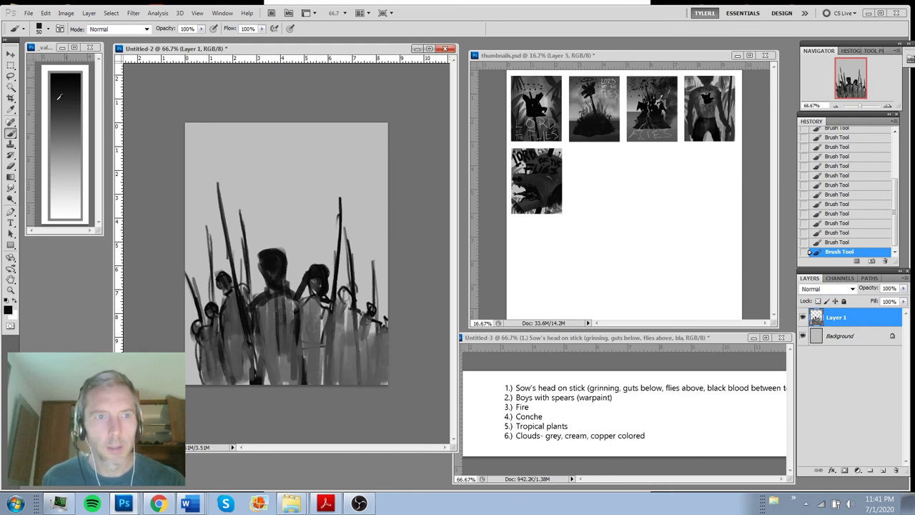
mouse_move(265, 259)
mouse_down()
mouse_move(278, 267)
mouse_move(268, 311)
mouse_move(275, 293)
mouse_move(297, 303)
mouse_move(296, 313)
mouse_up()
mouse_move(316, 296)
mouse_down()
mouse_move(323, 273)
mouse_move(310, 323)
mouse_move(318, 343)
mouse_up()
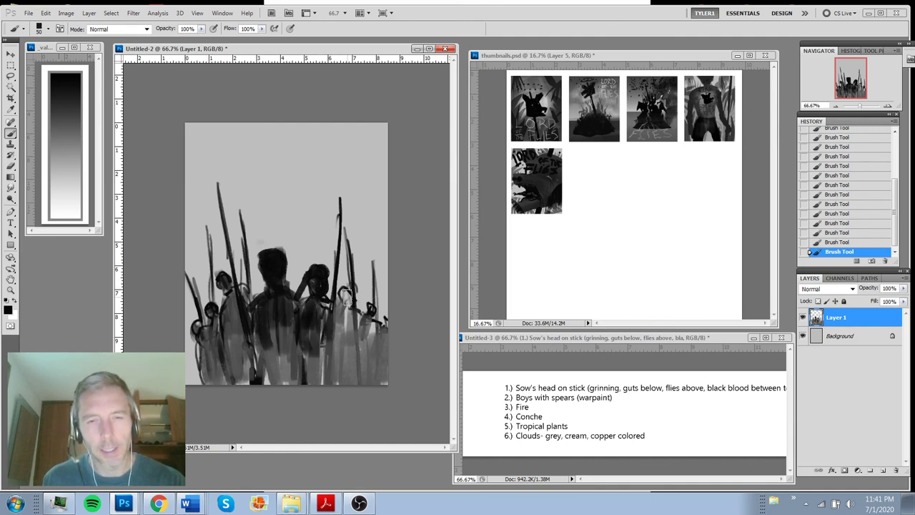
mouse_move(344, 284)
mouse_down()
mouse_move(349, 308)
mouse_move(335, 341)
mouse_up()
mouse_move(348, 303)
mouse_down()
mouse_move(351, 354)
mouse_move(340, 360)
mouse_move(373, 322)
mouse_move(369, 360)
mouse_up()
drag(386, 310, 385, 343)
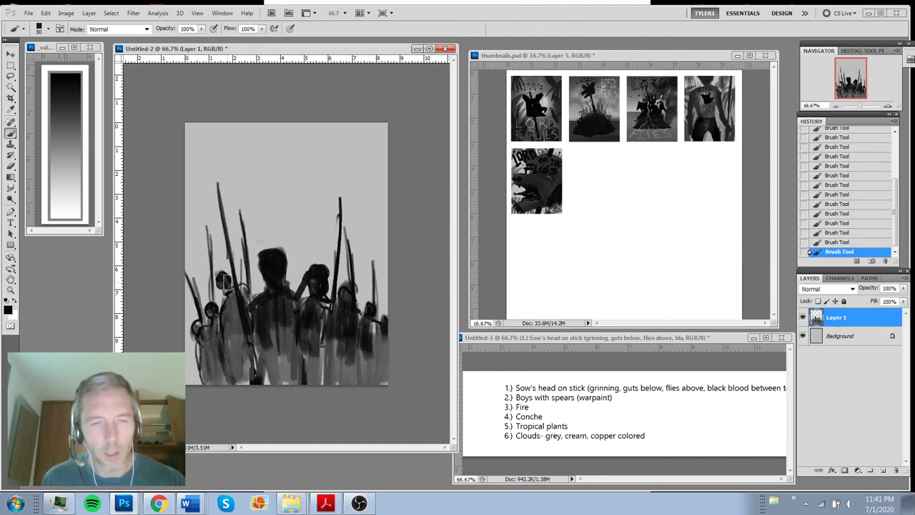
mouse_move(226, 283)
mouse_down()
mouse_move(228, 334)
mouse_move(242, 310)
mouse_move(245, 296)
mouse_move(214, 326)
mouse_move(200, 357)
mouse_up()
Sample a dark grey from the left boy's torso and darken the lower bodies of the left-hand and central boys
alt+click(227, 314)
mouse_move(230, 321)
mouse_down()
mouse_move(228, 376)
mouse_move(243, 372)
mouse_up()
mouse_move(217, 336)
mouse_down()
mouse_move(216, 375)
mouse_move(206, 383)
mouse_up()
mouse_move(273, 369)
mouse_down()
mouse_move(269, 323)
mouse_move(282, 363)
mouse_up()
mouse_move(292, 303)
mouse_down()
mouse_move(294, 364)
mouse_move(297, 357)
mouse_up()
drag(256, 327, 263, 391)
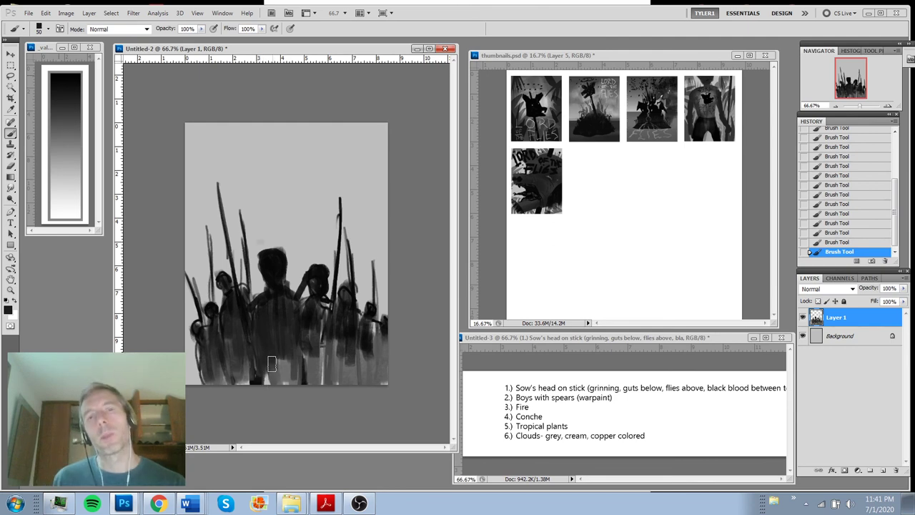
Brush dark grey down the central boy's legs and over the lower bodies of the right-hand boys
drag(271, 354, 280, 383)
drag(304, 318, 314, 372)
mouse_move(318, 336)
mouse_down()
mouse_move(323, 384)
mouse_move(348, 328)
mouse_move(357, 376)
mouse_up()
drag(365, 350, 368, 380)
drag(368, 322, 372, 370)
mouse_move(380, 320)
mouse_down()
mouse_move(383, 373)
mouse_move(387, 358)
mouse_up()
drag(385, 343, 375, 379)
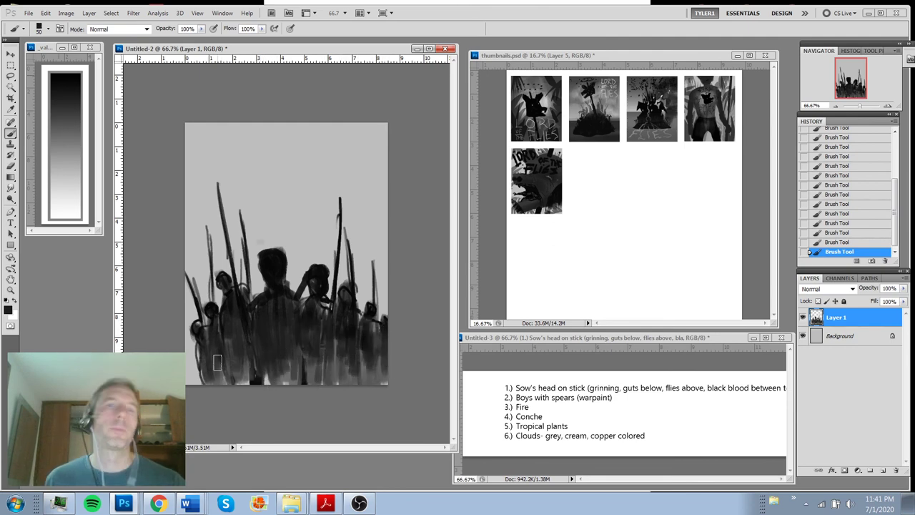
Fill the remaining light gaps along the canvas's bottom edge with dark grey, undoing one overly dark stroke
drag(194, 373, 189, 349)
drag(188, 349, 206, 378)
drag(282, 376, 268, 376)
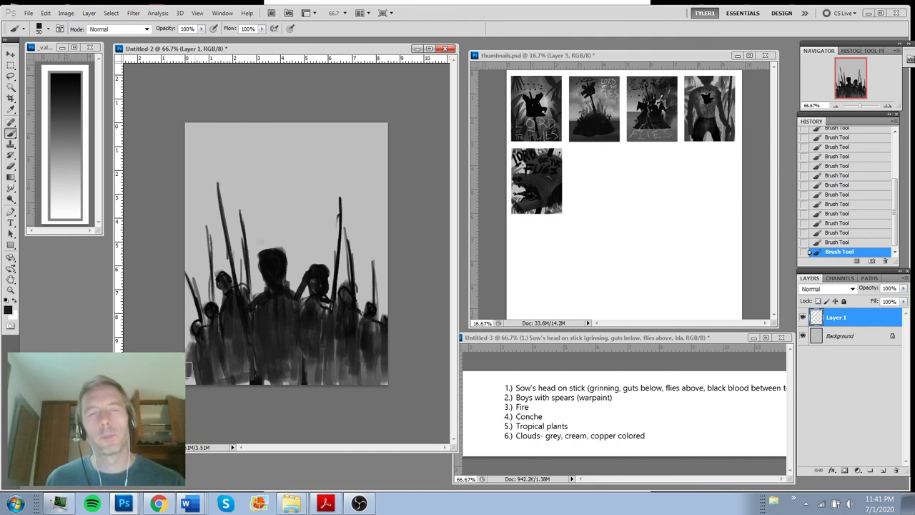
key(ctrl+z)
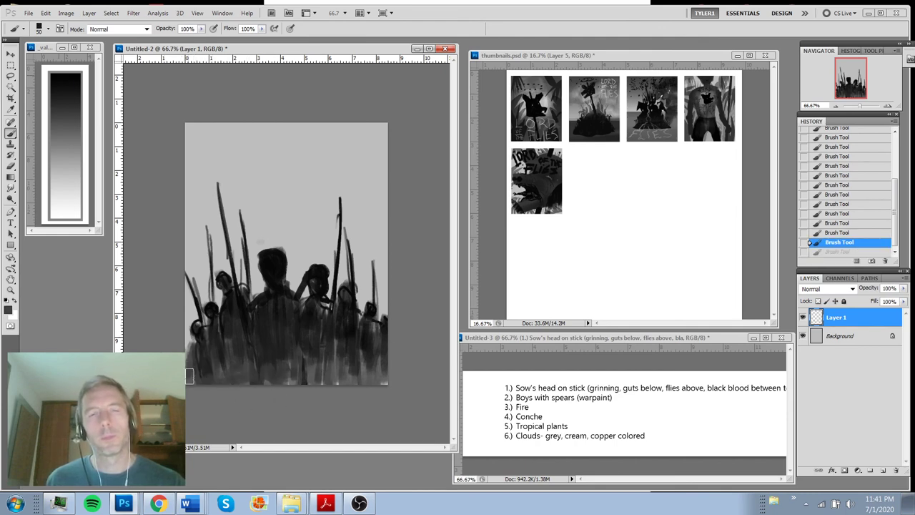
drag(191, 377, 343, 381)
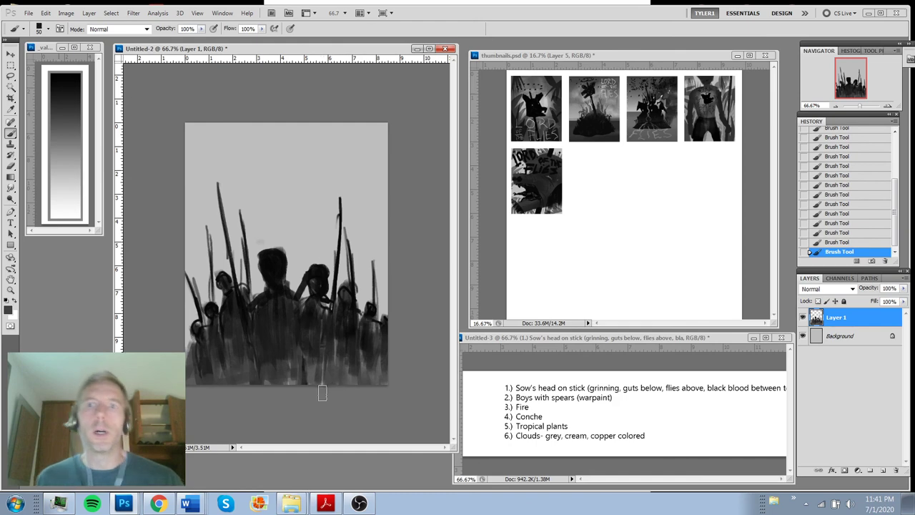
Erase the stray dark strokes between the two middle boys and trim the edge of the central boy's head
key(e)
click(300, 286)
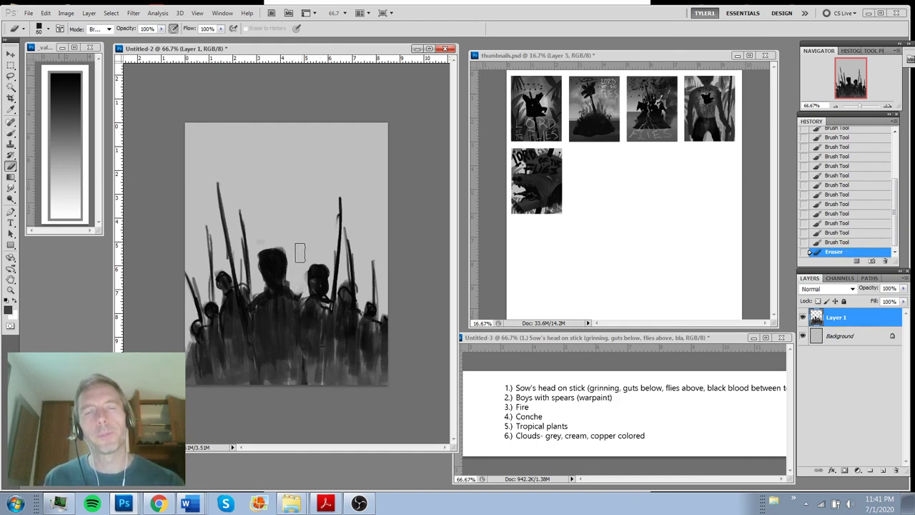
click(288, 264)
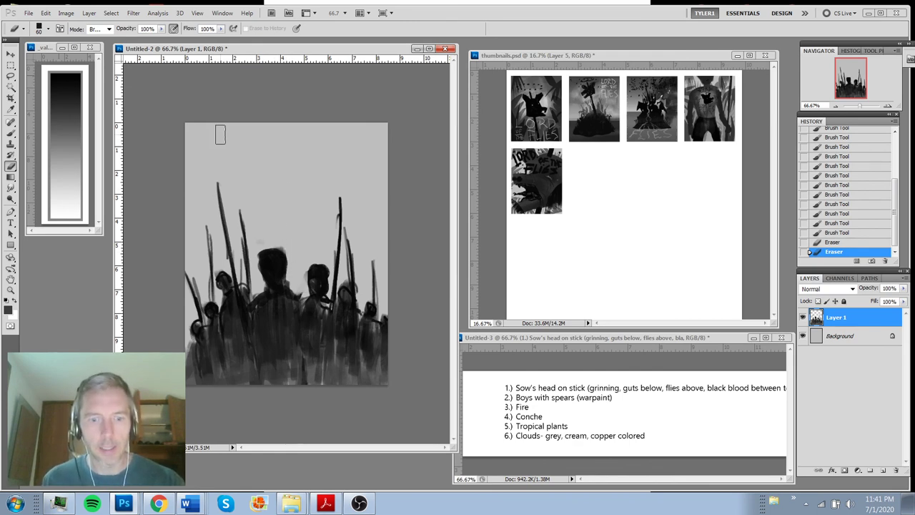
Paint a black sow's head on a tall stake rising between the two middle boys, using black sampled from the central boy's head
key(b)
alt+click(275, 266)
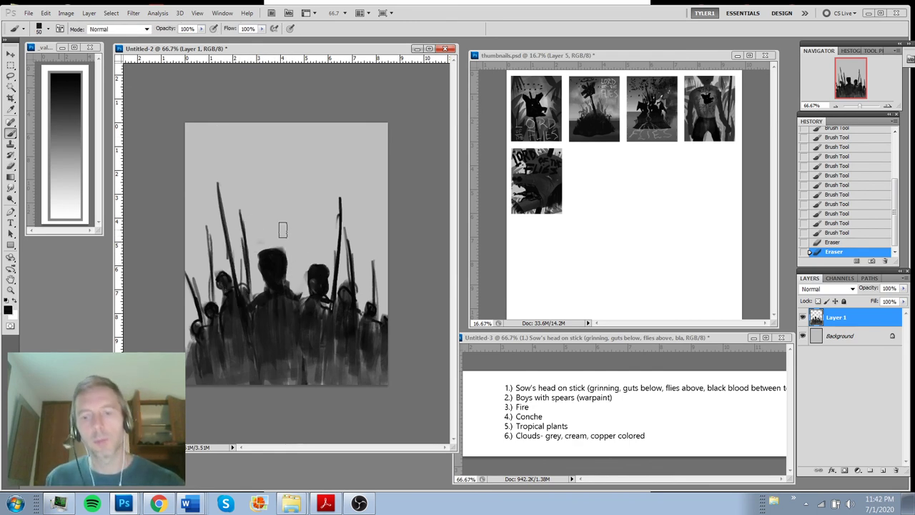
key(bracketleft)
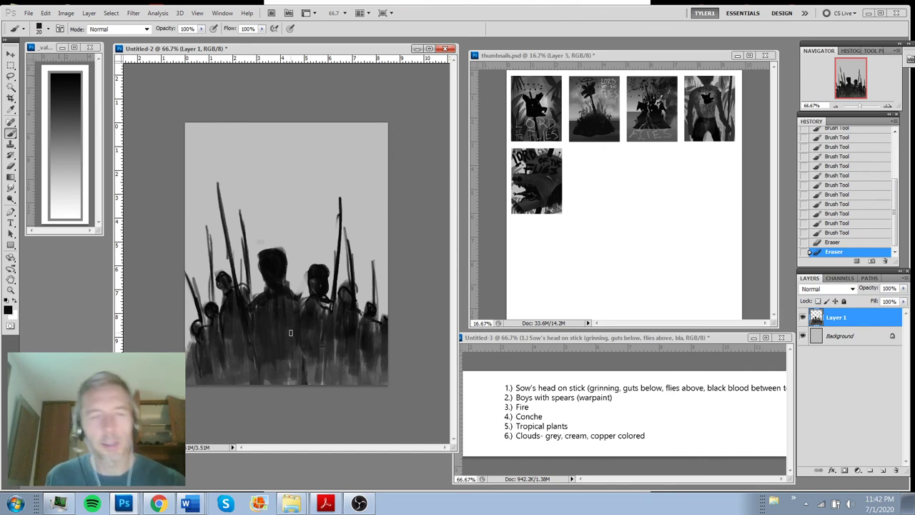
mouse_move(285, 301)
mouse_down()
mouse_move(304, 135)
mouse_move(312, 156)
mouse_move(286, 151)
mouse_move(270, 133)
mouse_move(280, 152)
mouse_move(283, 143)
mouse_move(327, 138)
mouse_move(329, 152)
mouse_move(265, 166)
mouse_move(277, 186)
mouse_move(317, 170)
mouse_move(288, 158)
mouse_move(299, 145)
mouse_move(292, 164)
mouse_move(316, 148)
mouse_move(294, 184)
mouse_move(320, 184)
mouse_up()
drag(303, 143, 301, 134)
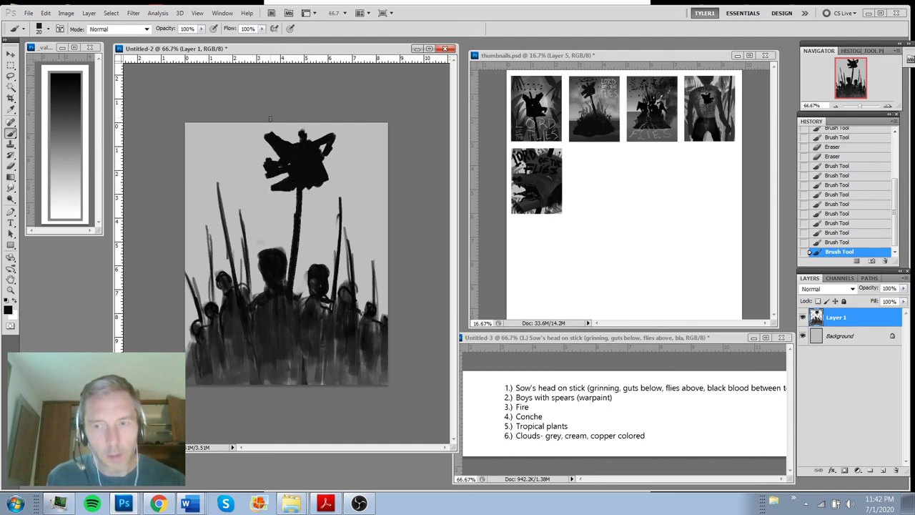
Select the sow's head with the Lasso, move it a little lower on its stake and deselect
key(l)
mouse_move(323, 209)
mouse_down()
mouse_move(268, 206)
mouse_move(248, 148)
mouse_up()
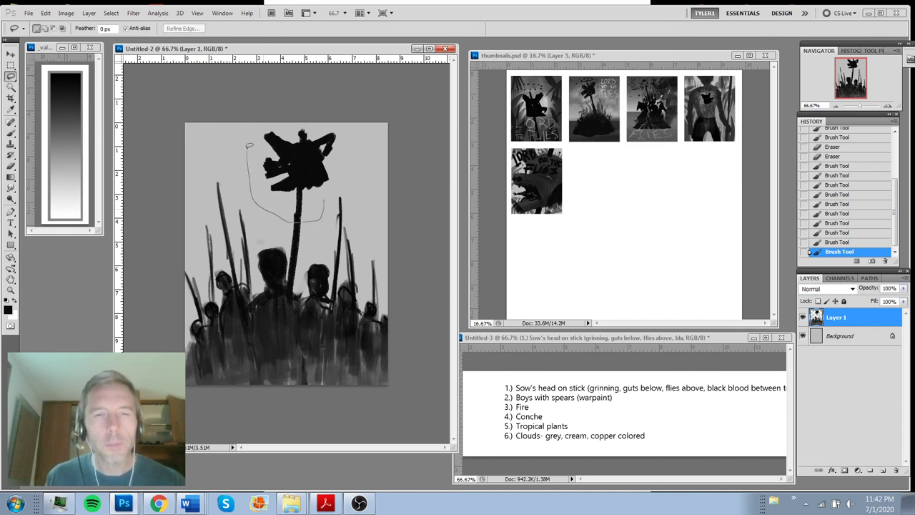
drag(354, 113, 333, 201)
key(v)
drag(310, 157, 306, 175)
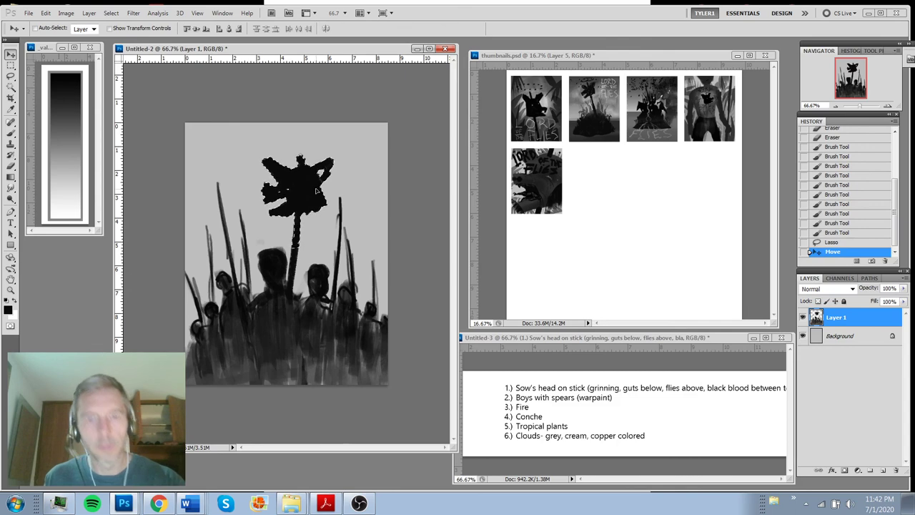
key(ctrl+d)
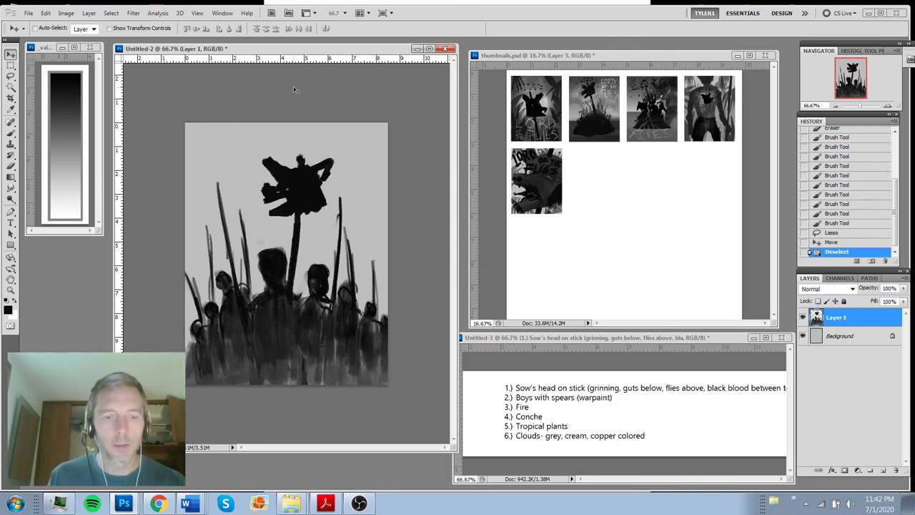
Extend the stake's tip above the sow's head and dab rows of small black flies around it, undoing the last three dabs
key(b)
mouse_move(309, 173)
mouse_down()
mouse_move(321, 169)
mouse_move(300, 134)
mouse_move(264, 153)
mouse_move(293, 148)
mouse_up()
drag(290, 153, 294, 154)
click(315, 146)
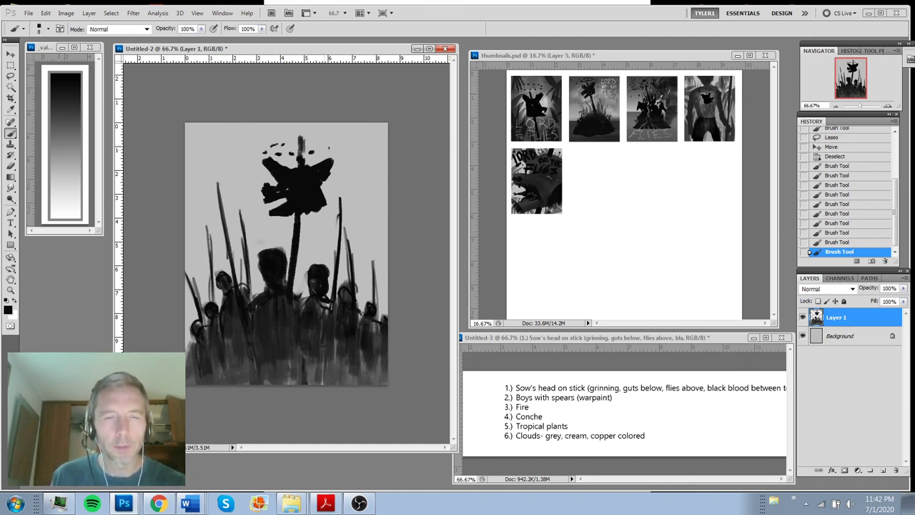
click(323, 143)
click(330, 144)
click(327, 150)
click(303, 142)
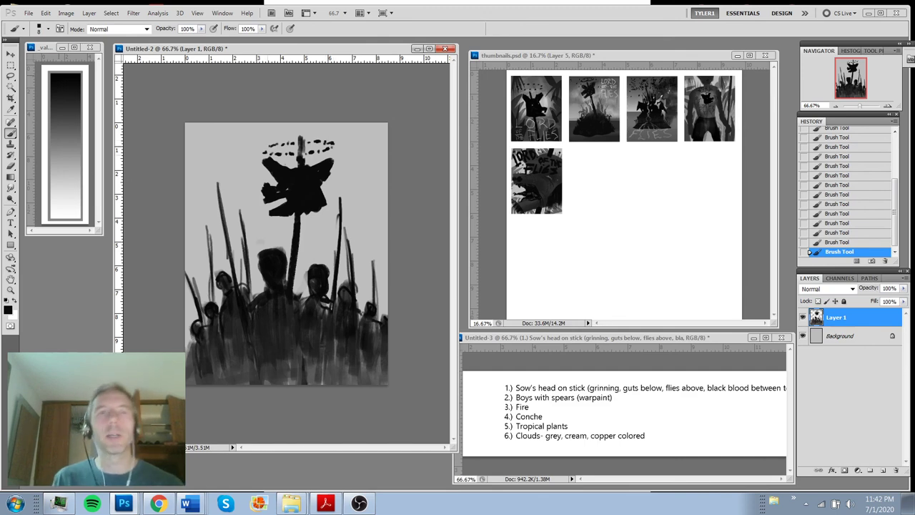
key(ctrl+alt+z)
key(ctrl+alt+z)
key(ctrl+alt+z)
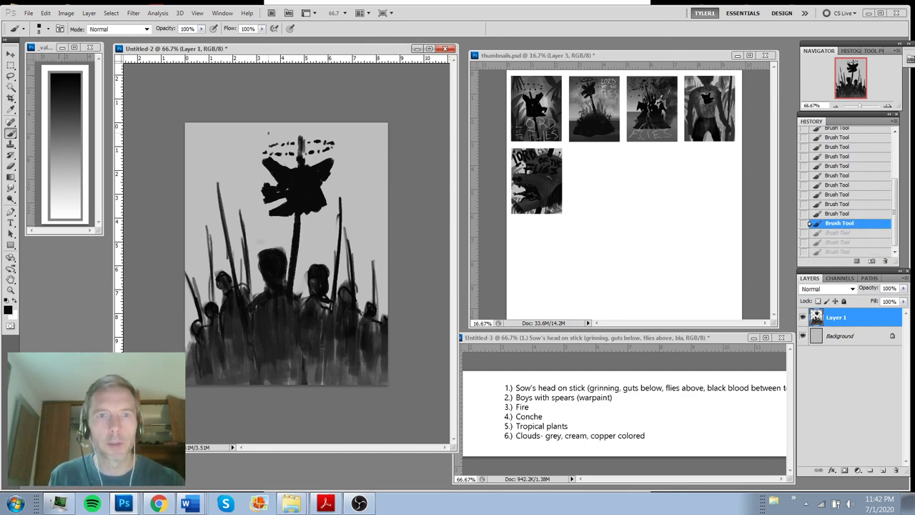
Scatter small black fly dots across the sky around the sow's head and out towards both sides
click(267, 132)
click(241, 142)
click(211, 137)
click(235, 159)
click(278, 137)
click(318, 133)
click(330, 132)
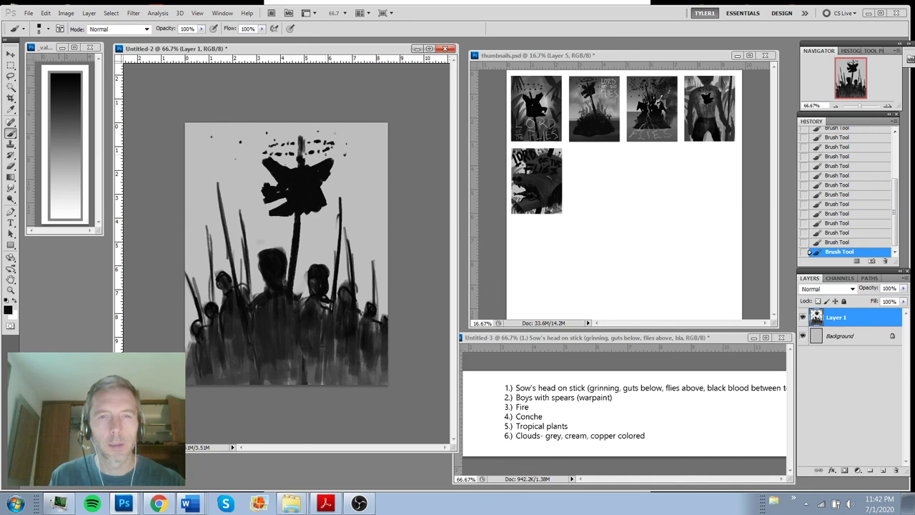
click(346, 144)
click(345, 154)
click(293, 127)
click(353, 143)
click(338, 170)
click(345, 179)
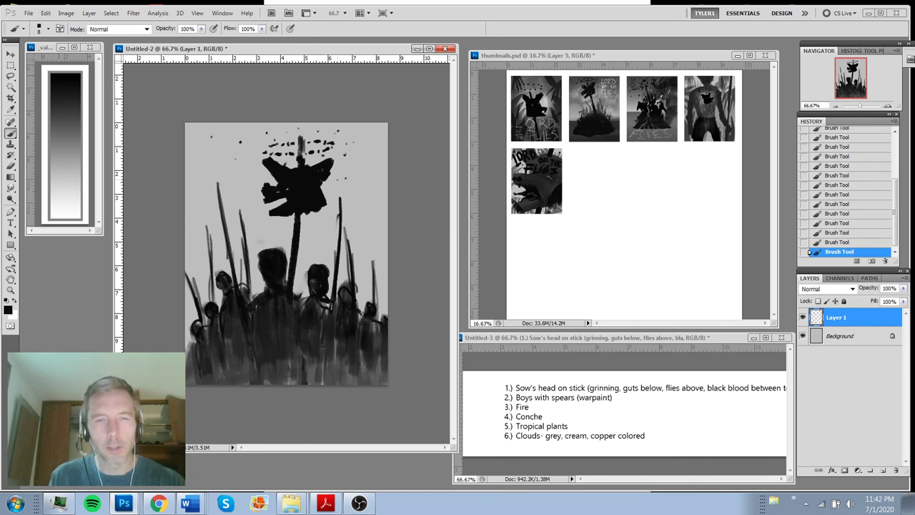
click(258, 176)
click(340, 128)
click(360, 127)
click(340, 191)
click(350, 189)
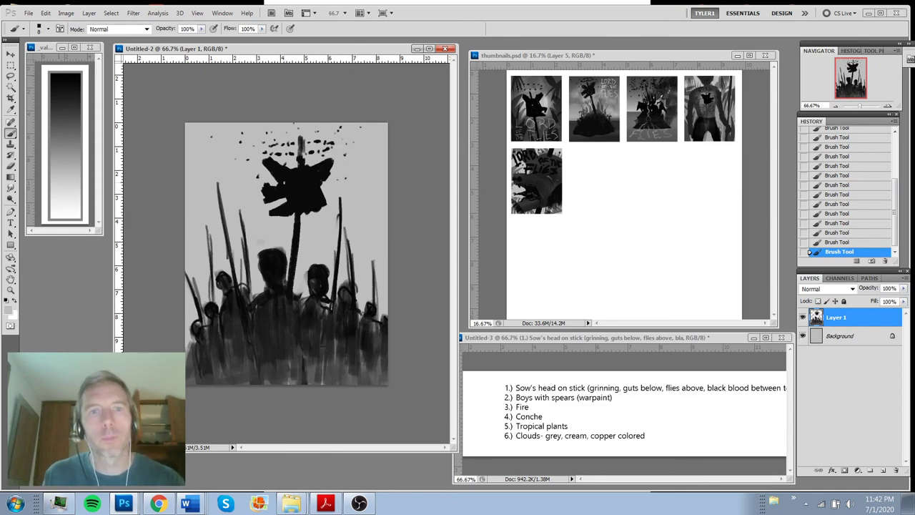
Cut the sow's open mouth into the black head with light grey strokes, undoing and redoing strokes to compare
drag(283, 183, 296, 182)
key(ctrl+z)
key(ctrl+alt+z)
key(ctrl+alt+z)
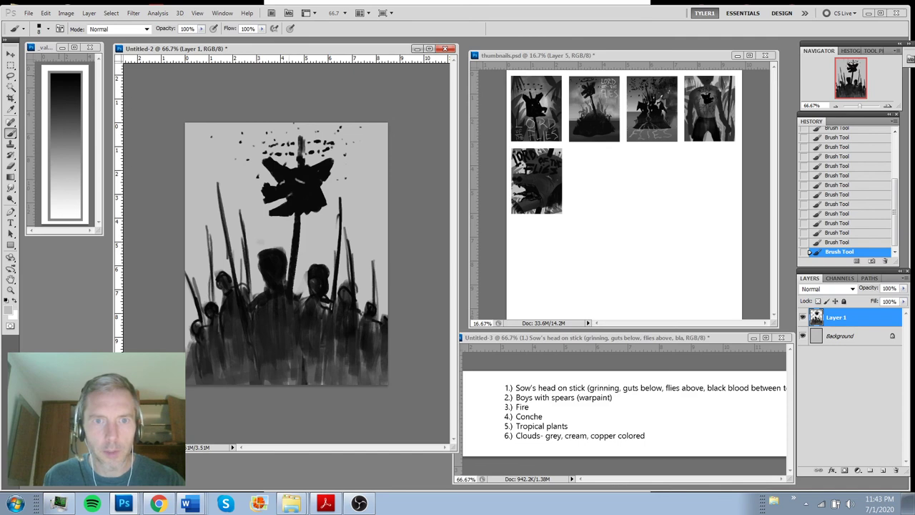
key(ctrl+alt+z)
key(ctrl+alt+z)
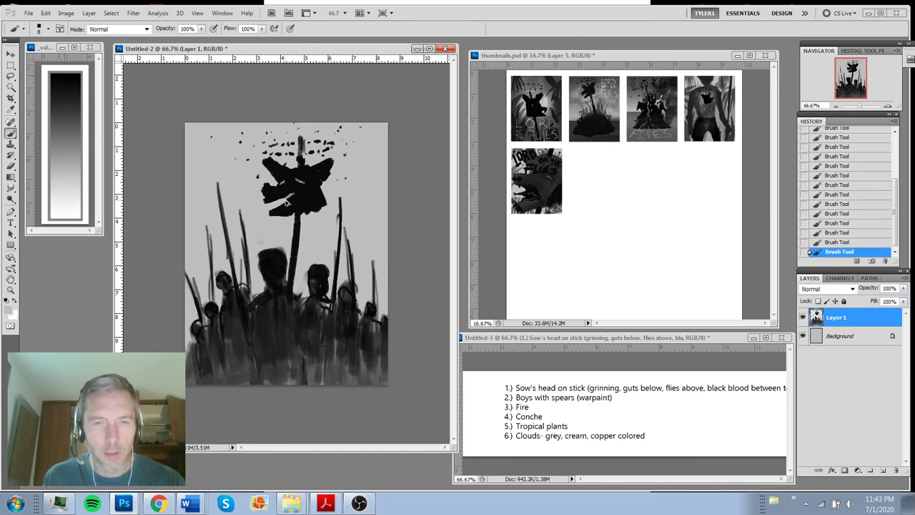
key(shift+ctrl+z)
key(shift+ctrl+z)
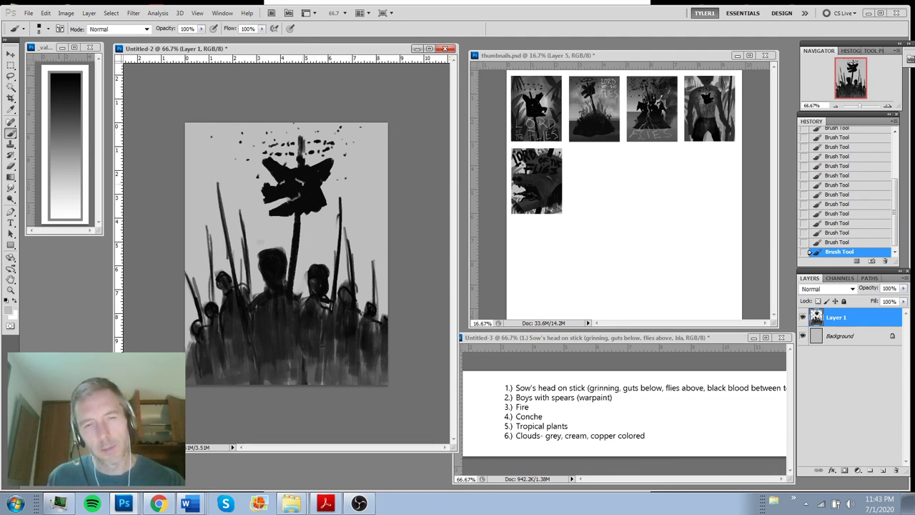
Refine the edges of the sow's mouth using black sampled from the head and light grey sampled from the sky
alt+click(298, 183)
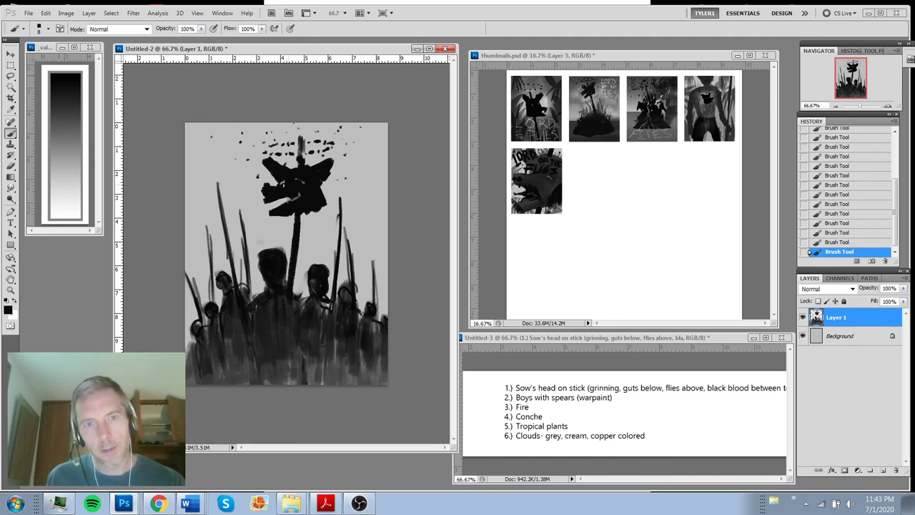
alt+click(332, 184)
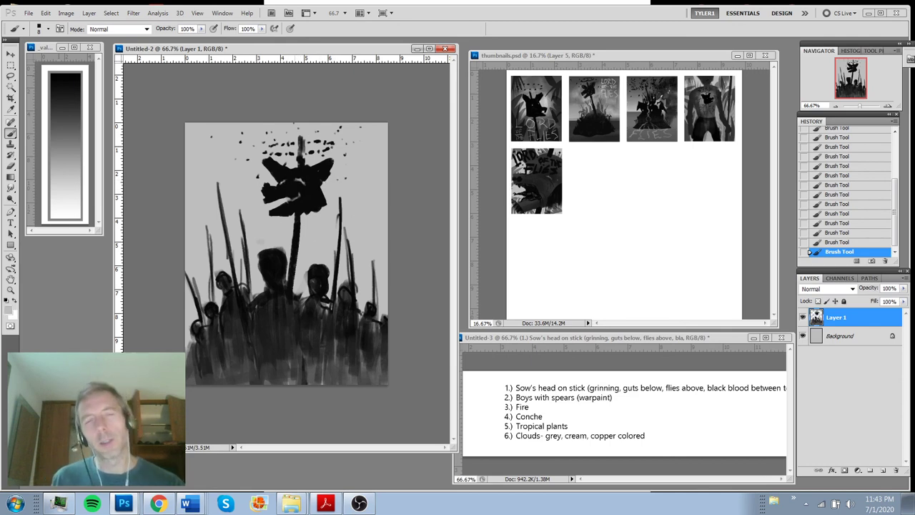
key(ctrl+z)
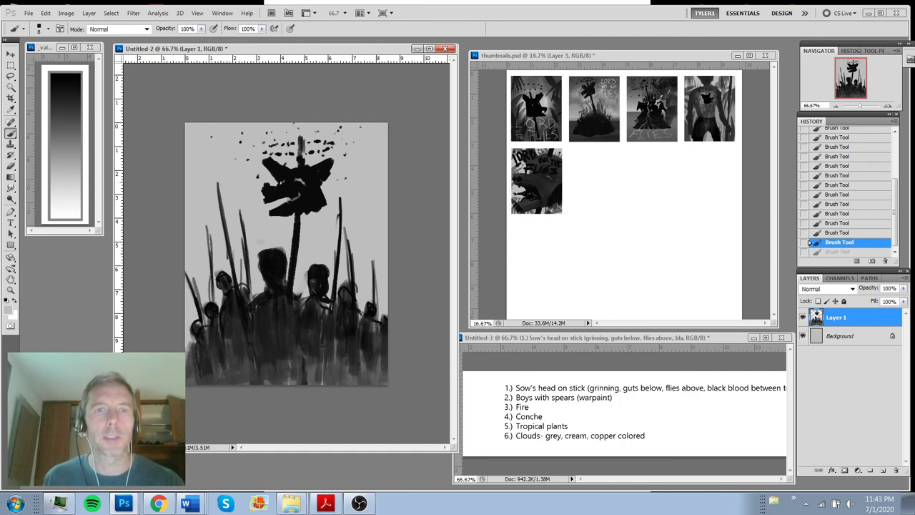
key(ctrl+z)
Enlarge the painting's document window and touch up the head of the boy just right of centre in black
key(ctrl+minus)
key(ctrl+minus)
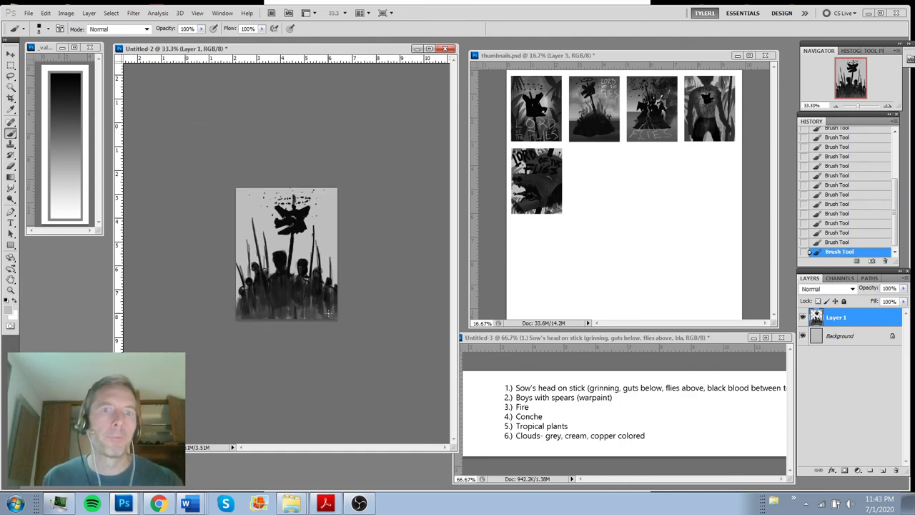
ctrl+click(293, 238)
ctrl+click(294, 238)
ctrl+click(294, 238)
ctrl+alt+click(293, 238)
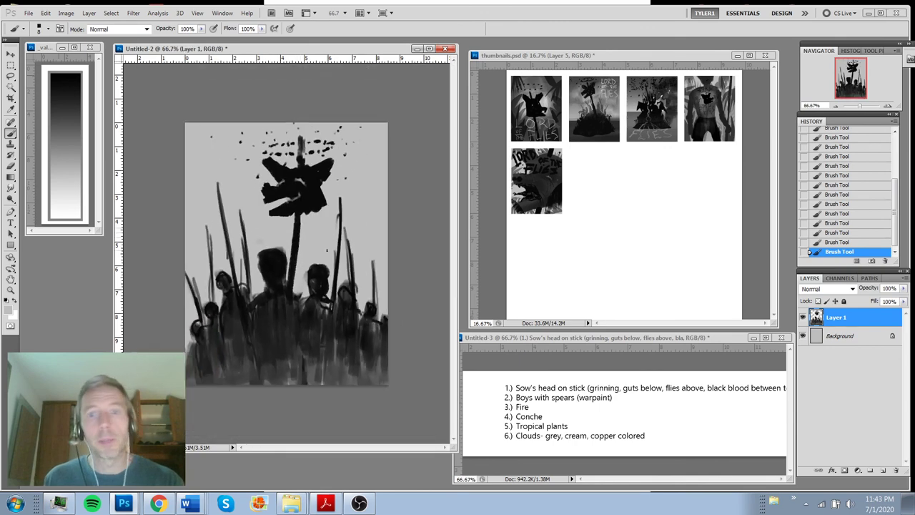
drag(451, 448, 449, 476)
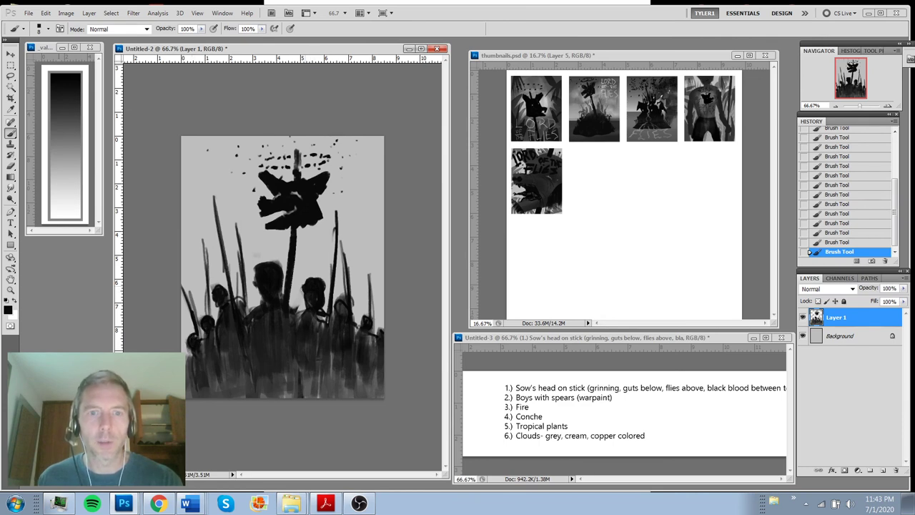
drag(303, 288, 305, 295)
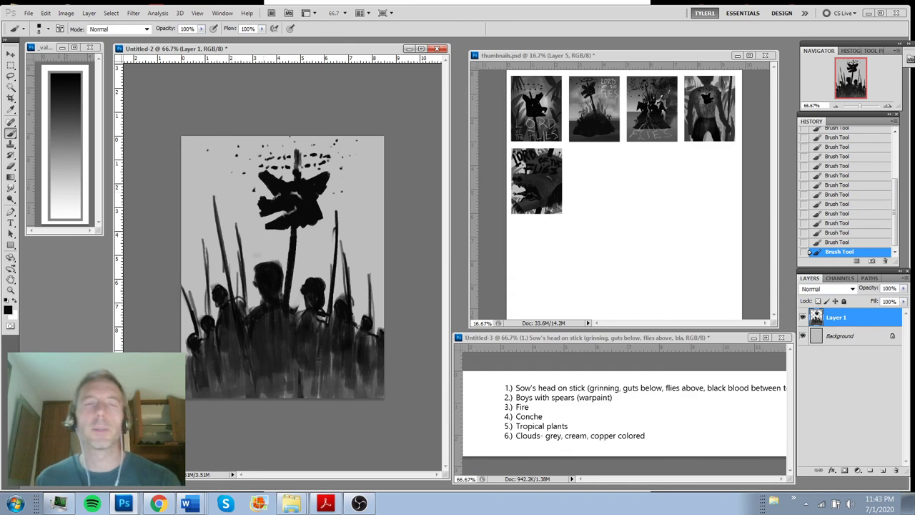
Add a new layer above the Background and outline jagged palm fronds along the canvas's right side with the Lasso
click(841, 336)
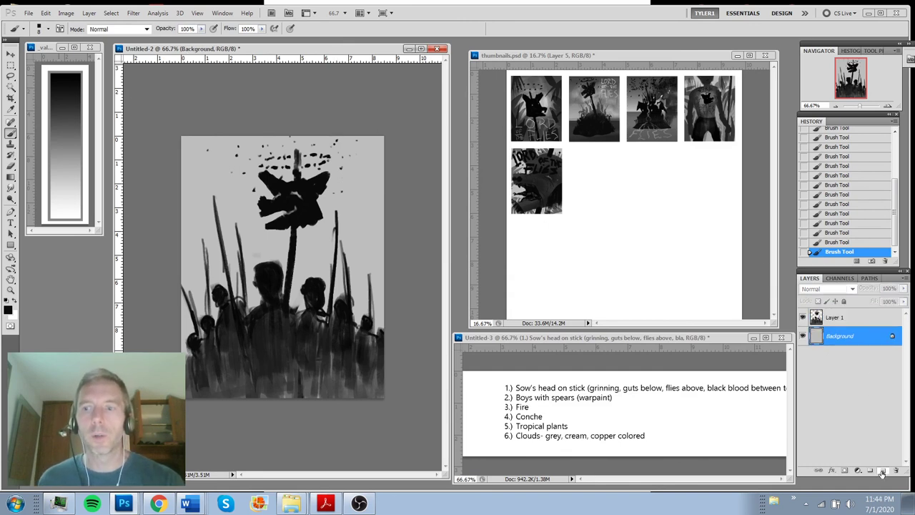
click(881, 471)
key(l)
mouse_move(344, 143)
mouse_down()
mouse_move(349, 187)
mouse_move(374, 218)
mouse_move(394, 224)
mouse_move(314, 254)
mouse_up()
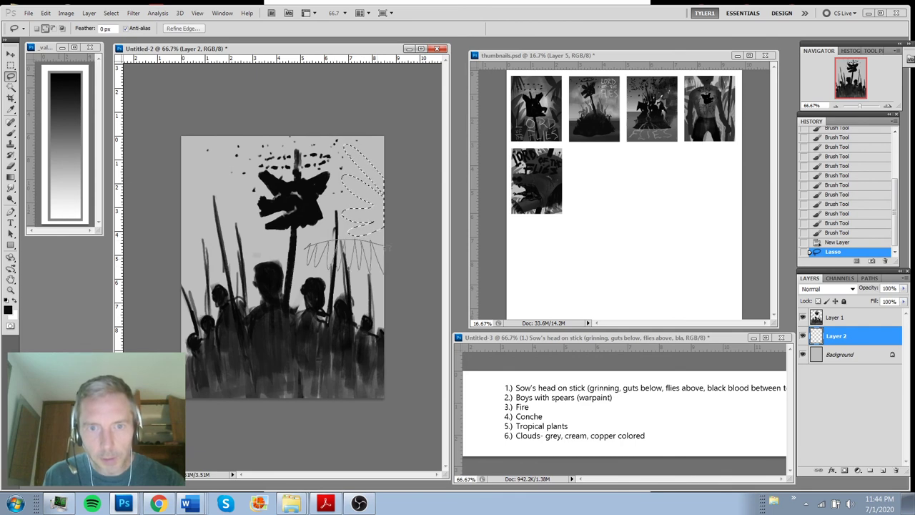
drag(387, 248, 385, 244)
Add palm frond shapes along the canvas's left edge to the Lasso selection
mouse_move(182, 216)
mouse_down()
mouse_move(224, 145)
mouse_move(232, 163)
mouse_move(215, 203)
mouse_move(184, 223)
mouse_move(250, 235)
mouse_move(189, 246)
mouse_move(187, 227)
mouse_up()
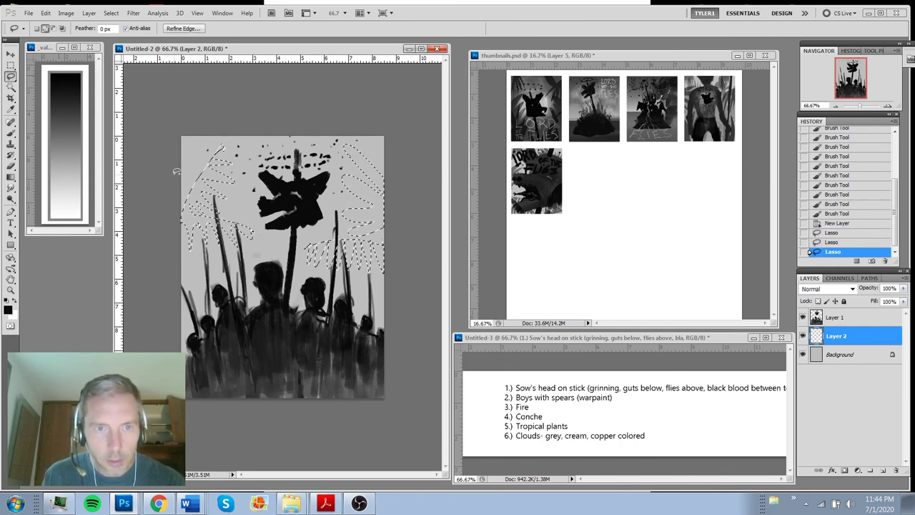
drag(181, 191, 203, 168)
drag(182, 203, 192, 191)
Add leafy plant shapes between and behind the boys and more fronds near both edges to the Lasso selection
mouse_move(220, 300)
mouse_down()
mouse_move(204, 323)
mouse_move(239, 274)
mouse_move(242, 251)
mouse_move(256, 285)
mouse_move(256, 323)
mouse_up()
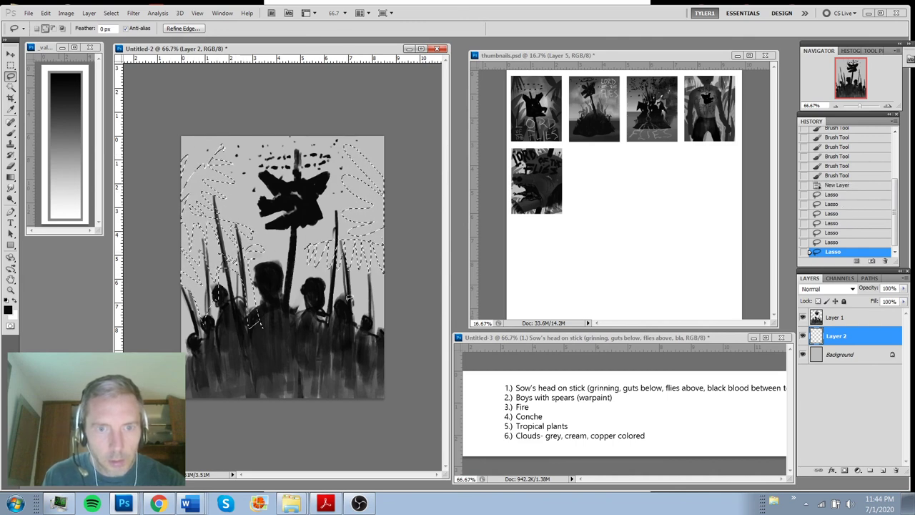
mouse_move(327, 290)
mouse_down()
mouse_move(306, 294)
mouse_move(310, 337)
mouse_up()
mouse_move(349, 311)
mouse_down()
mouse_move(361, 299)
mouse_move(395, 330)
mouse_up()
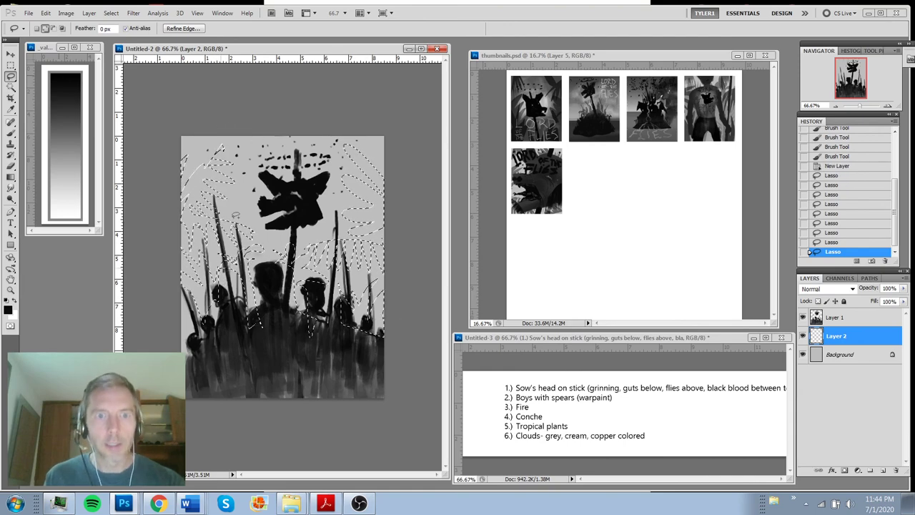
drag(348, 273, 380, 252)
mouse_move(344, 225)
mouse_down()
mouse_move(383, 246)
mouse_move(386, 270)
mouse_up()
drag(183, 227, 181, 264)
Fill the selected foliage with a vertical gradient of dark grey sampled from the boys' bodies, and deselect
key(g)
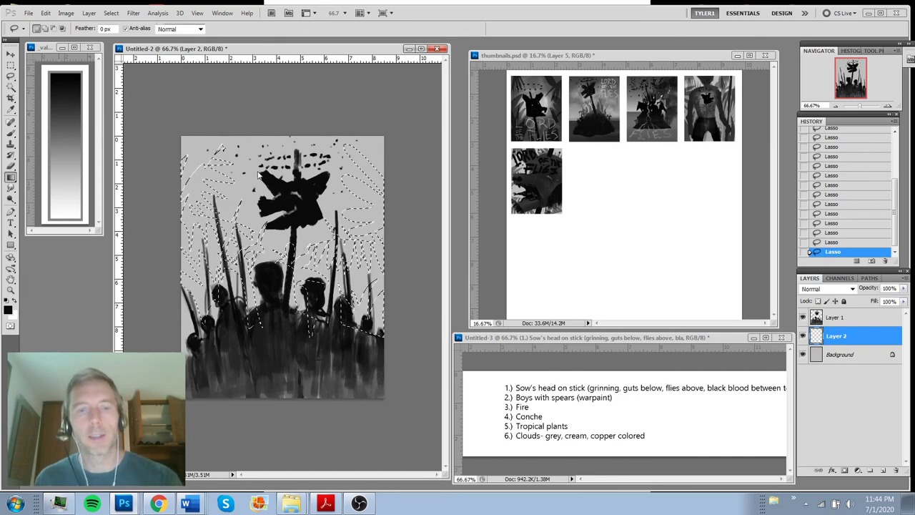
alt+click(279, 357)
drag(278, 134, 284, 421)
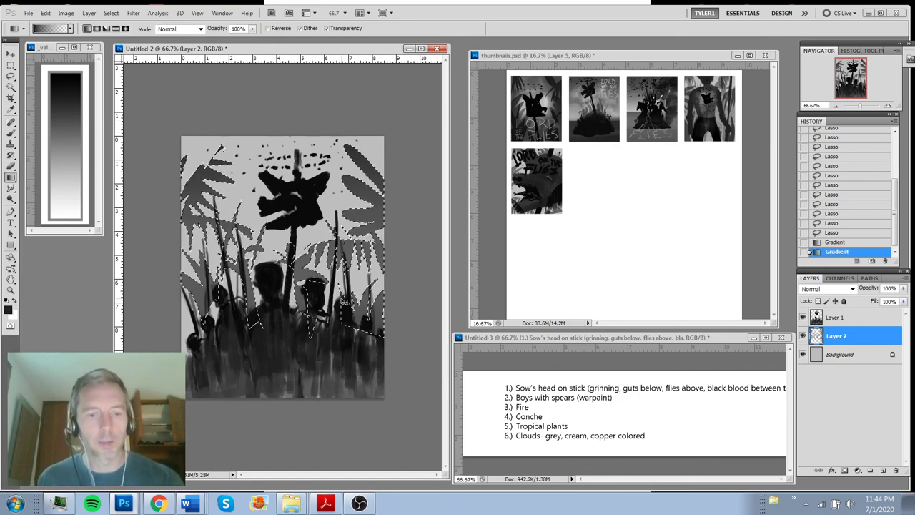
key(ctrl+d)
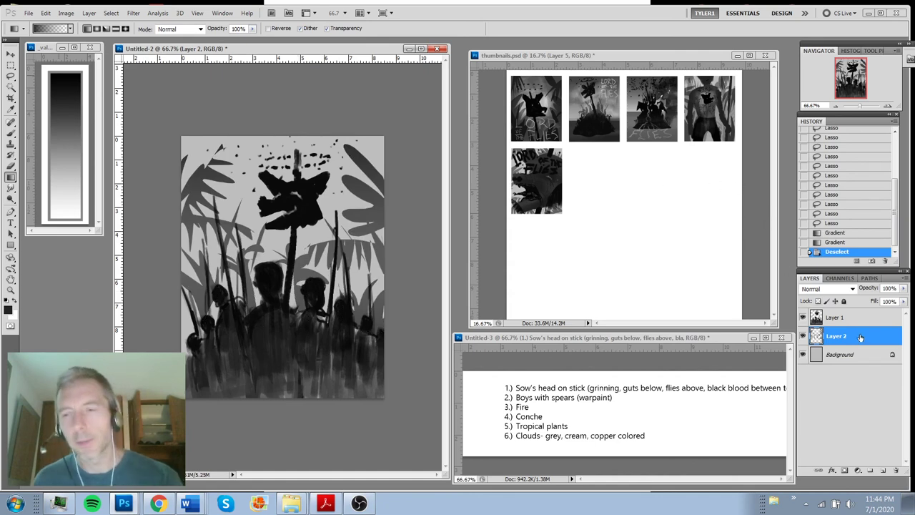
Add a new layer above the foliage layer and lasso spiky plant shapes behind the left, central and right-hand boys
click(883, 470)
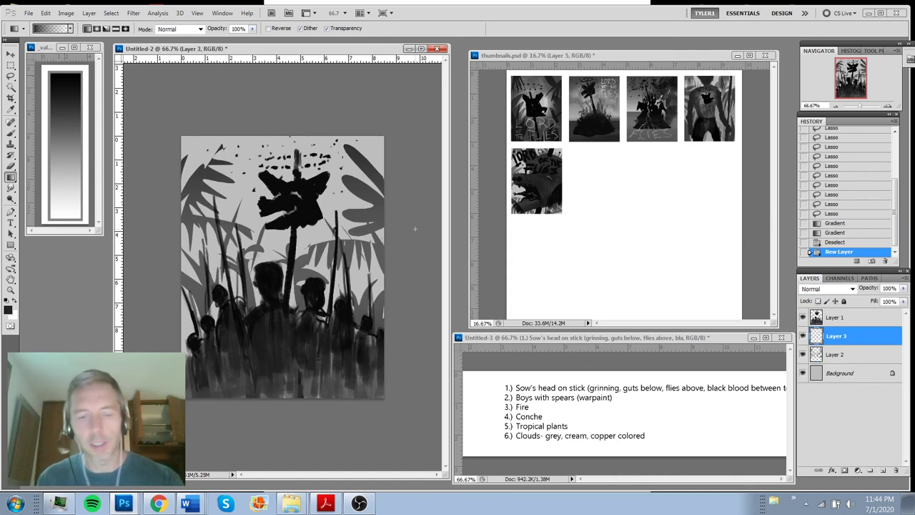
key(l)
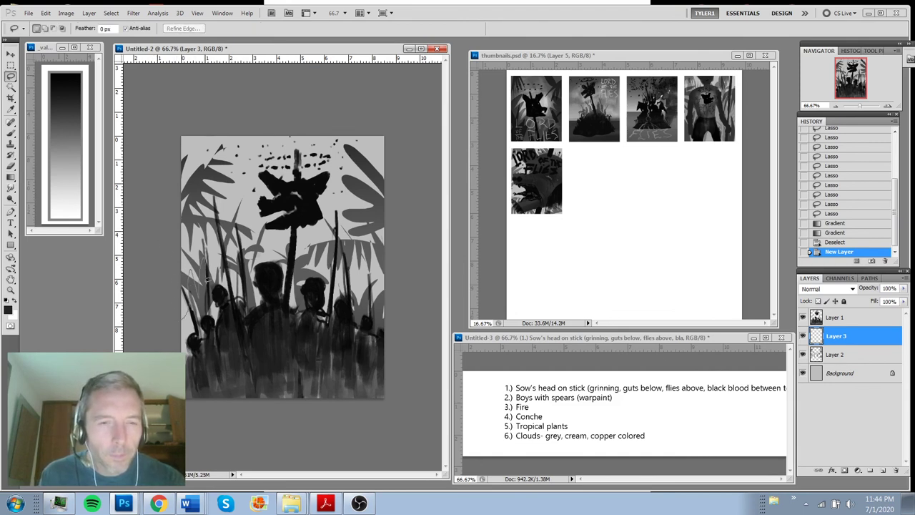
mouse_move(208, 280)
mouse_down()
mouse_move(198, 359)
mouse_move(184, 317)
mouse_up()
mouse_move(225, 300)
mouse_down()
mouse_move(247, 301)
mouse_move(271, 313)
mouse_up()
mouse_move(336, 322)
mouse_down()
mouse_move(326, 256)
mouse_move(368, 269)
mouse_move(385, 367)
mouse_up()
Fill the spiky plant selection with a gradient of grey #818181 on a new layer directly above the background, and deselect
key(g)
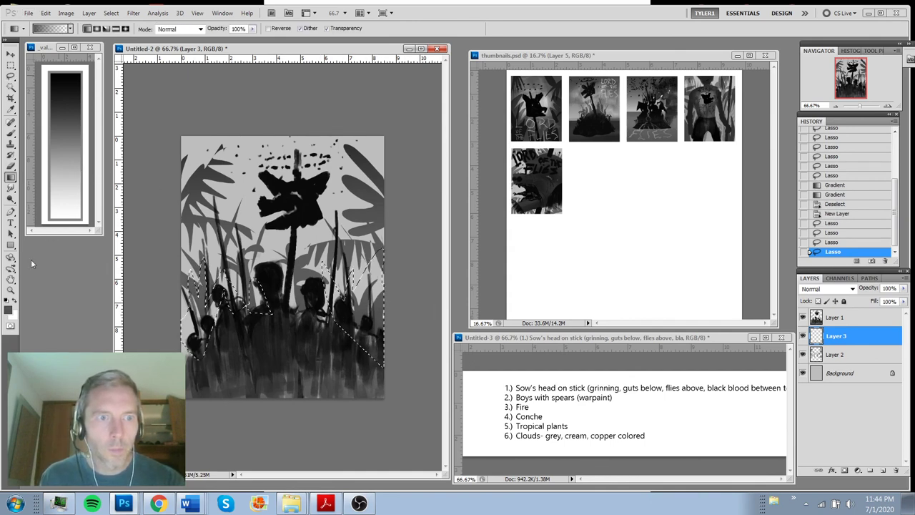
click(8, 307)
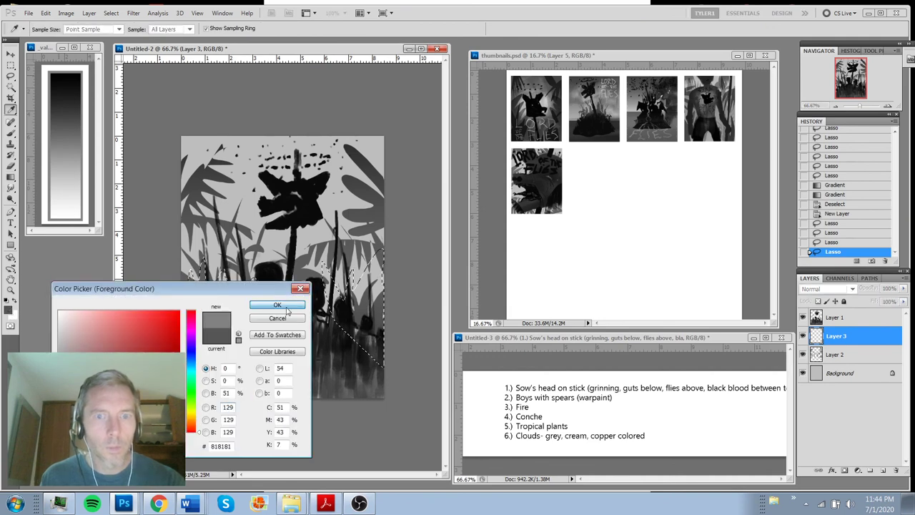
click(286, 306)
click(843, 372)
click(882, 470)
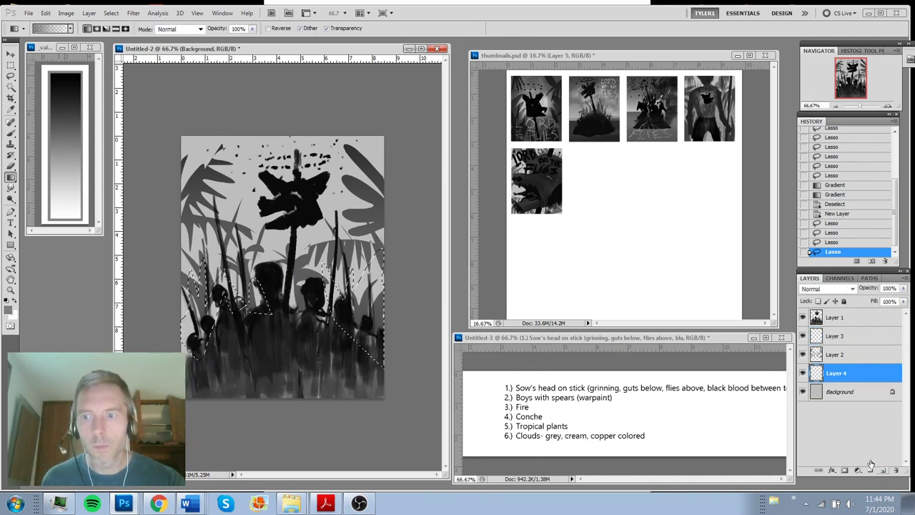
mouse_move(320, 396)
mouse_down()
mouse_move(319, 317)
mouse_move(327, 404)
mouse_up()
key(ctrl+d)
Merge all the foliage and figure layers into the background layer
key(ctrl+minus)
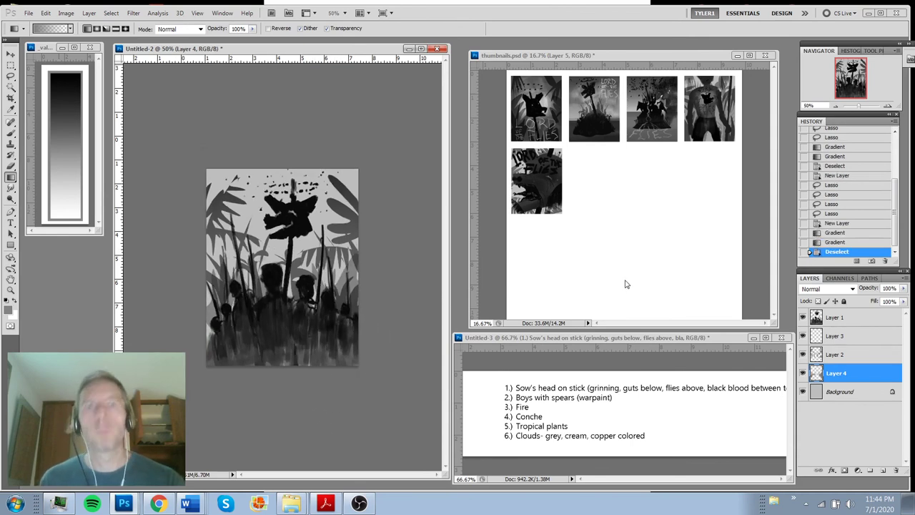
shift+click(862, 316)
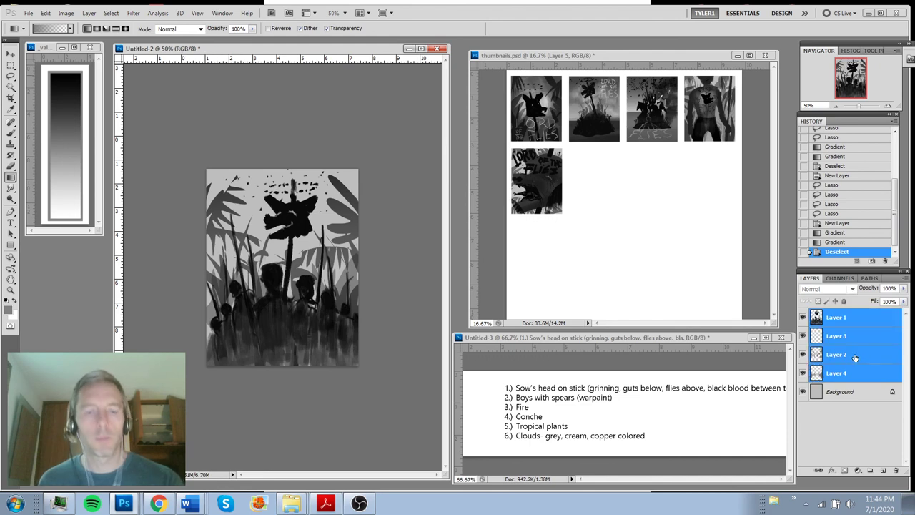
key(ctrl+e)
shift+click(851, 336)
key(ctrl+e)
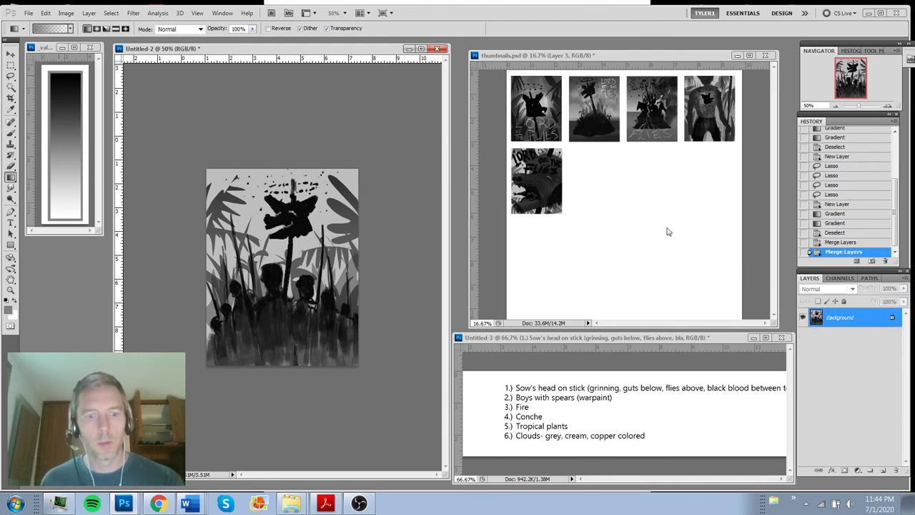
Darken the merged image with Levels by setting the white output level to 166
key(ctrl+l)
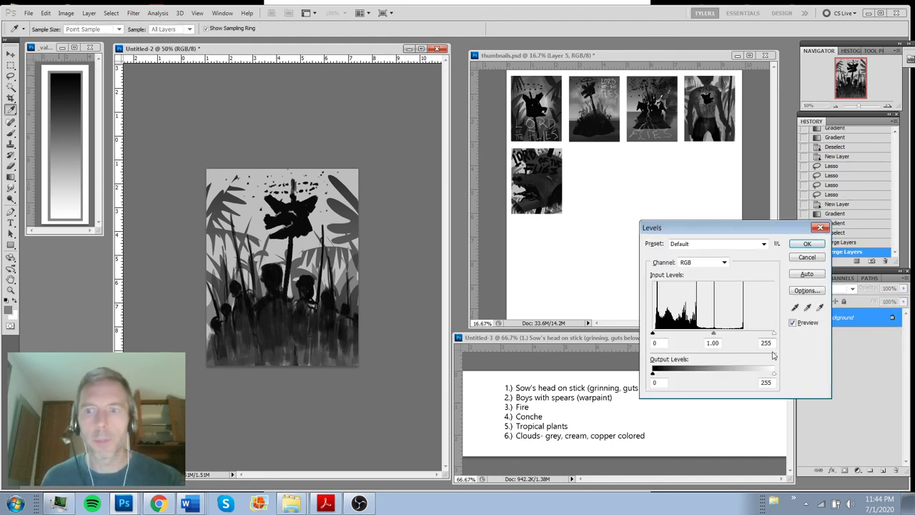
drag(773, 372, 731, 373)
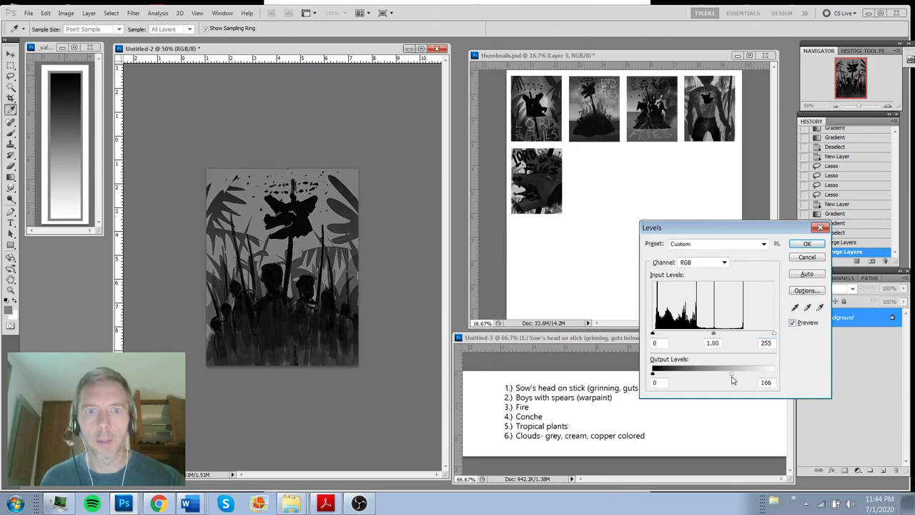
click(806, 244)
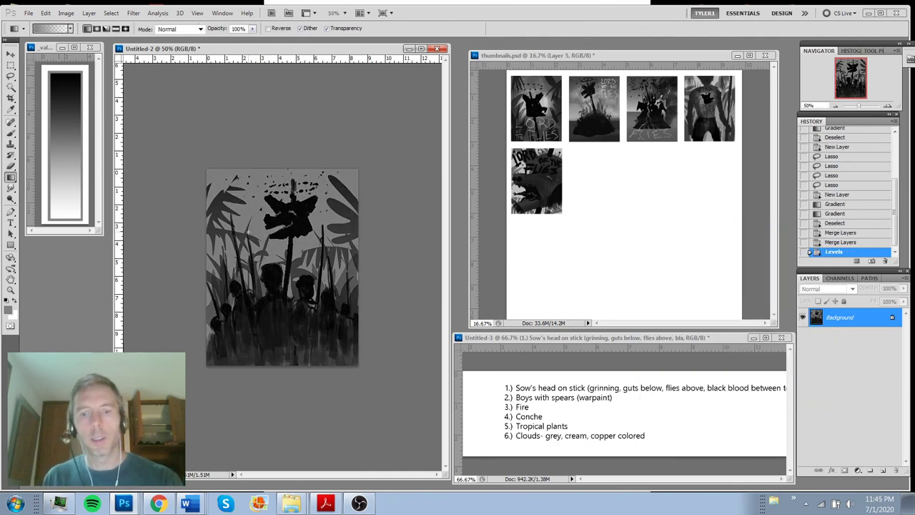
Lighten the sky around the sow's head and the areas behind and among the boys with Dodge strokes at 10% midtones exposure
key(o)
drag(271, 251, 273, 224)
mouse_move(285, 214)
mouse_down()
mouse_move(305, 209)
mouse_move(317, 242)
mouse_up()
drag(261, 234, 216, 286)
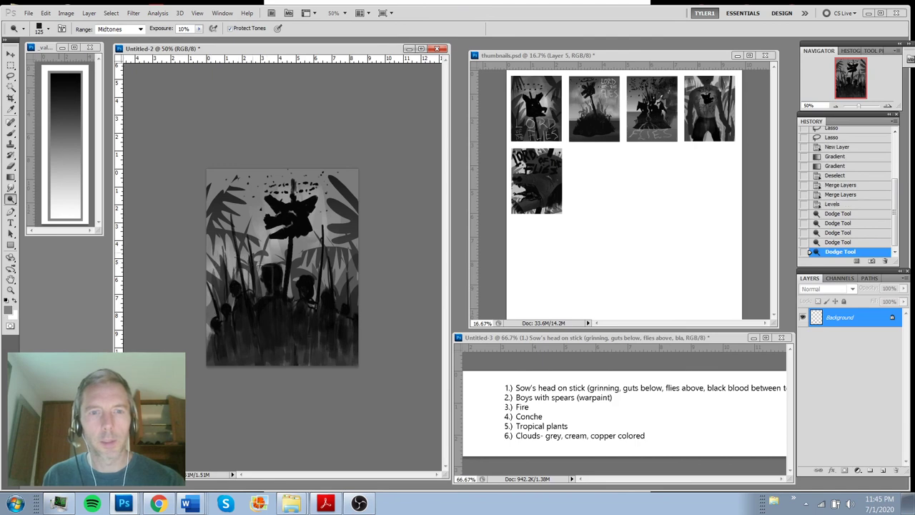
mouse_move(303, 277)
mouse_down()
mouse_move(317, 261)
mouse_move(347, 293)
mouse_up()
drag(231, 250, 211, 276)
mouse_move(268, 219)
mouse_down()
mouse_move(262, 195)
mouse_move(276, 184)
mouse_up()
drag(330, 193, 336, 210)
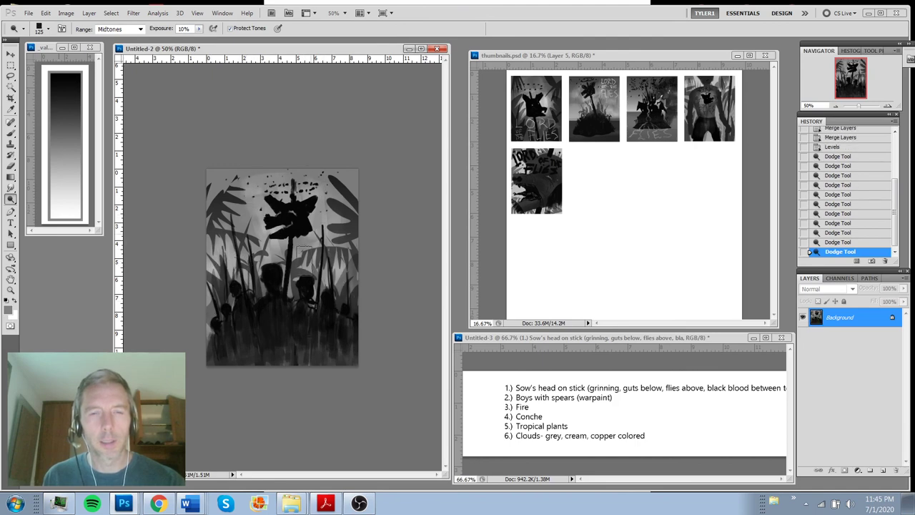
mouse_move(273, 231)
mouse_down()
mouse_move(252, 252)
mouse_move(295, 269)
mouse_up()
drag(233, 311, 214, 324)
drag(319, 302, 350, 316)
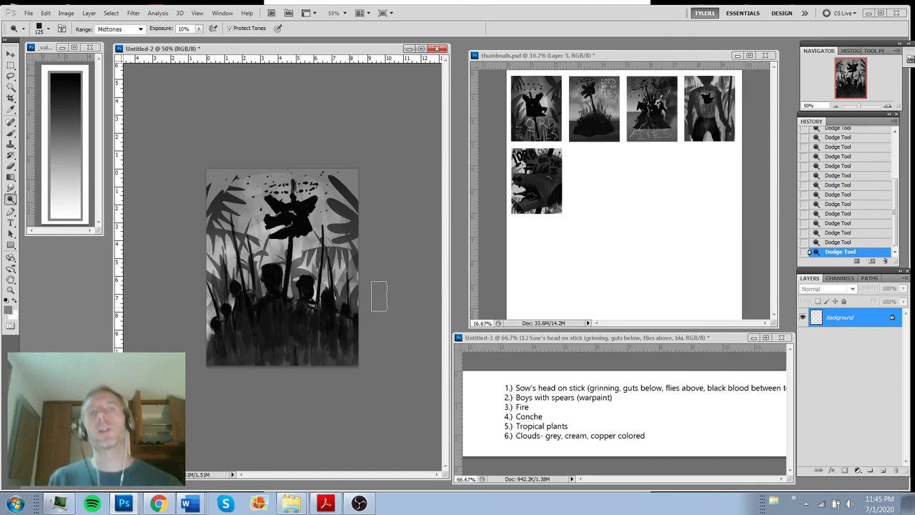
Sample near-white from the value scale and lasso narrow, angry eye shapes on the boys' faces
key(ctrl+plus)
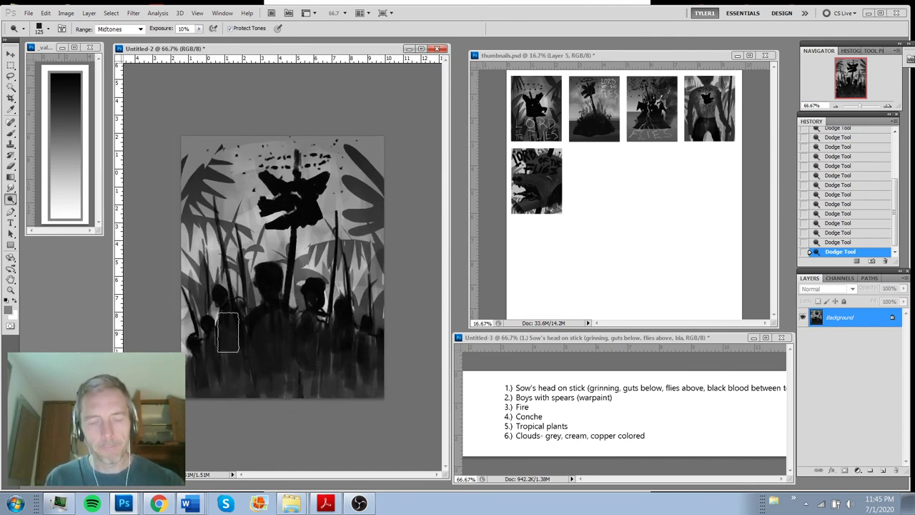
key(b)
alt+click(282, 238)
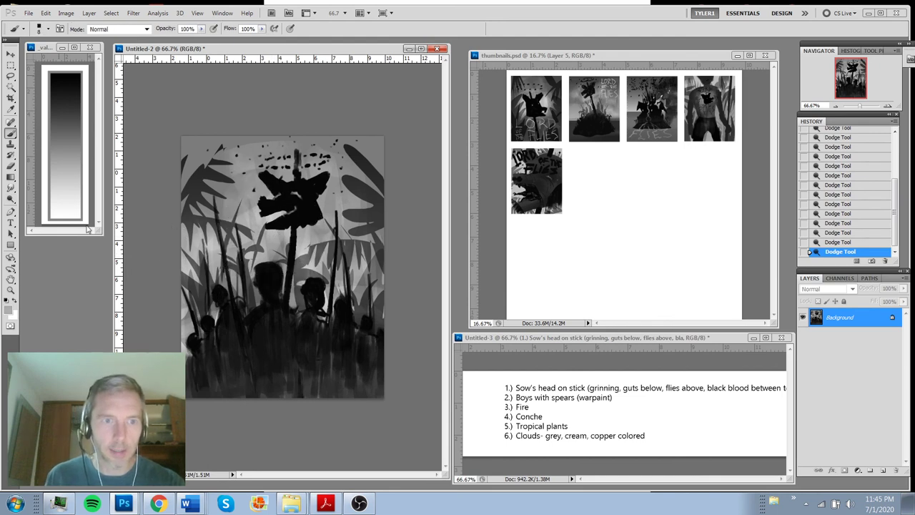
alt+click(66, 203)
key(l)
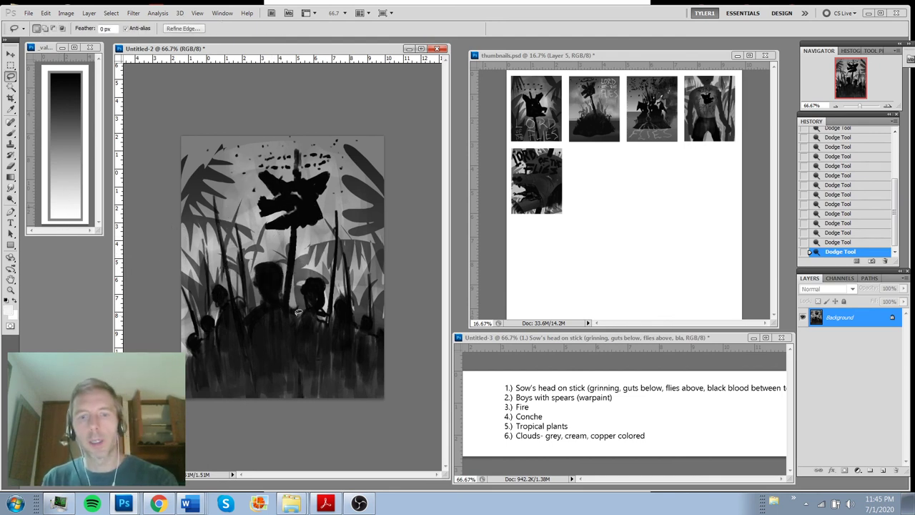
key(ctrl+plus)
drag(255, 284, 269, 288)
mouse_move(321, 305)
mouse_down()
mouse_move(344, 308)
mouse_move(319, 310)
mouse_up()
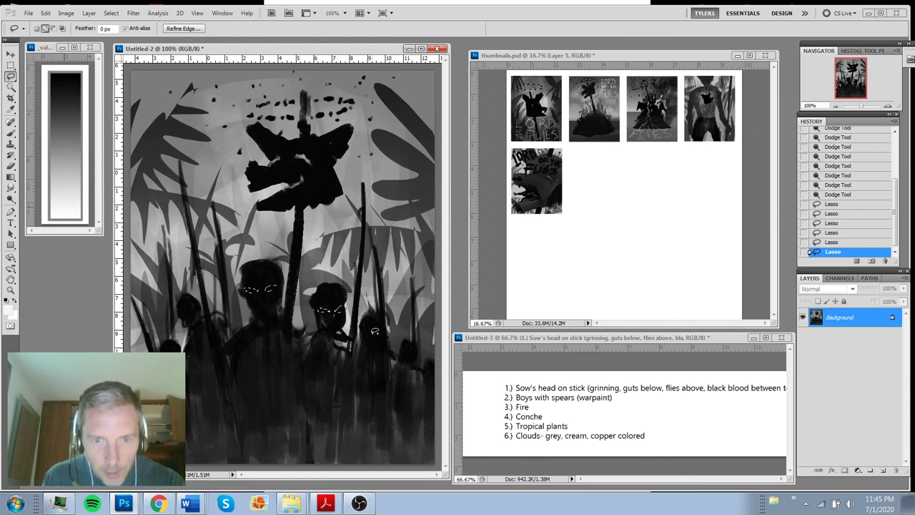
drag(372, 330, 385, 331)
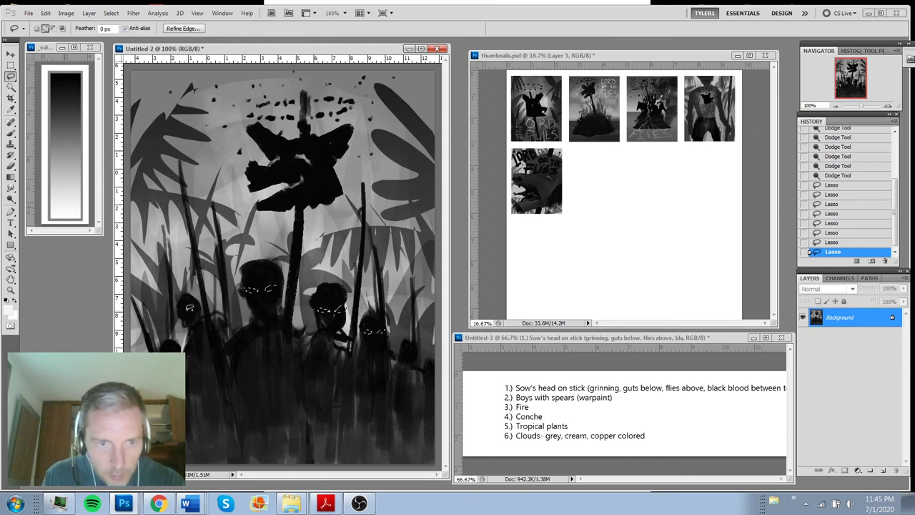
mouse_move(190, 308)
mouse_down()
mouse_move(179, 314)
mouse_move(187, 305)
mouse_up()
drag(176, 345, 164, 351)
drag(404, 352, 408, 352)
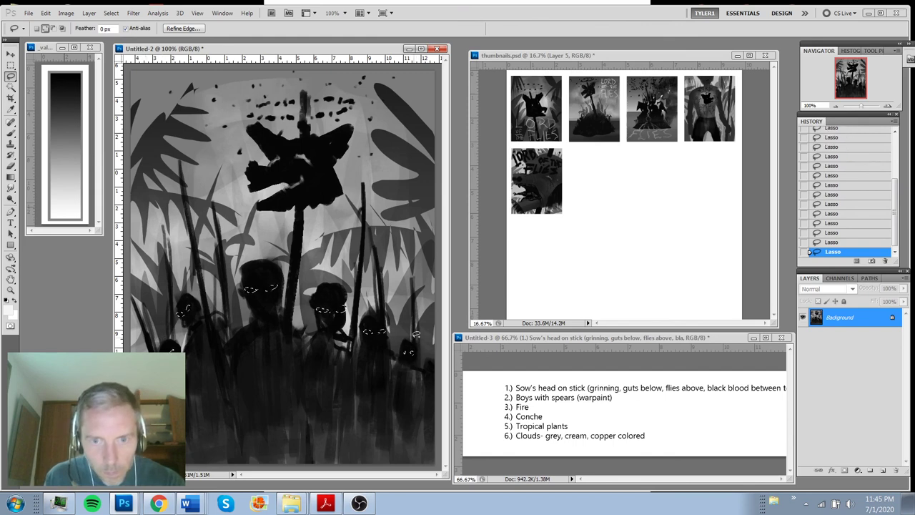
Fill the eye selections with near-white using a 100 px brush, and deselect
key(b)
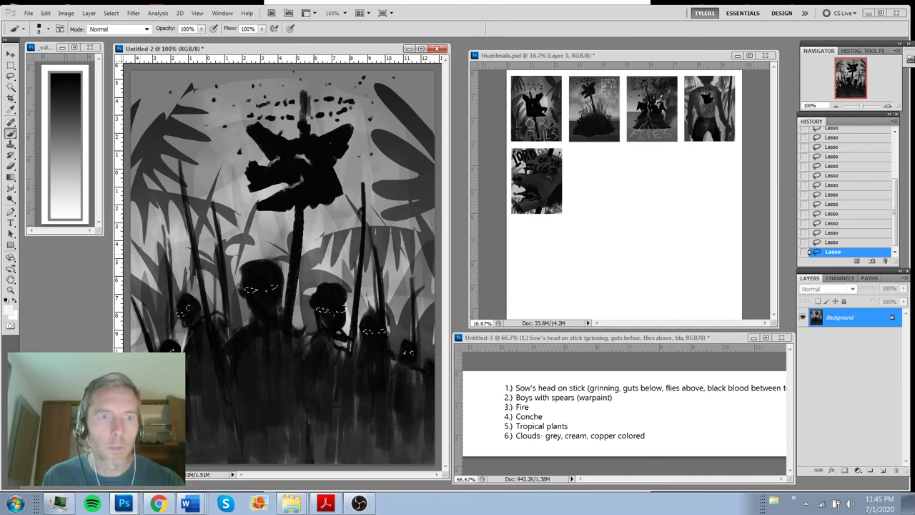
key(bracketright)
key(bracketright)
key(bracketright)
key(bracketright)
key(bracketright)
key(bracketright)
key(bracketright)
key(bracketright)
key(bracketright)
key(bracketright)
mouse_move(185, 348)
mouse_down()
mouse_move(189, 295)
mouse_move(240, 295)
mouse_move(336, 313)
mouse_move(324, 310)
mouse_move(421, 355)
mouse_up()
key(ctrl+d)
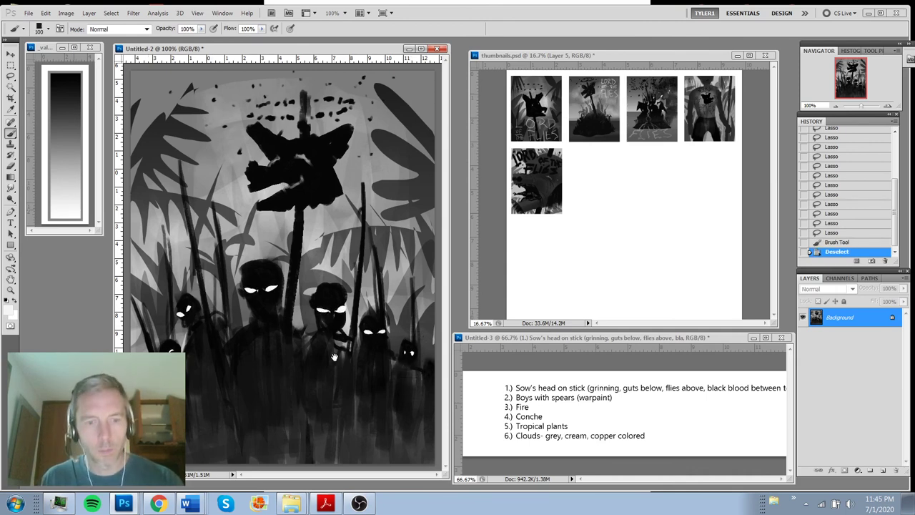
Undo the painted eyes and clear the eye selection
key(ctrl+minus)
key(ctrl+minus)
key(ctrl+minus)
click(377, 396)
key(ctrl+plus)
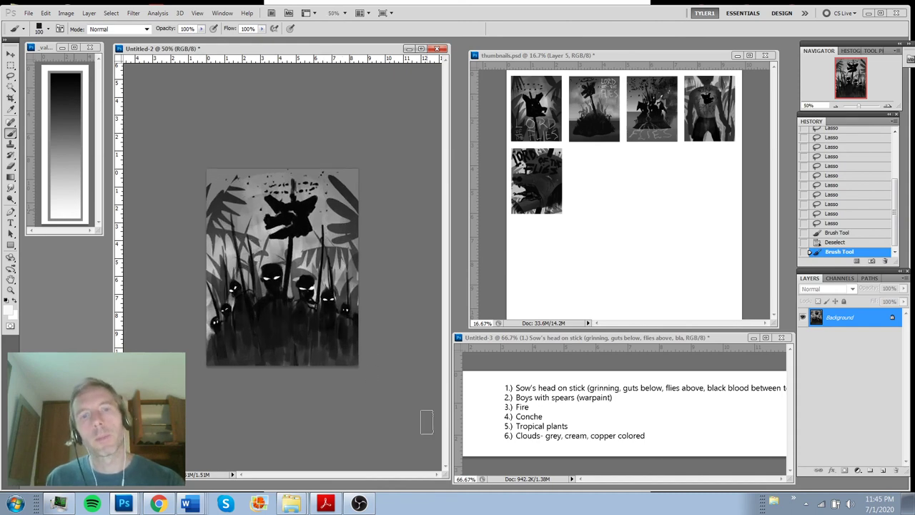
key(ctrl+alt+z)
key(ctrl+alt+z)
key(ctrl+alt+z)
key(ctrl+d)
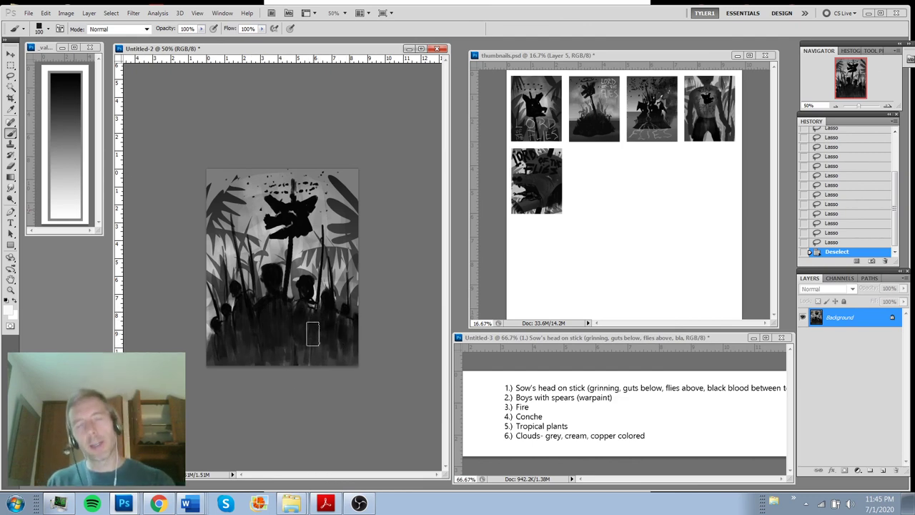
Paint dark tone sampled from the boys' bodies over the lower figures, their heads and the surrounding plants
alt+click(227, 332)
mouse_move(227, 332)
mouse_down()
mouse_move(207, 329)
mouse_move(223, 305)
mouse_move(244, 327)
mouse_move(256, 305)
mouse_move(329, 305)
mouse_move(367, 351)
mouse_move(291, 357)
mouse_move(315, 370)
mouse_move(355, 345)
mouse_up()
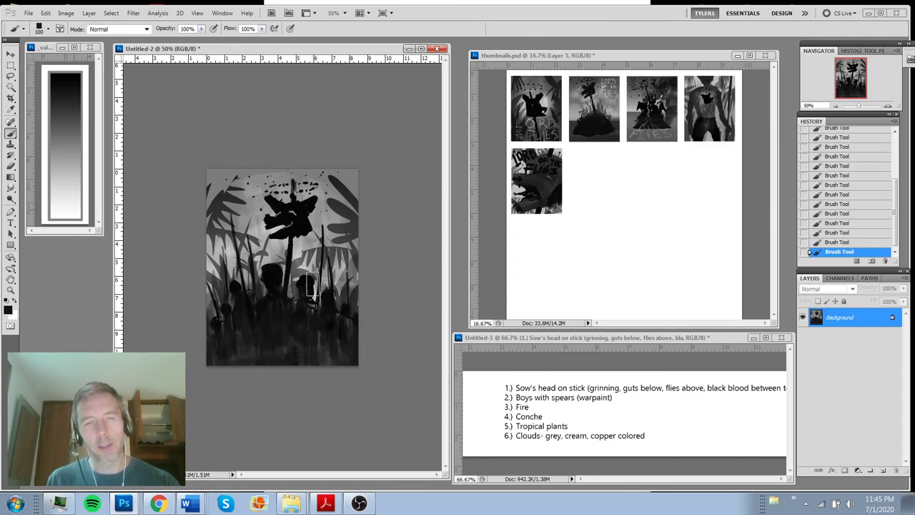
mouse_move(313, 284)
mouse_down()
mouse_move(315, 296)
mouse_move(326, 278)
mouse_up()
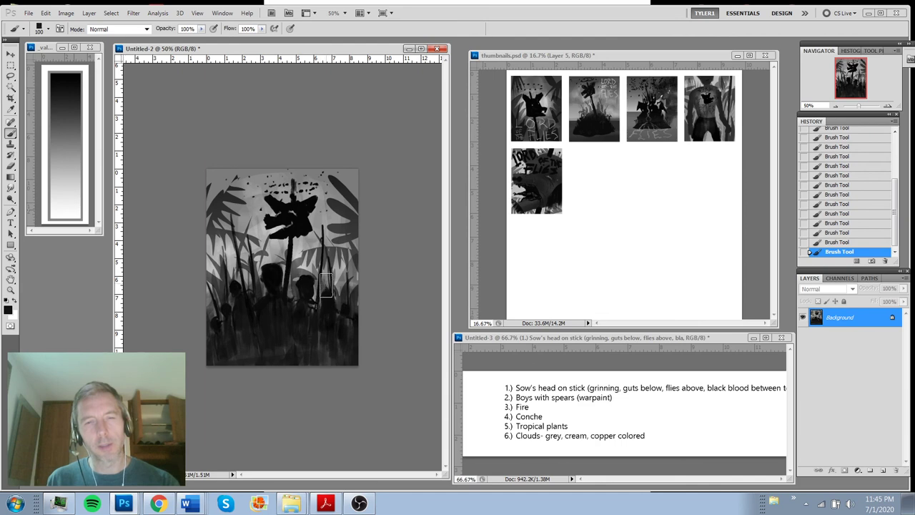
drag(213, 262, 268, 274)
drag(304, 272, 355, 307)
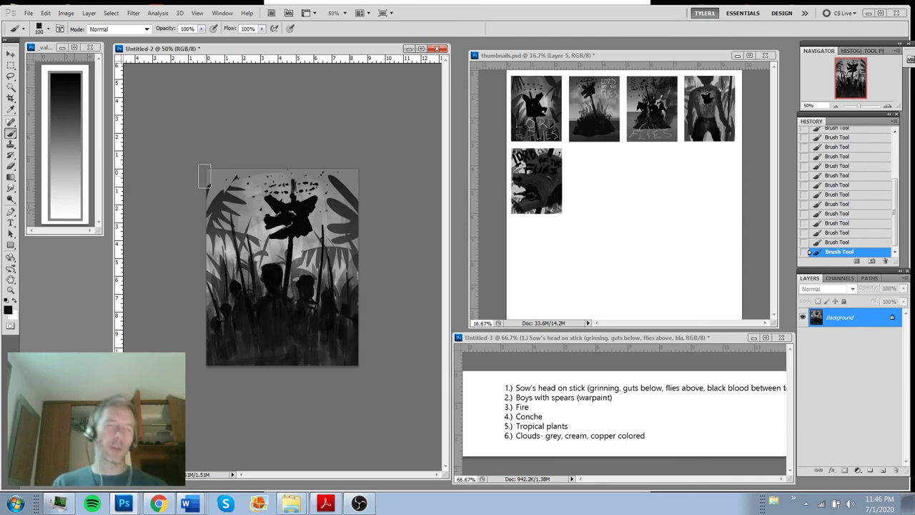
key(ctrl+plus)
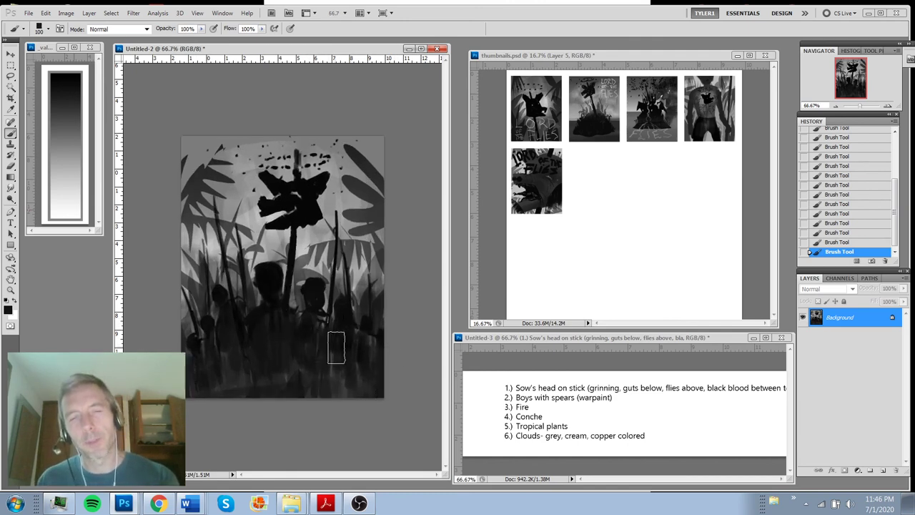
alt+click(328, 318)
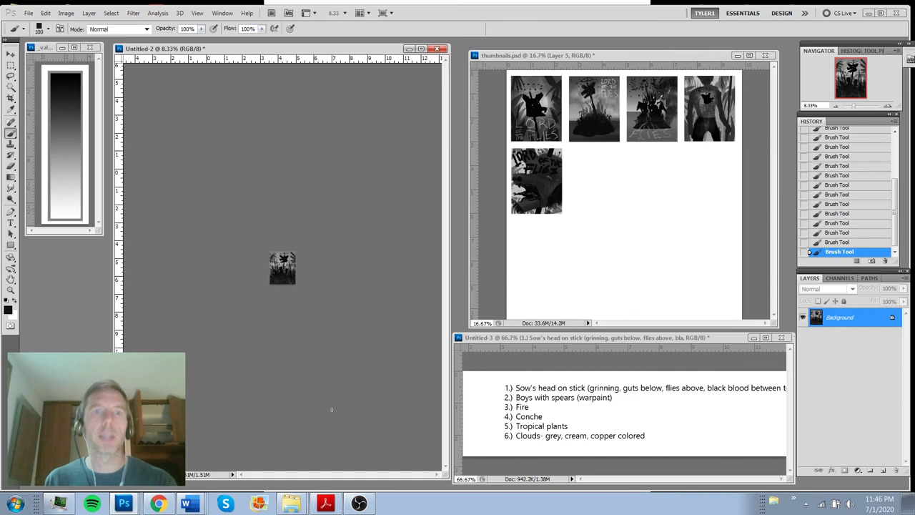
scroll(292, 279, up, 5)
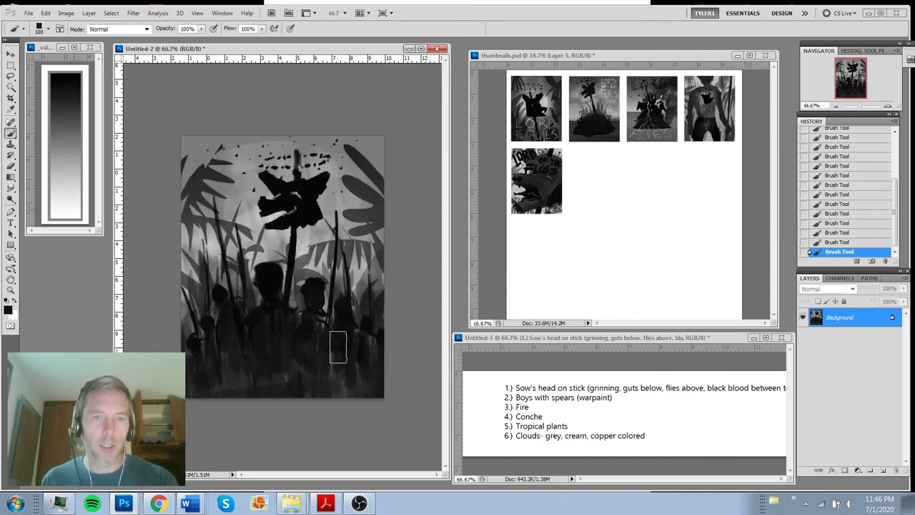
key(ctrl+minus)
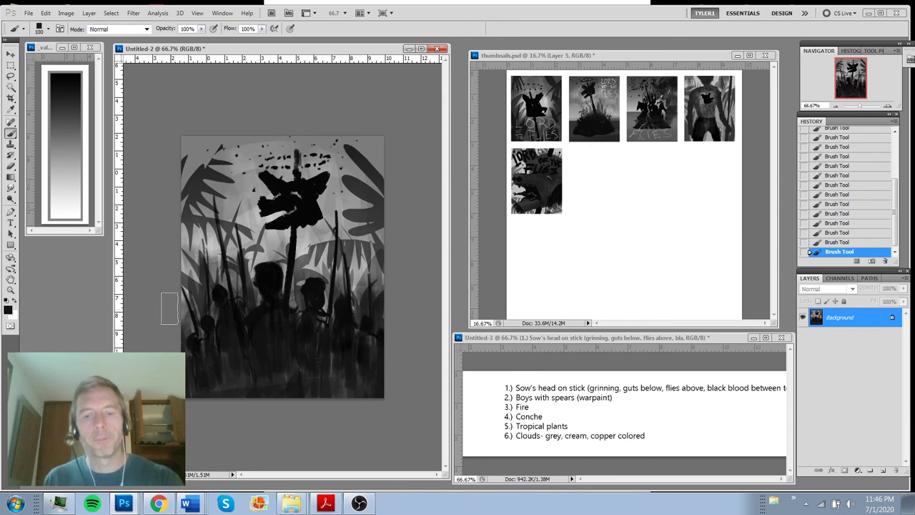
key(l)
key(b)
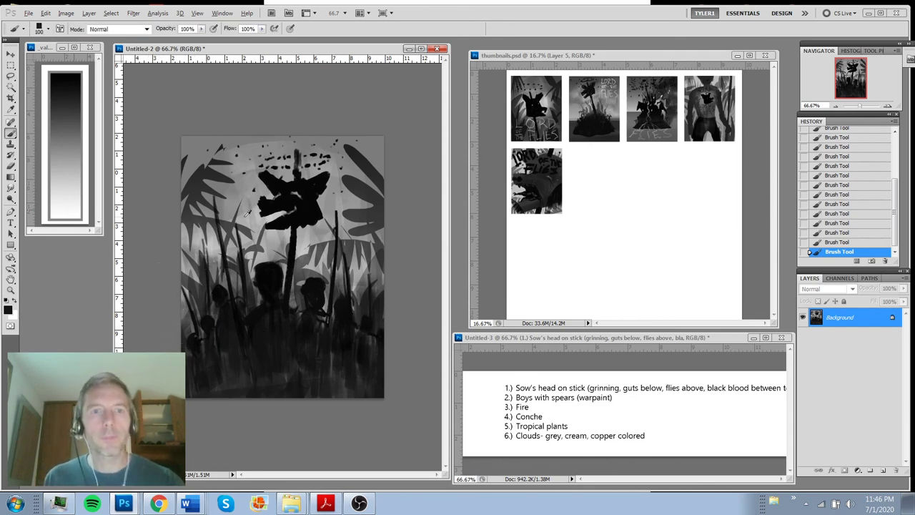
Sample a near-white from the value scale, undo the oversized test stroke and reduce the brush size to 9 px
alt+click(249, 214)
alt+click(69, 179)
drag(230, 309, 245, 352)
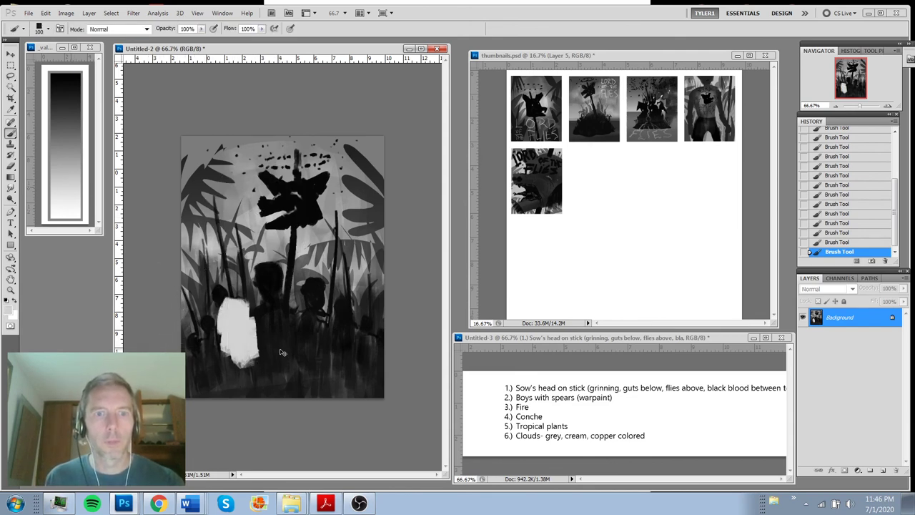
key(ctrl+z)
key(bracketleft)
key(bracketleft)
key(bracketleft)
key(bracketleft)
key(bracketleft)
key(bracketleft)
key(bracketleft)
key(bracketleft)
key(bracketleft)
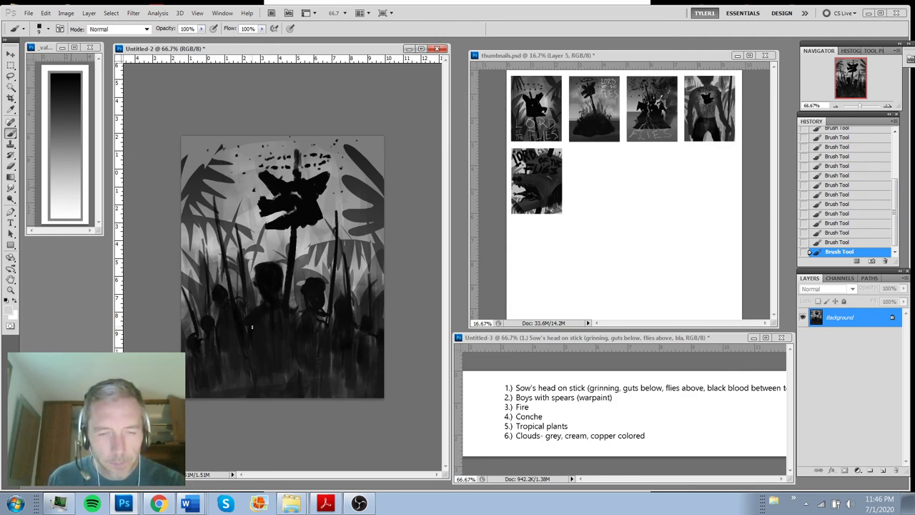
Undo the test stroke, add a new layer and hand-letter "LORD OF THE" in near-white over the lower figures
drag(228, 329, 229, 346)
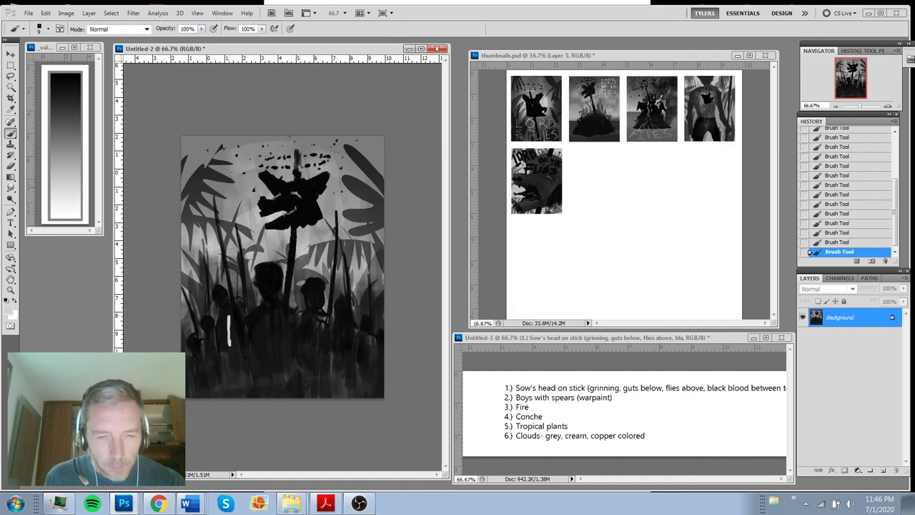
key(ctrl+z)
click(883, 470)
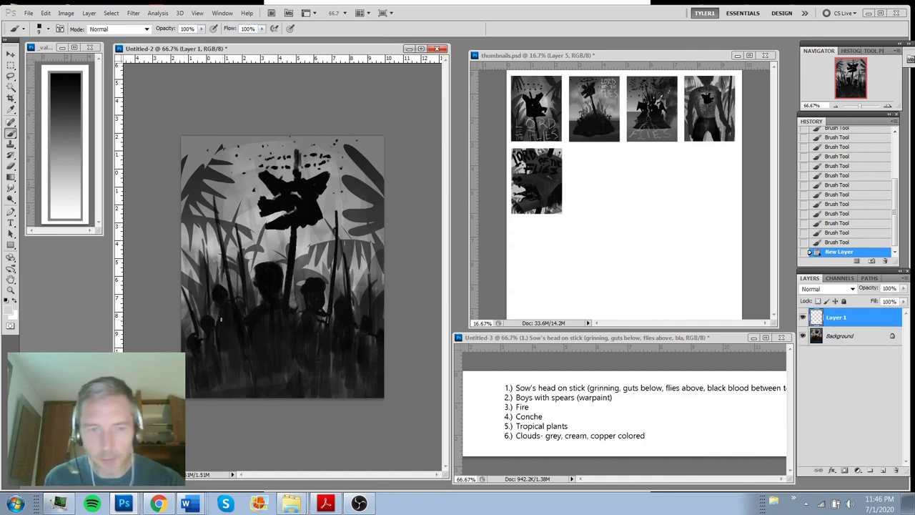
mouse_move(225, 318)
mouse_down()
mouse_move(223, 361)
mouse_move(238, 330)
mouse_move(243, 356)
mouse_move(243, 323)
mouse_move(253, 348)
mouse_move(254, 325)
mouse_move(254, 354)
mouse_move(267, 321)
mouse_move(260, 332)
mouse_move(271, 355)
mouse_move(279, 321)
mouse_move(277, 351)
mouse_up()
mouse_move(297, 316)
mouse_down()
mouse_move(298, 331)
mouse_move(310, 331)
mouse_move(318, 313)
mouse_move(307, 349)
mouse_move(331, 346)
mouse_up()
drag(323, 340, 333, 338)
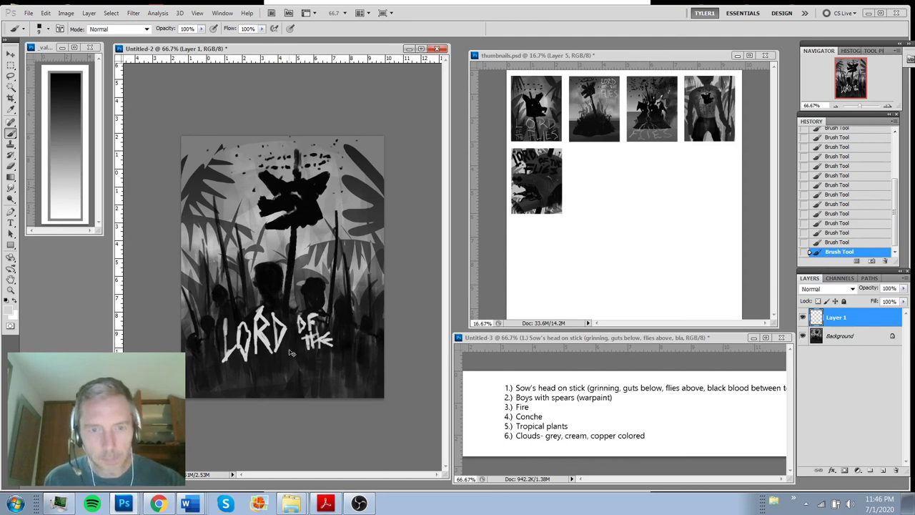
Scale down the "LORD OF THE" lettering and reposition it above the cover's bottom centre
key(ctrl+t)
drag(333, 364, 302, 349)
drag(292, 324, 320, 342)
key(Return)
key(b)
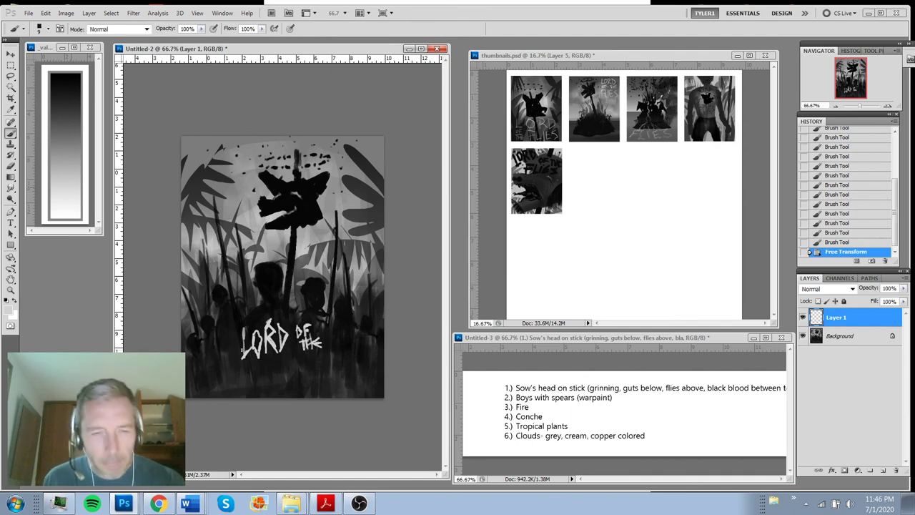
Touch up the L of "LORD" and hand-letter "FLIES" beneath it in near-white
drag(243, 326, 246, 356)
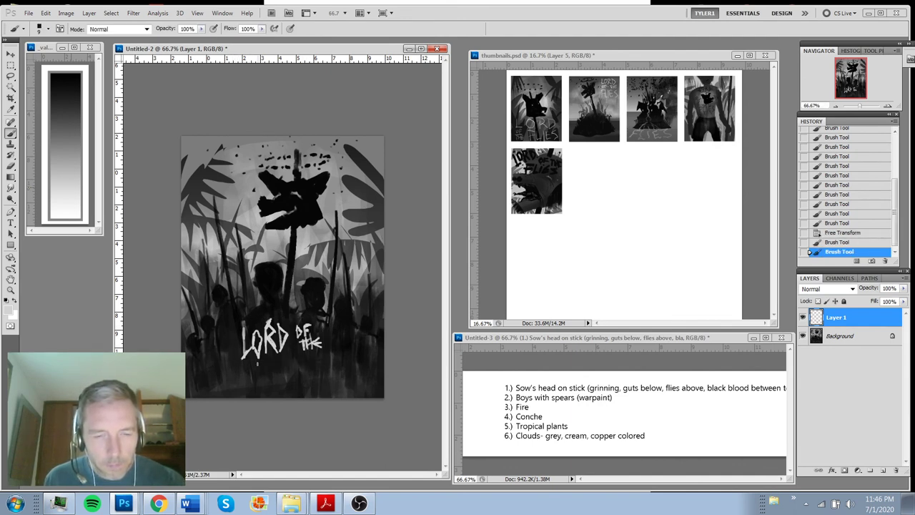
mouse_move(260, 367)
mouse_down()
mouse_move(281, 355)
mouse_move(271, 369)
mouse_move(281, 387)
mouse_move(301, 366)
mouse_move(313, 382)
mouse_move(318, 361)
mouse_move(320, 378)
mouse_up()
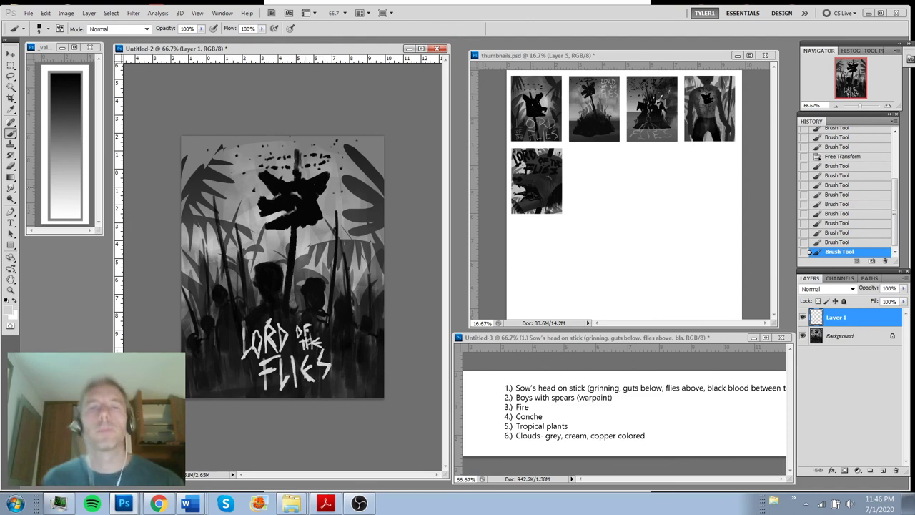
key(alt)
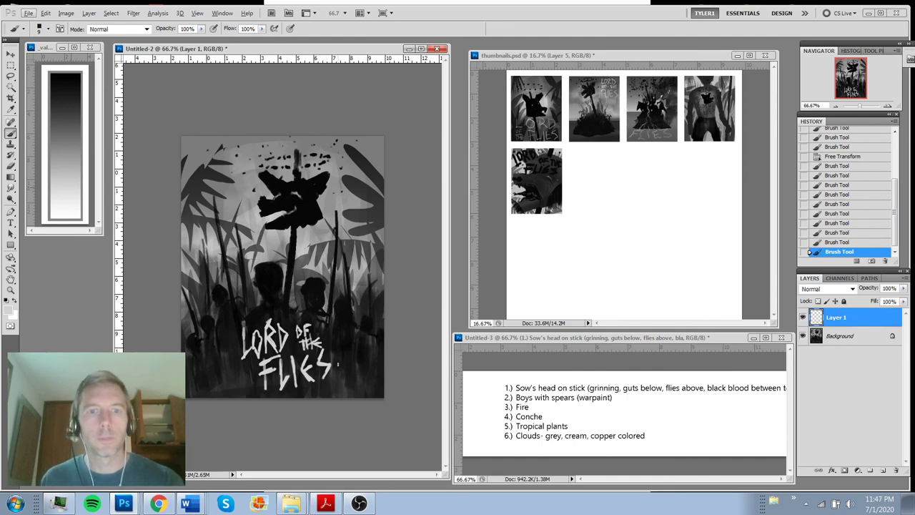
Try framing the title with light, near-vertical strokes on both sides, and undo them
drag(341, 399, 340, 337)
drag(236, 367, 239, 398)
drag(338, 364, 350, 397)
key(ctrl+alt+z)
key(ctrl+alt+z)
key(ctrl+alt+z)
key(ctrl+alt+z)
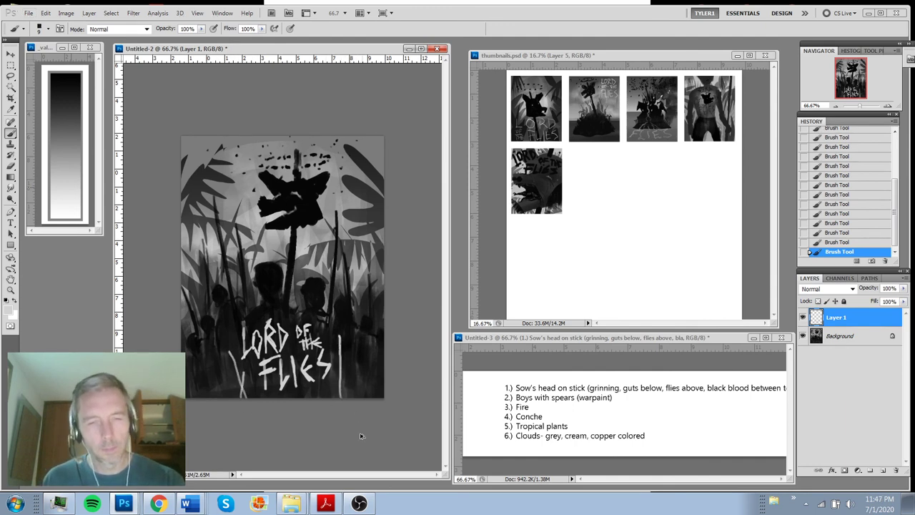
Scale the whole title lettering down slightly with Free Transform
key(ctrl+t)
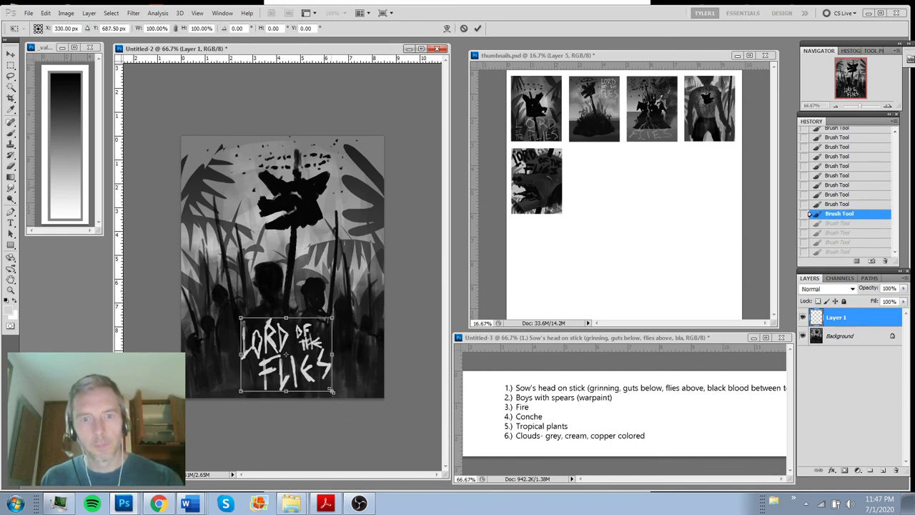
drag(332, 391, 314, 375)
key(Return)
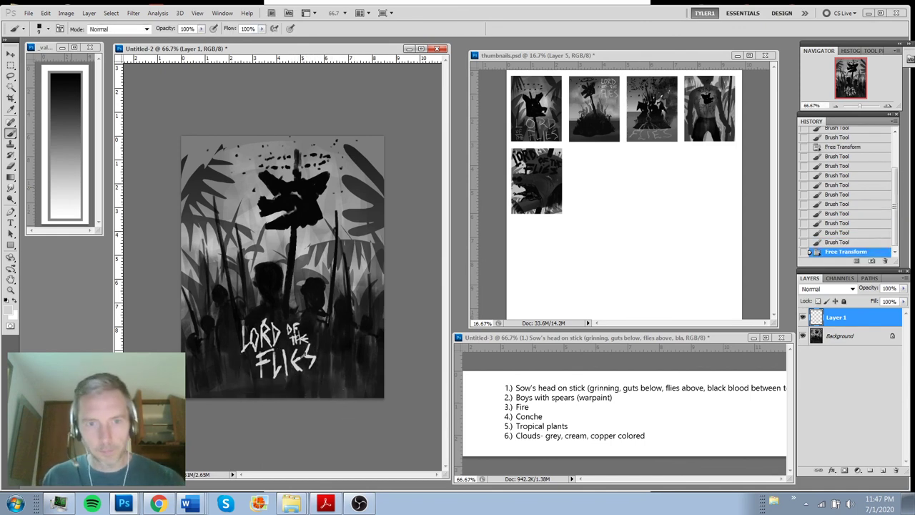
Paint small placeholder marks for an author line beneath "FLIES", and undo the heavier strokes
click(178, 255)
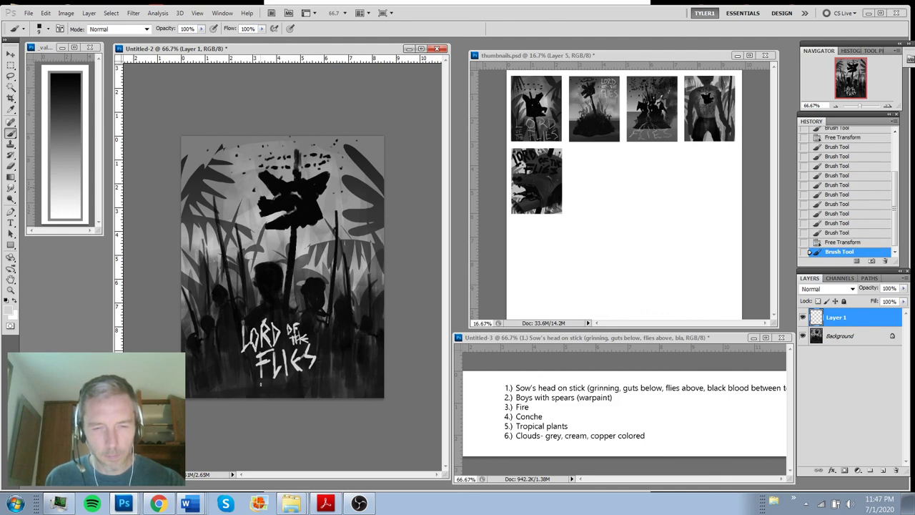
drag(249, 387, 269, 383)
drag(272, 384, 285, 379)
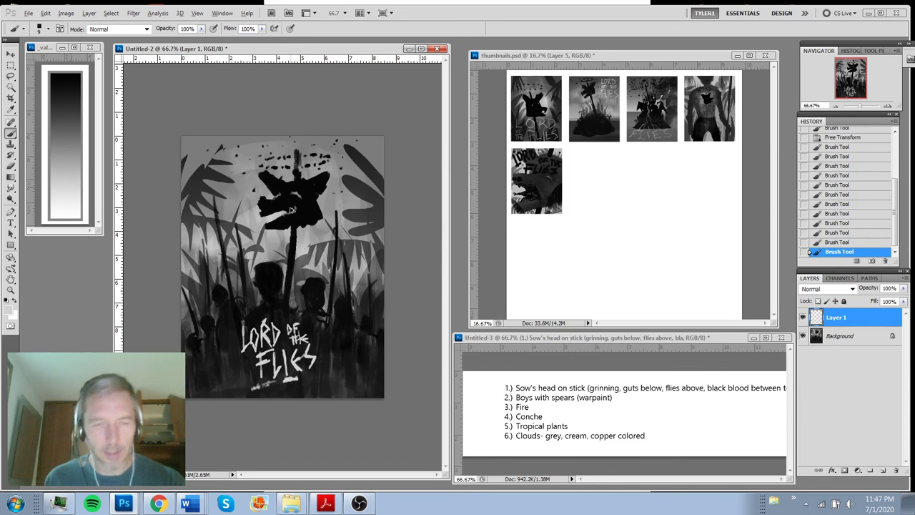
key(ctrl+alt+z)
key(ctrl+alt+z)
key(ctrl+alt+z)
key(ctrl+alt+z)
key(ctrl+alt+z)
key(ctrl+alt+z)
Extend the placeholder author line beneath the title with short near-white strokes and check the cover at 25%
click(277, 388)
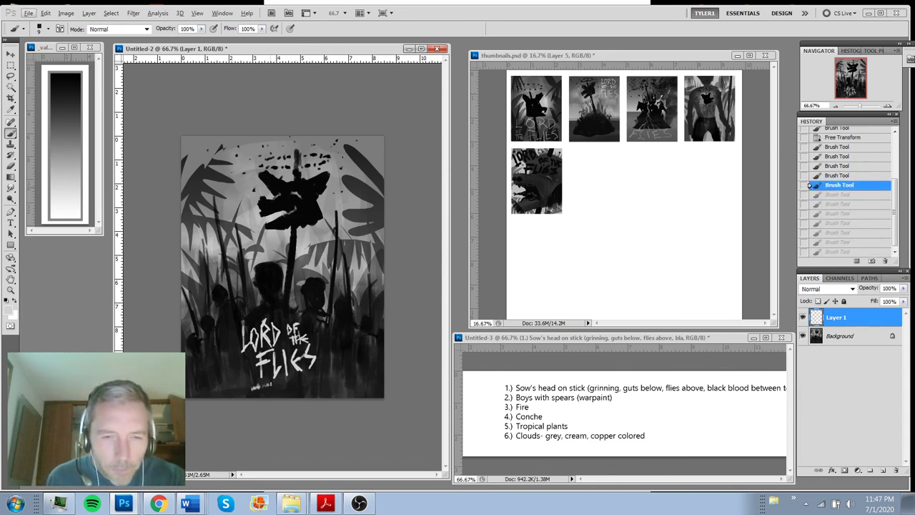
drag(301, 380, 325, 372)
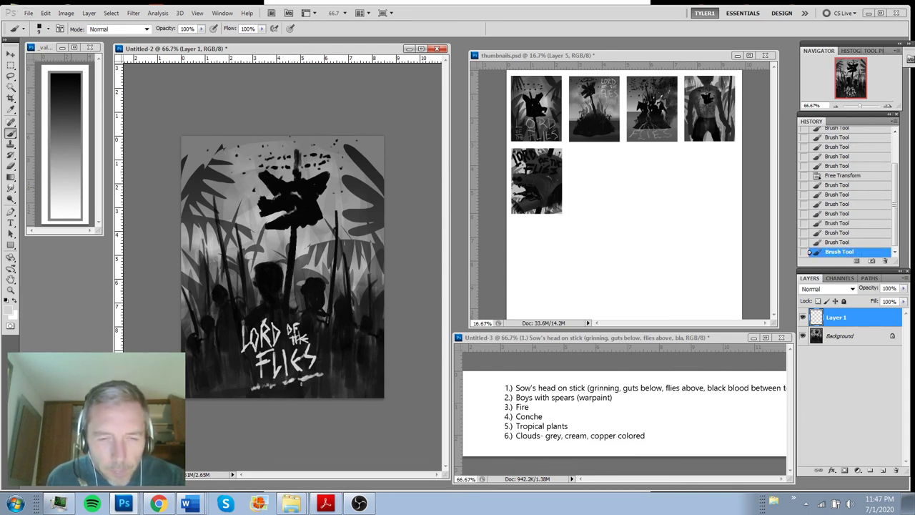
key(ctrl+minus)
key(ctrl+minus)
key(ctrl+minus)
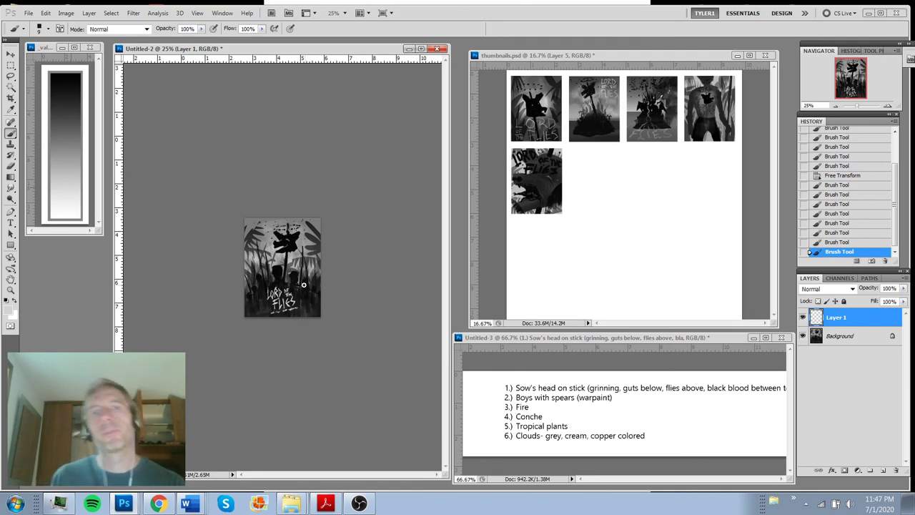
Merge the lettering into the background and copy the cover into thumbnails.psd beside the fifth design
key(ctrl+plus)
shift+click(844, 334)
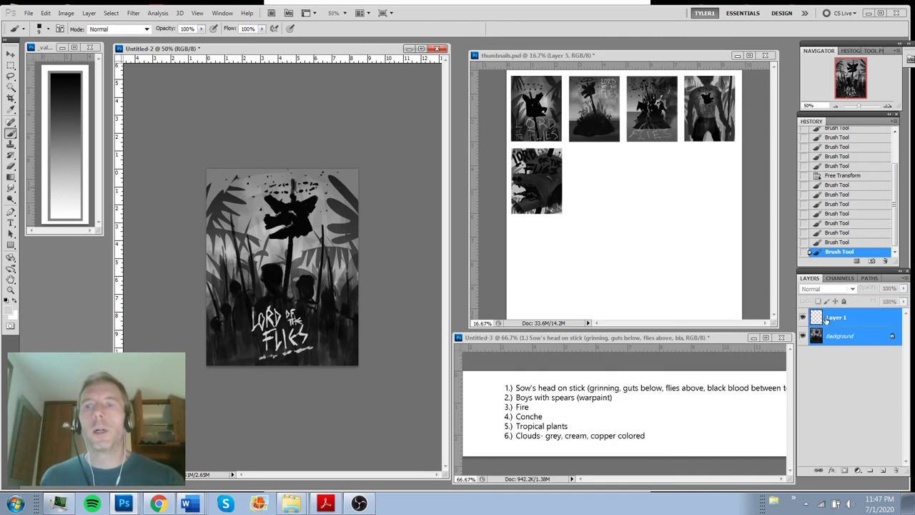
key(ctrl+e)
key(v)
drag(299, 259, 609, 199)
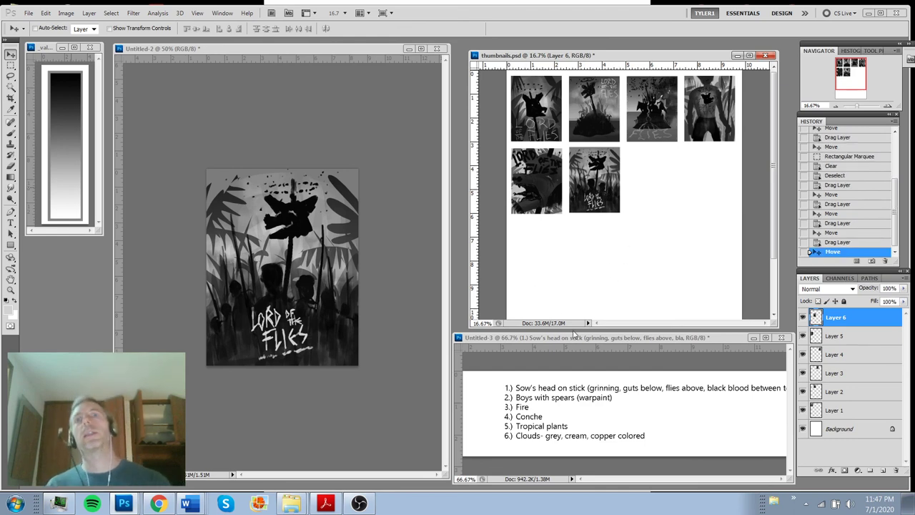
Enlarge the thumbnails.psd window and frame the cover designs at 25%
ctrl+click(646, 176)
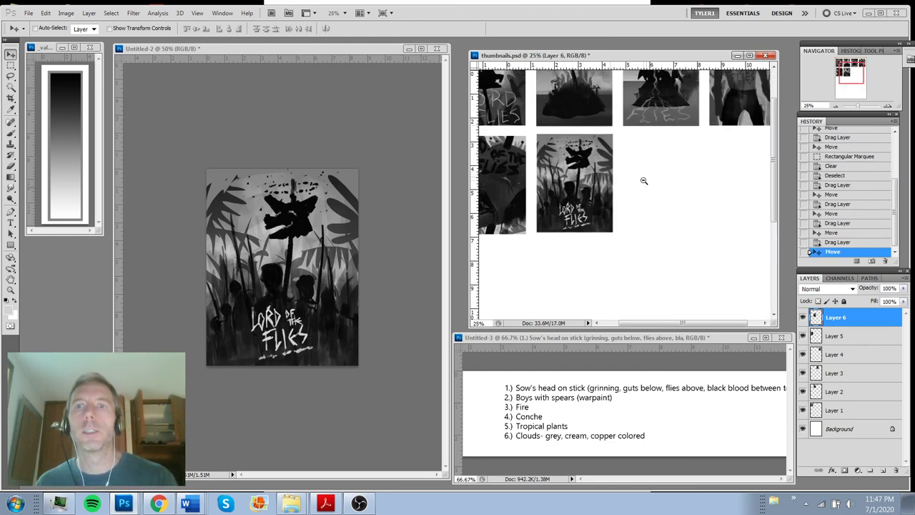
ctrl+alt+click(644, 180)
ctrl+click(626, 170)
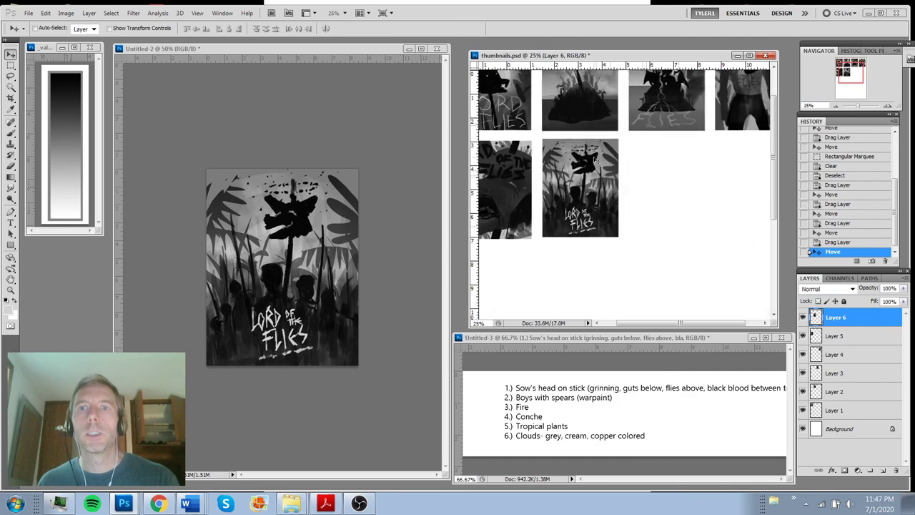
double_click(509, 54)
drag(508, 50, 506, 50)
drag(701, 320, 797, 435)
drag(640, 167, 667, 313)
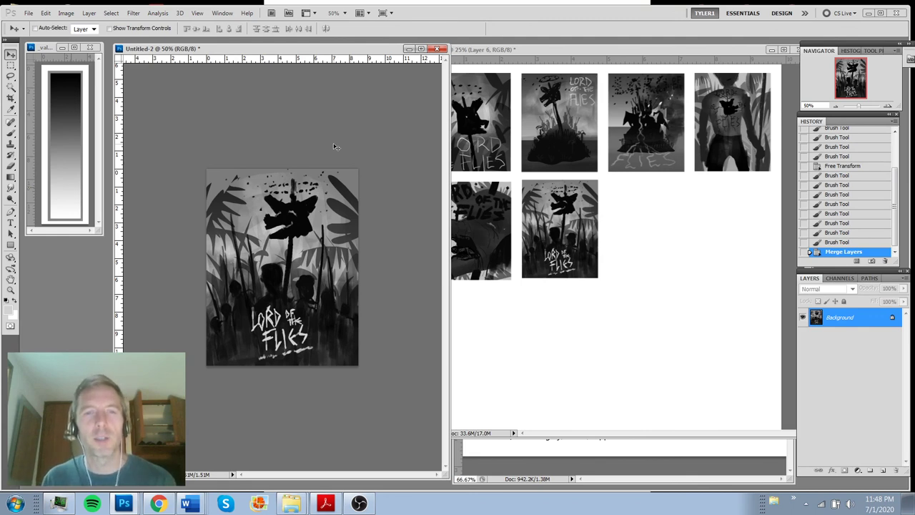
key(ctrl+plus)
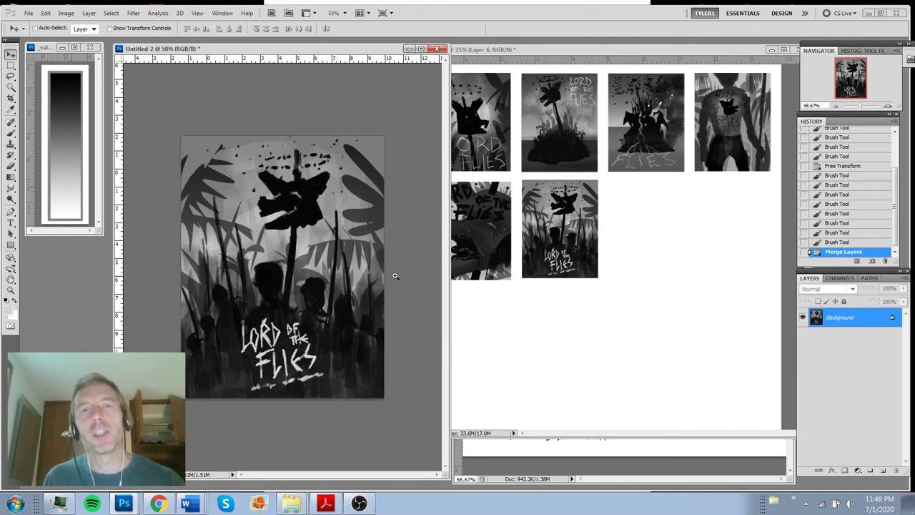
click(648, 312)
click(280, 226)
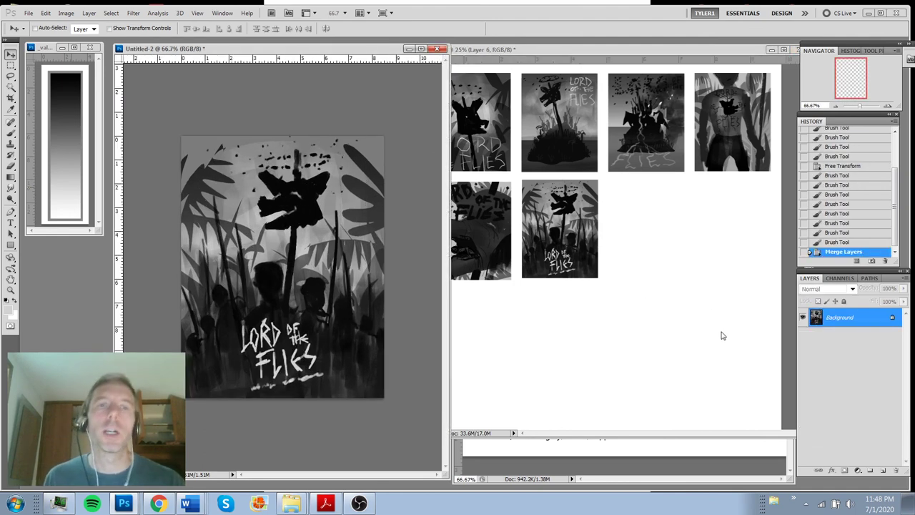
key(ctrl+minus)
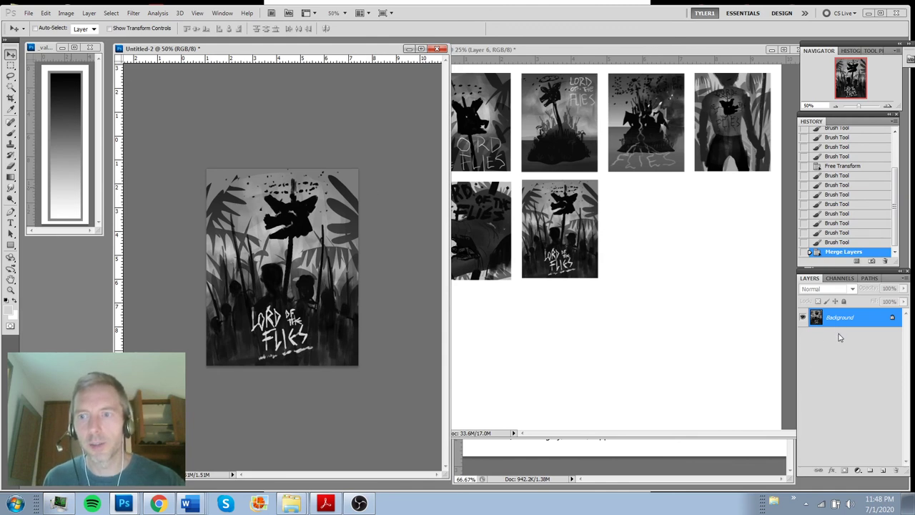
Undo and redo the merge of the sixth design's layers, and blank the canvas to white with Levels
key(ctrl+z)
shift+click(846, 338)
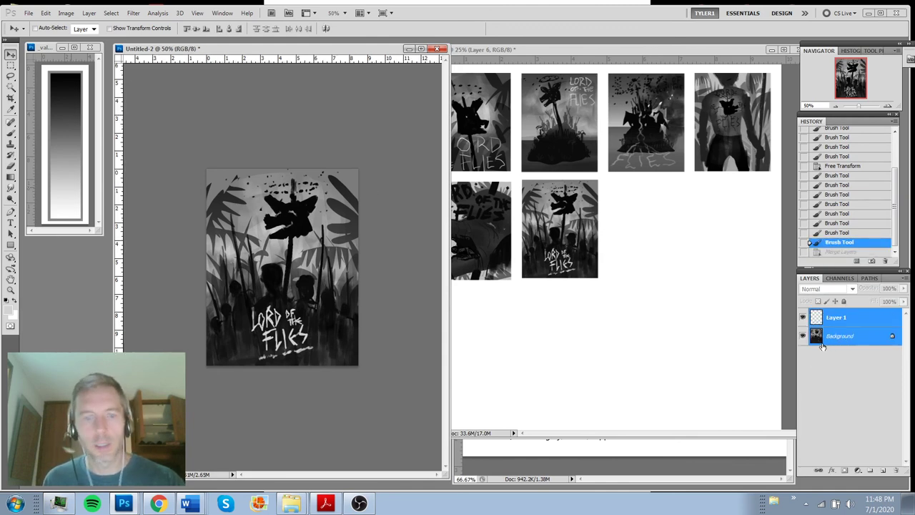
key(ctrl+e)
key(ctrl+l)
drag(651, 373, 774, 373)
click(806, 244)
Sample a mid grey from the value scale and lay a vertical gradient over the blank canvas
drag(300, 380, 313, 475)
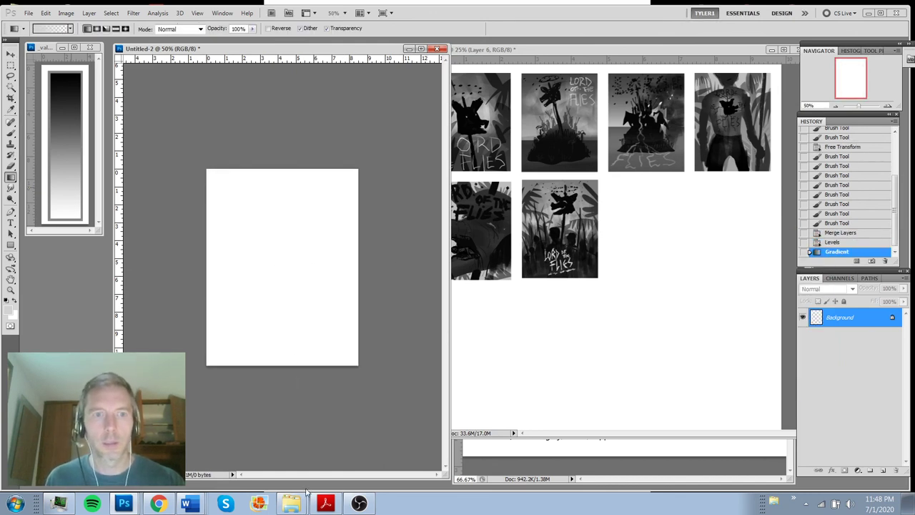
alt+click(76, 148)
alt+click(73, 141)
drag(304, 326, 309, 461)
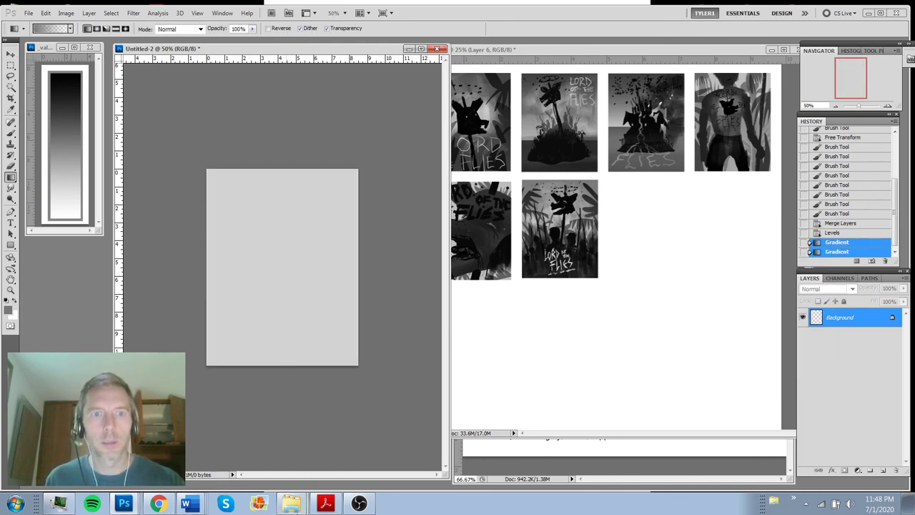
Add a new layer above the gray background and shrink the thumbnails.psd window to uncover the notes document
click(884, 470)
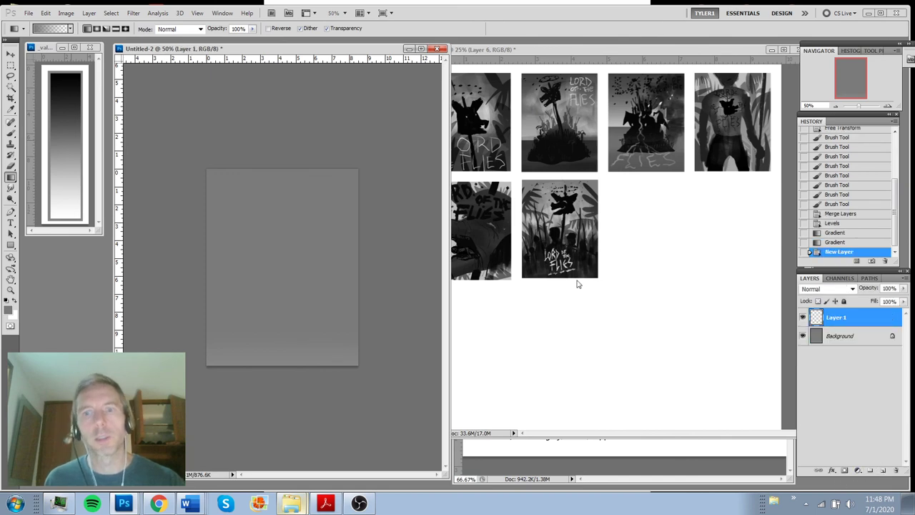
click(626, 425)
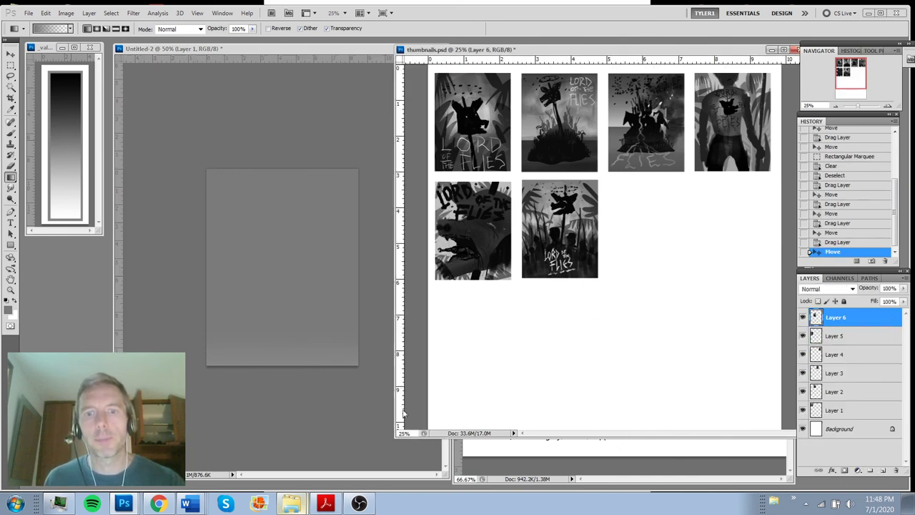
click(395, 441)
click(460, 397)
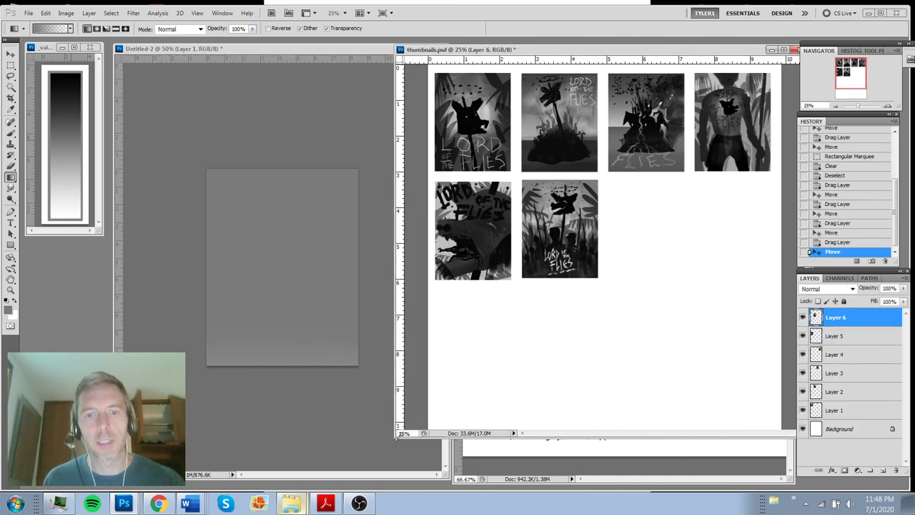
drag(395, 436, 464, 321)
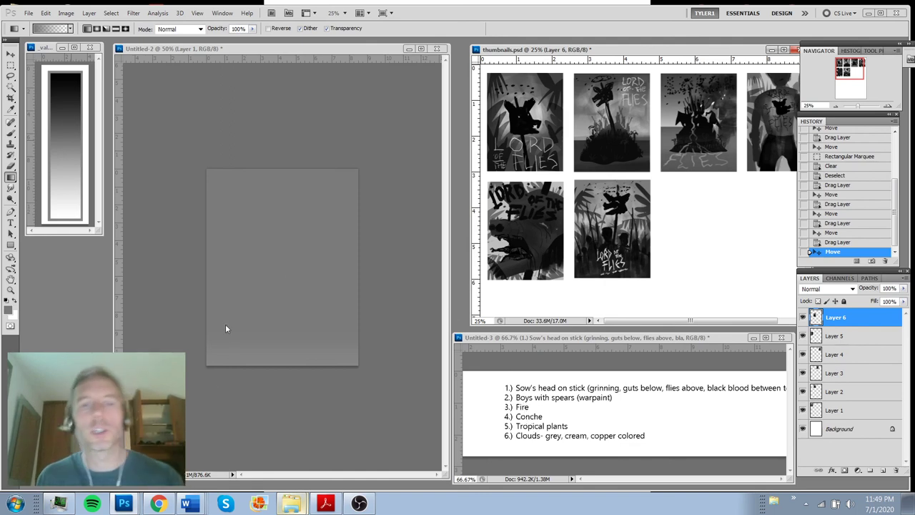
Sample near-black from the value scale and brush a rough conch shell outline in the middle of the gray canvas
key(b)
click(270, 300)
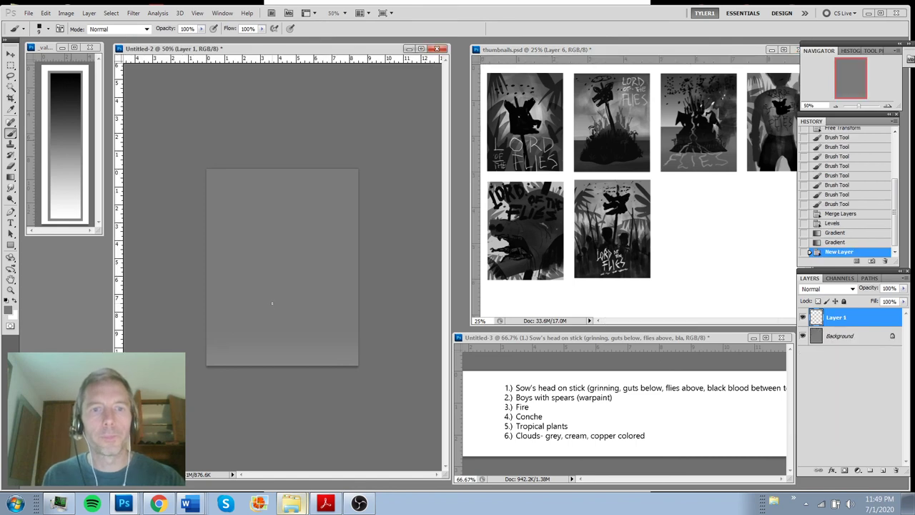
click(278, 237)
alt+click(73, 85)
mouse_move(272, 303)
mouse_down()
mouse_move(277, 216)
mouse_move(304, 300)
mouse_move(280, 315)
mouse_up()
drag(275, 241, 277, 221)
mouse_move(273, 293)
mouse_down()
mouse_move(284, 202)
mouse_move(314, 245)
mouse_move(275, 239)
mouse_up()
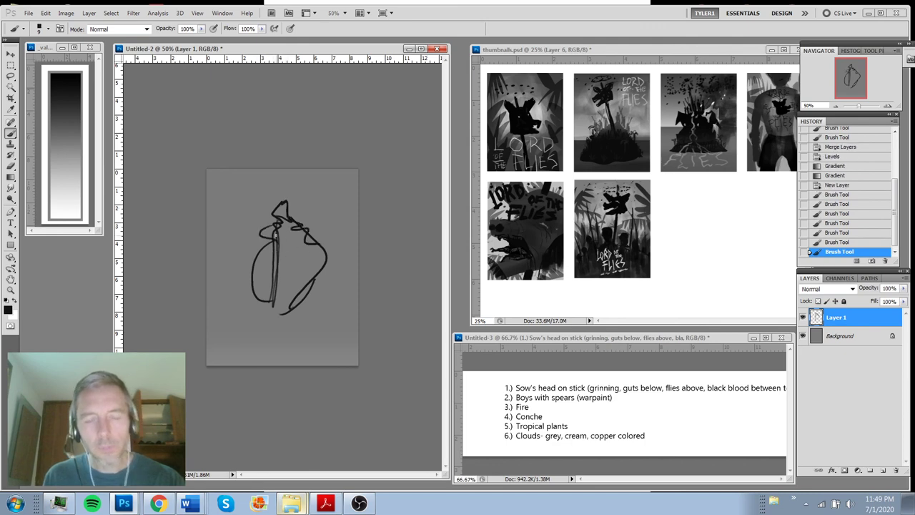
Extend the conch outline down to a pointed tip and thicken it with contour strokes along both sides
drag(271, 275, 267, 340)
mouse_move(325, 277)
mouse_down()
mouse_move(271, 294)
mouse_move(276, 333)
mouse_up()
mouse_move(270, 278)
mouse_down()
mouse_move(268, 301)
mouse_move(300, 307)
mouse_up()
drag(300, 230, 300, 290)
drag(305, 235, 313, 273)
mouse_move(282, 224)
mouse_down()
mouse_move(272, 285)
mouse_move(268, 266)
mouse_move(268, 316)
mouse_up()
drag(272, 243, 251, 280)
drag(270, 238, 261, 308)
drag(268, 277, 269, 318)
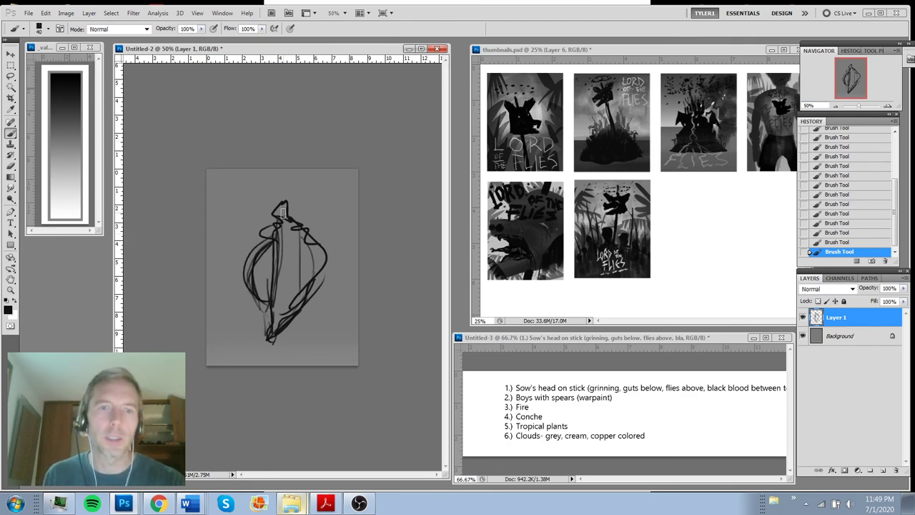
Shade the body of the conch with broad dark strokes using a larger brush
mouse_move(283, 212)
mouse_down()
mouse_move(275, 271)
mouse_move(267, 246)
mouse_move(270, 234)
mouse_move(266, 292)
mouse_move(282, 292)
mouse_move(272, 316)
mouse_move(298, 262)
mouse_move(316, 263)
mouse_move(283, 323)
mouse_move(274, 234)
mouse_move(265, 292)
mouse_move(275, 234)
mouse_move(266, 280)
mouse_up()
key(bracketright)
alt+click(272, 250)
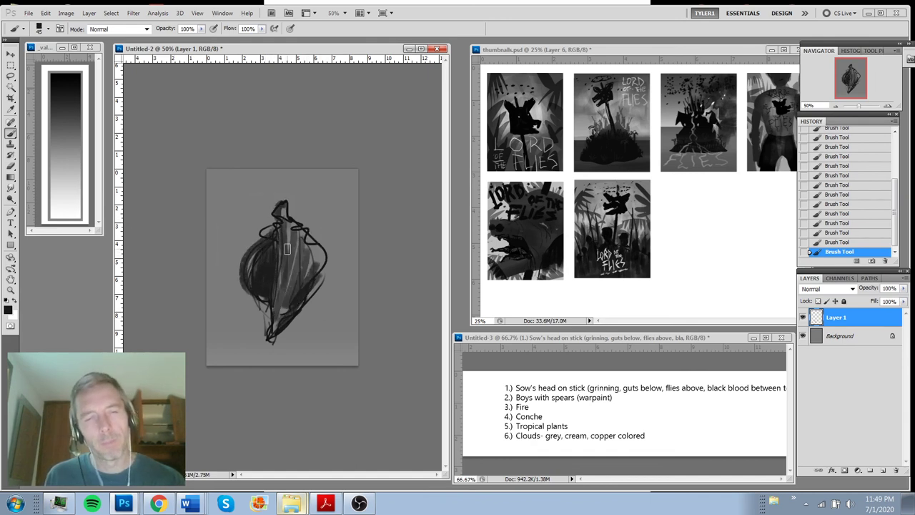
Paint light gray highlights on the conch's spire and central ridge, softening them with a sampled mid-gray
alt+click(80, 186)
drag(286, 204, 284, 222)
drag(277, 233, 278, 248)
drag(276, 285, 273, 302)
mouse_move(299, 233)
mouse_down()
mouse_move(284, 279)
mouse_move(284, 236)
mouse_up()
key(ctrl+alt+z)
key(ctrl+alt+z)
alt+click(282, 249)
mouse_move(294, 229)
mouse_down()
mouse_move(296, 246)
mouse_move(316, 262)
mouse_move(303, 243)
mouse_move(248, 279)
mouse_up()
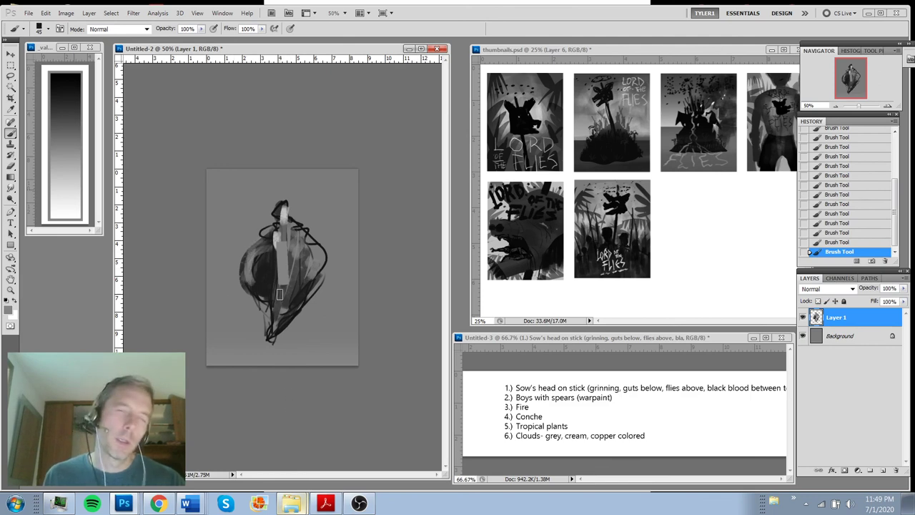
Blend dark and mid-gray strokes over the conch's ridge and both sides to build up its form
alt+click(299, 268)
drag(256, 248, 253, 278)
drag(288, 250, 287, 279)
drag(289, 221, 287, 267)
mouse_move(283, 212)
mouse_down()
mouse_move(282, 242)
mouse_move(312, 260)
mouse_up()
drag(318, 256, 308, 279)
drag(293, 229, 296, 268)
drag(285, 221, 283, 273)
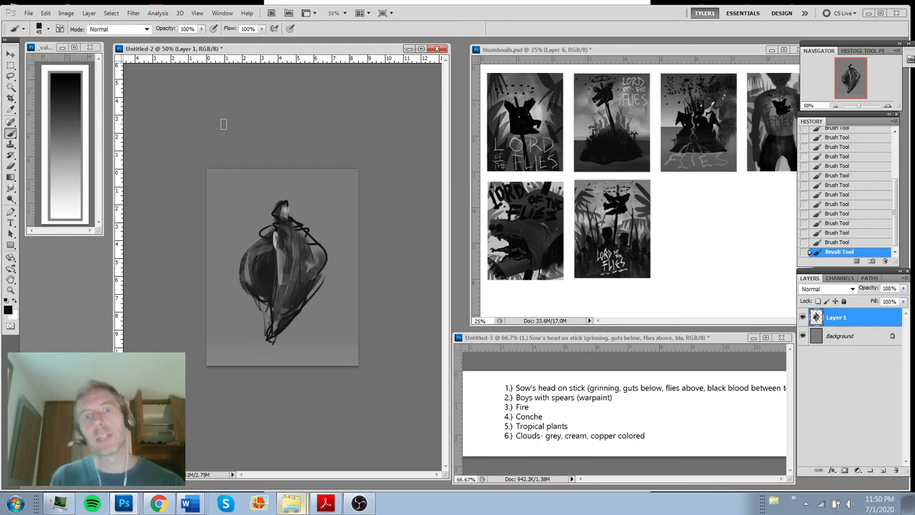
mouse_move(289, 229)
mouse_down()
mouse_move(276, 325)
mouse_move(291, 231)
mouse_move(299, 230)
mouse_move(321, 274)
mouse_up()
drag(275, 252, 269, 312)
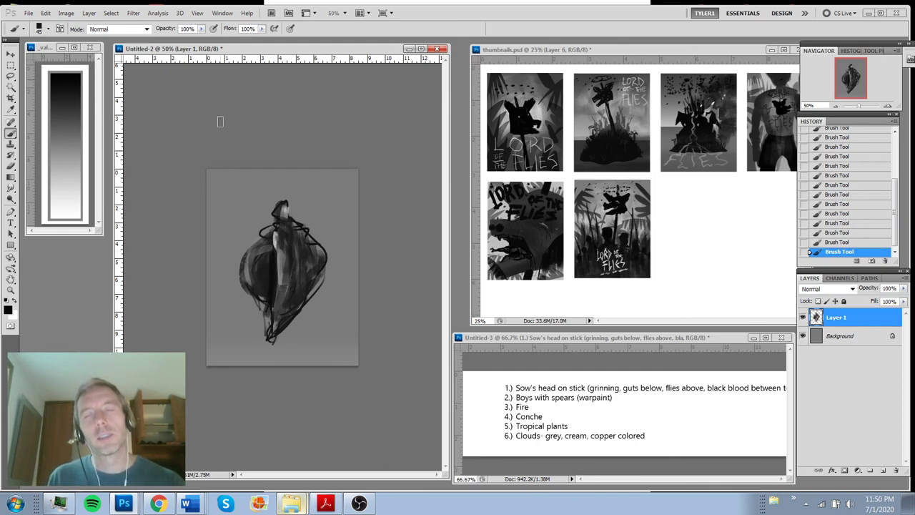
Lasso the conch's spire, rotate it slightly and move it up away from the body
key(l)
mouse_move(293, 240)
mouse_down()
mouse_move(265, 207)
mouse_move(306, 223)
mouse_move(292, 241)
mouse_move(326, 207)
mouse_move(286, 207)
mouse_move(286, 218)
mouse_up()
key(ctrl+t)
key(Return)
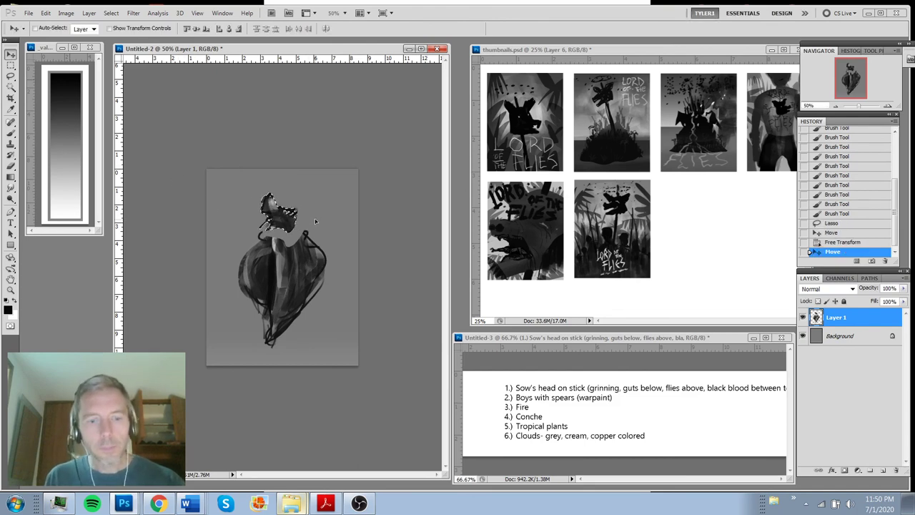
key(ctrl+d)
Lasso the conch's right and left shoulders in turn and move each one outward as a broken fragment
key(l)
mouse_move(304, 266)
mouse_down()
mouse_move(310, 228)
mouse_move(326, 251)
mouse_up()
key(v)
key(ctrl+d)
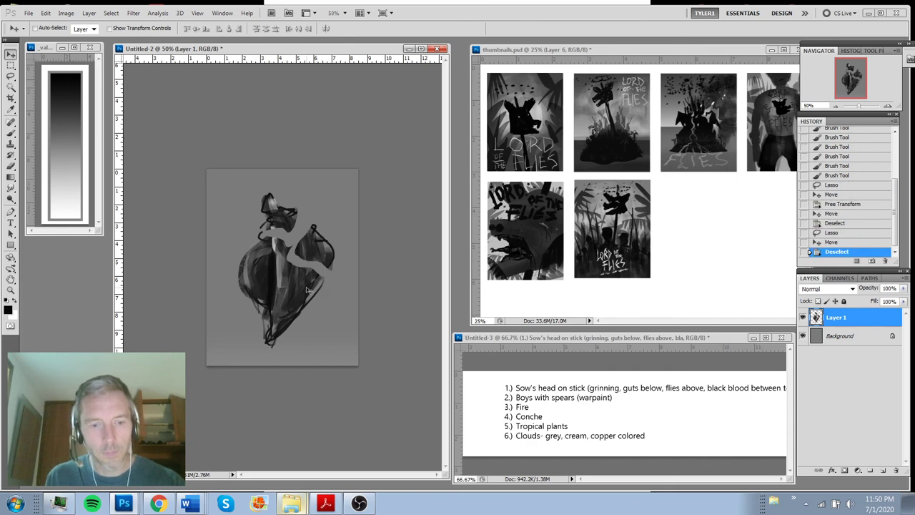
key(l)
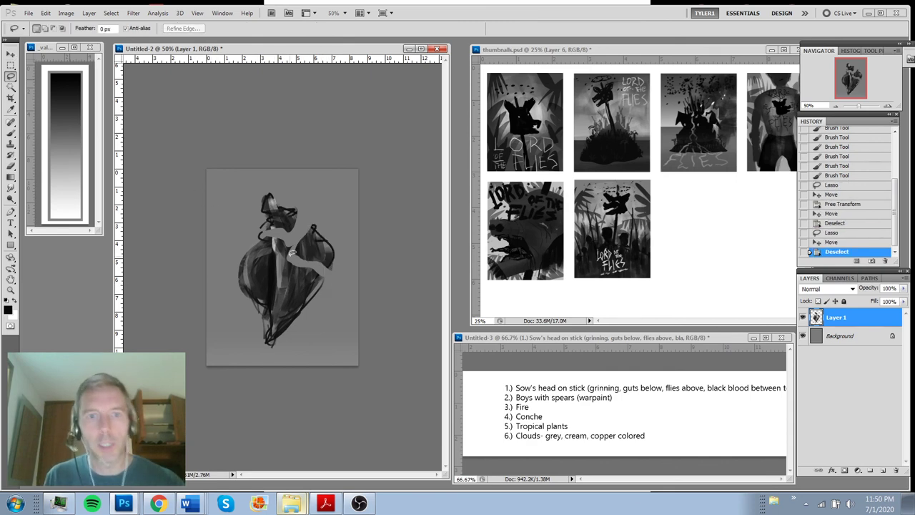
drag(291, 253, 252, 263)
mouse_move(265, 231)
mouse_down()
mouse_move(295, 246)
mouse_move(291, 253)
mouse_move(251, 251)
mouse_up()
key(v)
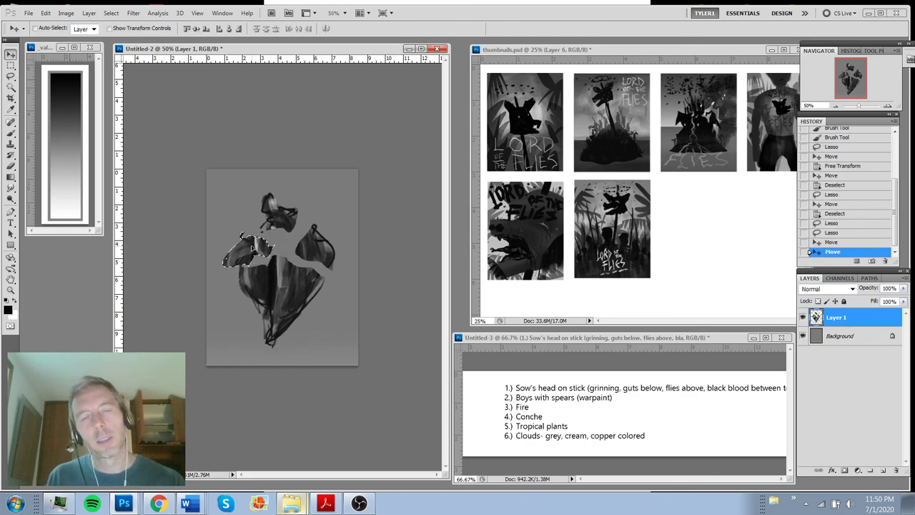
key(ctrl+d)
Lasso and shift the conch's center and lower-right pieces so that cracks separate them from the body
key(l)
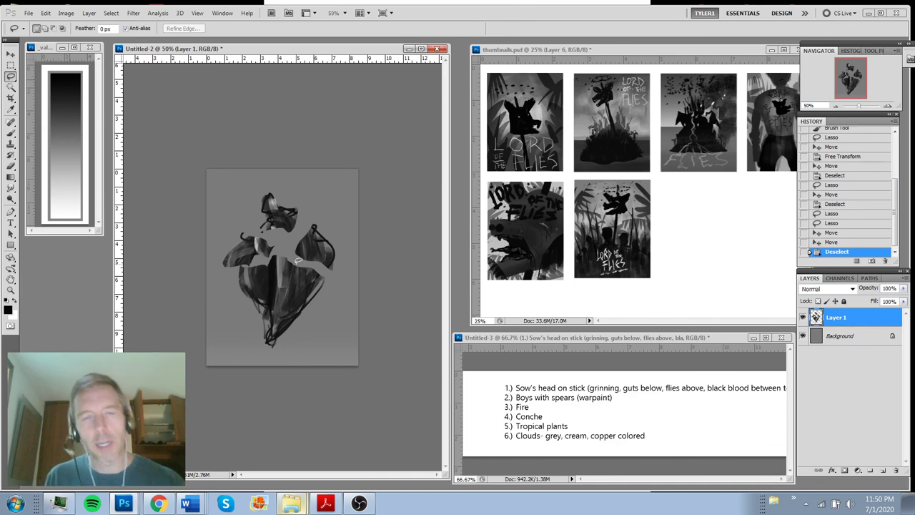
drag(293, 252, 289, 285)
key(v)
key(ctrl+d)
key(l)
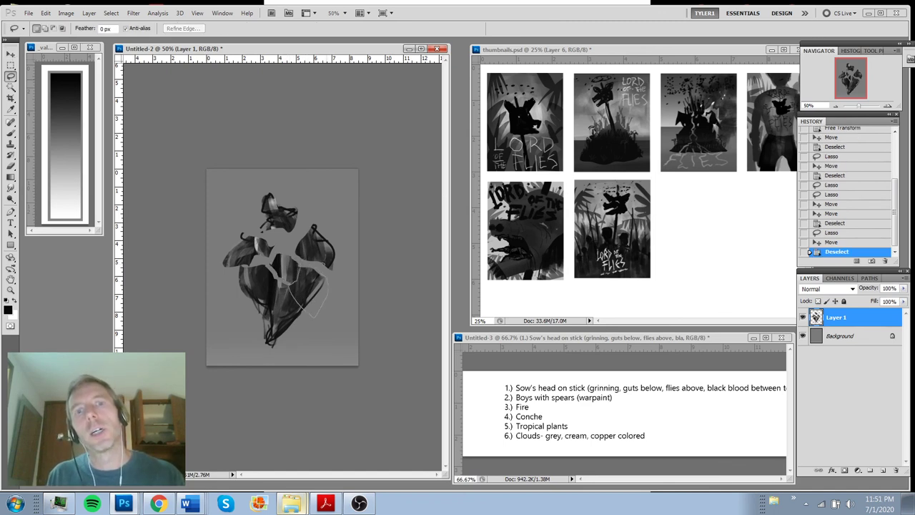
mouse_move(322, 266)
mouse_down()
mouse_move(301, 271)
mouse_move(325, 289)
mouse_up()
key(v)
key(ctrl+d)
Break off the fragment beside the conch's lower tip and the lower-left side piece, moving each outward
key(l)
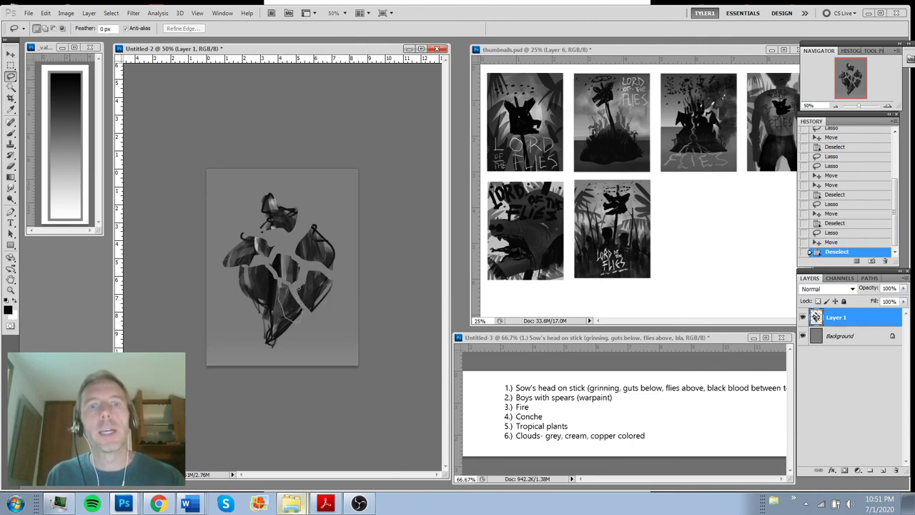
mouse_move(292, 280)
mouse_down()
mouse_move(306, 314)
mouse_move(286, 295)
mouse_move(298, 318)
mouse_up()
key(v)
key(l)
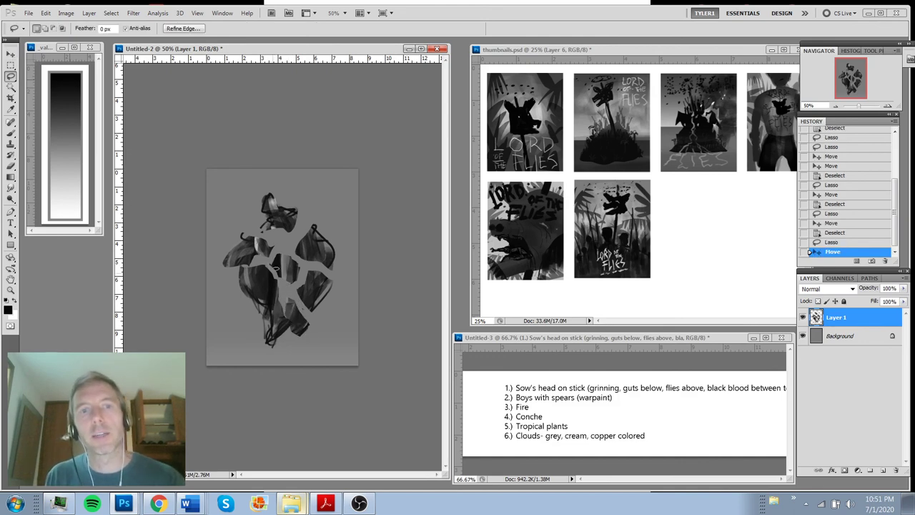
drag(246, 263, 250, 286)
key(v)
key(ctrl+d)
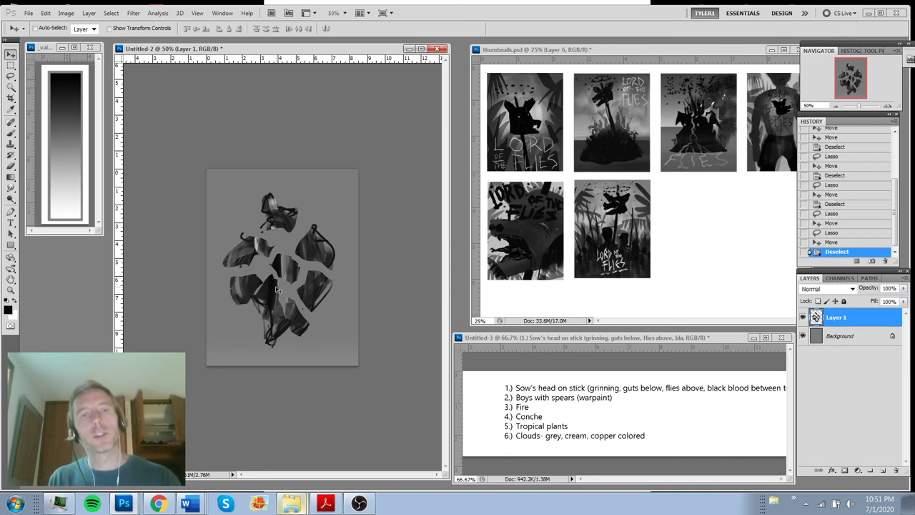
Lasso the dark fragment left of the conch's center and shift it slightly away from its neighbors
key(l)
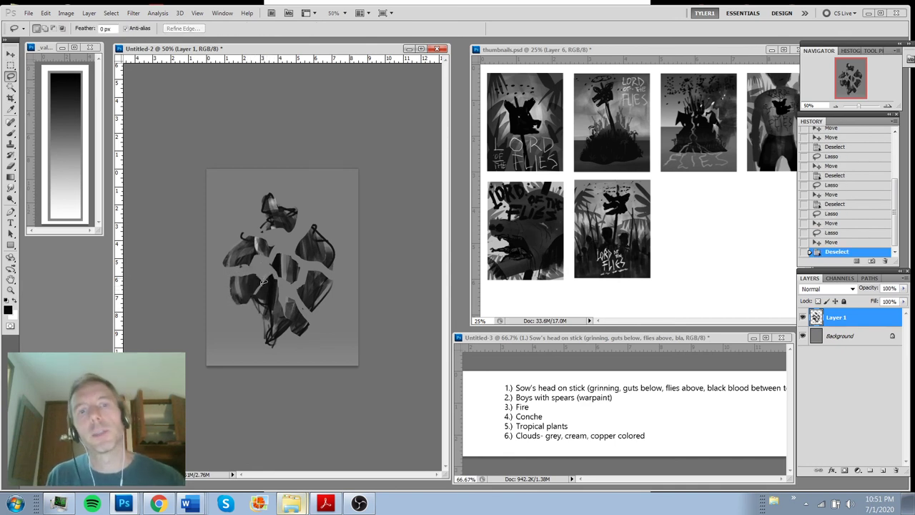
mouse_move(273, 313)
mouse_down()
mouse_move(273, 277)
mouse_move(261, 318)
mouse_move(271, 299)
mouse_up()
key(v)
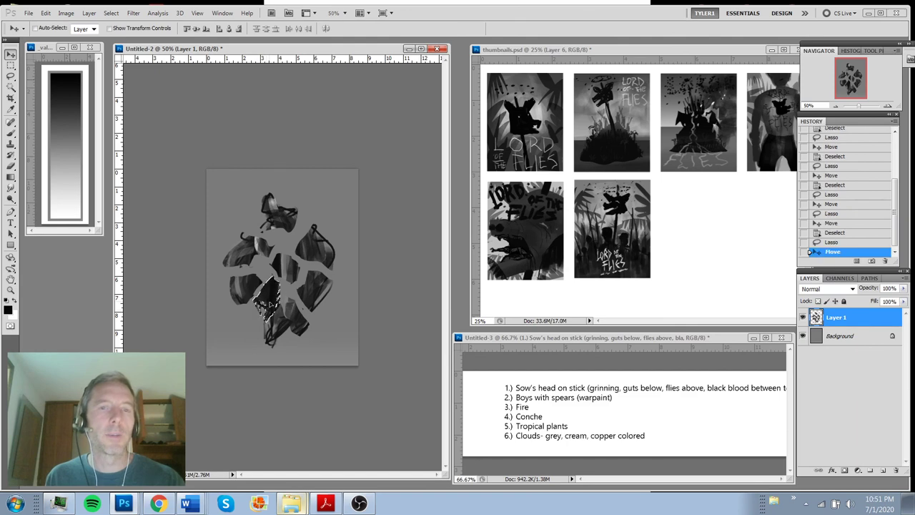
key(l)
key(ctrl+d)
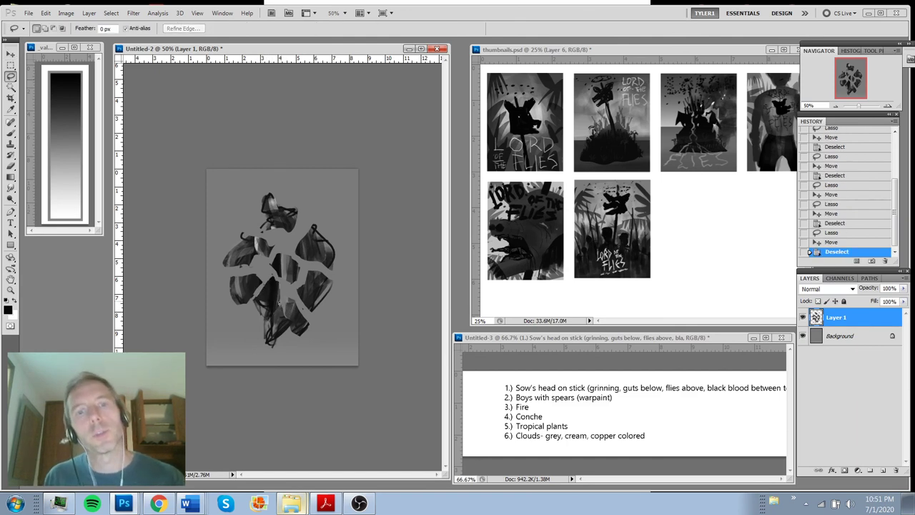
Break a small chip off the top of the conch's lower-right fragment and move it toward the center
drag(293, 327, 281, 305)
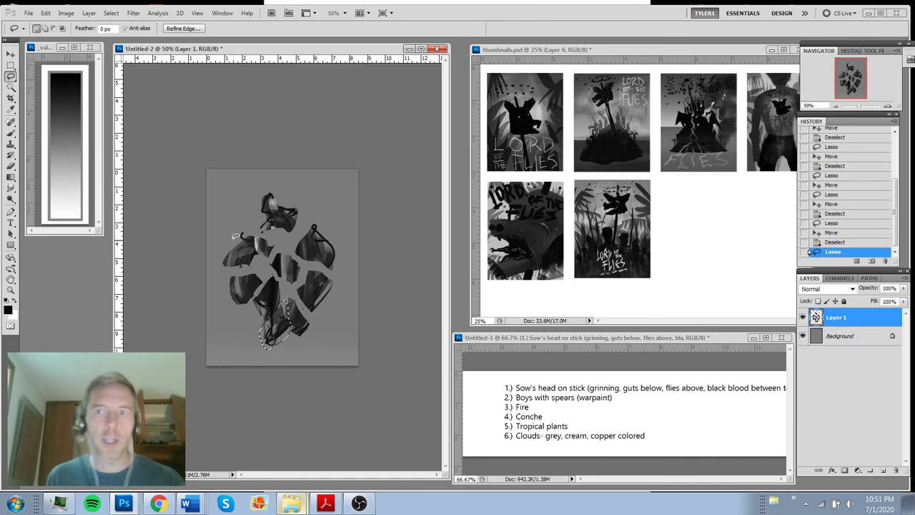
key(ctrl+d)
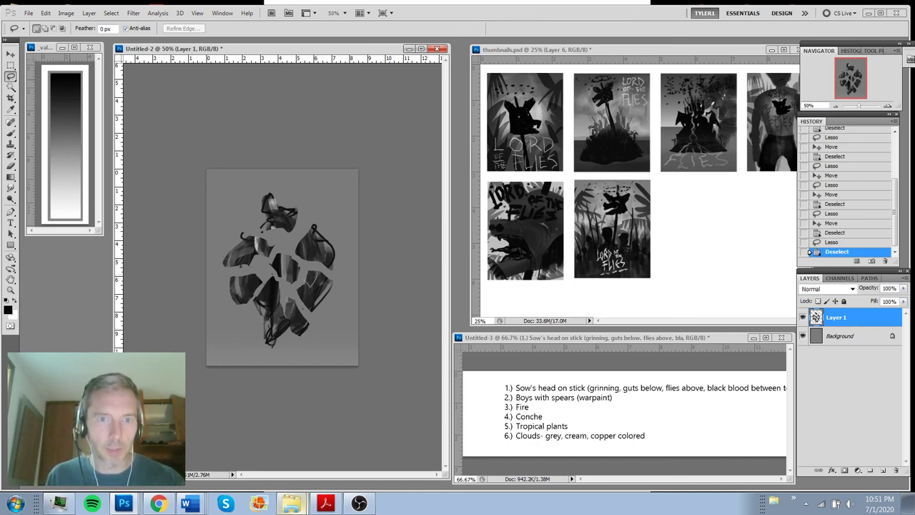
drag(318, 272, 309, 278)
key(v)
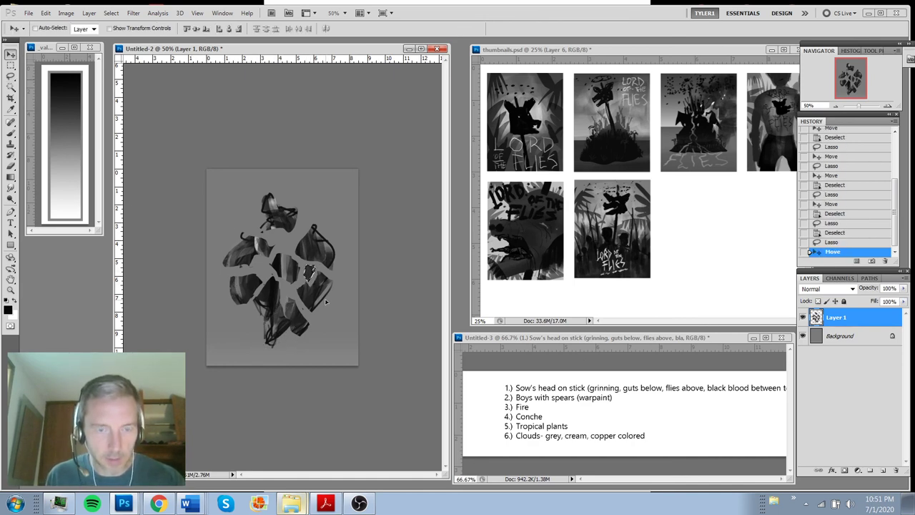
key(ctrl+d)
Break small chips off the spire and the left shoulder fragment, moving them up-right and outward to the left
key(l)
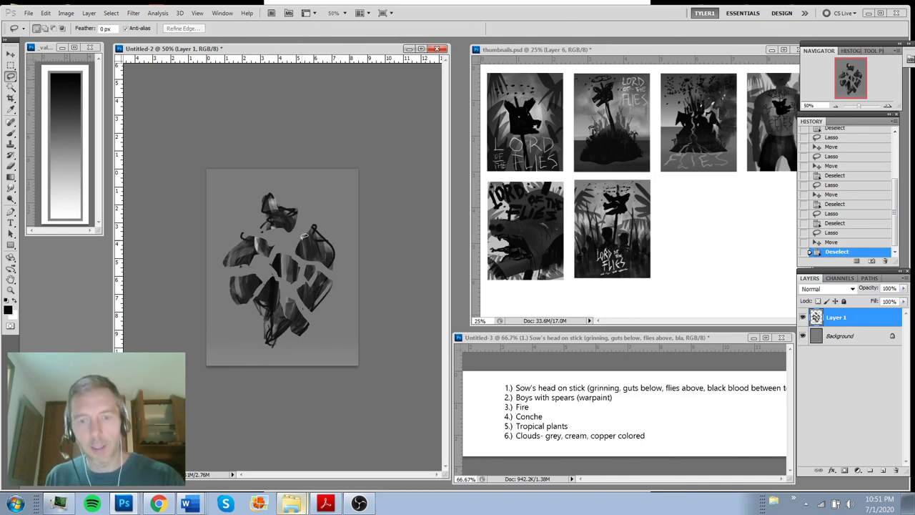
drag(289, 214, 301, 200)
key(v)
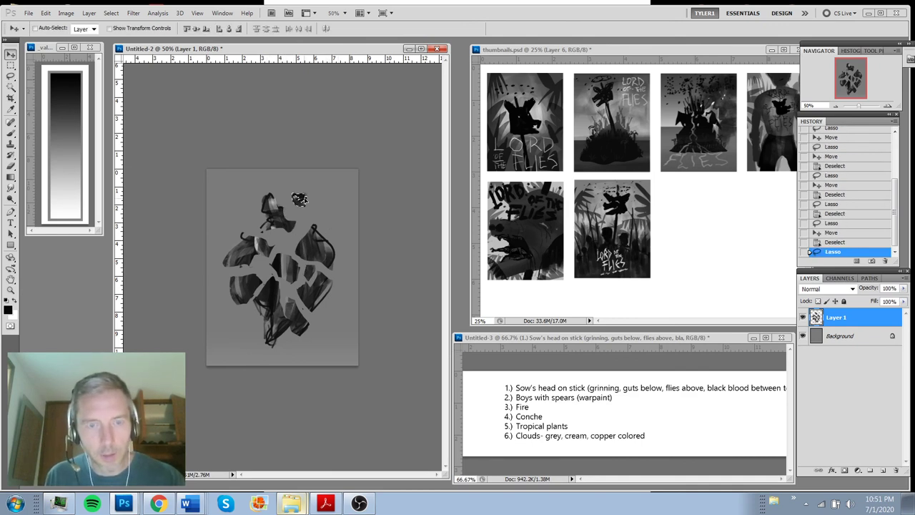
key(ctrl+d)
key(l)
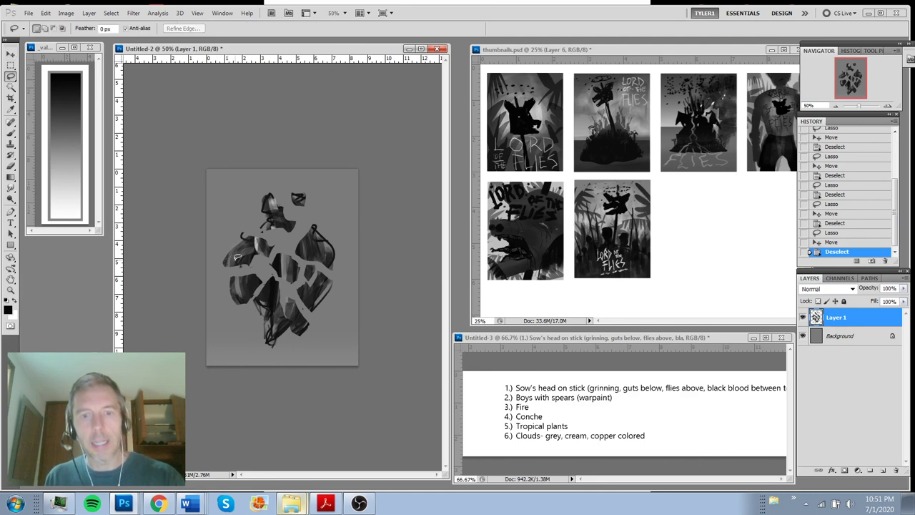
drag(235, 253, 225, 249)
key(v)
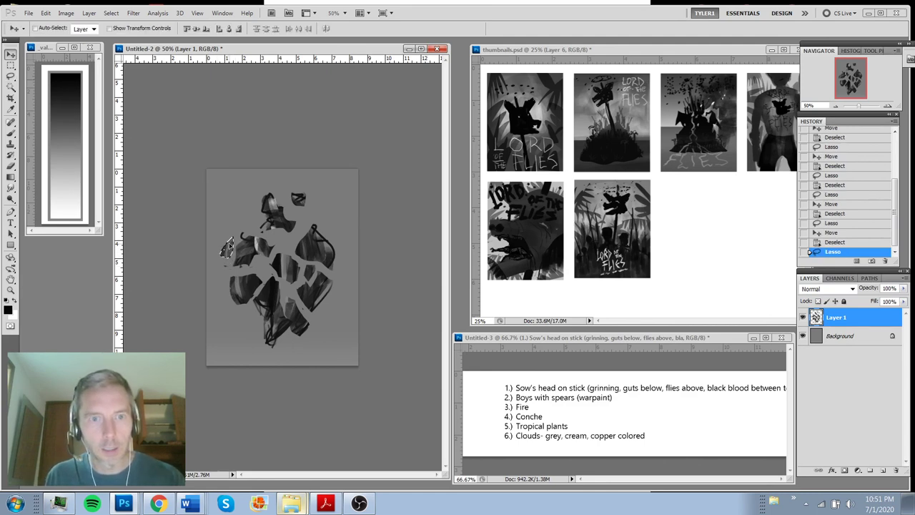
key(ctrl+d)
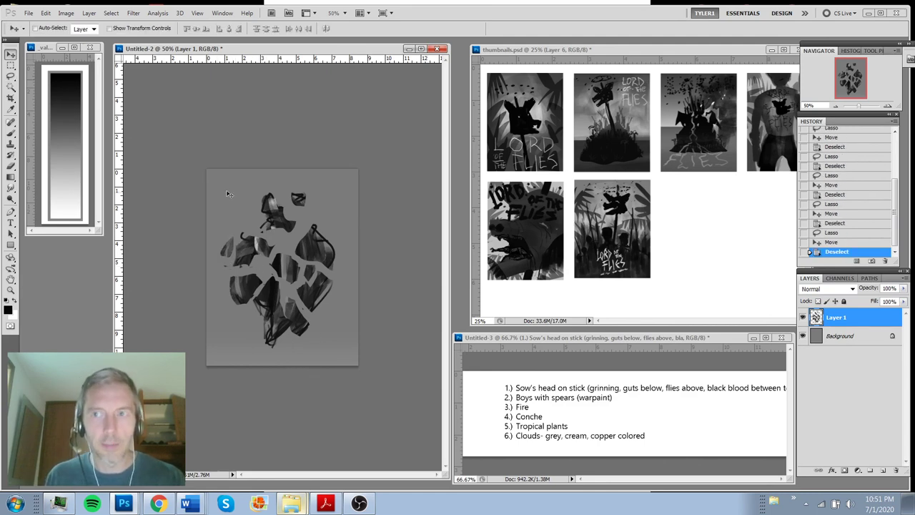
Break the conch's bottom tip and a small chip beside it away from the body, moving both downward
key(l)
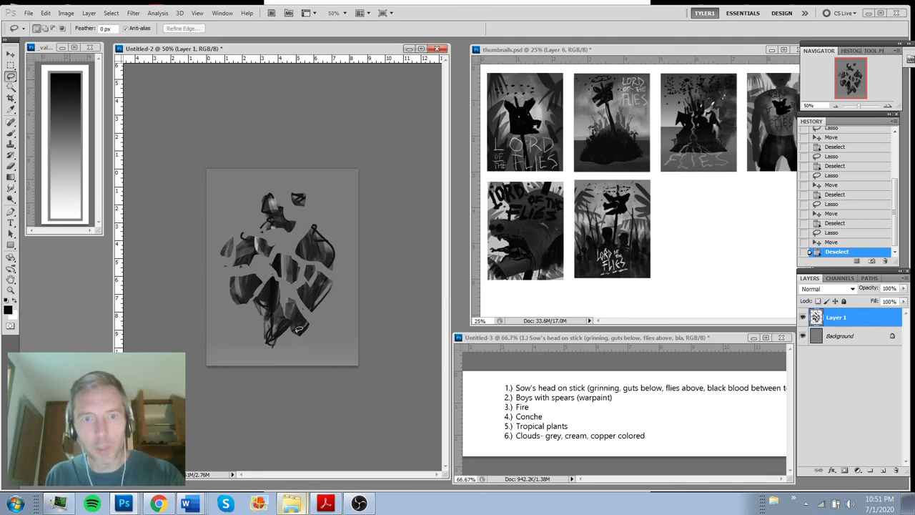
mouse_move(294, 331)
mouse_down()
mouse_move(285, 318)
mouse_move(272, 330)
mouse_move(280, 346)
mouse_up()
key(v)
key(ctrl+d)
key(l)
key(v)
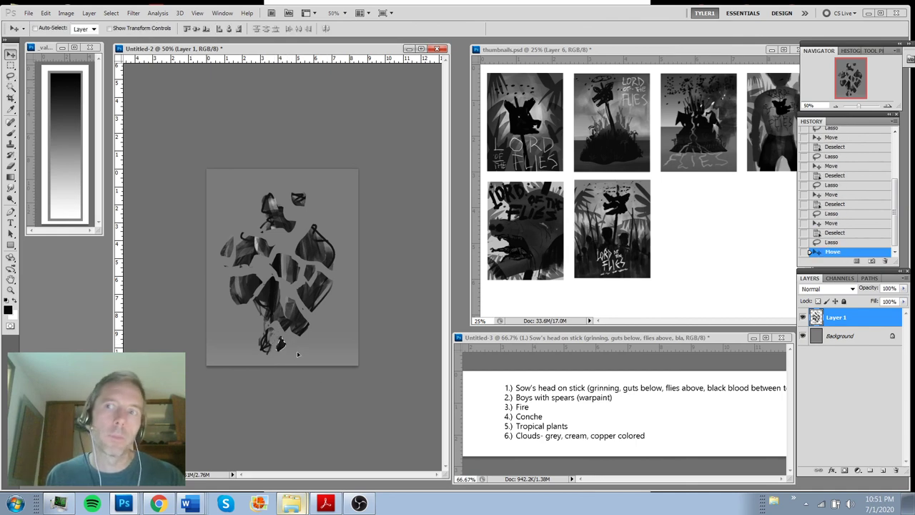
key(ctrl+d)
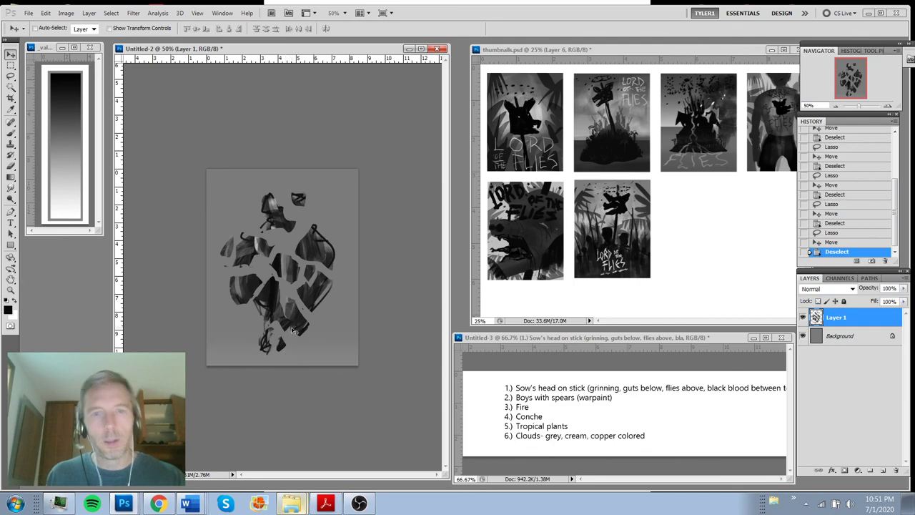
key(ctrl+minus)
key(ctrl+plus)
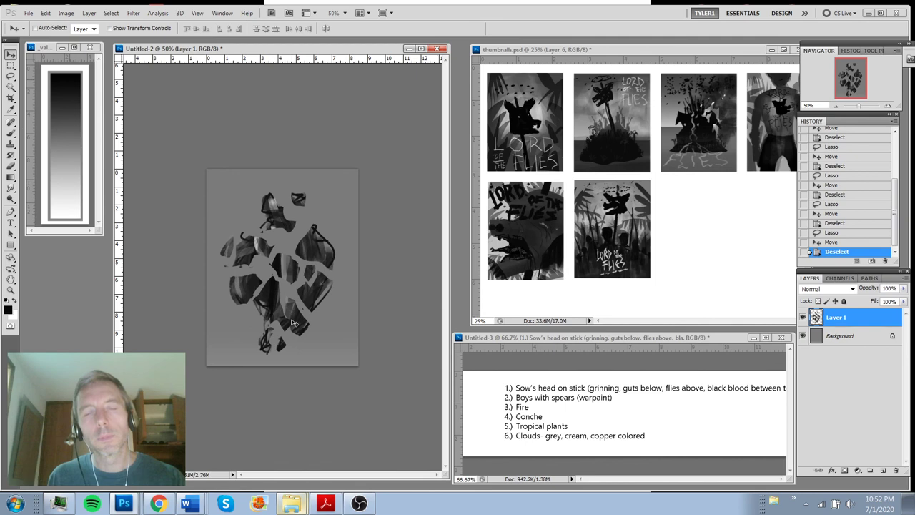
On a new layer beneath the conch fragments, paint broad sweeping gray strokes across the background with a 175 px brush
click(853, 336)
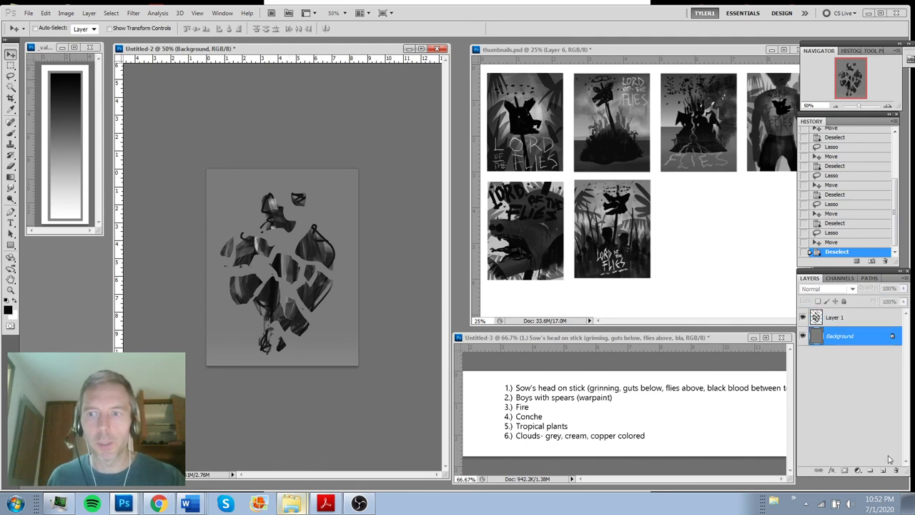
click(883, 469)
key(b)
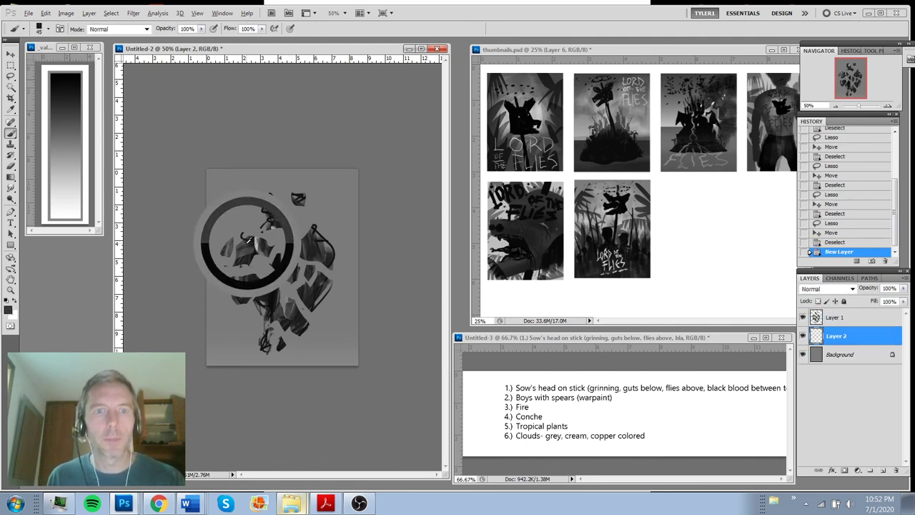
mouse_move(208, 246)
mouse_down()
mouse_move(280, 210)
mouse_move(295, 180)
mouse_move(355, 166)
mouse_move(253, 281)
mouse_move(353, 250)
mouse_move(227, 348)
mouse_move(403, 295)
mouse_move(258, 348)
mouse_move(198, 323)
mouse_move(233, 284)
mouse_move(362, 297)
mouse_move(278, 330)
mouse_move(322, 284)
mouse_move(239, 264)
mouse_move(306, 163)
mouse_move(173, 186)
mouse_move(270, 334)
mouse_move(353, 254)
mouse_move(337, 245)
mouse_move(350, 269)
mouse_move(244, 221)
mouse_up()
key(])
key(])
key(])
alt+click(324, 191)
alt+click(347, 363)
mouse_move(358, 276)
mouse_down()
mouse_move(184, 343)
mouse_move(370, 207)
mouse_move(293, 186)
mouse_move(262, 350)
mouse_move(211, 343)
mouse_up()
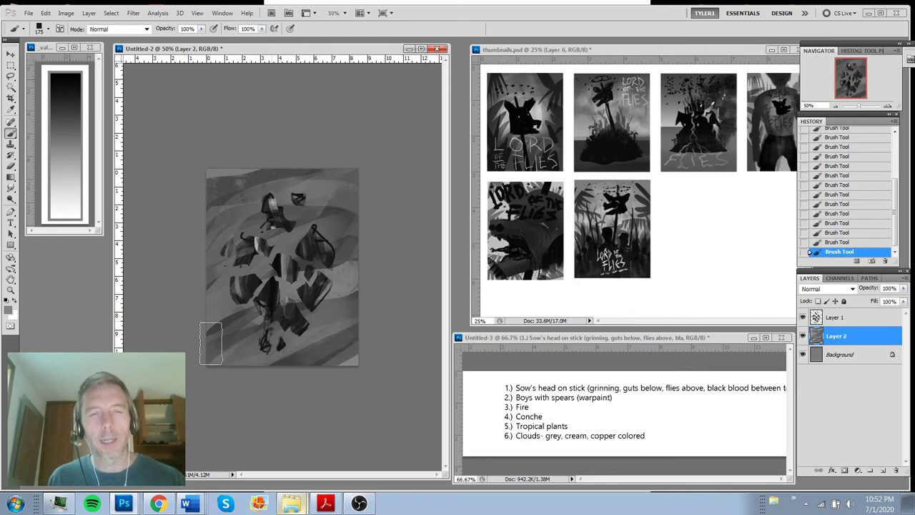
Sample a dark tone from the conch and dab small debris specks across the background's upper-left area with a 30 px brush
alt+click(287, 220)
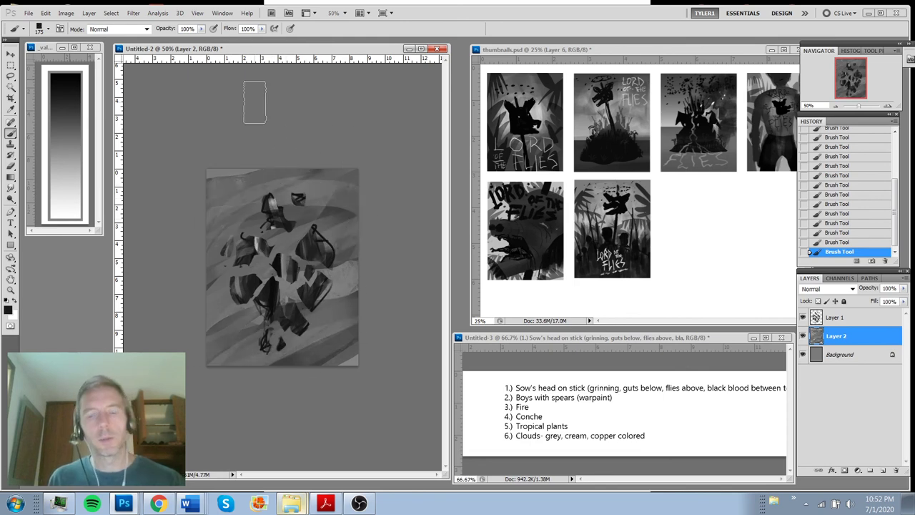
key(bracketleft)
key(bracketleft)
key(bracketleft)
key(bracketleft)
key(bracketleft)
key(bracketleft)
key(bracketleft)
key(bracketleft)
key(bracketleft)
key(bracketleft)
click(224, 213)
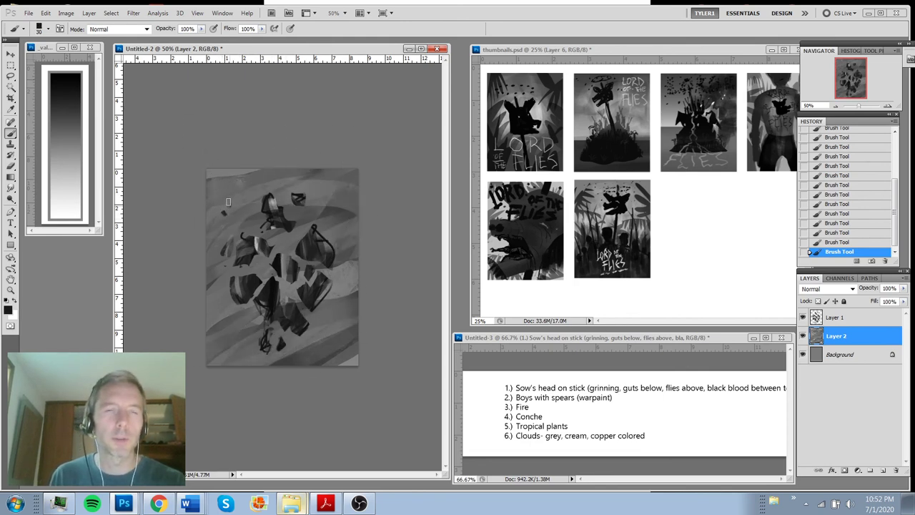
click(229, 204)
click(217, 208)
click(235, 192)
click(247, 189)
click(240, 185)
click(230, 193)
click(209, 229)
Dot finer dark specks near the background's right edge and lower-left corner with a 10 px brush
key(bracketleft)
key(bracketleft)
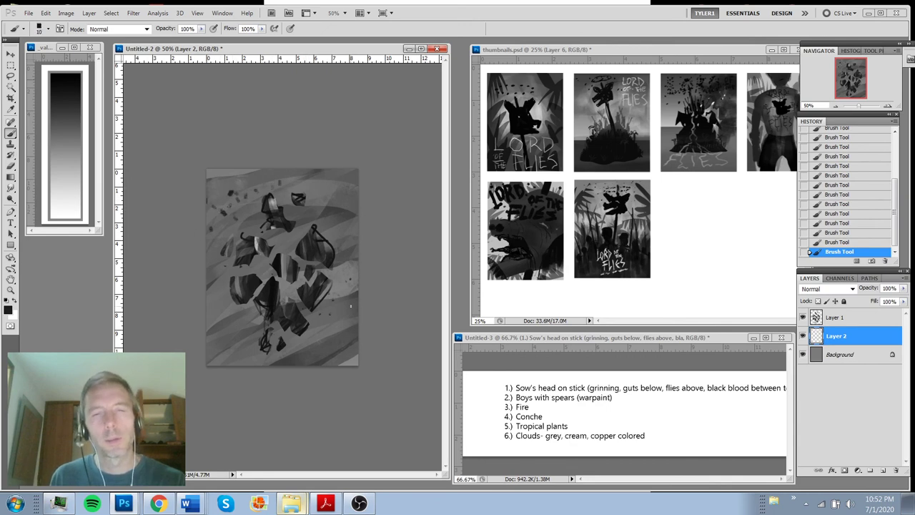
click(341, 287)
click(216, 334)
click(208, 339)
click(214, 351)
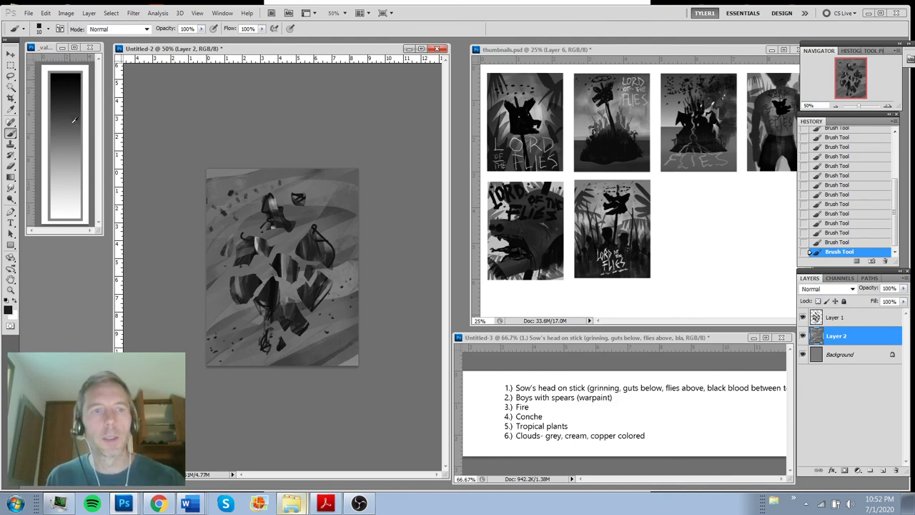
Paint dark accents behind the edges of the conch fragments, including the small top chip and the right-hand pieces
mouse_move(250, 266)
mouse_down()
mouse_move(238, 272)
mouse_move(251, 263)
mouse_up()
mouse_move(252, 300)
mouse_down()
mouse_move(239, 310)
mouse_move(252, 300)
mouse_up()
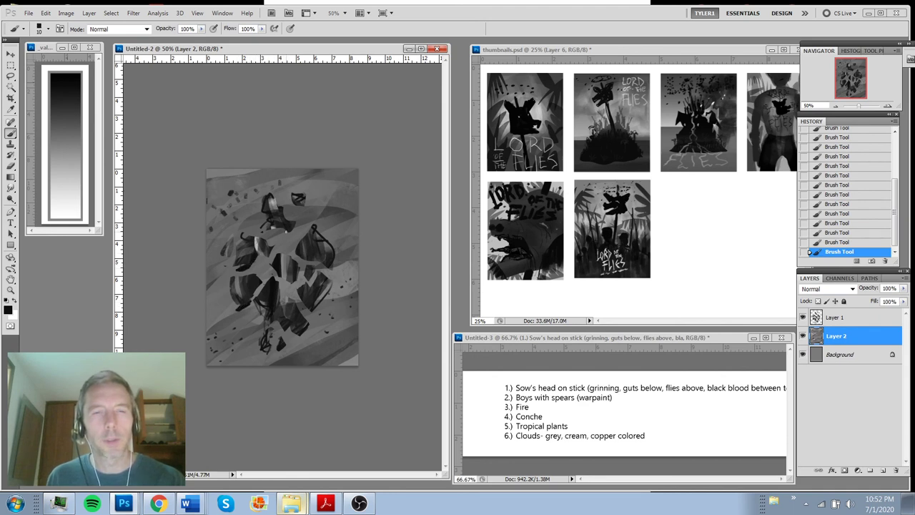
click(300, 208)
click(307, 204)
click(306, 201)
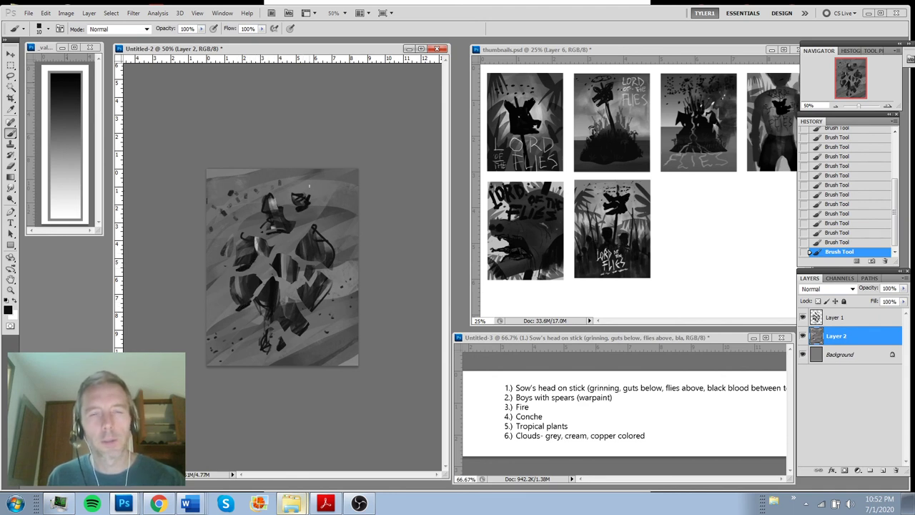
mouse_move(327, 240)
mouse_down()
mouse_move(333, 260)
mouse_move(320, 307)
mouse_move(330, 296)
mouse_move(306, 333)
mouse_move(277, 320)
mouse_up()
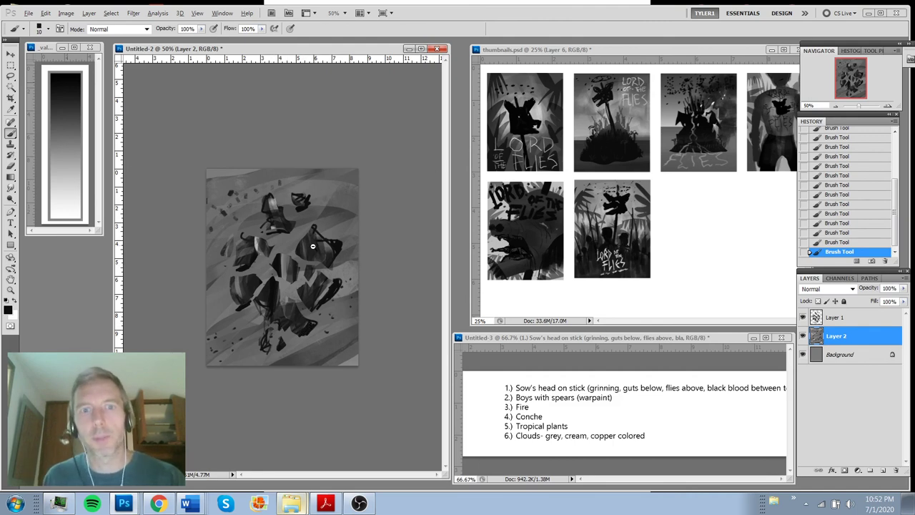
Merge the conch layer with the painted background layer and delete the merged layer
key(ctrl+minus)
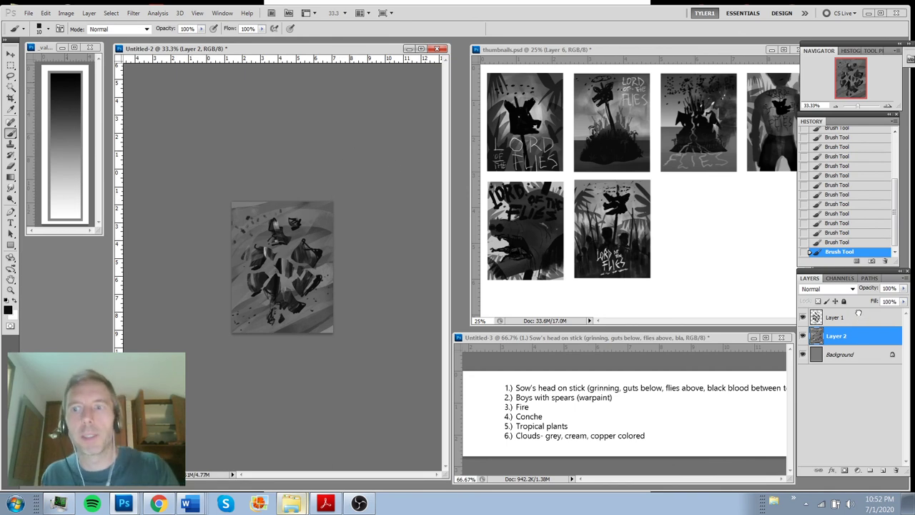
shift+click(836, 319)
key(ctrl+e)
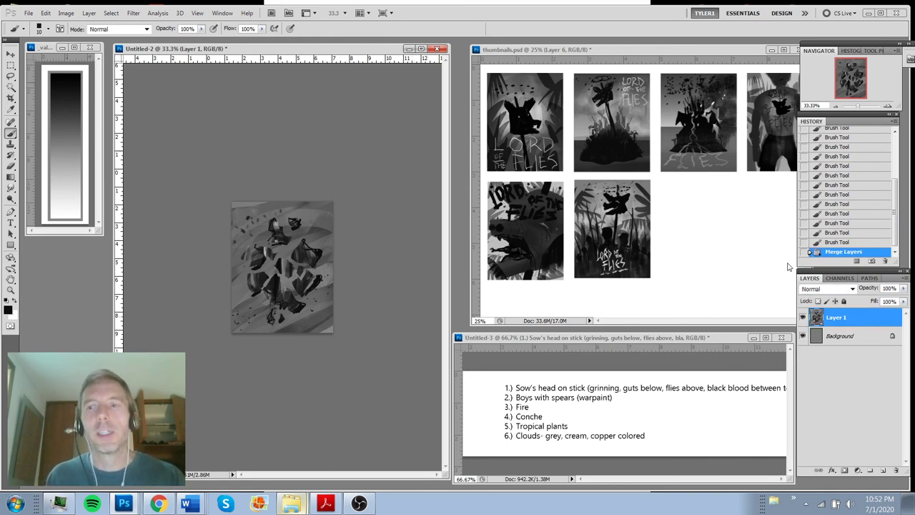
drag(857, 319, 896, 470)
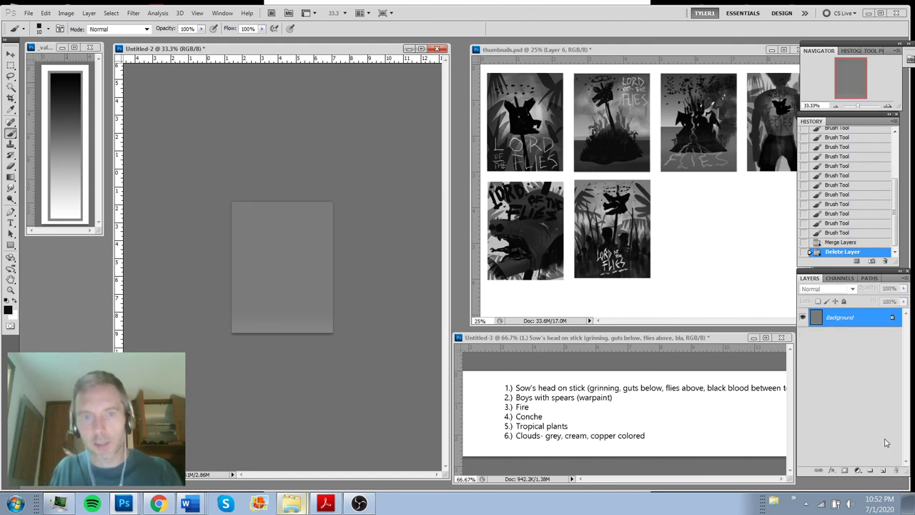
On a new layer, sketch a black outline of a sow's head mounted on a long slanted stick
click(884, 471)
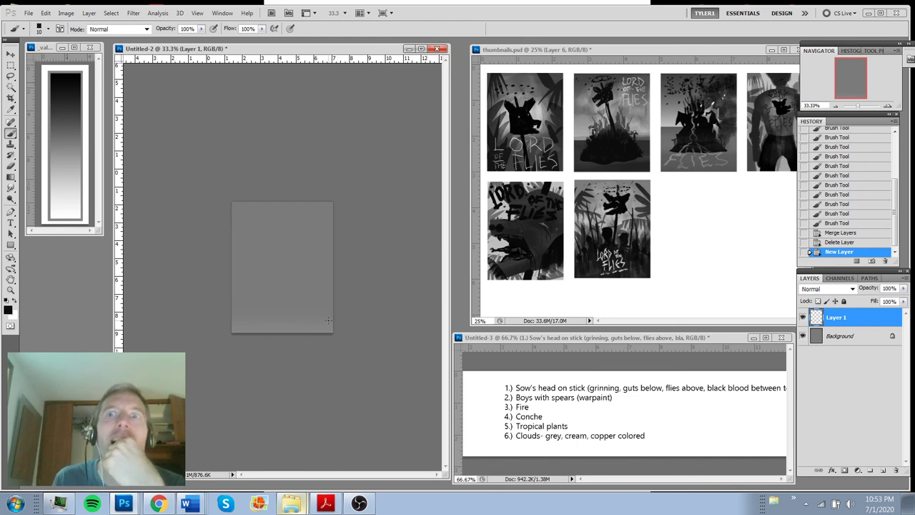
click(301, 287)
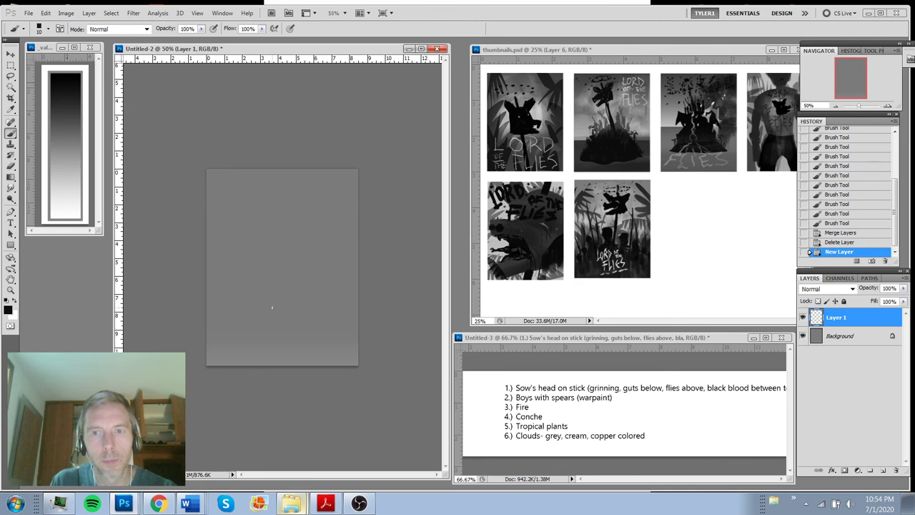
mouse_move(243, 363)
mouse_down()
mouse_move(289, 223)
mouse_move(283, 243)
mouse_move(260, 231)
mouse_move(275, 193)
mouse_move(307, 194)
mouse_move(337, 212)
mouse_move(313, 223)
mouse_move(332, 228)
mouse_move(304, 247)
mouse_up()
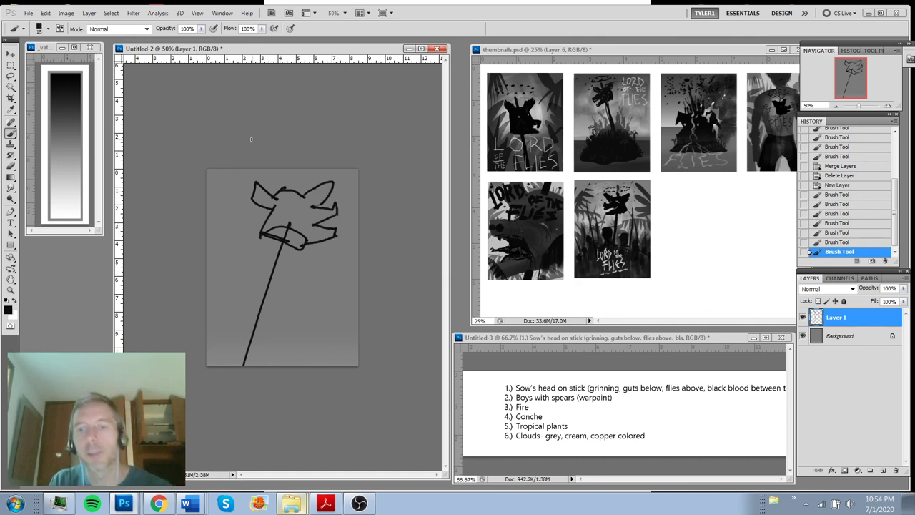
Fill the sow's head with dark tones using a 50 px brush and move the artwork lower on the canvas
key(bracketright)
key(bracketright)
key(bracketright)
key(bracketright)
key(bracketright)
mouse_move(258, 189)
mouse_down()
mouse_move(258, 201)
mouse_move(263, 194)
mouse_up()
drag(262, 195, 277, 201)
mouse_move(284, 198)
mouse_down()
mouse_move(307, 207)
mouse_move(325, 188)
mouse_move(268, 227)
mouse_move(298, 209)
mouse_move(303, 238)
mouse_move(330, 234)
mouse_move(303, 233)
mouse_move(332, 214)
mouse_up()
mouse_move(284, 233)
mouse_down()
mouse_move(271, 271)
mouse_move(270, 259)
mouse_up()
key(v)
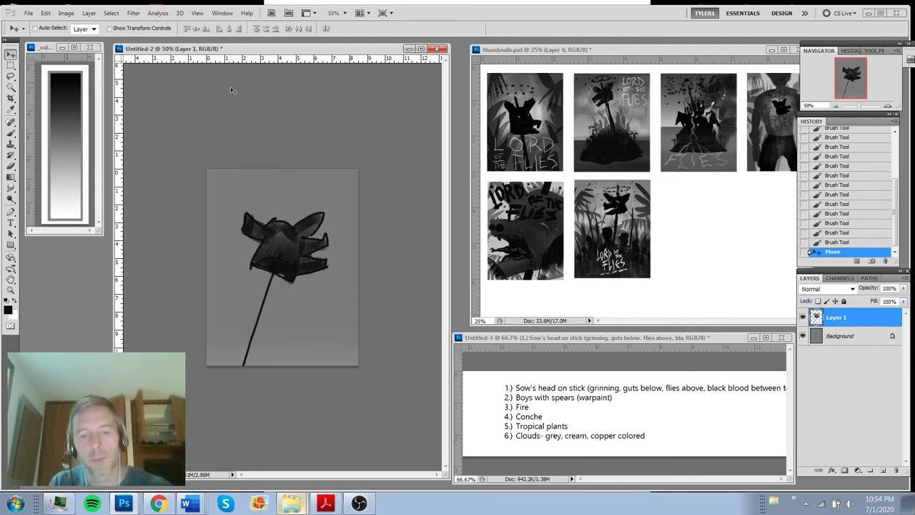
Paint the stick's tip rising above the head and thicken the shaft down to the canvas's lower edge
key(b)
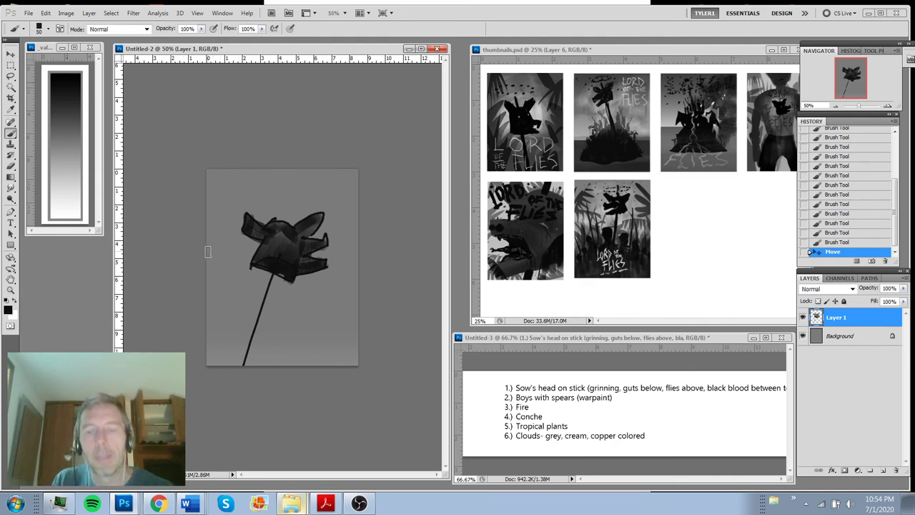
drag(284, 230, 290, 202)
drag(287, 223, 295, 185)
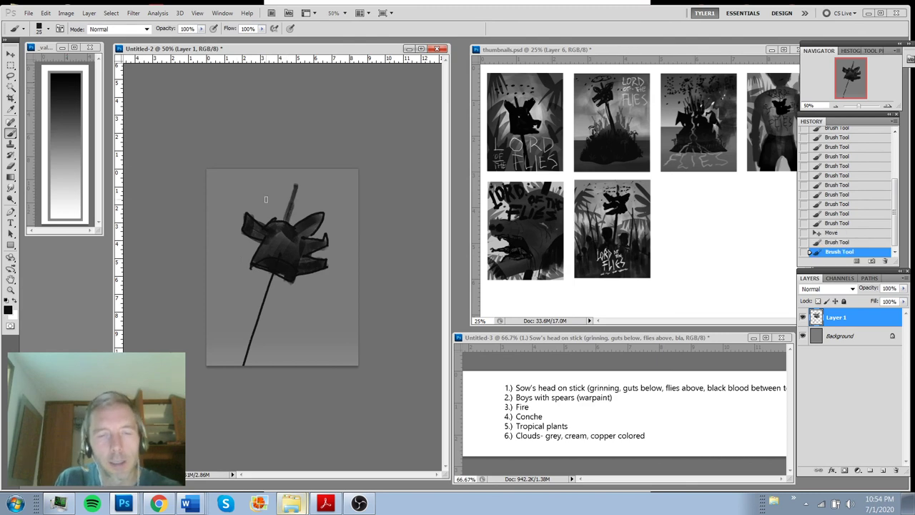
drag(272, 278, 238, 367)
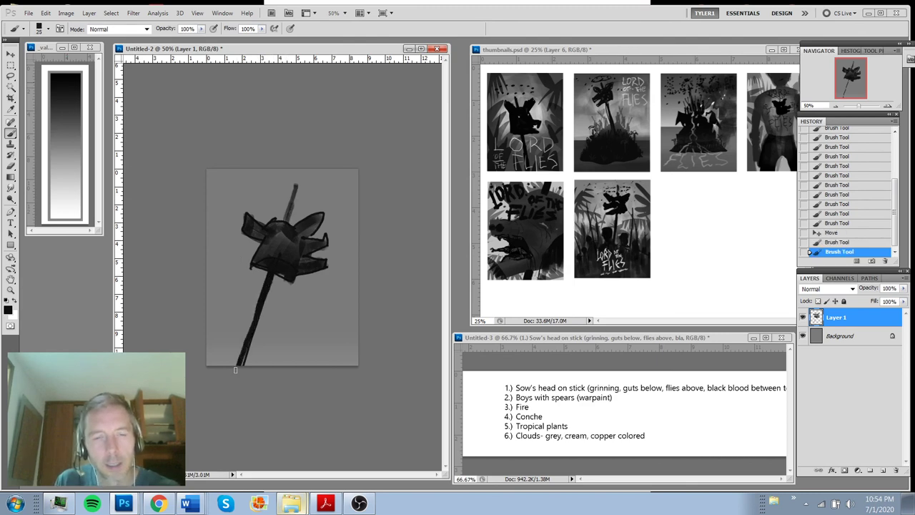
Sample grays from the sow's head and paint small tonal strokes across its middle with a 25 px brush
alt+click(290, 236)
mouse_move(286, 237)
mouse_down()
mouse_move(311, 236)
mouse_move(297, 246)
mouse_move(279, 242)
mouse_move(285, 253)
mouse_move(289, 243)
mouse_move(279, 241)
mouse_move(295, 238)
mouse_move(293, 245)
mouse_move(295, 237)
mouse_move(277, 247)
mouse_up()
alt+click(294, 245)
mouse_move(286, 232)
mouse_down()
mouse_move(279, 239)
mouse_move(293, 240)
mouse_up()
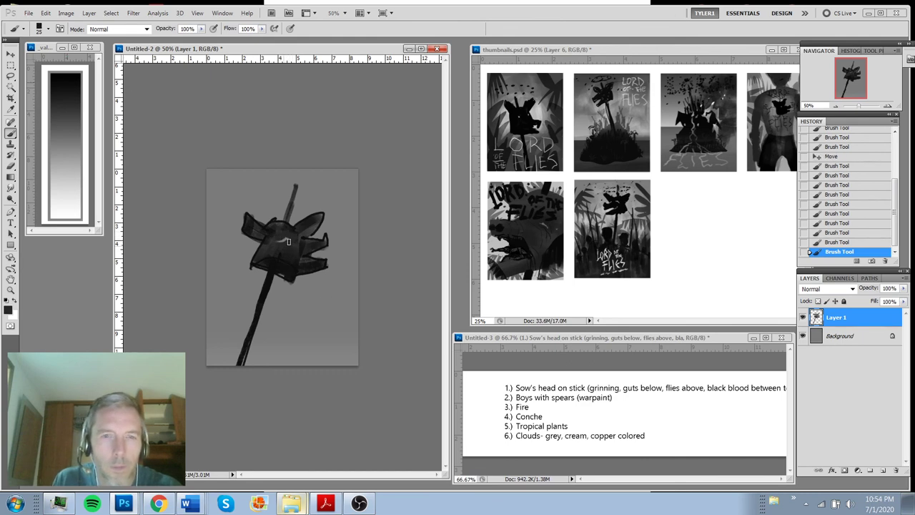
click(289, 242)
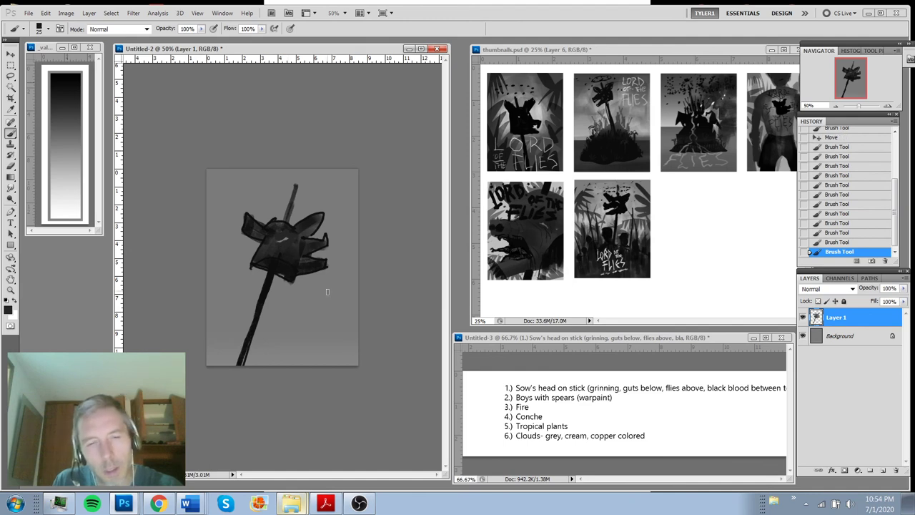
Paint dark blocky shapes along the right, lower and left sides of the sow's head
drag(307, 258, 310, 280)
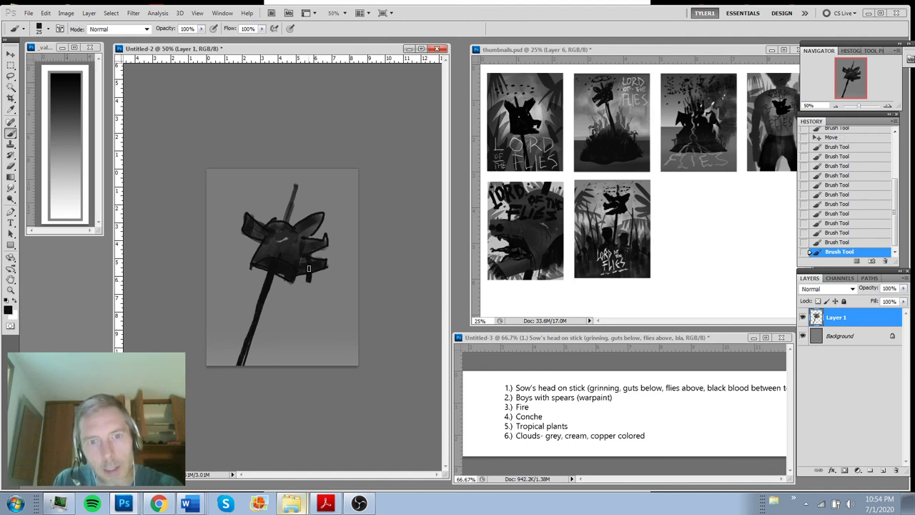
click(311, 255)
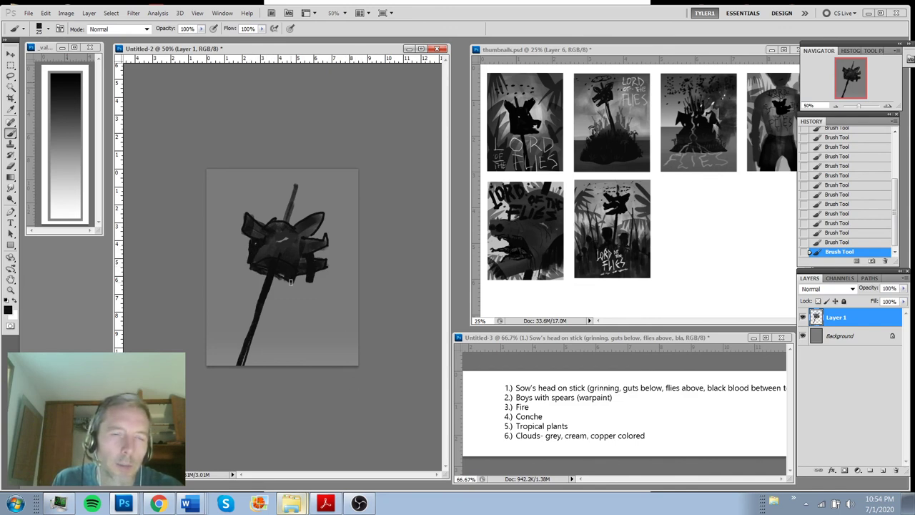
mouse_move(291, 282)
mouse_down()
mouse_move(257, 278)
mouse_move(246, 247)
mouse_move(253, 277)
mouse_move(285, 279)
mouse_move(246, 259)
mouse_move(254, 282)
mouse_move(246, 247)
mouse_move(237, 260)
mouse_move(242, 252)
mouse_move(251, 273)
mouse_move(243, 274)
mouse_up()
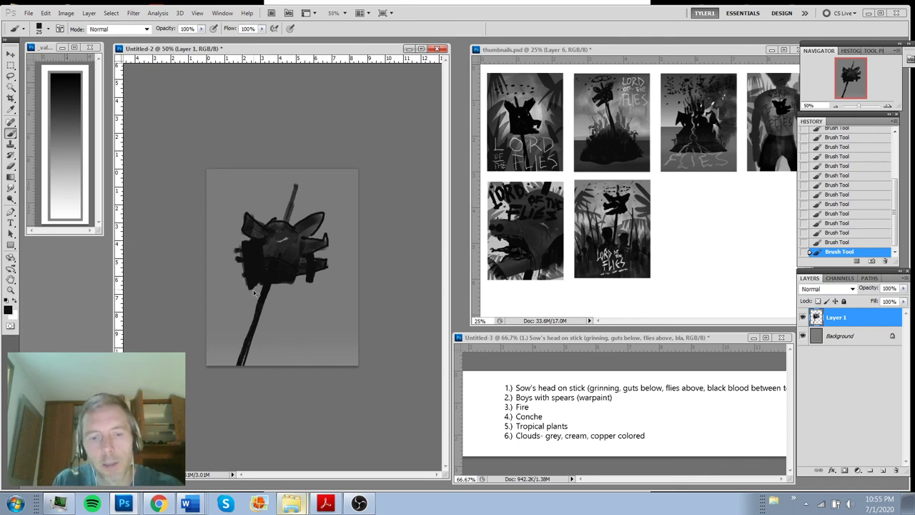
Scale the sow's head and stick down to 87.42% with Free Transform
key(ctrl+t)
drag(285, 341, 291, 335)
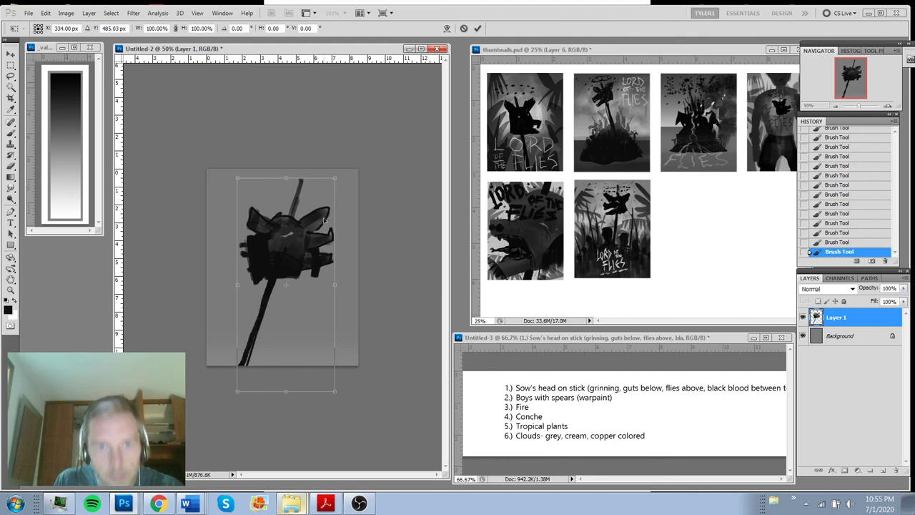
drag(335, 178, 295, 192)
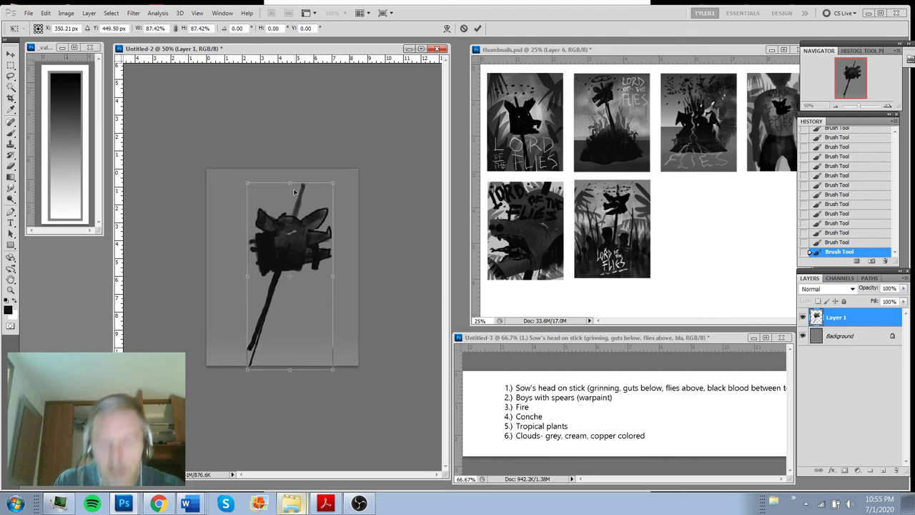
key(Return)
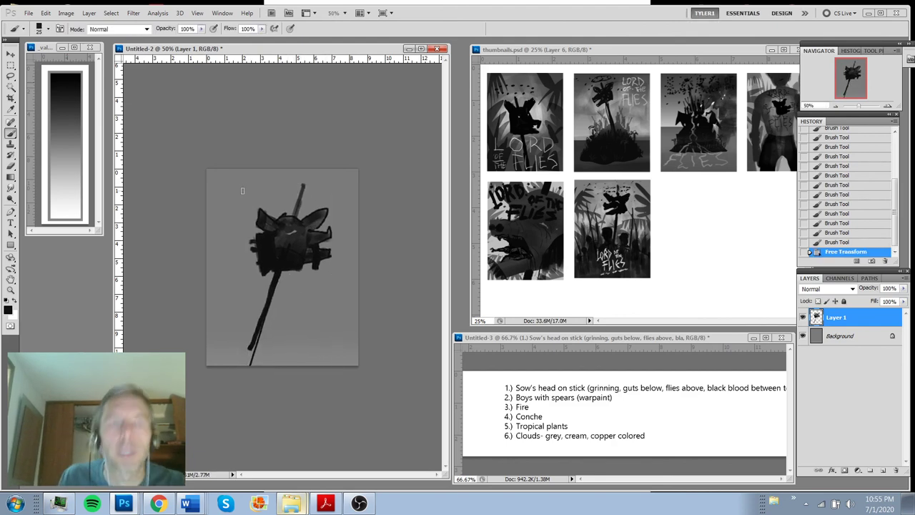
Extend the thick stick to the canvas's lower edge and touch up the sow head's dark silhouette, undoing one stroke
drag(266, 315, 249, 364)
drag(254, 345, 251, 364)
click(302, 270)
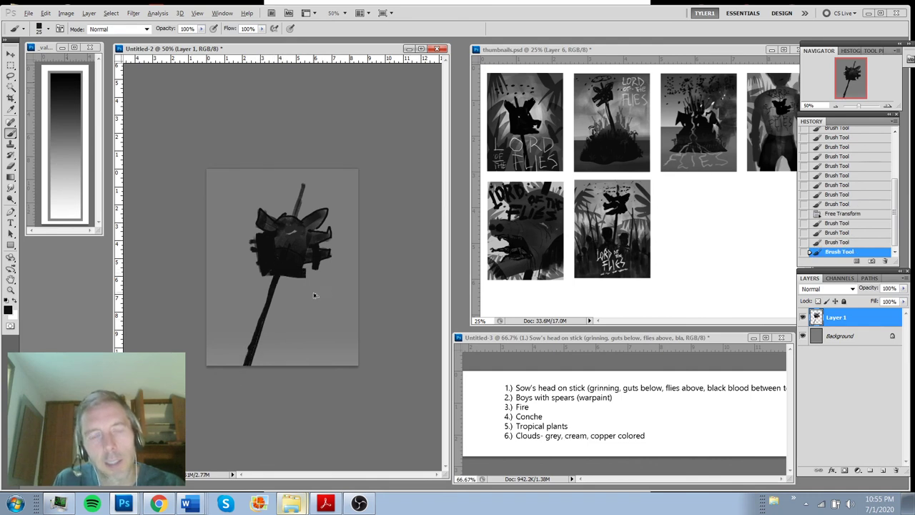
key(ctrl+z)
click(263, 232)
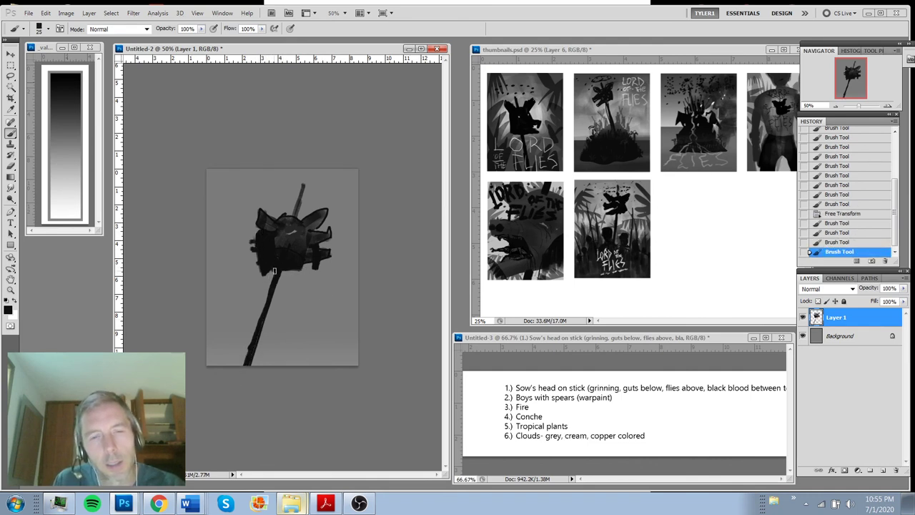
click(301, 274)
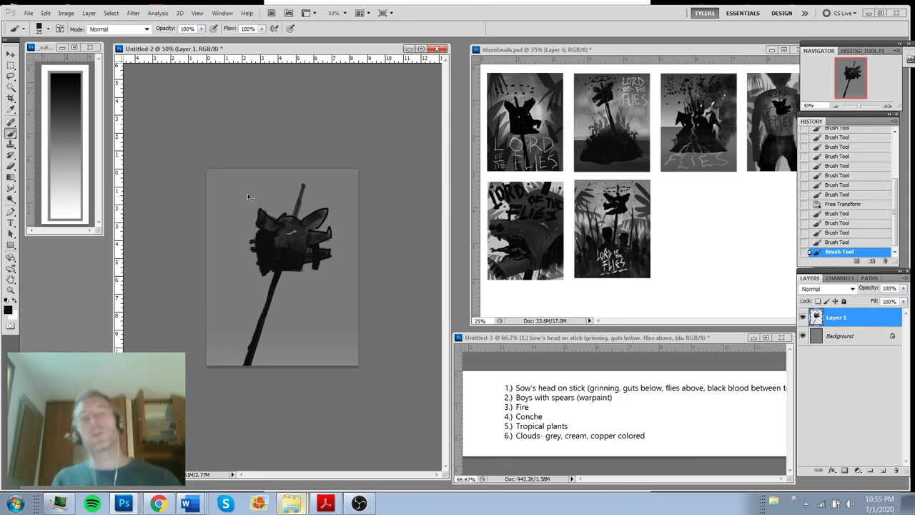
Rotate the sow's head and stick slightly counterclockwise with Free Transform
key(ctrl+t)
drag(343, 244, 342, 237)
key(Return)
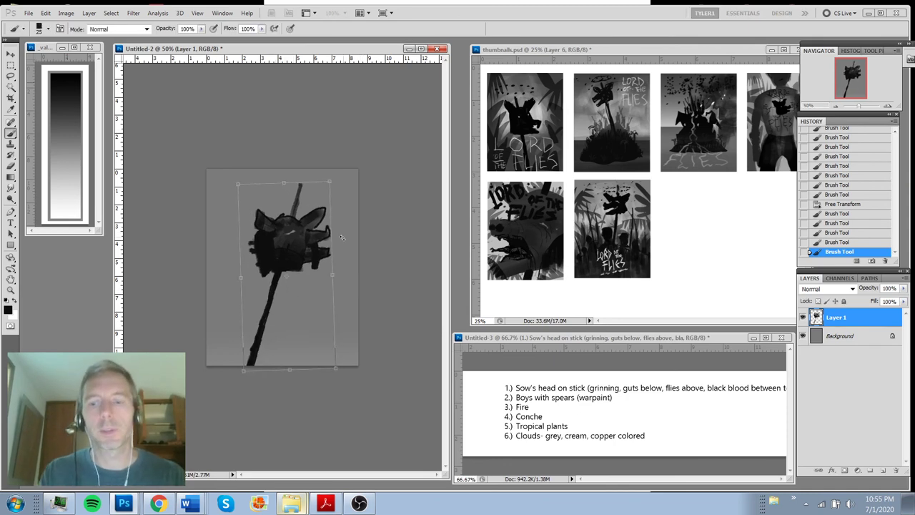
key(Return)
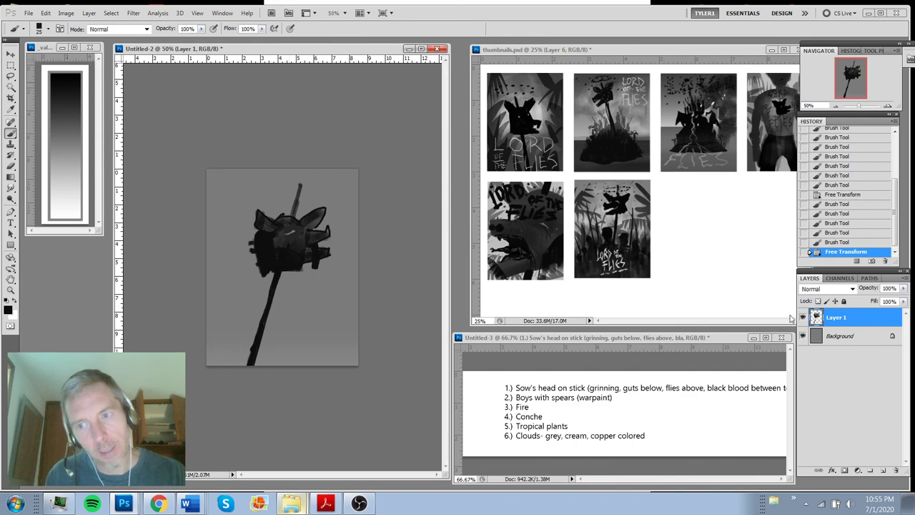
Add a layer directly above the Background and lasso jagged palm-leaf shapes along the canvas's left, upper-right and lower edges
click(864, 340)
click(882, 470)
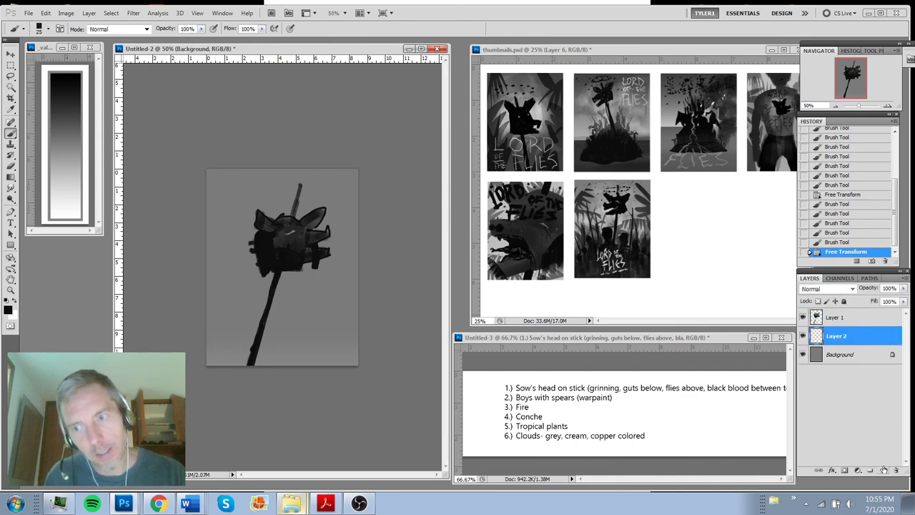
key(l)
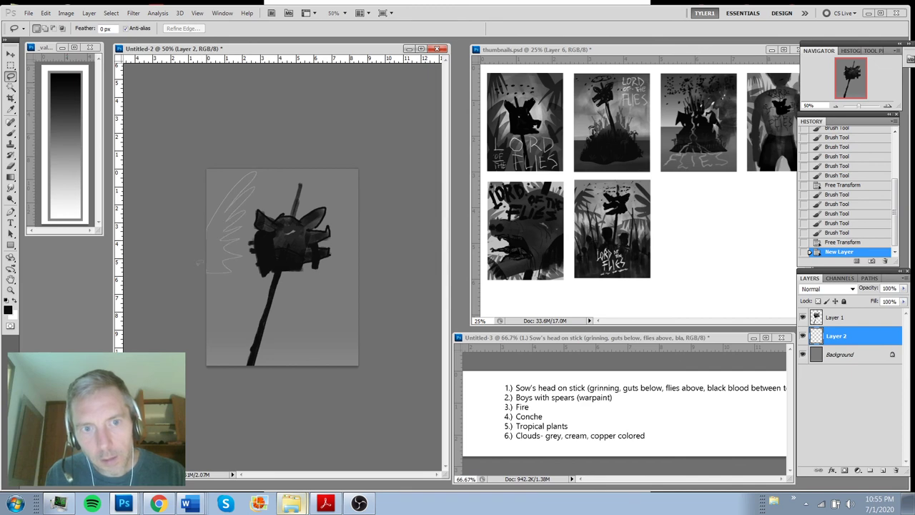
drag(198, 263, 200, 232)
mouse_move(228, 252)
mouse_down()
mouse_move(232, 311)
mouse_move(206, 328)
mouse_up()
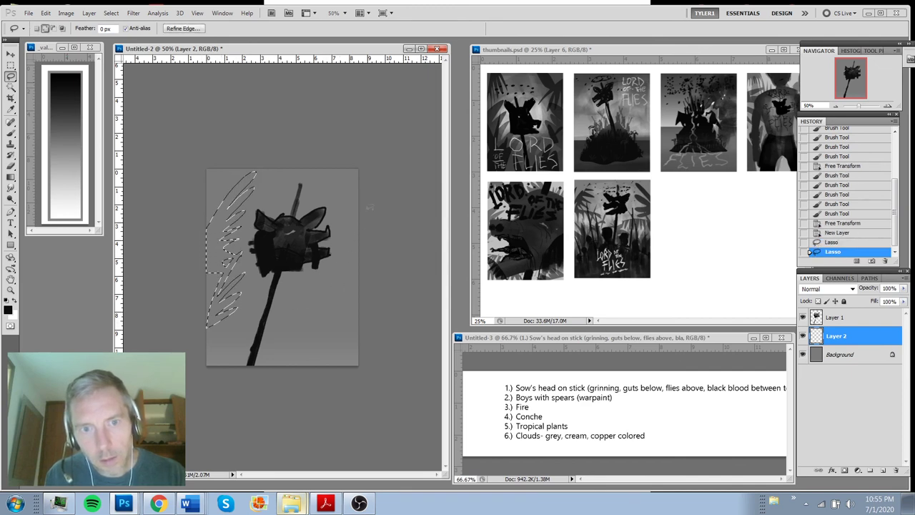
mouse_move(355, 170)
mouse_down()
mouse_move(316, 196)
mouse_move(355, 188)
mouse_move(323, 232)
mouse_move(353, 218)
mouse_move(334, 273)
mouse_move(337, 300)
mouse_move(360, 262)
mouse_move(361, 174)
mouse_up()
mouse_move(328, 367)
mouse_down()
mouse_move(279, 360)
mouse_move(266, 345)
mouse_move(258, 367)
mouse_move(230, 333)
mouse_move(206, 357)
mouse_up()
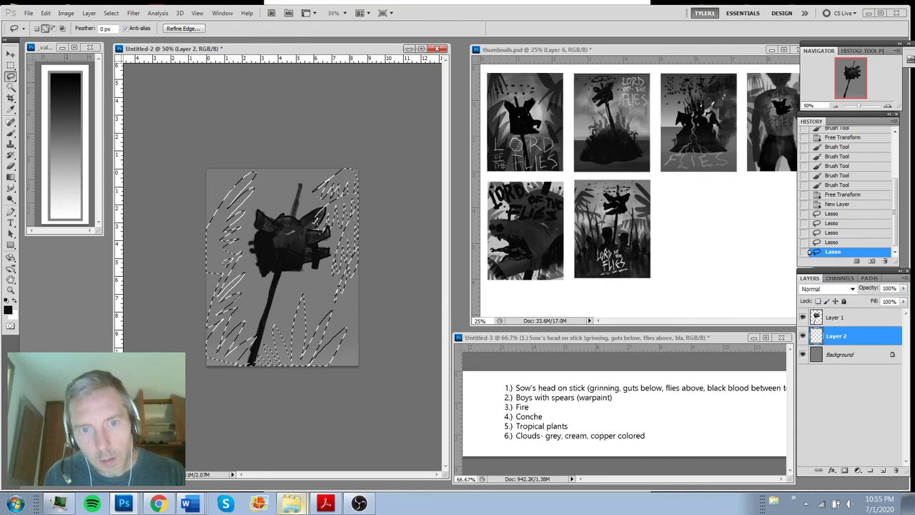
mouse_move(347, 365)
mouse_down()
mouse_move(351, 314)
mouse_move(360, 366)
mouse_up()
Sample a dark gray from the sow's head and fill the leaf selections with gradients coming from both lower corners
key(g)
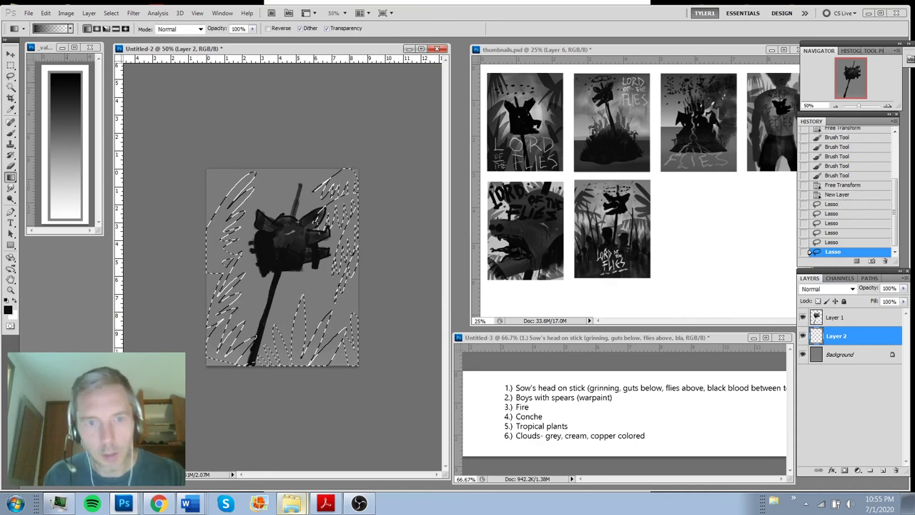
alt+click(298, 221)
drag(363, 285, 286, 214)
drag(200, 304, 302, 213)
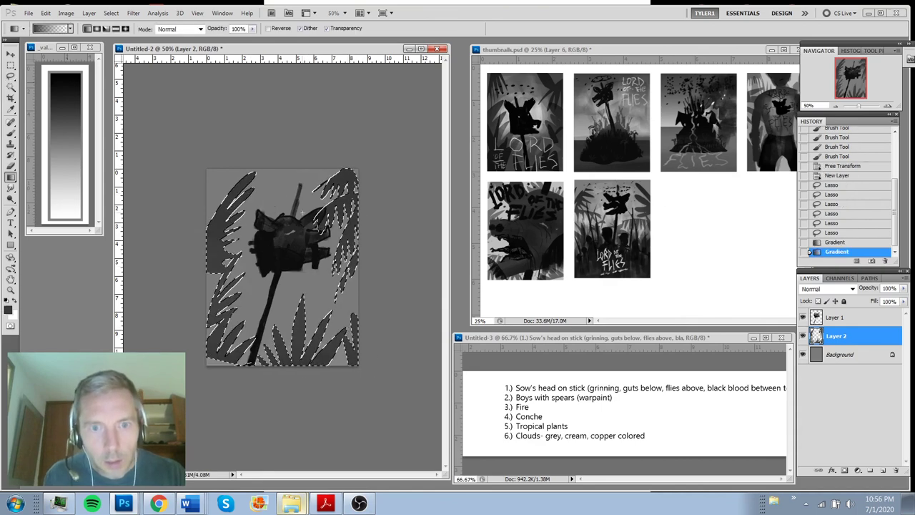
Replace the last leaf gradient with a vertical one rising from below the canvas, compare versions by undoing and redoing, and deselect
key(ctrl+z)
drag(295, 413, 314, 96)
key(ctrl+z)
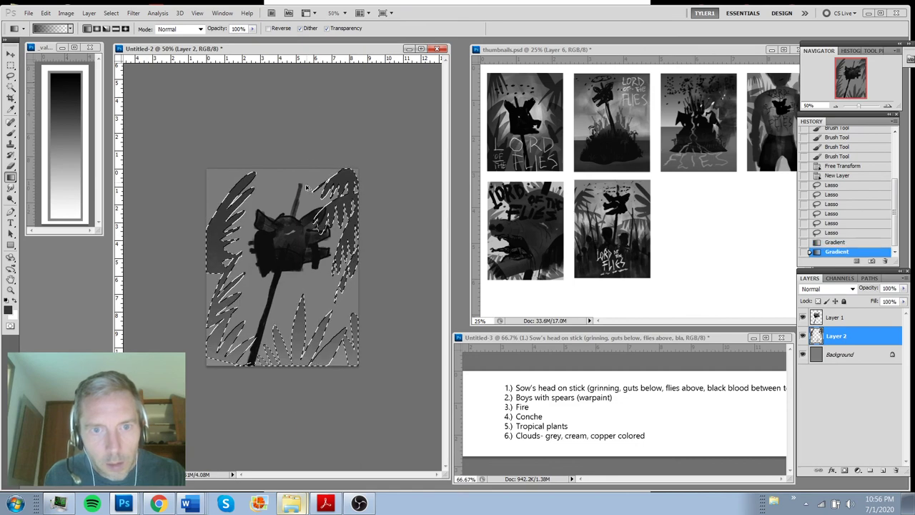
key(ctrl+z)
key(ctrl+z)
key(ctrl+z)
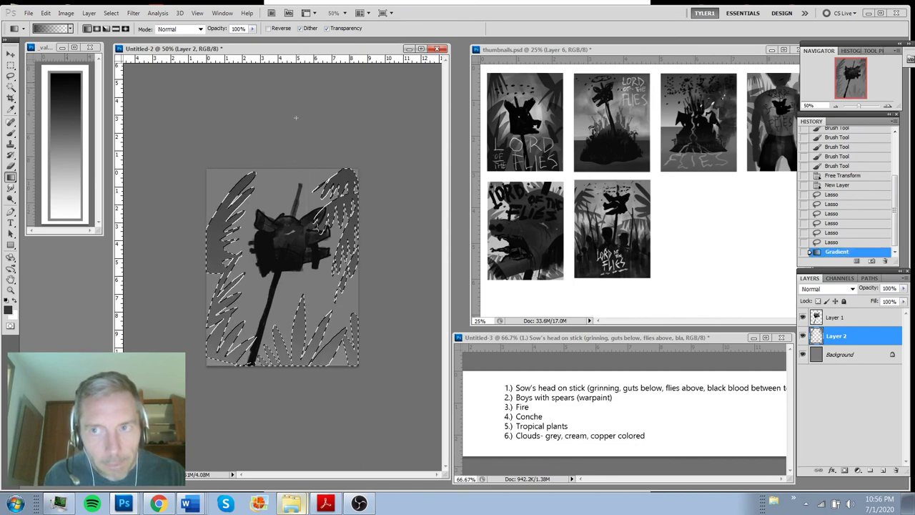
key(ctrl+z)
key(ctrl+z)
key(ctrl+z)
key(ctrl+z)
key(ctrl+z)
key(ctrl+d)
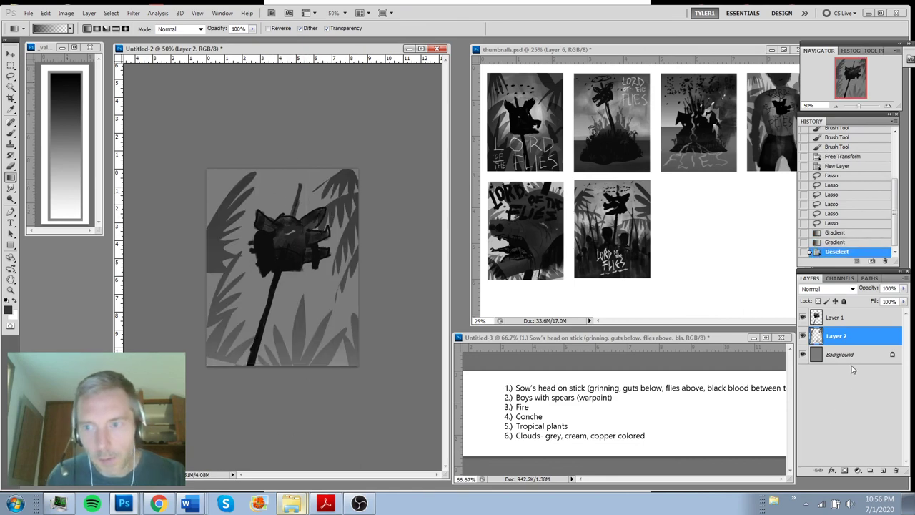
Add a layer above Layer 2 and lasso overlapping jagged leaves up the left side, around the stick and across the lower-right area
click(851, 356)
click(847, 338)
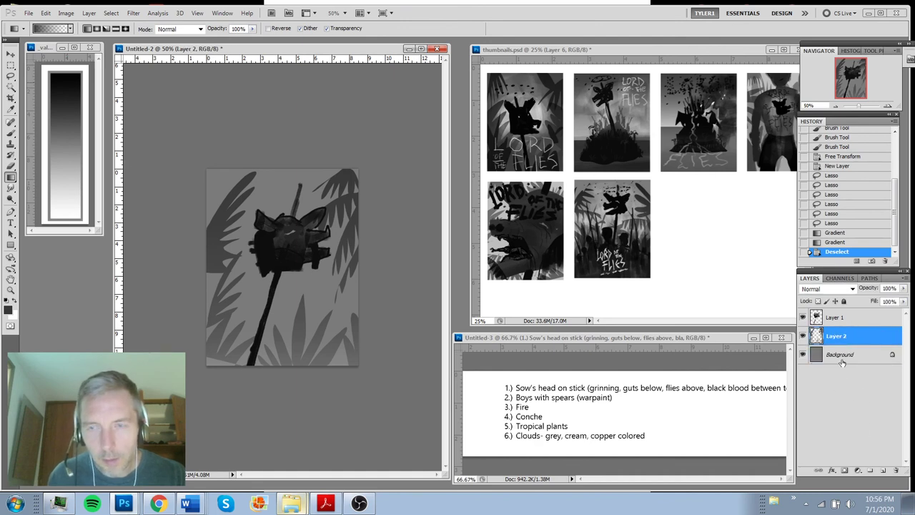
click(883, 470)
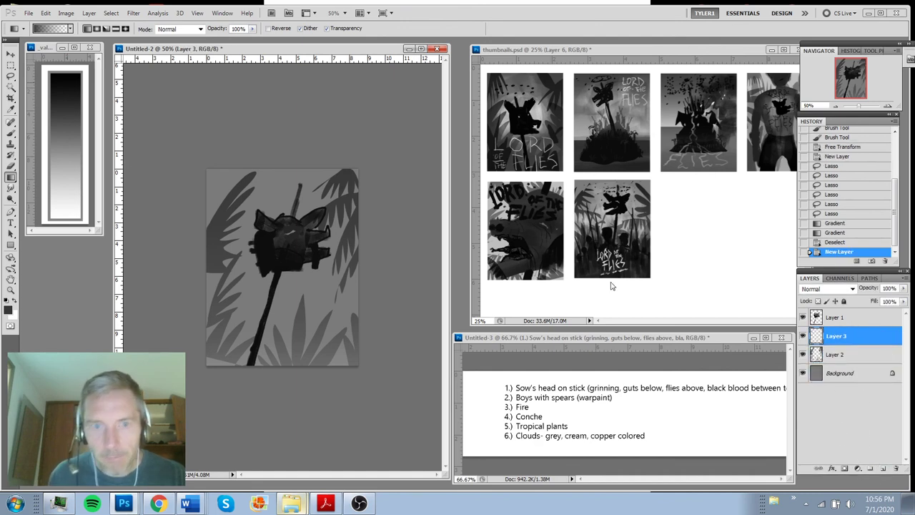
key(l)
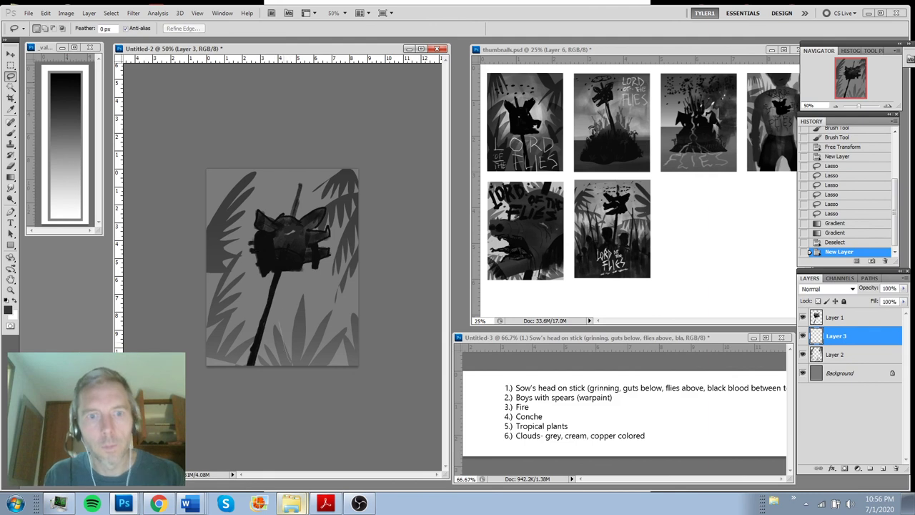
drag(250, 286, 276, 348)
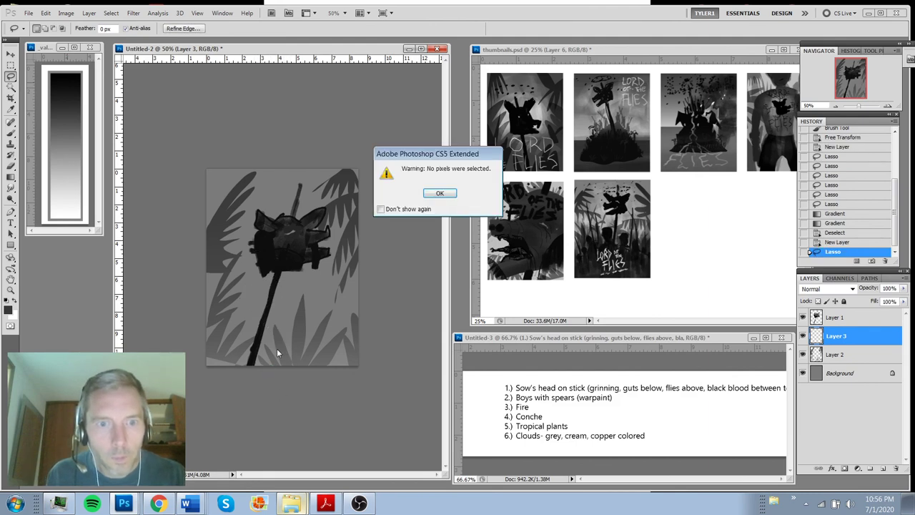
key(Return)
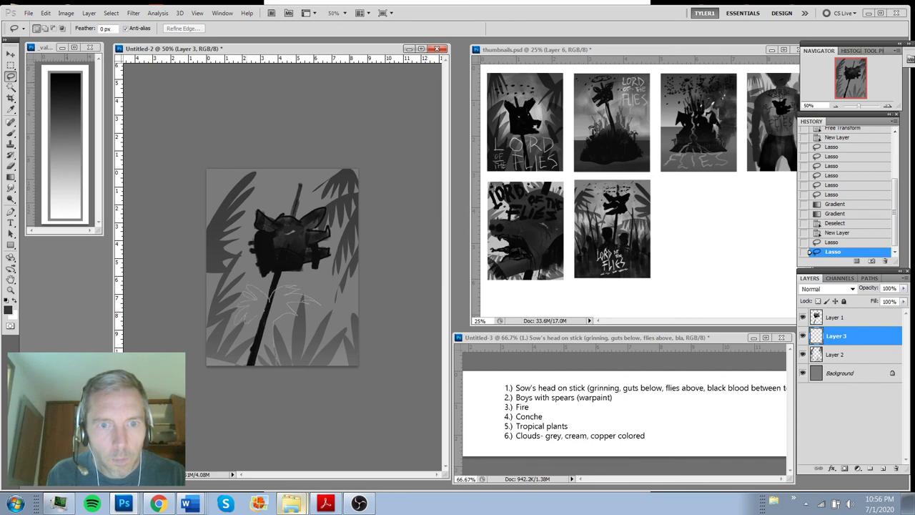
drag(284, 373, 282, 374)
mouse_move(355, 368)
mouse_down()
mouse_move(316, 278)
mouse_move(330, 313)
mouse_move(335, 287)
mouse_move(346, 300)
mouse_move(354, 330)
mouse_move(343, 365)
mouse_move(346, 301)
mouse_move(357, 335)
mouse_up()
mouse_move(322, 366)
mouse_down()
mouse_move(303, 322)
mouse_move(311, 364)
mouse_up()
mouse_move(249, 263)
mouse_down()
mouse_move(243, 229)
mouse_move(257, 190)
mouse_move(275, 194)
mouse_move(253, 284)
mouse_move(240, 247)
mouse_move(251, 286)
mouse_move(230, 192)
mouse_move(245, 250)
mouse_move(227, 320)
mouse_move(216, 275)
mouse_up()
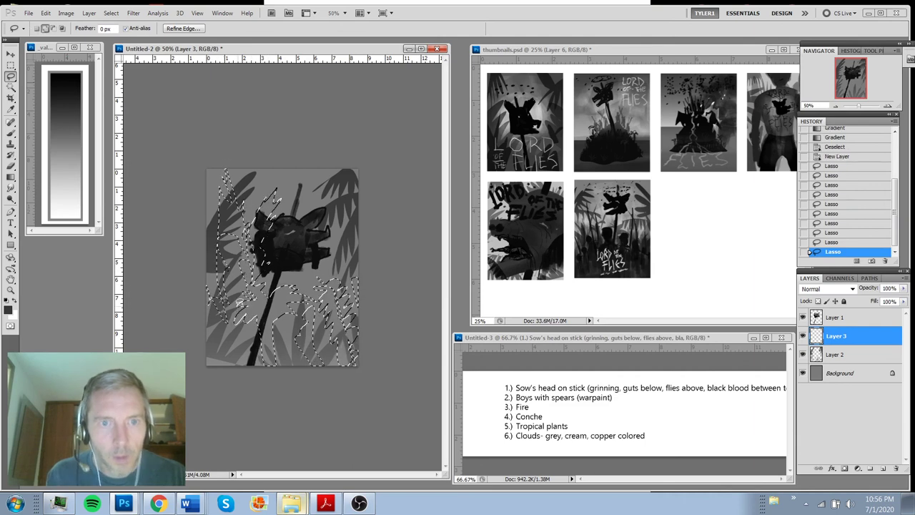
mouse_move(354, 314)
mouse_down()
mouse_move(336, 278)
mouse_move(350, 225)
mouse_move(358, 314)
mouse_up()
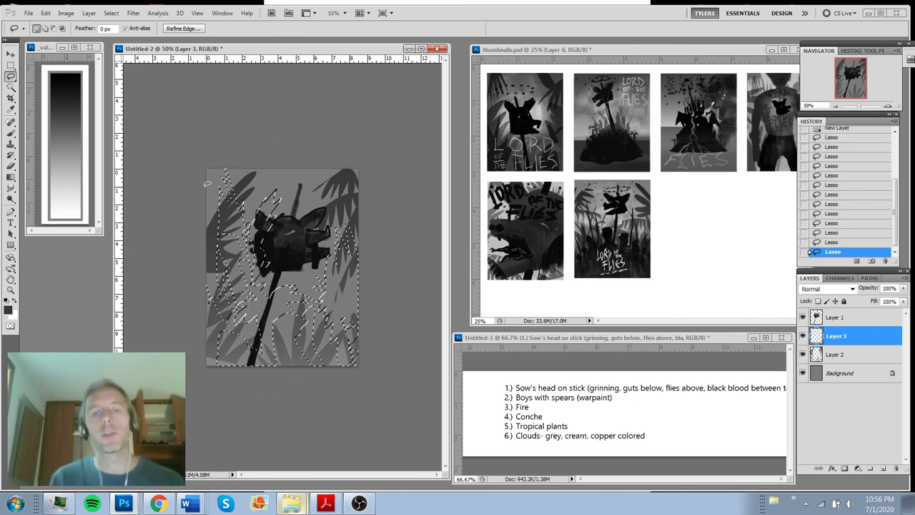
Fill the new leaf selections with a gray gradient running down from the sow's head past the lower edge, and deselect
key(g)
drag(288, 263, 287, 394)
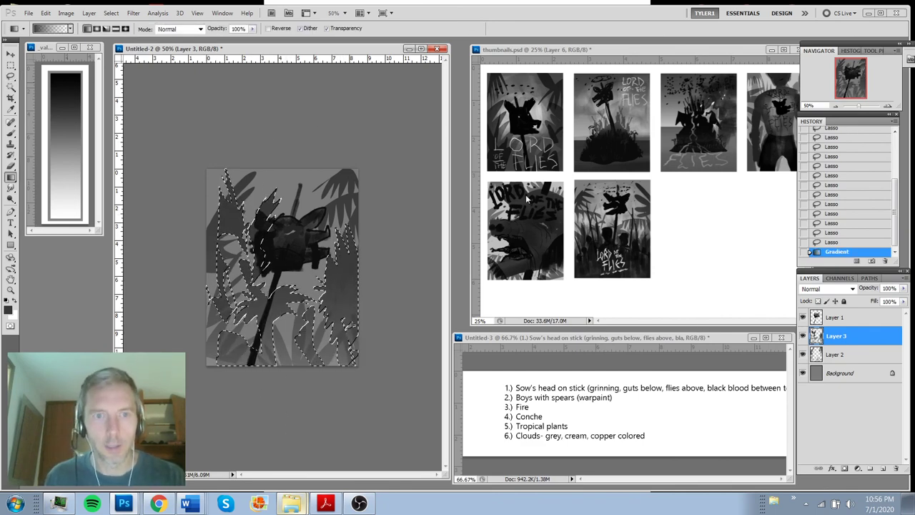
key(ctrl+d)
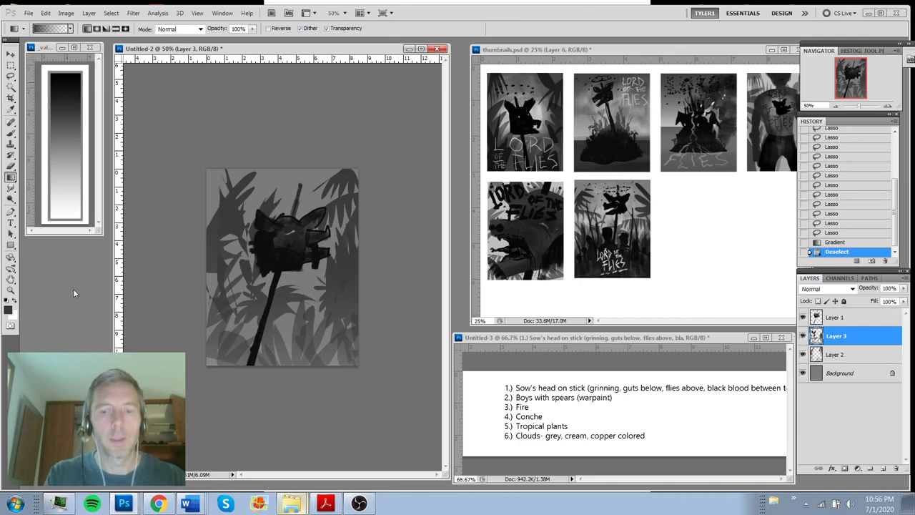
Lighten Layer 3's leaves with Levels at a midtone value of 1.15 and move the layer beneath Layer 2
key(ctrl+l)
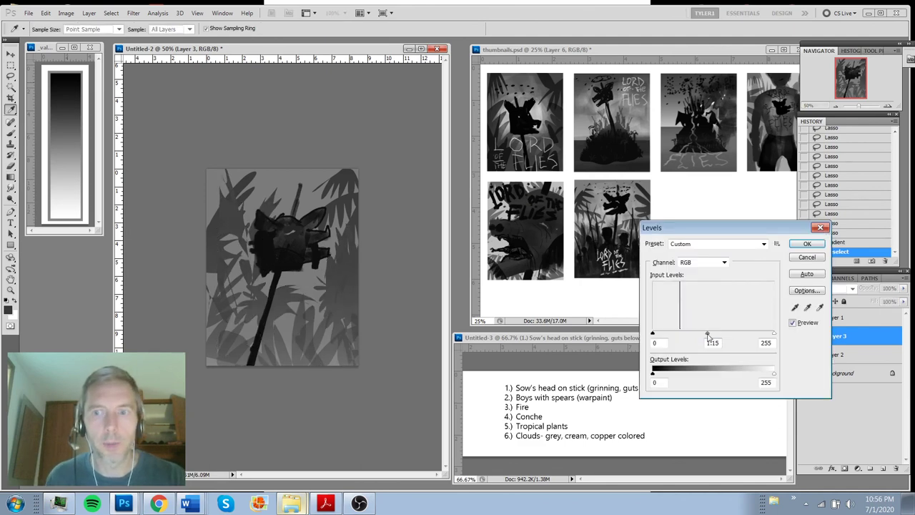
drag(707, 336, 708, 336)
click(806, 244)
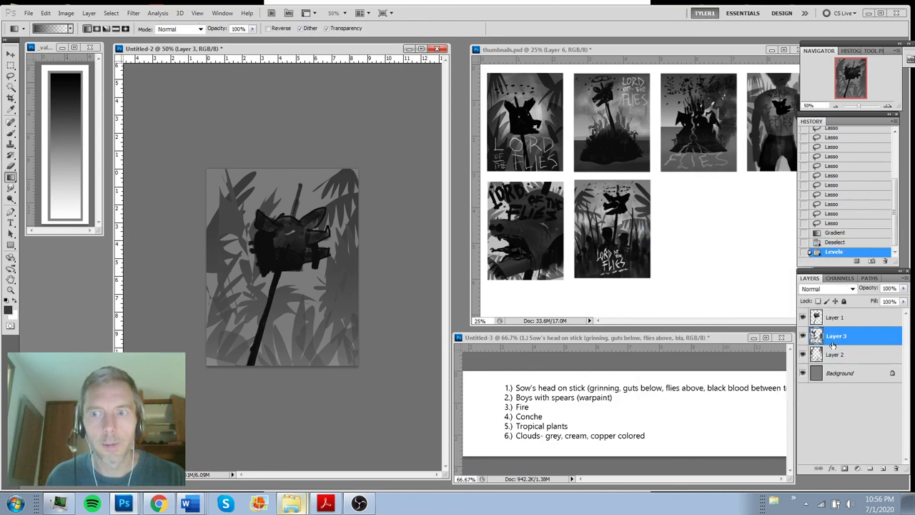
drag(832, 344, 832, 363)
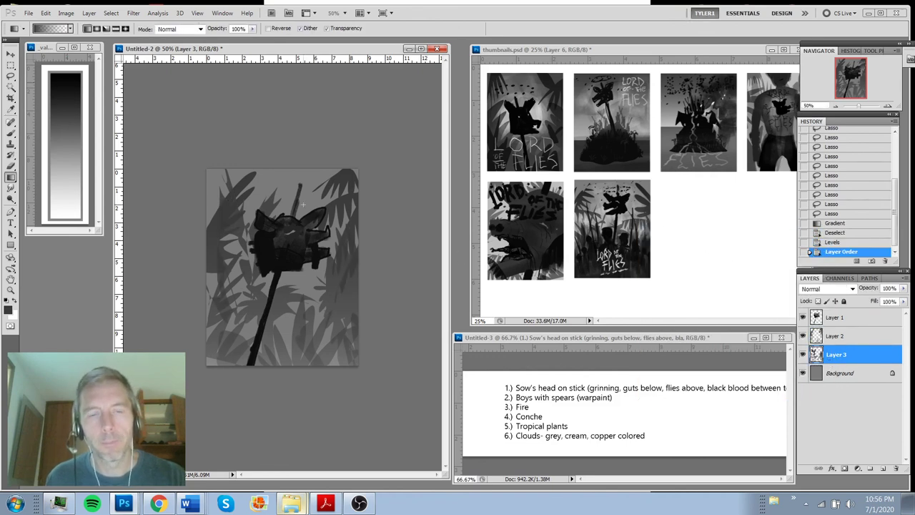
Stretch Layer 3's leaves past the canvas's left edge with Free Transform
key(ctrl+t)
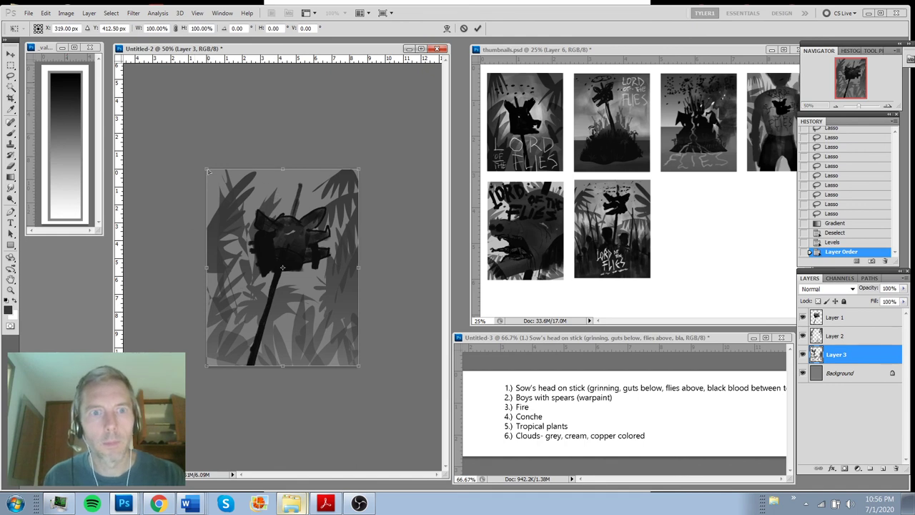
drag(208, 172, 181, 170)
key(g)
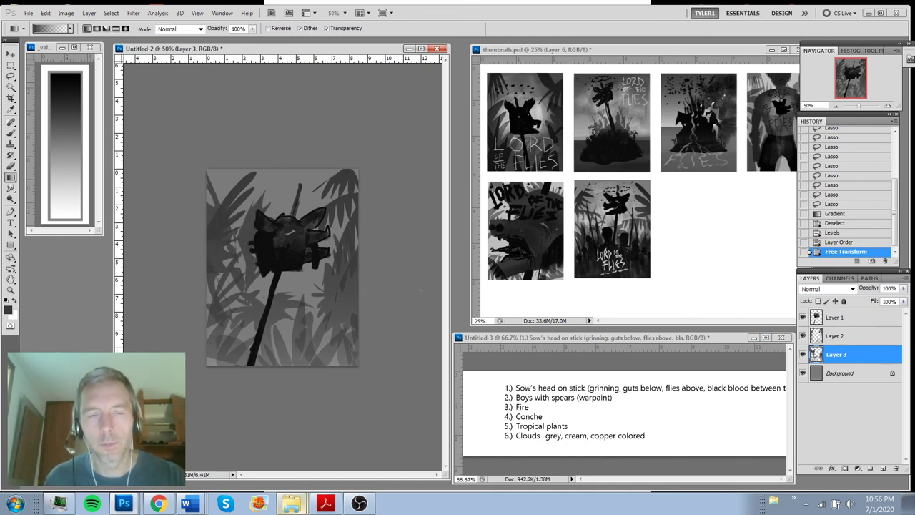
Lasso tall pointed foreground leaves along the canvas's lower edge, rising up both sides around the stick
key(l)
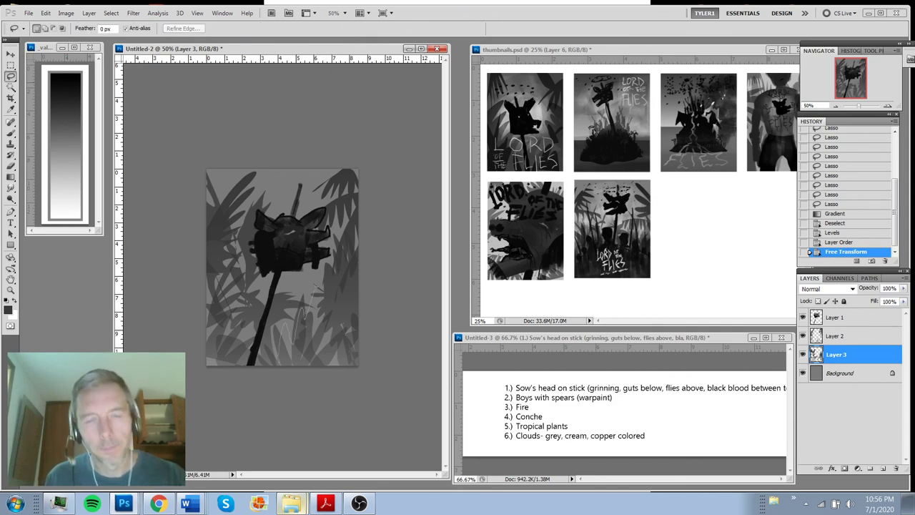
drag(307, 363, 291, 372)
mouse_move(325, 348)
mouse_down()
mouse_move(341, 280)
mouse_move(358, 300)
mouse_move(322, 371)
mouse_move(356, 369)
mouse_up()
mouse_move(274, 367)
mouse_down()
mouse_move(216, 275)
mouse_move(240, 278)
mouse_move(260, 346)
mouse_move(248, 362)
mouse_move(217, 339)
mouse_move(226, 375)
mouse_move(204, 367)
mouse_up()
Fill the foreground leaf selection on Layer 1 with upward gradients of a near-black sampled from the sow's head, and deselect
click(839, 320)
key(g)
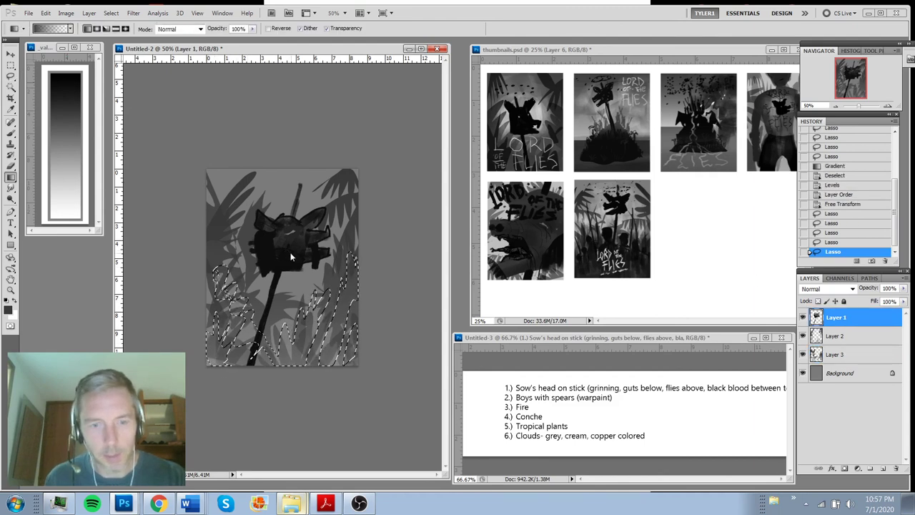
alt+click(298, 223)
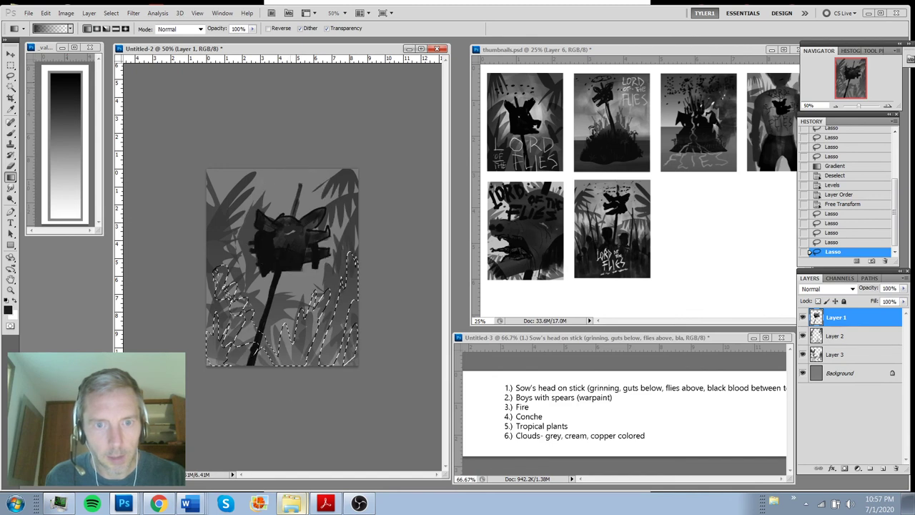
drag(282, 363, 286, 229)
drag(271, 423, 275, 311)
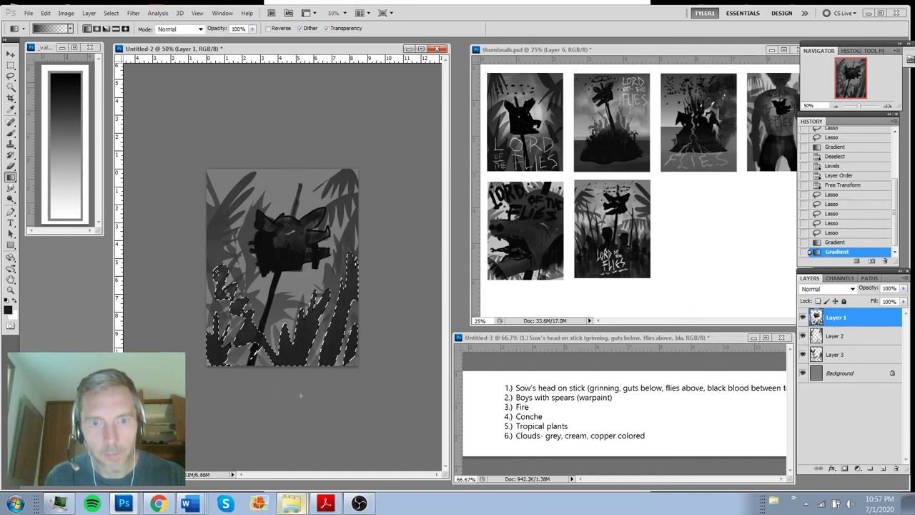
key(ctrl+d)
key(ctrl+d)
Brighten the Background around the sow's head, stick and leaf gaps with the Dodge tool at 10% midtones exposure
key(ctrl+minus)
key(ctrl+minus)
key(ctrl+plus)
key(ctrl+plus)
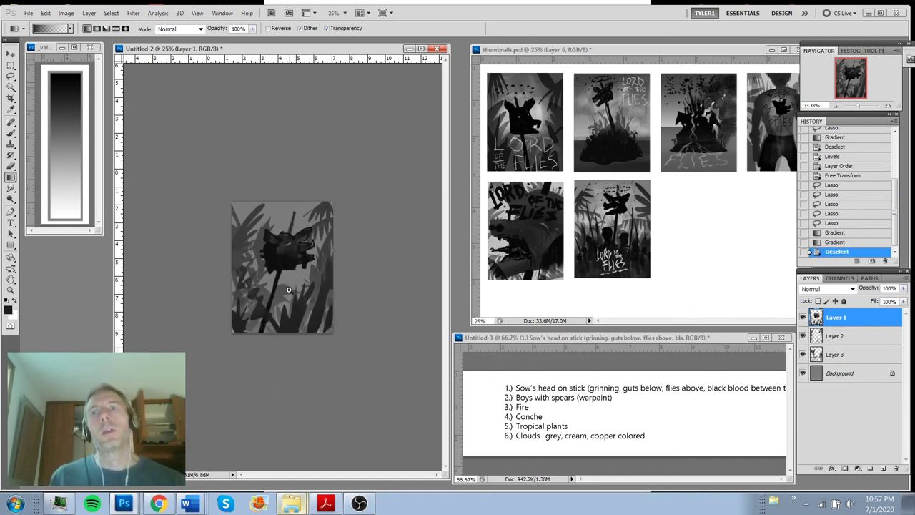
key(ctrl+plus)
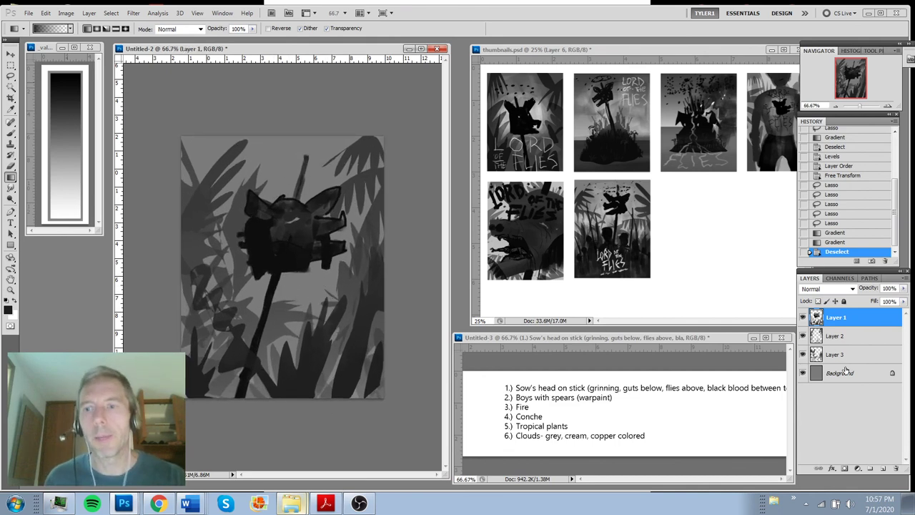
click(844, 375)
key(o)
mouse_move(250, 293)
mouse_down()
mouse_move(317, 198)
mouse_move(339, 284)
mouse_up()
mouse_move(282, 238)
mouse_down()
mouse_move(218, 208)
mouse_move(226, 265)
mouse_up()
mouse_move(261, 171)
mouse_down()
mouse_move(225, 150)
mouse_move(363, 157)
mouse_up()
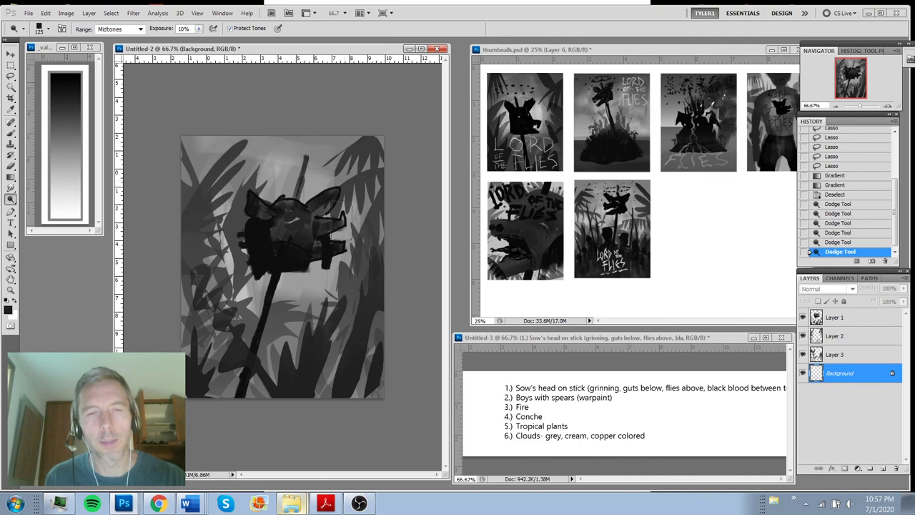
mouse_move(344, 219)
mouse_down()
mouse_move(268, 290)
mouse_move(308, 178)
mouse_move(360, 260)
mouse_move(336, 323)
mouse_move(191, 349)
mouse_up()
drag(346, 328, 360, 310)
alt+click(339, 345)
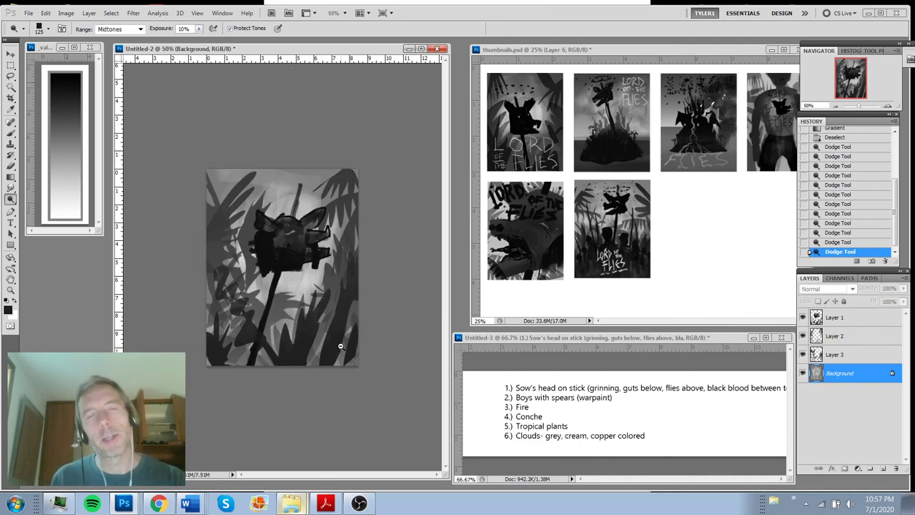
click(846, 319)
key(l)
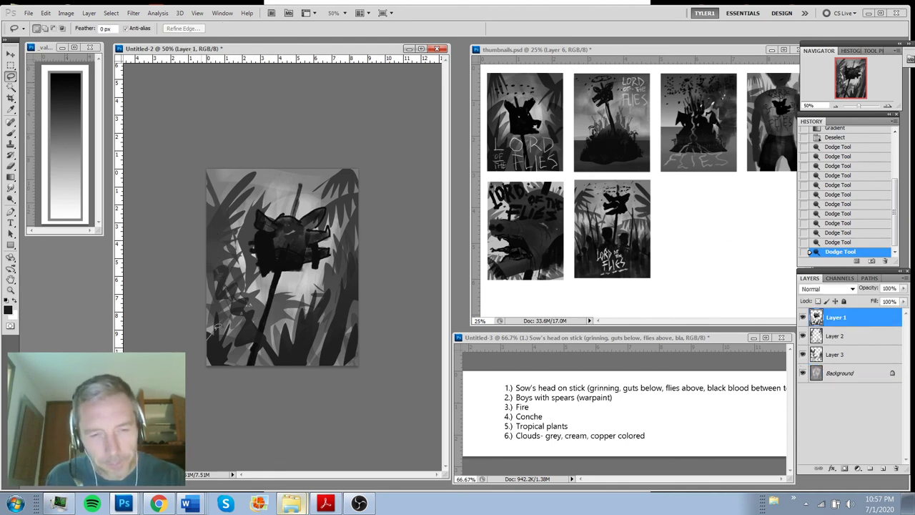
drag(239, 339, 230, 351)
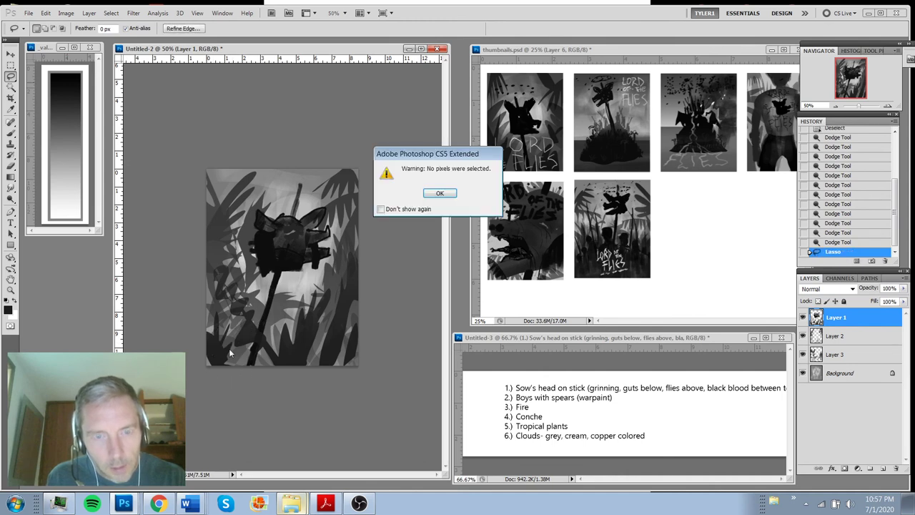
click(439, 194)
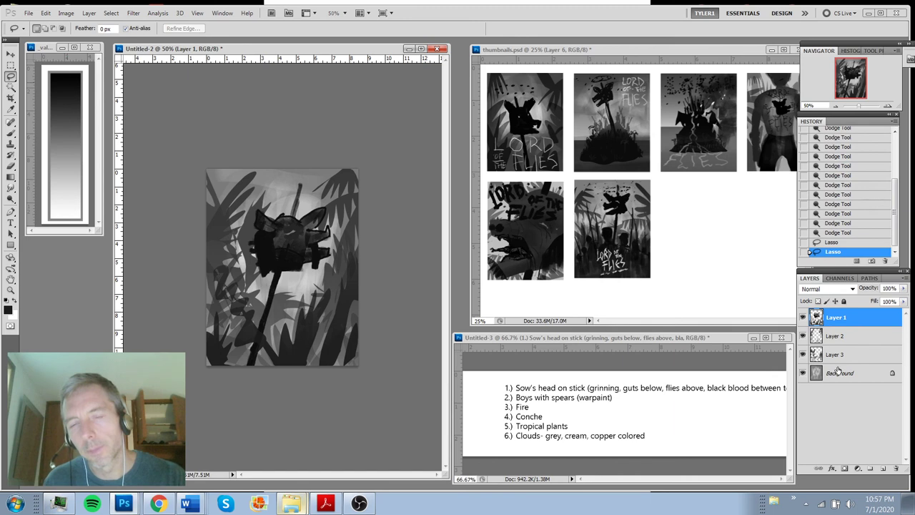
Darken the whole jungle scene with a Levels adjustment layer above Layer 1, lowering the output white level to 141
click(857, 468)
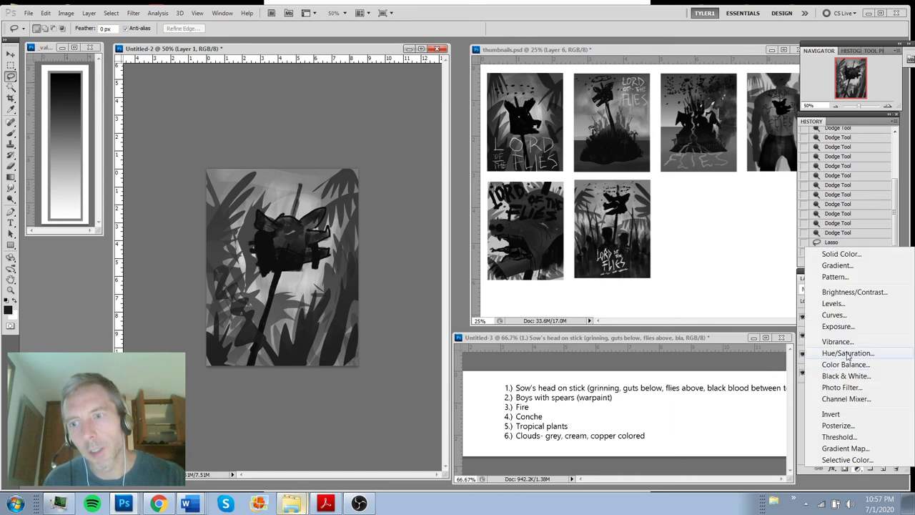
click(832, 303)
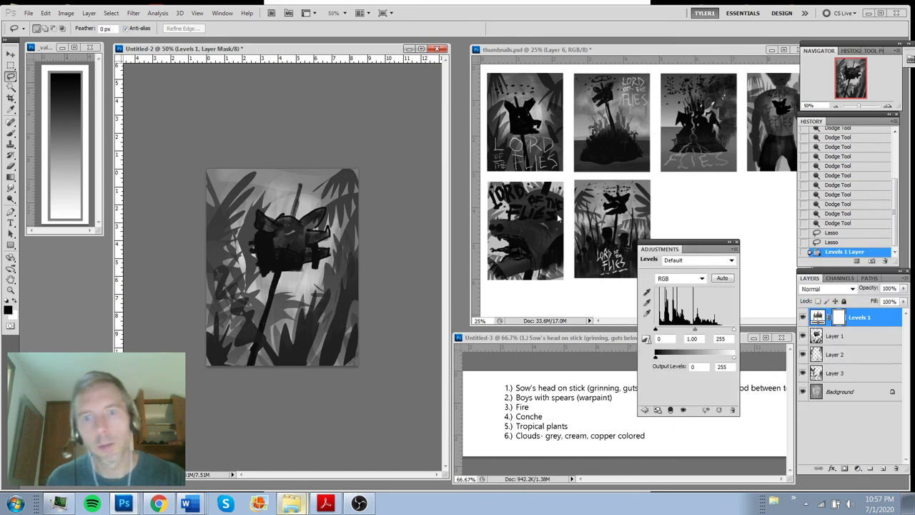
drag(734, 361, 691, 356)
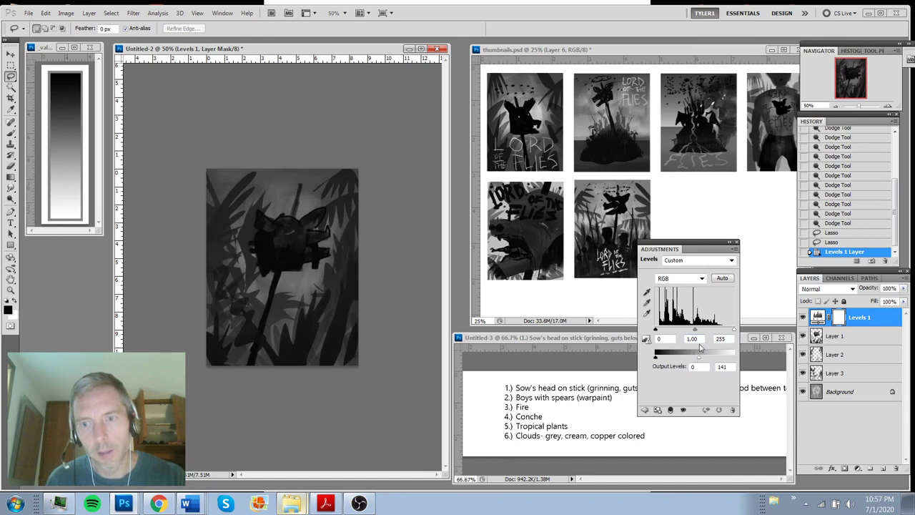
click(737, 243)
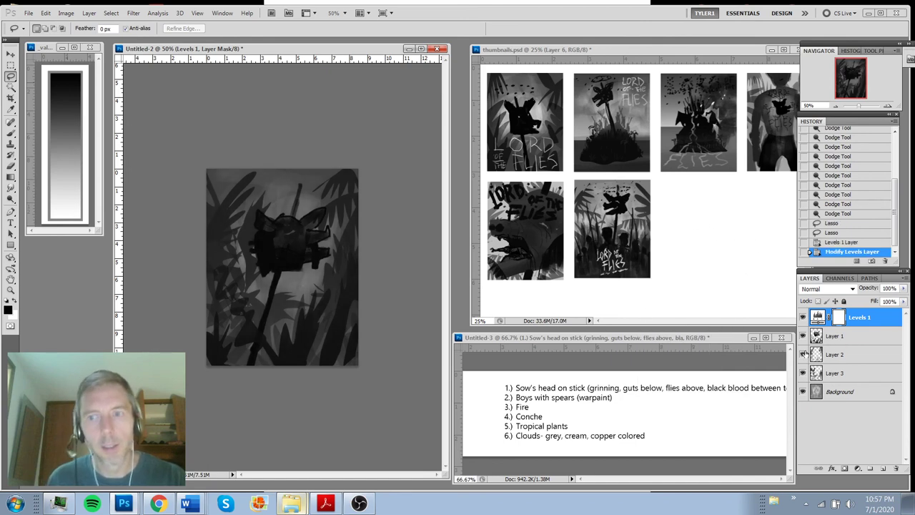
Create a new layer above Levels 1 and lasso slanted, pointed flame shapes along the canvas's lower edge
click(883, 468)
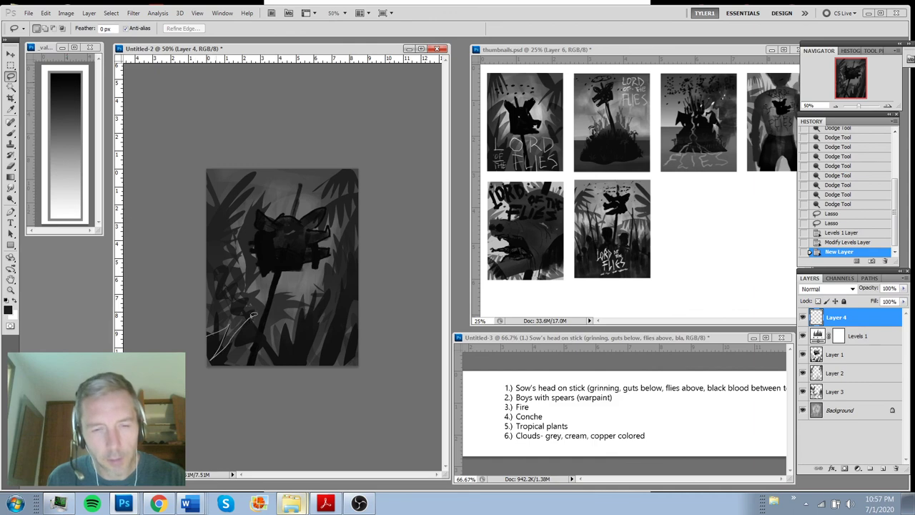
drag(254, 314, 256, 348)
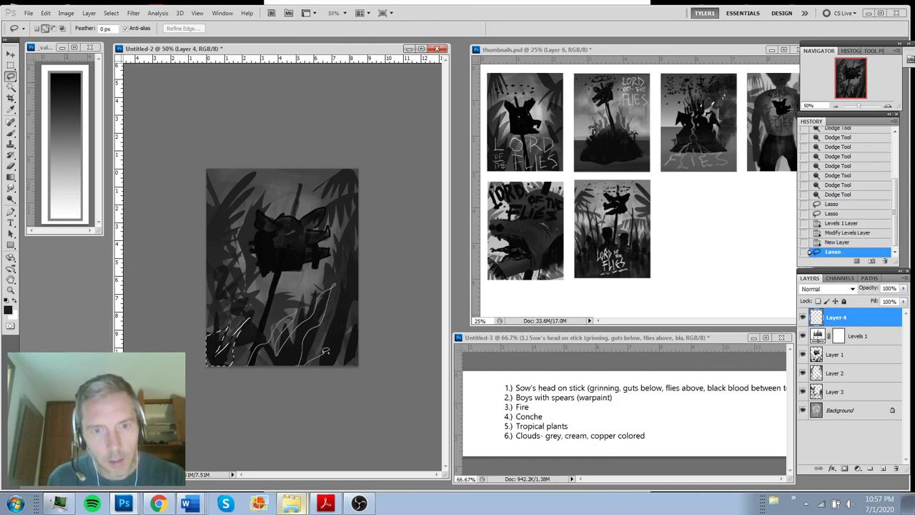
drag(331, 371, 321, 377)
mouse_move(300, 311)
mouse_down()
mouse_move(313, 285)
mouse_move(322, 303)
mouse_move(360, 314)
mouse_up()
drag(222, 315, 232, 319)
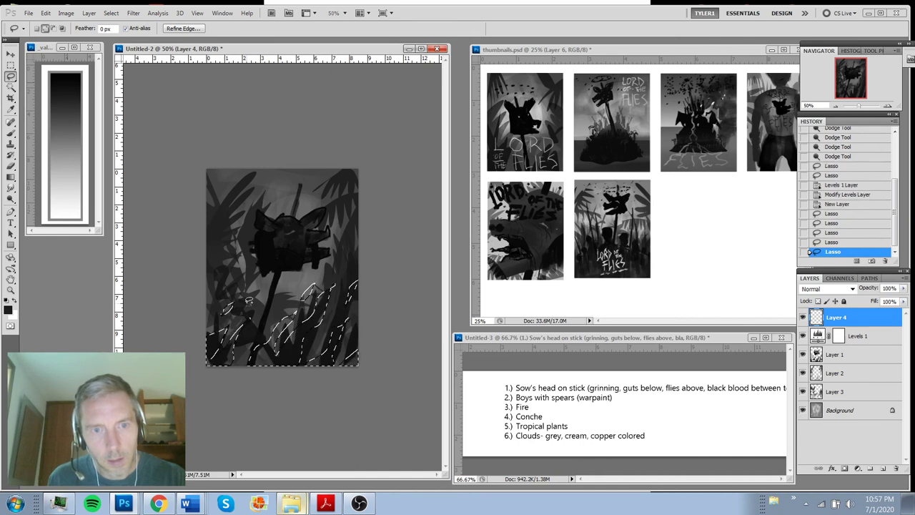
Brush the flame selection on Layer 4 with a near-white sampled from the value scale, then deselect
key(b)
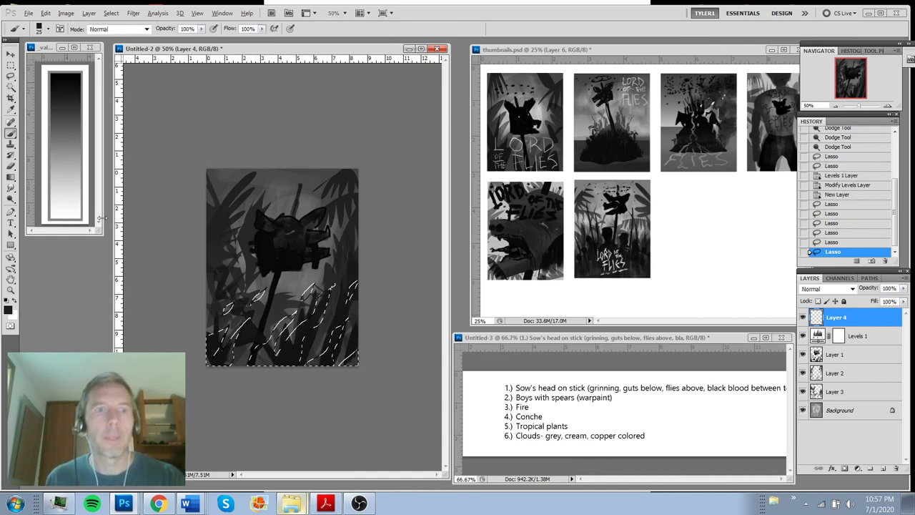
alt+click(75, 200)
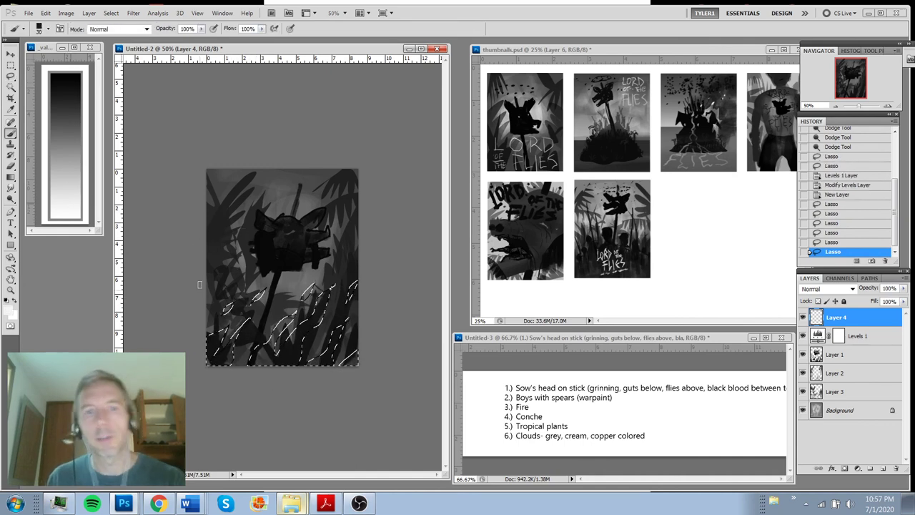
mouse_move(243, 333)
mouse_down()
mouse_move(301, 326)
mouse_move(353, 365)
mouse_move(291, 338)
mouse_move(340, 306)
mouse_move(244, 295)
mouse_move(205, 326)
mouse_move(245, 363)
mouse_move(334, 354)
mouse_up()
drag(334, 355, 253, 286)
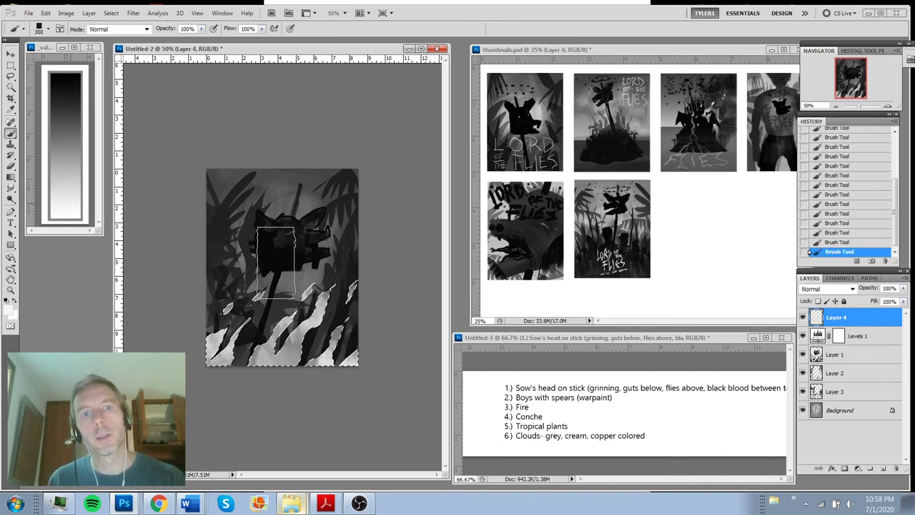
key(ctrl+d)
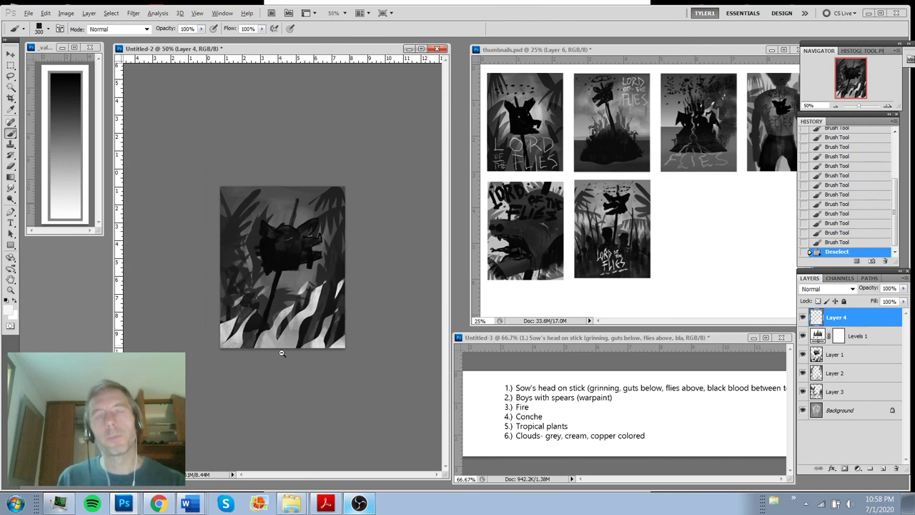
Squash Layer 4's flames to a lower height against the canvas's lower edge with Free Transform
key(v)
mouse_move(307, 350)
mouse_down()
mouse_move(308, 372)
mouse_move(319, 371)
mouse_up()
key(ctrl+z)
key(ctrl+t)
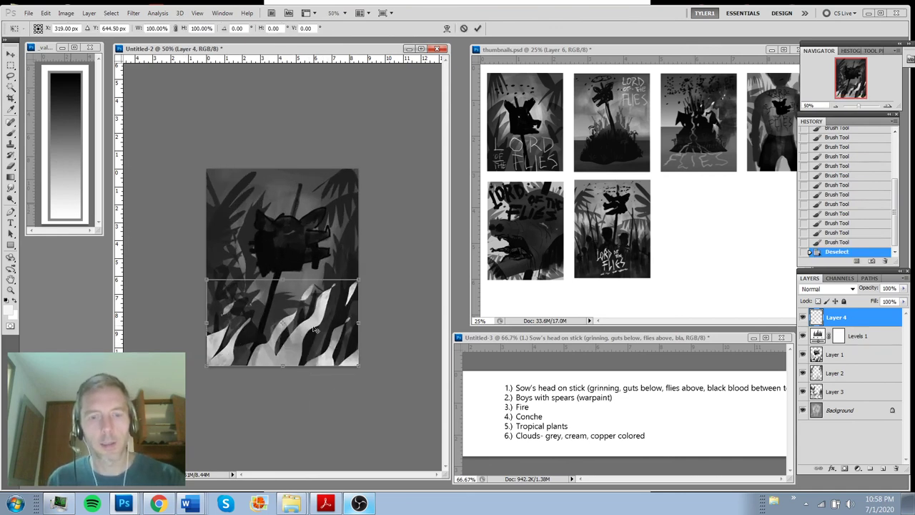
mouse_move(281, 315)
mouse_down()
mouse_move(283, 291)
mouse_move(283, 304)
mouse_up()
key(Return)
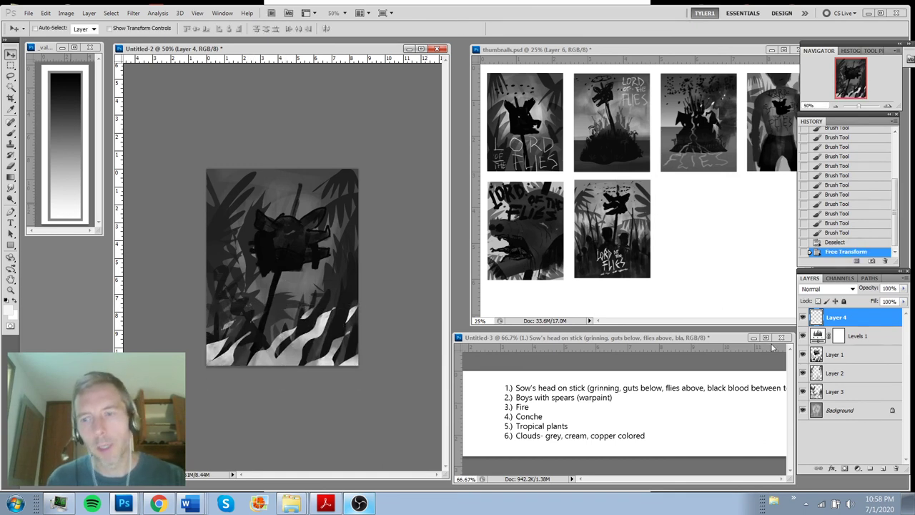
Load the outline of Layer 1 as a selection and create a new layer above Layer 4
ctrl+click(815, 355)
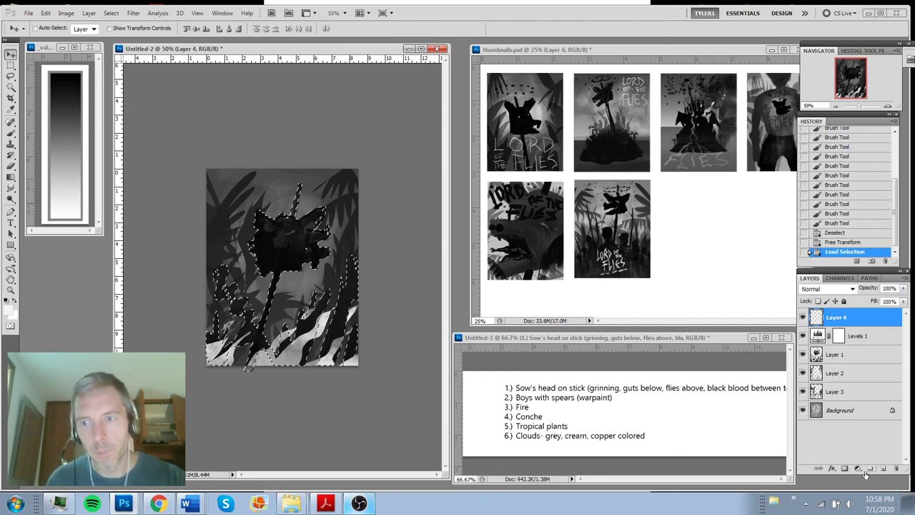
click(882, 468)
click(844, 317)
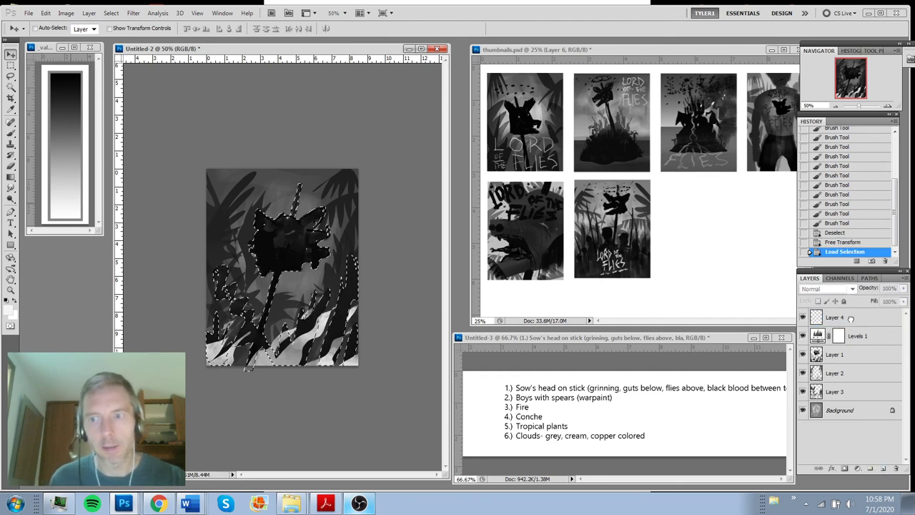
click(881, 469)
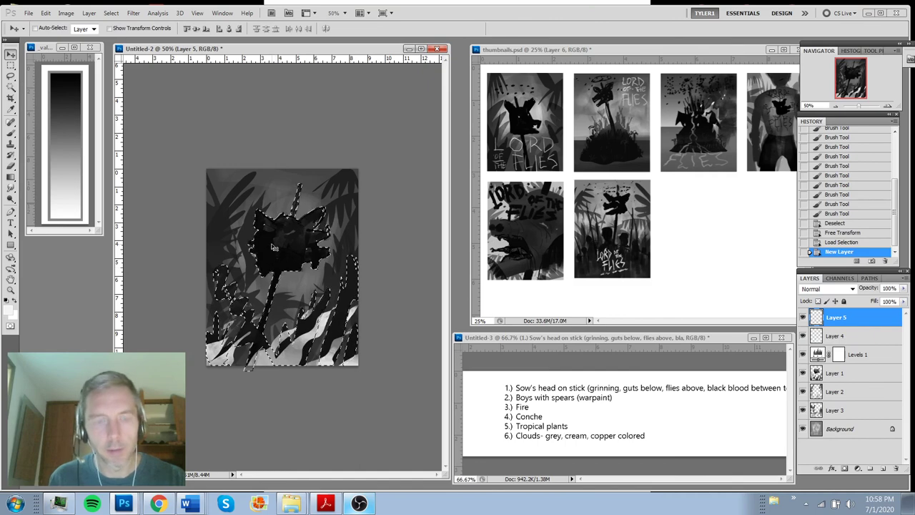
Brush near-white firelight along the underside of the sow's jaw on Layer 5 within the selection, undoing stray strokes
key(b)
drag(278, 276, 325, 263)
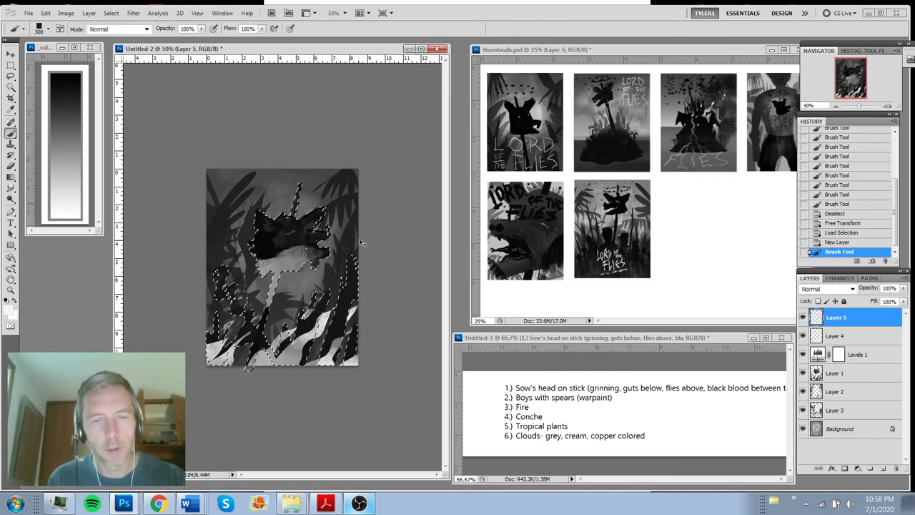
key(ctrl+z)
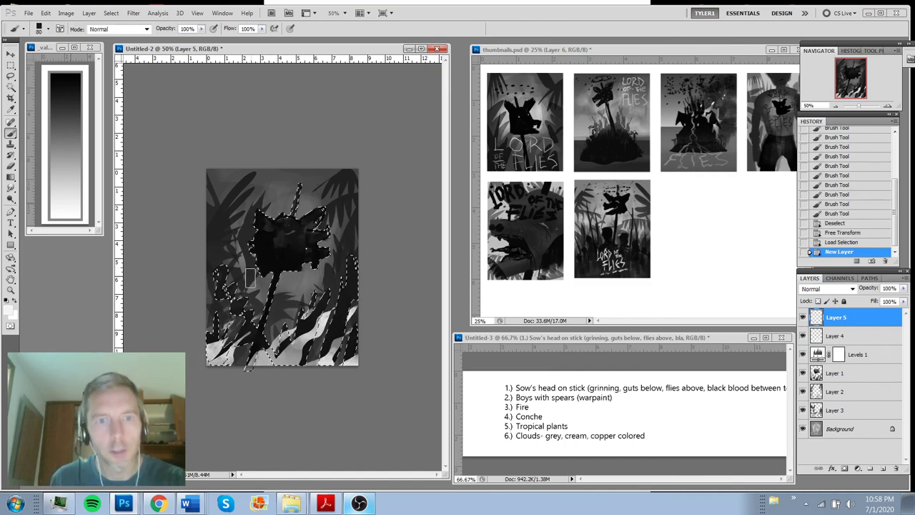
drag(251, 275, 286, 274)
drag(292, 270, 331, 251)
mouse_move(251, 260)
mouse_down()
mouse_move(287, 273)
mouse_move(339, 235)
mouse_up()
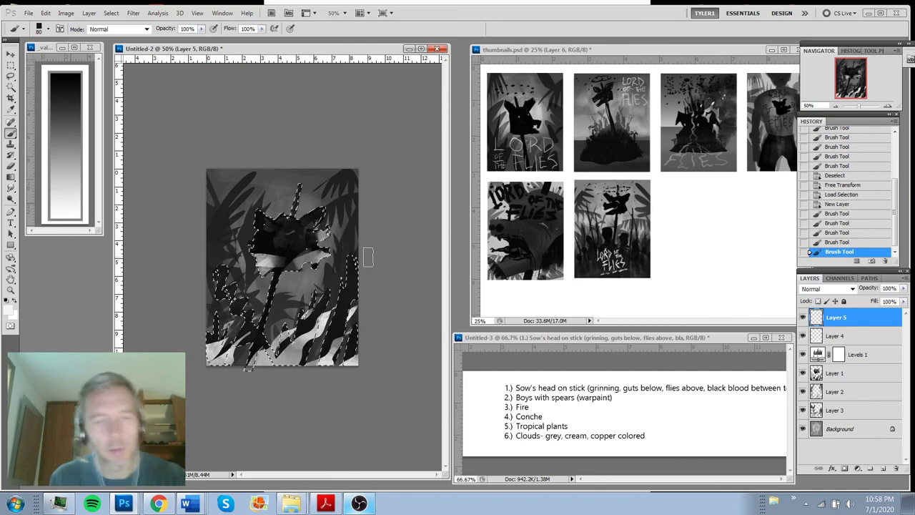
key(ctrl+z)
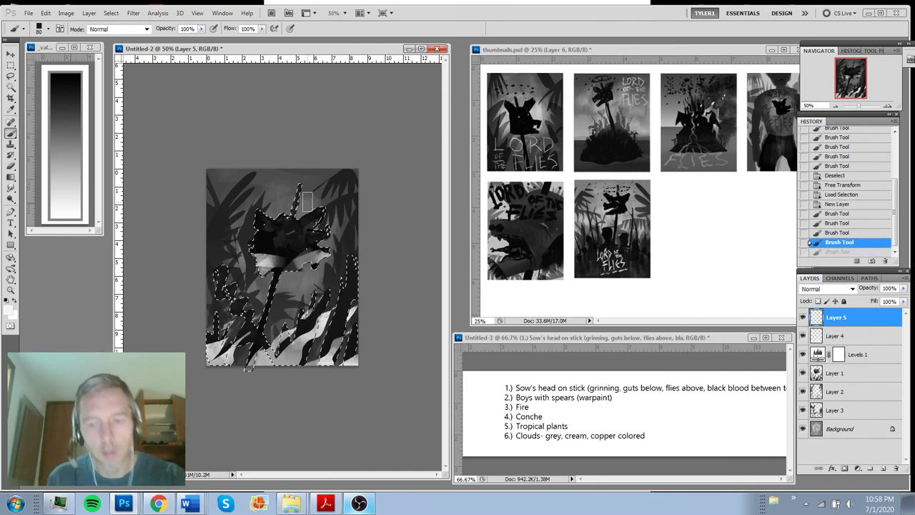
Extend the firelight on Layer 5 across the sow's snout, lower jaw and ears with gray and light strokes, then deselect
mouse_move(325, 232)
mouse_down()
mouse_move(314, 205)
mouse_move(306, 250)
mouse_up()
drag(326, 243, 303, 253)
mouse_move(320, 239)
mouse_down()
mouse_move(297, 246)
mouse_move(263, 222)
mouse_up()
drag(272, 229, 266, 224)
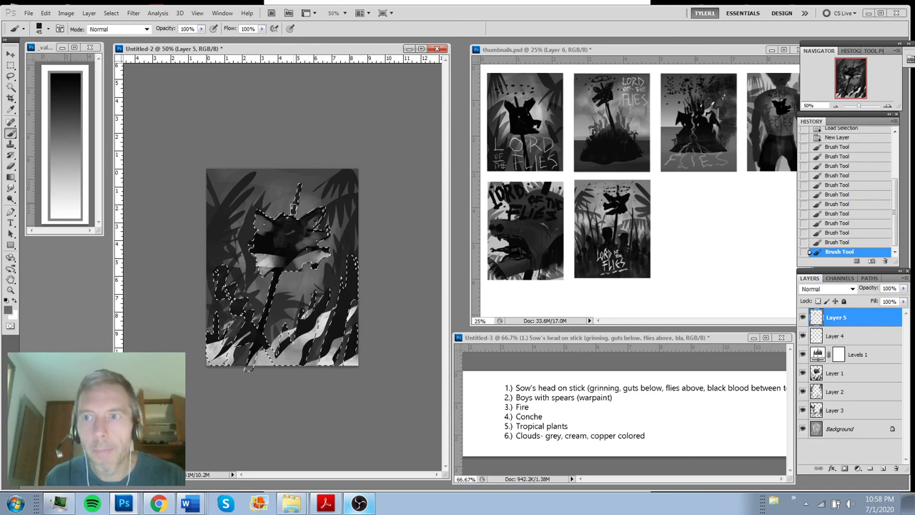
alt+click(323, 316)
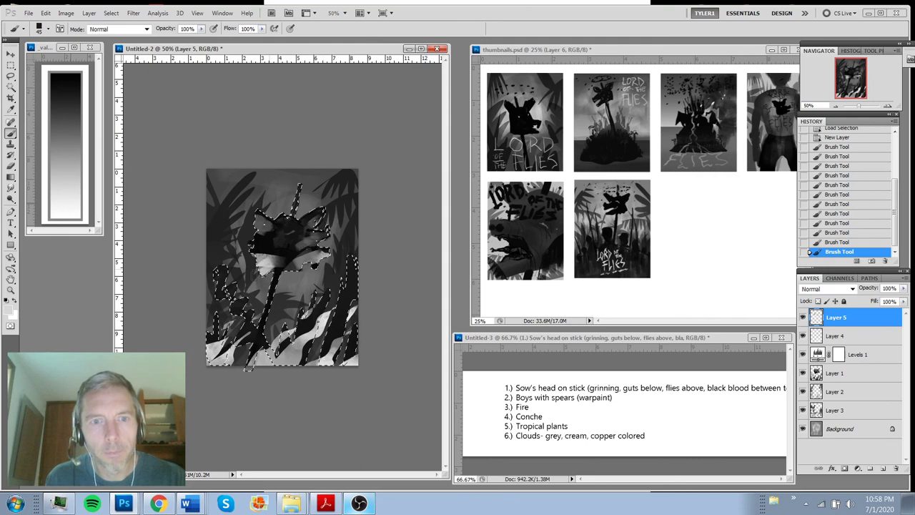
mouse_move(262, 267)
mouse_down()
mouse_move(328, 259)
mouse_move(292, 273)
mouse_move(319, 241)
mouse_move(336, 239)
mouse_move(300, 243)
mouse_move(285, 280)
mouse_move(264, 218)
mouse_move(246, 222)
mouse_move(298, 243)
mouse_move(314, 240)
mouse_move(291, 226)
mouse_up()
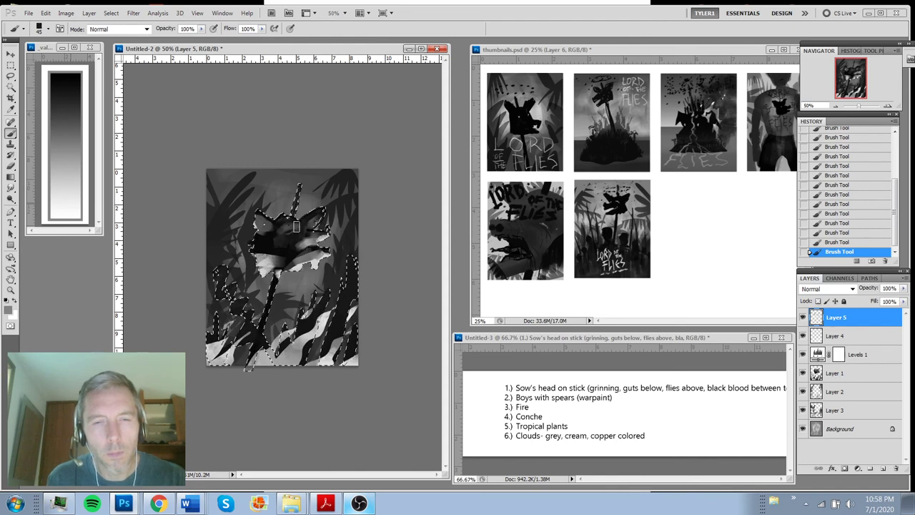
key(ctrl+d)
Reload Layer 1's silhouette as the selection while keeping Layer 5 active for painting
alt+click(310, 290)
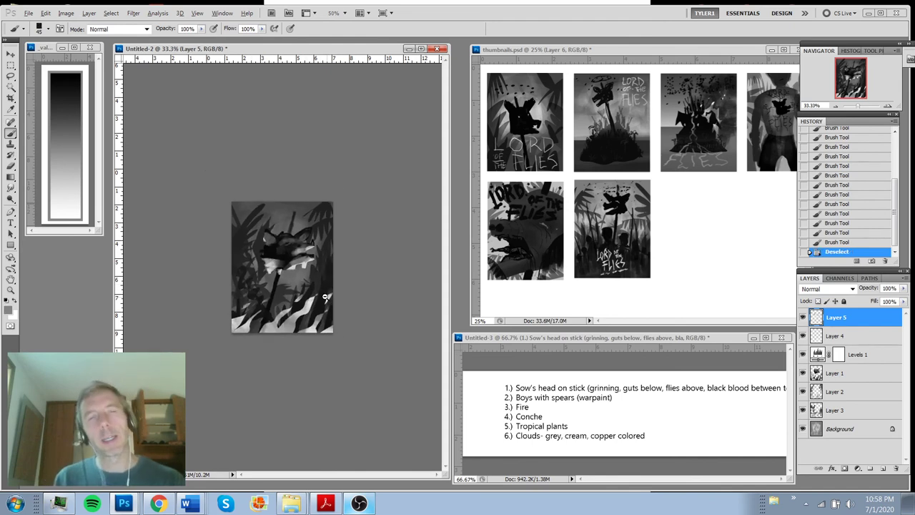
alt+click(310, 290)
ctrl+click(311, 289)
ctrl+click(311, 289)
key(ctrl+plus)
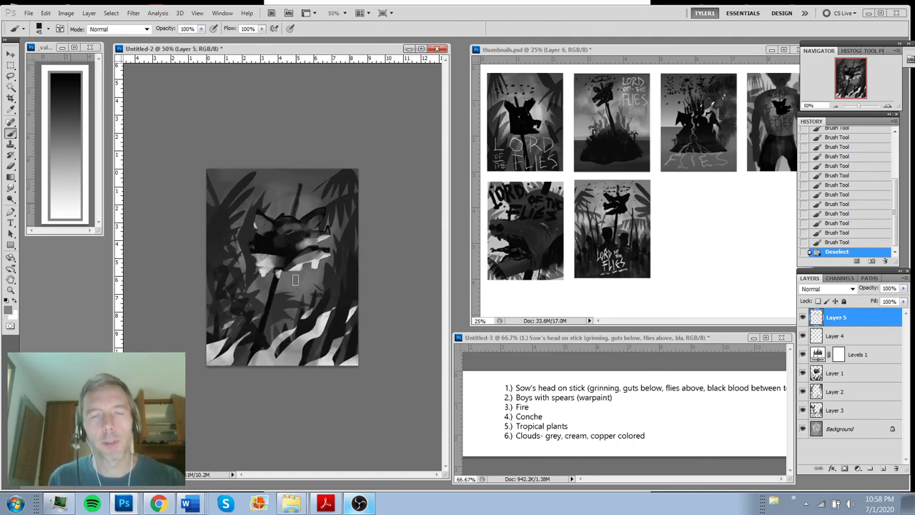
ctrl+click(817, 318)
ctrl+click(817, 319)
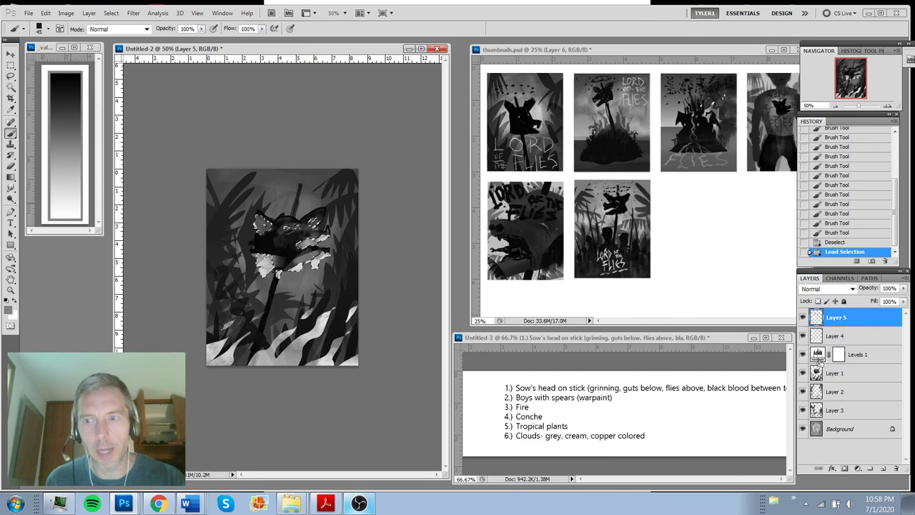
Paint softer light on the sow's face and bright firelight along the stick on Layer 5, then deselect
mouse_move(305, 281)
mouse_down()
mouse_move(264, 242)
mouse_move(286, 262)
mouse_move(268, 260)
mouse_move(309, 254)
mouse_up()
mouse_move(277, 256)
mouse_down()
mouse_move(311, 252)
mouse_move(266, 269)
mouse_move(304, 264)
mouse_move(322, 229)
mouse_move(314, 246)
mouse_move(293, 207)
mouse_move(347, 281)
mouse_move(288, 288)
mouse_move(261, 322)
mouse_up()
alt+click(265, 270)
drag(266, 304, 252, 358)
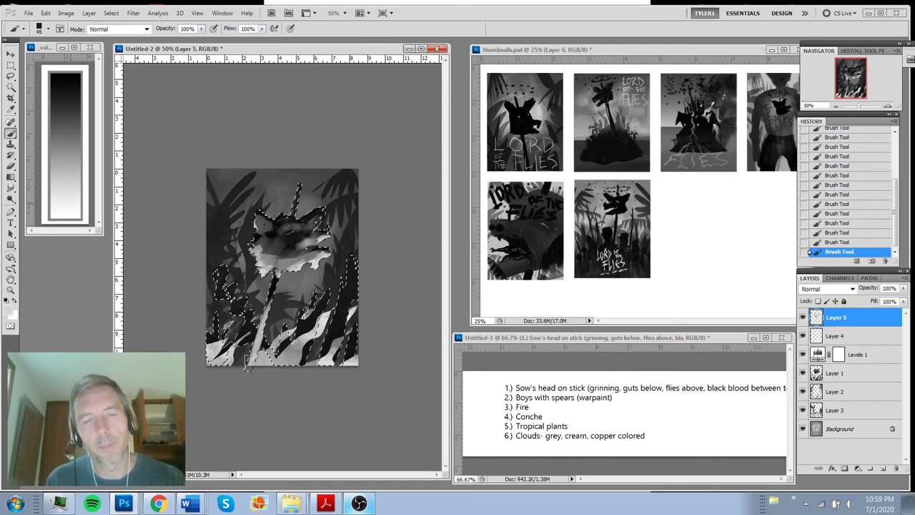
drag(269, 281, 258, 315)
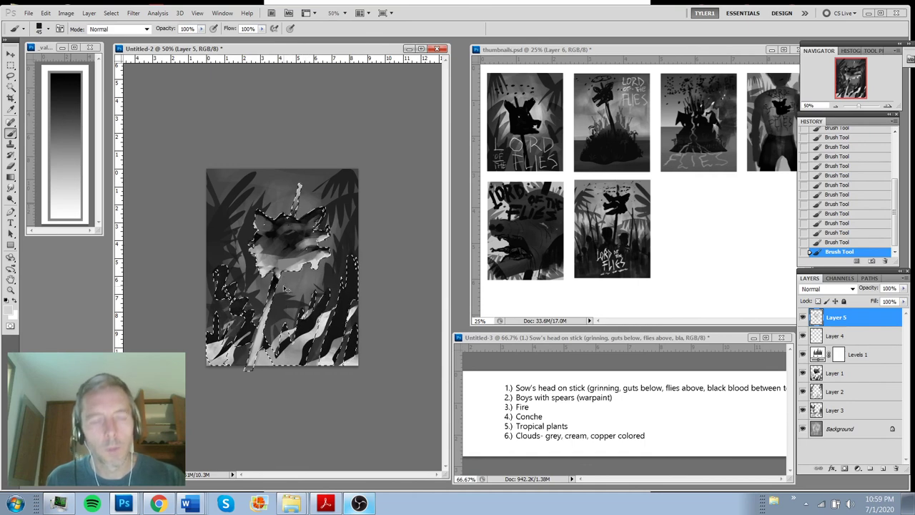
key(ctrl+d)
Check the thumbnail at reduced size and compare it with and without Layer 5's firelight
alt+click(306, 308)
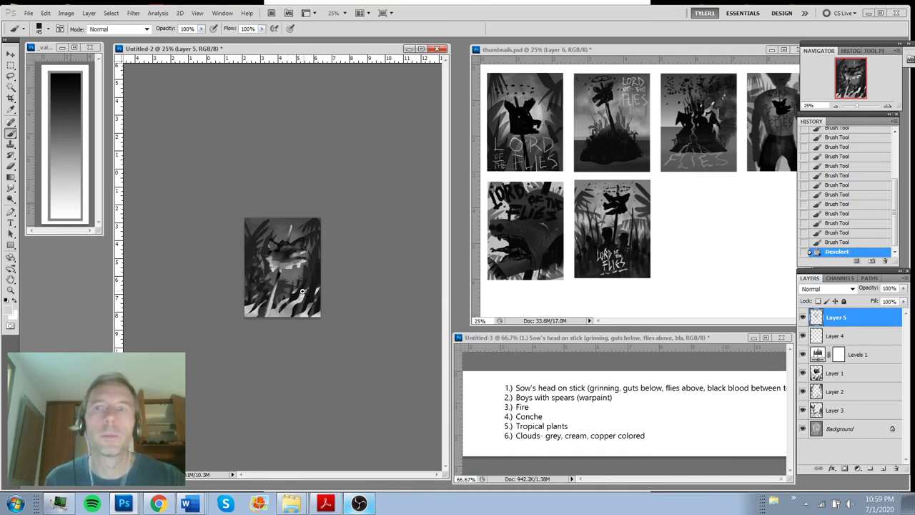
ctrl+click(302, 291)
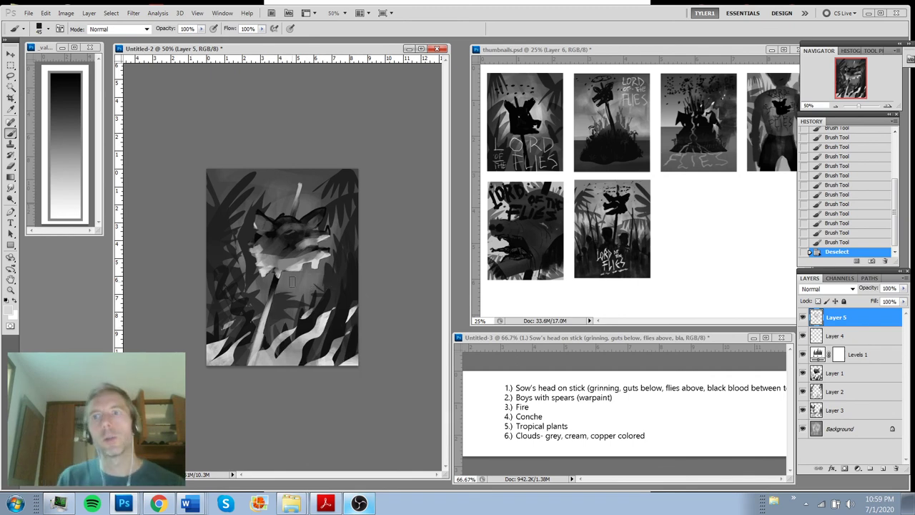
click(802, 317)
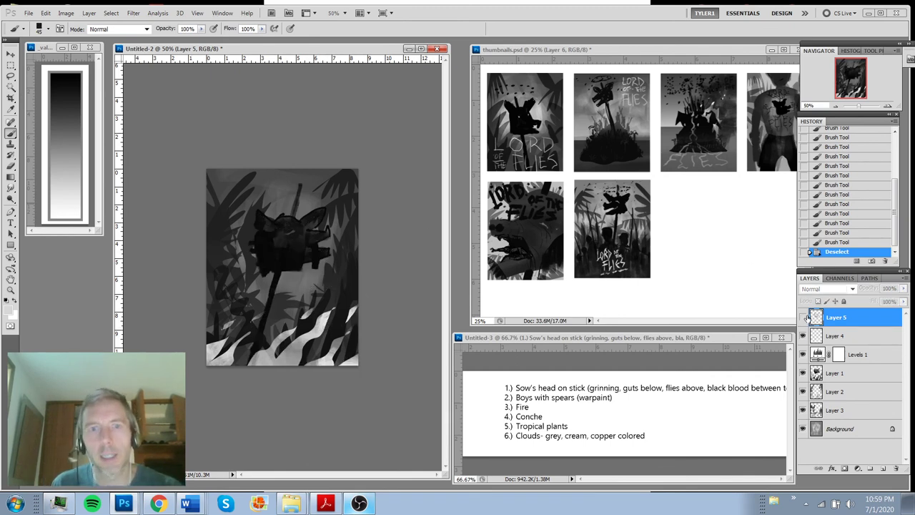
click(802, 317)
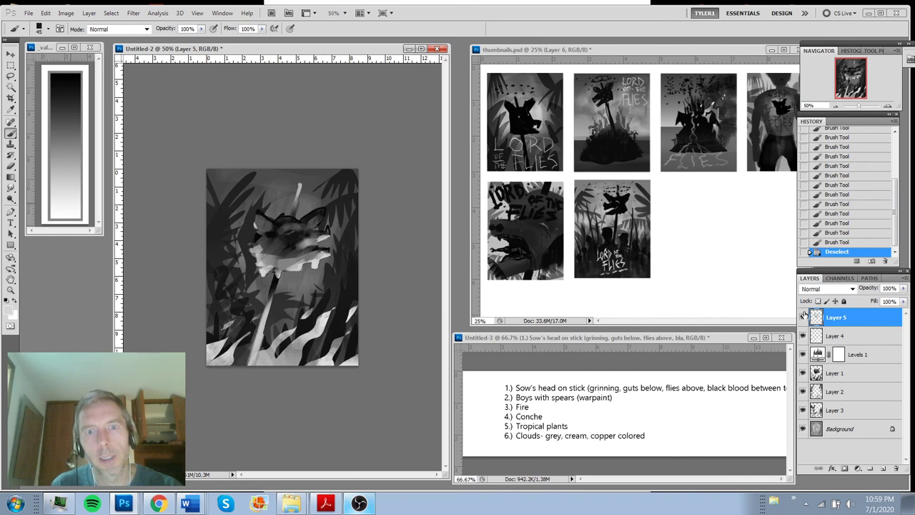
Duplicate the Levels 1 adjustment layer, set the copy's opacity to 50%, and toggle its visibility to compare the darkening
drag(829, 356, 884, 466)
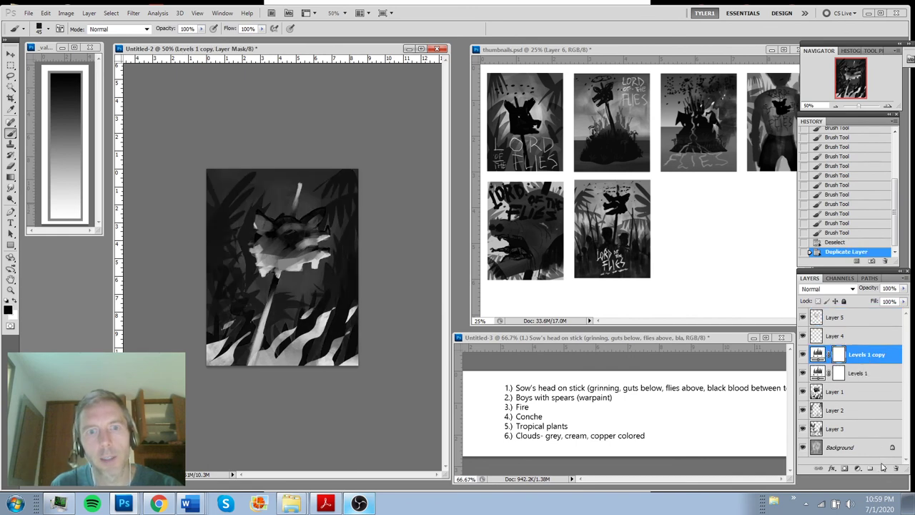
drag(902, 288, 880, 301)
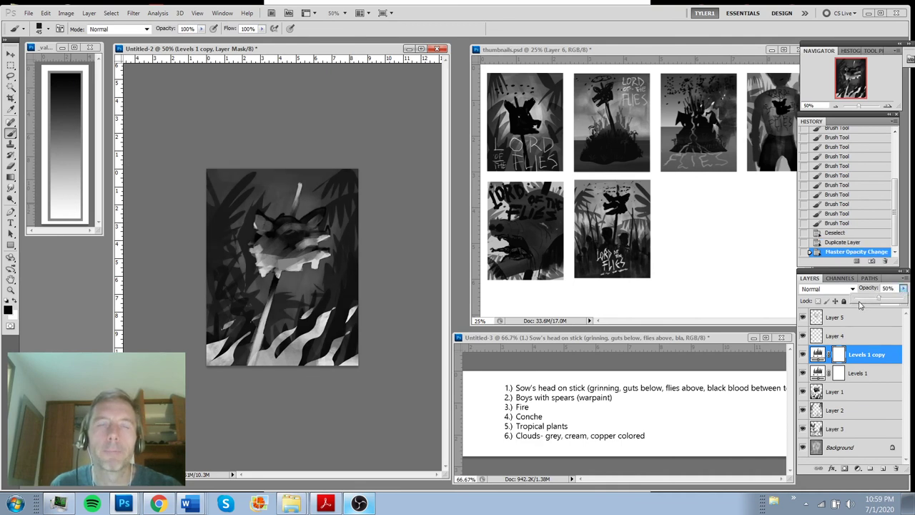
click(803, 355)
click(803, 355)
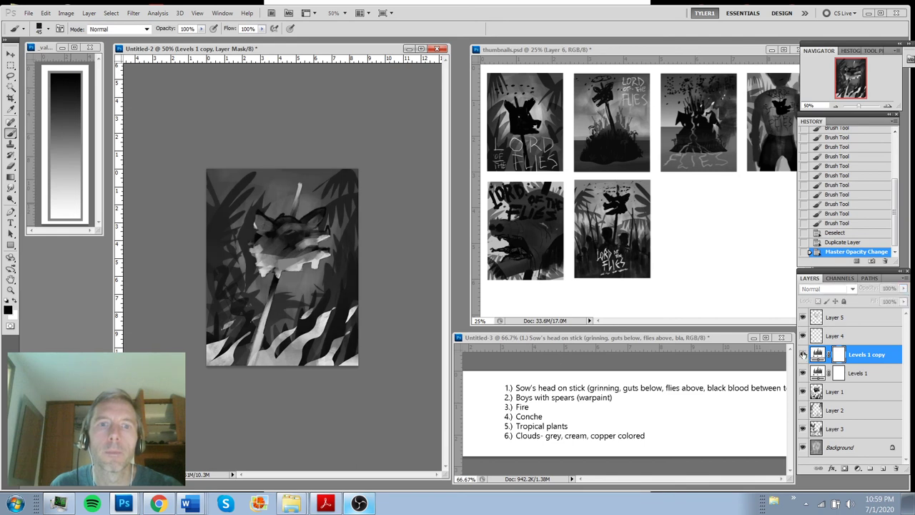
Mask the Levels 1 copy darkening away from the sow's head and the area around it with broad black strokes on its layer mask
click(820, 356)
click(838, 356)
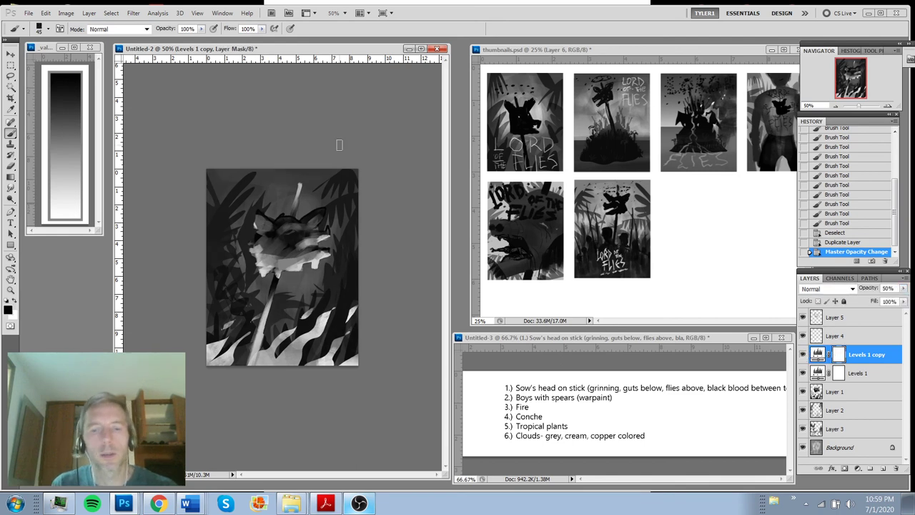
mouse_move(265, 297)
mouse_down()
mouse_move(269, 250)
mouse_move(252, 222)
mouse_move(272, 267)
mouse_move(291, 283)
mouse_up()
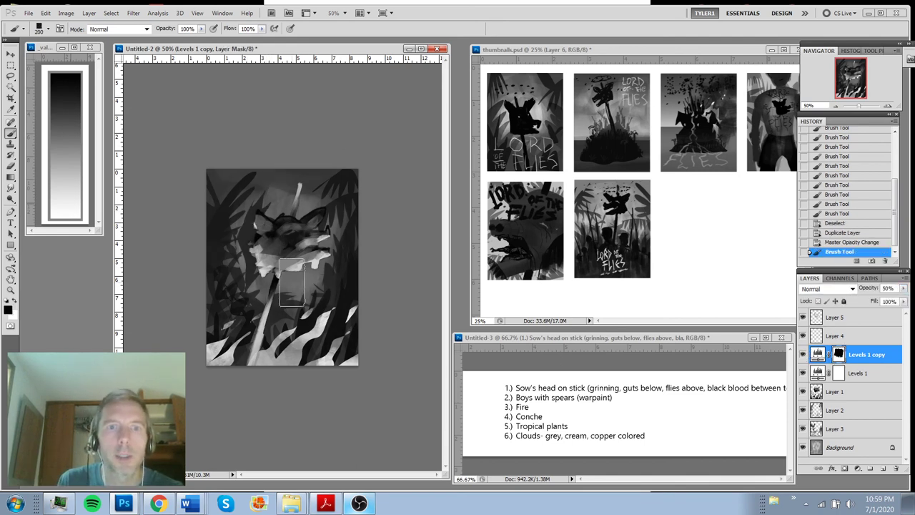
drag(335, 181, 308, 179)
mouse_move(293, 237)
mouse_down()
mouse_move(263, 297)
mouse_move(284, 315)
mouse_up()
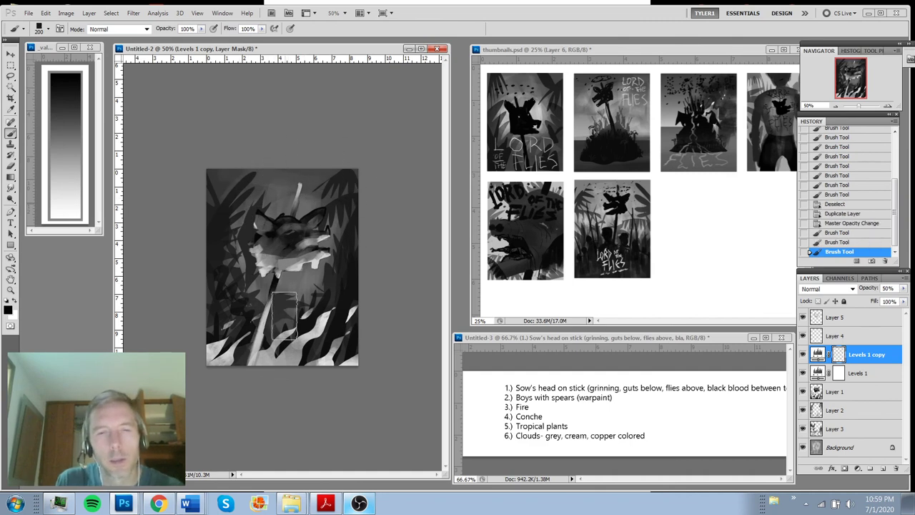
Dab small bright embers above and among the flames on Layer 5 with a 20 px light brush
click(837, 318)
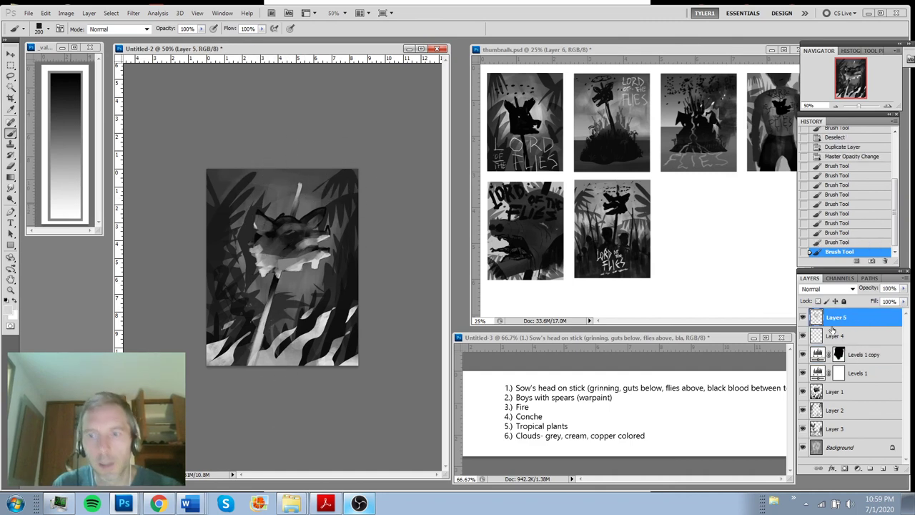
key(bracketleft)
key(bracketleft)
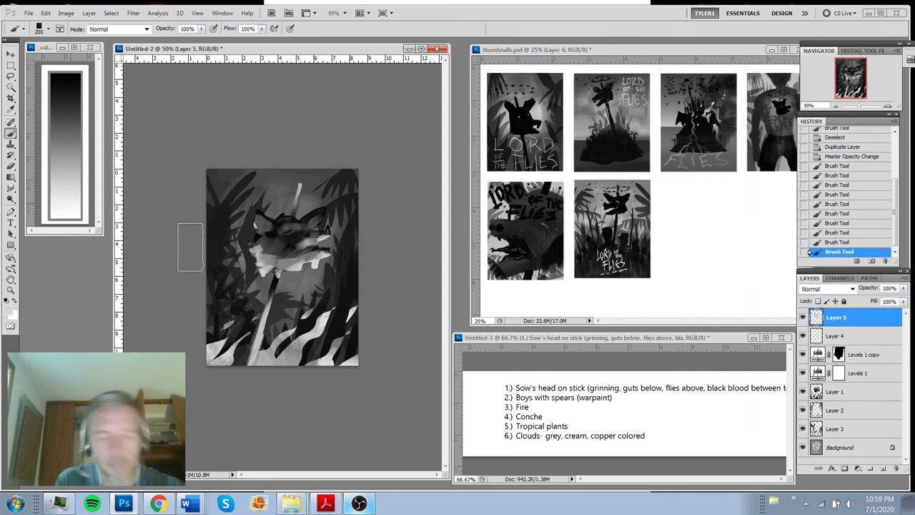
key(bracketleft)
key(bracketleft)
key(bracketleft)
key(bracketleft)
key(bracketleft)
key(bracketleft)
key(bracketleft)
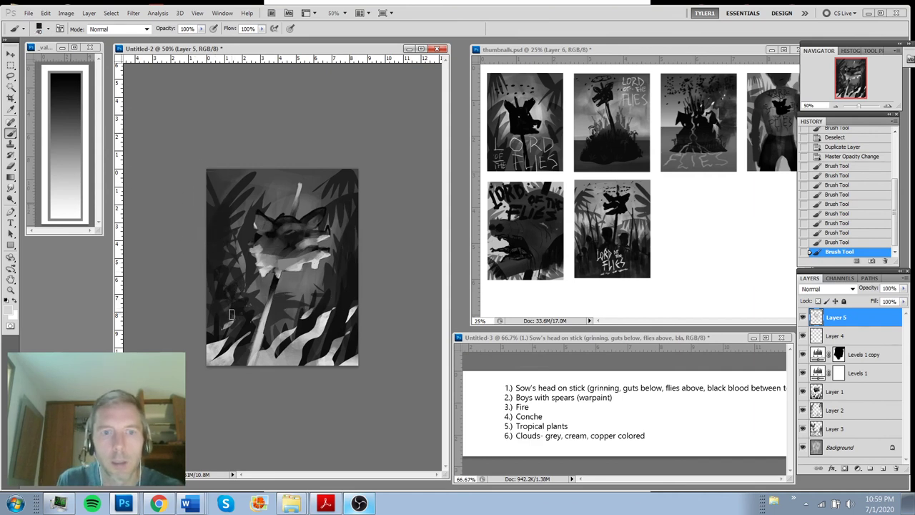
key(bracketleft)
key(bracketleft)
click(221, 324)
click(230, 321)
click(238, 319)
click(239, 291)
click(286, 327)
click(300, 300)
click(323, 289)
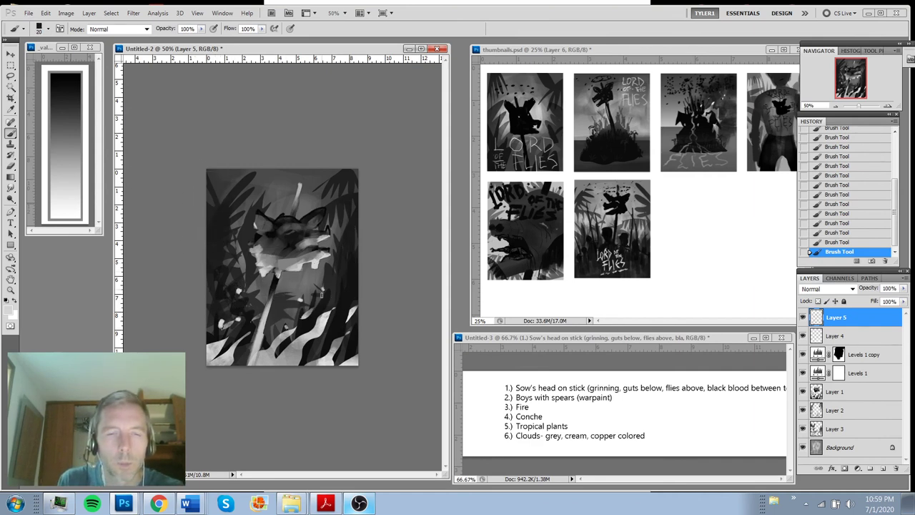
click(345, 280)
click(312, 328)
click(314, 343)
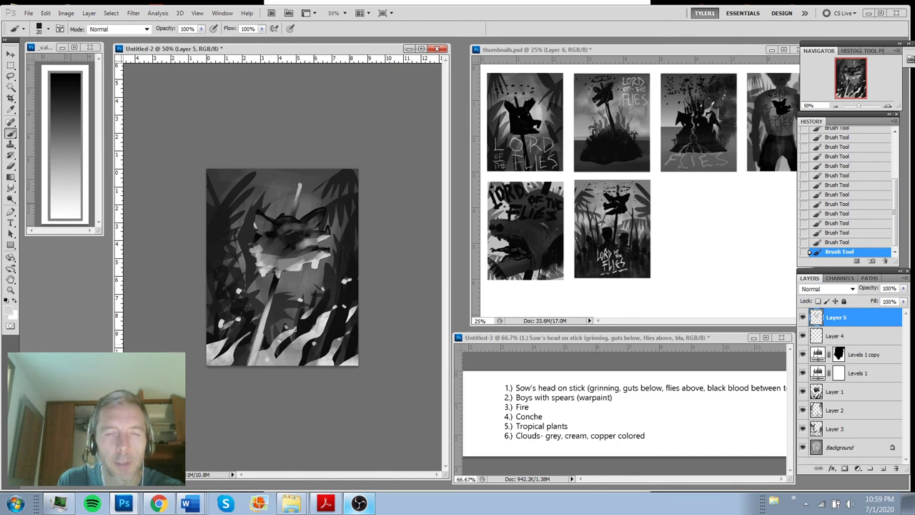
click(273, 355)
click(317, 312)
click(342, 261)
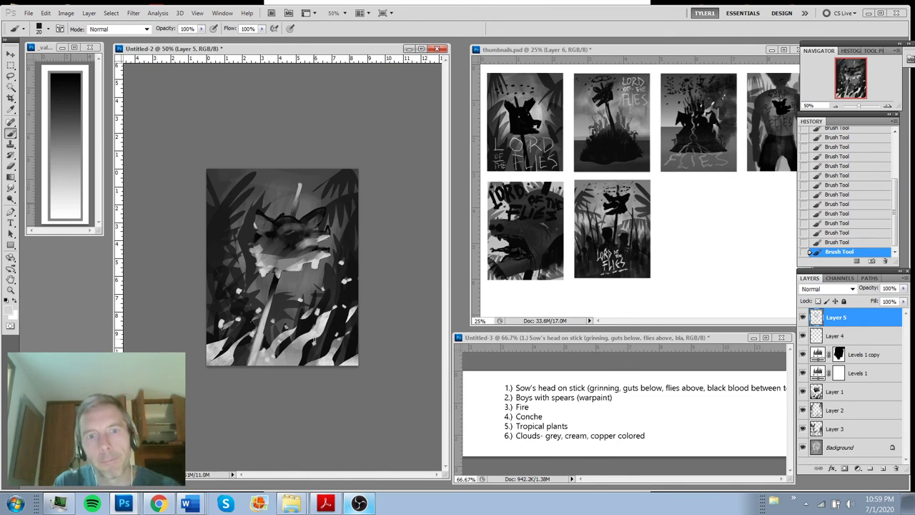
Pick black from the value scale and letter a blocky L and O in the cover's upper-left corner on Layer 5
key(ctrl+minus)
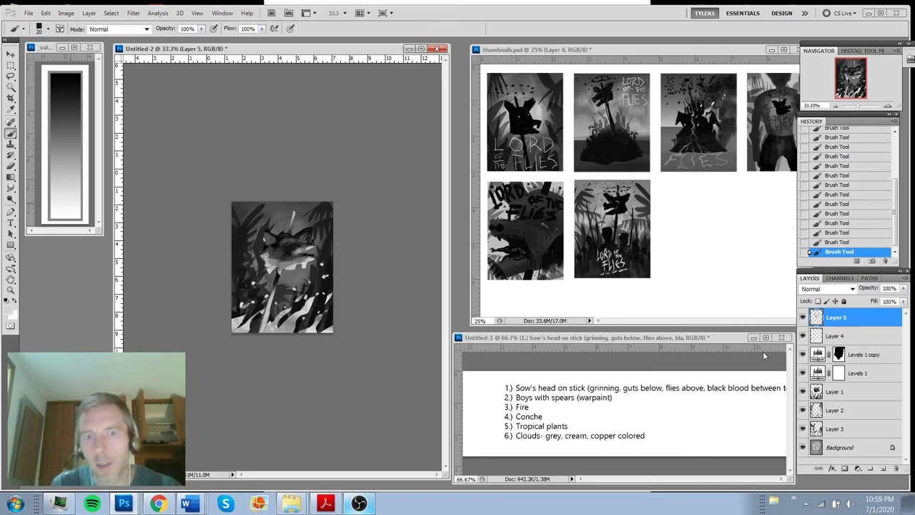
key(ctrl+plus)
key(ctrl+plus)
key(ctrl+plus)
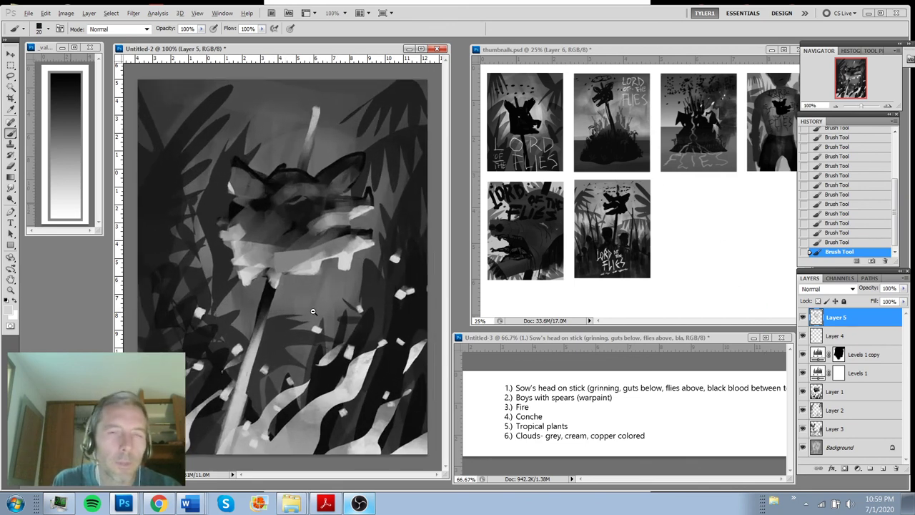
key(ctrl+minus)
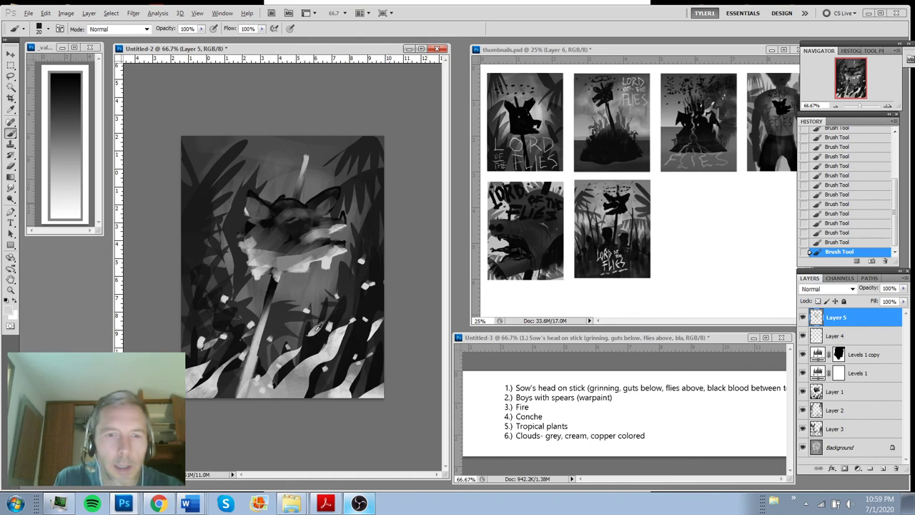
alt+click(315, 331)
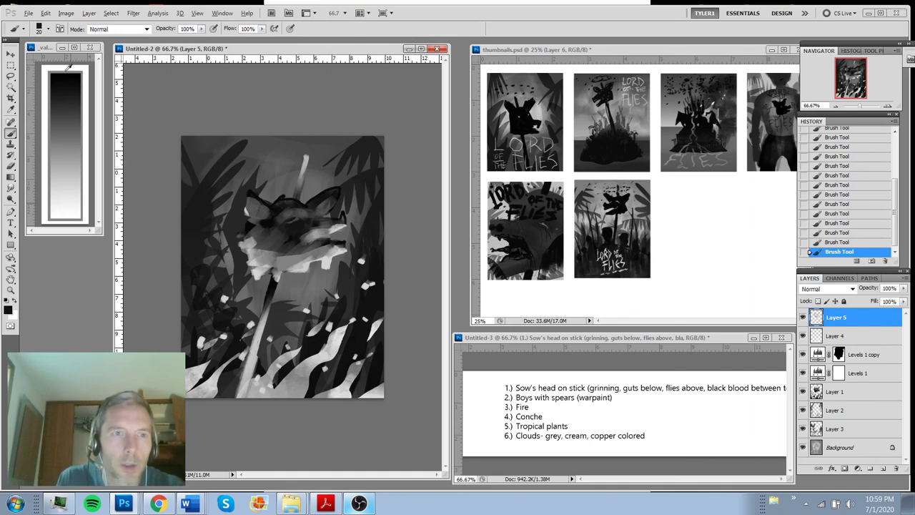
drag(195, 143, 195, 183)
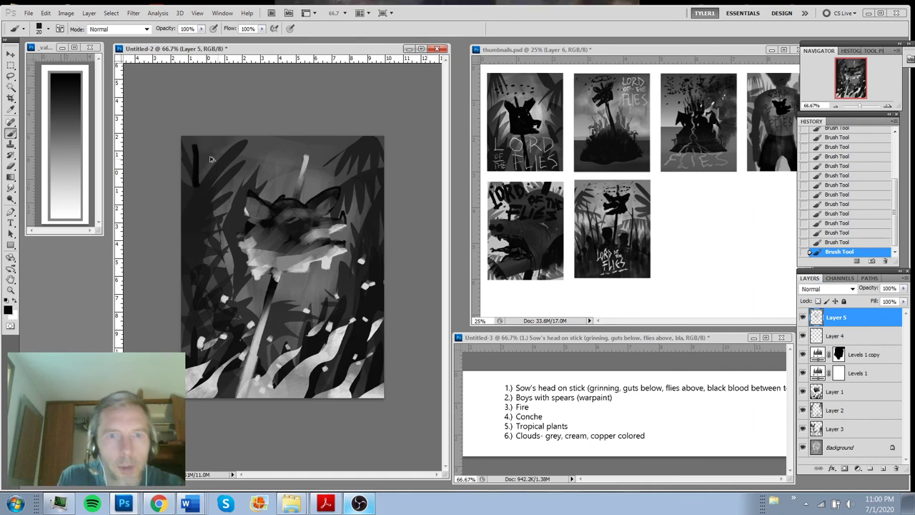
key(ctrl+z)
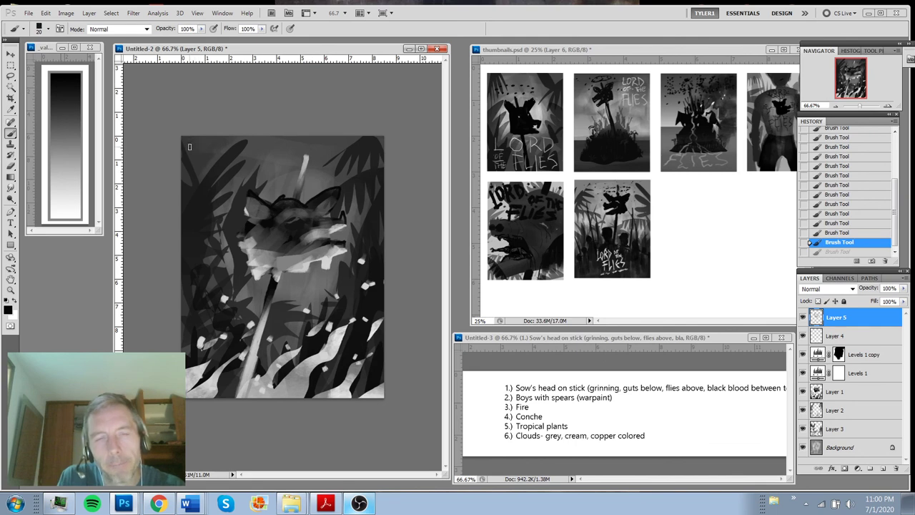
drag(189, 147, 202, 146)
mouse_move(191, 147)
mouse_down()
mouse_move(191, 171)
mouse_move(204, 176)
mouse_up()
mouse_move(191, 180)
mouse_down()
mouse_move(217, 150)
mouse_move(216, 165)
mouse_move(236, 152)
mouse_move(226, 179)
mouse_move(218, 173)
mouse_move(243, 174)
mouse_up()
key(ctrl+z)
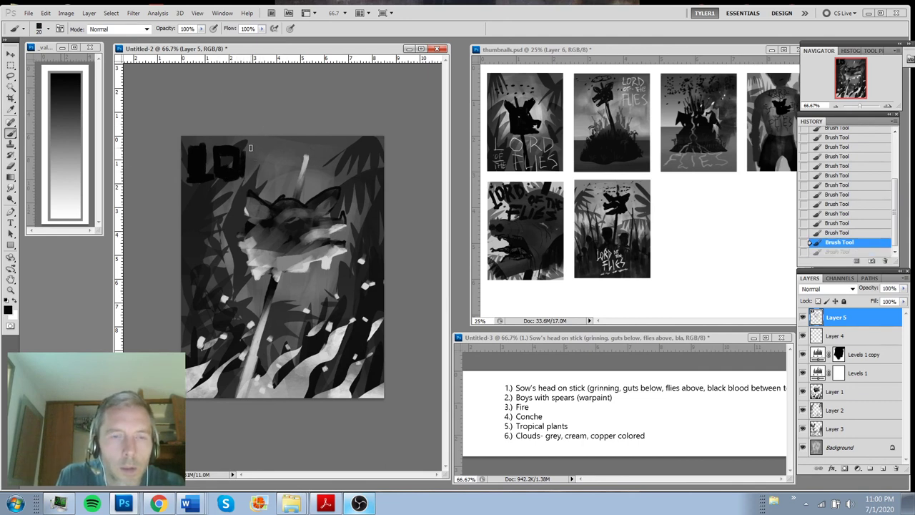
Add the block letters R and D to complete the word LORD
mouse_move(249, 149)
mouse_down()
mouse_move(247, 176)
mouse_move(249, 146)
mouse_move(268, 151)
mouse_move(267, 180)
mouse_move(263, 160)
mouse_move(255, 176)
mouse_up()
key(ctrl+alt+z)
key(ctrl+alt+z)
key(ctrl+alt+z)
key(ctrl+z)
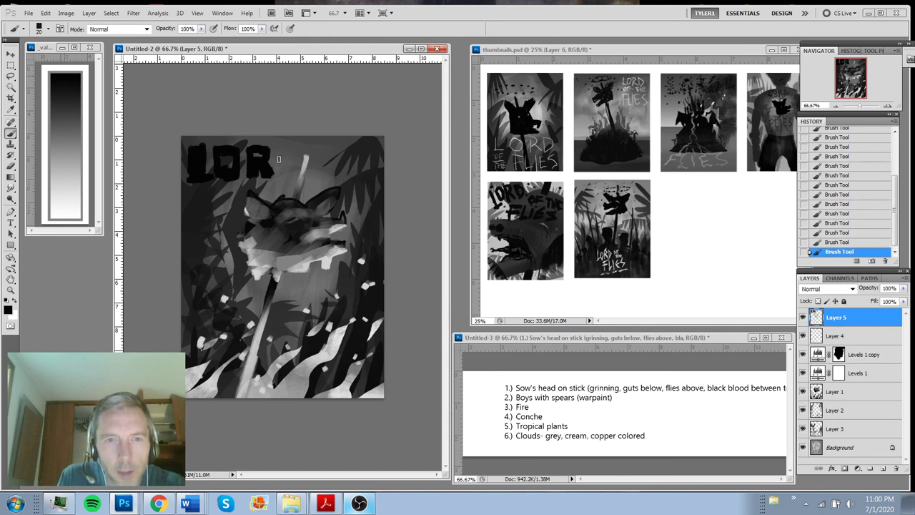
mouse_move(278, 146)
mouse_down()
mouse_move(280, 174)
mouse_move(293, 154)
mouse_up()
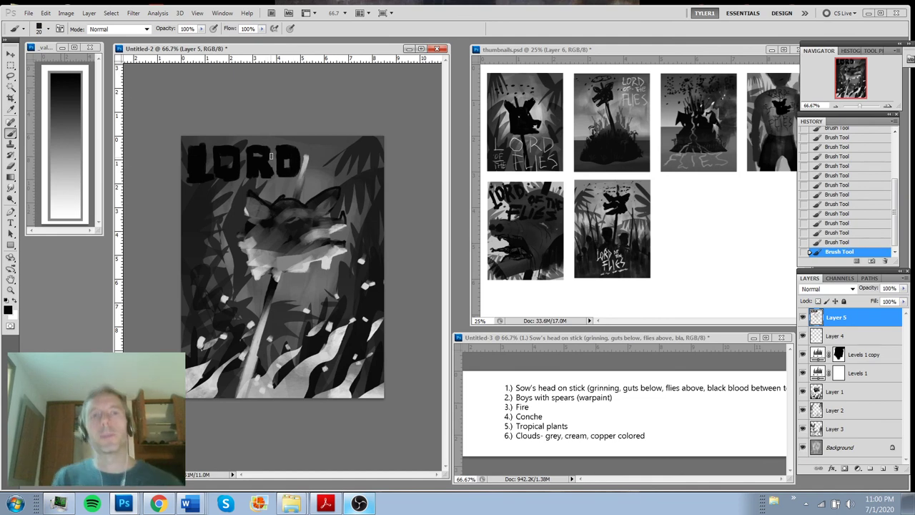
key(ctrl+t)
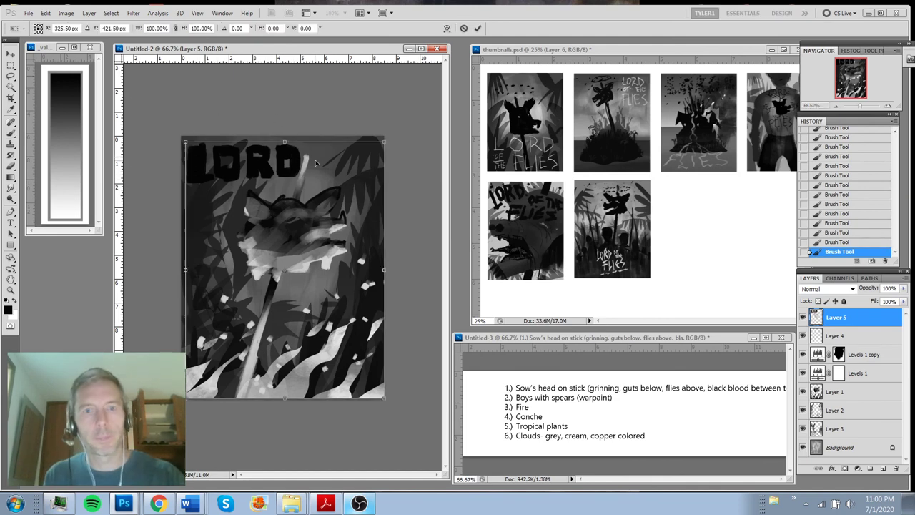
key(Escape)
key(m)
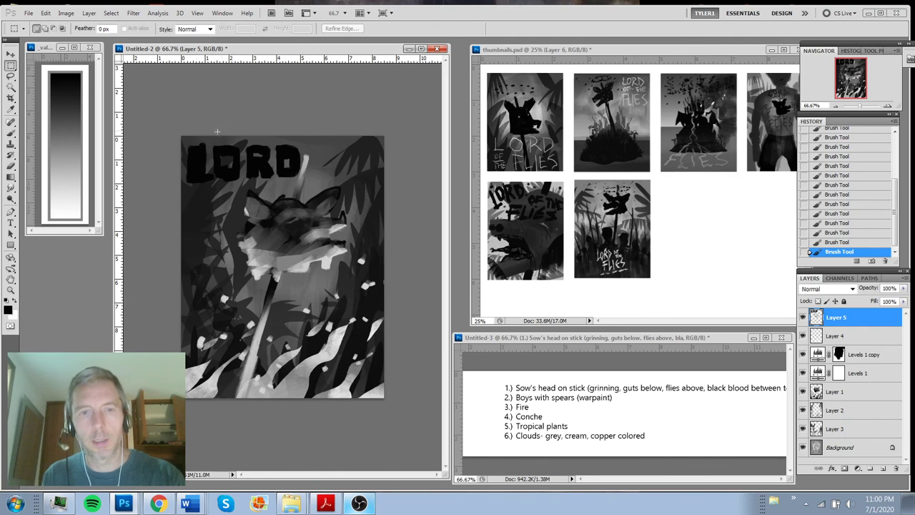
mouse_move(181, 141)
mouse_down()
mouse_move(318, 188)
mouse_move(302, 182)
mouse_up()
key(ctrl+t)
key(ctrl+z)
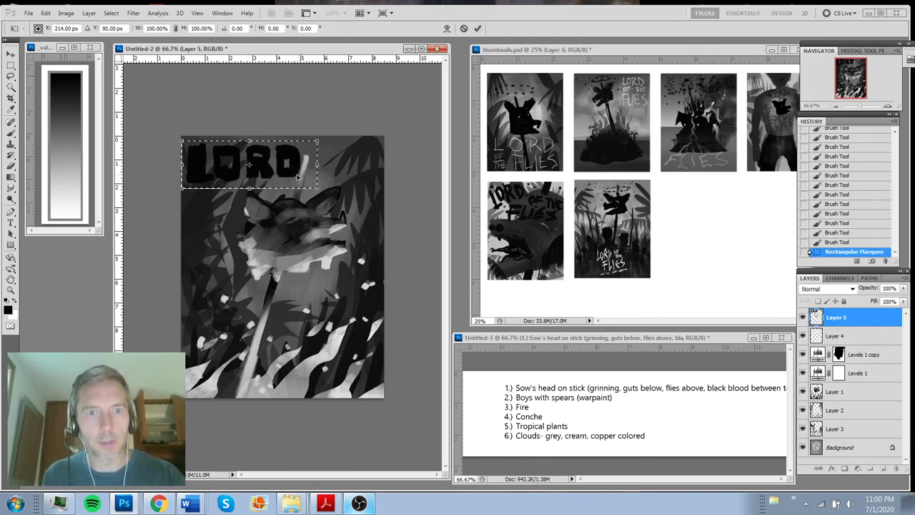
key(Escape)
Lasso the LORD lettering without the stick's tip, scale it down to about 80% towards the upper-left corner, and deselect
key(l)
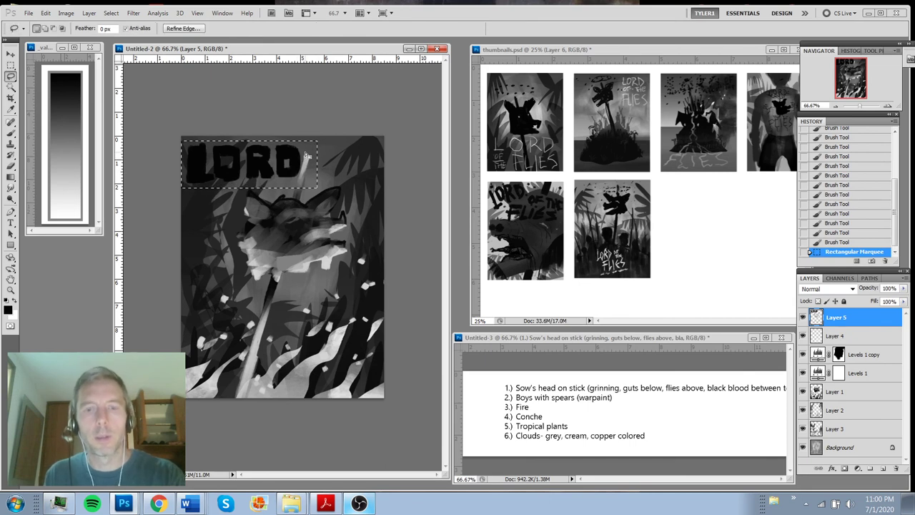
drag(316, 130, 309, 146)
click(437, 193)
click(302, 145)
click(305, 151)
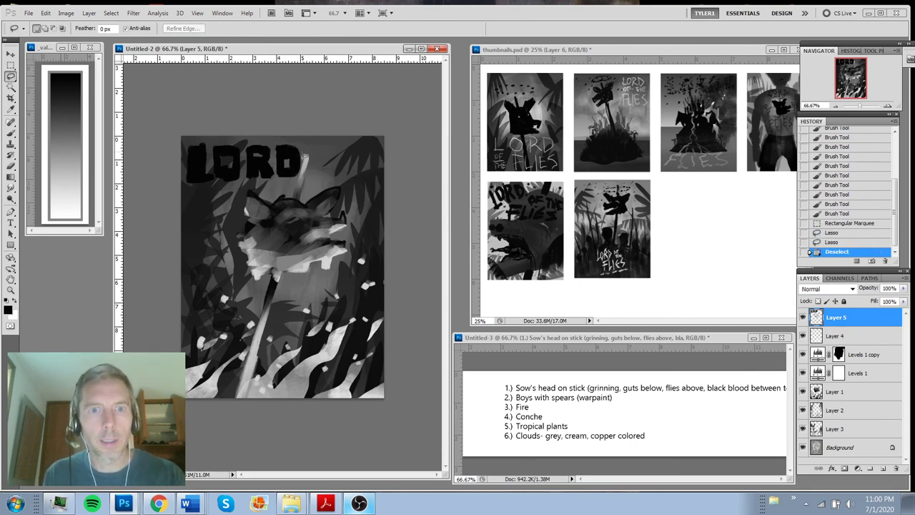
mouse_move(272, 182)
mouse_down()
mouse_move(180, 161)
mouse_move(312, 137)
mouse_move(300, 179)
mouse_move(288, 175)
mouse_up()
key(ctrl+t)
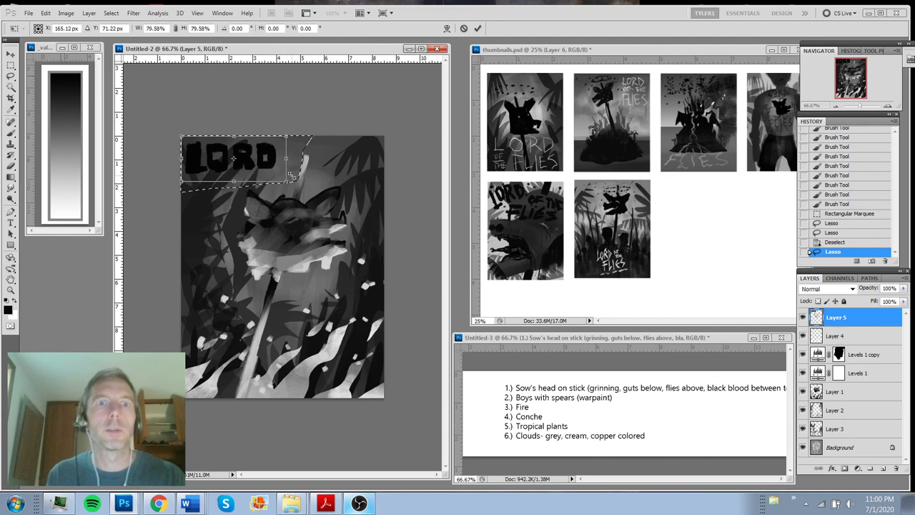
key(Return)
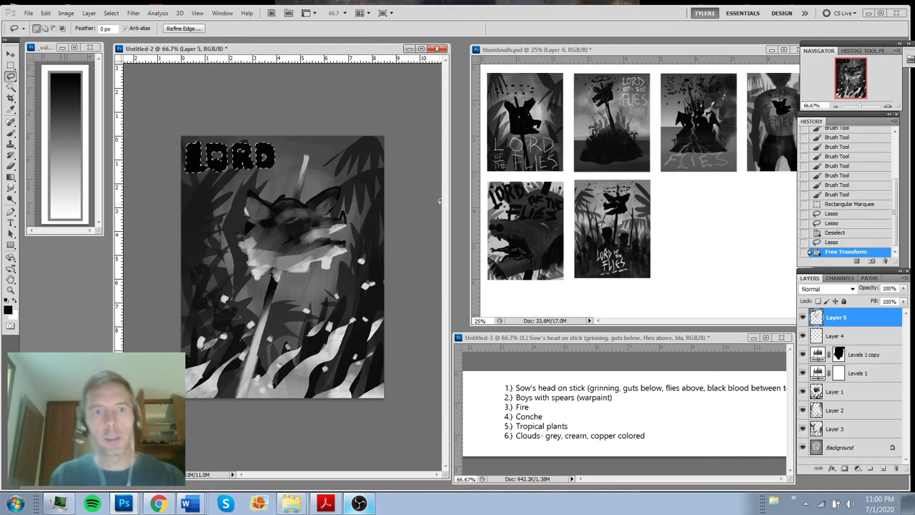
key(ctrl+d)
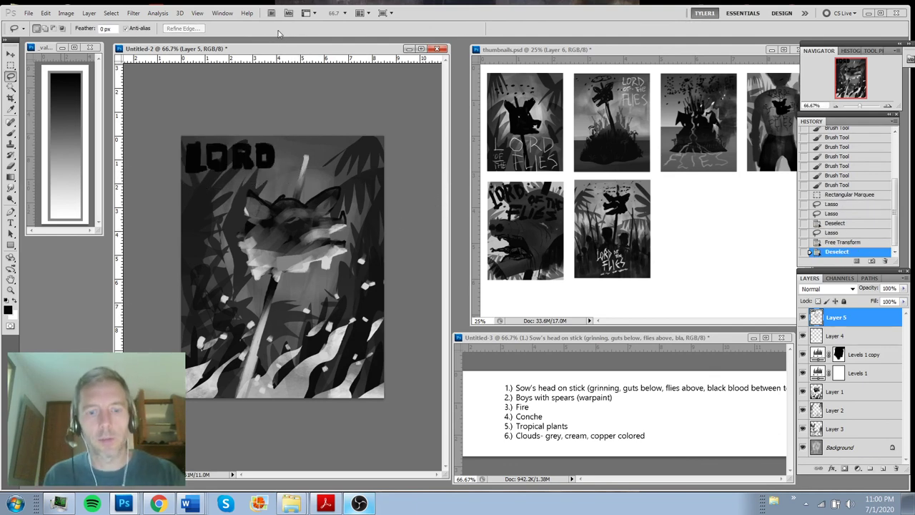
Letter a small stacked OF THE beside LORD and a large block FLIES after it in black, finishing the title line
key(b)
key(ctrl+plus)
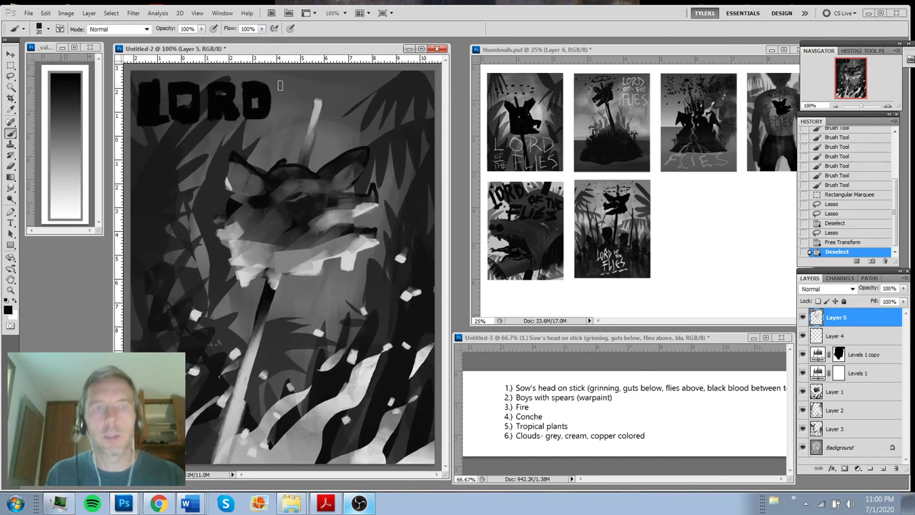
key(bracketleft)
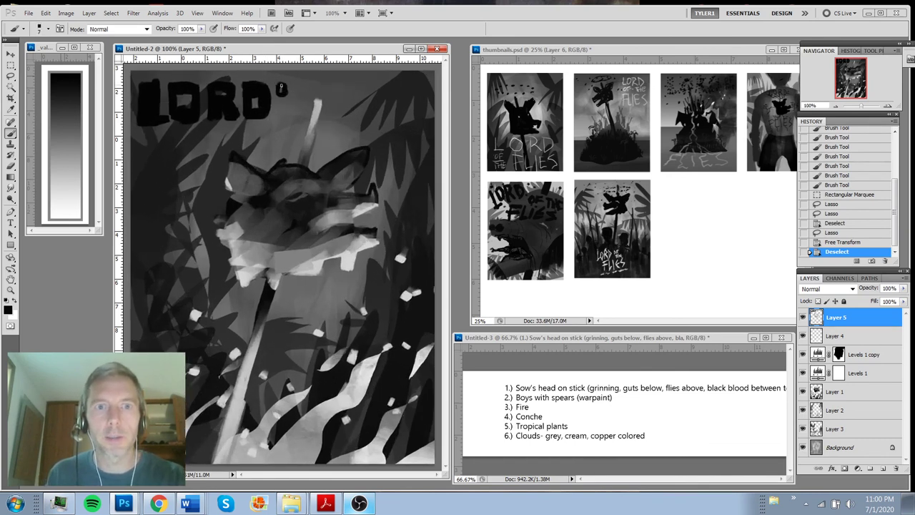
mouse_move(287, 87)
mouse_down()
mouse_move(279, 94)
mouse_move(304, 82)
mouse_move(284, 117)
mouse_move(306, 114)
mouse_move(311, 101)
mouse_move(322, 112)
mouse_move(323, 84)
mouse_move(323, 113)
mouse_move(341, 84)
mouse_move(329, 111)
mouse_move(386, 114)
mouse_up()
key(ctrl+z)
key(ctrl+minus)
key(ctrl+plus)
mouse_move(386, 84)
mouse_down()
mouse_move(399, 107)
mouse_move(388, 88)
mouse_move(390, 100)
mouse_move(422, 85)
mouse_move(423, 108)
mouse_up()
key(ctrl+minus)
key(ctrl+minus)
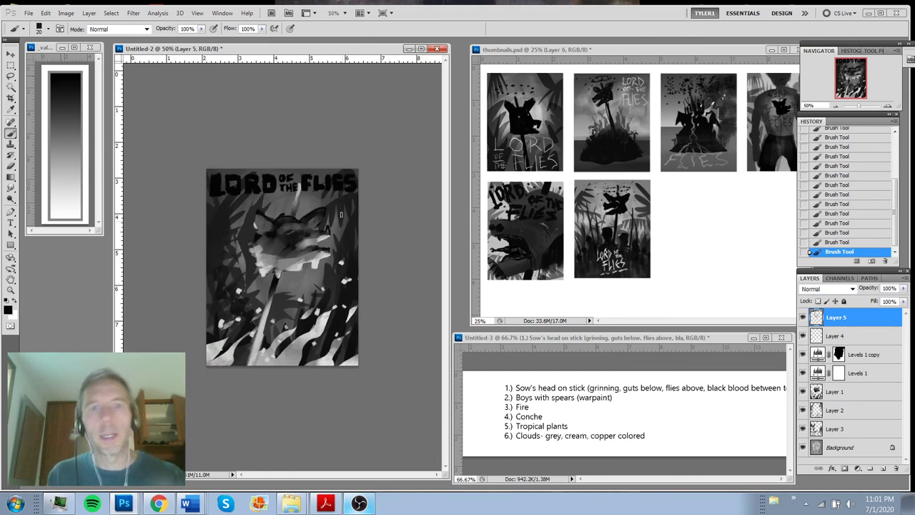
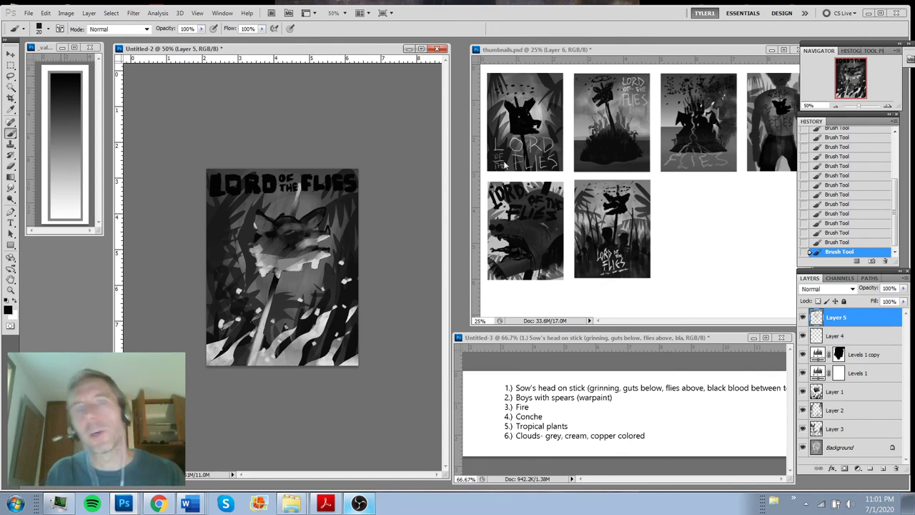
Select the title strip across the cover's top on Layer 5, rotate it 0.88° to straighten the lettering, and deselect
key(ctrl+plus)
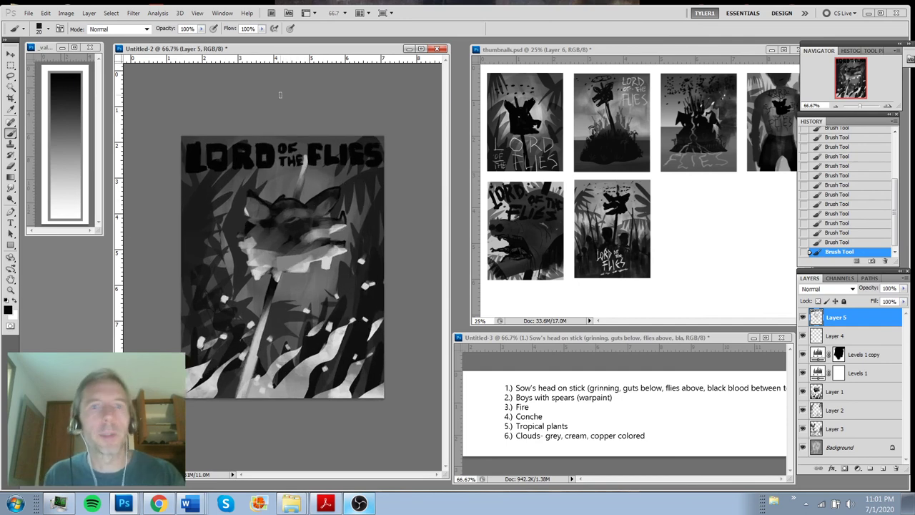
key(ctrl+t)
key(Return)
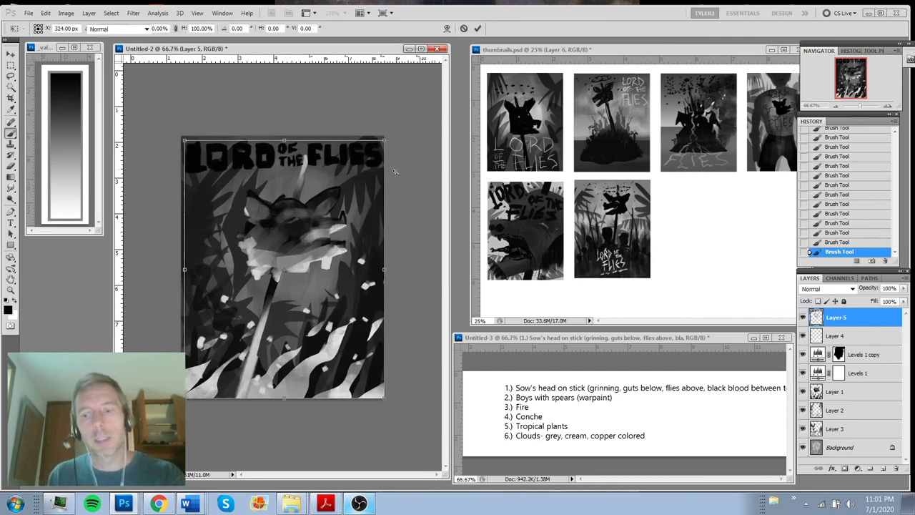
key(m)
drag(187, 149, 384, 183)
key(ctrl+t)
drag(419, 145, 391, 167)
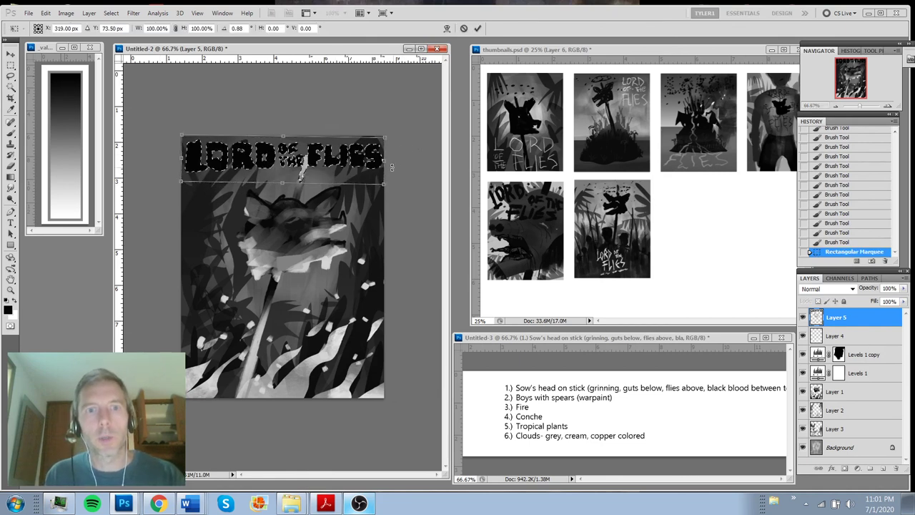
key(Return)
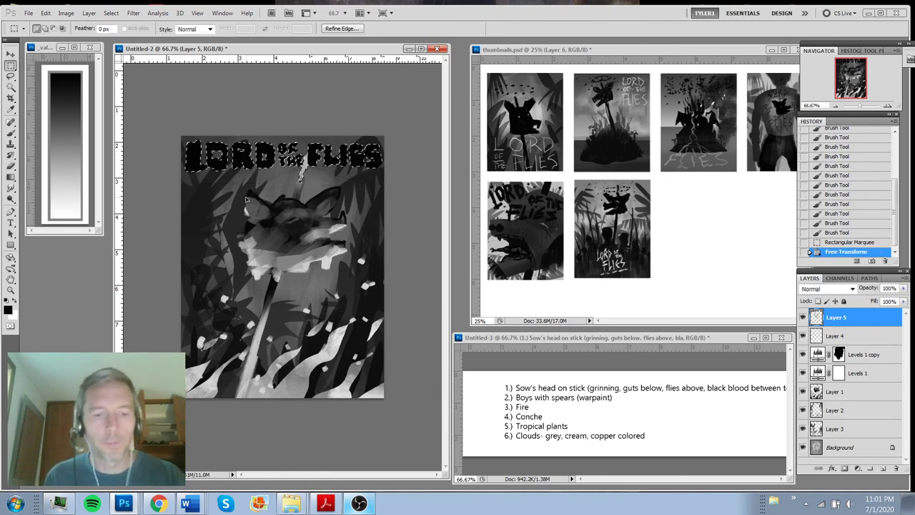
key(ctrl+d)
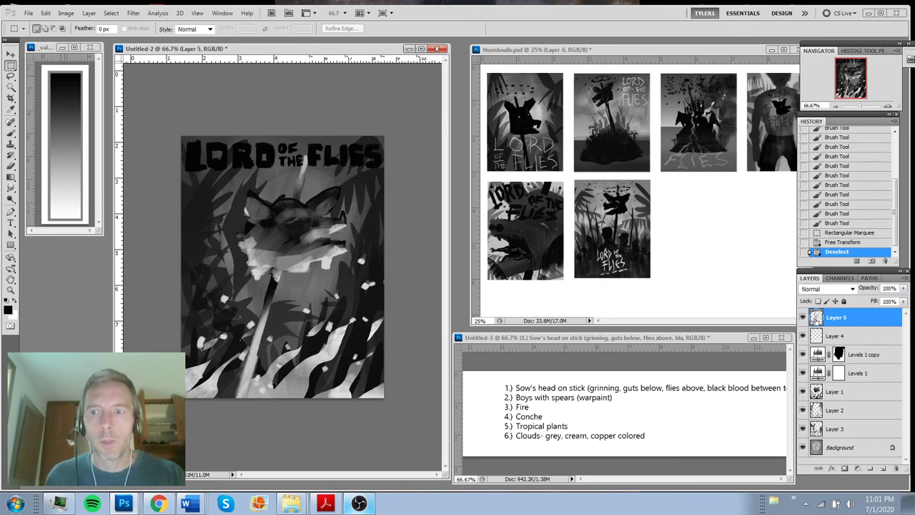
Load Layer 5's outline as a selection and, on a new layer, brush grey over the lower parts of the title letters
ctrl+click(815, 321)
key(b)
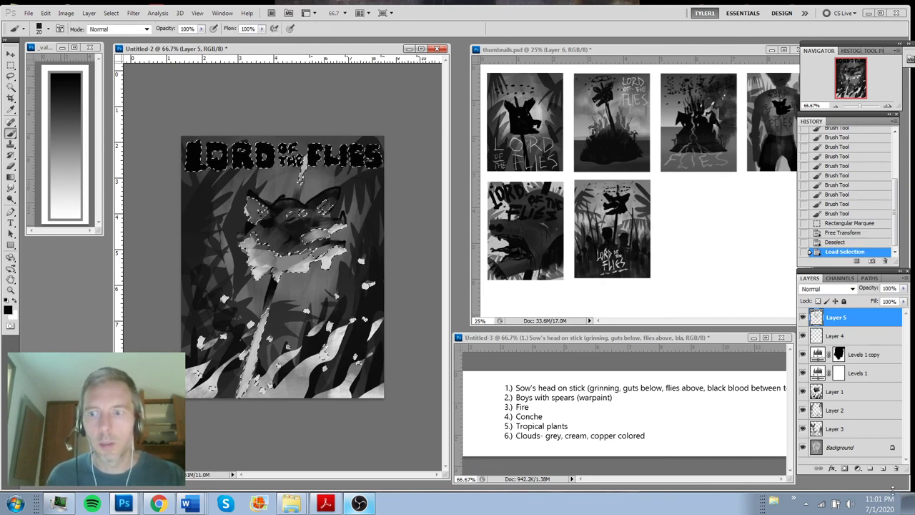
click(883, 469)
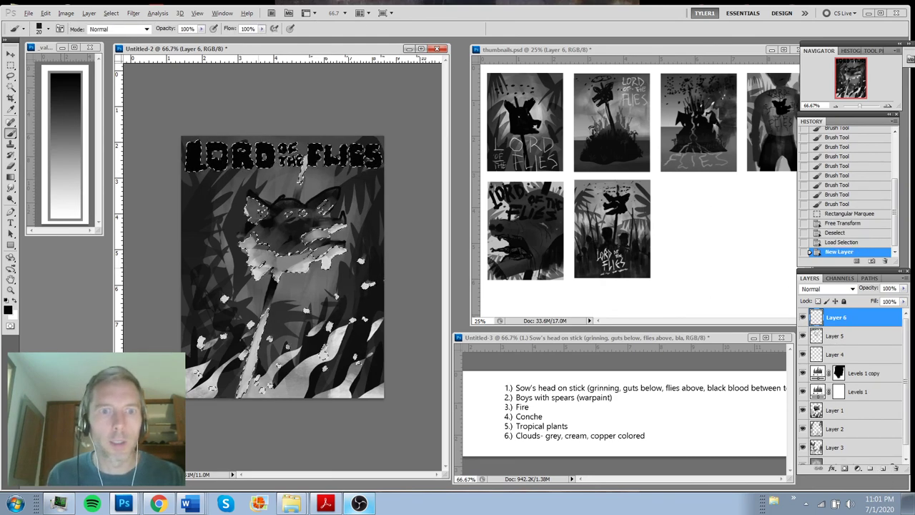
drag(194, 190, 200, 167)
drag(189, 166, 201, 166)
drag(189, 163, 200, 161)
drag(191, 157, 215, 153)
drag(210, 168, 220, 165)
drag(212, 163, 226, 162)
mouse_move(218, 165)
mouse_down()
mouse_move(248, 175)
mouse_move(241, 161)
mouse_move(272, 166)
mouse_move(277, 138)
mouse_move(286, 180)
mouse_move(281, 169)
mouse_move(295, 148)
mouse_move(311, 165)
mouse_up()
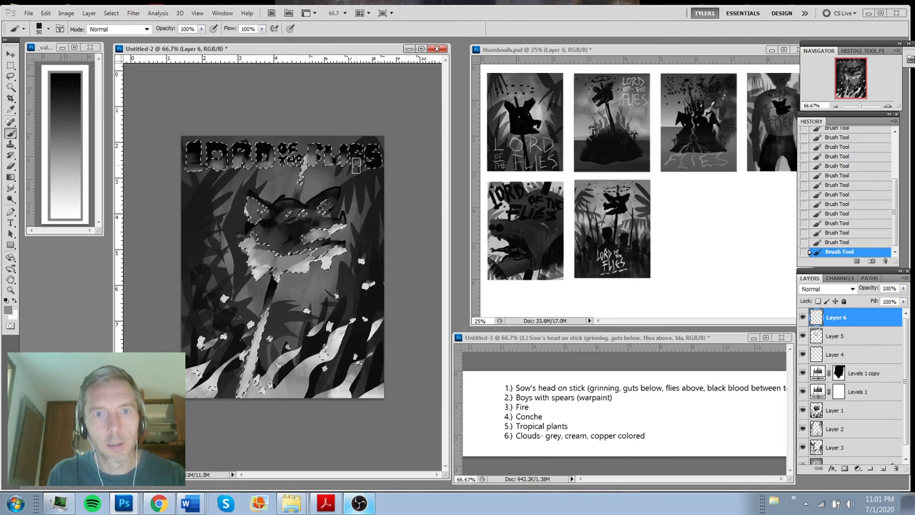
Hide the selection edges and brush a light tone sampled from the sow's head along the bases of the title letters
key(ctrl+h)
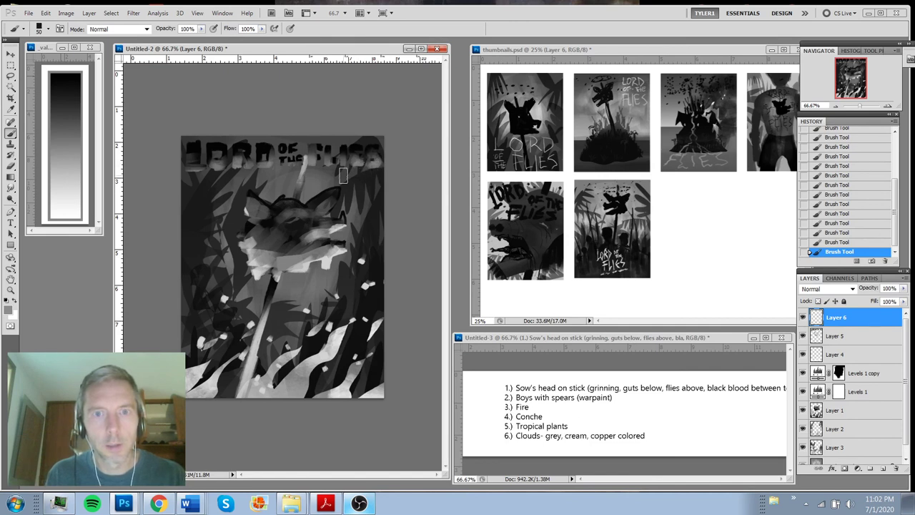
alt+click(328, 261)
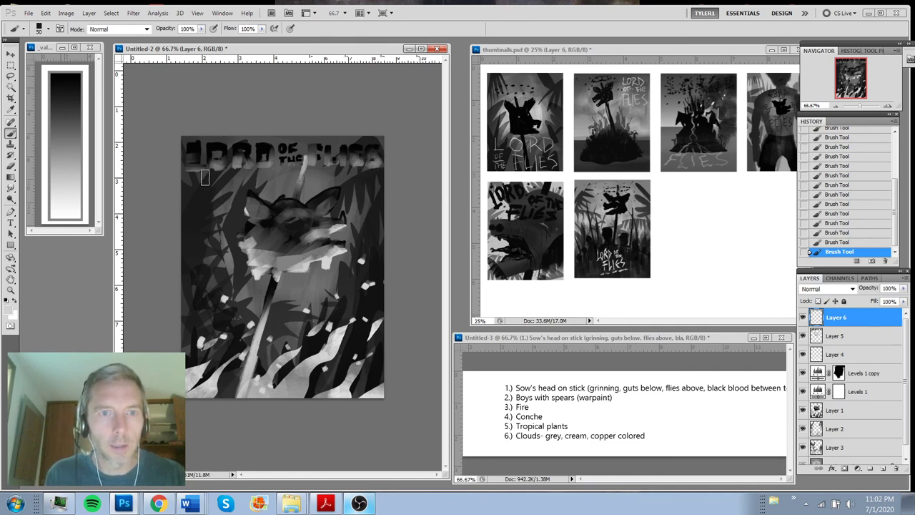
mouse_move(203, 172)
mouse_down()
mouse_move(283, 172)
mouse_move(320, 157)
mouse_move(314, 174)
mouse_move(328, 155)
mouse_up()
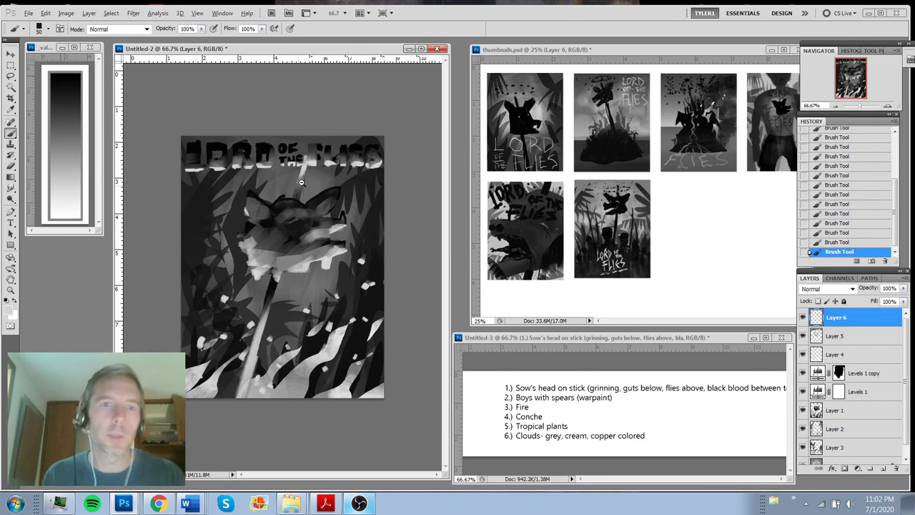
key(ctrl+minus)
key(ctrl+minus)
key(ctrl+plus)
key(ctrl+plus)
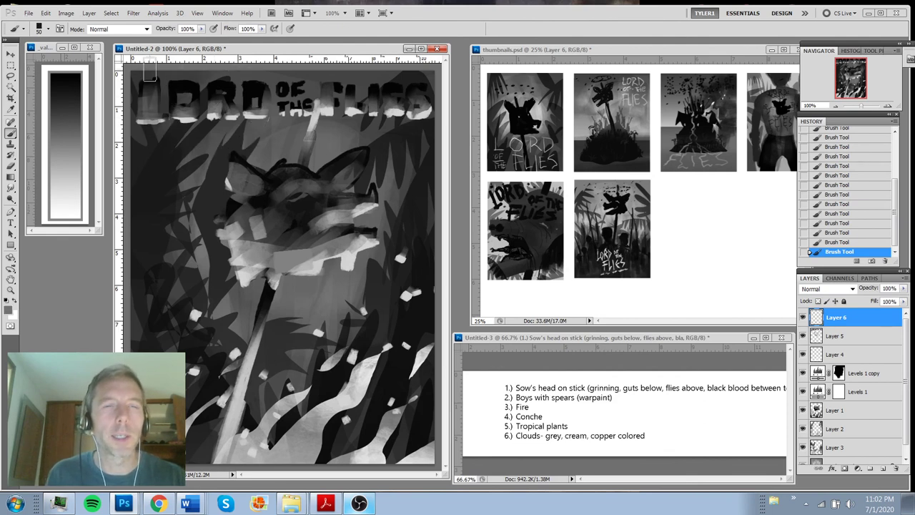
key(ctrl+minus)
key(ctrl+minus)
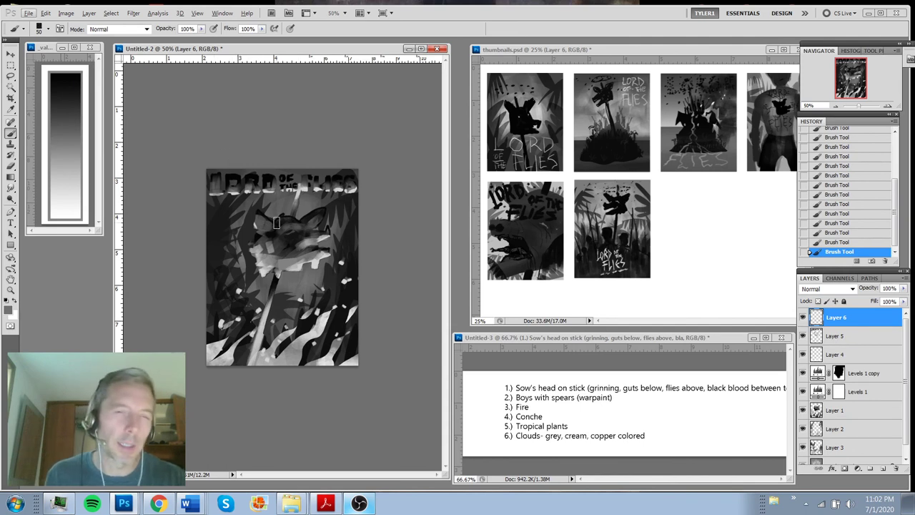
Brush mid grey over the whole LORD OF THE FLIES title, and sample a light tone from the sow's jaw
alt+click(218, 187)
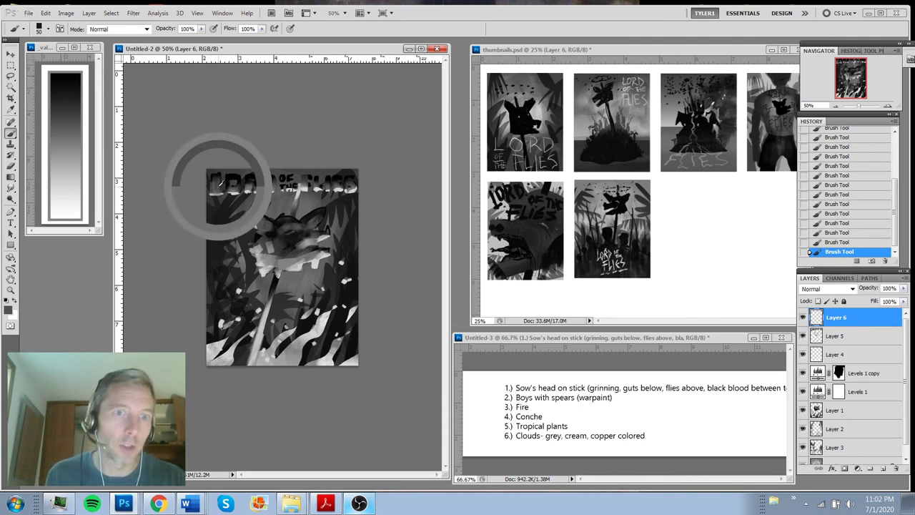
mouse_move(217, 173)
mouse_down()
mouse_move(223, 206)
mouse_move(230, 162)
mouse_move(241, 204)
mouse_move(259, 188)
mouse_move(289, 213)
mouse_move(311, 165)
mouse_move(326, 197)
mouse_move(348, 174)
mouse_move(355, 194)
mouse_up()
alt+click(290, 278)
alt+click(287, 260)
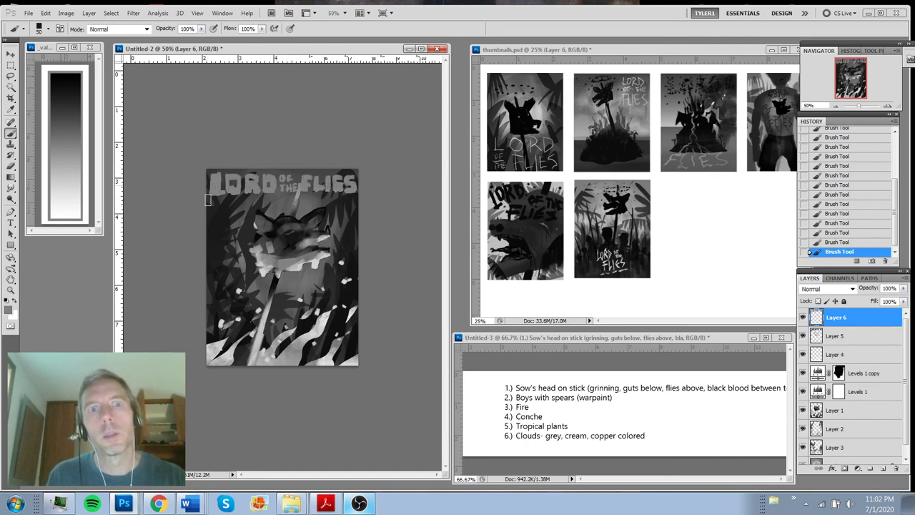
Step back in the history to the dark title with light letter bases and save that state as a snapshot
click(863, 242)
click(864, 232)
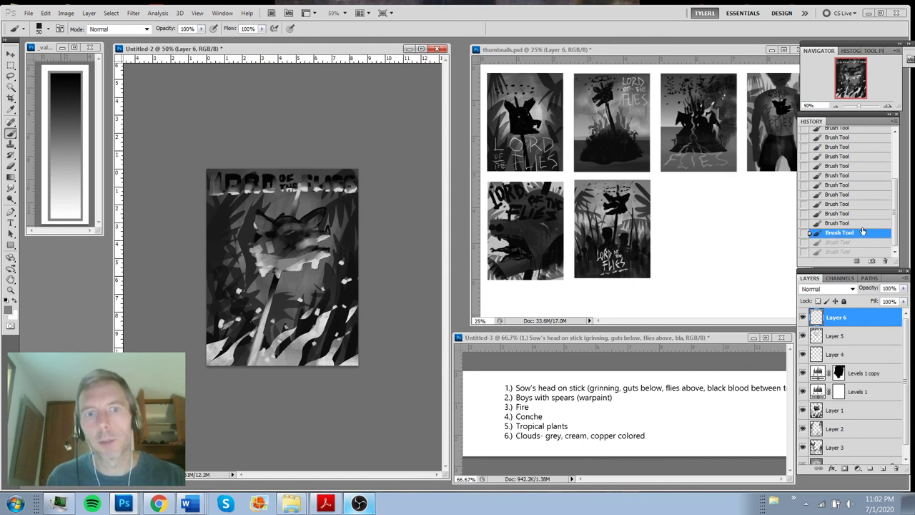
click(865, 223)
click(864, 205)
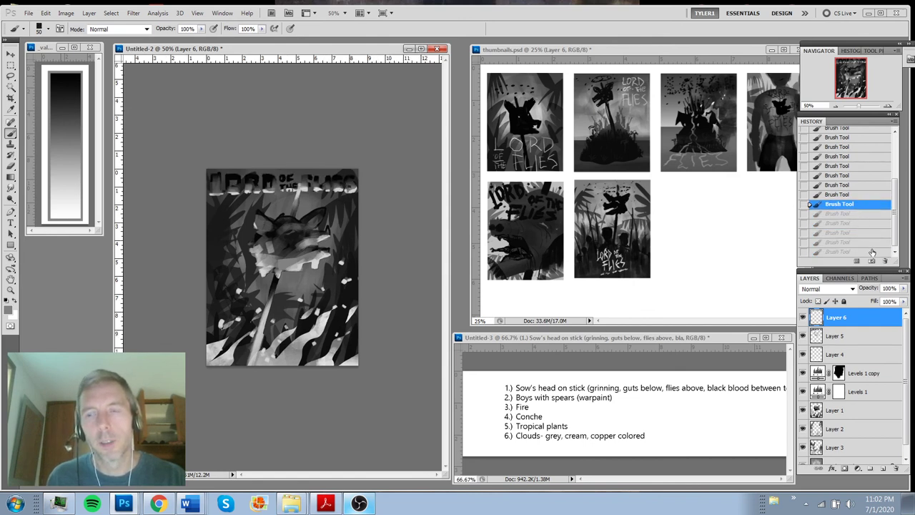
click(861, 223)
click(869, 255)
drag(893, 227, 894, 235)
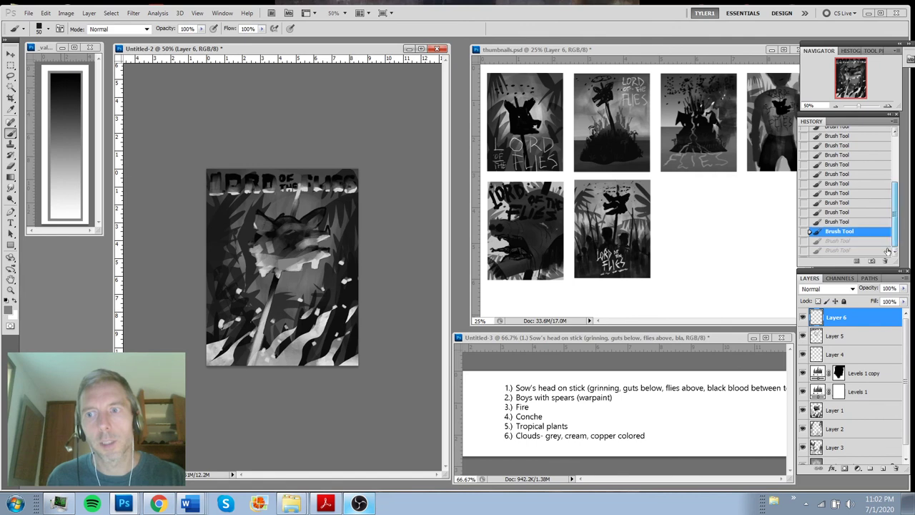
Restore the all-grey title and brush light strokes over its letters, especially the lower parts of FLIES
key(ctrl+shift+z)
key(ctrl+shift+z)
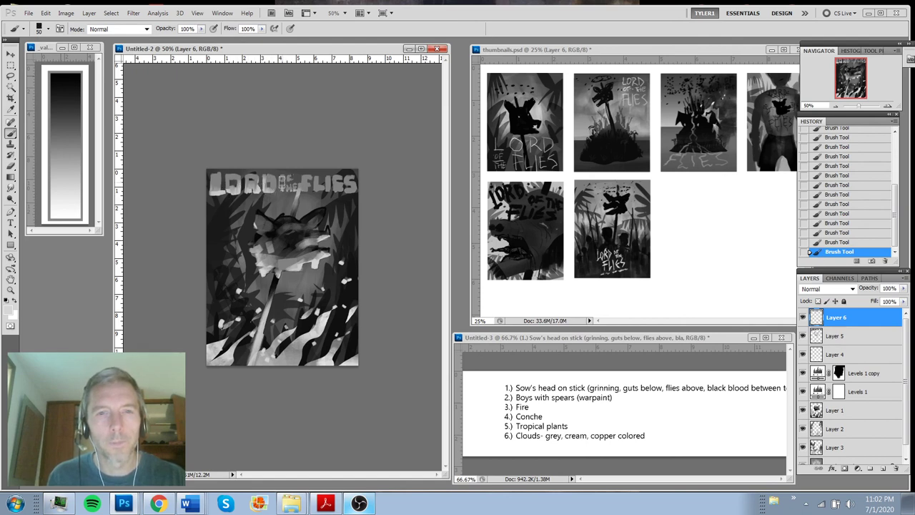
mouse_move(324, 180)
mouse_down()
mouse_move(327, 193)
mouse_move(348, 191)
mouse_up()
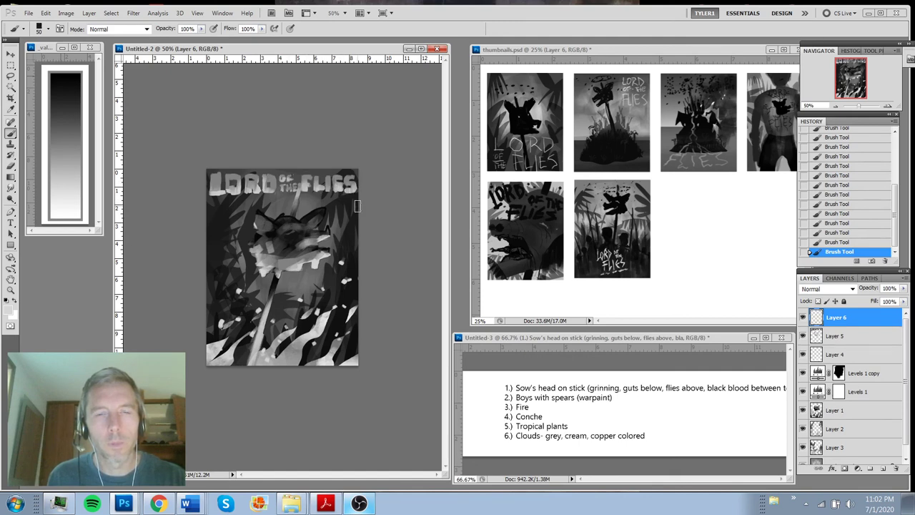
Undo the last three brush strokes on the title
key(ctrl+minus)
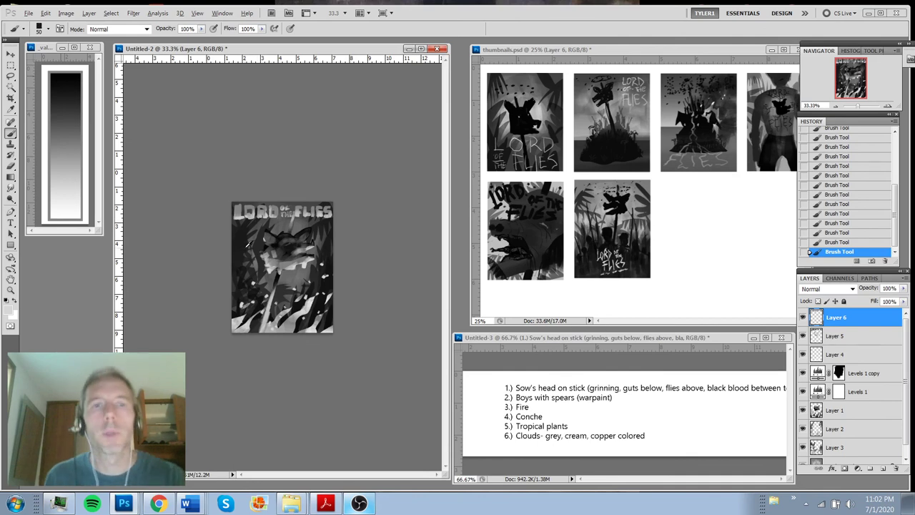
key(x)
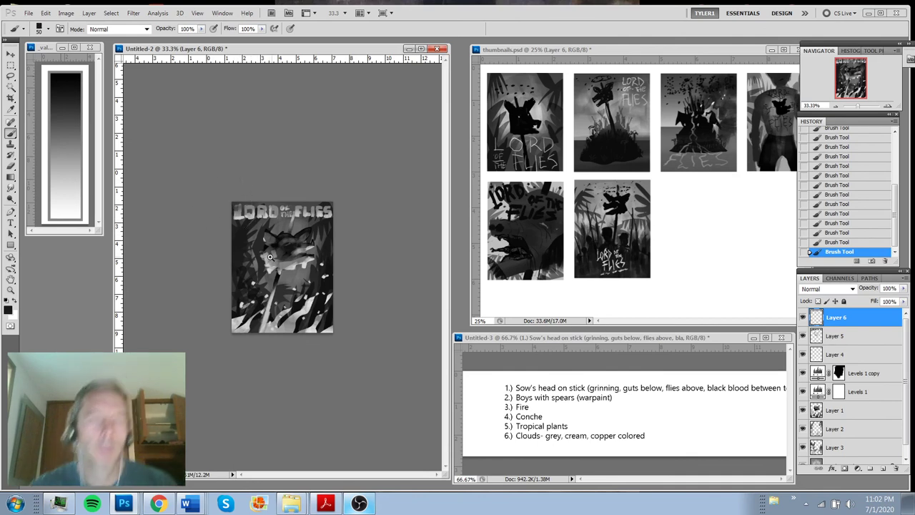
key(ctrl+plus)
key(ctrl+z)
key(ctrl+alt+z)
key(ctrl+alt+z)
Set the foreground colour to dark grey 4f4f4f and brush it along the upper edges of the title letters
alt+click(216, 180)
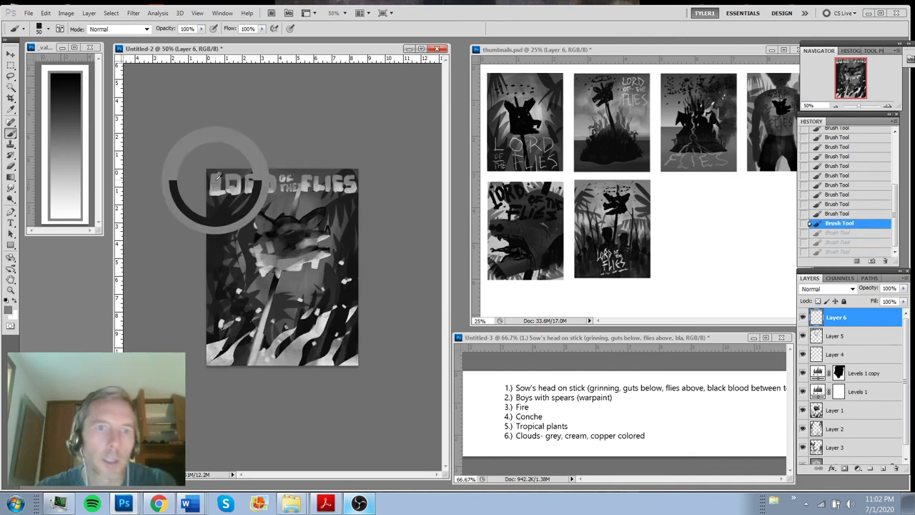
click(8, 308)
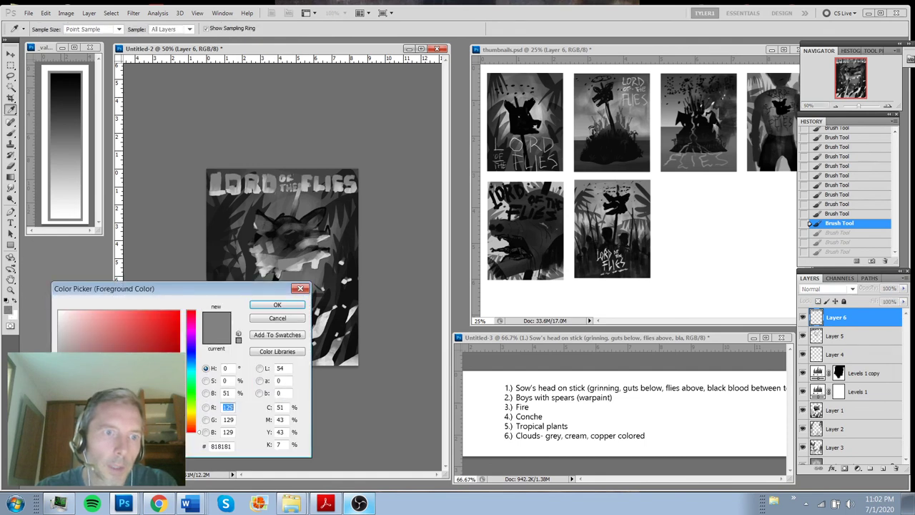
click(58, 386)
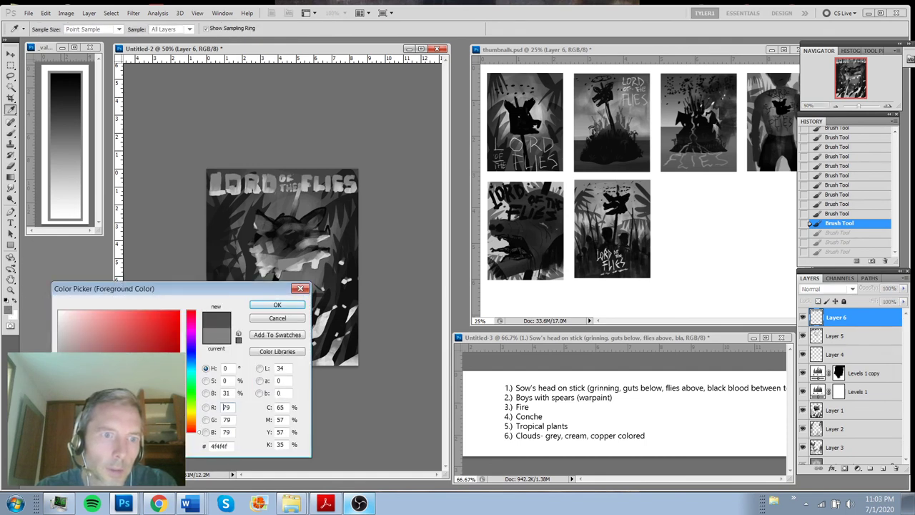
click(275, 306)
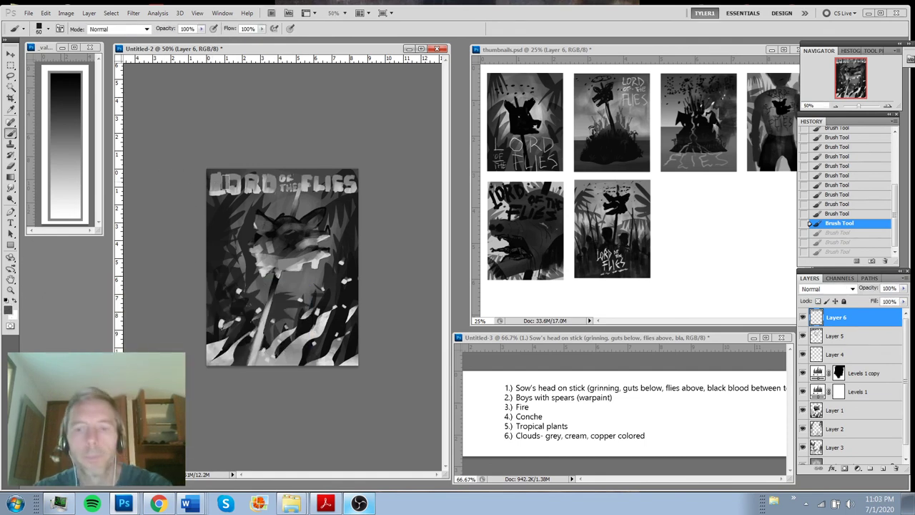
drag(214, 173, 347, 170)
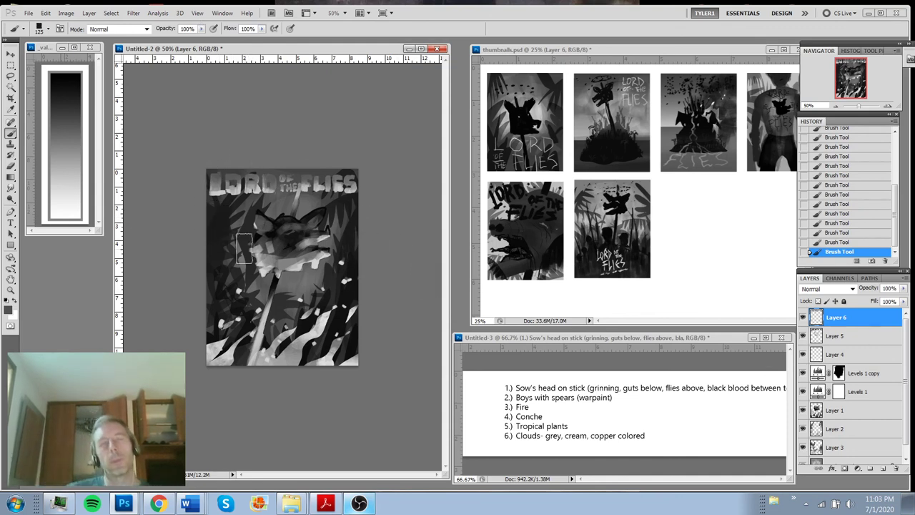
Save the light title as a second snapshot, compare it with the dark-title snapshot at reduced size, and keep the light version
click(872, 261)
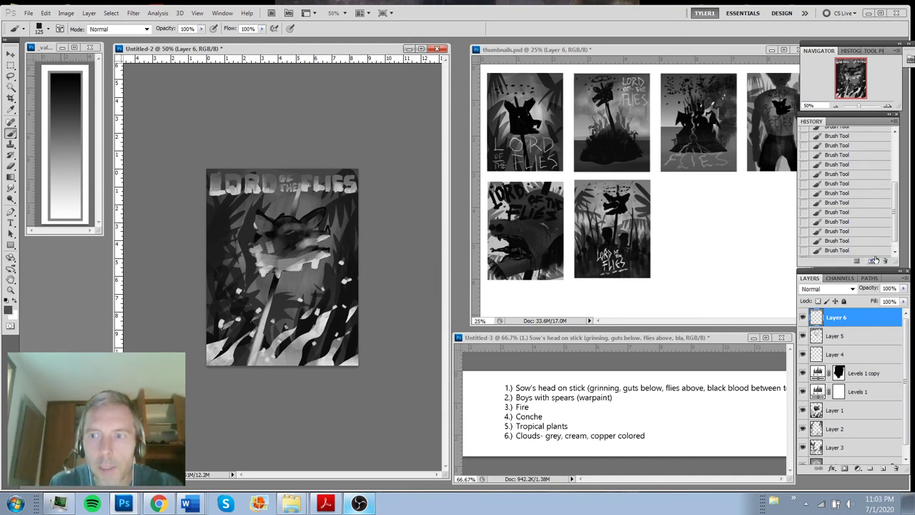
drag(894, 231, 897, 203)
scroll(895, 204, up, 5)
click(866, 152)
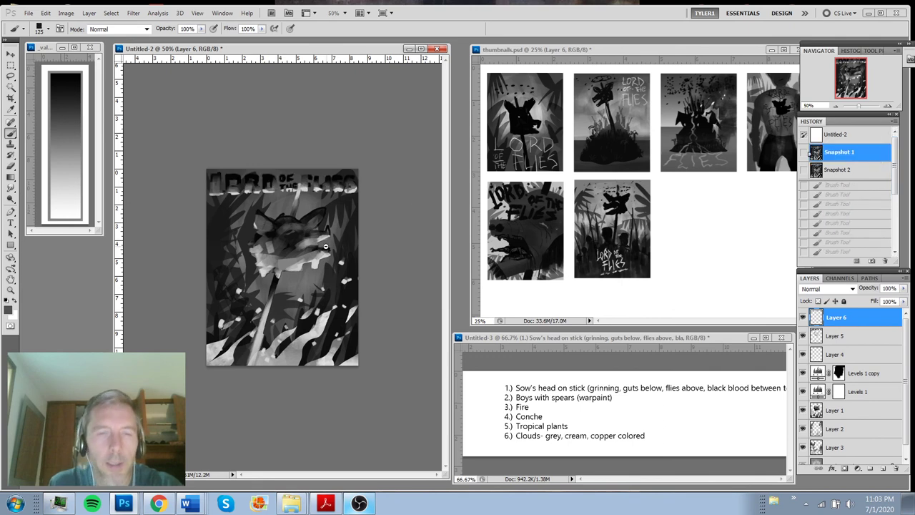
key(ctrl+minus)
key(ctrl+minus)
click(861, 171)
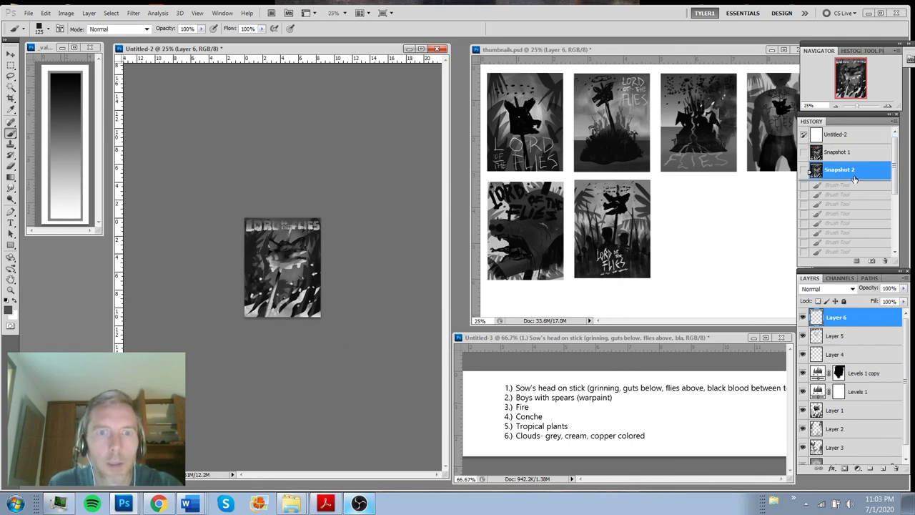
click(859, 153)
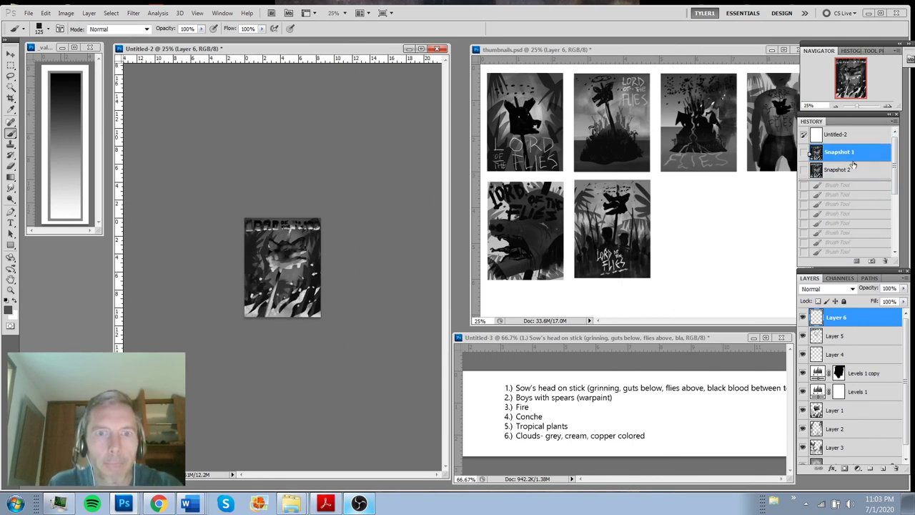
click(854, 171)
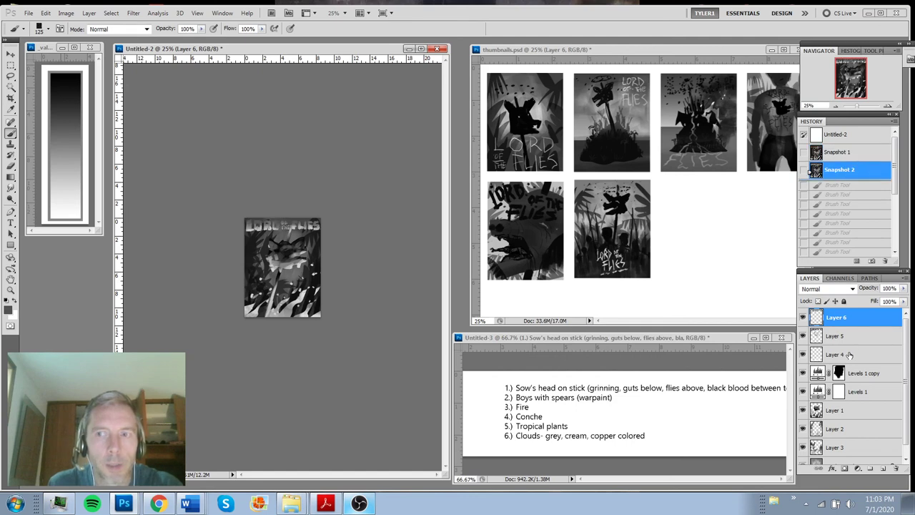
Merge all layers into the background, deselect, and crop the image to the cover's full bounds
scroll(896, 405, down, 1)
shift+click(861, 455)
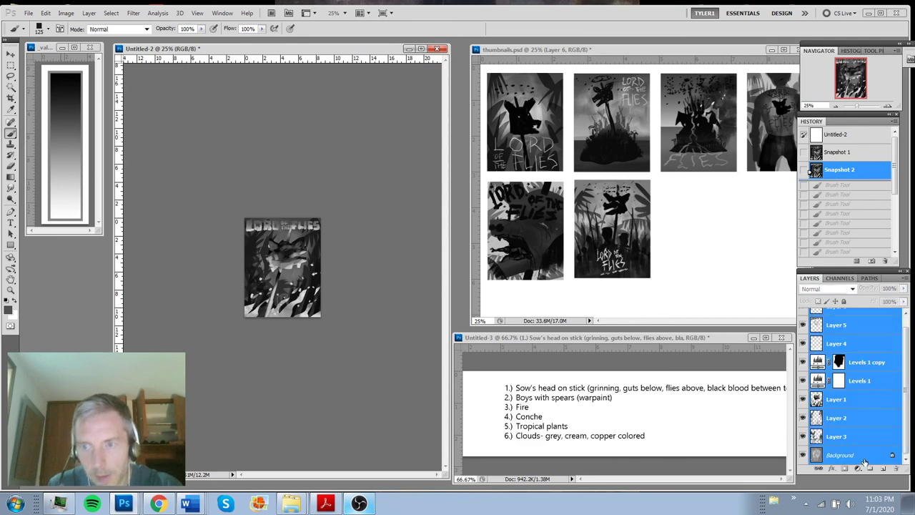
key(ctrl+e)
key(c)
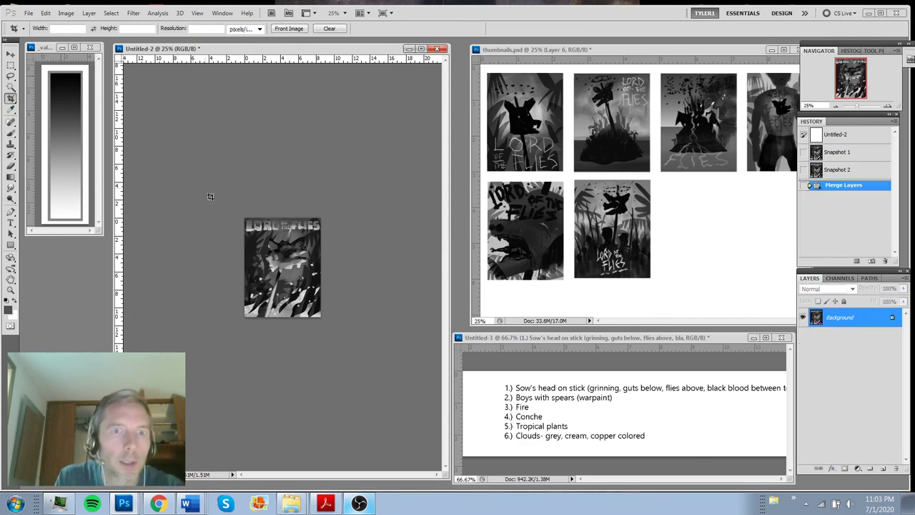
key(ctrl+d)
drag(225, 210, 363, 368)
key(Return)
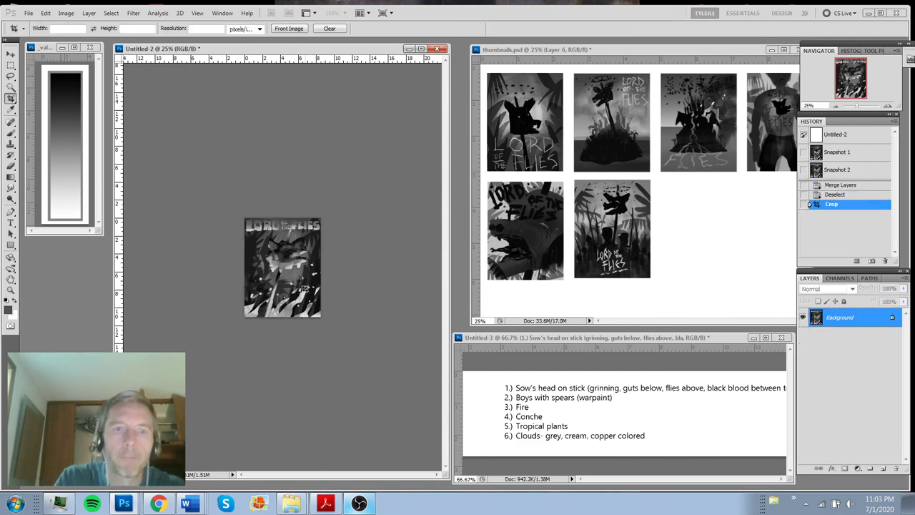
Copy the merged cover into thumbnails.psd and place it third in the second row of thumbnails
key(v)
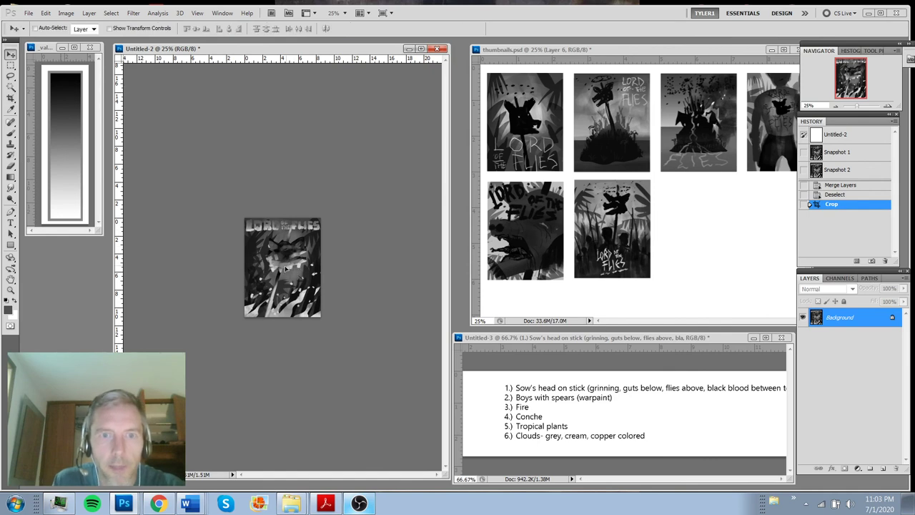
drag(293, 274, 693, 242)
key(ctrl+minus)
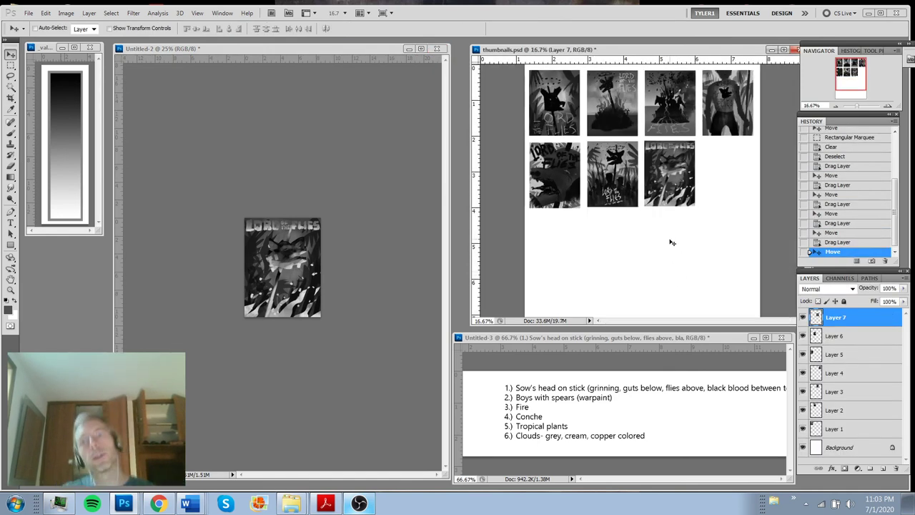
key(ctrl+minus)
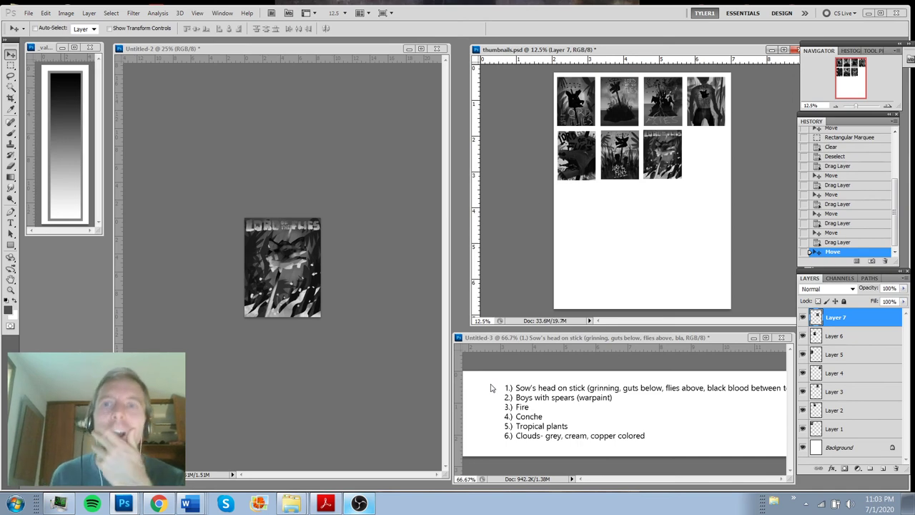
click(308, 261)
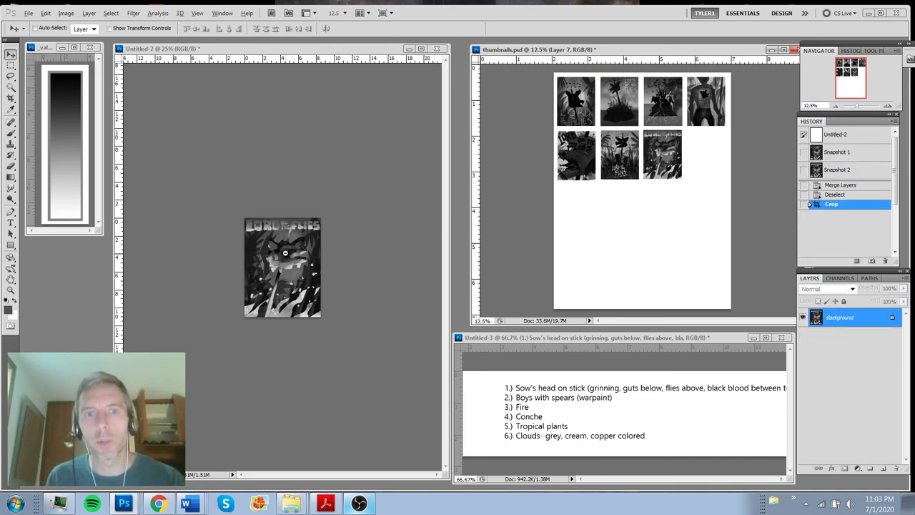
scroll(295, 220, down, 1)
scroll(294, 256, up, 3)
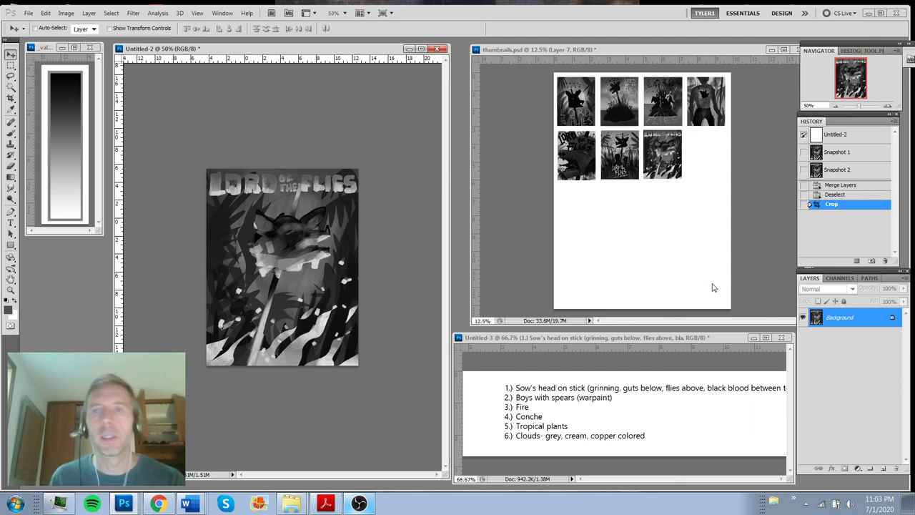
Blacken the cover canvas by setting the Levels white output to 0, and cover it with a soft dark grey gradient
drag(379, 139, 722, 223)
click(452, 192)
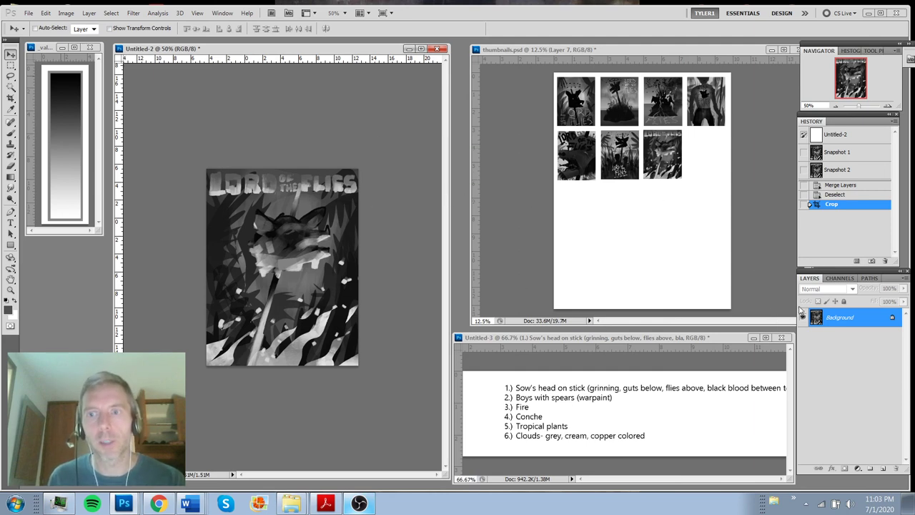
key(ctrl+l)
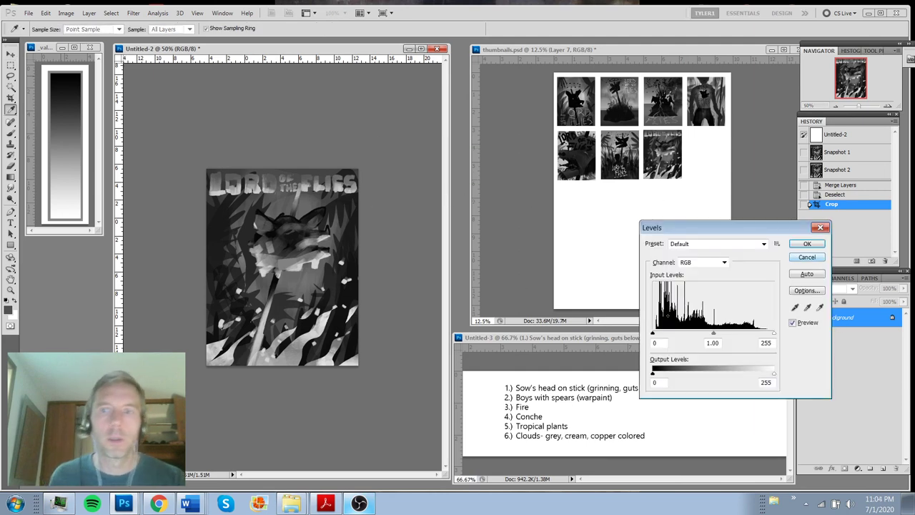
drag(774, 375, 656, 374)
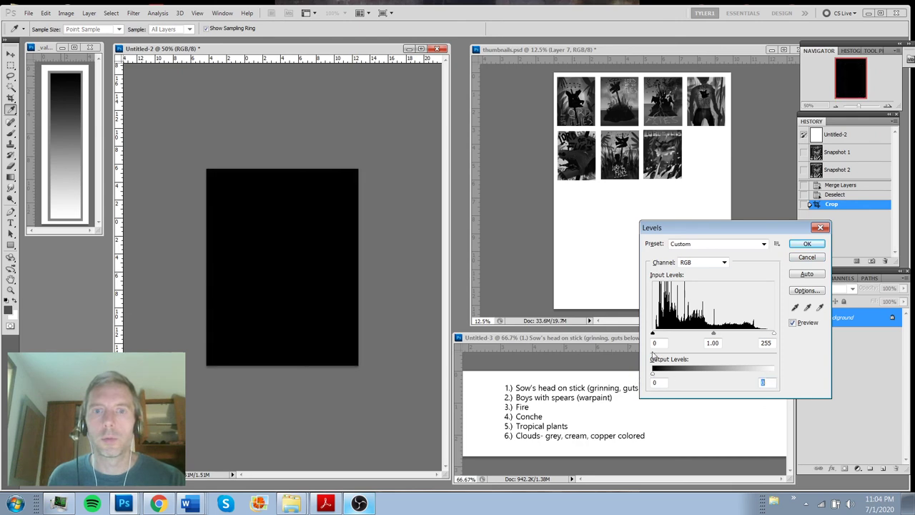
click(807, 243)
key(ctrl+l)
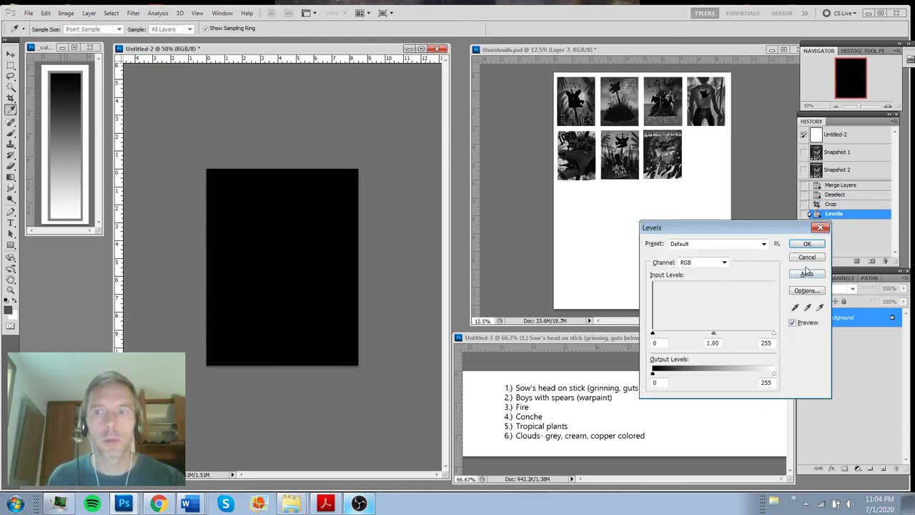
click(807, 257)
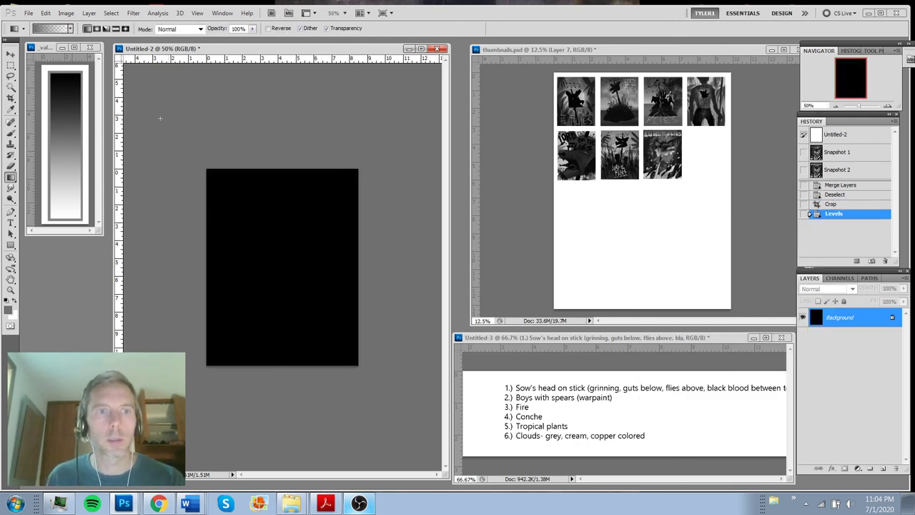
drag(295, 118, 283, 58)
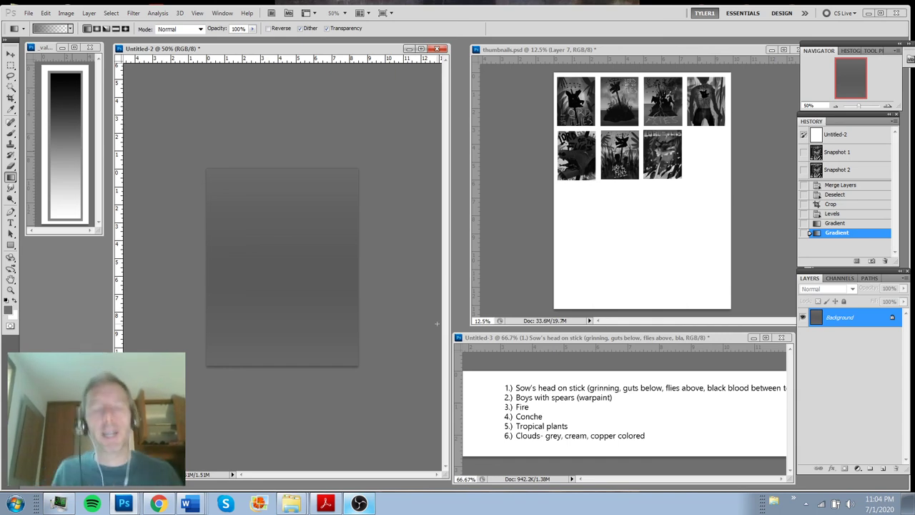
Paint a large rounded black hill over the lower two thirds of the canvas with a 125 px brush
key(b)
key(d)
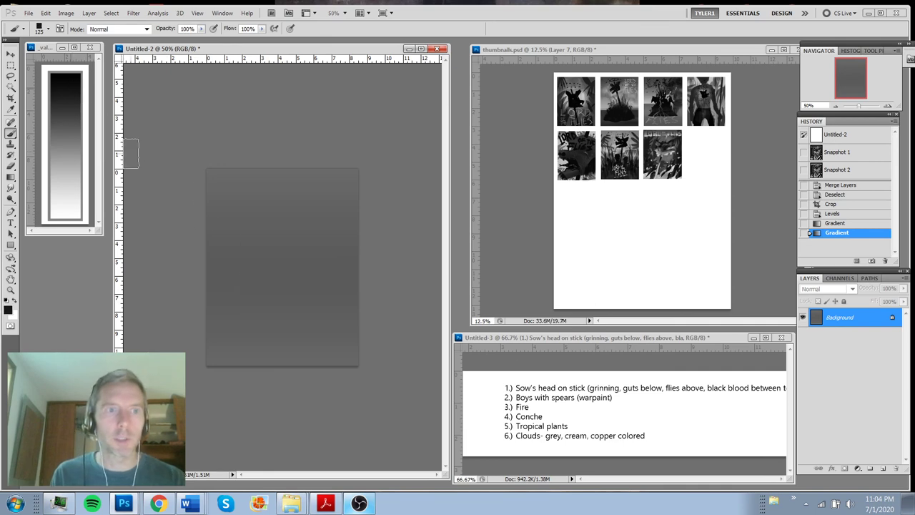
drag(201, 280, 314, 204)
key(ctrl+z)
mouse_move(209, 314)
mouse_down()
mouse_move(242, 250)
mouse_move(316, 237)
mouse_up()
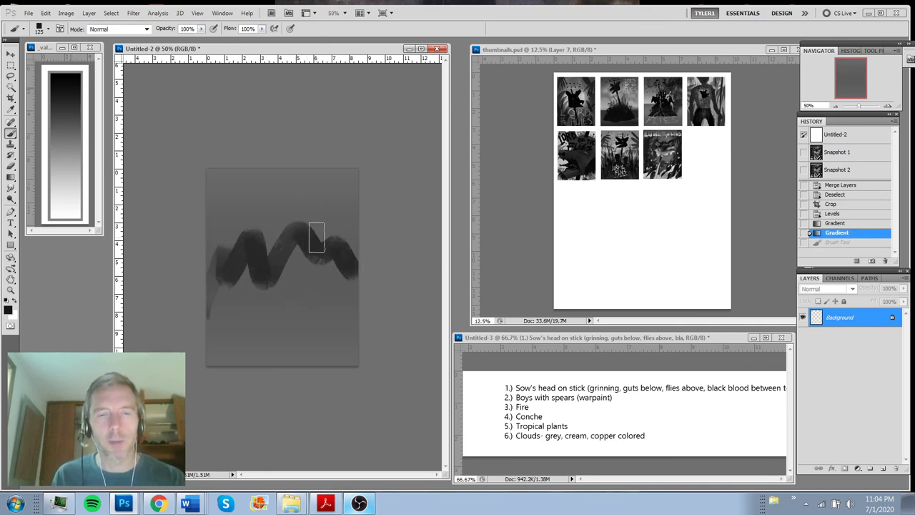
drag(228, 231, 360, 249)
drag(311, 230, 353, 263)
mouse_move(241, 249)
mouse_down()
mouse_move(276, 222)
mouse_move(286, 312)
mouse_move(286, 242)
mouse_up()
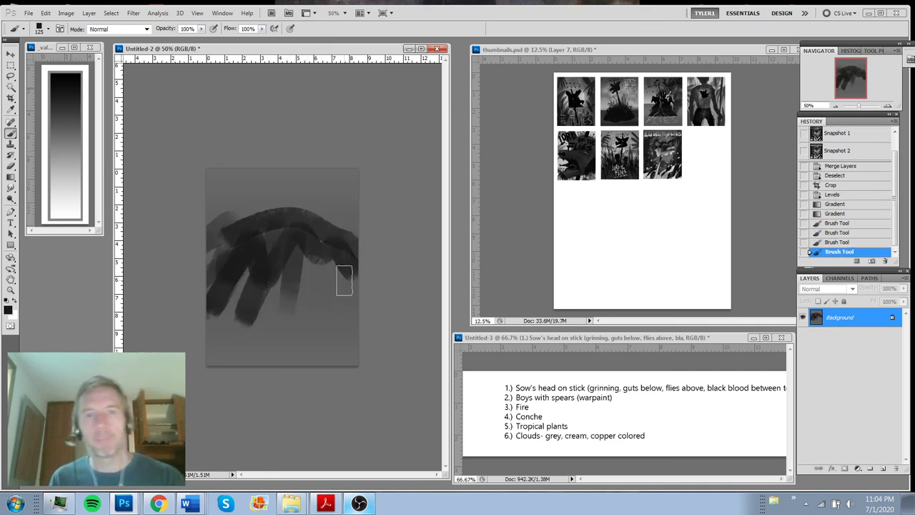
mouse_move(344, 280)
mouse_down()
mouse_move(328, 260)
mouse_move(293, 314)
mouse_move(195, 272)
mouse_move(346, 262)
mouse_move(216, 374)
mouse_move(270, 297)
mouse_move(271, 337)
mouse_move(340, 340)
mouse_move(193, 374)
mouse_move(226, 330)
mouse_move(340, 276)
mouse_move(255, 314)
mouse_move(250, 343)
mouse_move(282, 355)
mouse_move(348, 314)
mouse_move(203, 277)
mouse_move(334, 263)
mouse_move(372, 333)
mouse_up()
Add an empty layer, and shift a duplicate of the background downward so the hilltop sits lower on the cover
key(v)
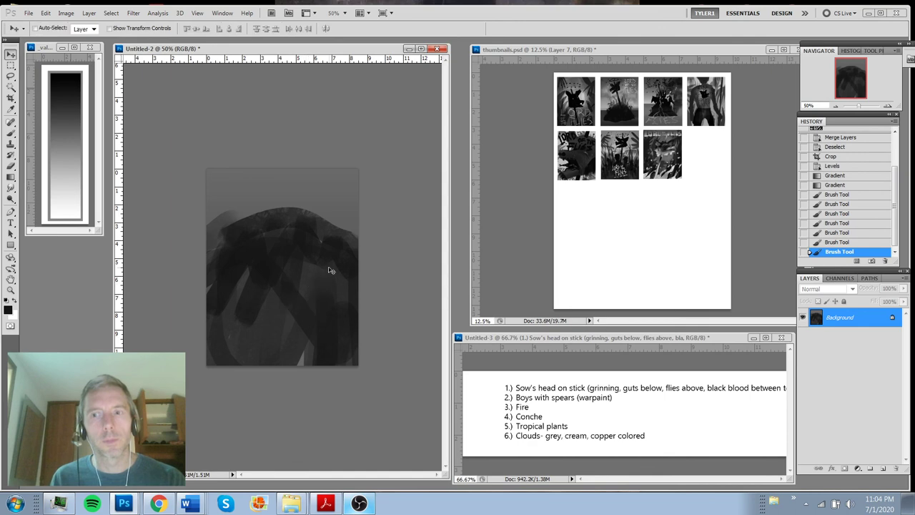
click(882, 468)
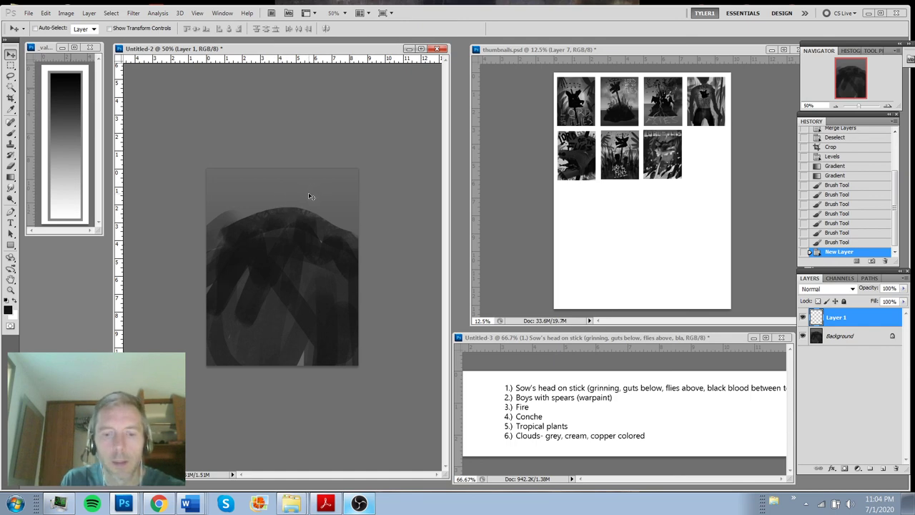
key(b)
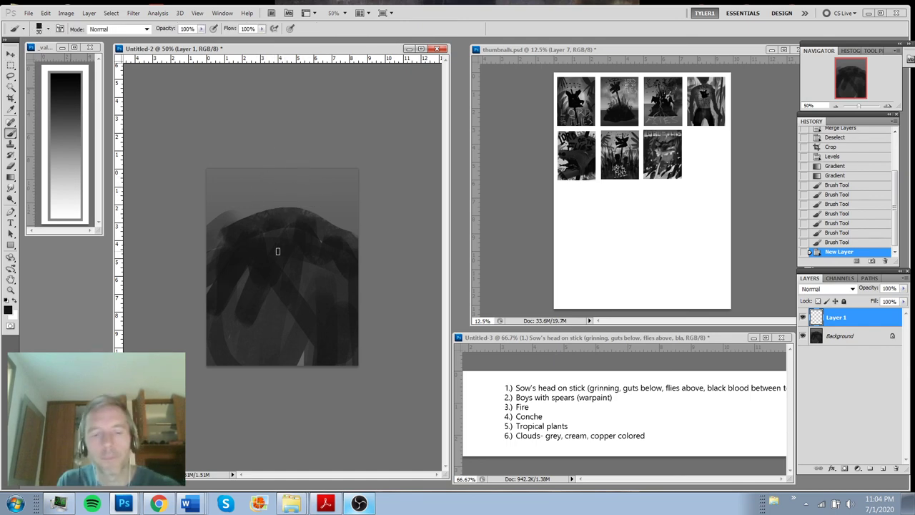
key(v)
drag(295, 305, 306, 263)
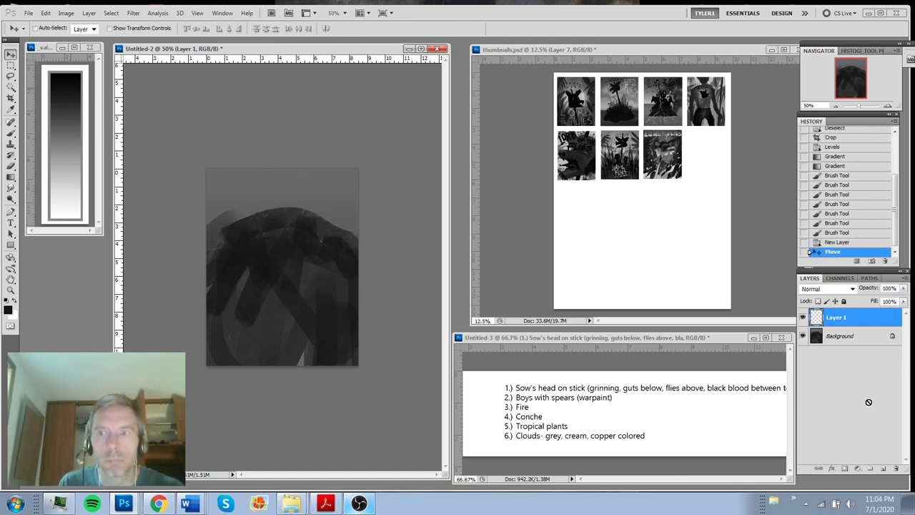
drag(885, 468, 884, 468)
drag(322, 268, 321, 286)
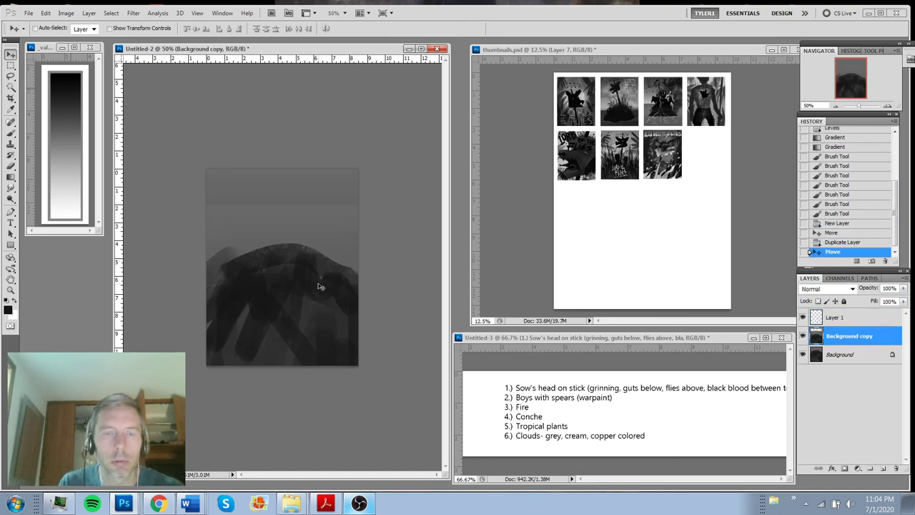
Brush over the horizontal seam in the sky of the background copy with a 150 px brush in matching grey
key(b)
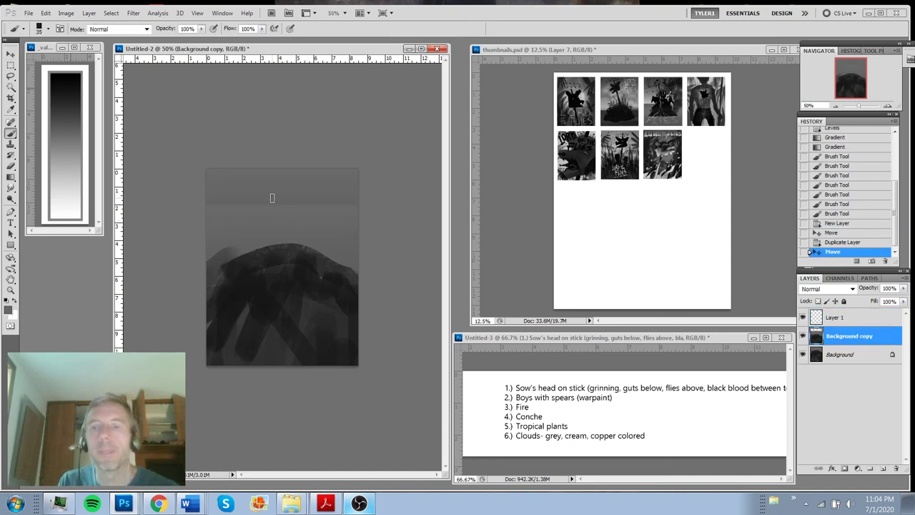
key(bracketright)
key(bracketright)
key(bracketright)
key(bracketright)
key(bracketright)
mouse_move(253, 199)
mouse_down()
mouse_move(323, 188)
mouse_move(329, 203)
mouse_move(395, 196)
mouse_up()
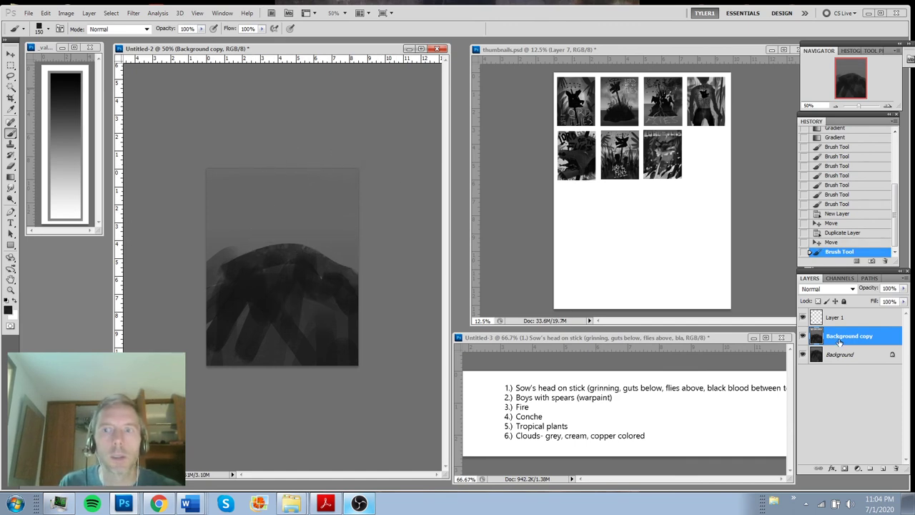
Paint black silhouettes of three boys standing on the hilltop on Layer 1, undoing the diagonal spear strokes
key(alt+bracketright)
key(bracketleft)
key(bracketleft)
key(bracketleft)
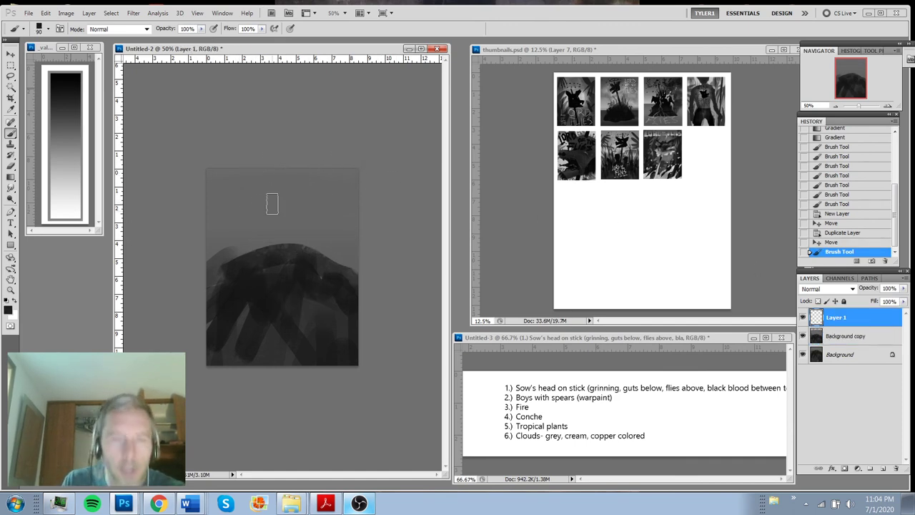
mouse_move(271, 200)
mouse_down()
mouse_move(288, 217)
mouse_move(271, 208)
mouse_move(274, 238)
mouse_move(286, 208)
mouse_move(290, 233)
mouse_move(309, 207)
mouse_move(318, 226)
mouse_move(304, 221)
mouse_move(301, 242)
mouse_move(308, 231)
mouse_move(321, 243)
mouse_move(330, 215)
mouse_move(321, 227)
mouse_move(332, 232)
mouse_move(329, 256)
mouse_up()
mouse_move(225, 171)
mouse_down()
mouse_move(277, 213)
mouse_move(271, 206)
mouse_up()
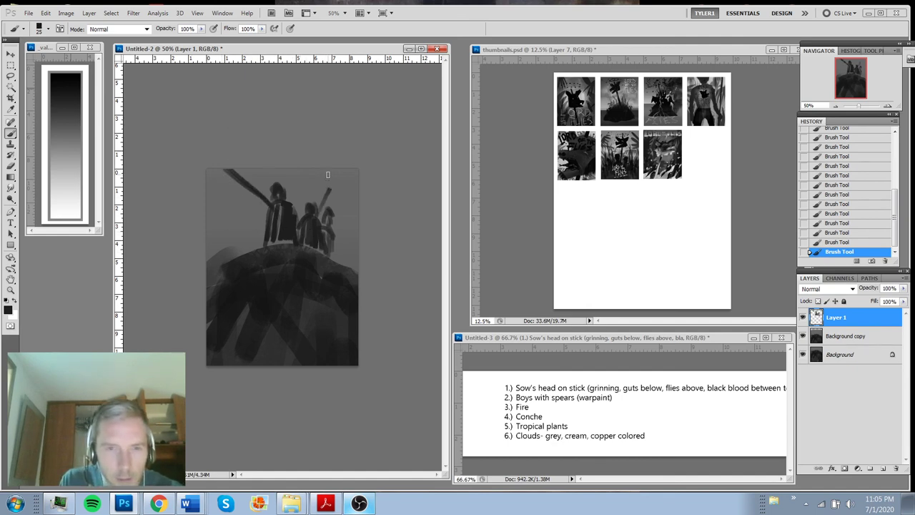
key(ctrl+alt+z)
key(ctrl+alt+z)
key(ctrl+alt+z)
key(ctrl+alt+z)
key(ctrl+alt+z)
Try painting upright spears on both sides of the boys' silhouettes with a 25 px brush
drag(269, 202, 261, 213)
drag(246, 181, 269, 246)
drag(326, 199, 311, 251)
drag(339, 222, 327, 261)
mouse_move(342, 224)
mouse_down()
mouse_move(323, 272)
mouse_move(345, 266)
mouse_up()
drag(229, 213, 253, 252)
key(ctrl+alt+z)
key(ctrl+alt+z)
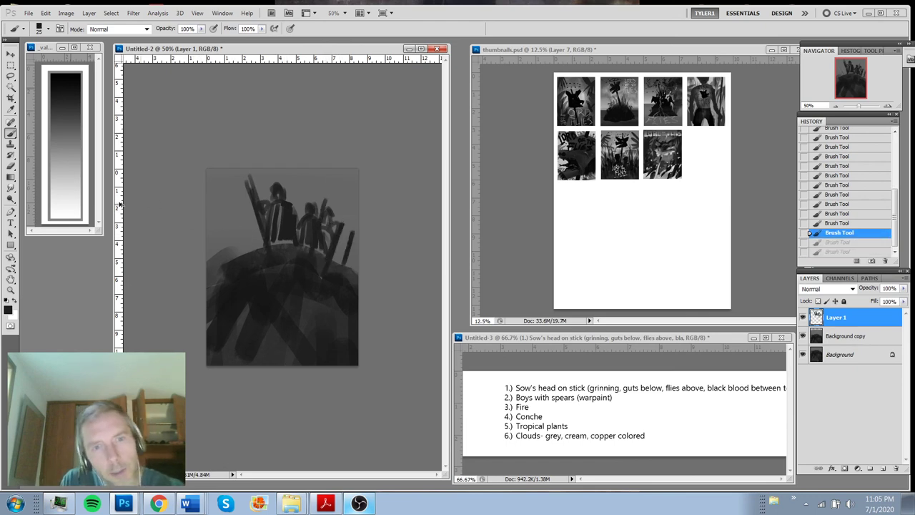
key(ctrl+alt+z)
key(ctrl+alt+z)
key(ctrl+alt+z)
key(ctrl+alt+z)
key(ctrl+alt+z)
key(ctrl+alt+z)
key(ctrl+alt+z)
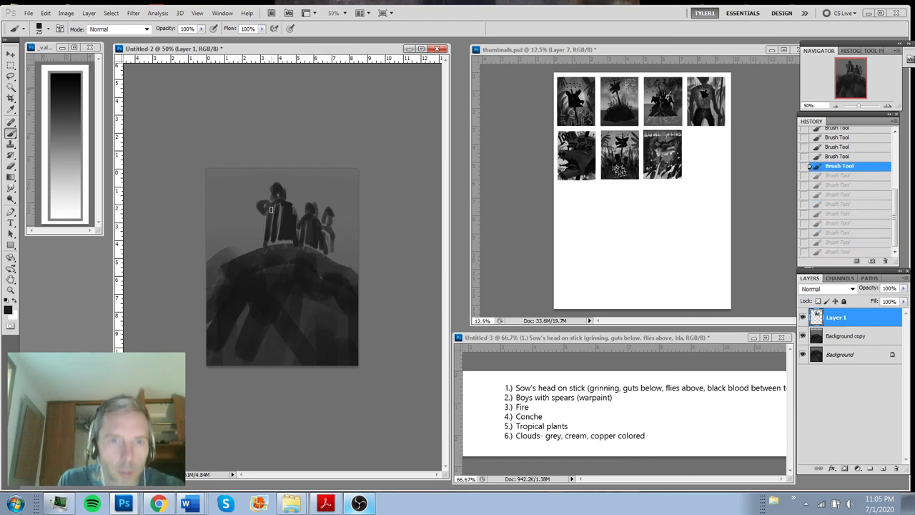
Paint more boys' silhouettes down both slopes of the hill beside the central group with a 25 px brush
mouse_move(271, 203)
mouse_down()
mouse_move(272, 213)
mouse_move(255, 197)
mouse_up()
drag(255, 195, 254, 244)
drag(259, 212, 266, 242)
drag(254, 225, 252, 246)
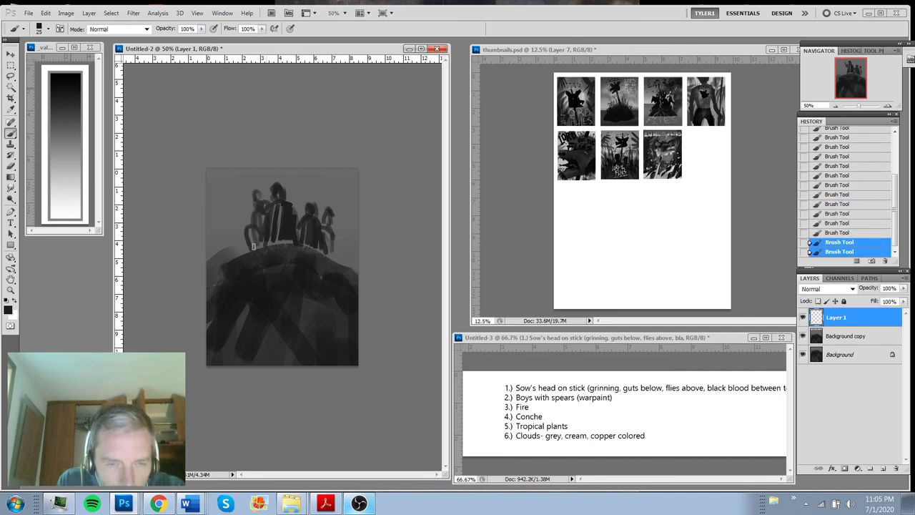
drag(238, 208, 237, 220)
drag(234, 221, 233, 249)
mouse_move(243, 222)
mouse_down()
mouse_move(245, 249)
mouse_move(226, 257)
mouse_up()
drag(220, 239, 229, 255)
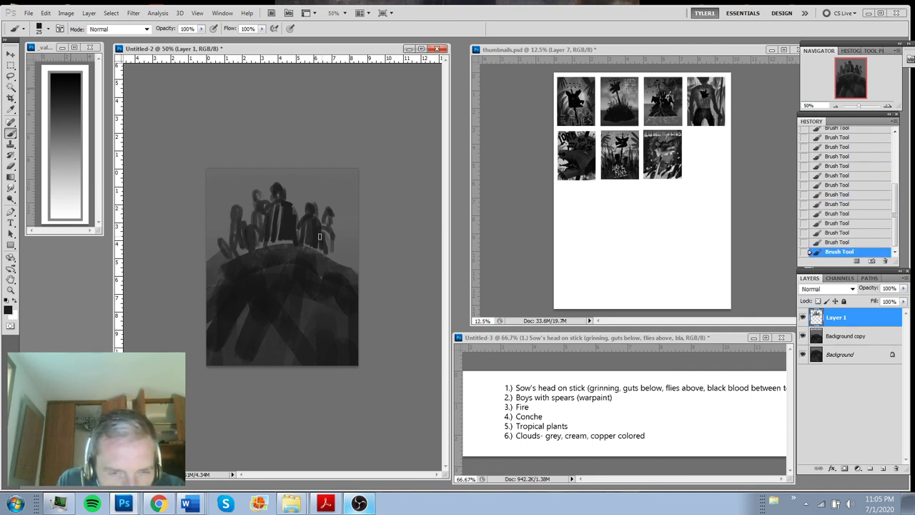
mouse_move(328, 228)
mouse_down()
mouse_move(330, 259)
mouse_move(341, 257)
mouse_up()
drag(332, 183, 360, 170)
drag(328, 213, 362, 187)
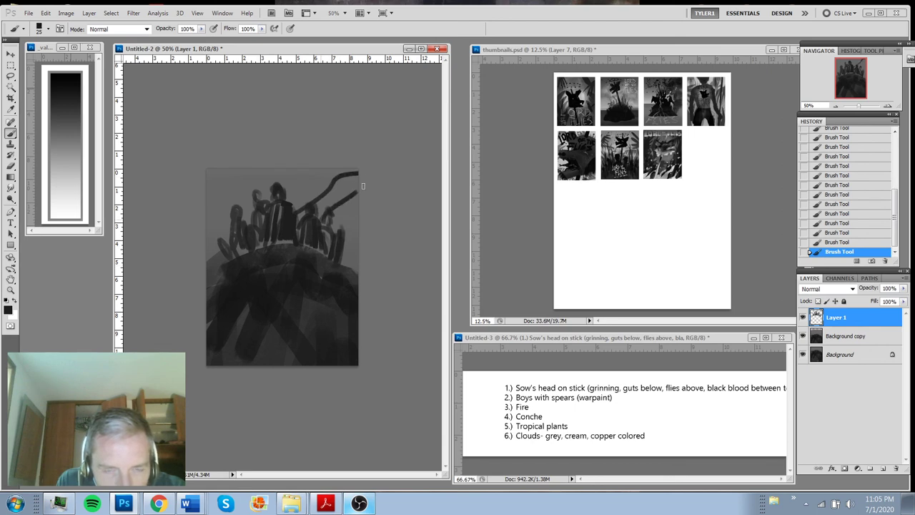
key(ctrl+alt+z)
key(ctrl+alt+z)
Add a layer above the background copy and paint dark grey diagonal streaks across the sky with a 45 px brush
click(850, 334)
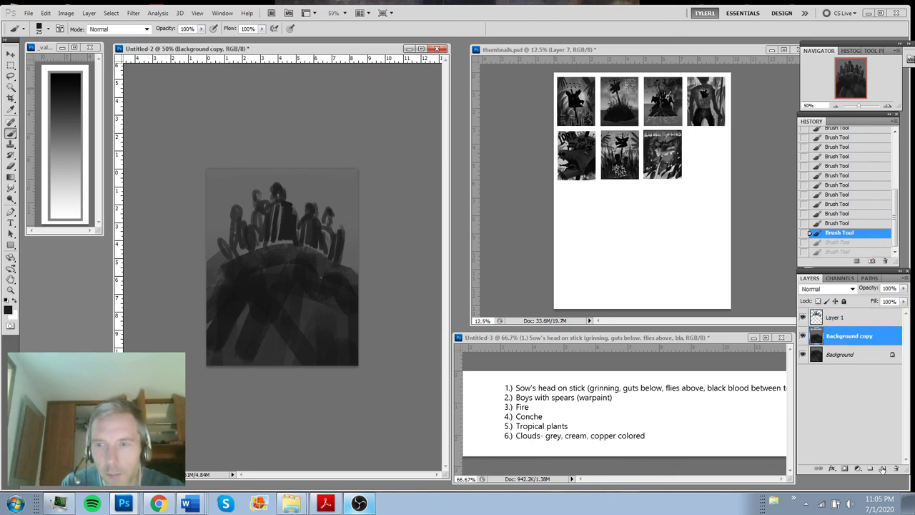
click(883, 468)
drag(288, 201, 350, 170)
key(ctrl+z)
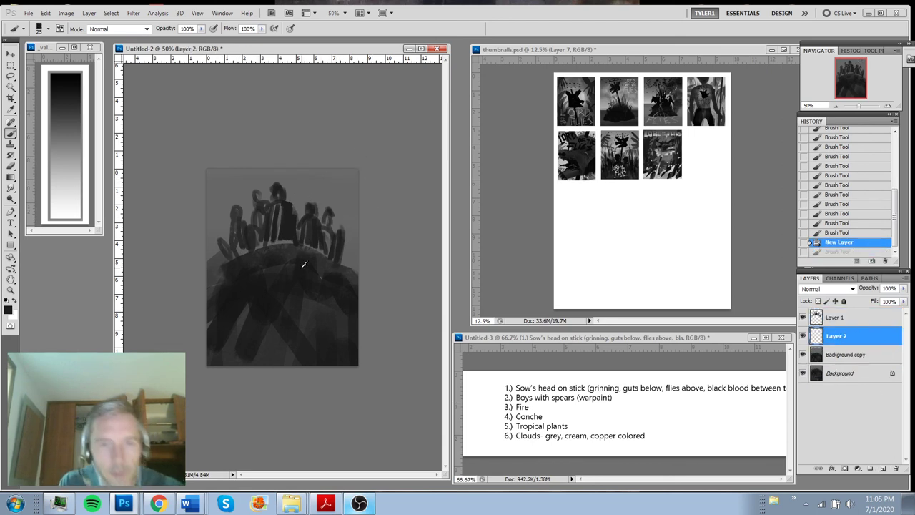
key(])
drag(295, 202, 359, 170)
drag(359, 172, 293, 201)
drag(330, 211, 361, 184)
drag(301, 255, 358, 197)
drag(357, 193, 308, 243)
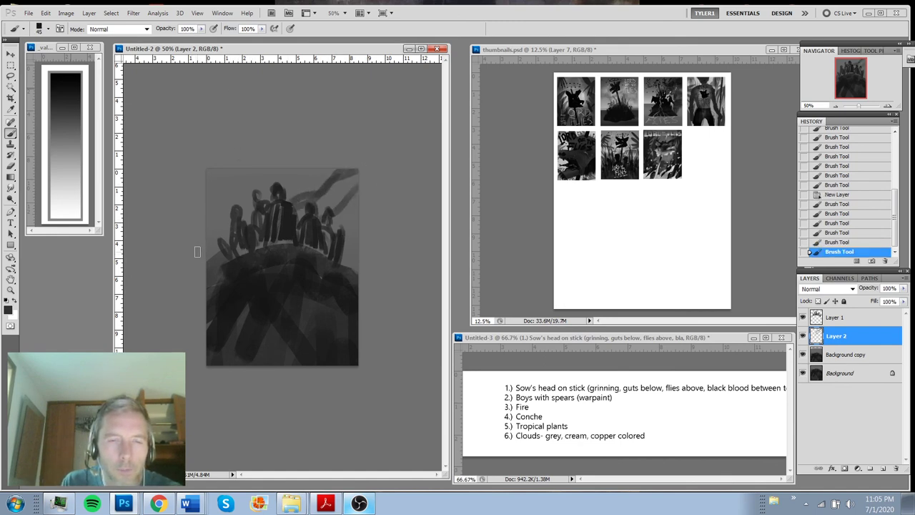
mouse_move(198, 251)
mouse_down()
mouse_move(218, 223)
mouse_move(316, 155)
mouse_move(227, 204)
mouse_move(198, 235)
mouse_move(286, 171)
mouse_up()
mouse_move(309, 246)
mouse_down()
mouse_move(353, 197)
mouse_move(333, 259)
mouse_move(355, 245)
mouse_move(348, 262)
mouse_move(358, 265)
mouse_move(369, 202)
mouse_up()
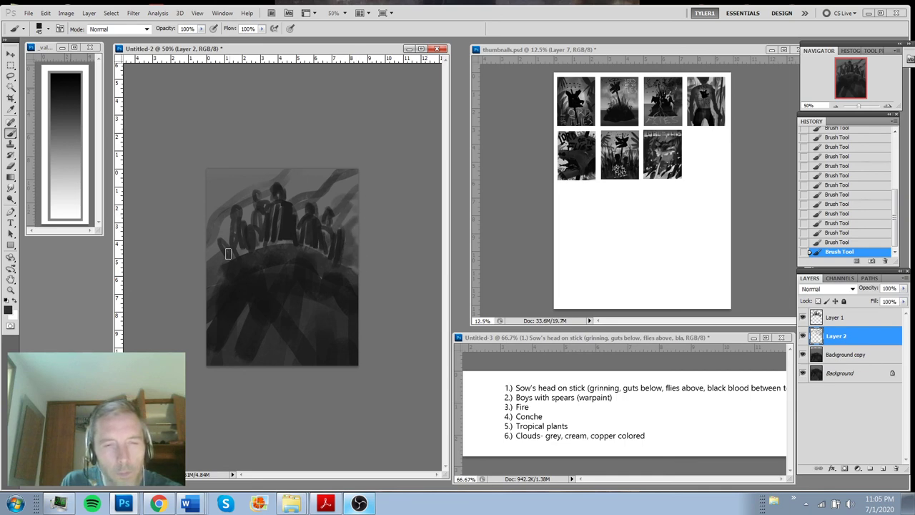
Switch to white and paint a bright rim along the hilltop, light between the boys, and small specks in the sky
key(x)
mouse_move(284, 245)
mouse_down()
mouse_move(301, 215)
mouse_move(323, 206)
mouse_up()
drag(336, 191, 340, 192)
mouse_move(235, 224)
mouse_down()
mouse_move(259, 206)
mouse_move(239, 216)
mouse_move(225, 236)
mouse_up()
mouse_move(221, 245)
mouse_down()
mouse_move(212, 257)
mouse_move(233, 265)
mouse_up()
mouse_move(286, 244)
mouse_down()
mouse_move(361, 263)
mouse_move(333, 244)
mouse_move(235, 237)
mouse_move(199, 259)
mouse_move(253, 236)
mouse_up()
drag(310, 224, 309, 231)
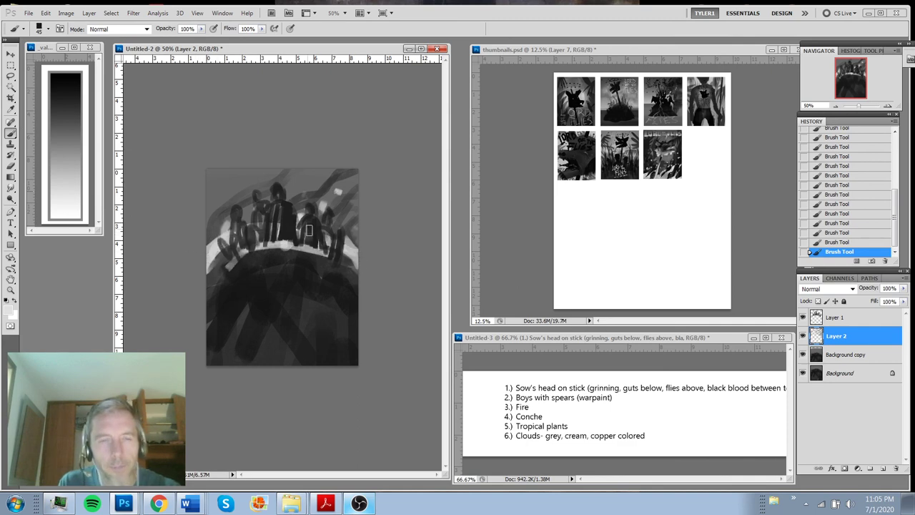
drag(246, 220, 233, 227)
drag(309, 186, 312, 183)
Brush a faint white glow into the sky around the boys with a 125 px brush at 30% opacity
key(3)
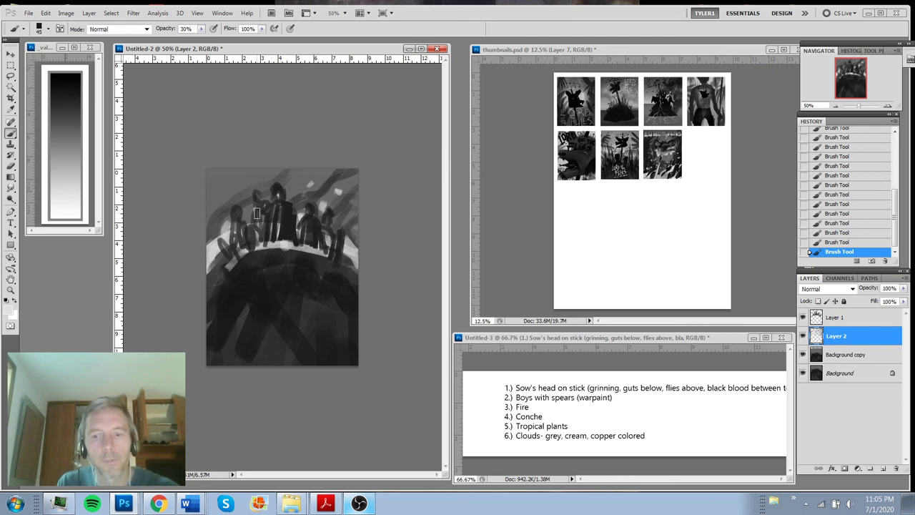
key(])
key(])
key(])
key(])
key(])
key(])
mouse_move(203, 247)
mouse_down()
mouse_move(289, 229)
mouse_move(353, 247)
mouse_move(315, 205)
mouse_move(351, 210)
mouse_up()
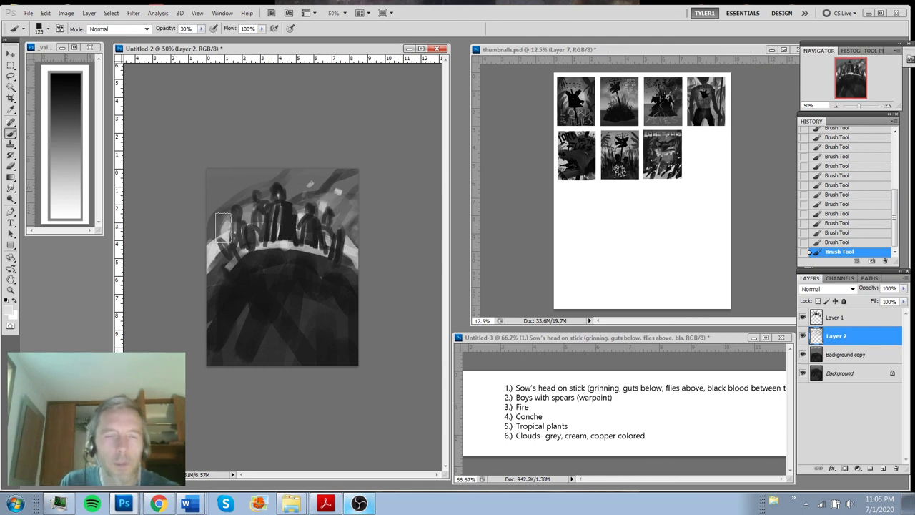
drag(224, 227, 239, 206)
drag(339, 215, 353, 250)
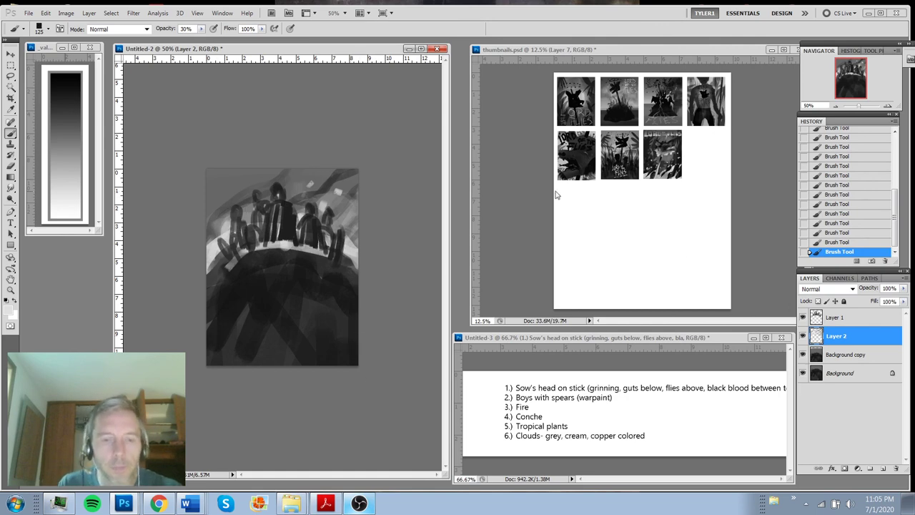
Erase the white rim spilling over the hill's upper edge on Layer 2
key(e)
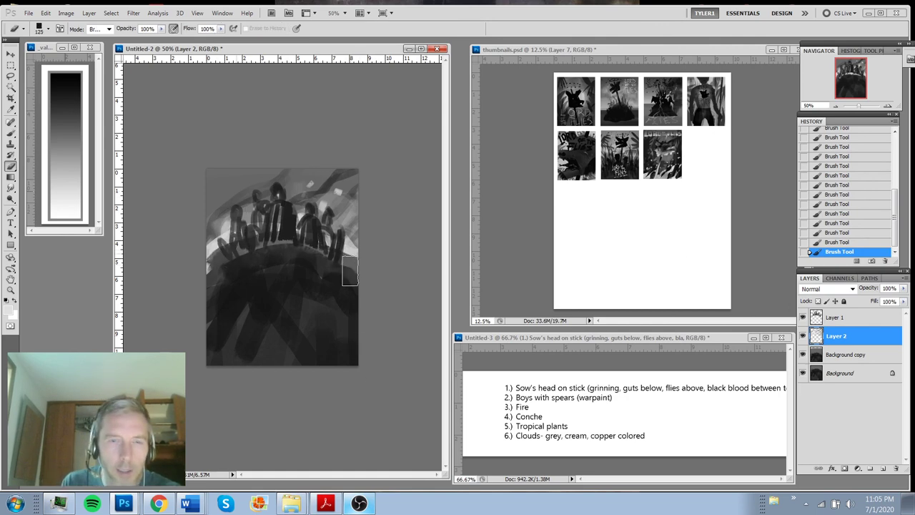
drag(351, 271, 334, 254)
drag(244, 262, 227, 271)
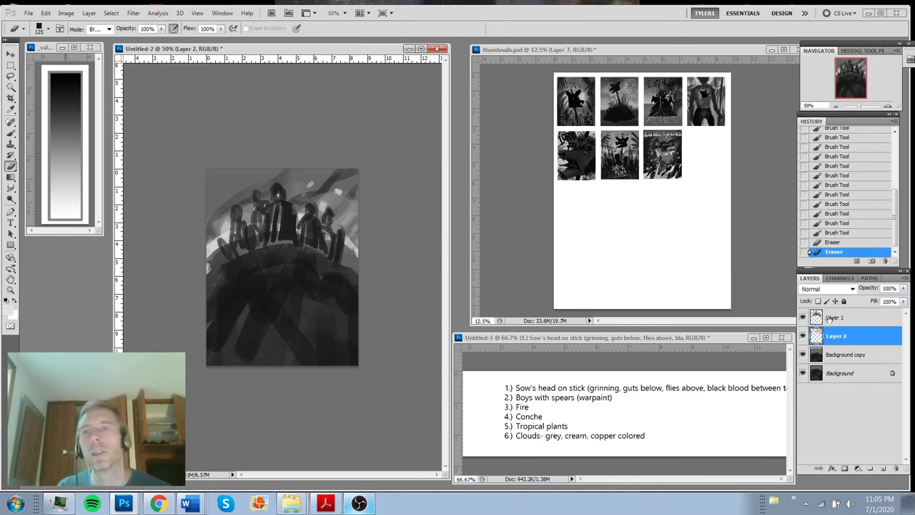
Darken the central boy on Layer 1 with a 40 px black brush at 30% opacity
click(801, 317)
click(802, 317)
click(834, 318)
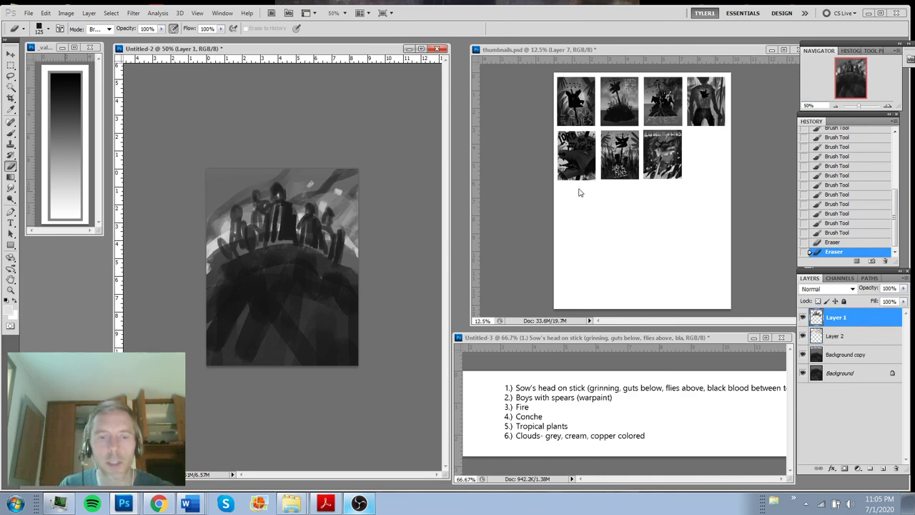
key(b)
key(x)
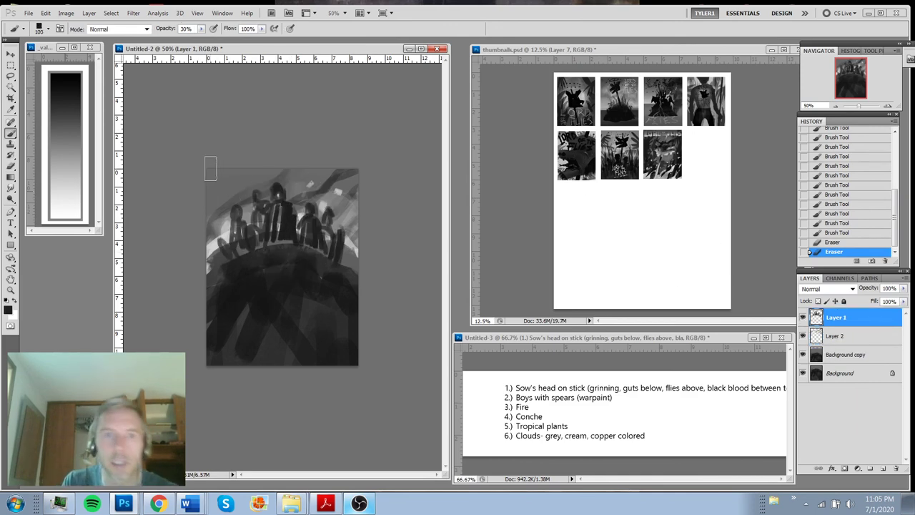
key(bracketleft)
key(bracketleft)
key(bracketleft)
key(bracketleft)
key(bracketleft)
key(bracketleft)
drag(278, 211, 275, 242)
mouse_move(280, 210)
mouse_down()
mouse_move(301, 252)
mouse_move(283, 212)
mouse_move(272, 241)
mouse_move(278, 197)
mouse_up()
Fill out the surrounding boys' bodies and the hilltop's edges with dark grey sampled from the central figure at 100% opacity
alt+click(288, 221)
key(0)
mouse_move(299, 243)
mouse_down()
mouse_move(307, 221)
mouse_move(321, 246)
mouse_up()
mouse_move(327, 231)
mouse_down()
mouse_move(327, 246)
mouse_move(331, 234)
mouse_up()
drag(329, 225, 325, 216)
mouse_move(267, 227)
mouse_down()
mouse_move(266, 214)
mouse_move(255, 244)
mouse_up()
drag(239, 212, 239, 228)
drag(239, 229, 246, 250)
mouse_move(223, 232)
mouse_down()
mouse_move(223, 247)
mouse_move(236, 247)
mouse_up()
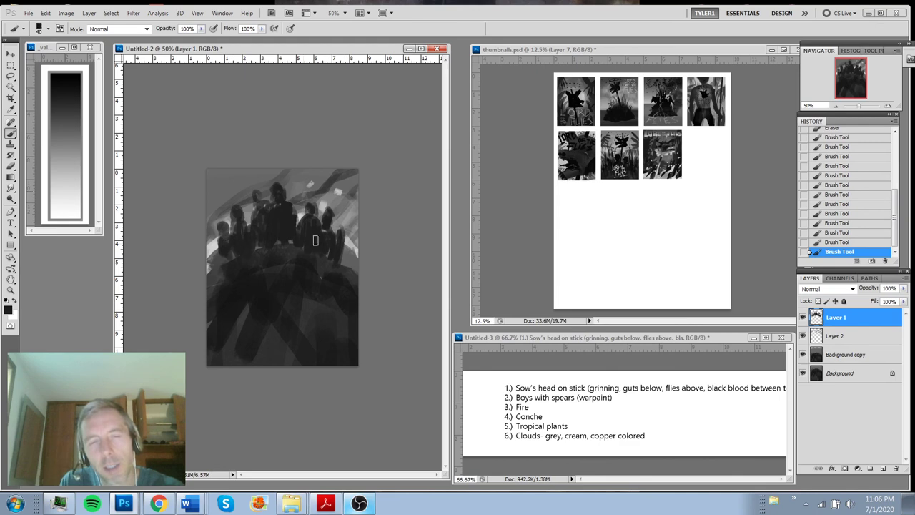
drag(293, 251, 286, 252)
drag(213, 268, 210, 254)
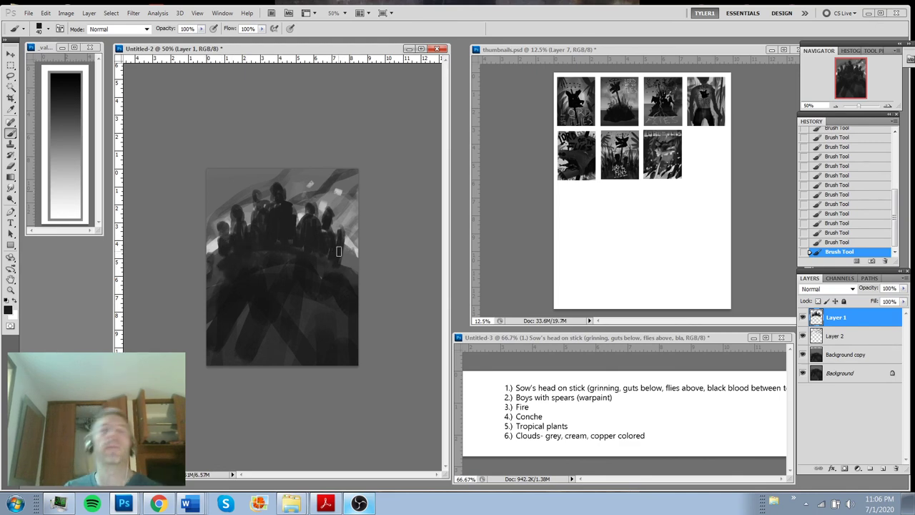
drag(331, 256, 354, 274)
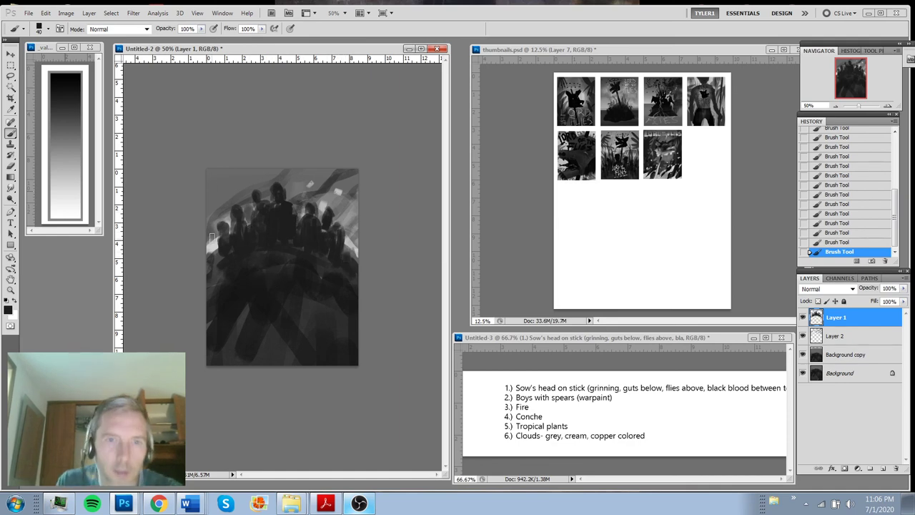
Brush light grey streaks, sampled from the sky beside the hill, across the sky behind the boys on Layer 2
click(802, 317)
click(802, 317)
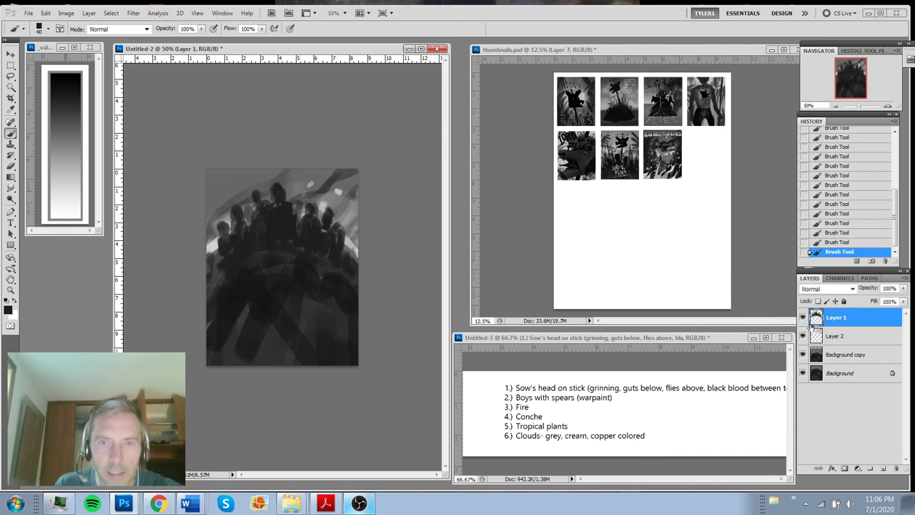
click(840, 336)
click(802, 337)
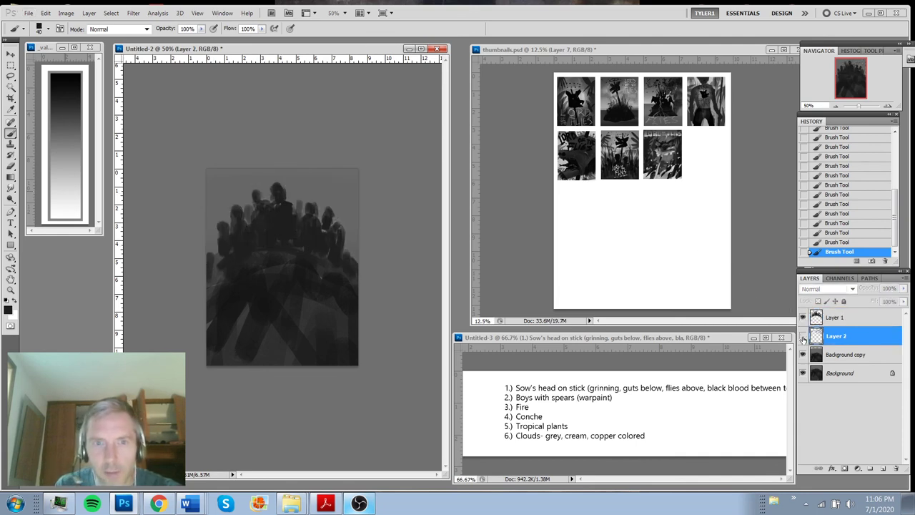
click(802, 338)
alt+click(357, 243)
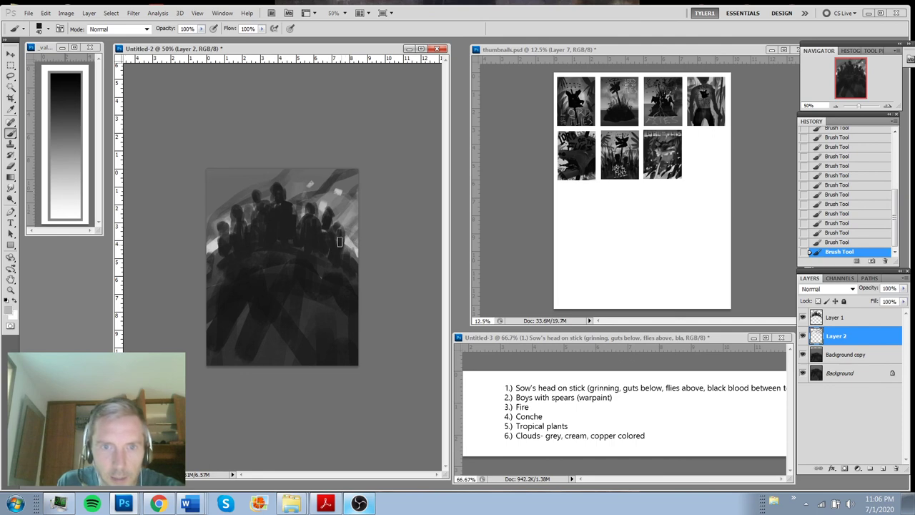
mouse_move(354, 216)
mouse_down()
mouse_move(340, 242)
mouse_move(334, 219)
mouse_up()
drag(291, 197, 334, 177)
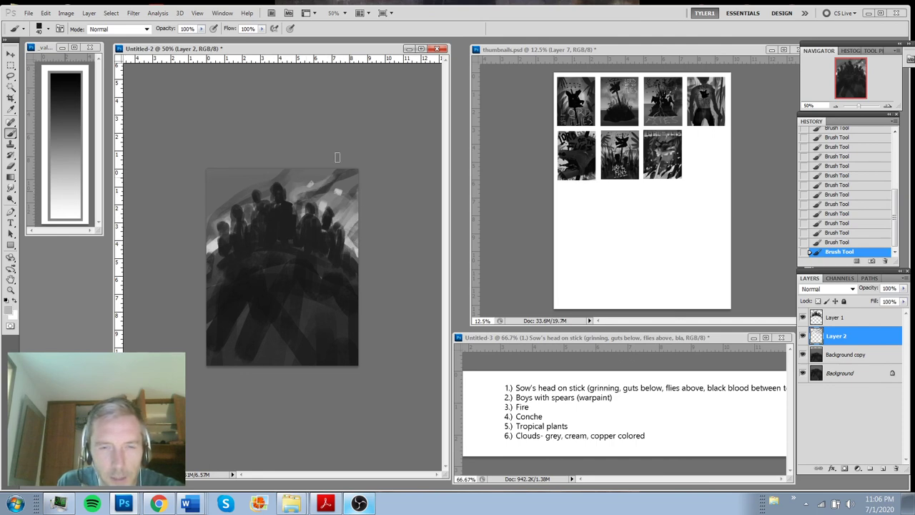
mouse_move(250, 184)
mouse_down()
mouse_move(210, 209)
mouse_move(328, 171)
mouse_move(353, 219)
mouse_up()
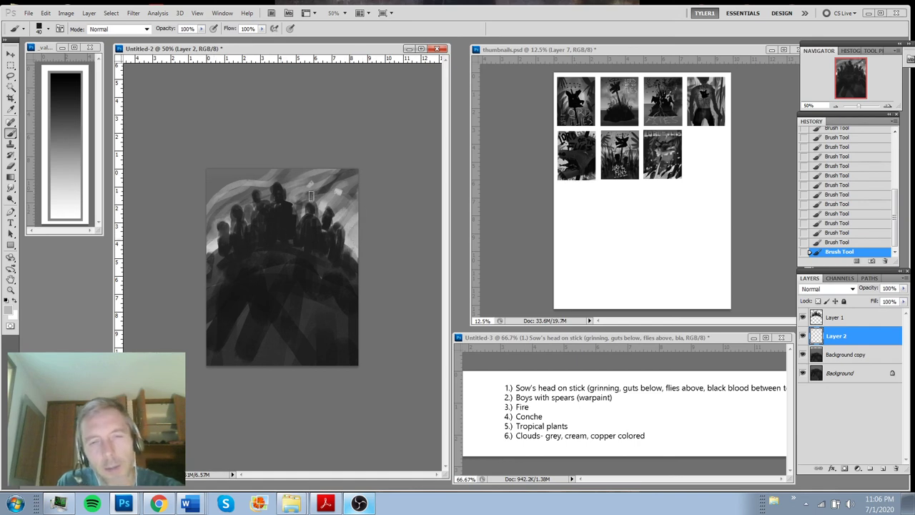
drag(249, 191, 318, 181)
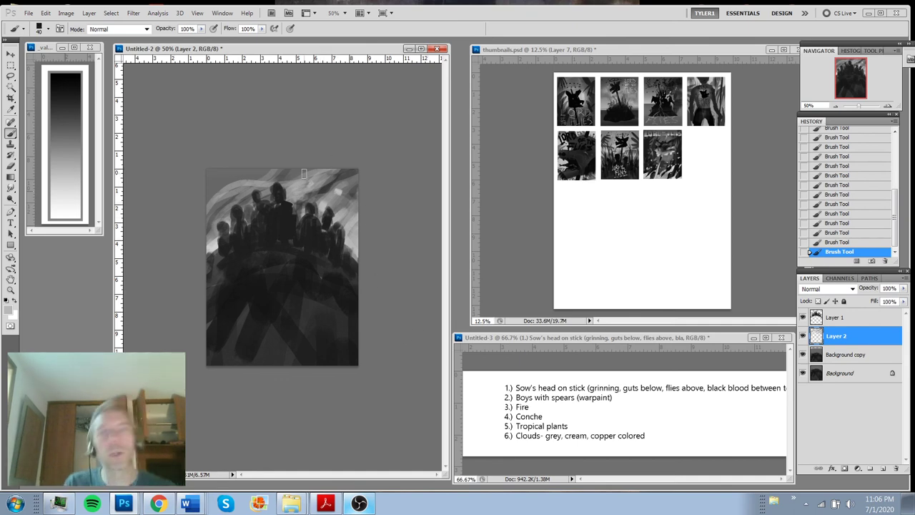
Darken Layer 1 with two Levels adjustments, using a black input level of 15 for the first and 11 for the second
click(831, 318)
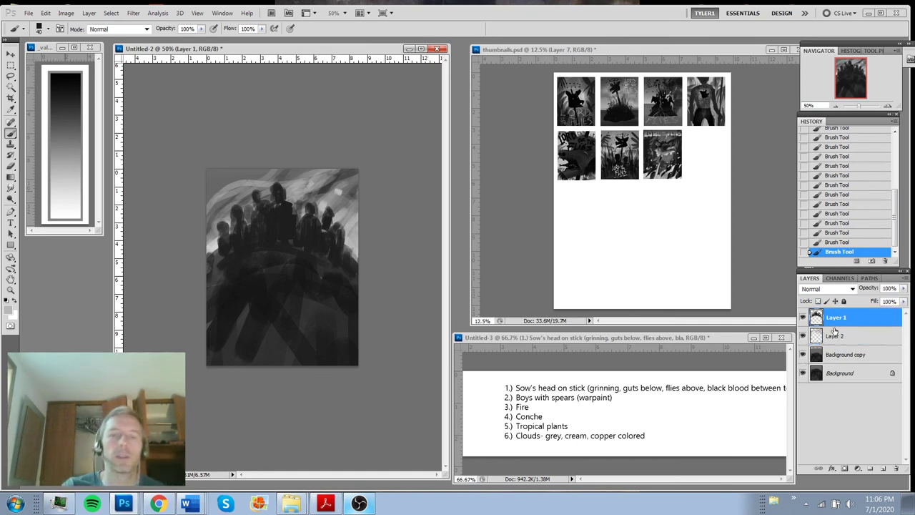
key(ctrl+l)
drag(652, 334, 659, 334)
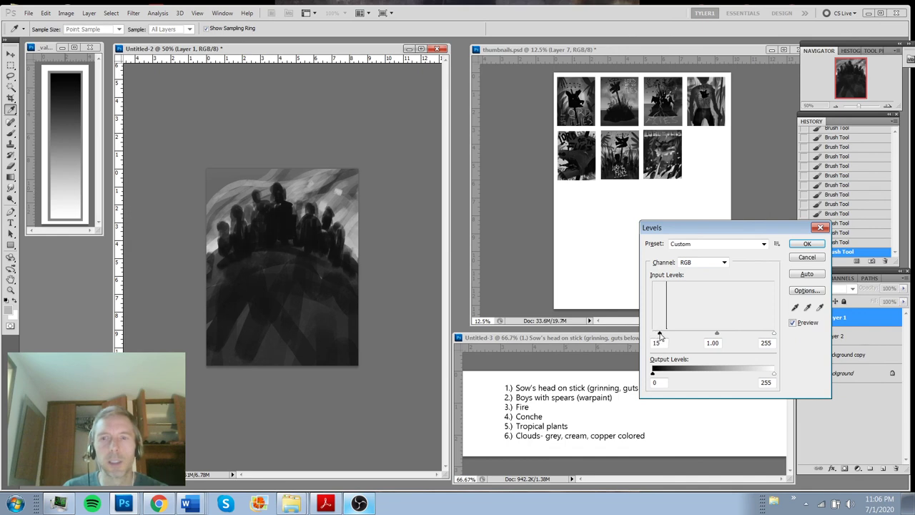
click(805, 245)
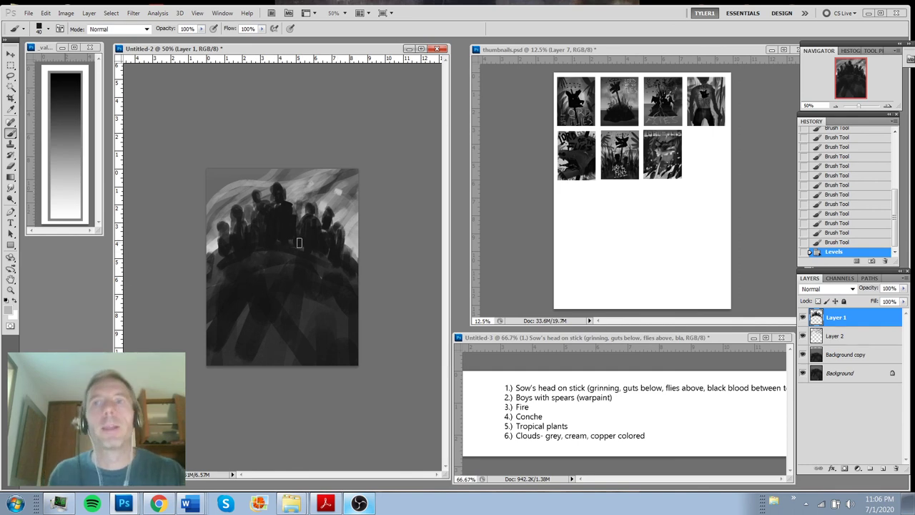
key(ctrl+l)
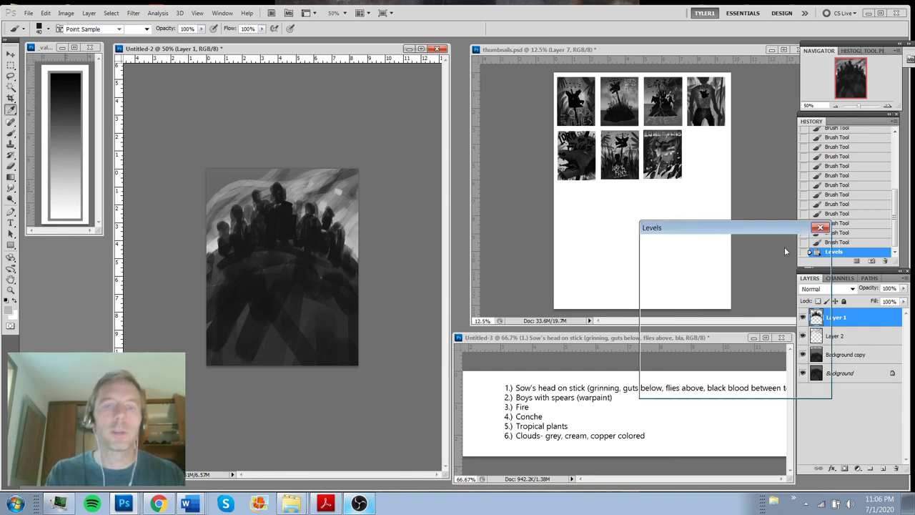
drag(652, 333, 658, 336)
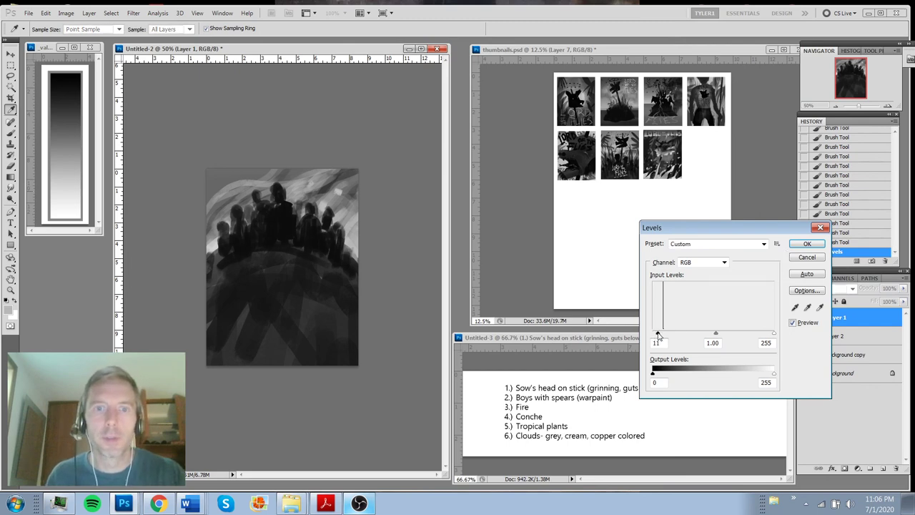
click(804, 245)
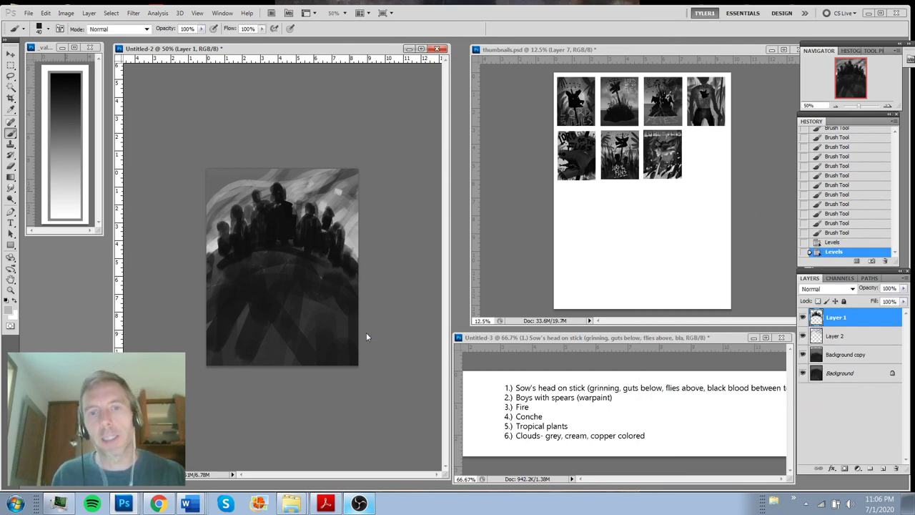
click(802, 318)
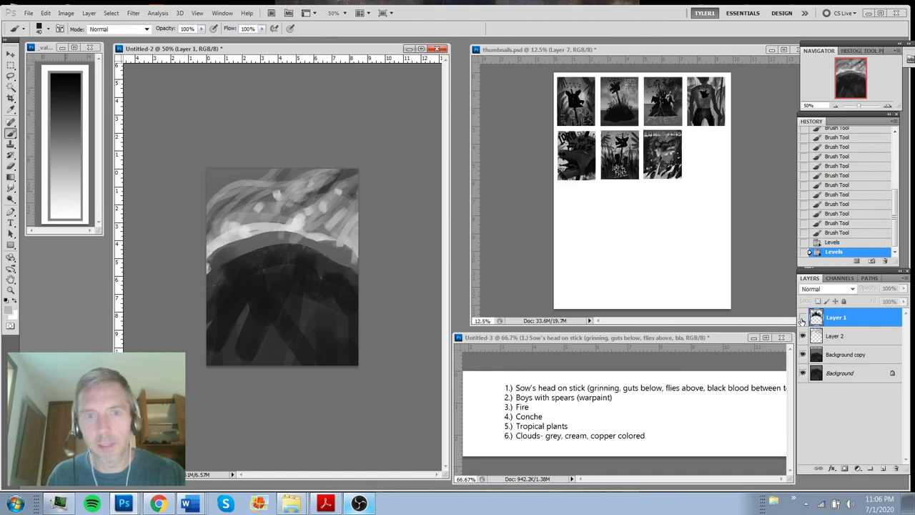
click(802, 320)
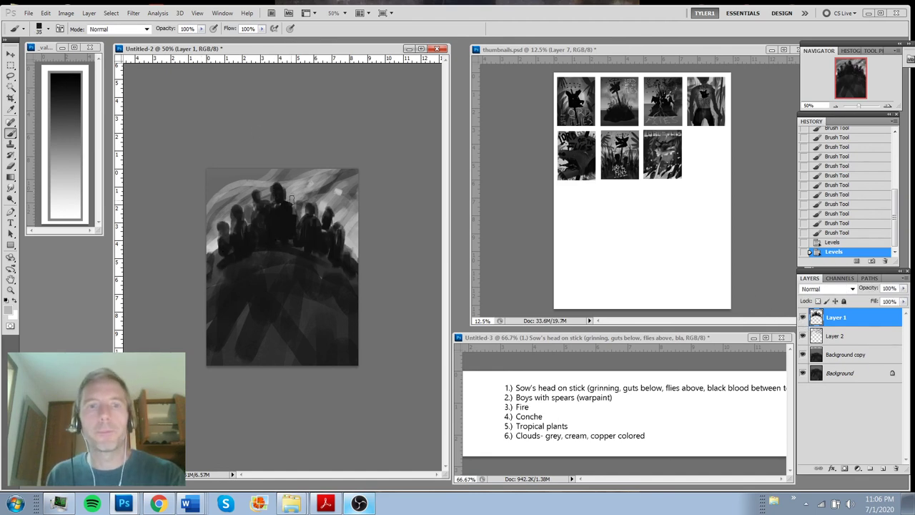
Paint thin near-black spears beside the central boy and the outer boys with a 7 px brush, undoing the last stroke
alt+click(287, 218)
mouse_move(290, 213)
mouse_down()
mouse_move(305, 170)
mouse_move(291, 202)
mouse_up()
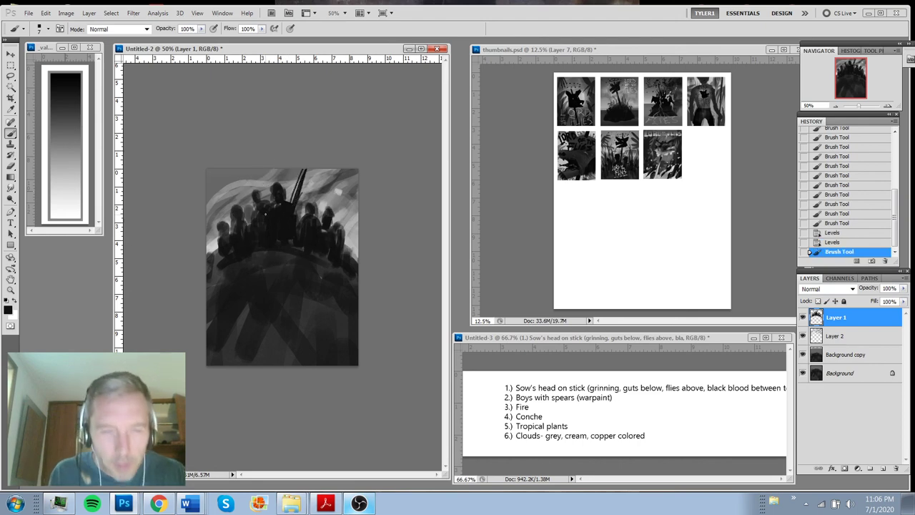
mouse_move(237, 185)
mouse_down()
mouse_move(253, 223)
mouse_move(234, 220)
mouse_up()
drag(340, 217, 331, 228)
mouse_move(343, 219)
mouse_down()
mouse_move(291, 247)
mouse_move(273, 235)
mouse_up()
alt+click(326, 205)
key(ctrl+z)
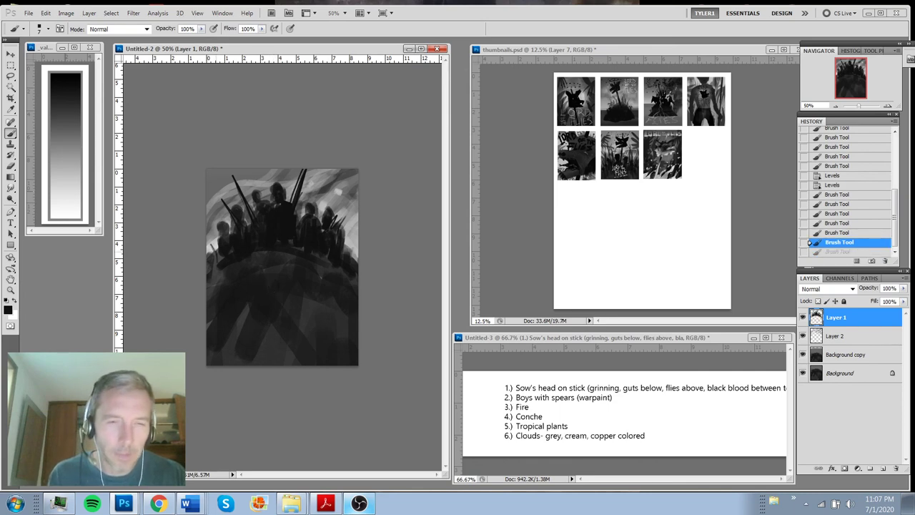
Add more thin dark spears at both outer edges of the group and between the boys on the left
drag(212, 236, 215, 246)
mouse_move(352, 191)
mouse_down()
mouse_move(343, 240)
mouse_move(319, 218)
mouse_up()
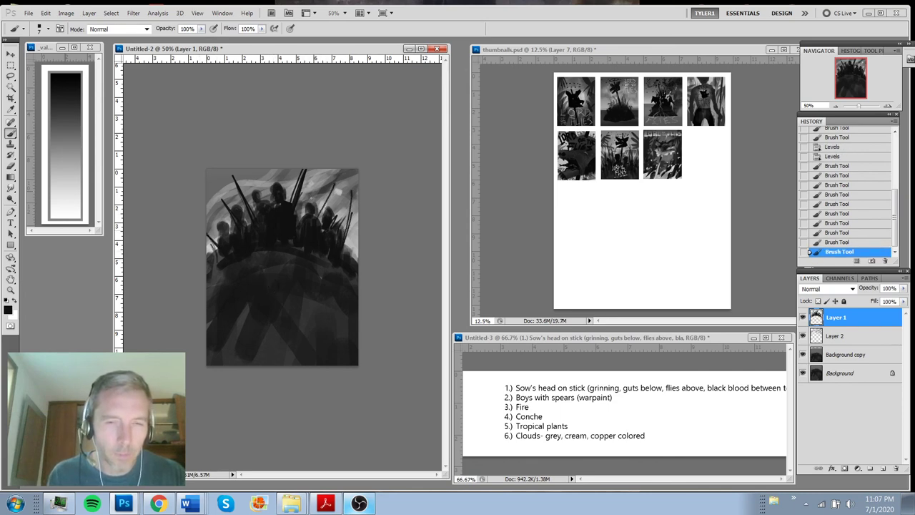
mouse_move(284, 169)
mouse_down()
mouse_move(281, 189)
mouse_move(241, 228)
mouse_up()
drag(241, 193, 250, 220)
drag(256, 192, 251, 211)
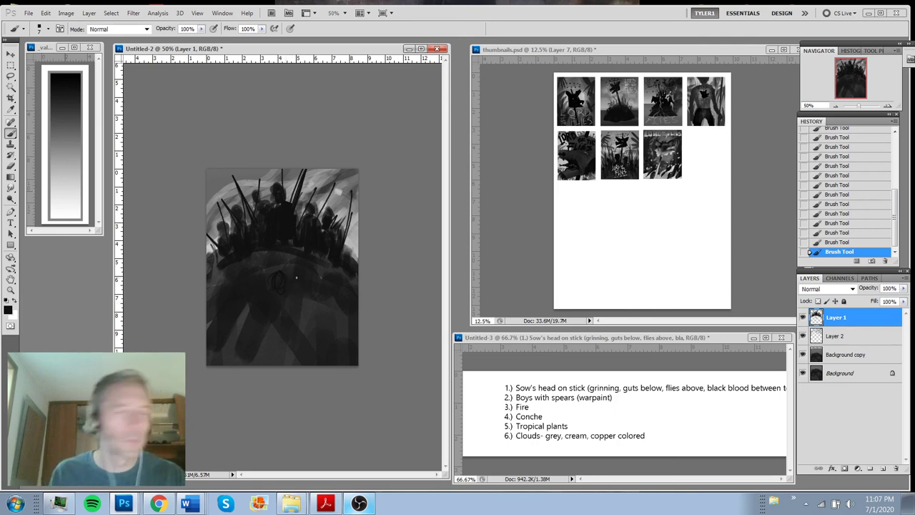
Undo the first oval head and sketch a fallen figure with bent legs in black lines on the hillside below the boys
key(ctrl+z)
key(ctrl+alt+z)
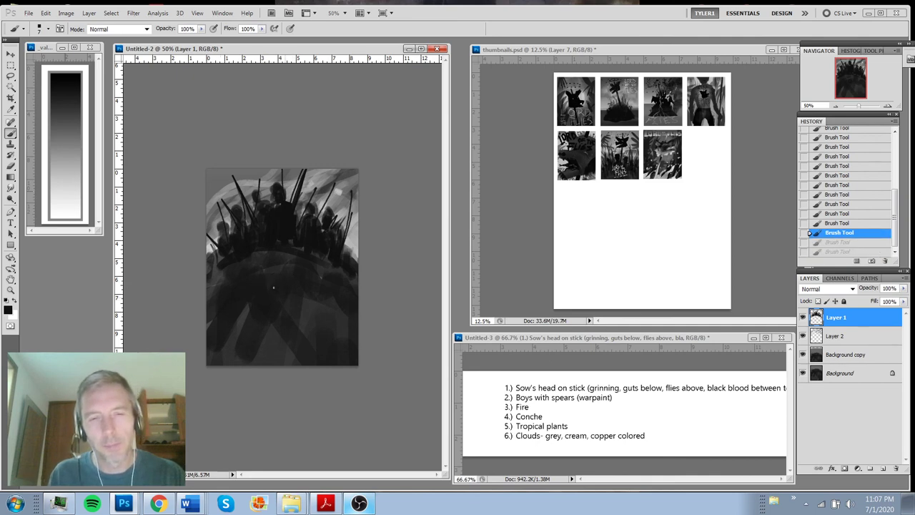
key(ctrl+shift+z)
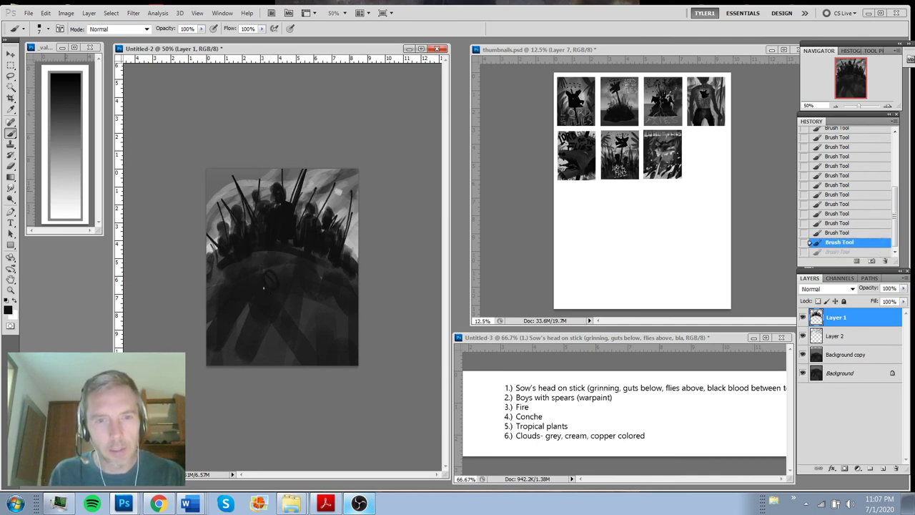
key(ctrl+shift+z)
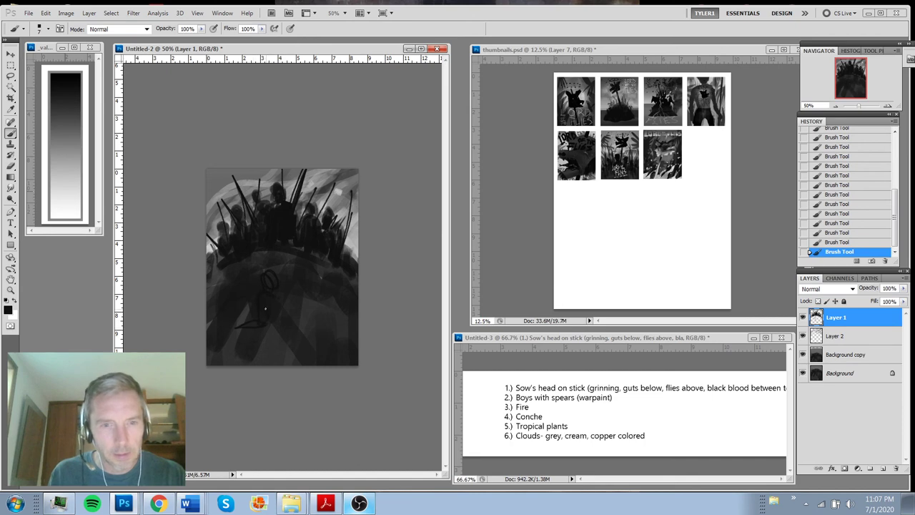
mouse_move(265, 309)
mouse_down()
mouse_move(293, 276)
mouse_move(283, 281)
mouse_up()
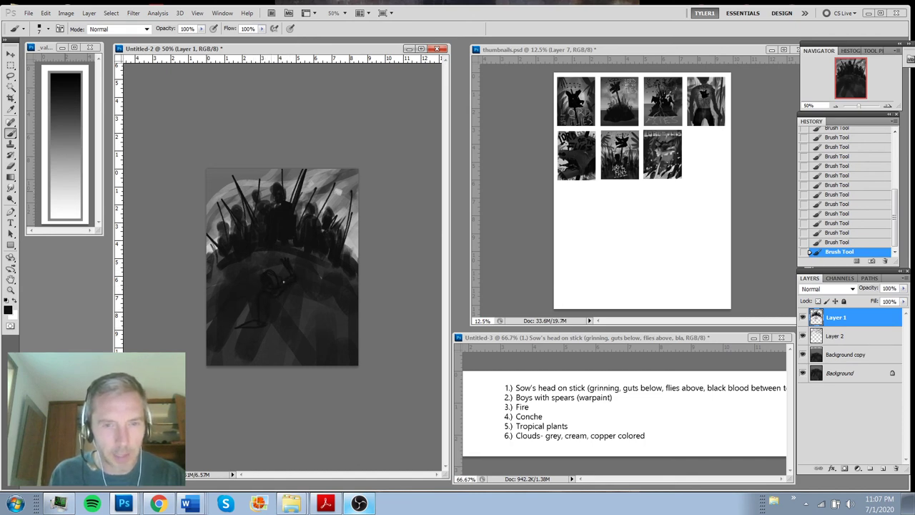
click(84, 132)
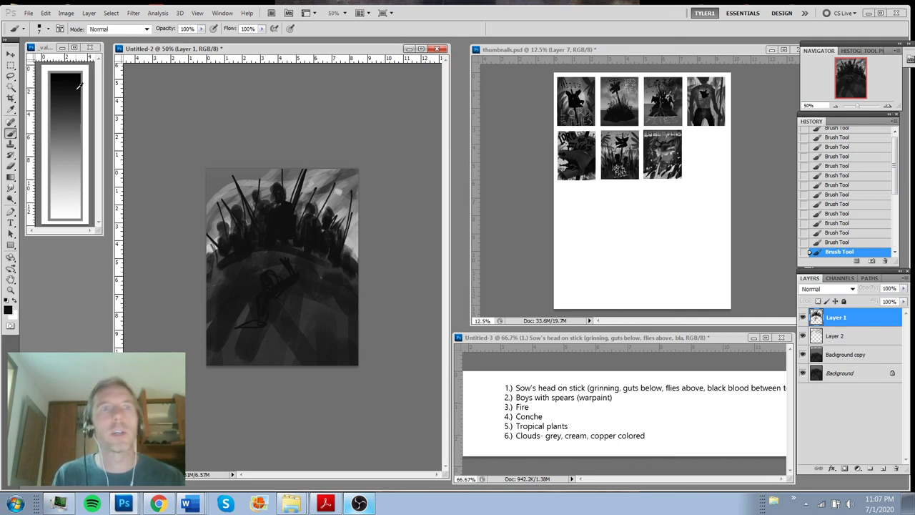
click(246, 290)
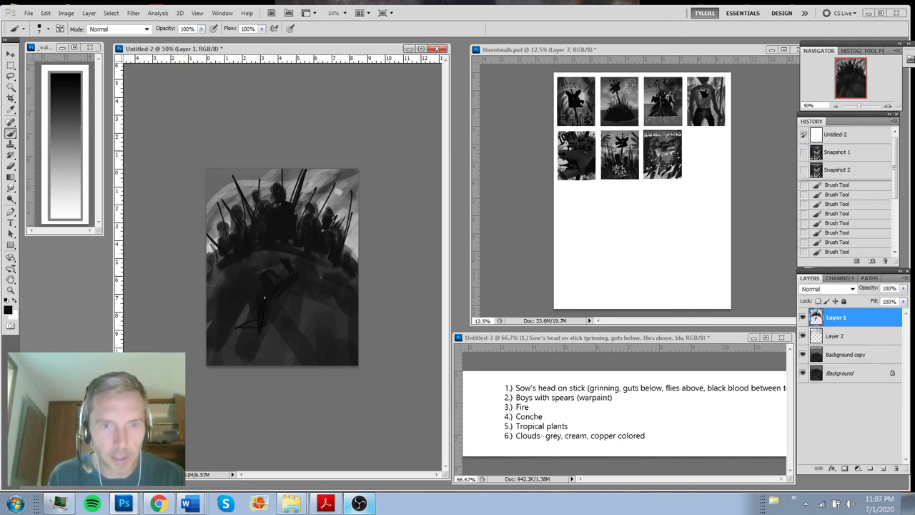
drag(260, 312, 259, 303)
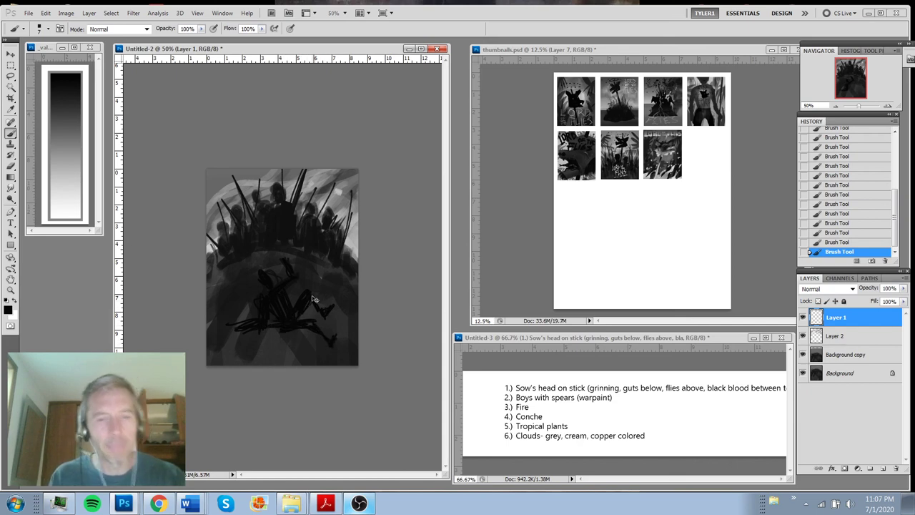
Lasso the fallen figure on Layer 1, rotate it by -20.14 degrees, and deselect it
key(ctrl+t)
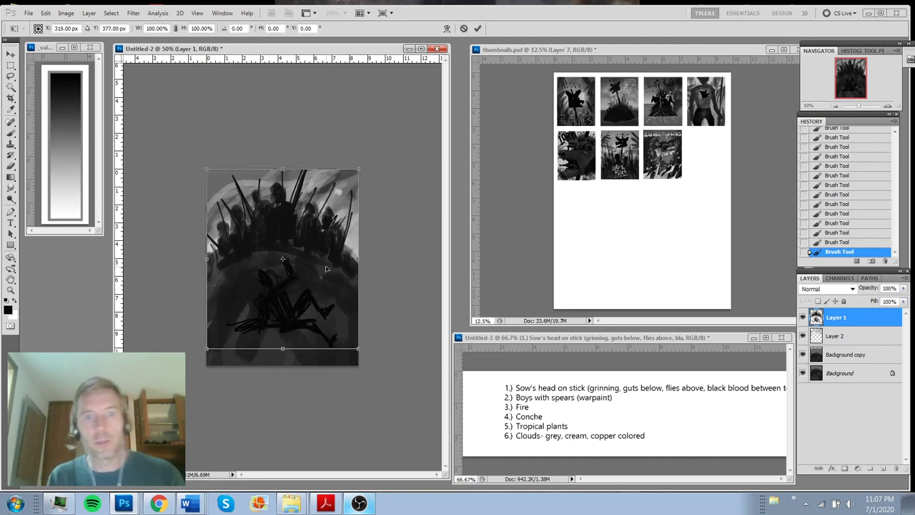
key(Return)
key(l)
mouse_move(336, 289)
mouse_down()
mouse_move(283, 245)
mouse_move(307, 357)
mouse_move(336, 293)
mouse_move(377, 264)
mouse_up()
key(ctrl+t)
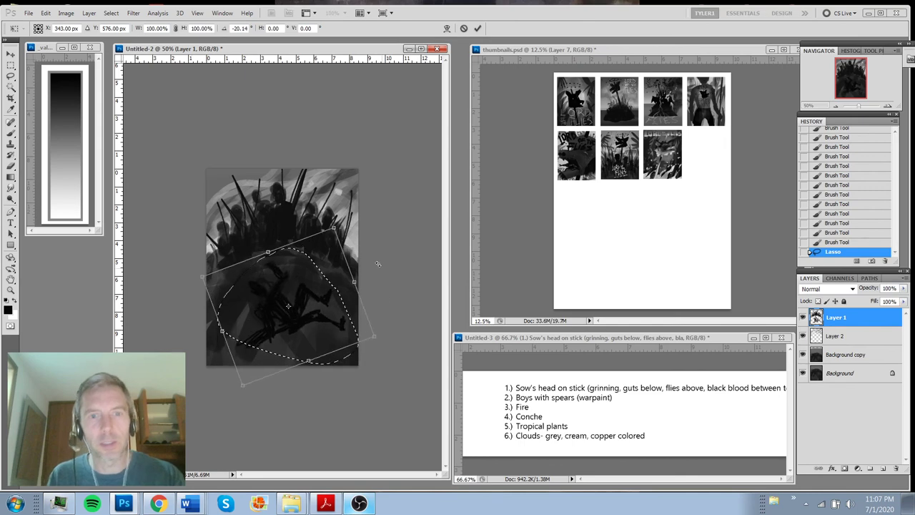
key(Return)
key(ctrl+d)
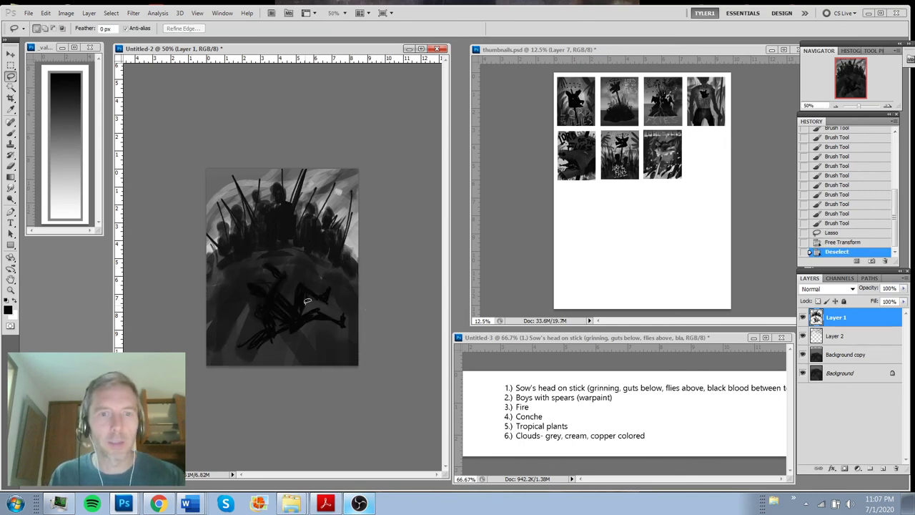
key(c)
drag(309, 309, 295, 314)
key(Escape)
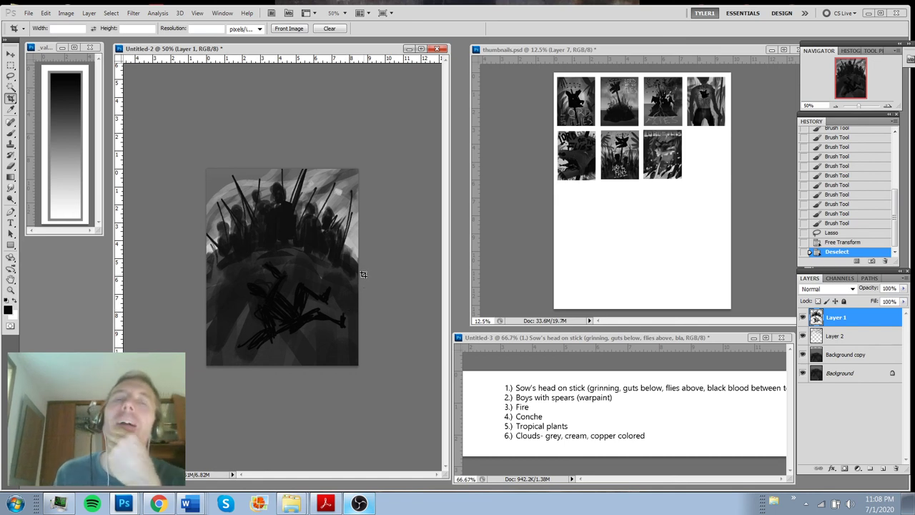
Erase the fallen figure from Layer 1 and scale the three layers above the Background down toward the upper middle of the canvas
key(b)
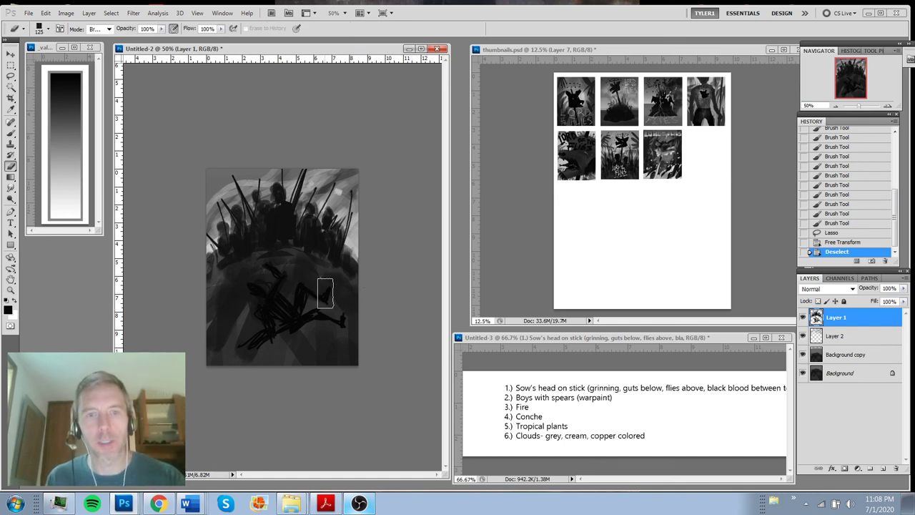
mouse_move(325, 293)
mouse_down()
mouse_move(243, 310)
mouse_move(339, 311)
mouse_move(272, 351)
mouse_move(366, 369)
mouse_up()
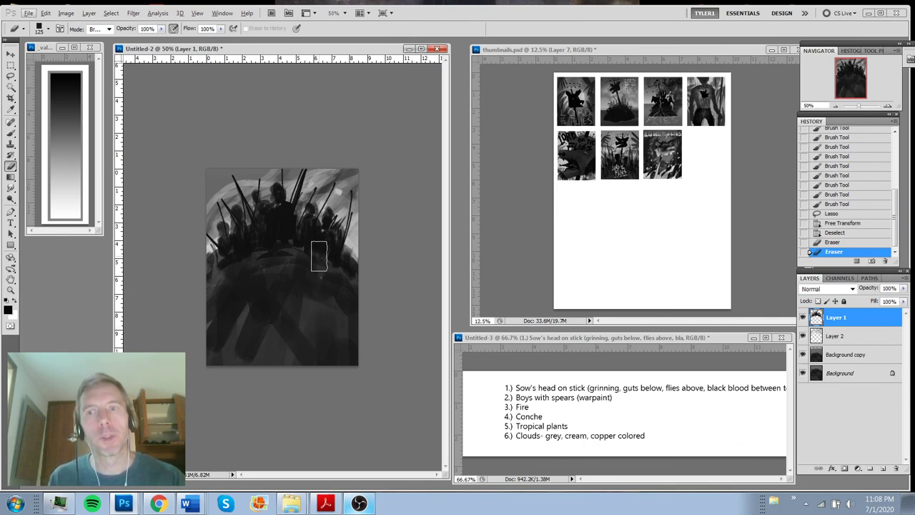
shift+click(848, 362)
key(ctrl+t)
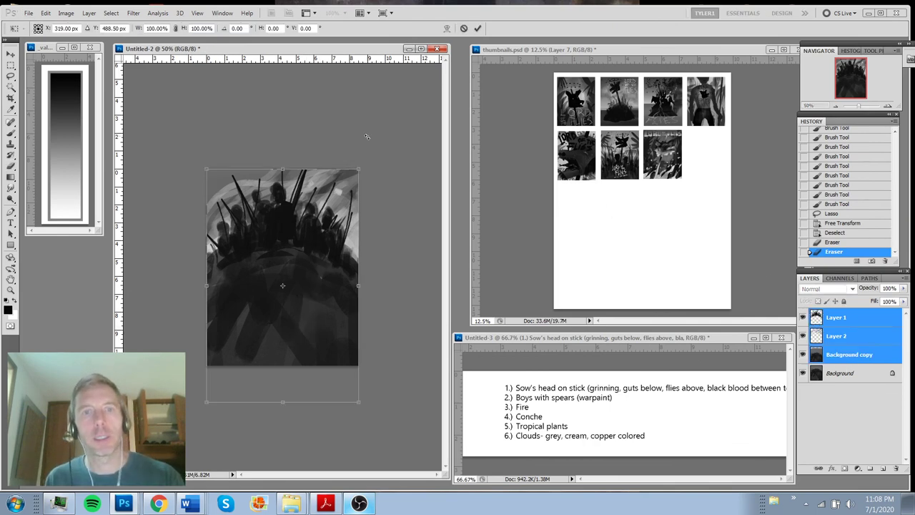
drag(358, 405, 296, 307)
drag(280, 274, 312, 283)
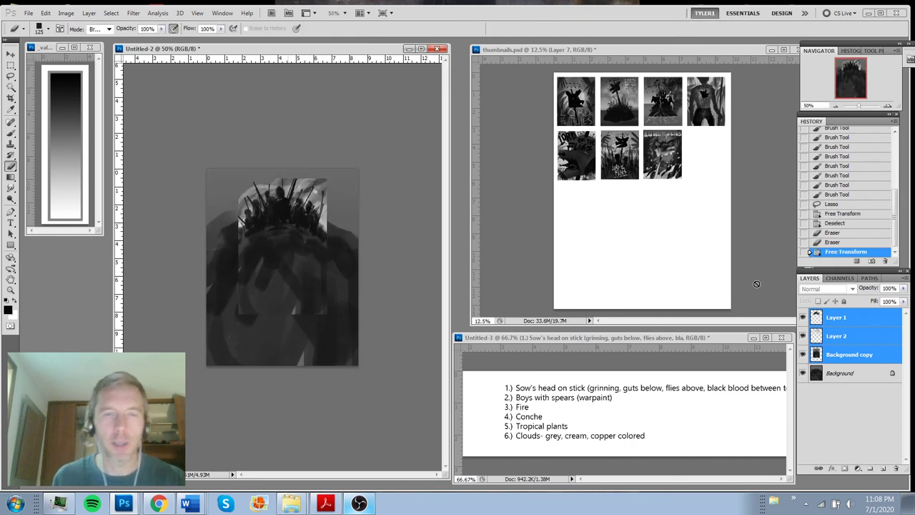
Merge Layer 1, Layer 2 and Background copy into a single layer
click(841, 323)
shift+click(844, 358)
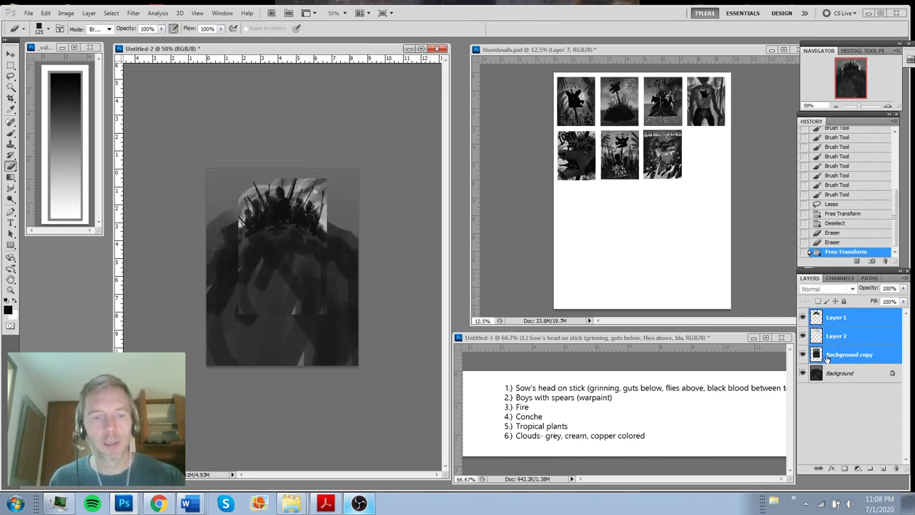
key(ctrl+e)
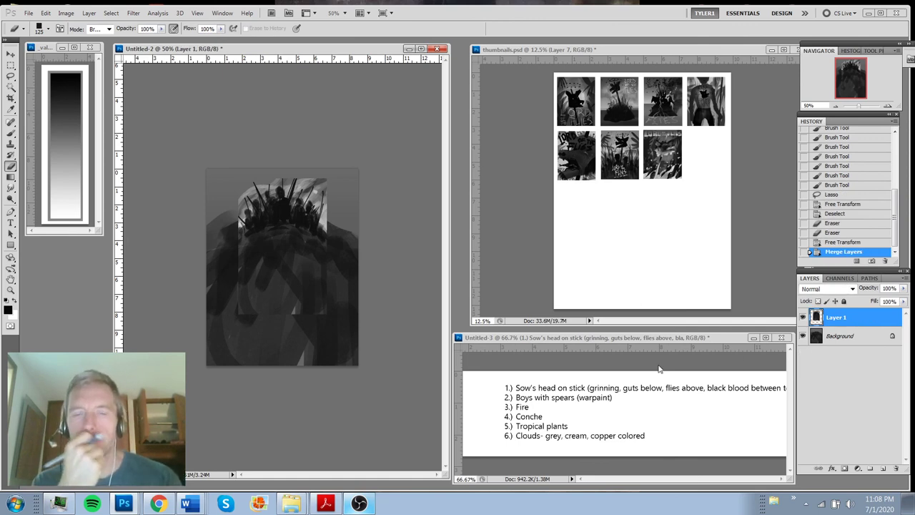
Paint light grey sky over both shoulders of the hill beside the shrunken group, enlarging the brush to 50 px
key(b)
alt+click(331, 217)
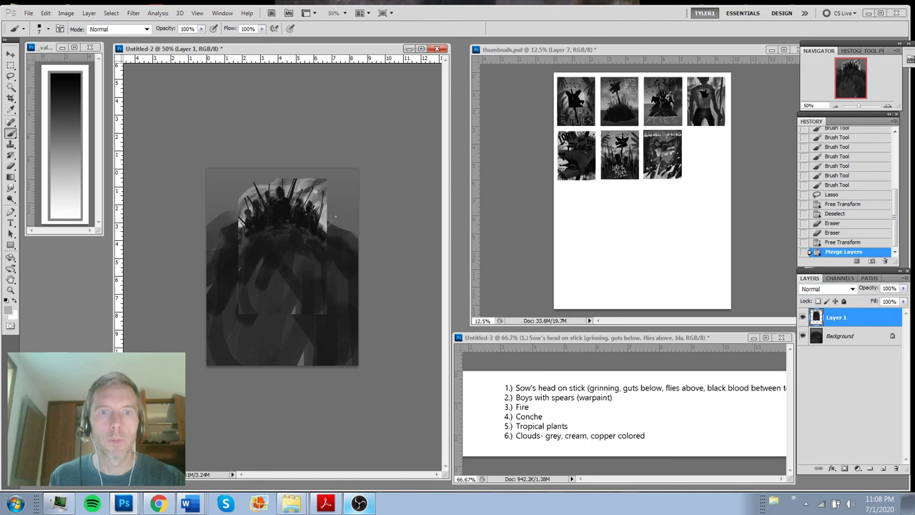
mouse_move(335, 216)
mouse_down()
mouse_move(328, 229)
mouse_move(351, 237)
mouse_up()
key(bracketright)
key(bracketright)
key(bracketright)
key(bracketright)
key(bracketright)
key(bracketright)
mouse_move(241, 213)
mouse_down()
mouse_move(208, 250)
mouse_move(232, 238)
mouse_move(227, 223)
mouse_move(212, 239)
mouse_up()
Brush dark diagonal strokes into the sky above and on both sides of the boys
alt+click(243, 195)
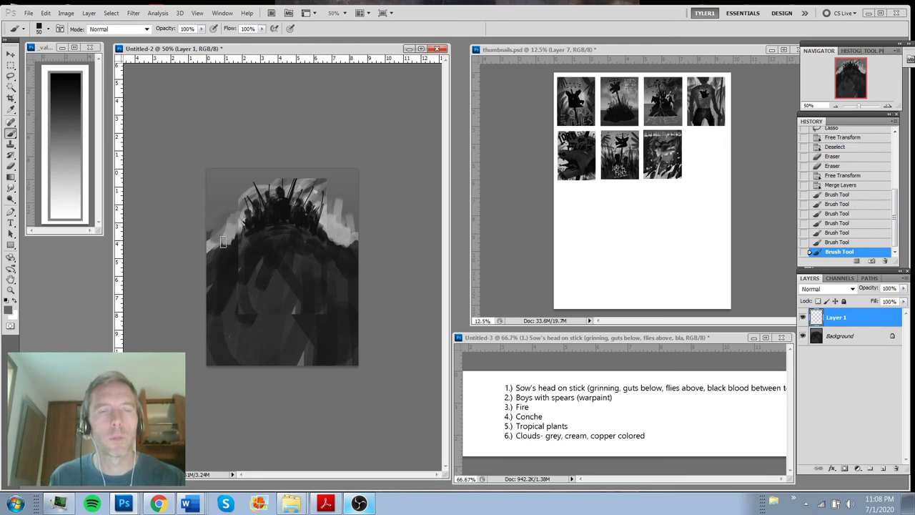
alt+click(247, 220)
mouse_move(226, 182)
mouse_down()
mouse_move(210, 215)
mouse_move(245, 166)
mouse_move(228, 196)
mouse_up()
drag(274, 170, 299, 168)
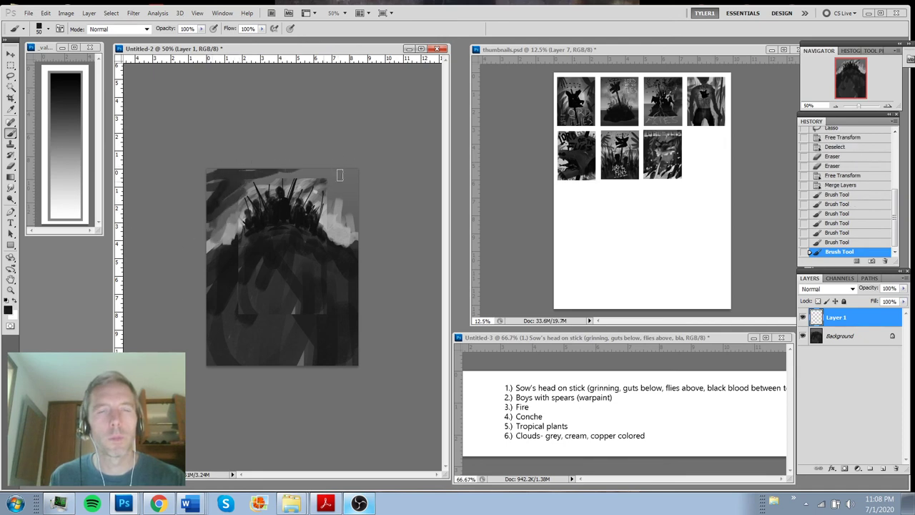
drag(354, 171, 323, 190)
drag(356, 184, 328, 220)
drag(356, 207, 336, 237)
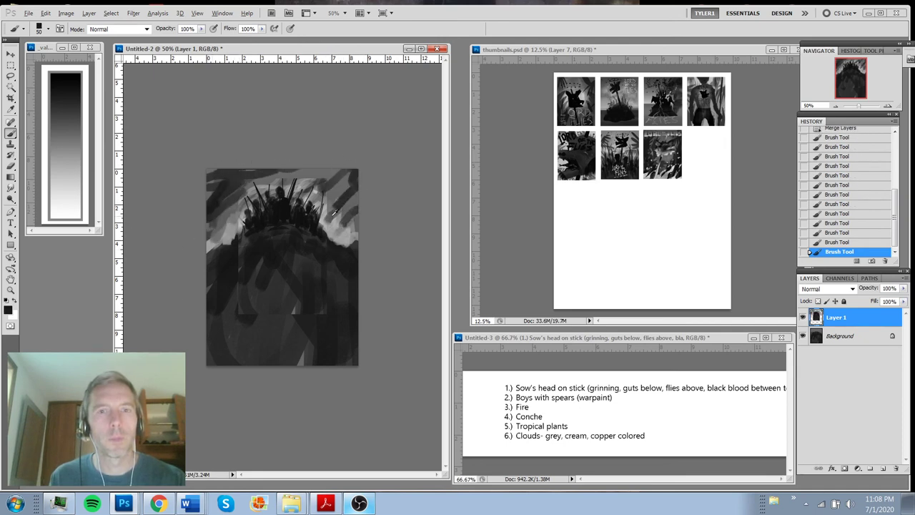
Streak mid and light grey diagonal strokes across the whole sky behind the spears
alt+click(332, 214)
drag(353, 180, 320, 206)
mouse_move(348, 221)
mouse_down()
mouse_move(357, 207)
mouse_move(338, 224)
mouse_up()
mouse_move(343, 172)
mouse_down()
mouse_move(308, 175)
mouse_move(268, 160)
mouse_move(215, 214)
mouse_up()
mouse_move(240, 172)
mouse_down()
mouse_move(196, 202)
mouse_move(274, 170)
mouse_up()
alt+click(220, 221)
mouse_move(202, 219)
mouse_down()
mouse_move(299, 140)
mouse_move(344, 170)
mouse_up()
drag(329, 221, 358, 188)
mouse_move(340, 223)
mouse_down()
mouse_move(358, 201)
mouse_move(362, 214)
mouse_up()
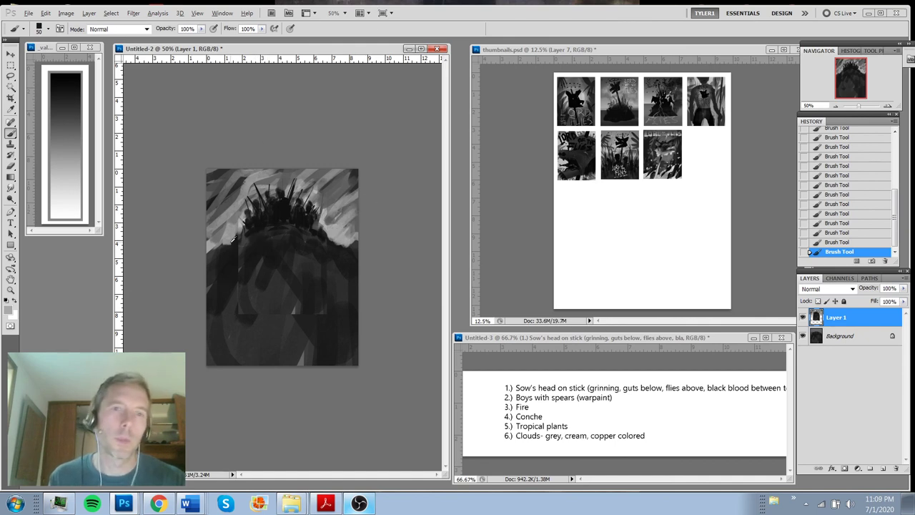
Paint two light grey slanted eyes and two pale tooth-like spots on the hill to suggest a face
alt+click(336, 232)
drag(237, 227, 225, 278)
drag(236, 318, 263, 330)
Paint near-black folds and a mouth around the face's snout, and dark ears at both sides of the head
alt+click(284, 219)
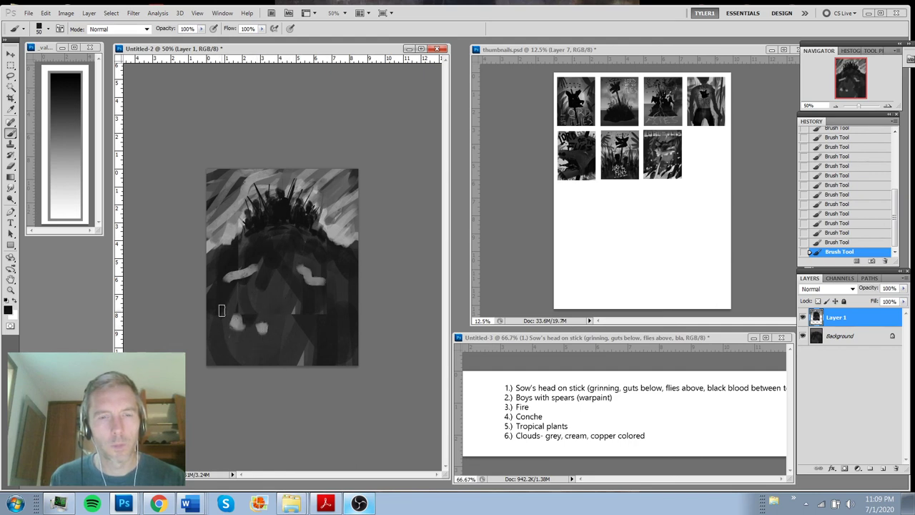
drag(256, 268, 231, 304)
mouse_move(238, 308)
mouse_down()
mouse_move(276, 324)
mouse_move(285, 306)
mouse_up()
mouse_move(251, 289)
mouse_down()
mouse_move(289, 298)
mouse_move(227, 344)
mouse_move(279, 348)
mouse_move(296, 338)
mouse_move(225, 333)
mouse_move(212, 311)
mouse_move(242, 346)
mouse_move(307, 348)
mouse_move(276, 373)
mouse_move(235, 367)
mouse_move(314, 343)
mouse_up()
drag(329, 232, 364, 242)
drag(226, 244, 216, 243)
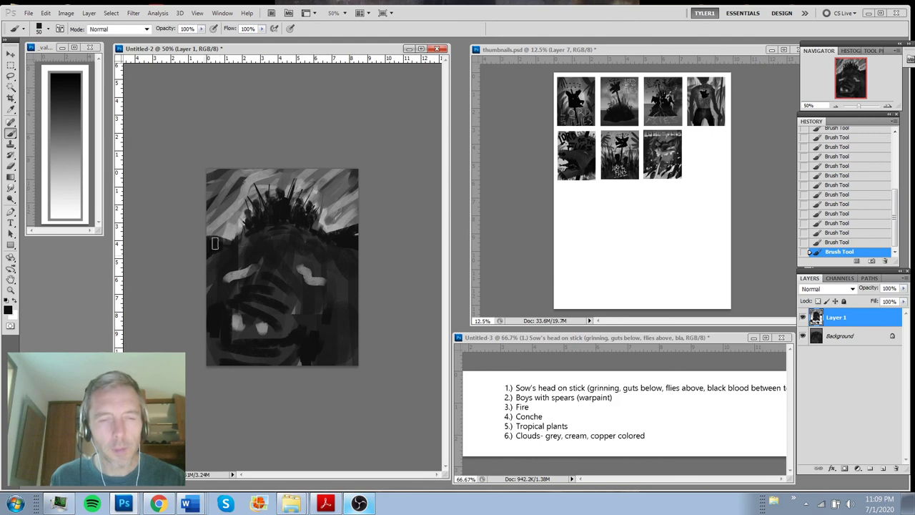
Paint a light grey background patch beneath the ear along the right edge of the canvas
alt+click(347, 219)
mouse_move(341, 275)
mouse_down()
mouse_move(362, 288)
mouse_move(358, 266)
mouse_move(341, 274)
mouse_move(358, 260)
mouse_up()
key(ctrl+z)
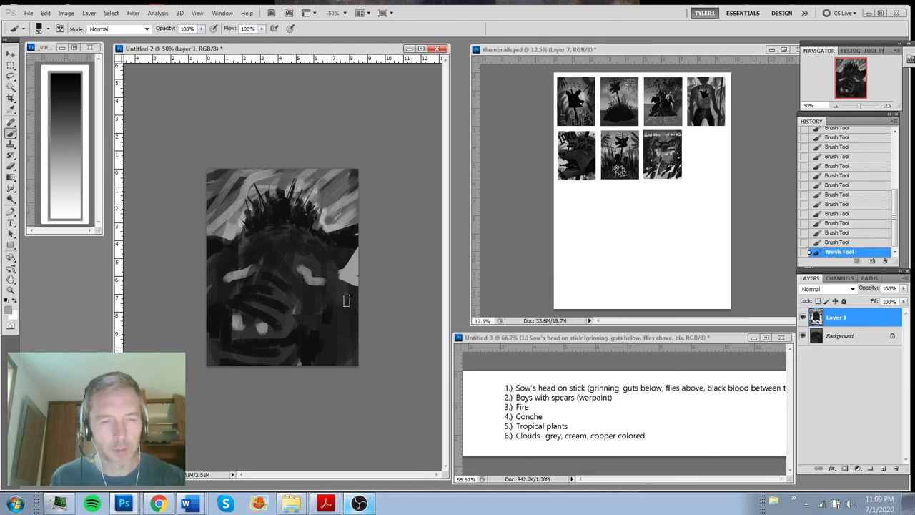
mouse_move(346, 300)
mouse_down()
mouse_move(362, 335)
mouse_move(343, 324)
mouse_move(341, 308)
mouse_move(344, 336)
mouse_up()
Reshape the head's dark ears, eyes and cheeks, and lighten the background below the left ear
alt+click(338, 313)
alt+click(236, 239)
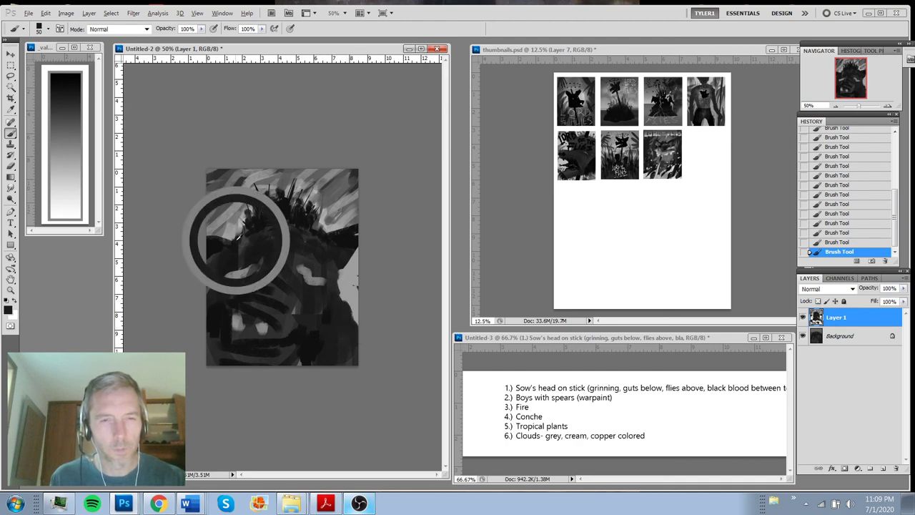
mouse_move(234, 232)
mouse_down()
mouse_move(210, 214)
mouse_move(233, 236)
mouse_move(200, 223)
mouse_move(208, 257)
mouse_move(202, 226)
mouse_move(202, 245)
mouse_move(225, 267)
mouse_move(200, 316)
mouse_move(219, 292)
mouse_move(209, 330)
mouse_move(229, 349)
mouse_move(227, 369)
mouse_move(245, 353)
mouse_move(217, 362)
mouse_move(225, 301)
mouse_move(197, 351)
mouse_move(219, 307)
mouse_move(222, 334)
mouse_move(237, 270)
mouse_move(317, 265)
mouse_move(266, 263)
mouse_move(247, 280)
mouse_move(316, 282)
mouse_move(316, 267)
mouse_move(249, 260)
mouse_move(261, 256)
mouse_move(263, 273)
mouse_move(230, 295)
mouse_up()
alt+click(235, 218)
alt+click(239, 336)
mouse_move(346, 305)
mouse_down()
mouse_move(366, 270)
mouse_move(349, 270)
mouse_up()
mouse_move(225, 294)
mouse_down()
mouse_move(220, 279)
mouse_move(212, 308)
mouse_up()
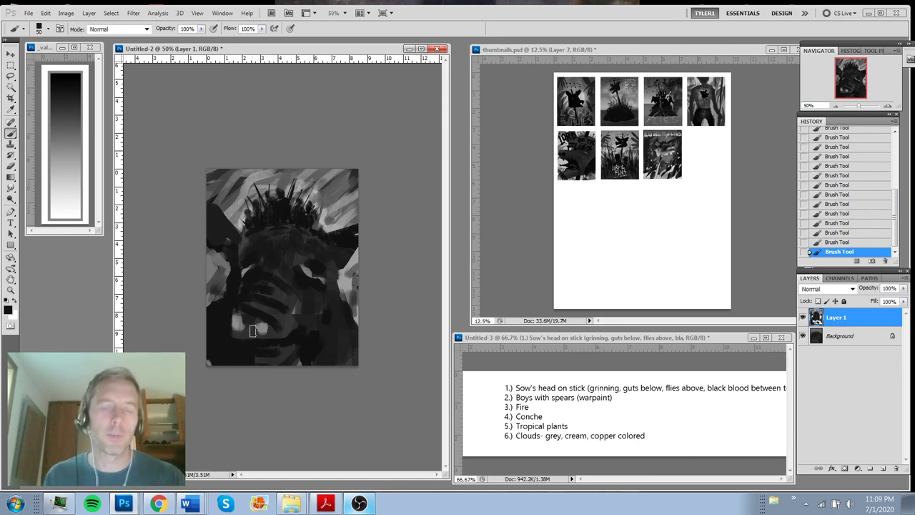
Apply a near-black gradient from the bottom of the canvas up over the face on Layer 1
key(g)
drag(301, 360, 300, 216)
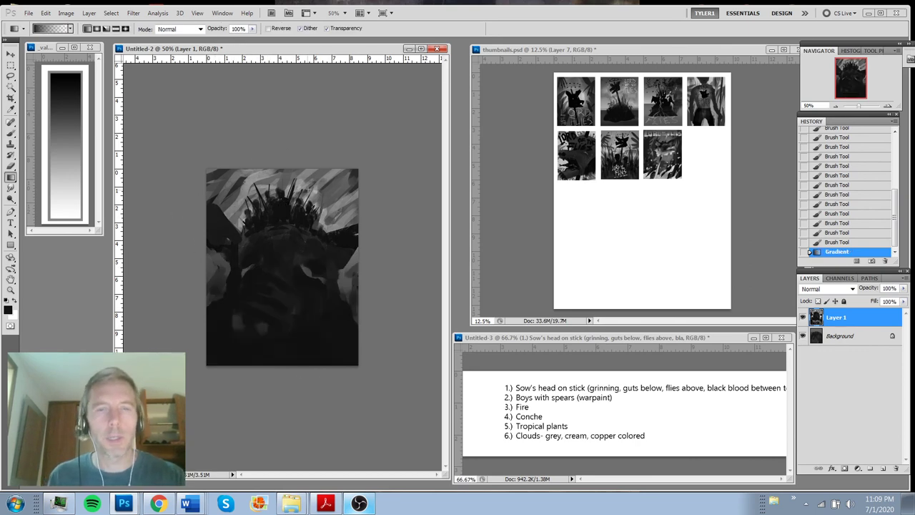
ctrl+alt+click(297, 330)
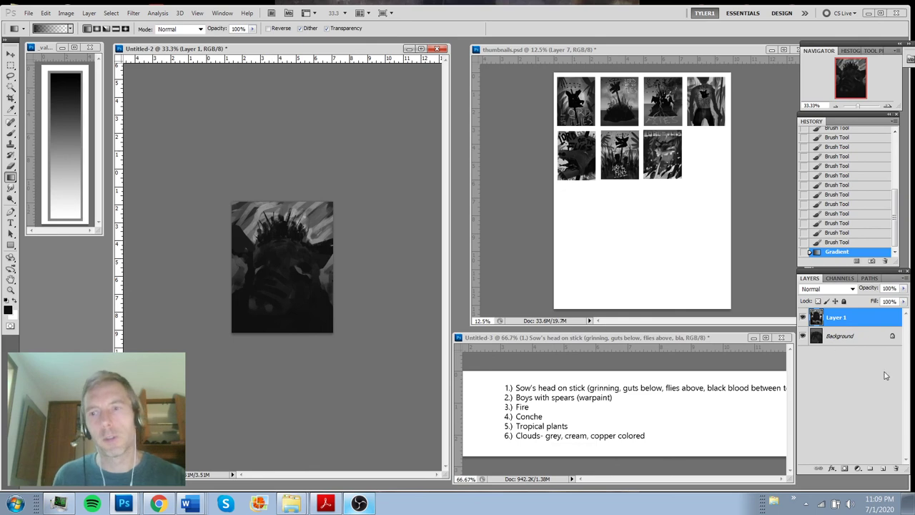
Add a new layer above Layer 1 and pick near-white from the value scale as the brush color
click(883, 469)
key(ctrl+plus)
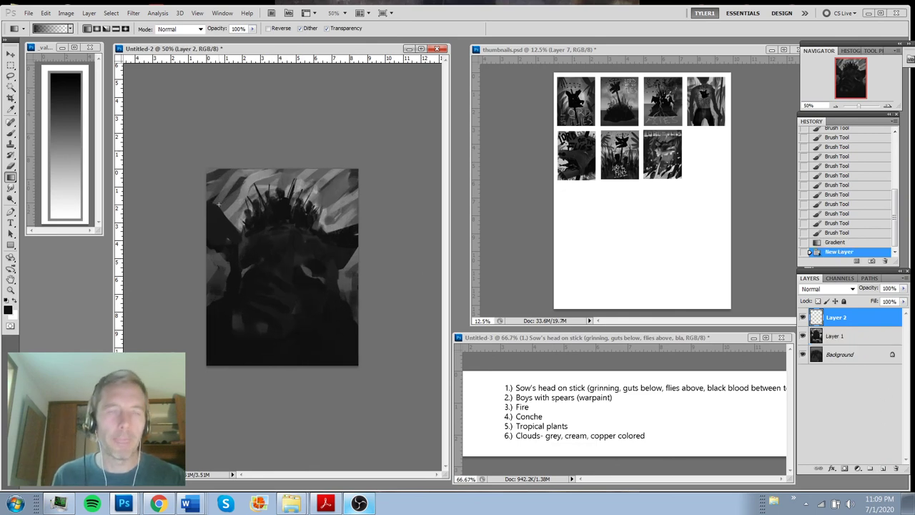
key(b)
alt+click(261, 172)
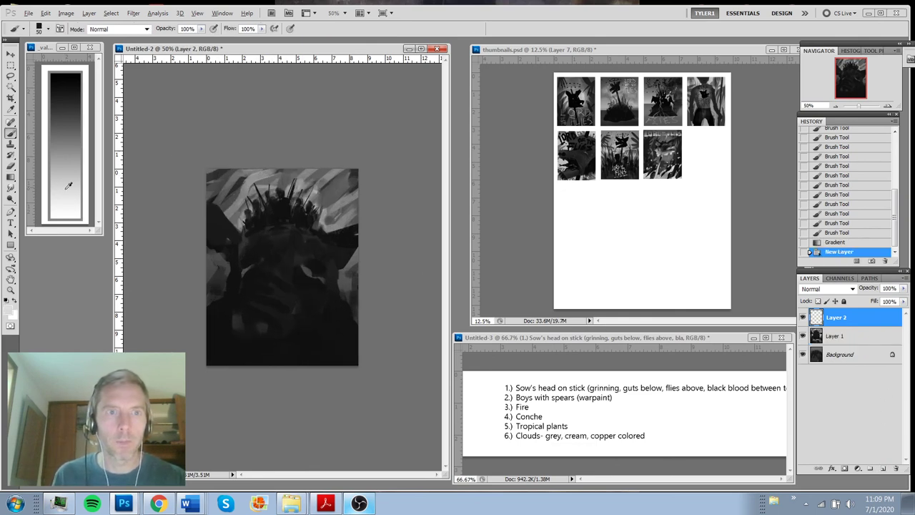
drag(238, 177, 249, 278)
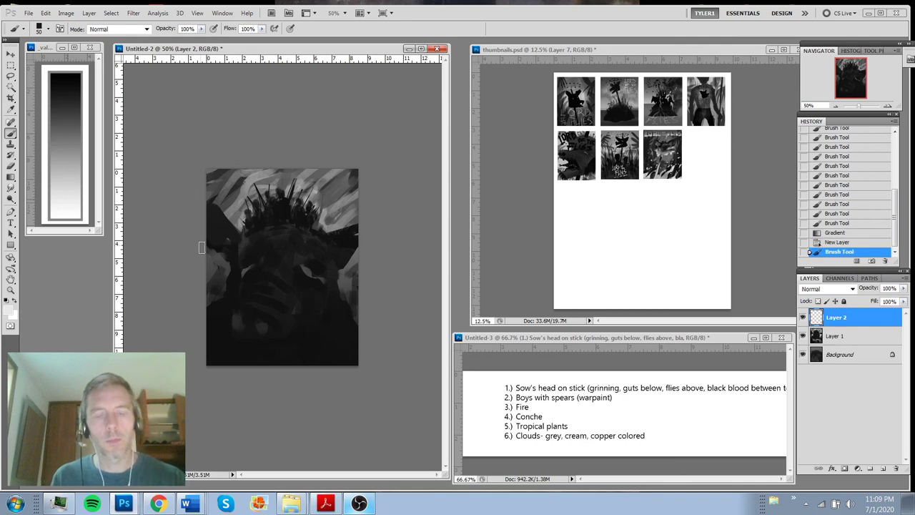
drag(266, 241, 252, 250)
drag(276, 233, 309, 230)
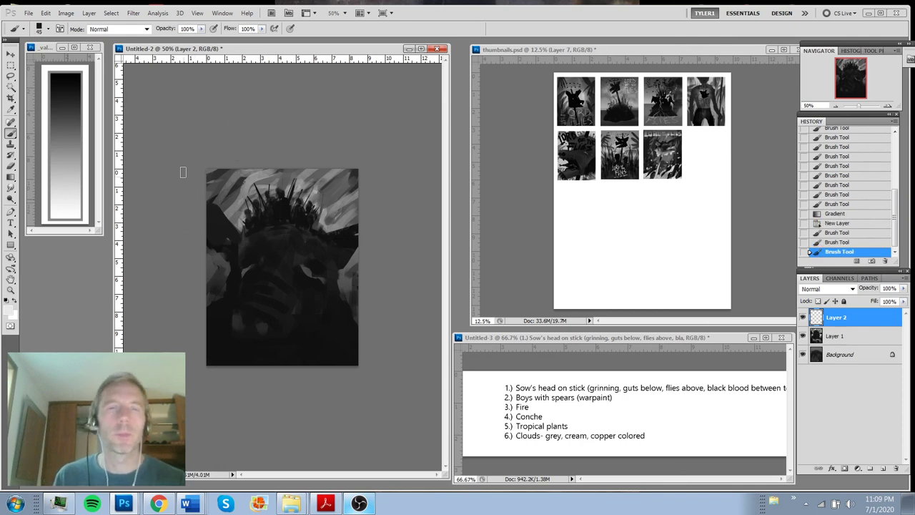
click(244, 301)
key(bracketright)
key(bracketright)
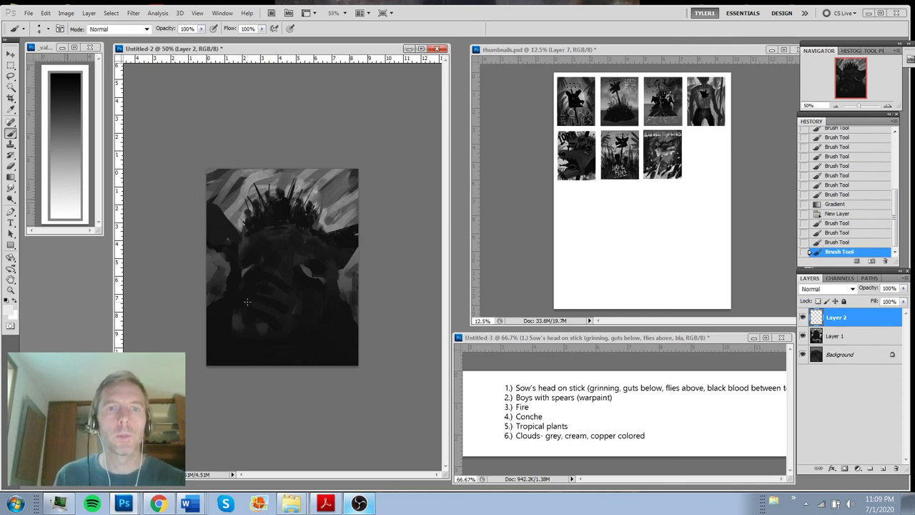
drag(245, 298, 247, 329)
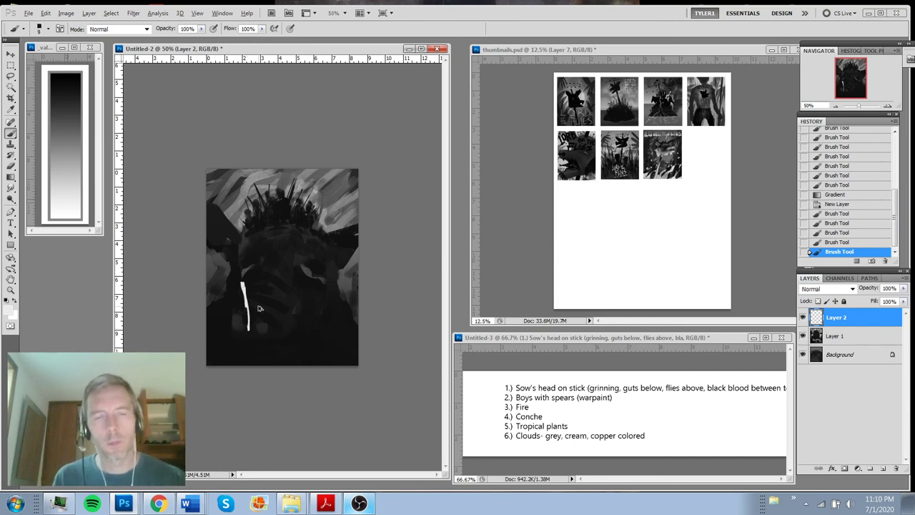
key(ctrl+z)
key(ctrl+alt+z)
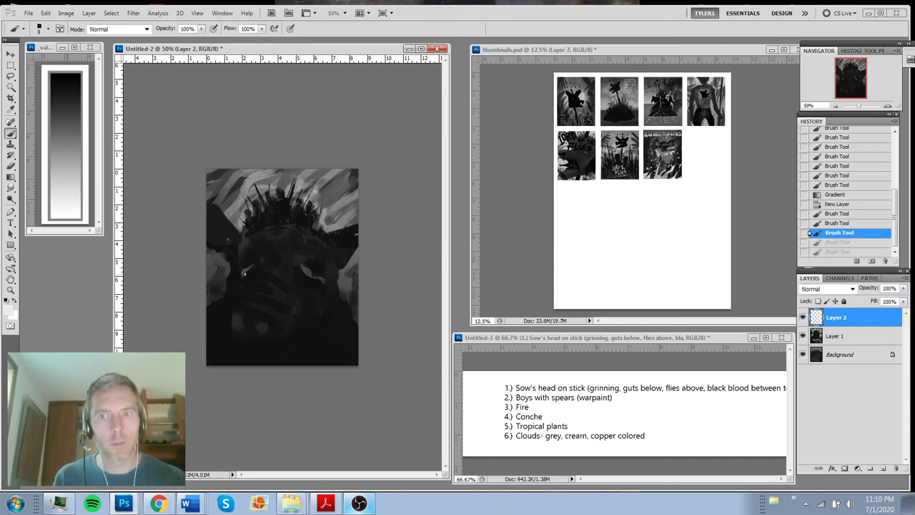
Hand-letter LORD in scratchy near-white strokes across the face with a 9 px brush, undoing the faulty first strokes
mouse_move(244, 273)
mouse_down()
mouse_move(251, 320)
mouse_move(263, 300)
mouse_move(258, 283)
mouse_move(260, 307)
mouse_move(271, 317)
mouse_move(272, 293)
mouse_move(261, 288)
mouse_move(276, 310)
mouse_move(262, 268)
mouse_up()
key(ctrl+z)
mouse_move(265, 305)
mouse_down()
mouse_move(275, 273)
mouse_move(280, 300)
mouse_up()
key(ctrl+alt+z)
key(ctrl+alt+z)
mouse_move(272, 255)
mouse_down()
mouse_move(276, 278)
mouse_move(295, 290)
mouse_move(305, 261)
mouse_move(301, 286)
mouse_up()
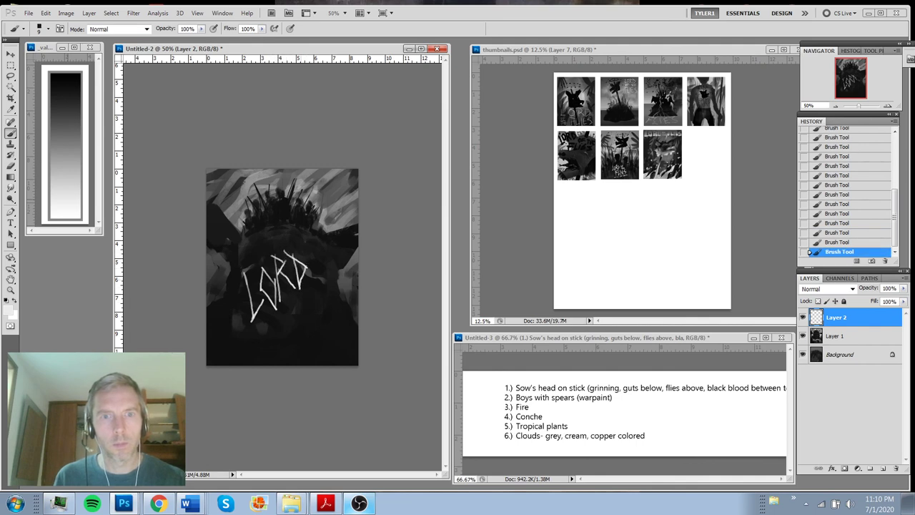
Letter OF THE in near-white below LORD, undo the extra bars on the L, and add a short stroke to its top
drag(268, 323, 277, 330)
drag(278, 323, 284, 323)
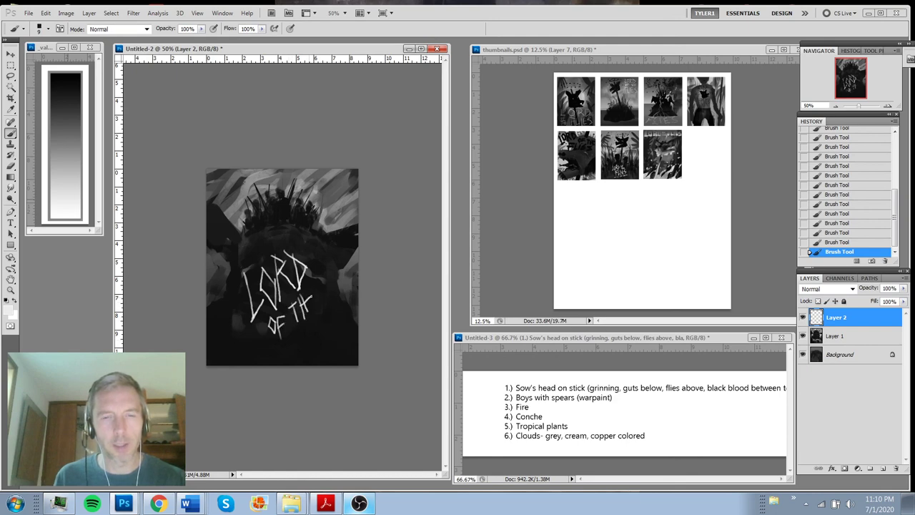
drag(319, 295, 319, 304)
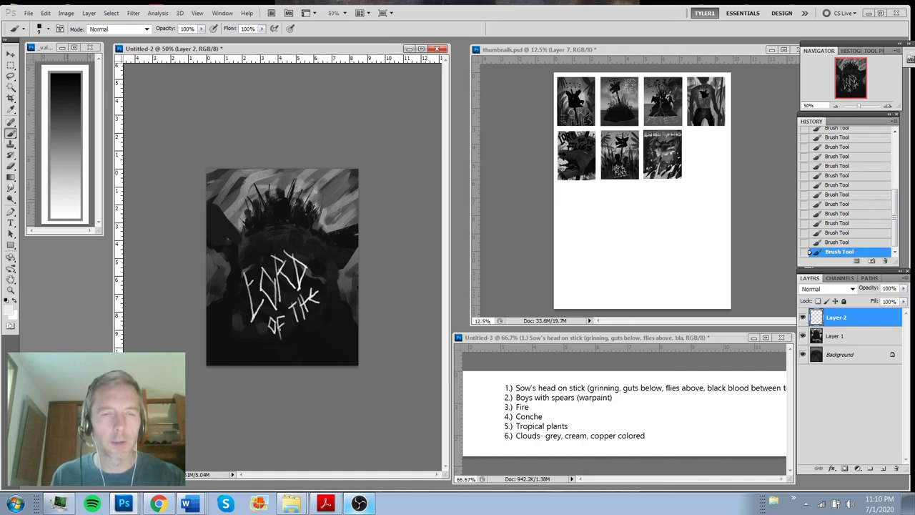
key(ctrl+z)
drag(246, 263, 249, 268)
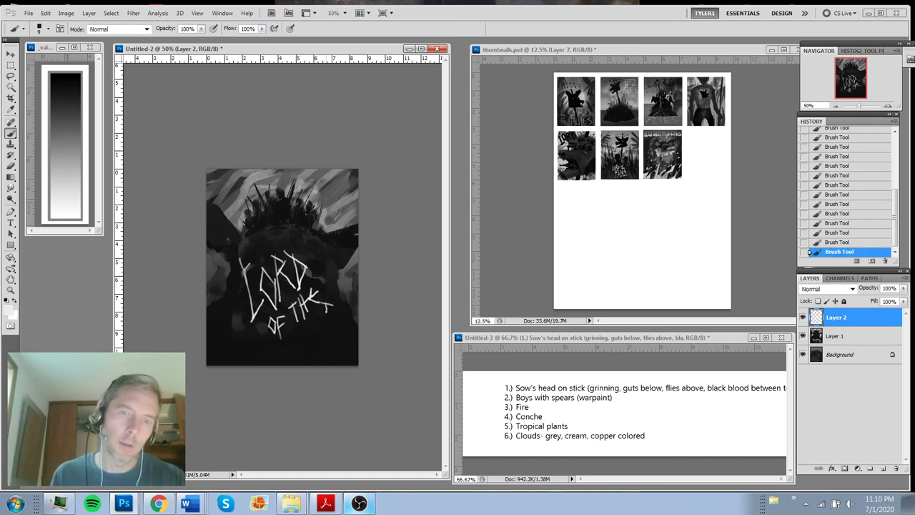
Move the lettering on Layer 2 up and to the left, and hand-letter FLIES beneath it in near-white
key(v)
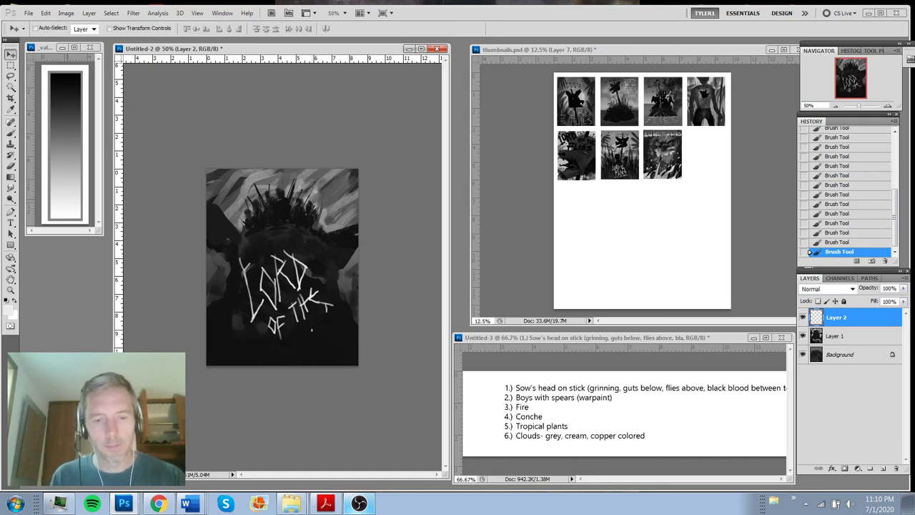
drag(308, 327, 299, 310)
key(b)
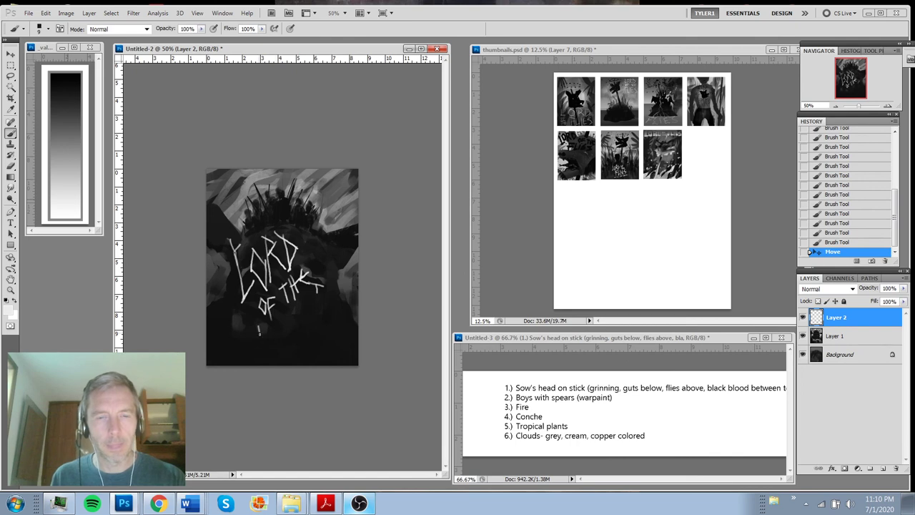
mouse_move(259, 334)
mouse_down()
mouse_move(265, 359)
mouse_move(280, 343)
mouse_move(280, 321)
mouse_move(300, 308)
mouse_move(290, 333)
mouse_move(295, 341)
mouse_move(309, 330)
mouse_move(308, 340)
mouse_up()
key(ctrl+z)
mouse_move(323, 295)
mouse_down()
mouse_move(319, 317)
mouse_move(343, 324)
mouse_move(330, 305)
mouse_up()
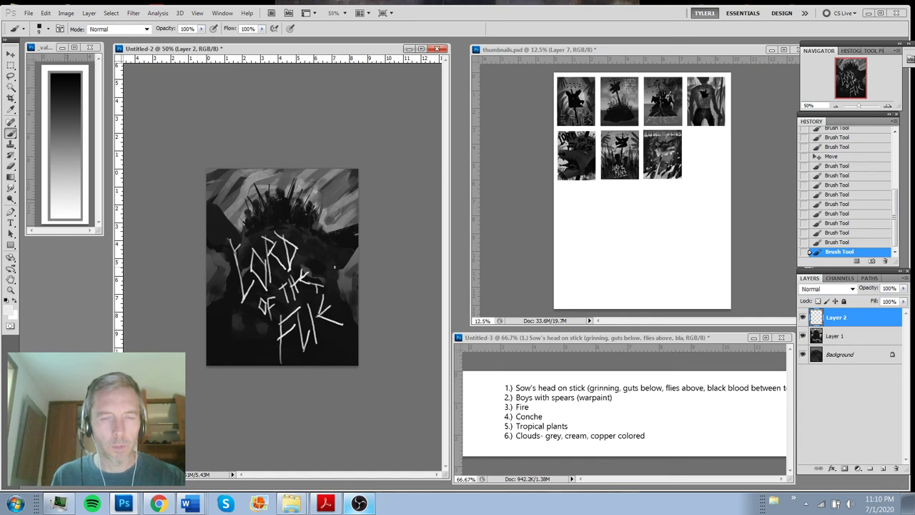
mouse_move(337, 265)
mouse_down()
mouse_move(333, 296)
mouse_move(344, 318)
mouse_up()
Compare the title with and without the last brush stroke on the S of FLIES
key(ctrl+alt+z)
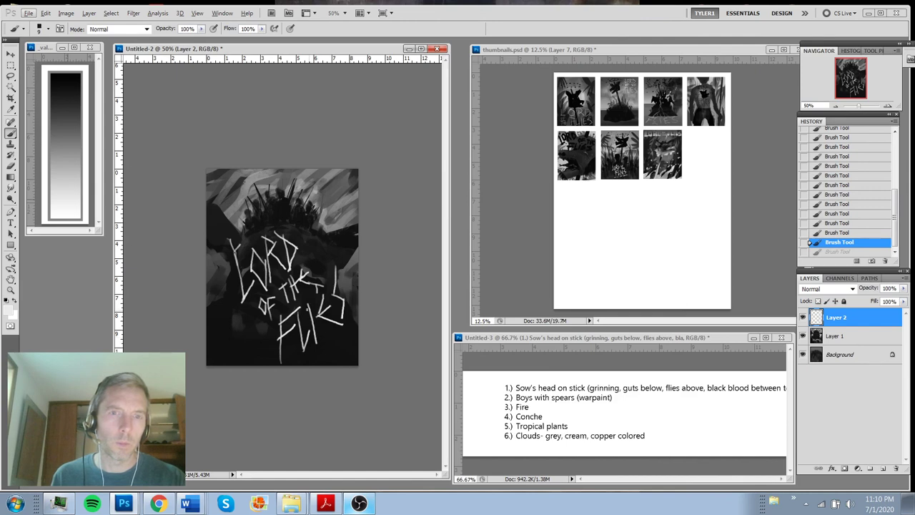
key(ctrl+shift+z)
key(ctrl+alt+z)
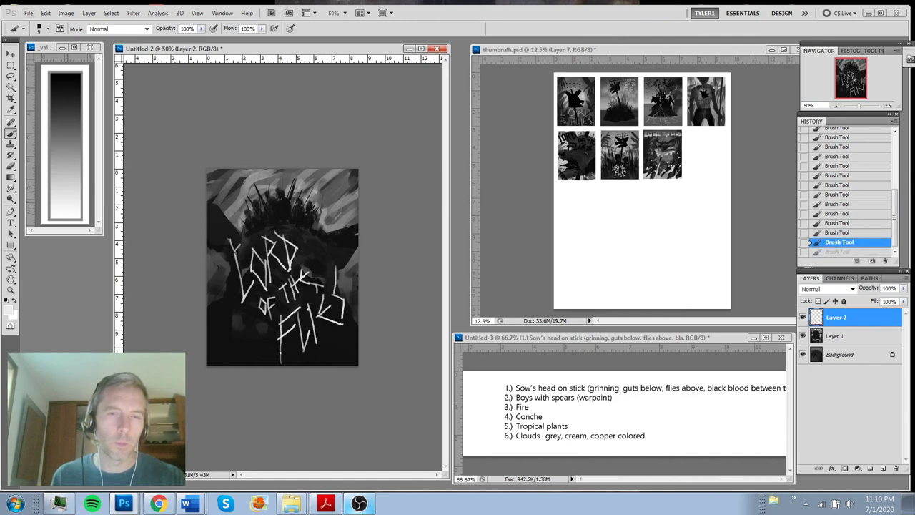
key(ctrl+shift+z)
Shrink the LORD OF THE FLIES lettering into the cover's lower-right corner and underline it with two scratchy near-white strokes
key(ctrl+t)
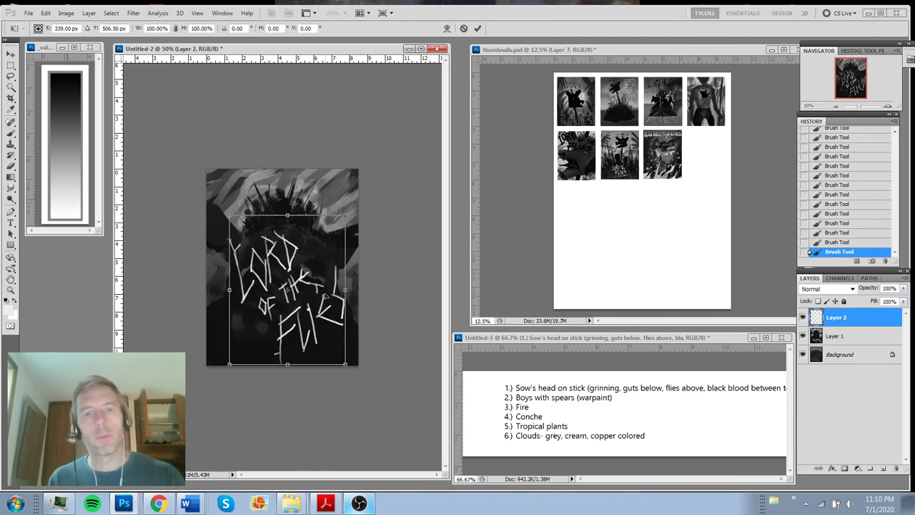
drag(344, 363, 307, 326)
drag(290, 297, 331, 328)
key(Return)
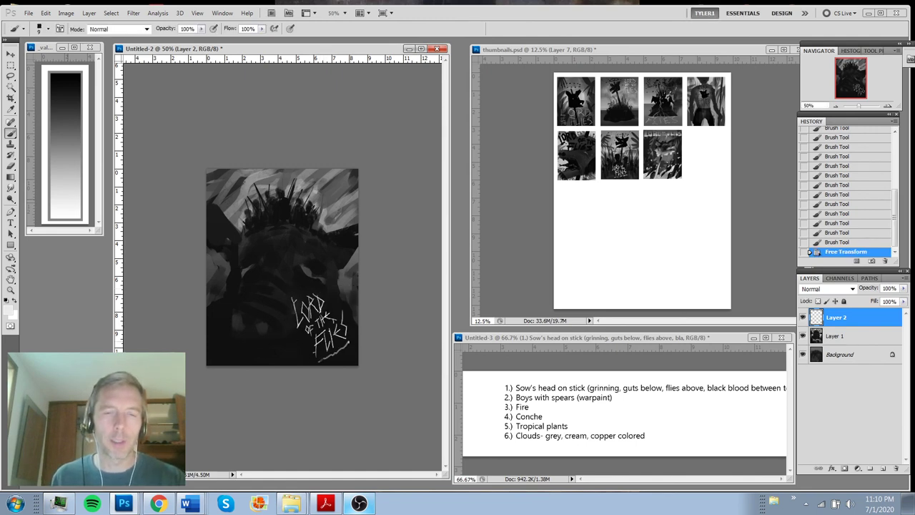
drag(315, 356, 349, 351)
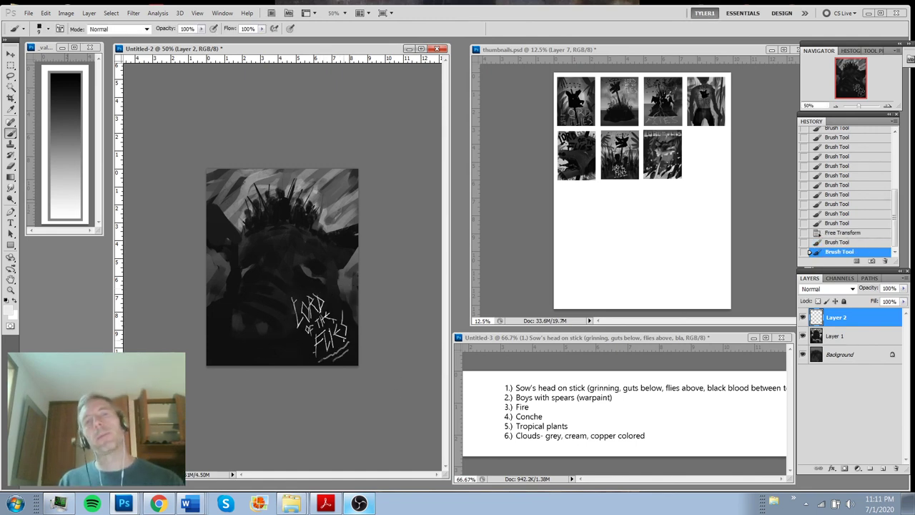
Scale the underlined title lettering on Layer 2 up to about 117%, extending it up and to the left
key(ctrl+t)
drag(291, 285, 280, 272)
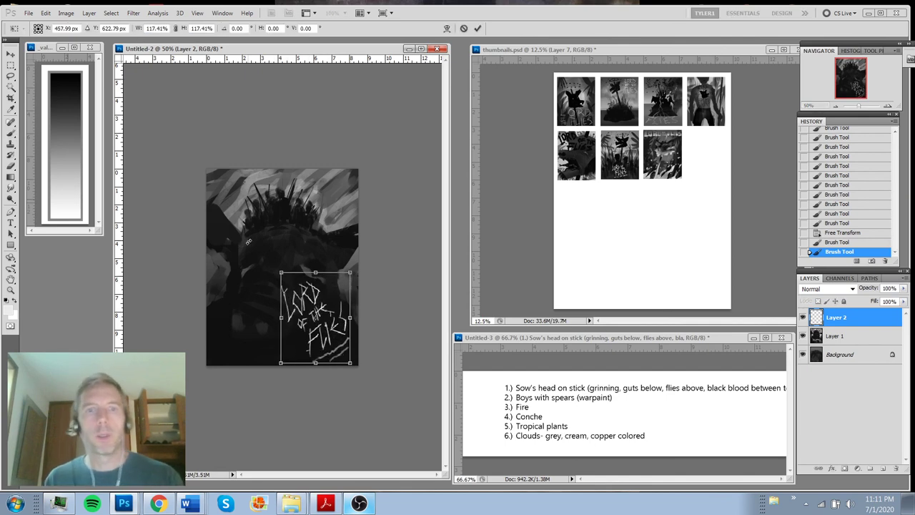
key(Return)
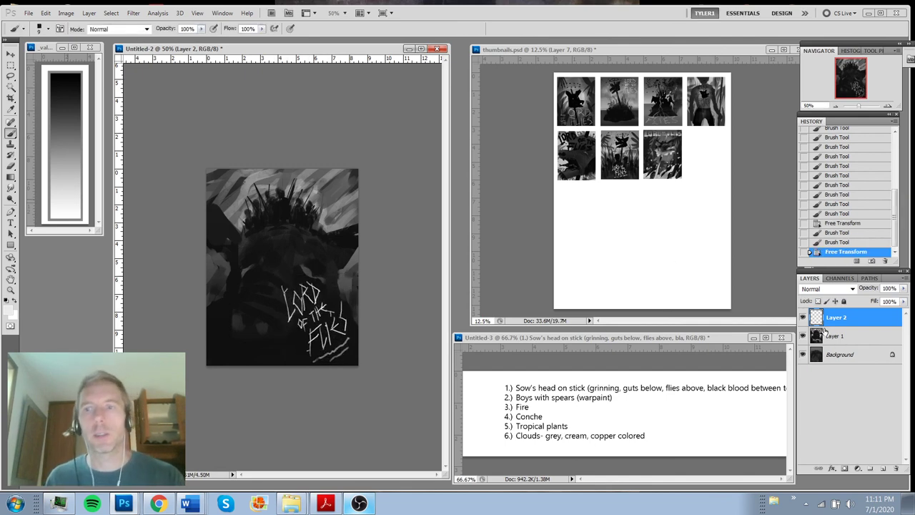
Merge Layer 2, Layer 1 and the Background of the sow's-head cover into one layer
shift+click(811, 349)
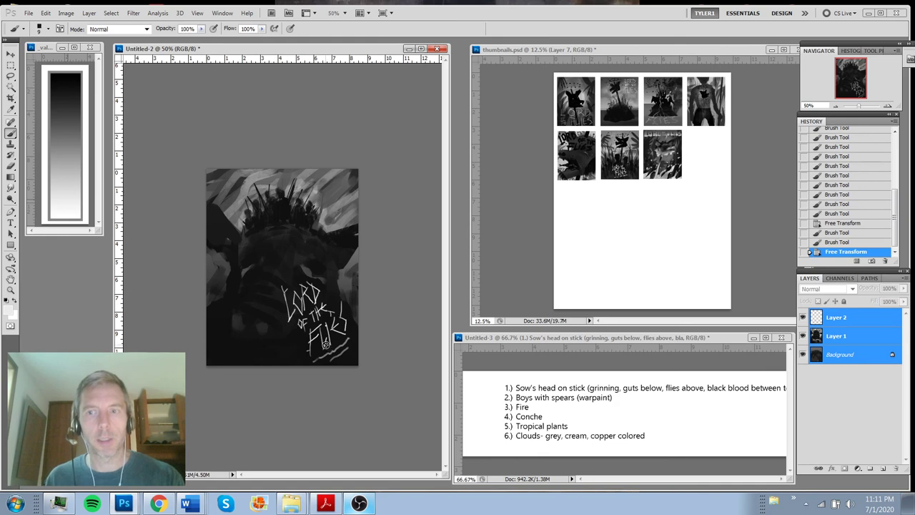
key(ctrl+e)
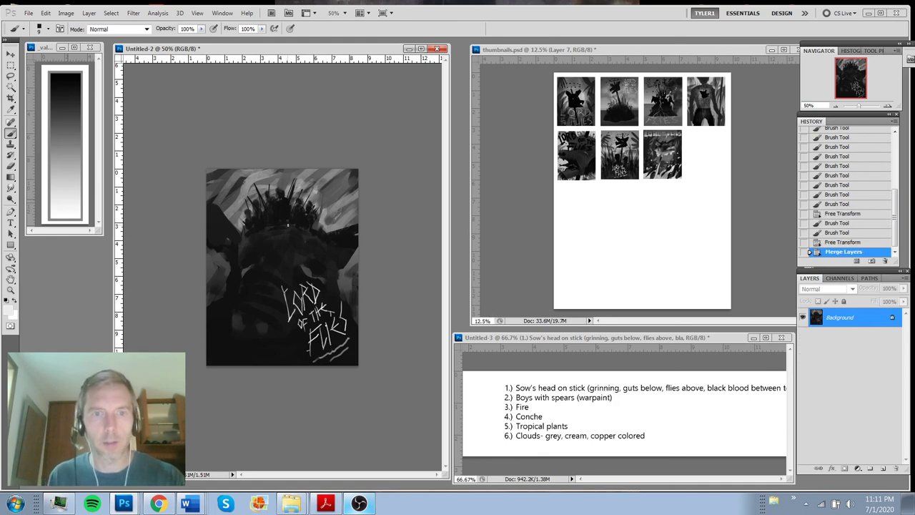
key(v)
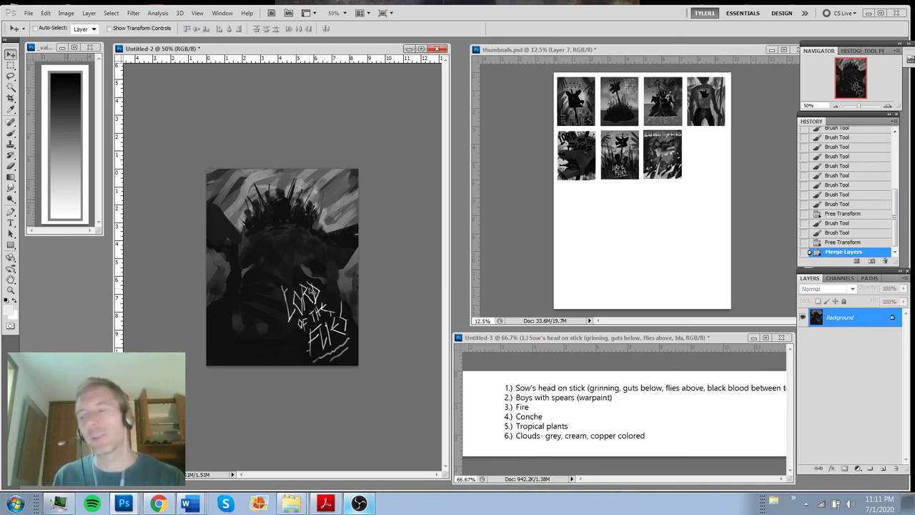
drag(392, 222, 447, 240)
click(453, 194)
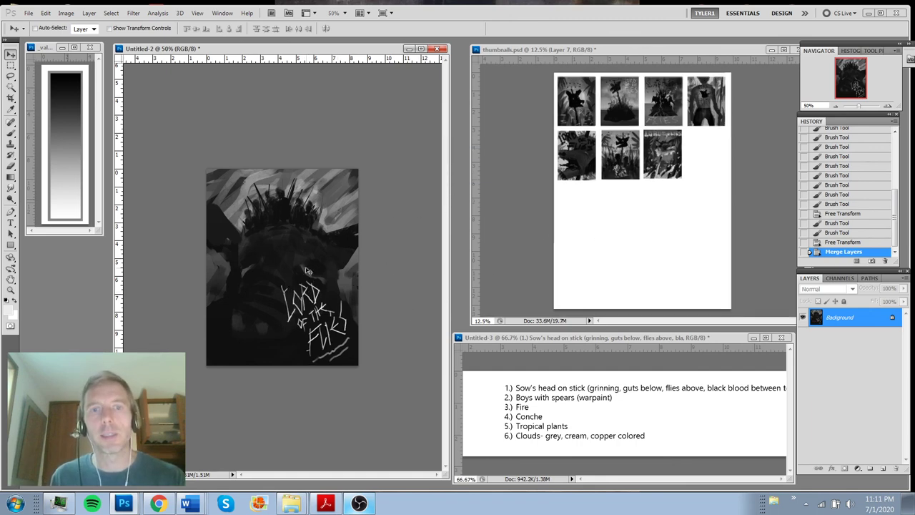
Crop the merged cover to its canvas and copy it into thumbnails.psd as the fourth thumbnail of the second row
click(10, 99)
drag(173, 145, 393, 335)
key(Return)
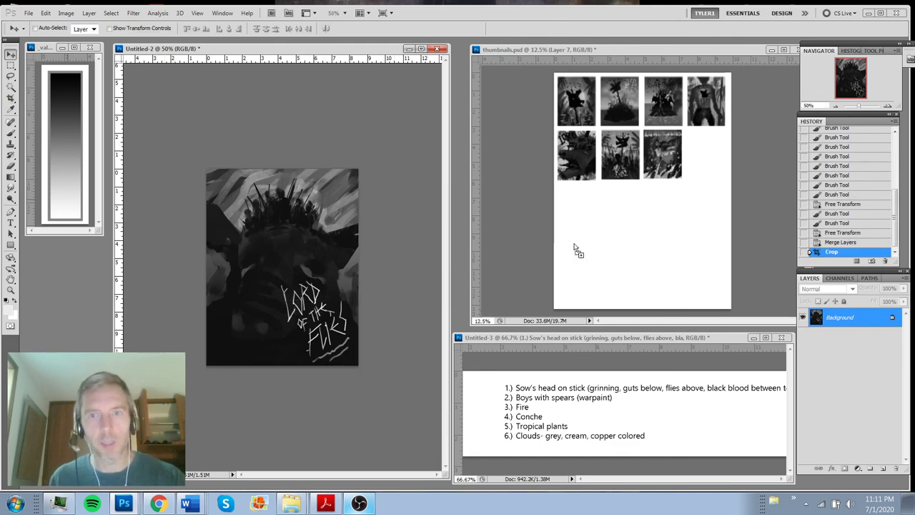
drag(574, 250, 711, 172)
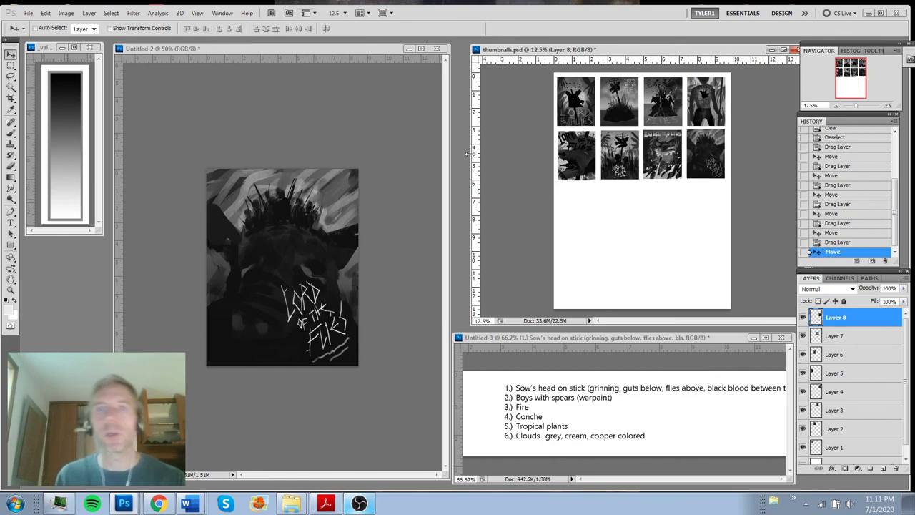
Select Layer 1 through Layer 8 together in thumbnails.psd
shift+click(863, 444)
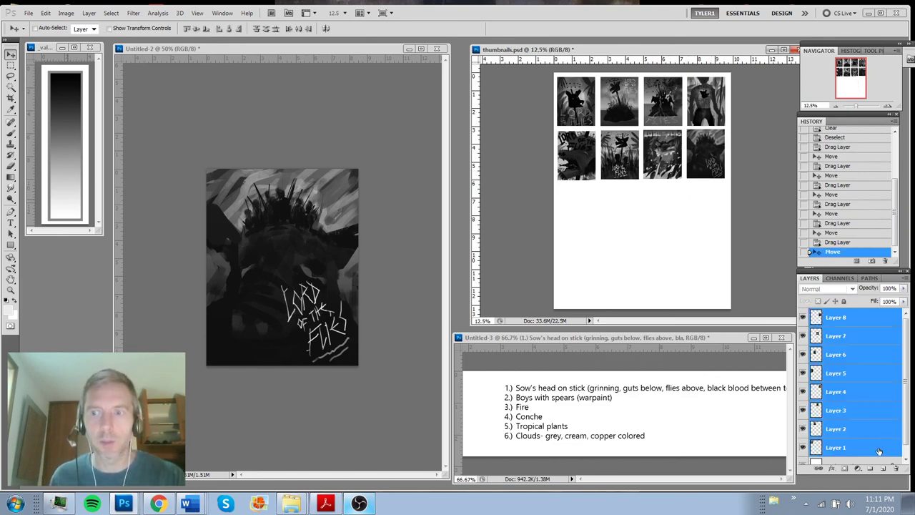
scroll(863, 444, down, 1)
key(Delete)
key(ctrl+z)
Undo the crop and the layer merge in the Untitled-2 cover
click(371, 164)
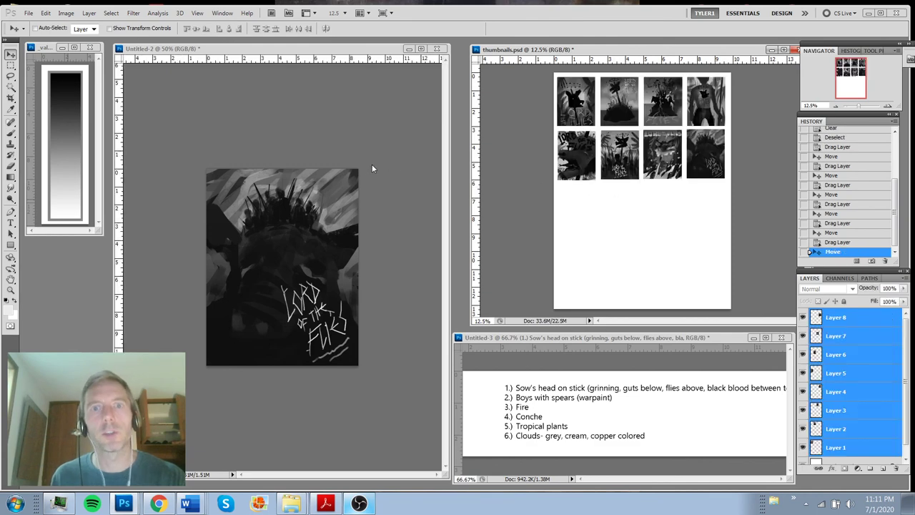
key(ctrl+z)
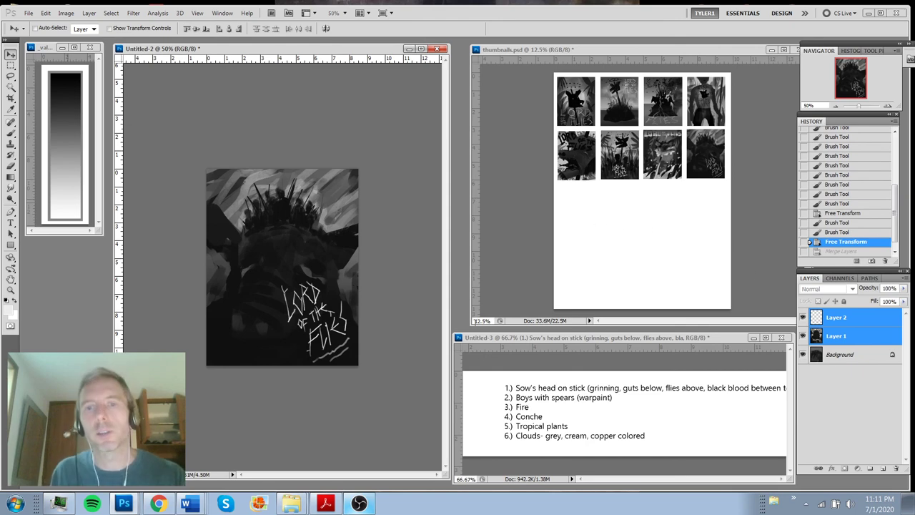
Enlarge the thumbnails.psd window and examine both rows of cover thumbnails up close and side by side
drag(470, 326, 269, 463)
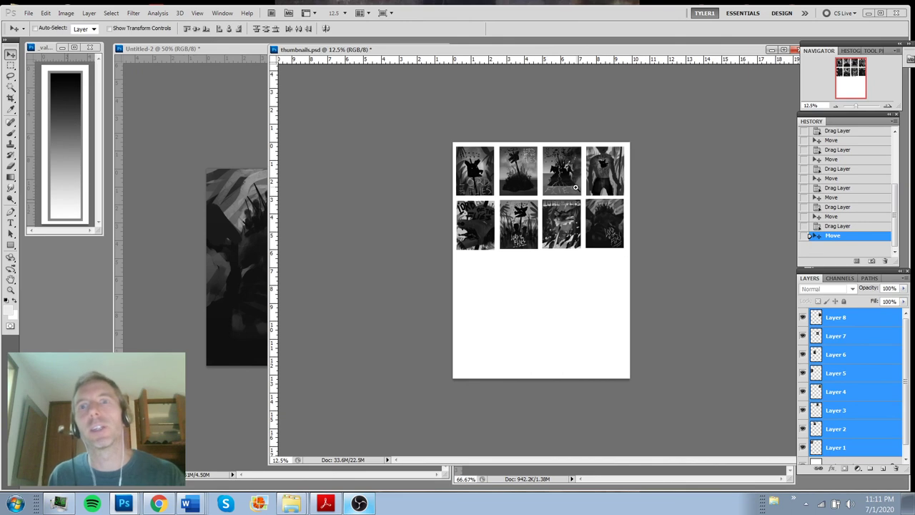
ctrl+click(577, 189)
ctrl+click(581, 197)
drag(586, 201, 594, 243)
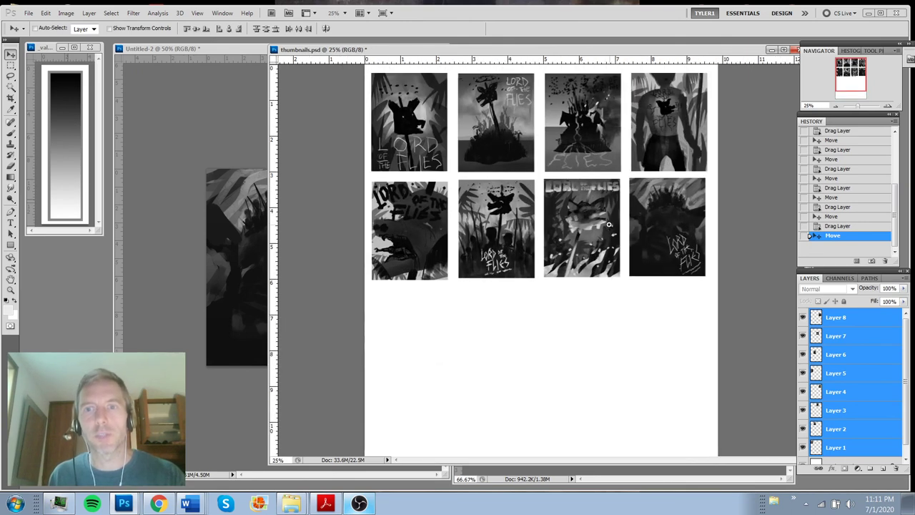
ctrl+click(608, 224)
ctrl+click(603, 268)
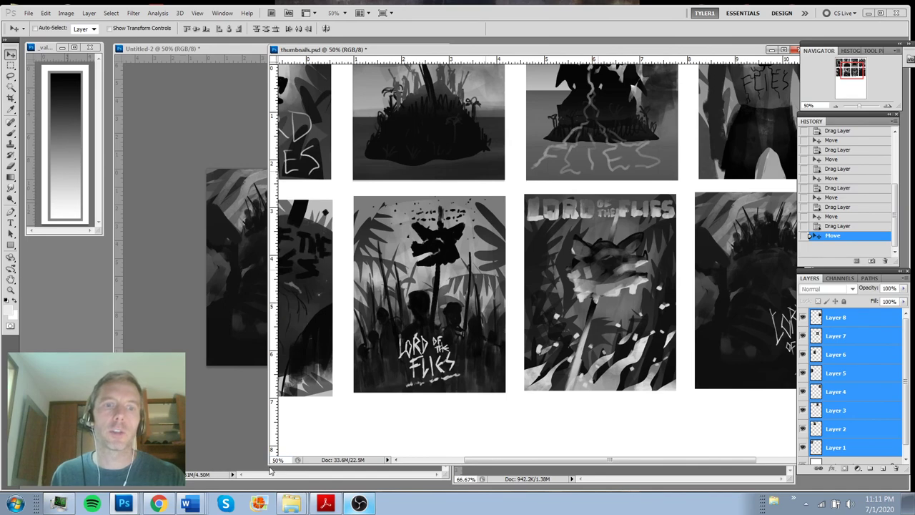
drag(264, 466, 87, 466)
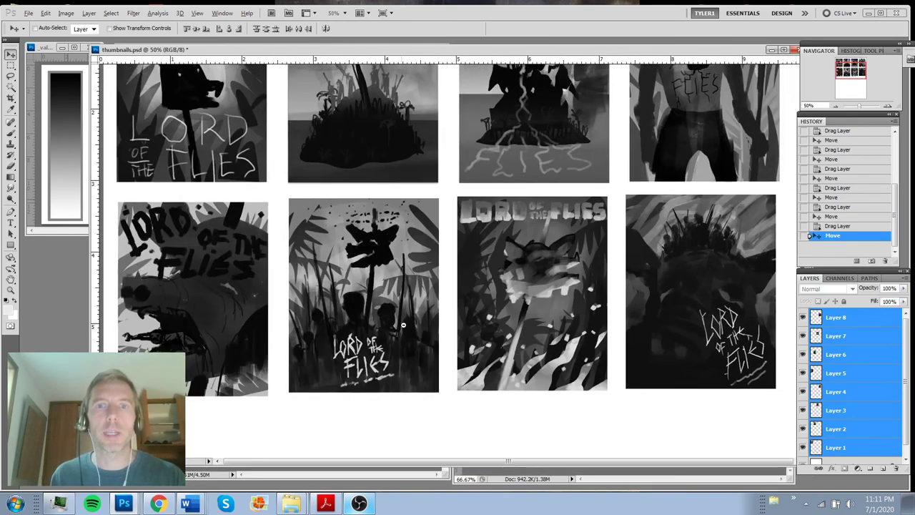
alt+click(460, 293)
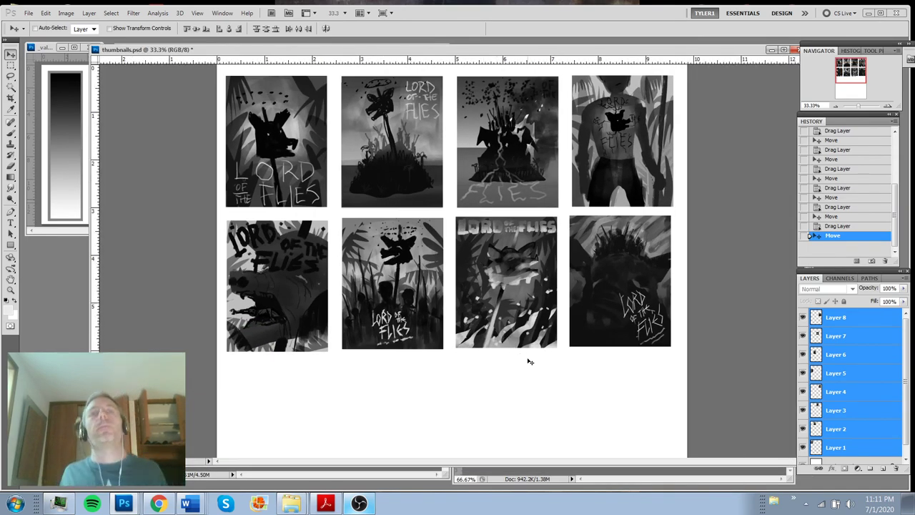